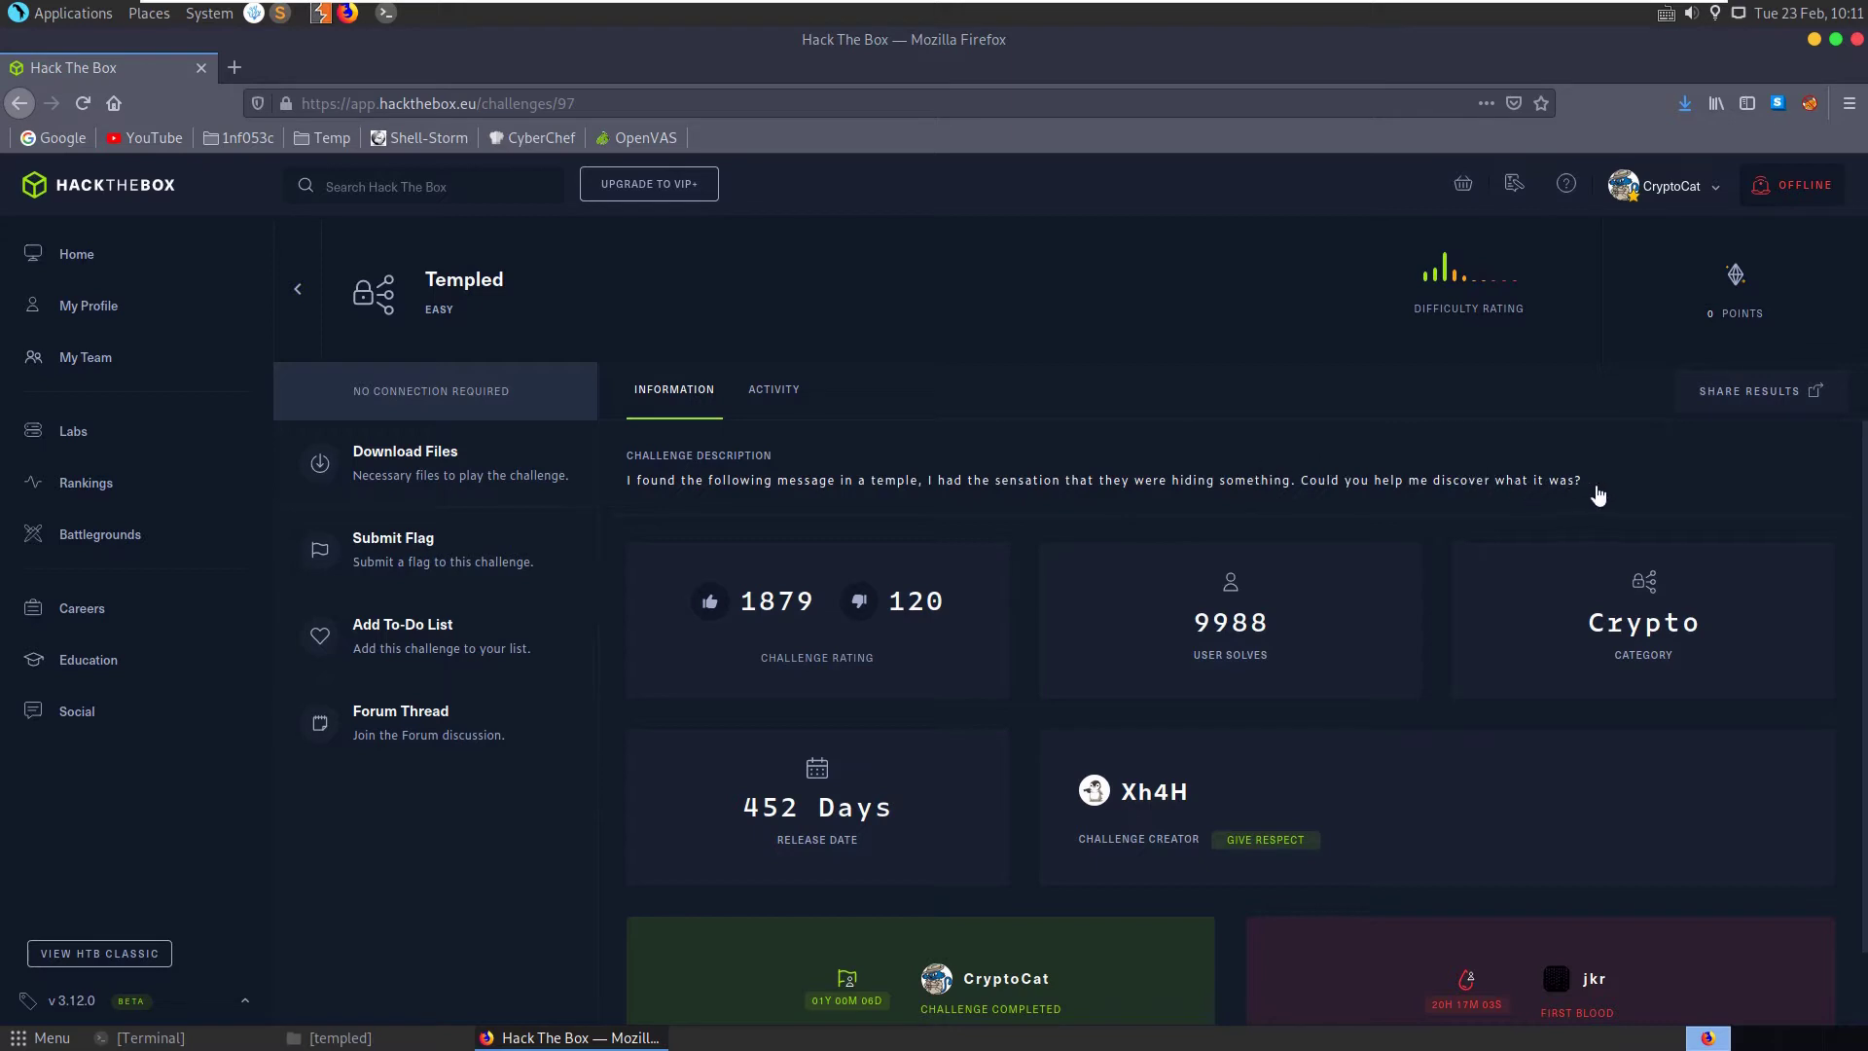
Reveal the Templed zip password and open the downloaded Templed.zip in Archive Manager
{"action": "left_click", "coordinate": [468, 481]}
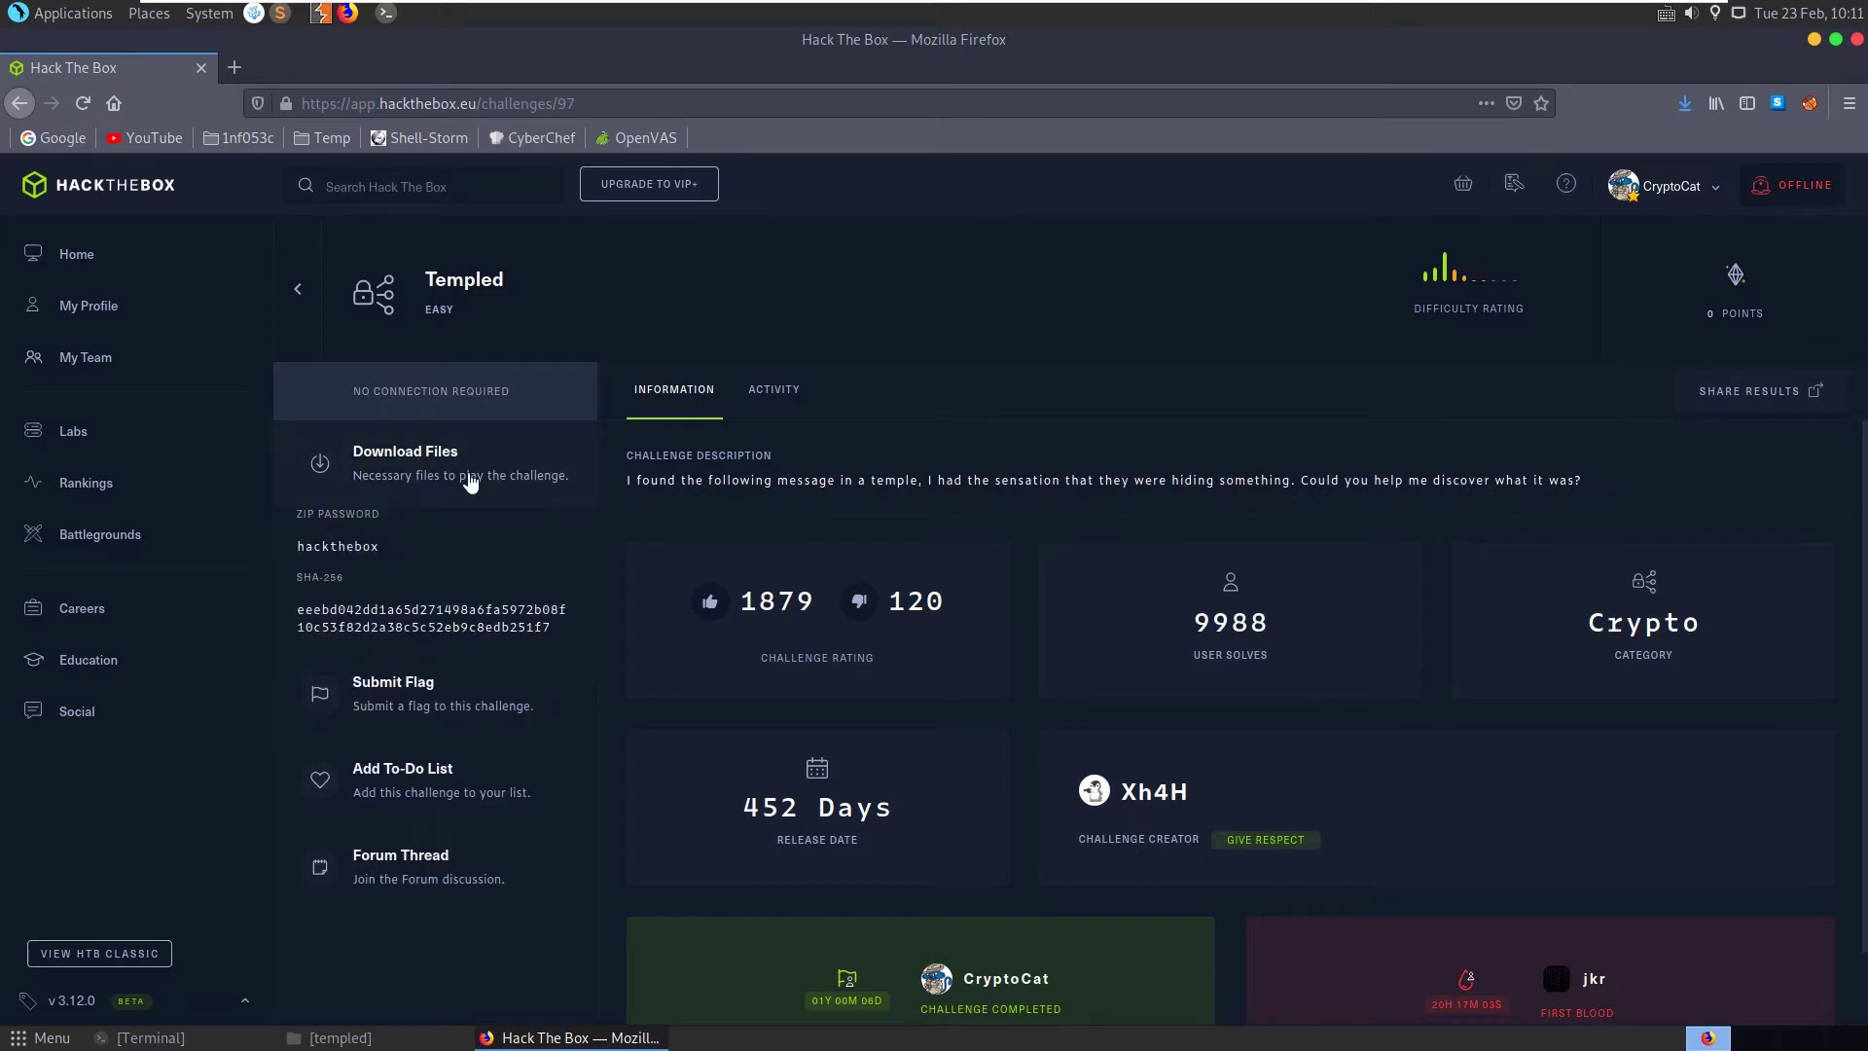
{"action": "left_click", "coordinate": [1094, 618]}
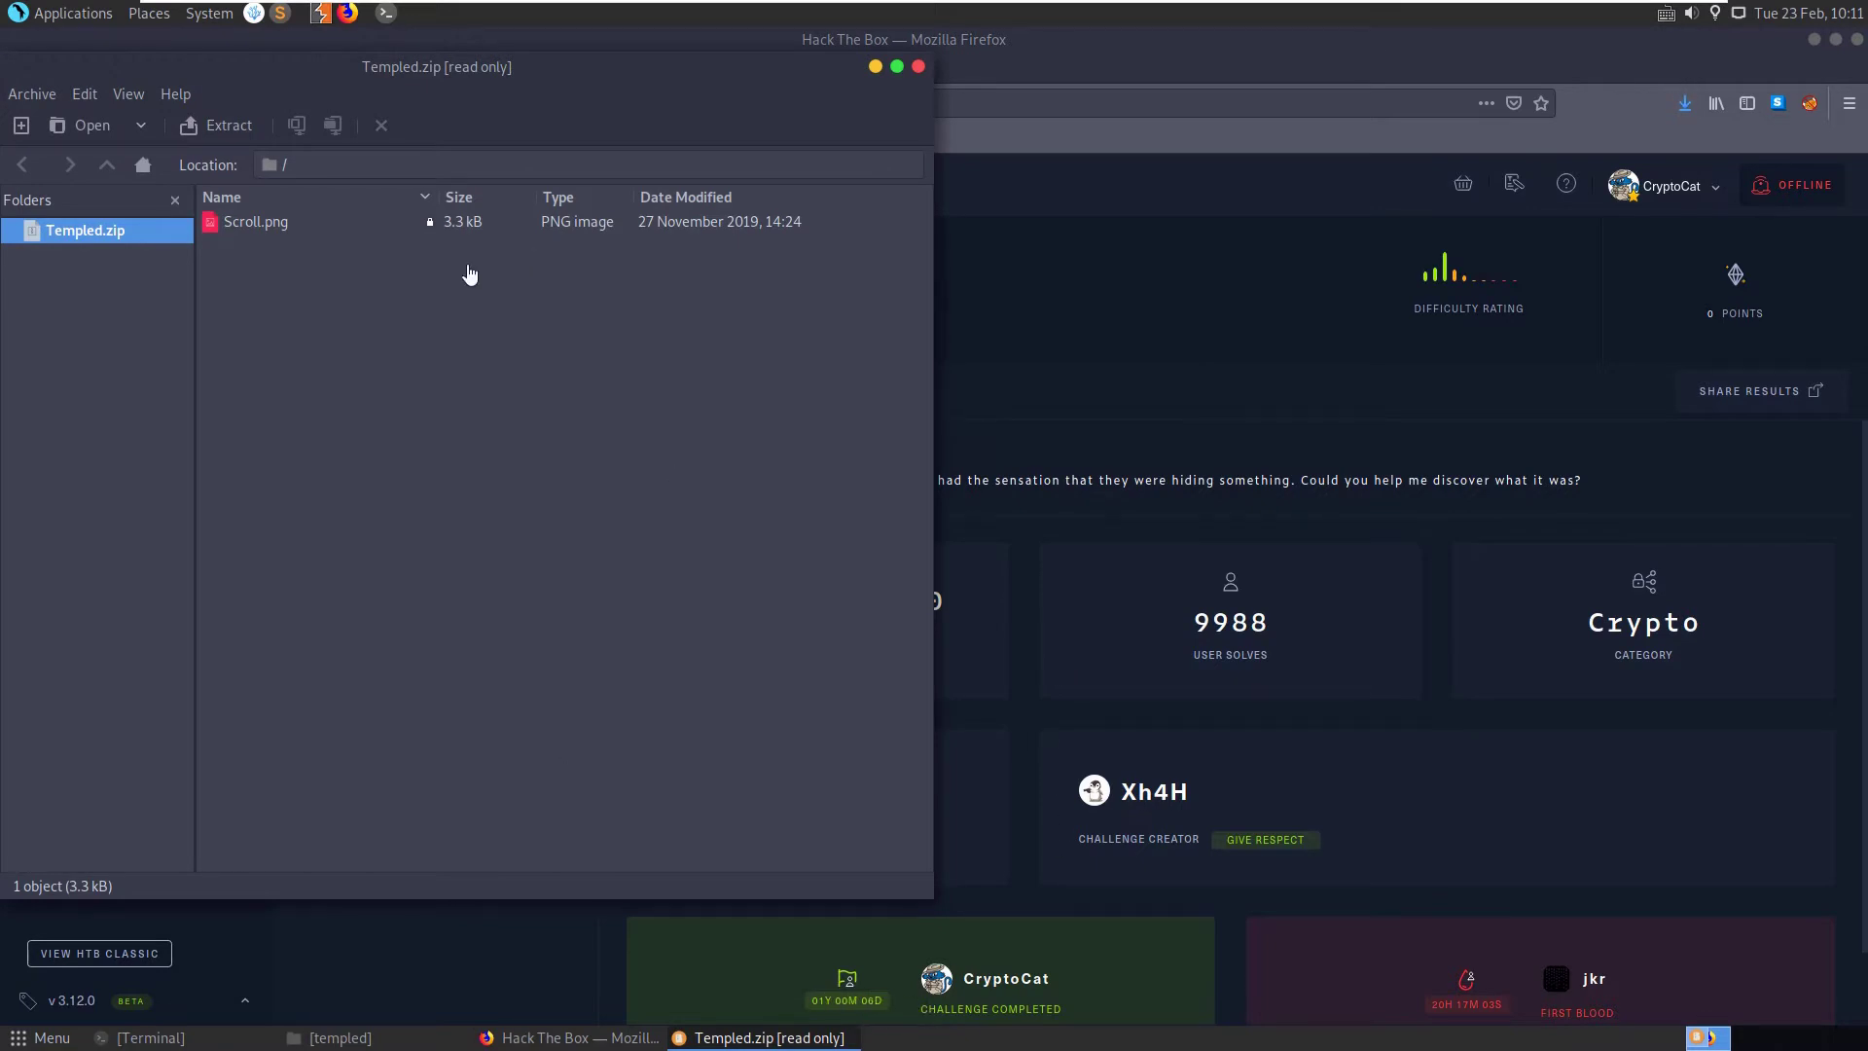
Extract Scroll.png into the templed folder using the archive password, then close Templed.zip
{"action": "left_click", "coordinate": [394, 1044]}
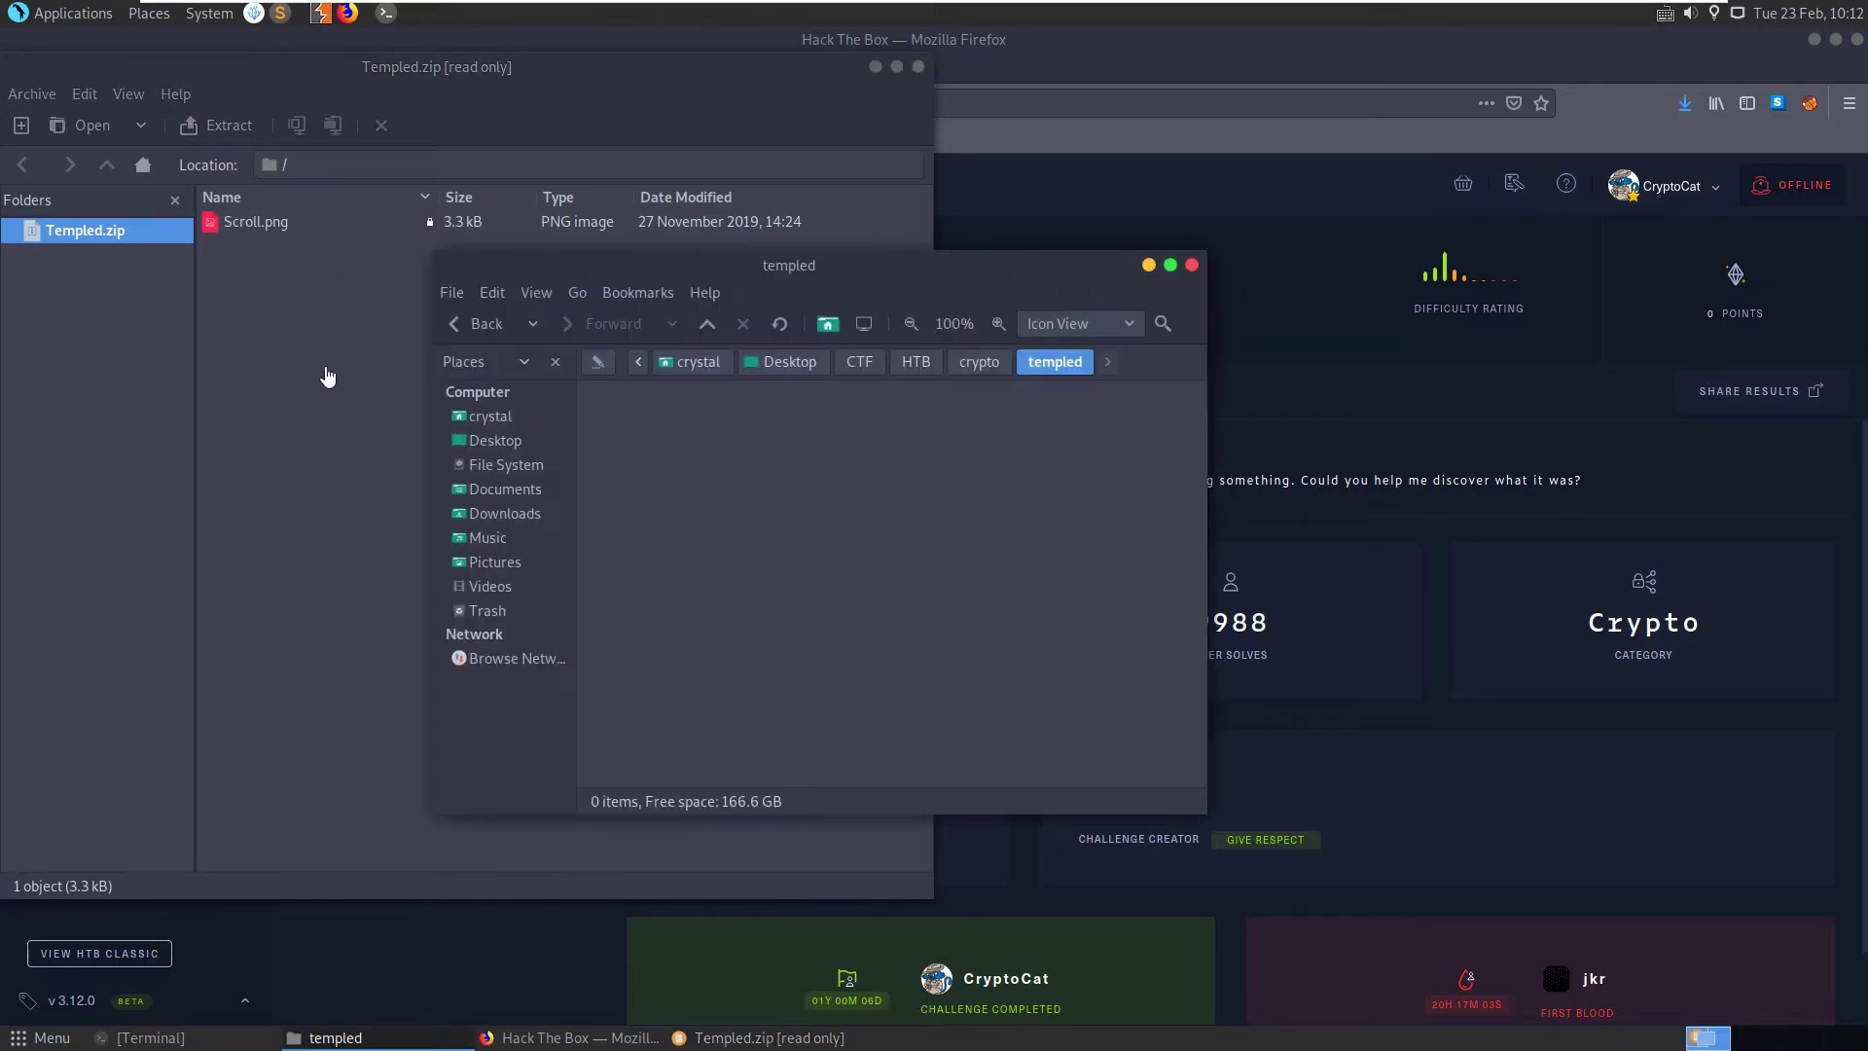
{"action": "left_click_drag", "start_coordinate": [238, 220], "coordinate": [912, 542]}
{"action": "left_click_drag", "start_coordinate": [341, 224], "coordinate": [1021, 493]}
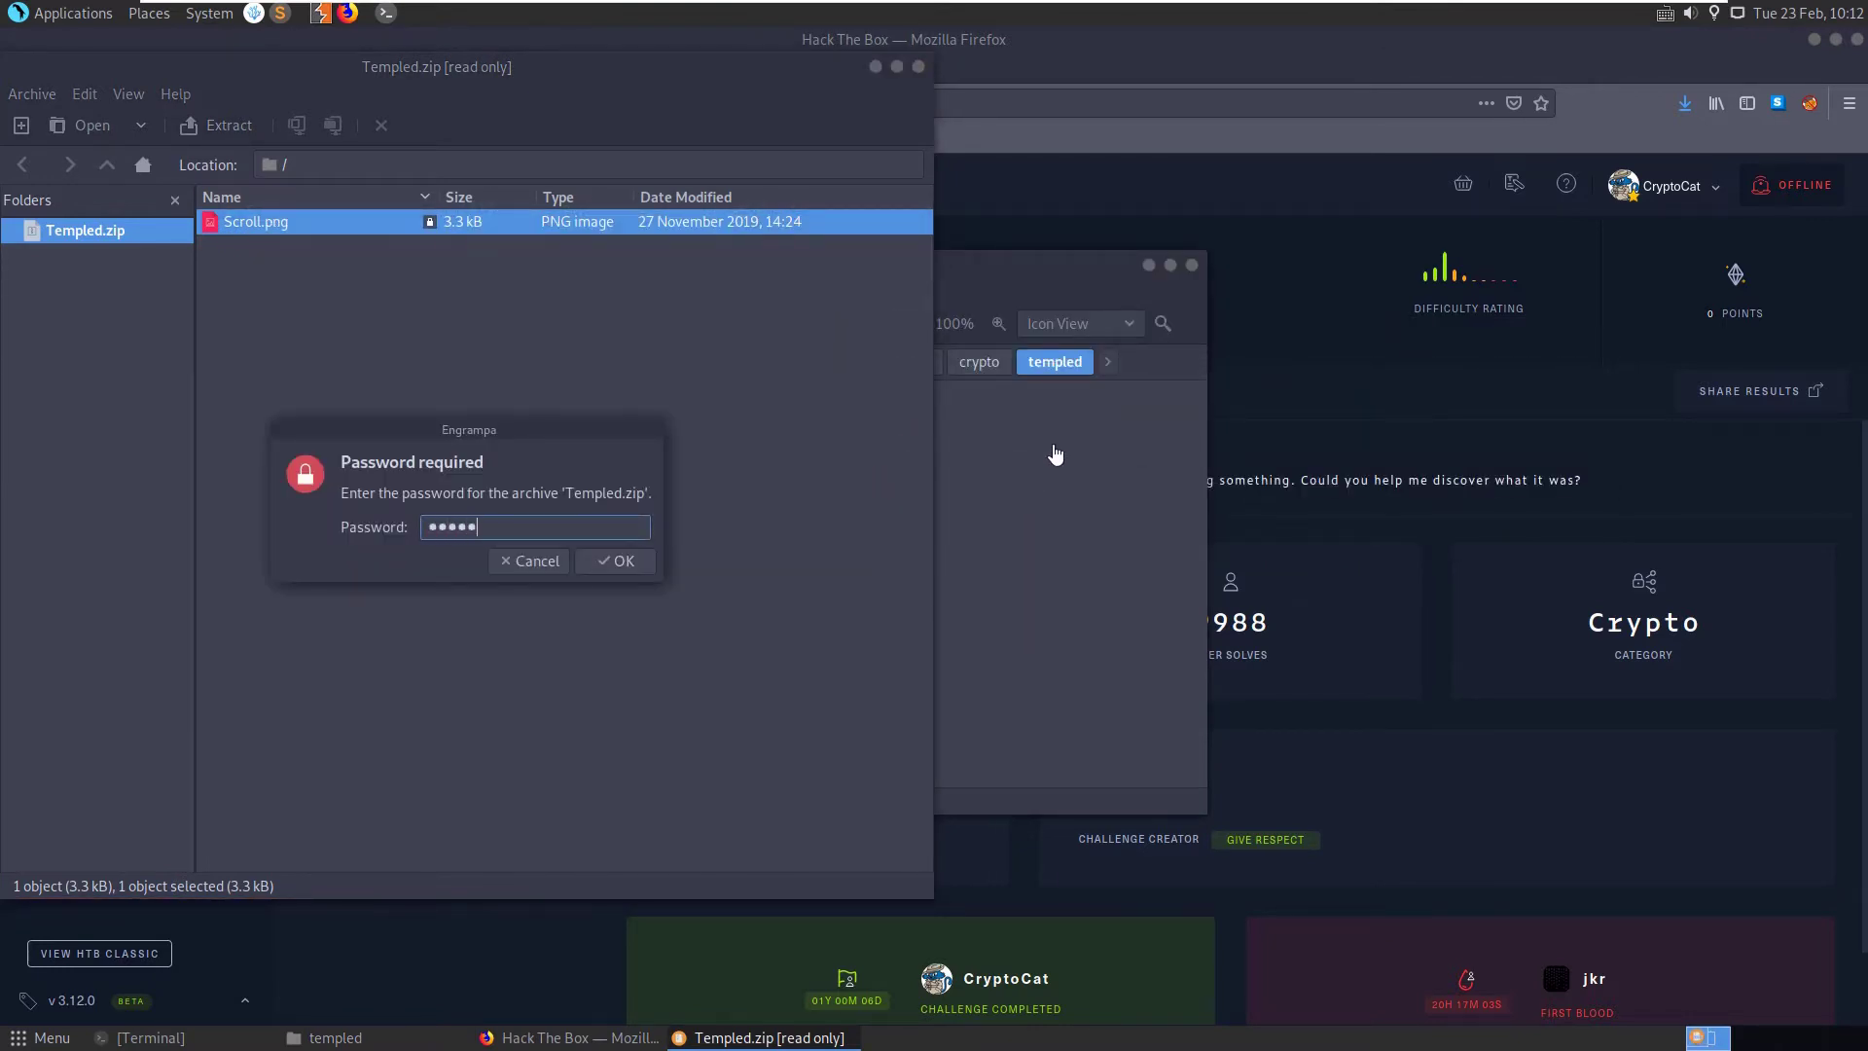
{"action": "type", "text": "hackthebox"}
{"action": "key", "text": "Return"}
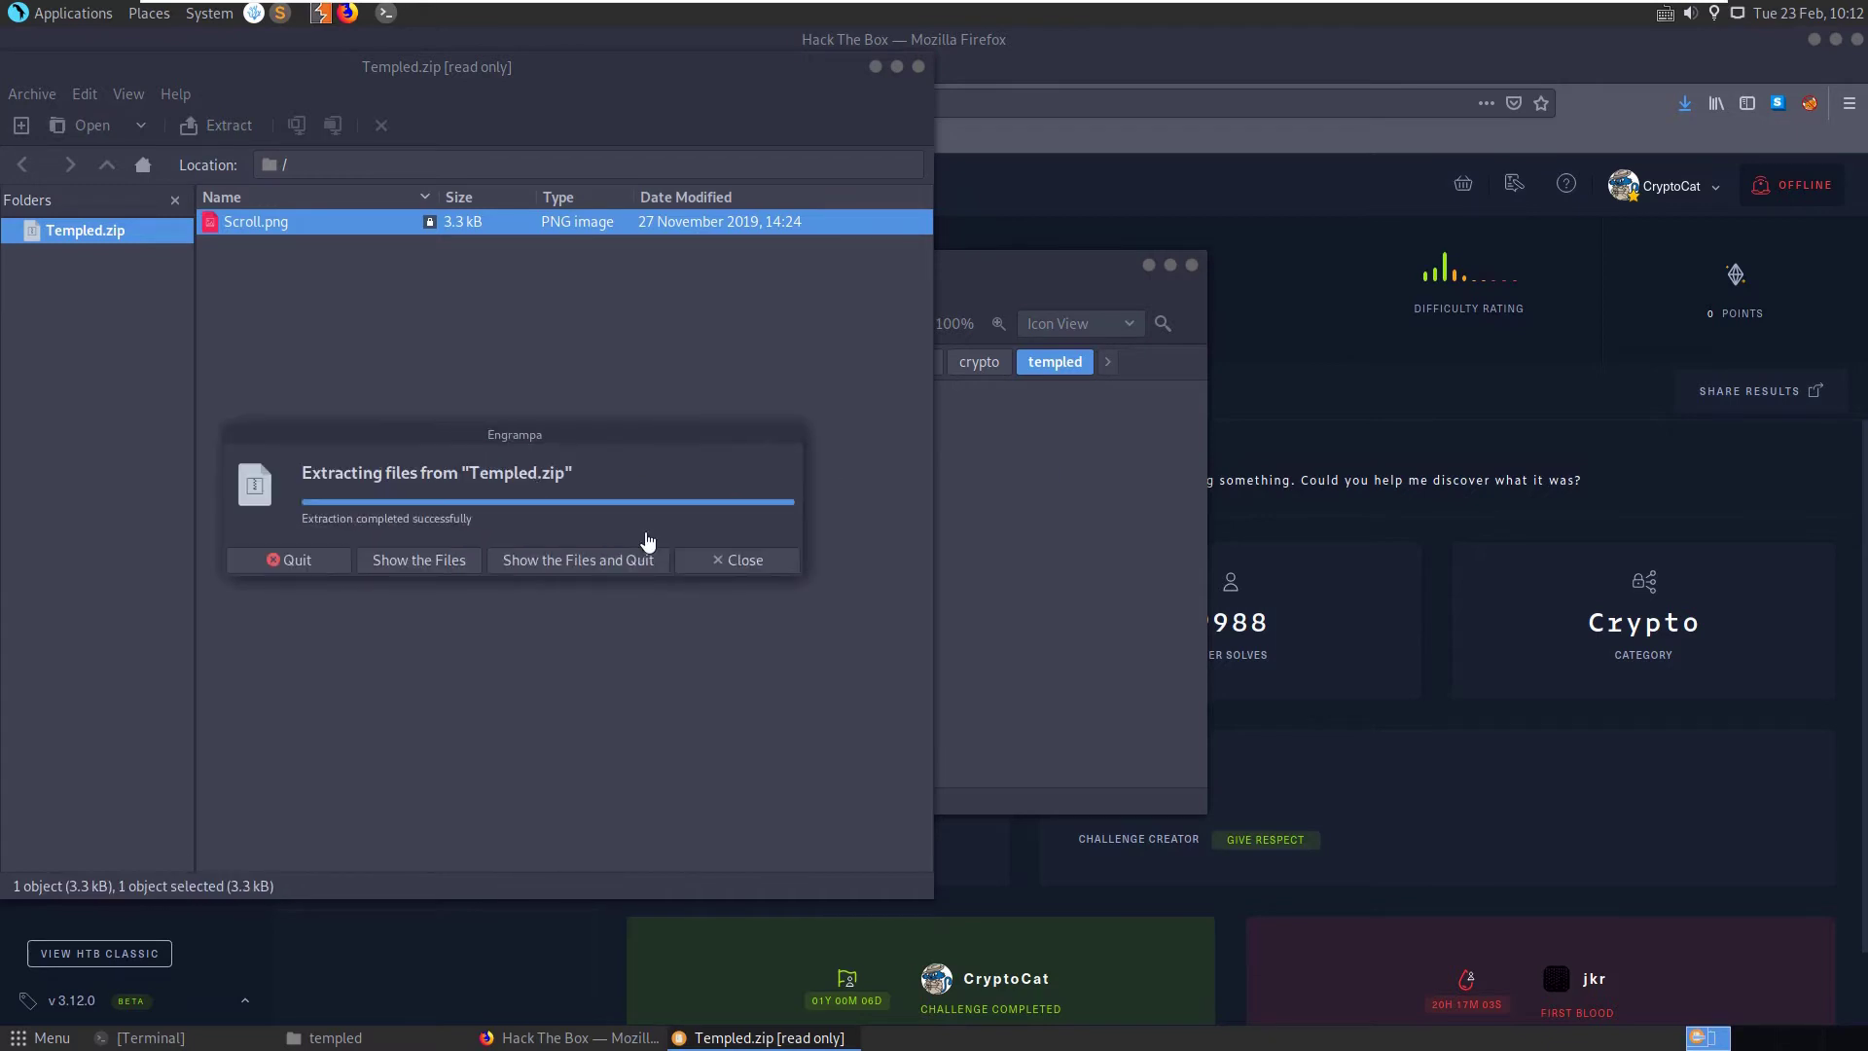
{"action": "left_click", "coordinate": [722, 548]}
{"action": "left_click", "coordinate": [918, 66]}
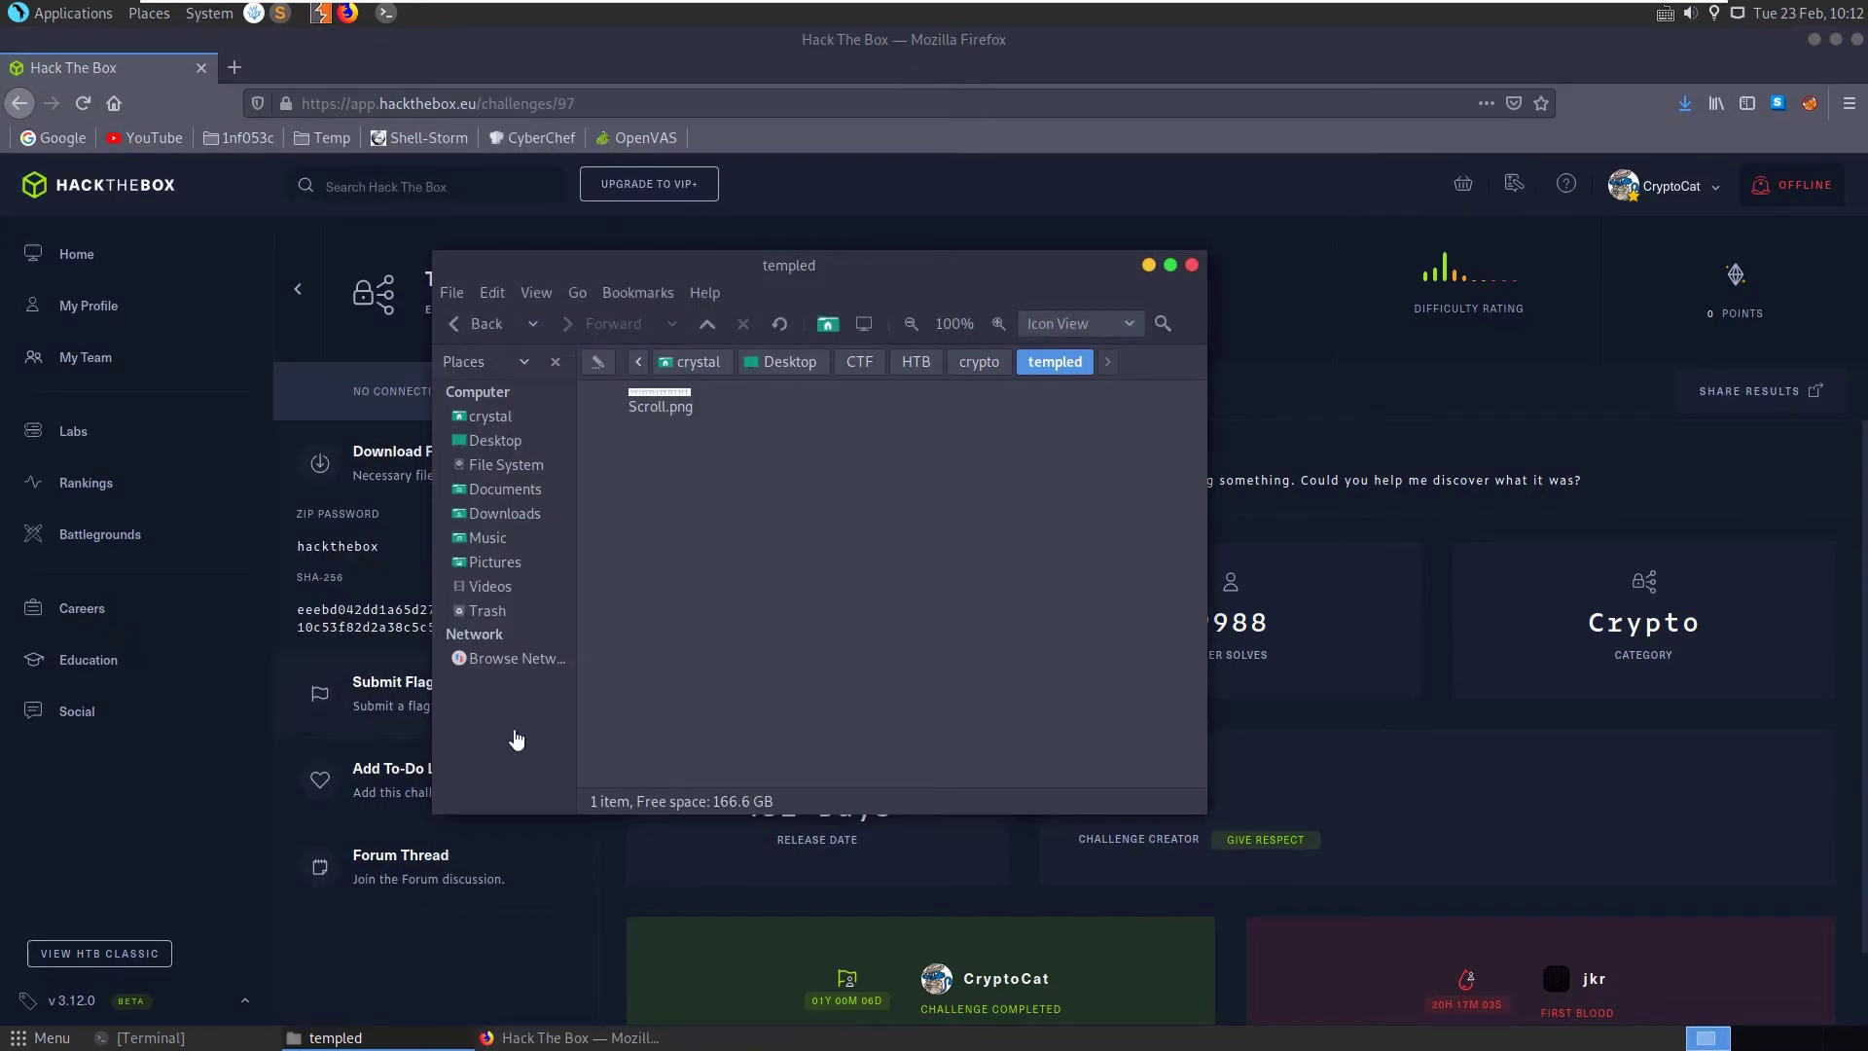
{"action": "left_click_drag", "start_coordinate": [488, 1044], "coordinate": [321, 1039]}
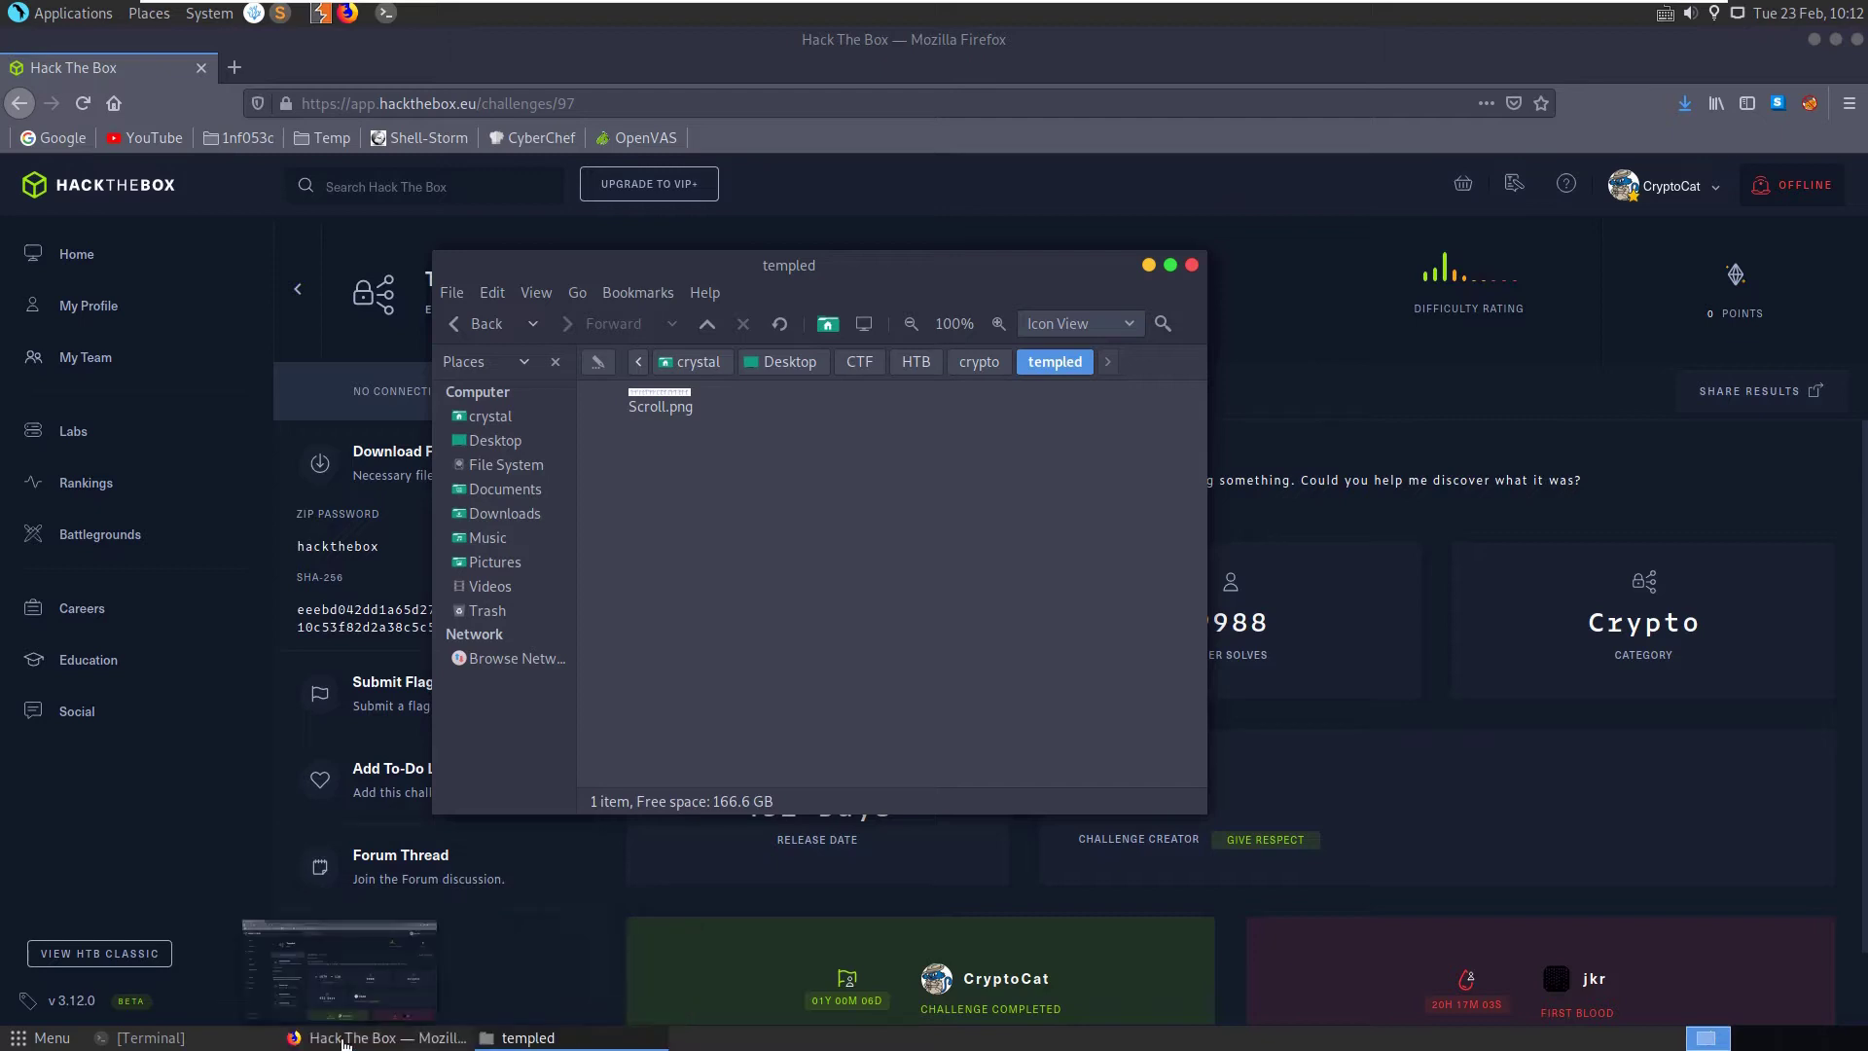
Check Scroll.png's file type with file and its metadata with exiftool
{"action": "left_click", "coordinate": [1813, 43]}
{"action": "left_click", "coordinate": [1814, 39]}
{"action": "left_click", "coordinate": [1148, 267]}
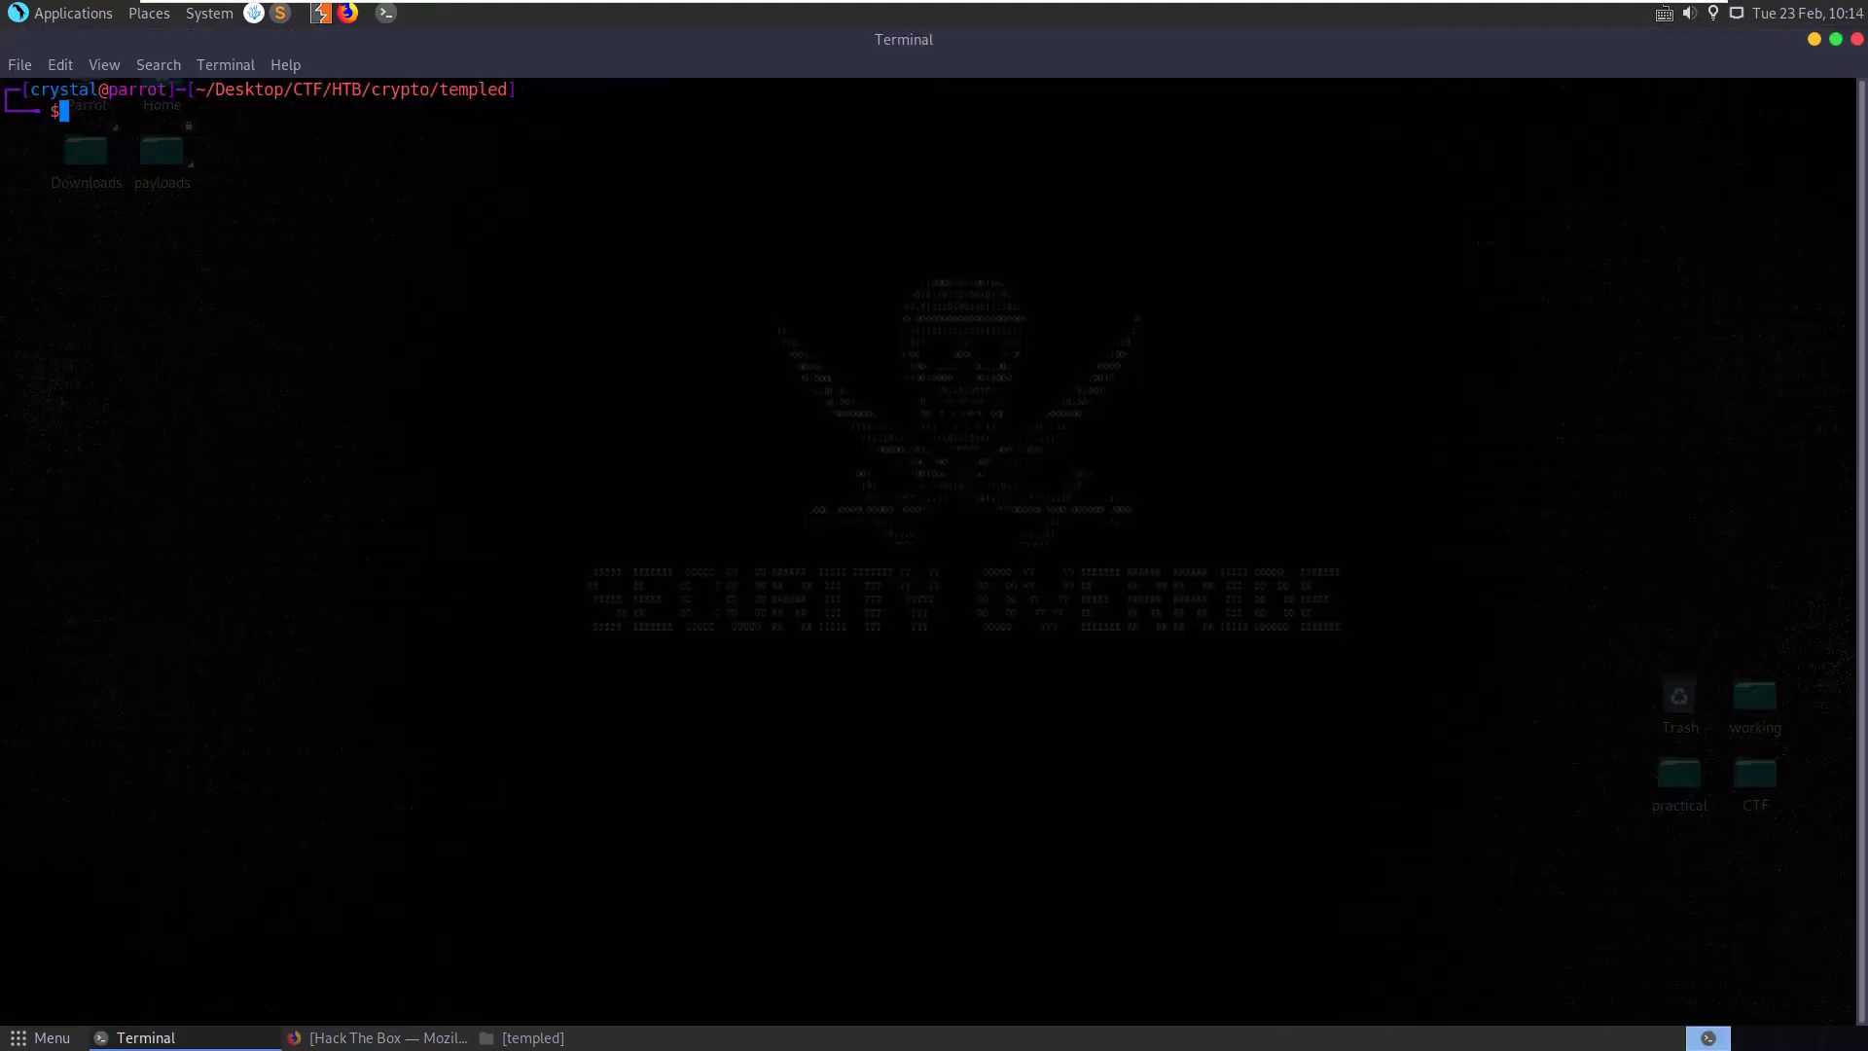
{"action": "type", "text": "file Scroll.png"}
{"action": "key", "text": "Return"}
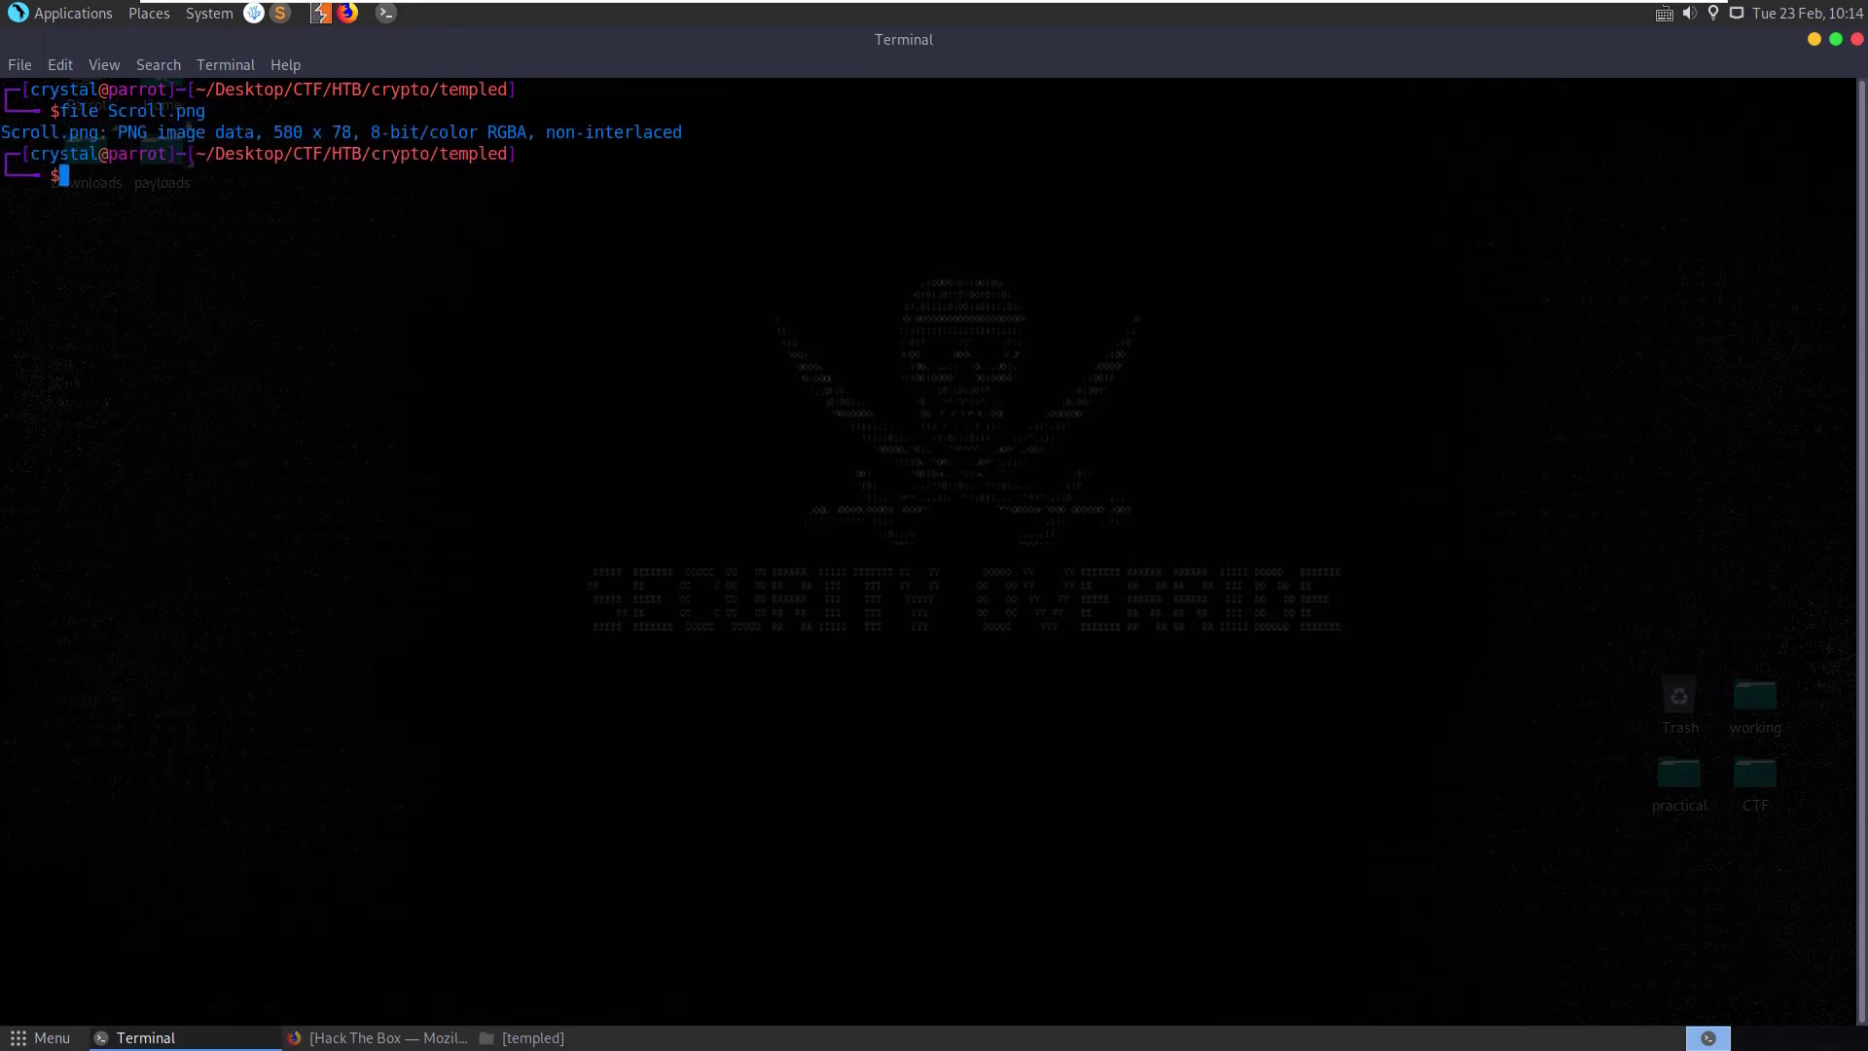
{"action": "type", "text": "exiftool Scroll.png"}
{"action": "key", "text": "Return"}
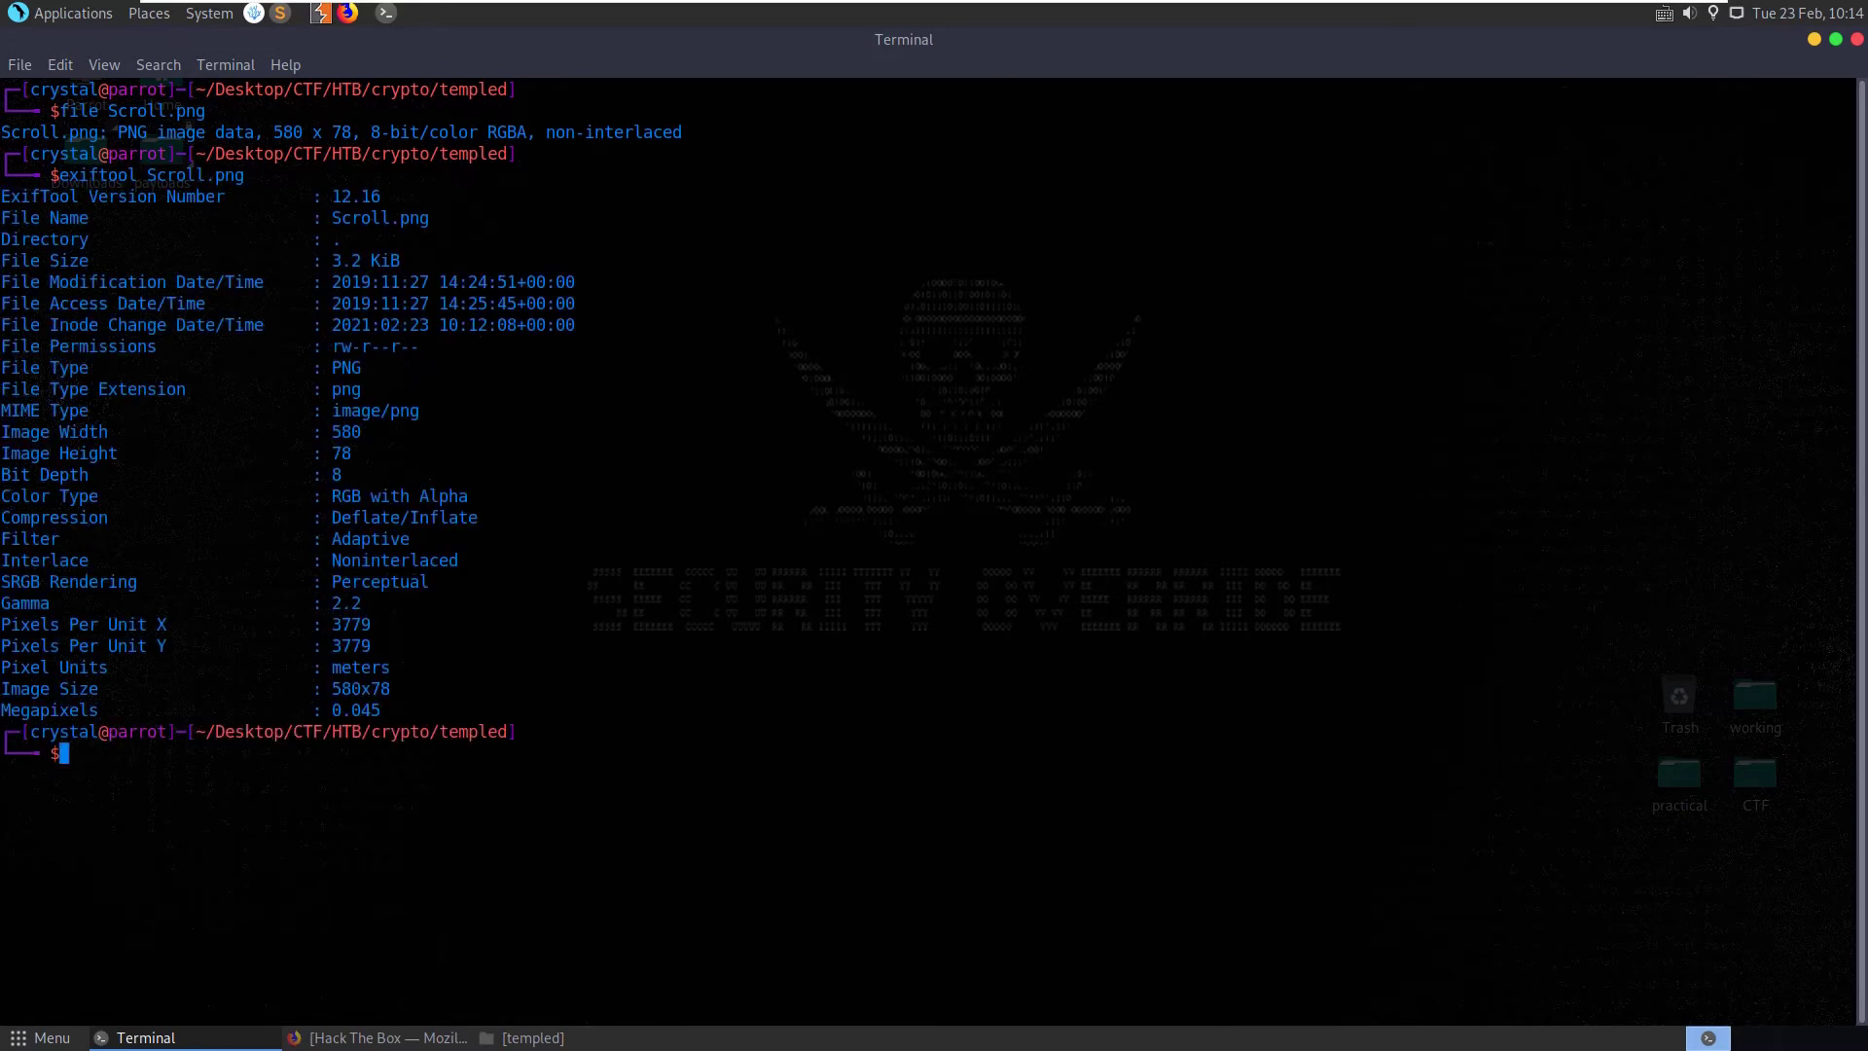
List Scroll.png's readable strings with strings -n 10 and plain strings, then clear the screen
{"action": "type", "text": "strings -n 10 Scroll.png"}
{"action": "key", "text": "Return"}
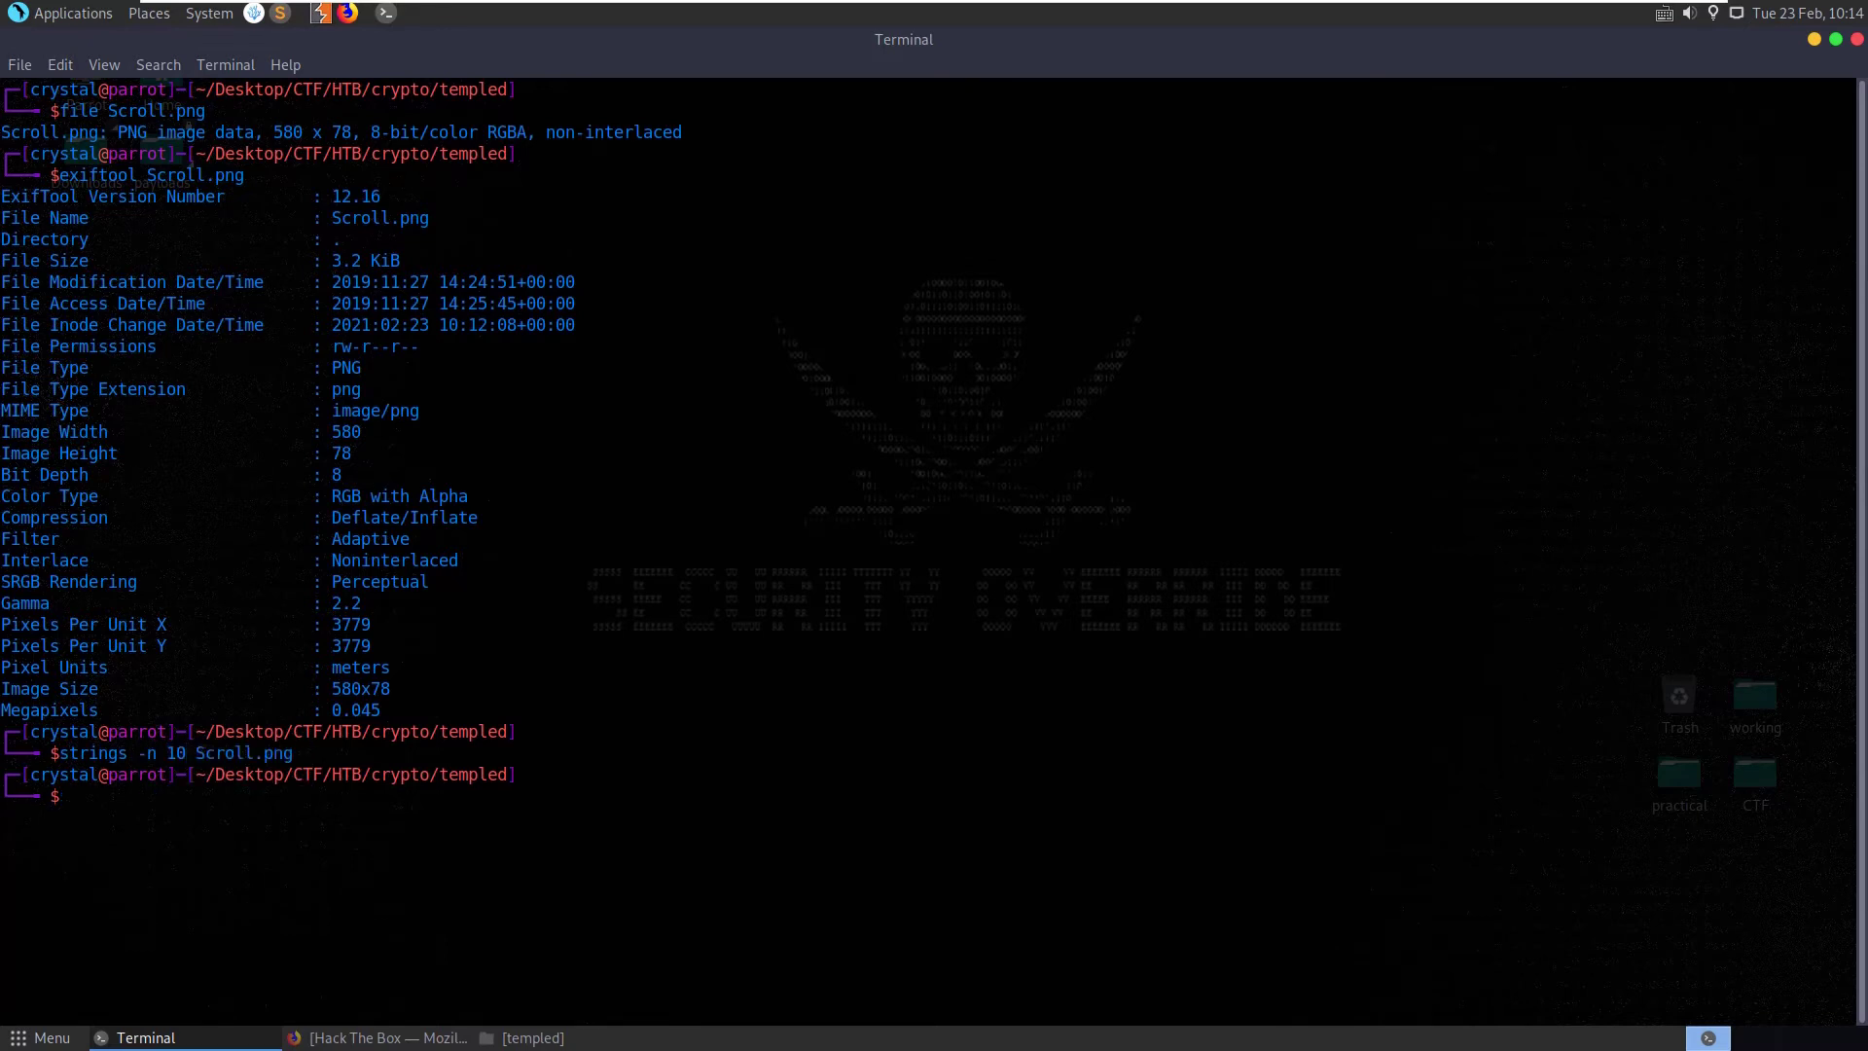
{"action": "type", "text": "strings Scroll.png"}
{"action": "key", "text": "Return"}
{"action": "left_click_drag", "start_coordinate": [934, 847], "coordinate": [934, 530]}
{"action": "mouse_move", "coordinate": [933, 887]}
{"action": "left_mouse_down"}
{"action": "mouse_move", "coordinate": [934, 384]}
{"action": "mouse_move", "coordinate": [934, 887]}
{"action": "left_mouse_up"}
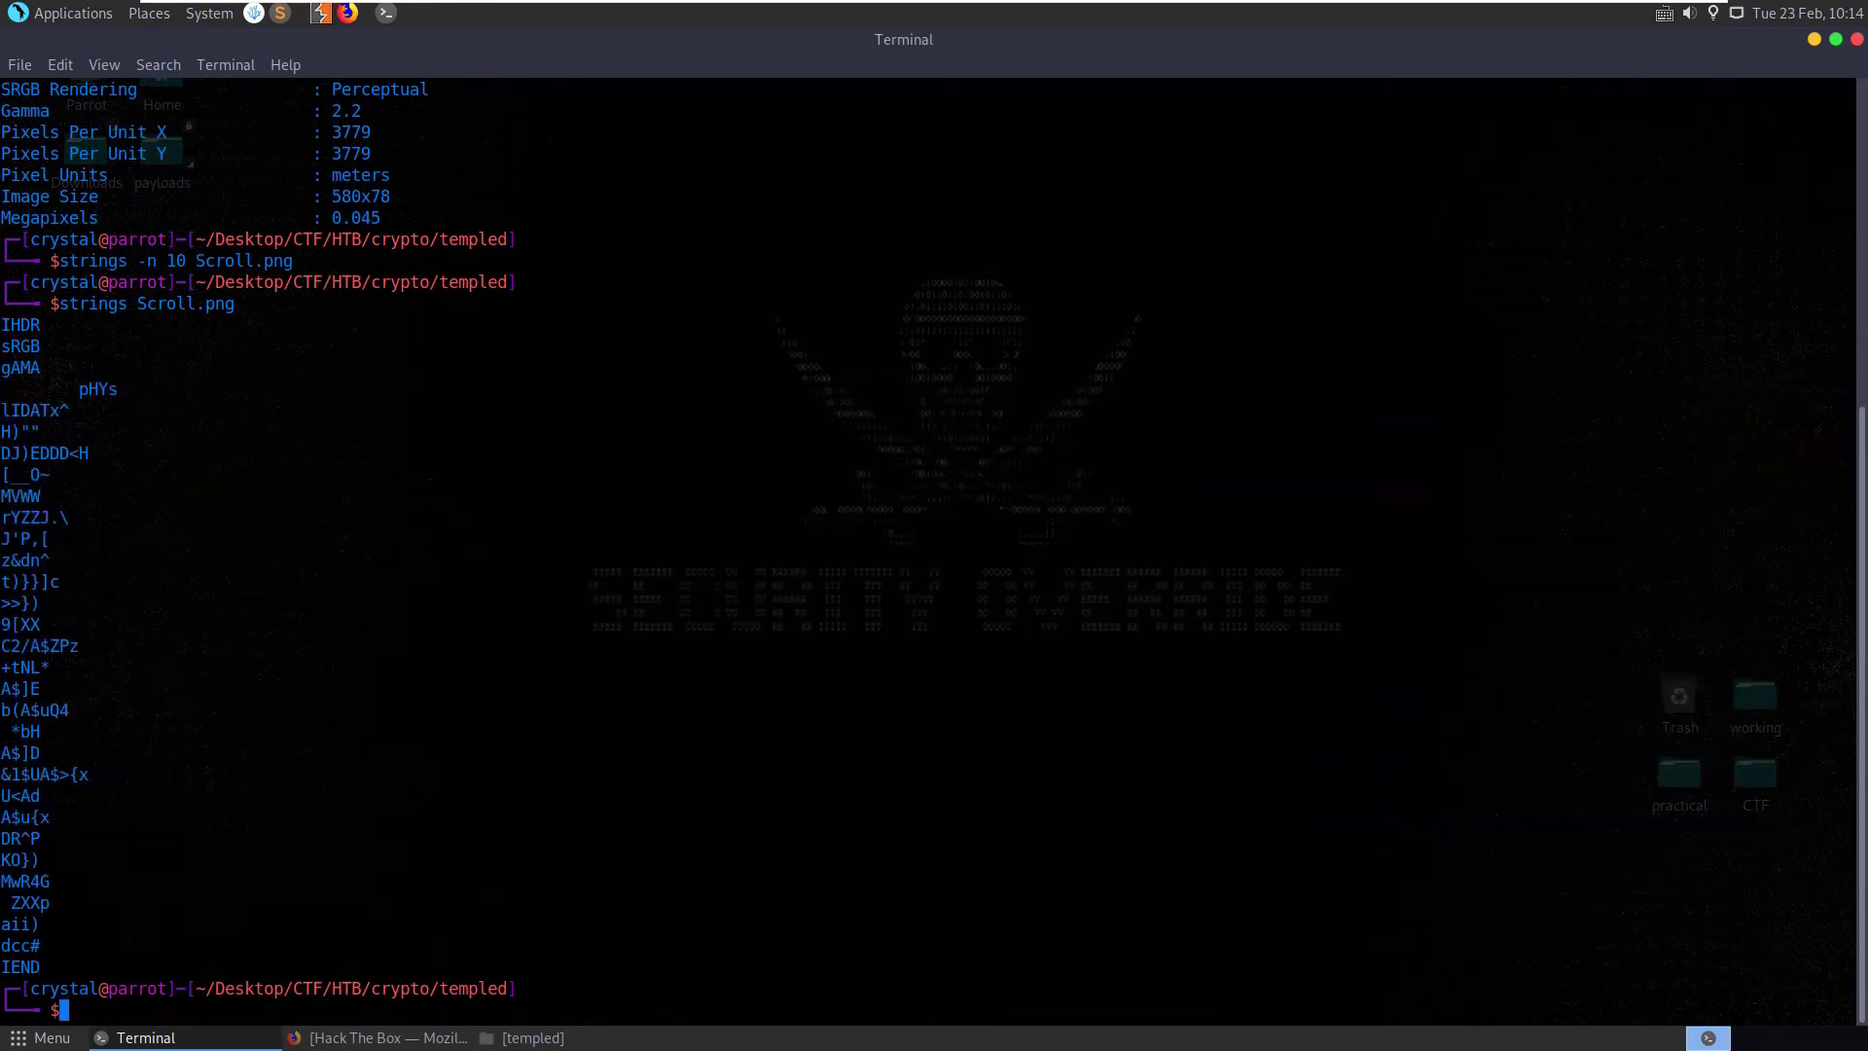
{"action": "key", "text": "ctrl+l"}
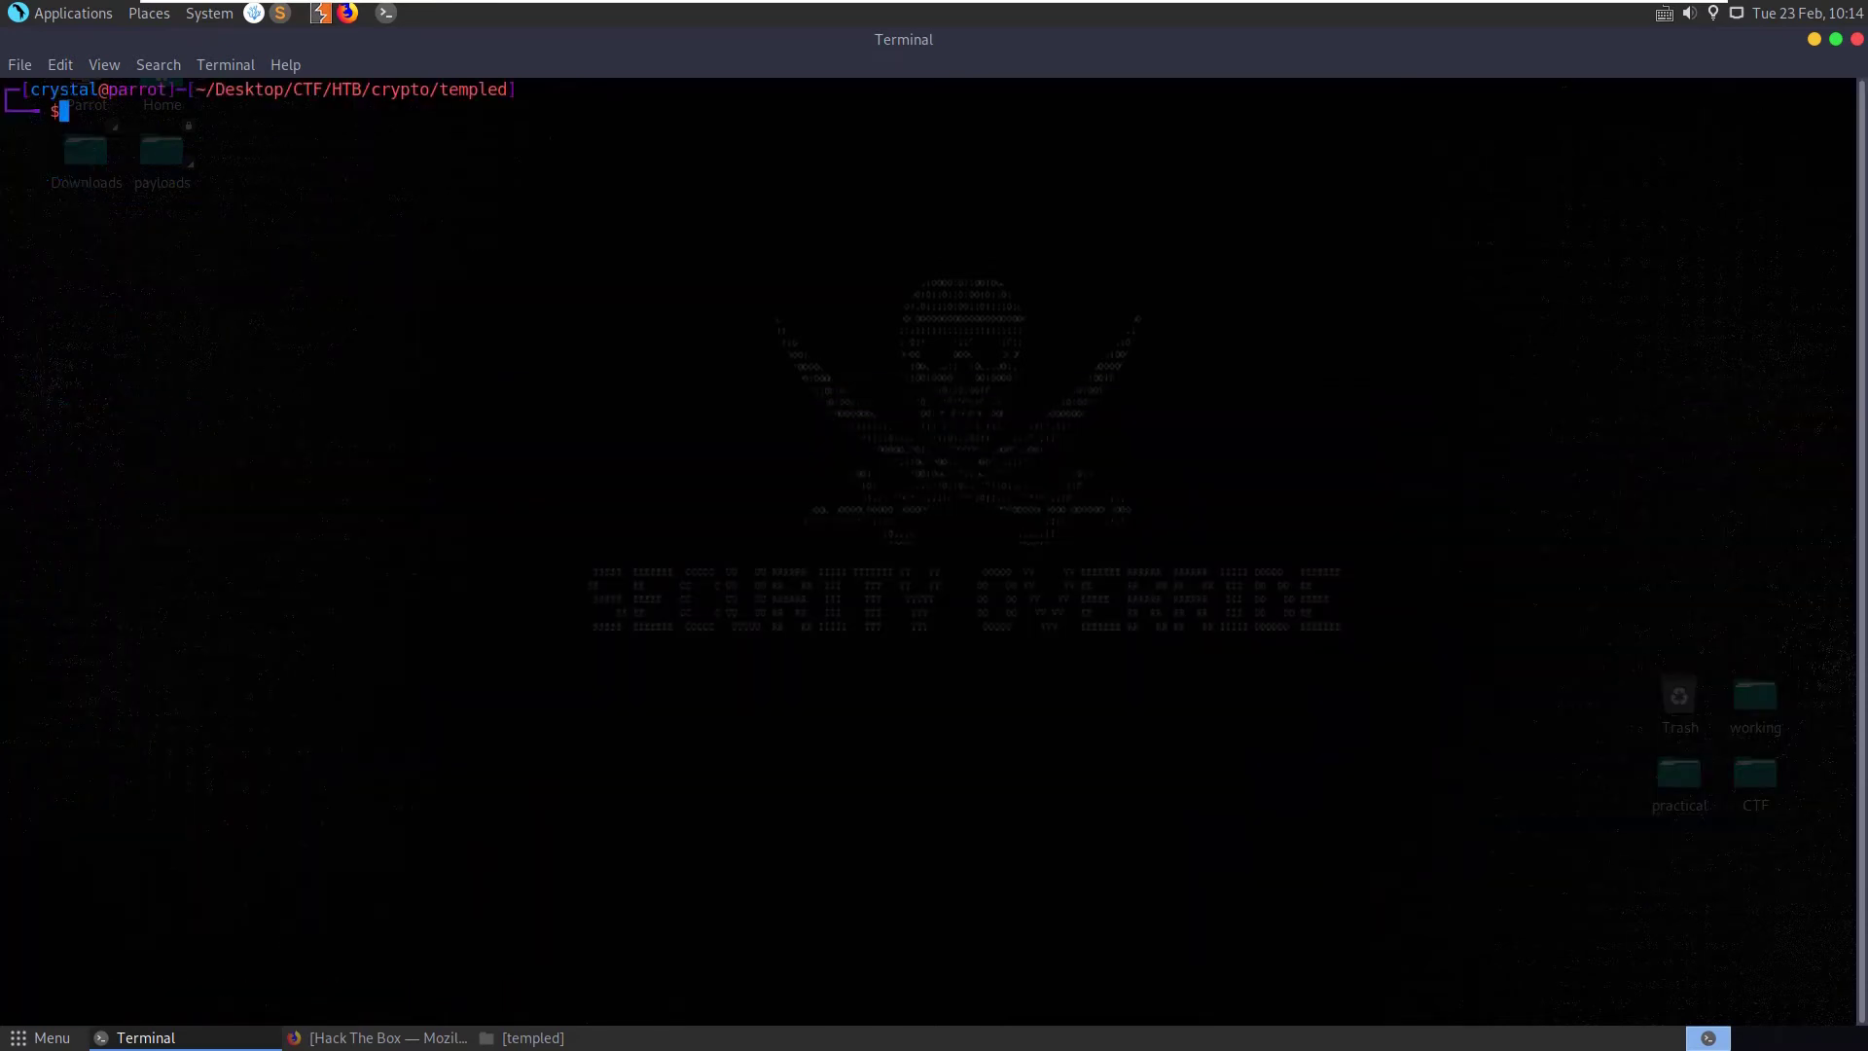
{"action": "type", "text": "display Scroll.png"}
{"action": "key", "text": "Return"}
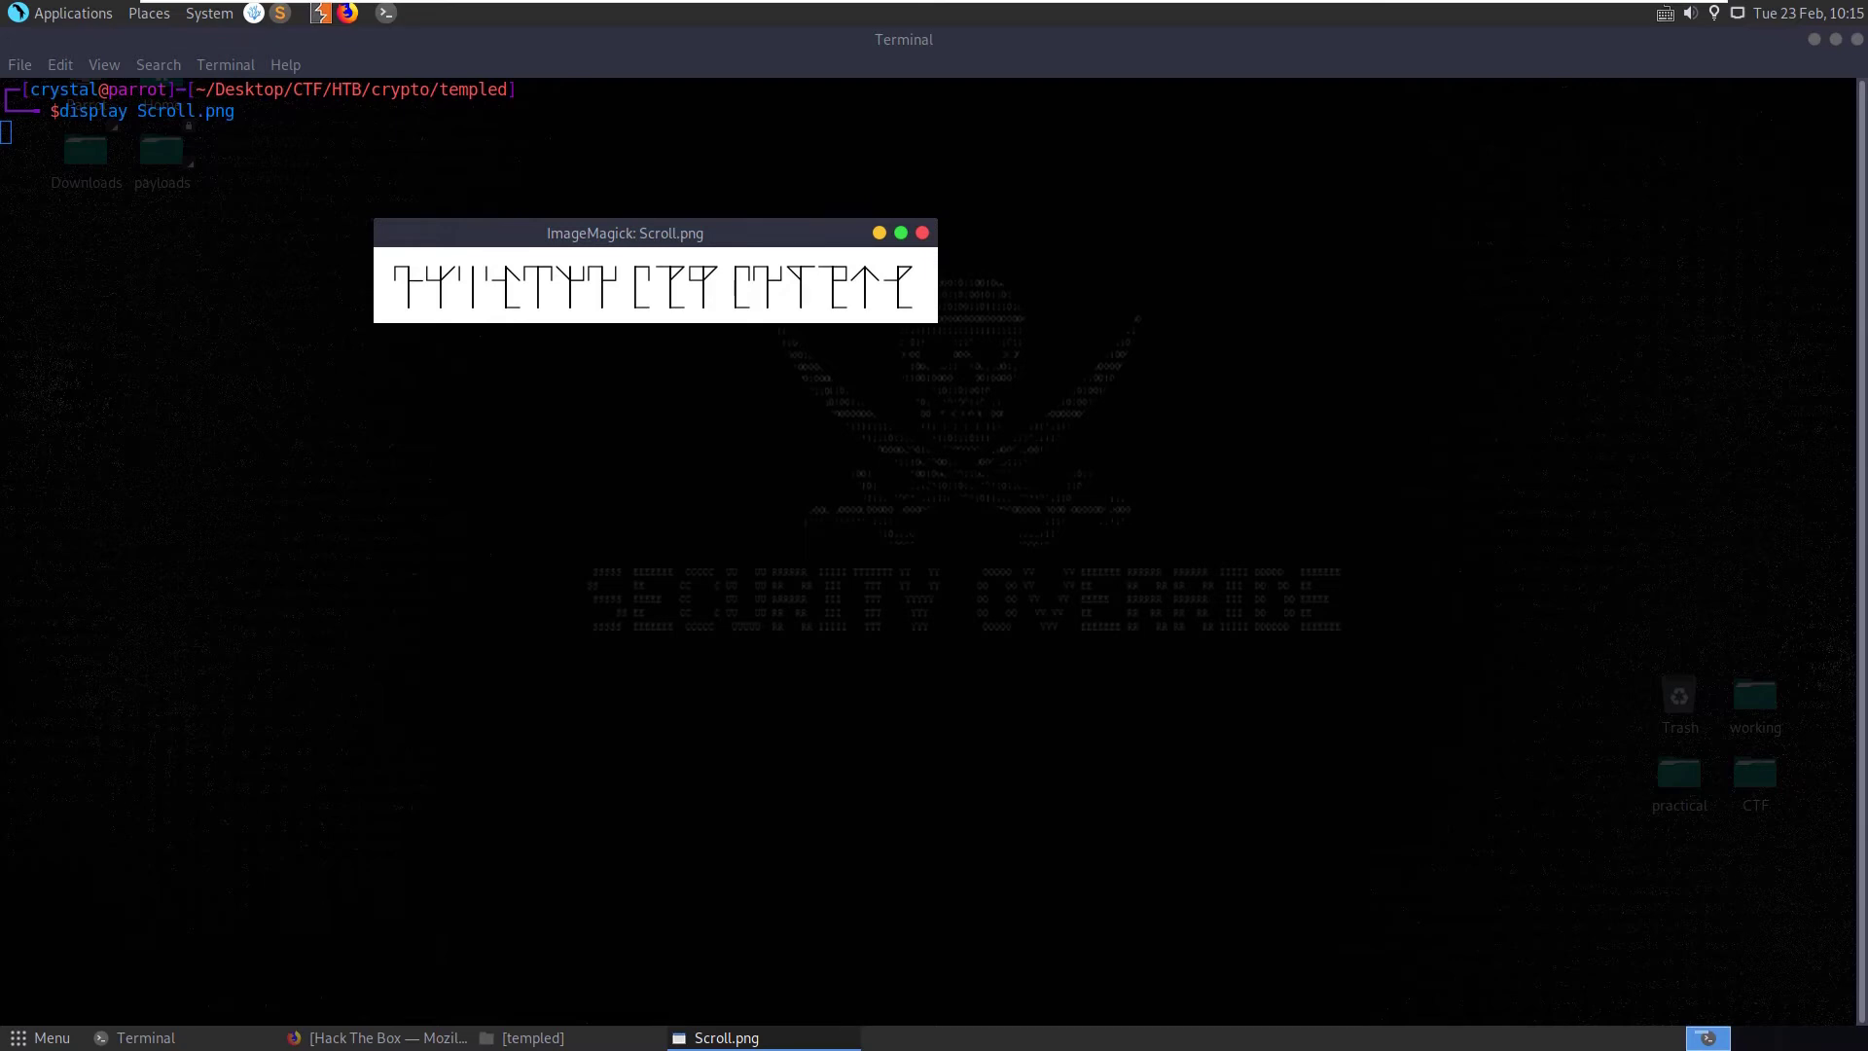
{"action": "key", "text": "ctrl+q"}
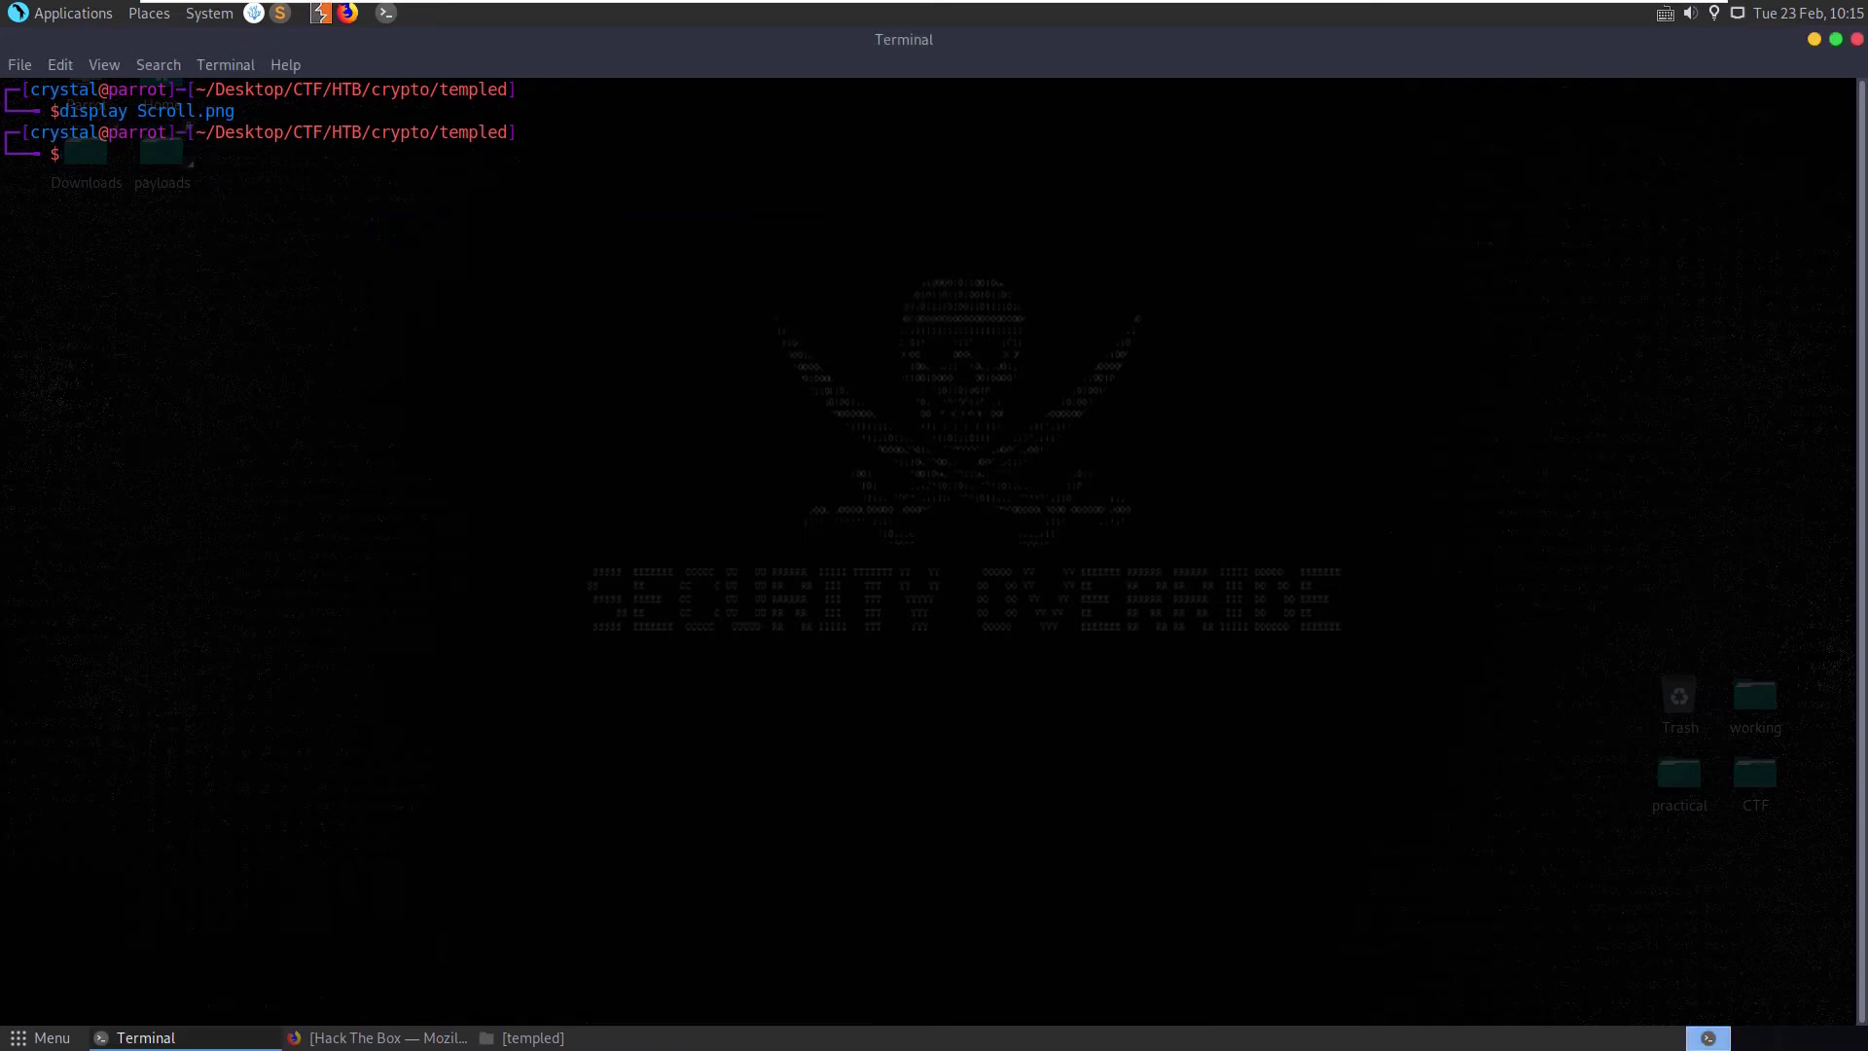
{"action": "key", "text": "ctrl+l"}
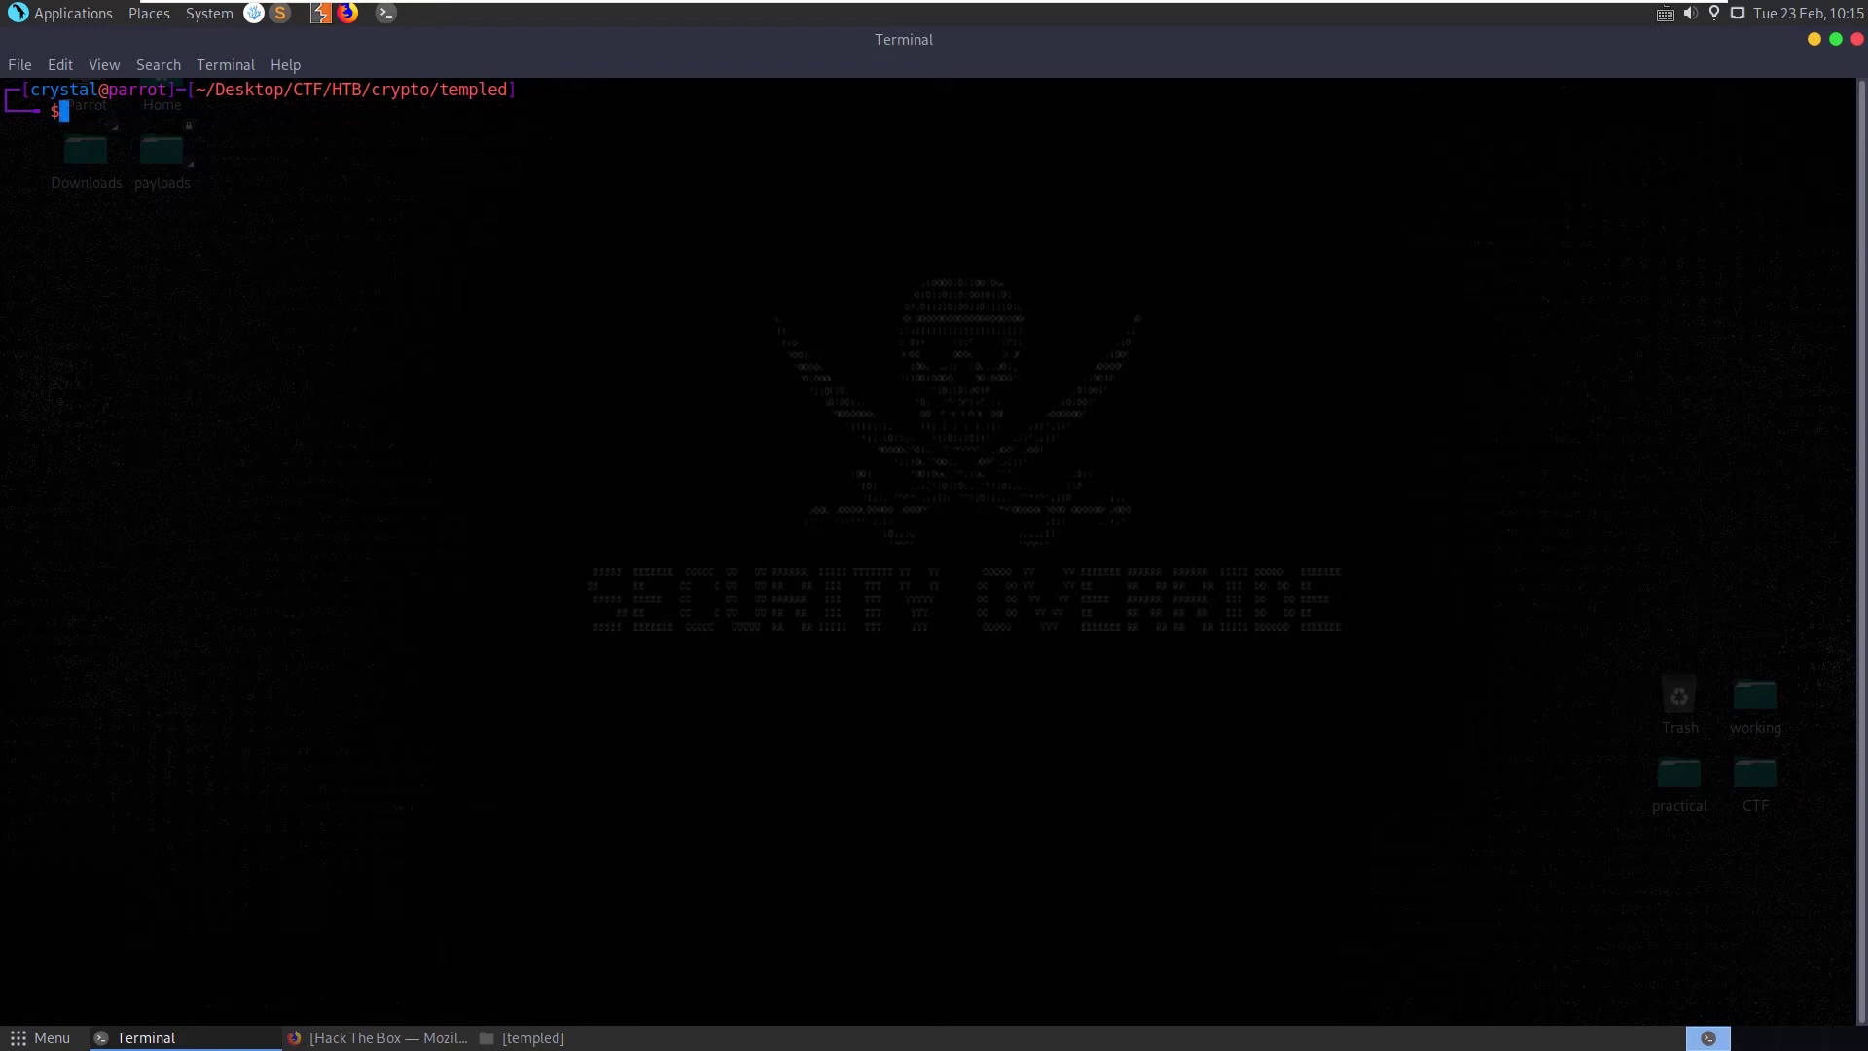
{"action": "key", "text": "alt+Tab"}
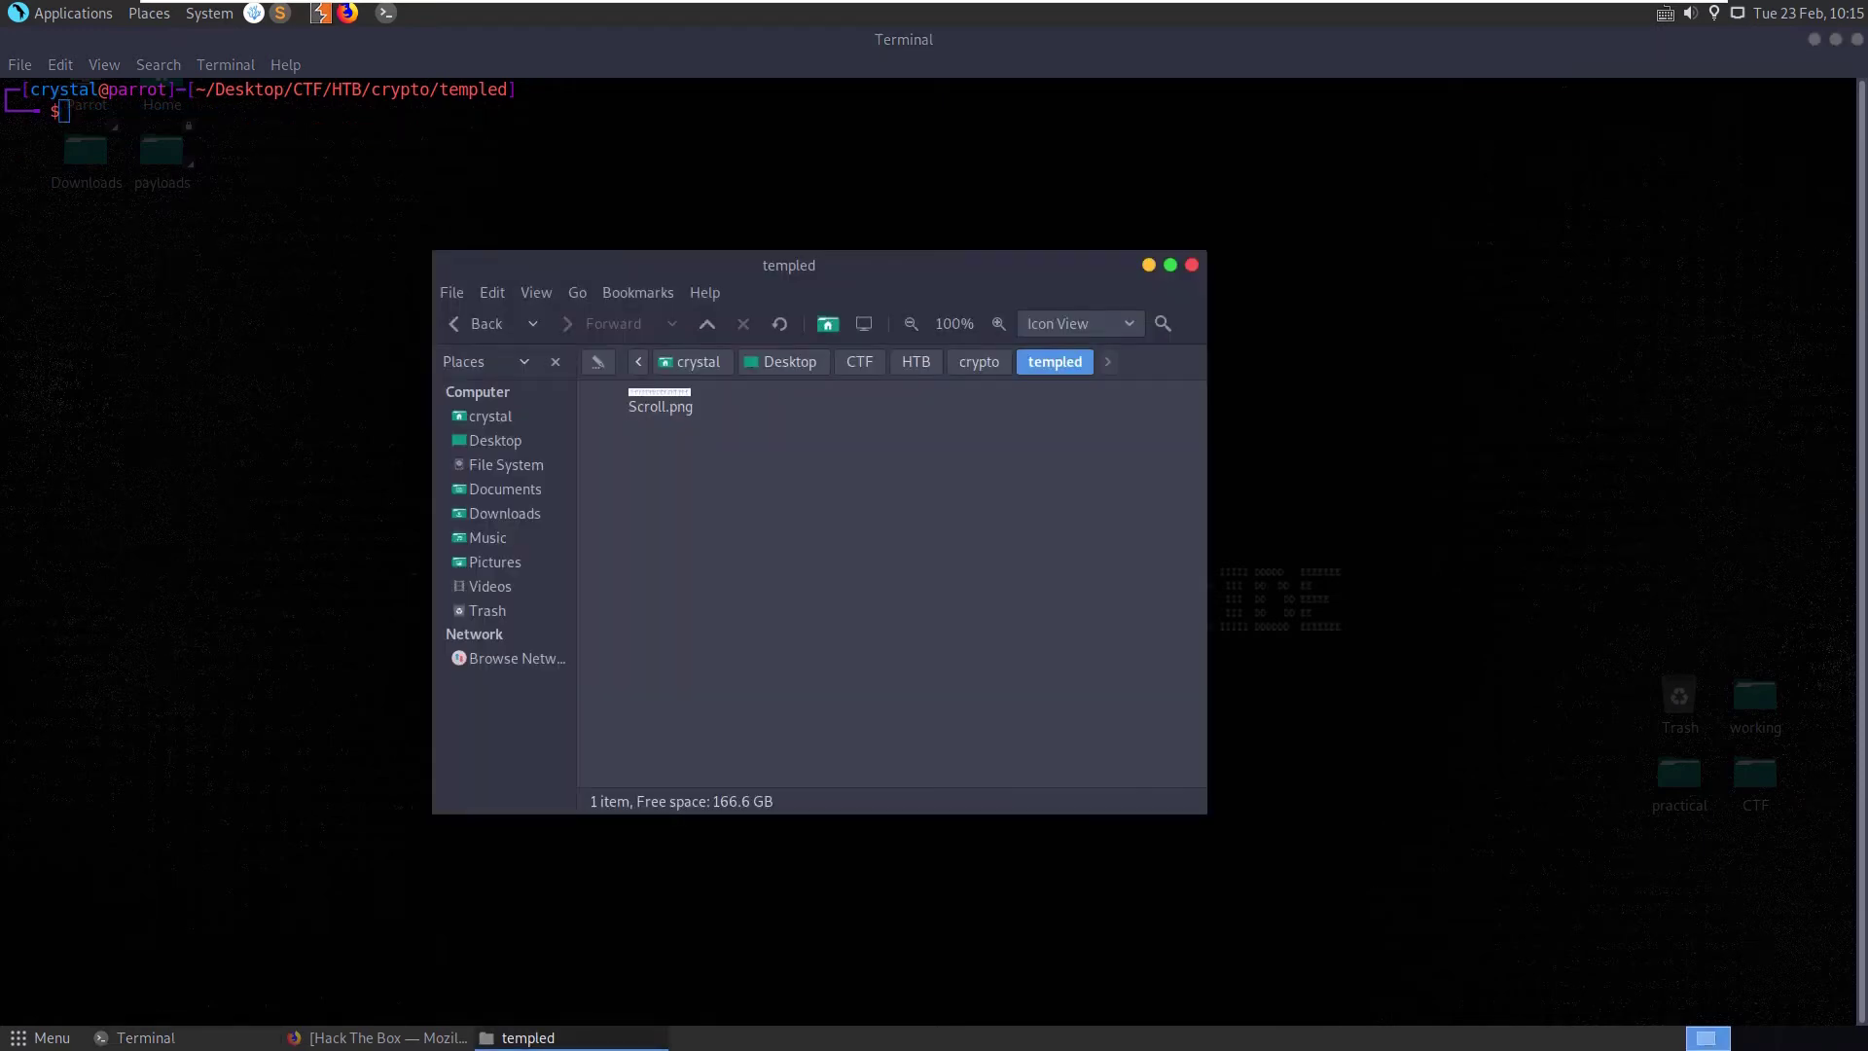
{"action": "key", "text": "Down"}
{"action": "key", "text": "Return"}
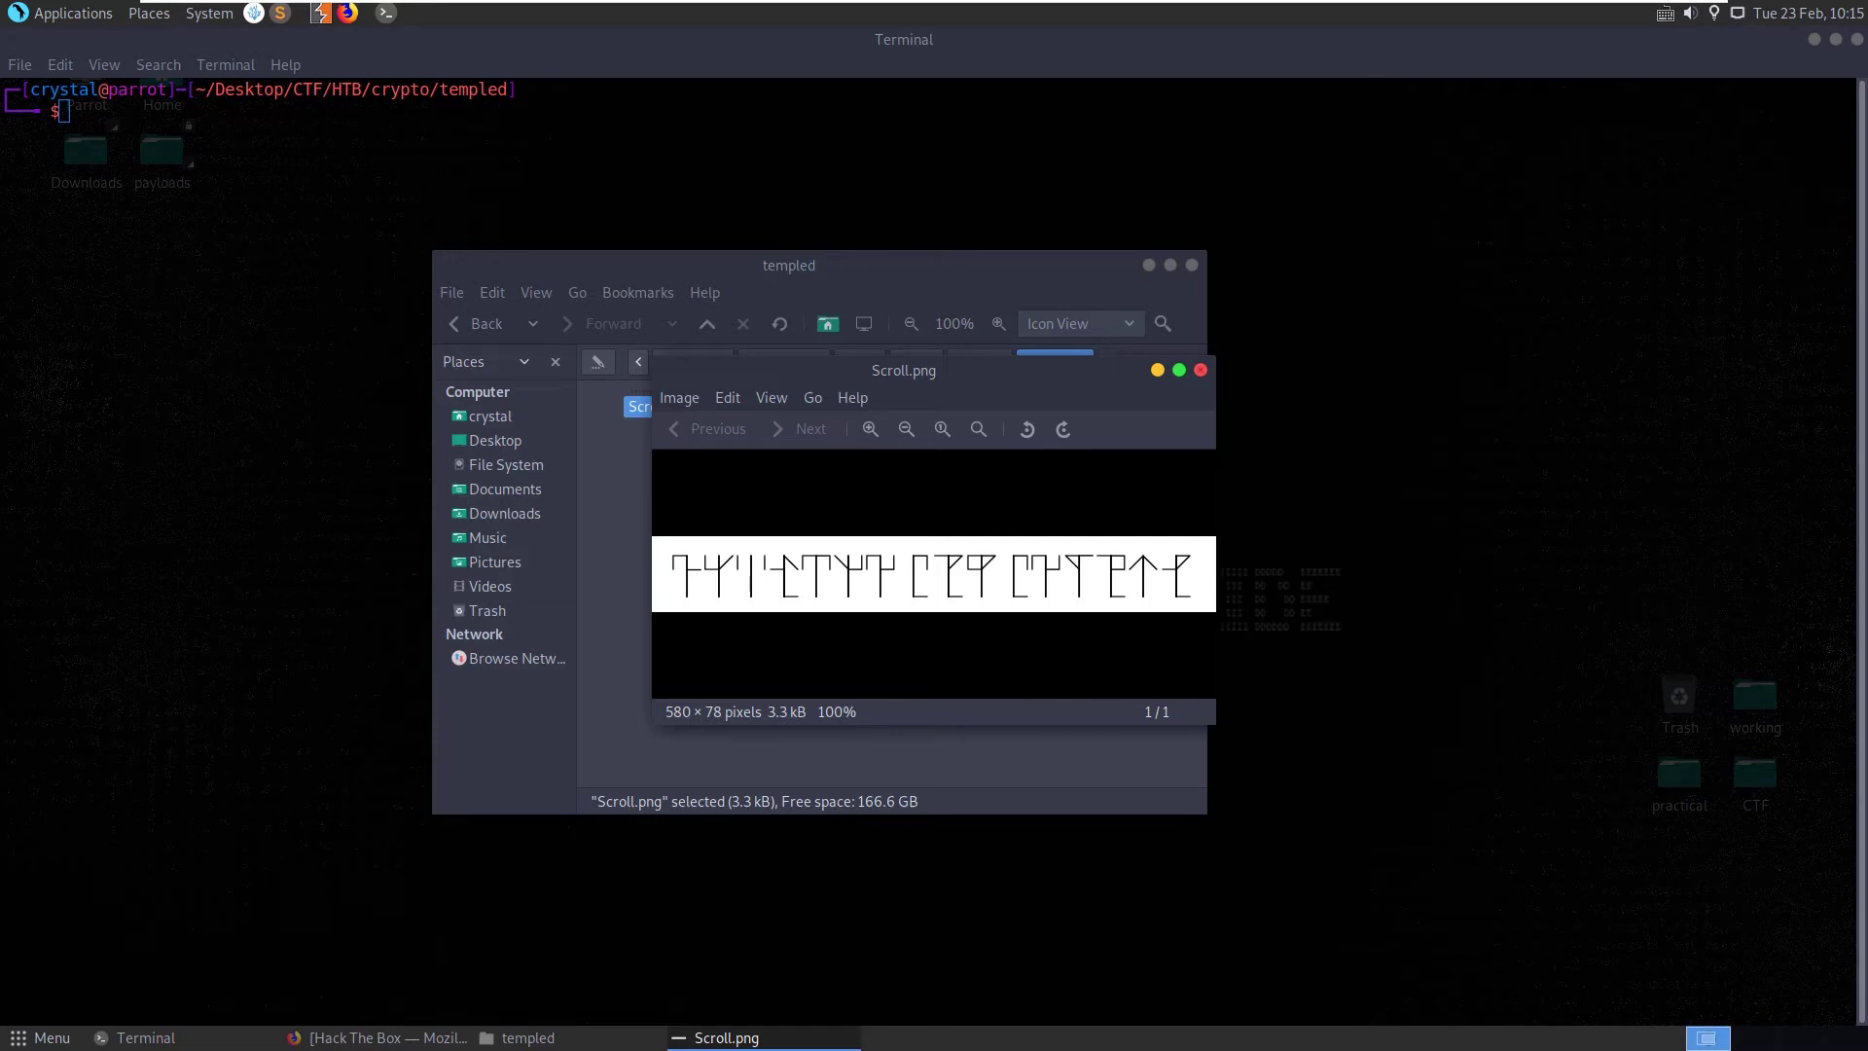
{"action": "key", "text": "ctrl+w"}
{"action": "key", "text": "alt+F9"}
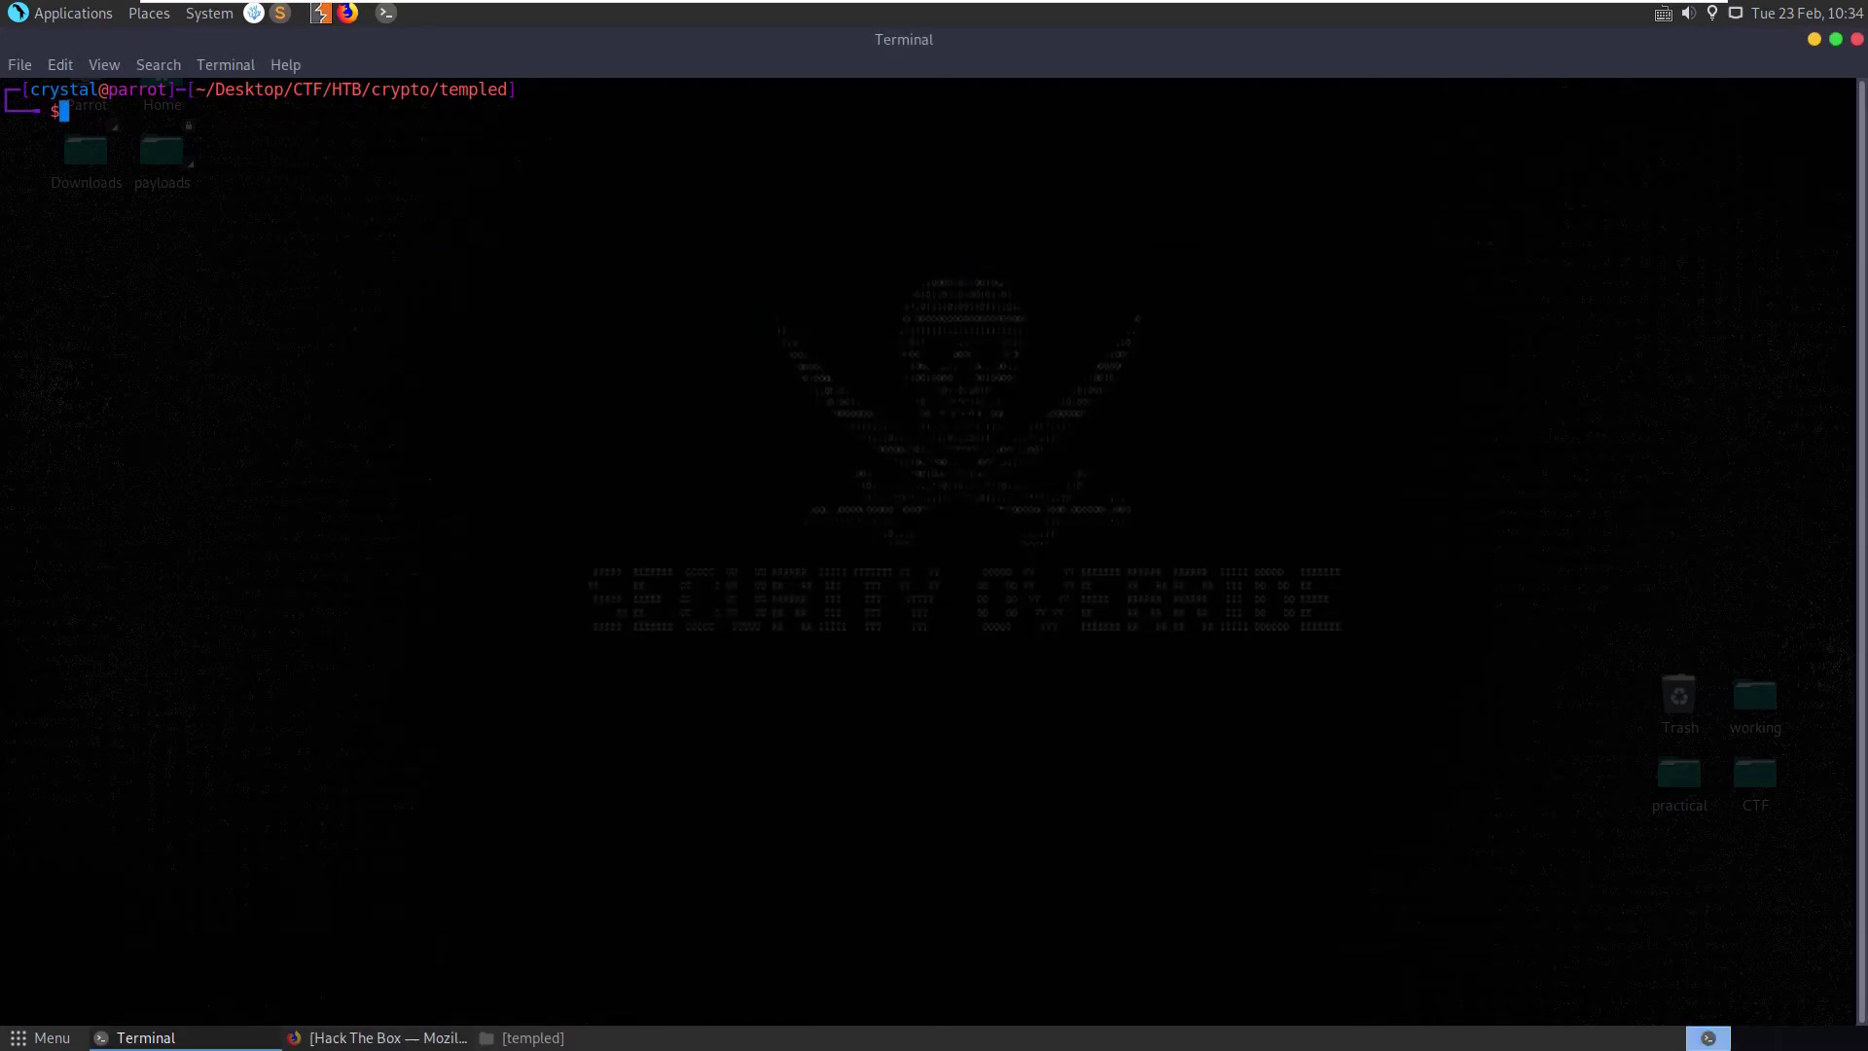
Open DuckDuckGo in a new browser tab and reopen Scroll.png in the image viewer
{"action": "left_click", "coordinate": [380, 1037]}
{"action": "left_click", "coordinate": [233, 68]}
{"action": "left_click", "coordinate": [114, 103]}
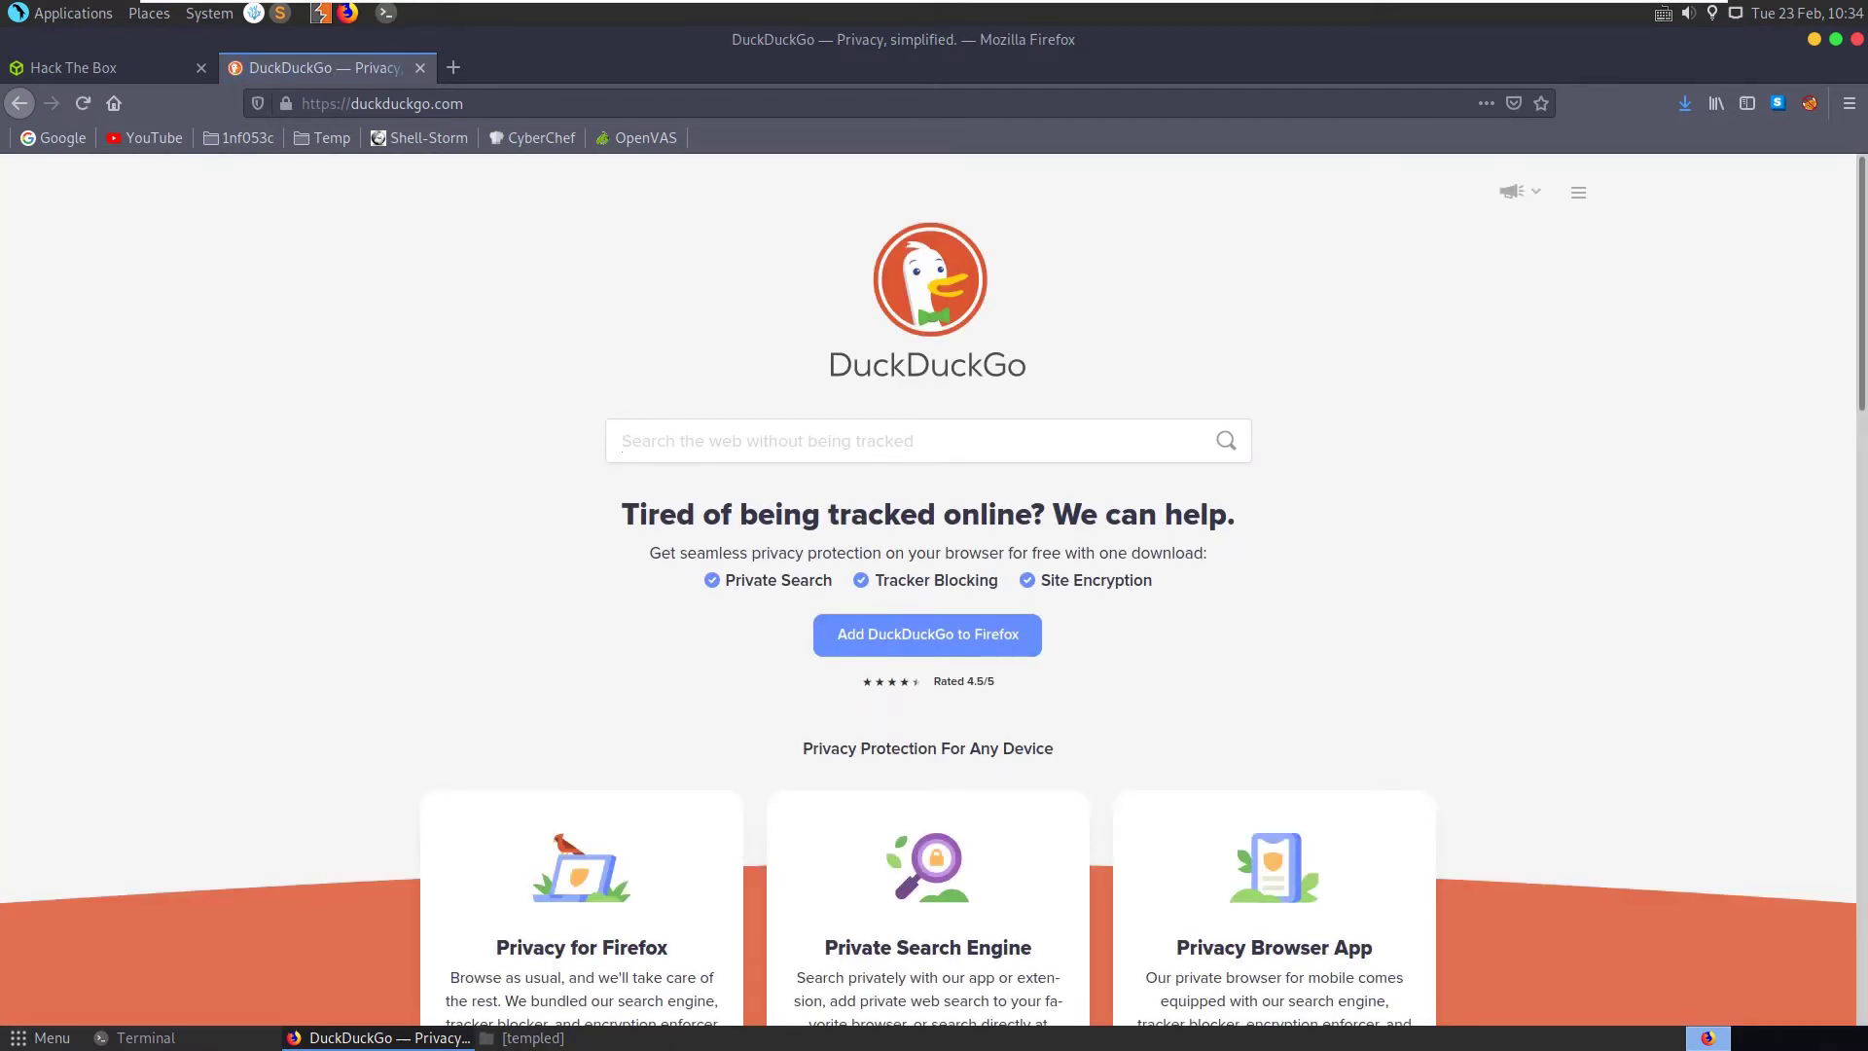
{"action": "key", "text": "alt+Tab"}
{"action": "double_click", "coordinate": [637, 406]}
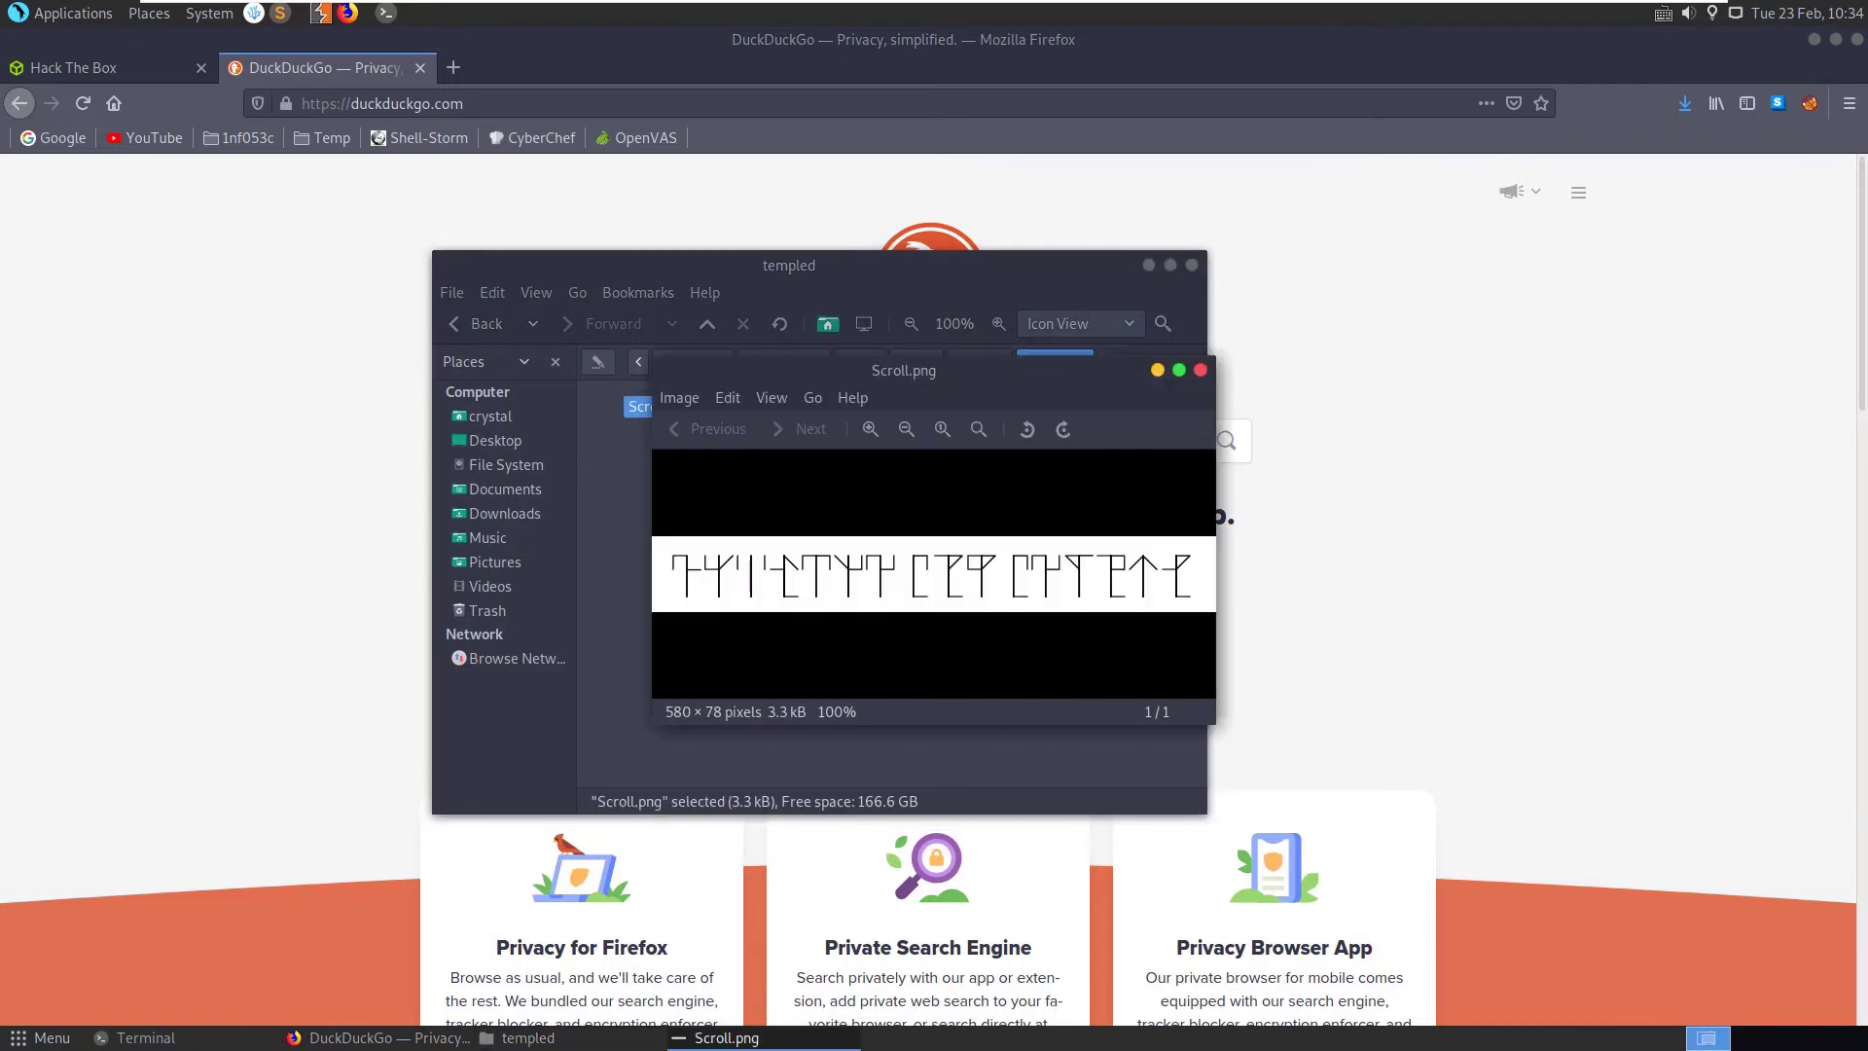
{"action": "left_click", "coordinate": [1149, 265]}
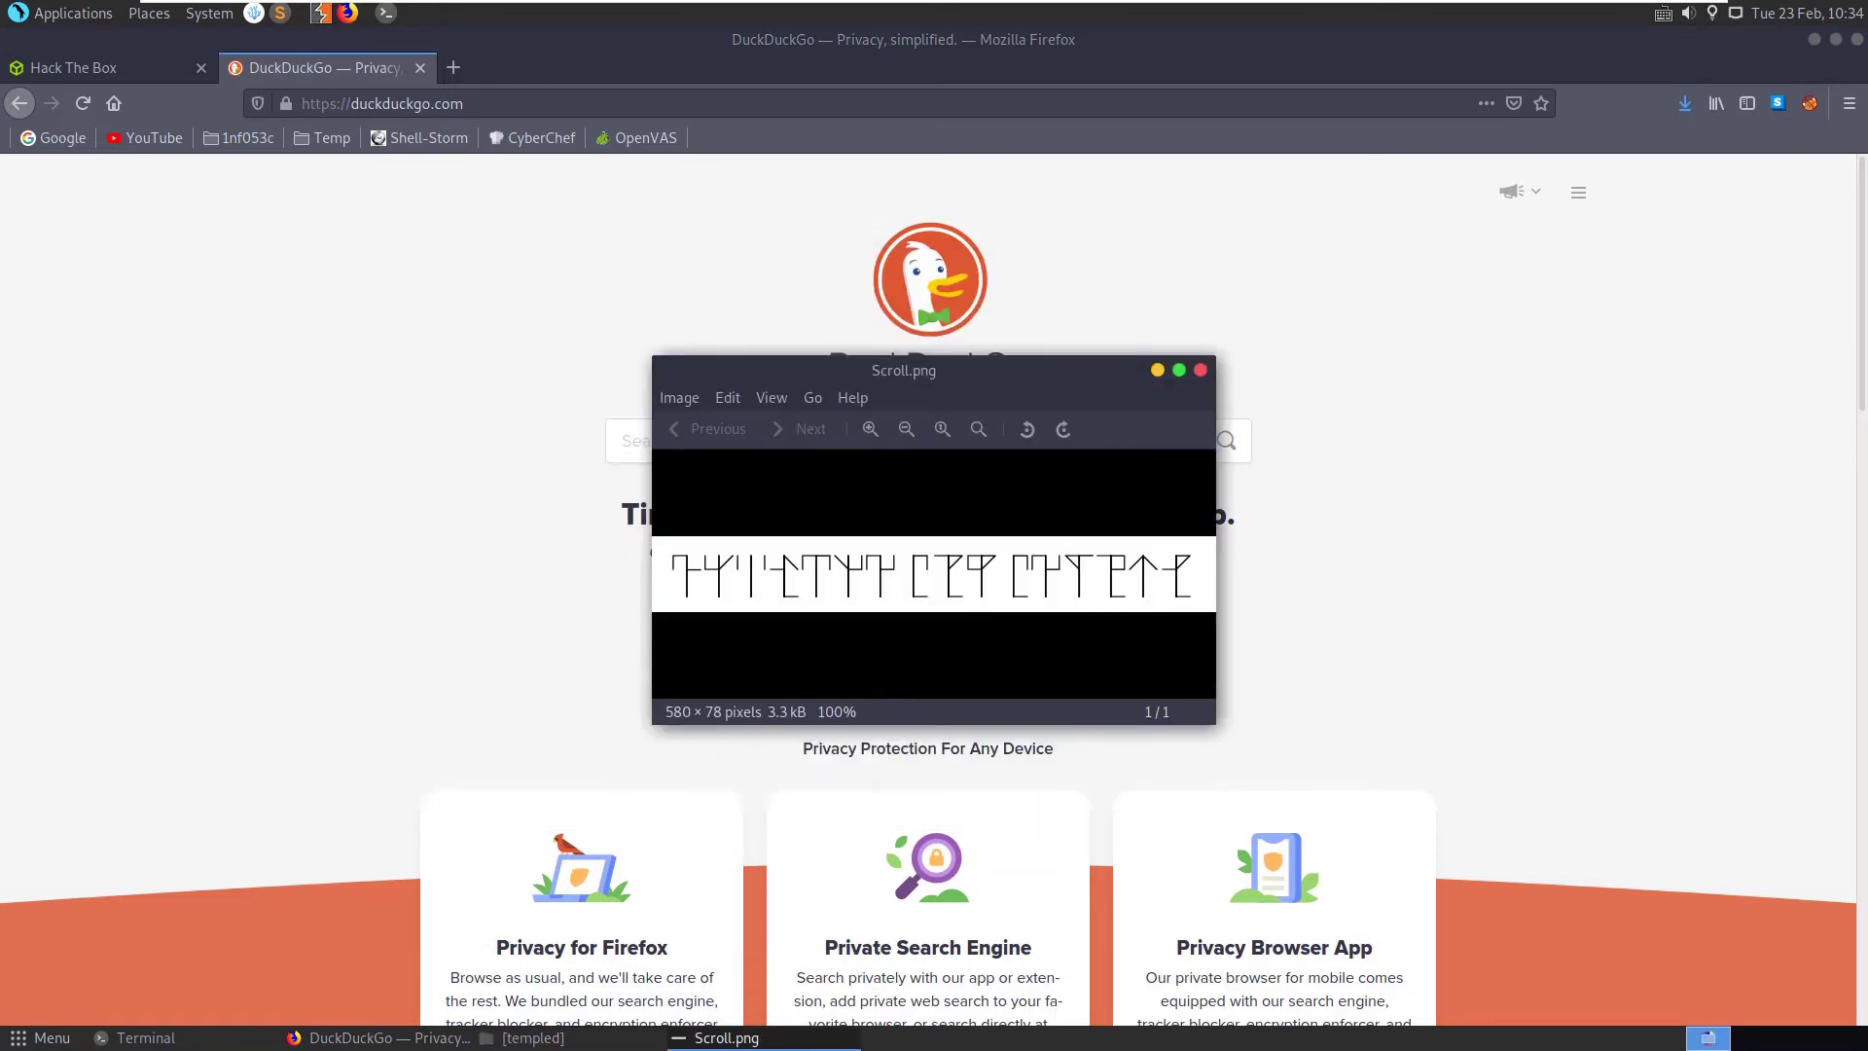
Reread the Templed challenge description, picking out the words temple and hiding
{"action": "left_click", "coordinate": [73, 67]}
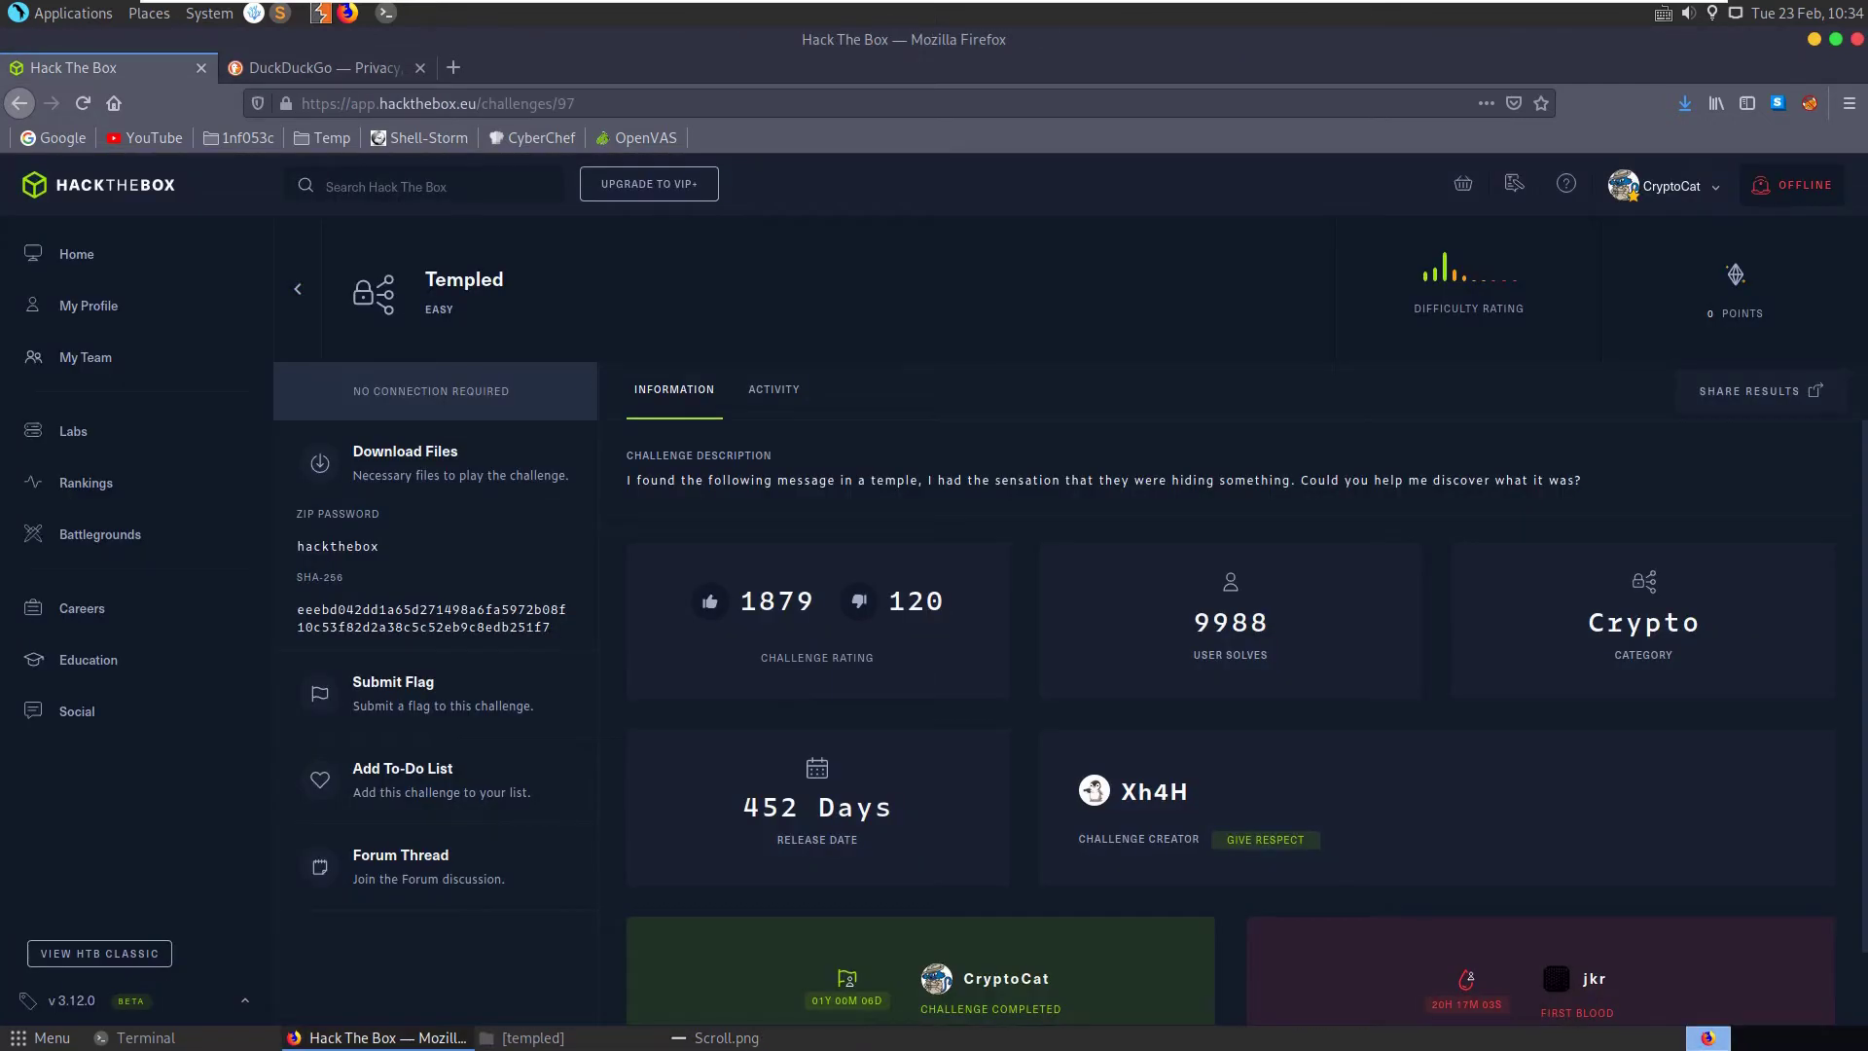
{"action": "left_click_drag", "start_coordinate": [918, 479], "coordinate": [642, 480]}
{"action": "left_click_drag", "start_coordinate": [505, 279], "coordinate": [424, 279]}
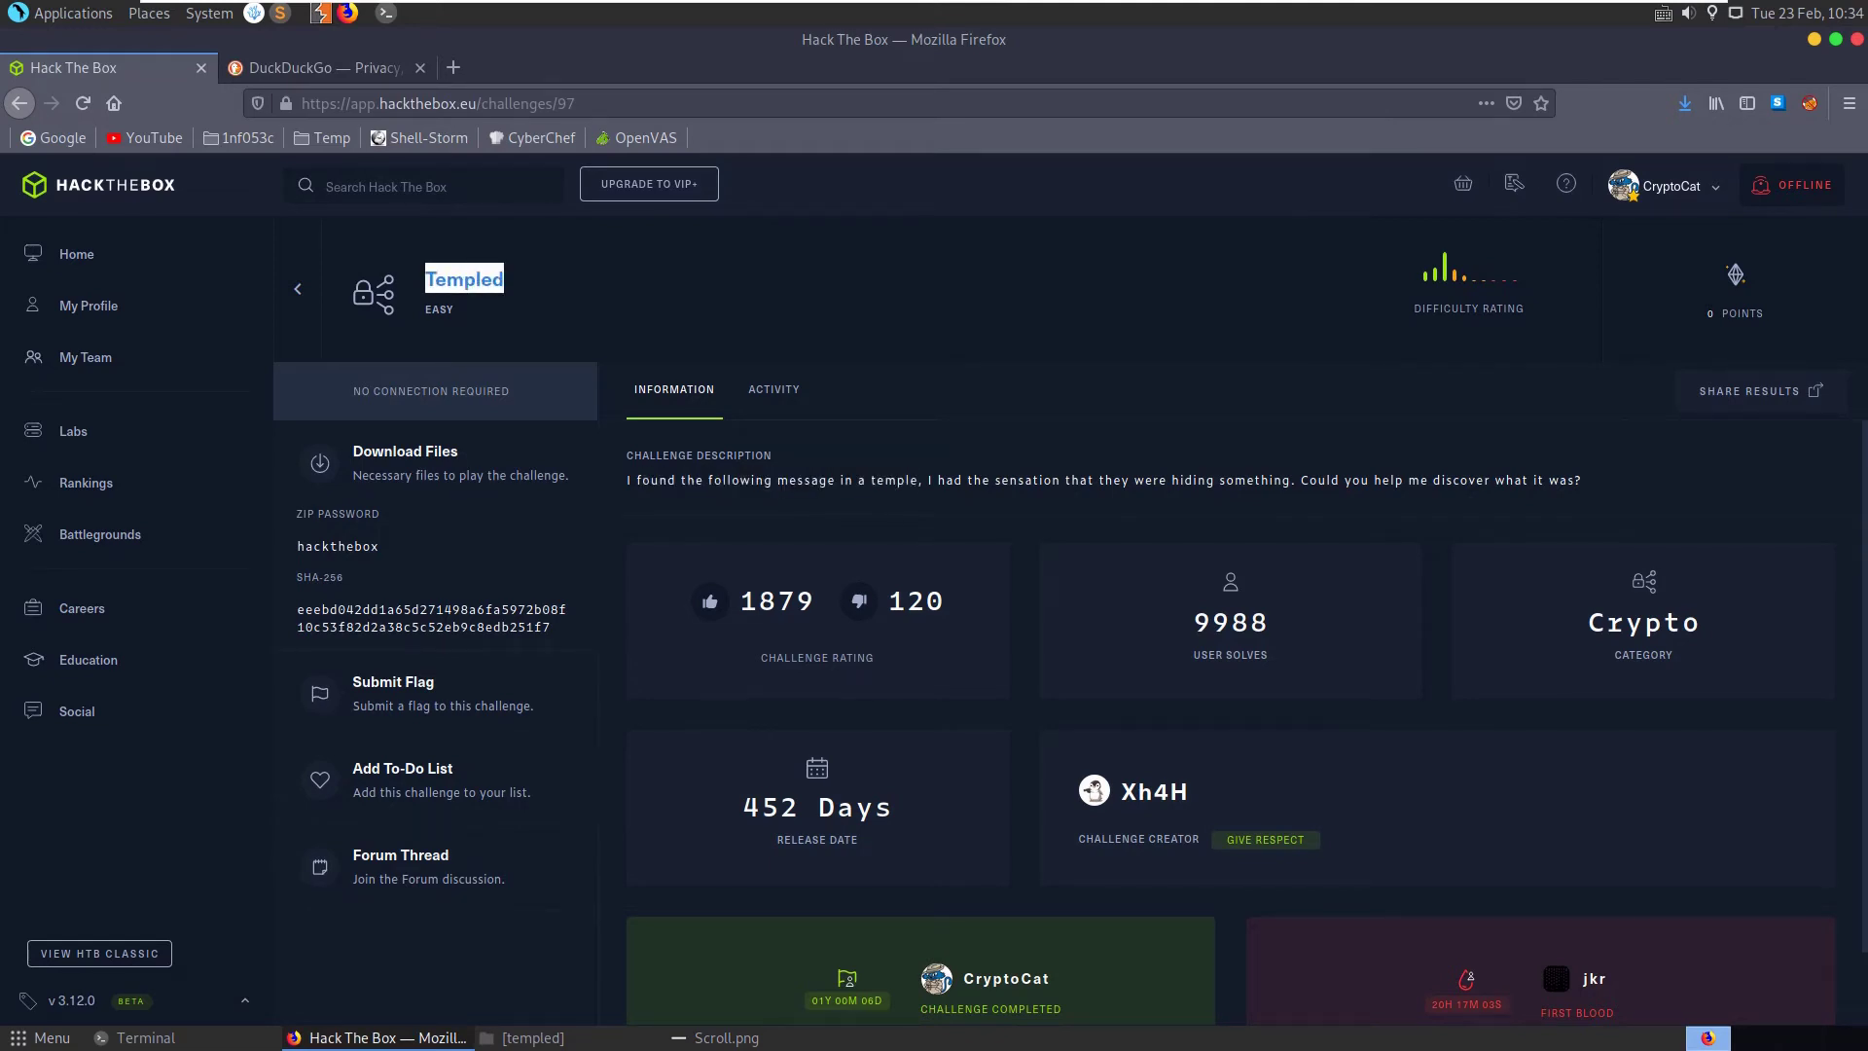
{"action": "double_click", "coordinate": [893, 480]}
{"action": "left_click_drag", "start_coordinate": [1538, 480], "coordinate": [1339, 480]}
{"action": "left_click", "coordinate": [1340, 480]}
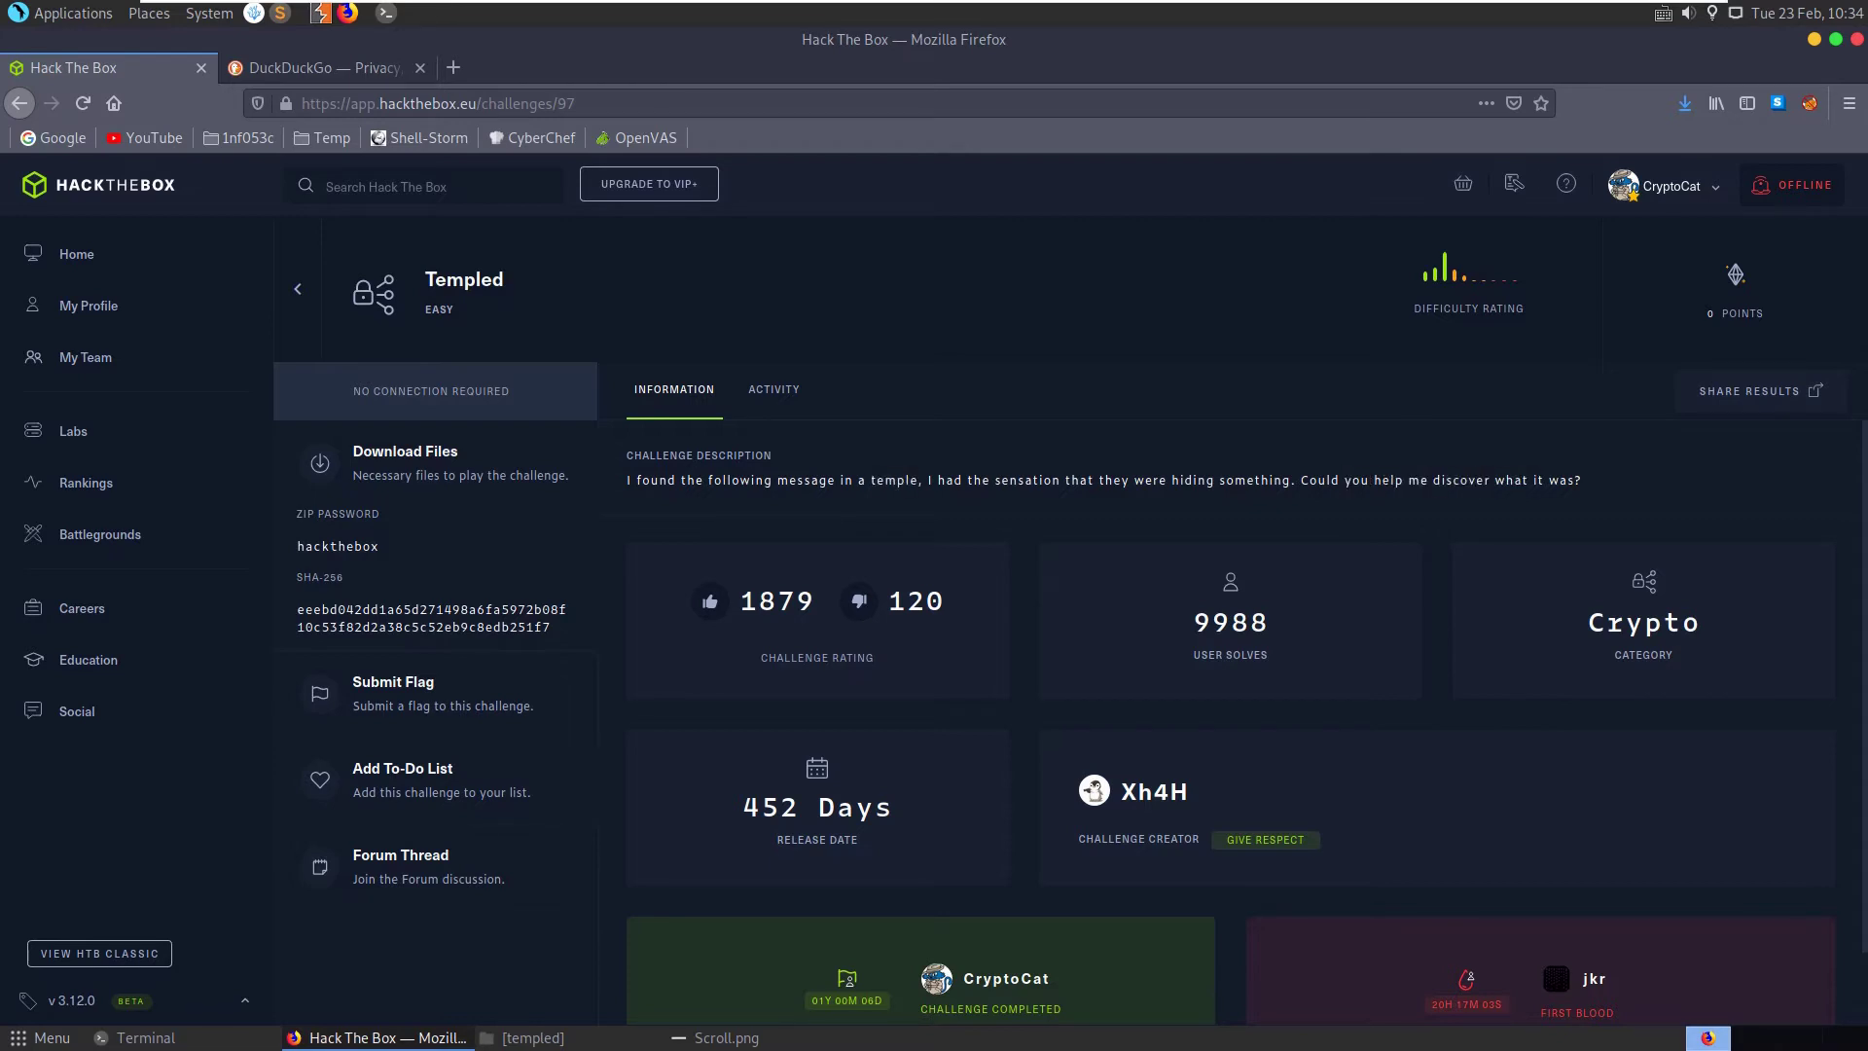
{"action": "double_click", "coordinate": [1192, 479]}
{"action": "left_click", "coordinate": [1192, 480]}
Search DuckDuckGo for 'temple scroll ancient symbols' and view the Images results
{"action": "key", "text": "ctrl+Tab"}
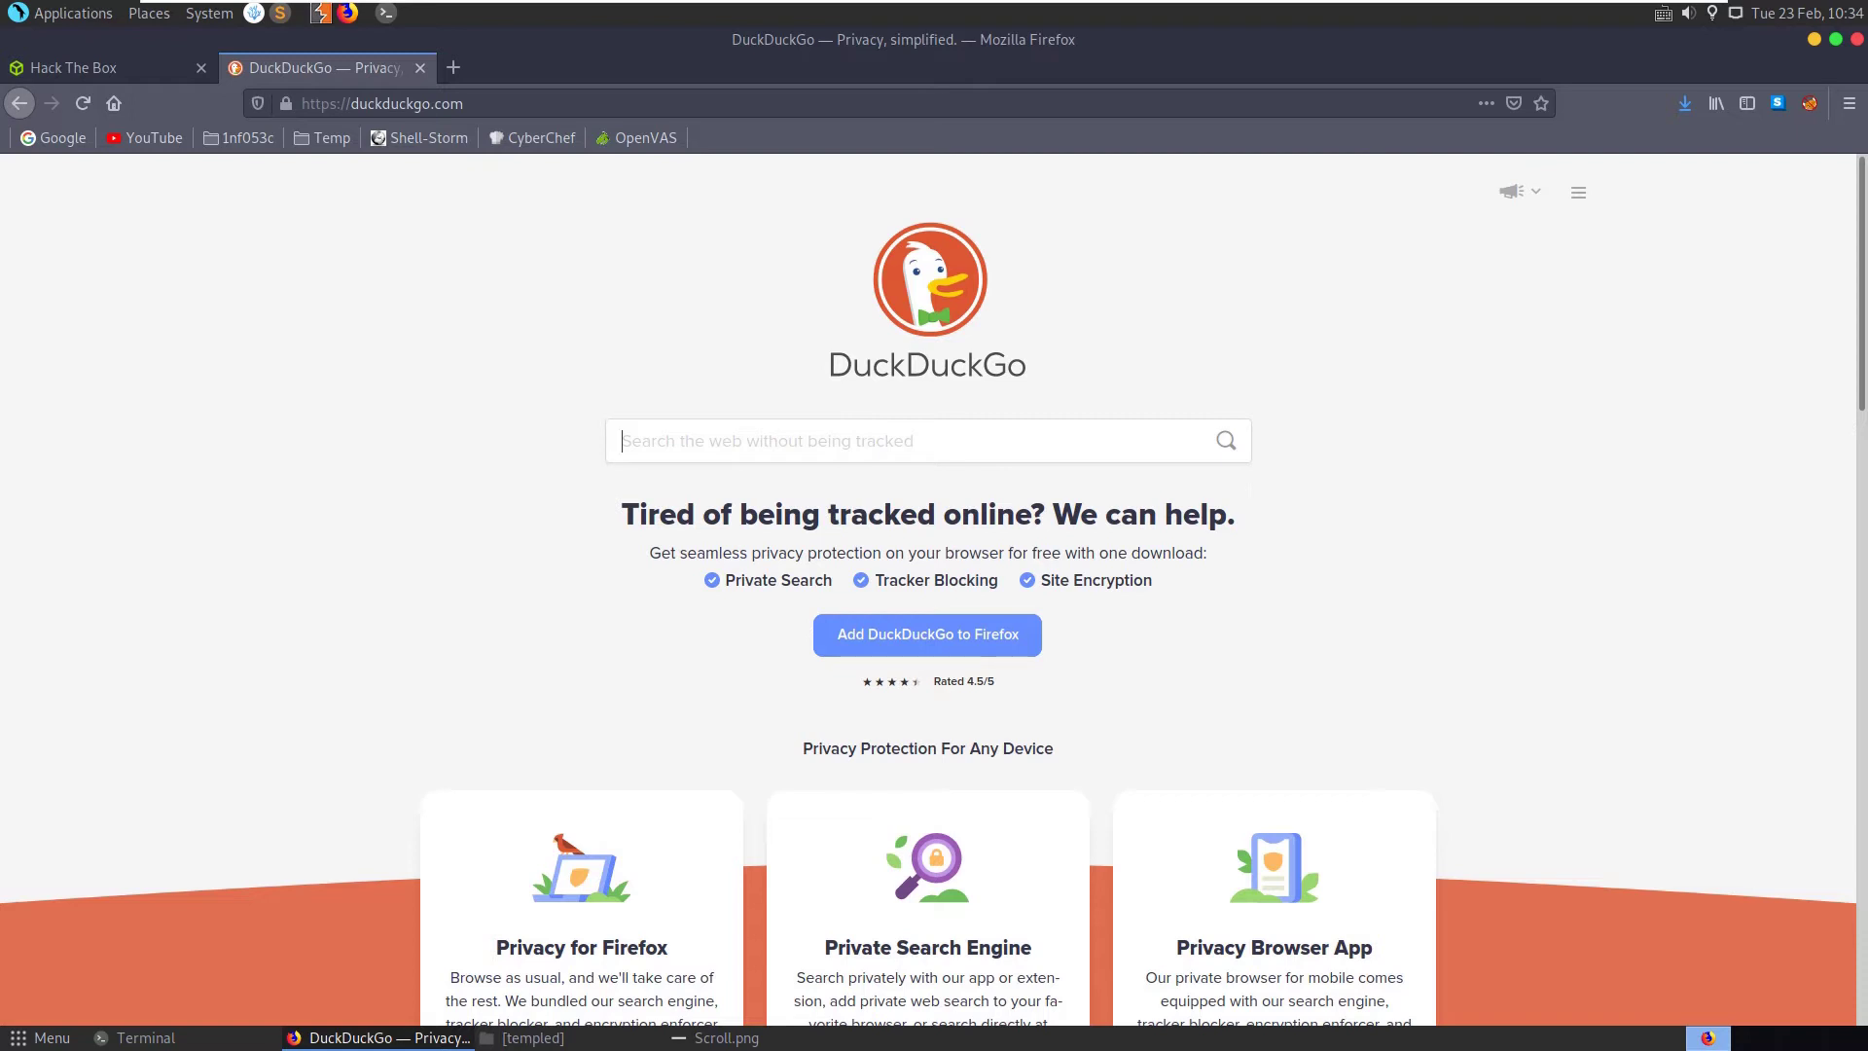
{"action": "type", "text": "temple scro"}
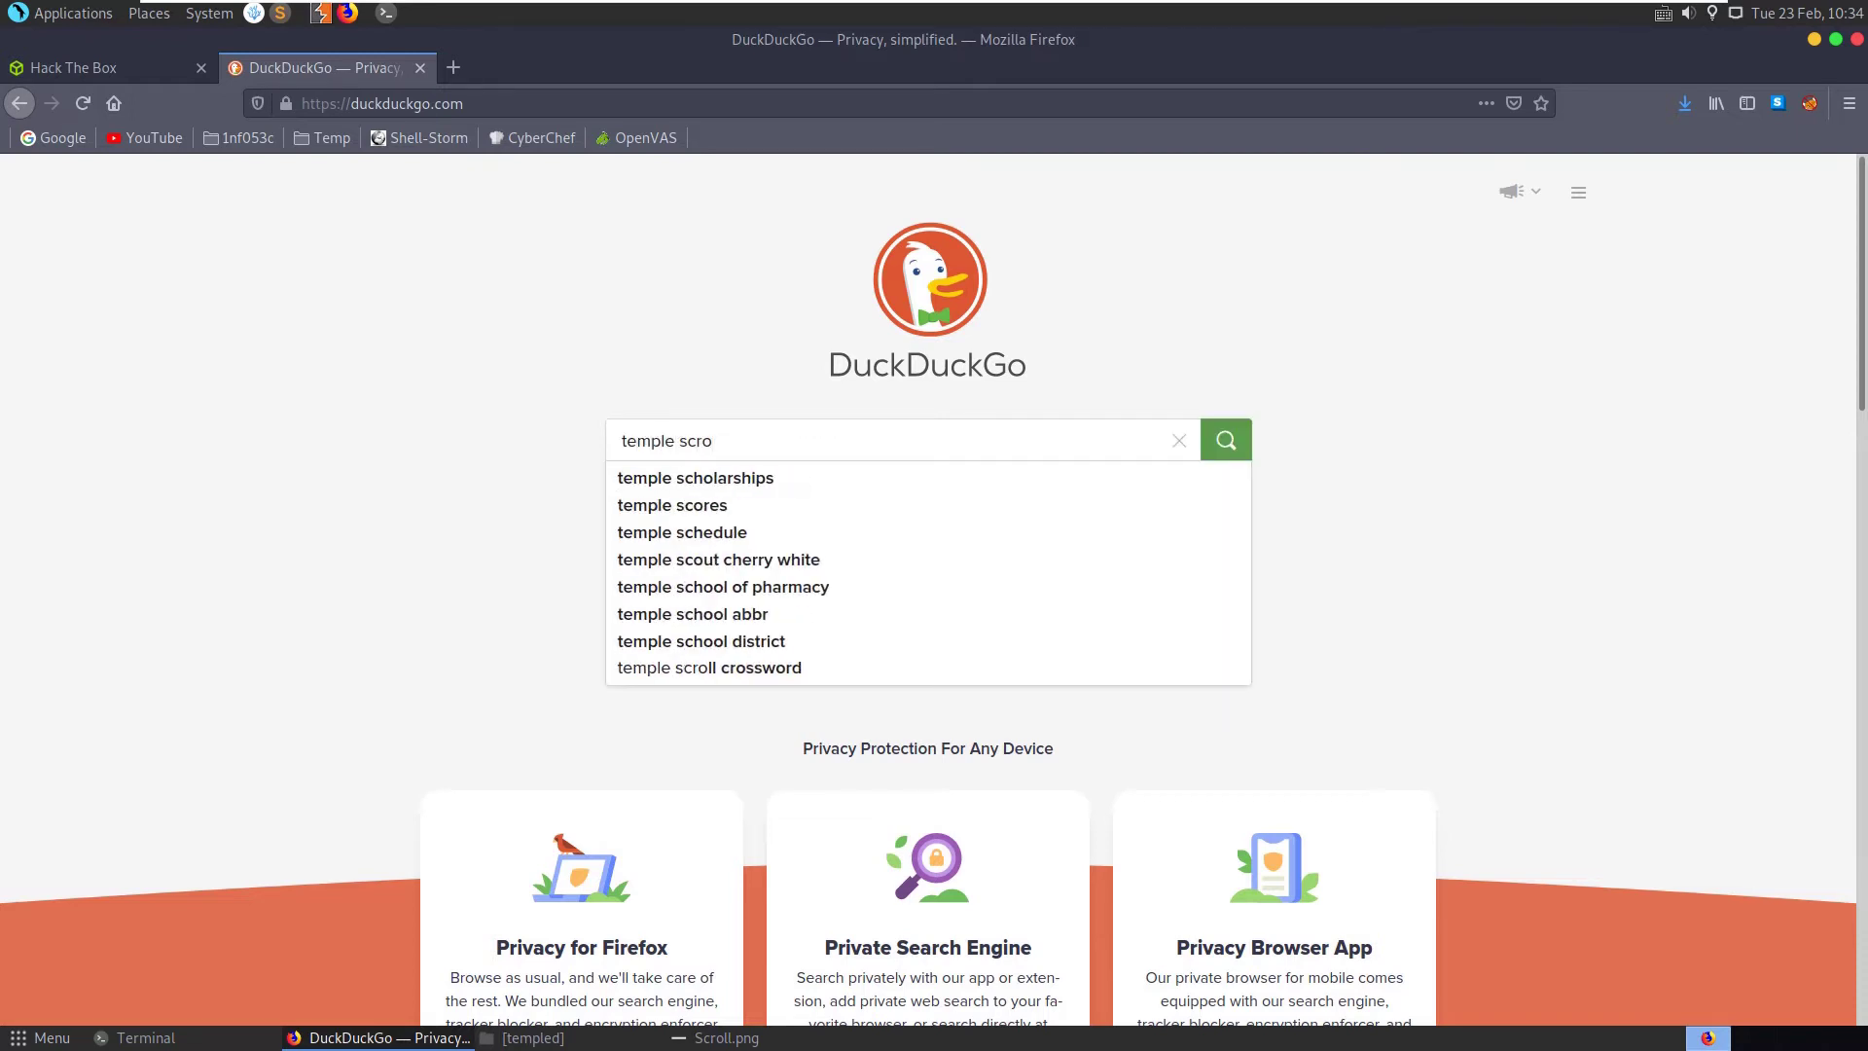
{"action": "type", "text": "ll "}
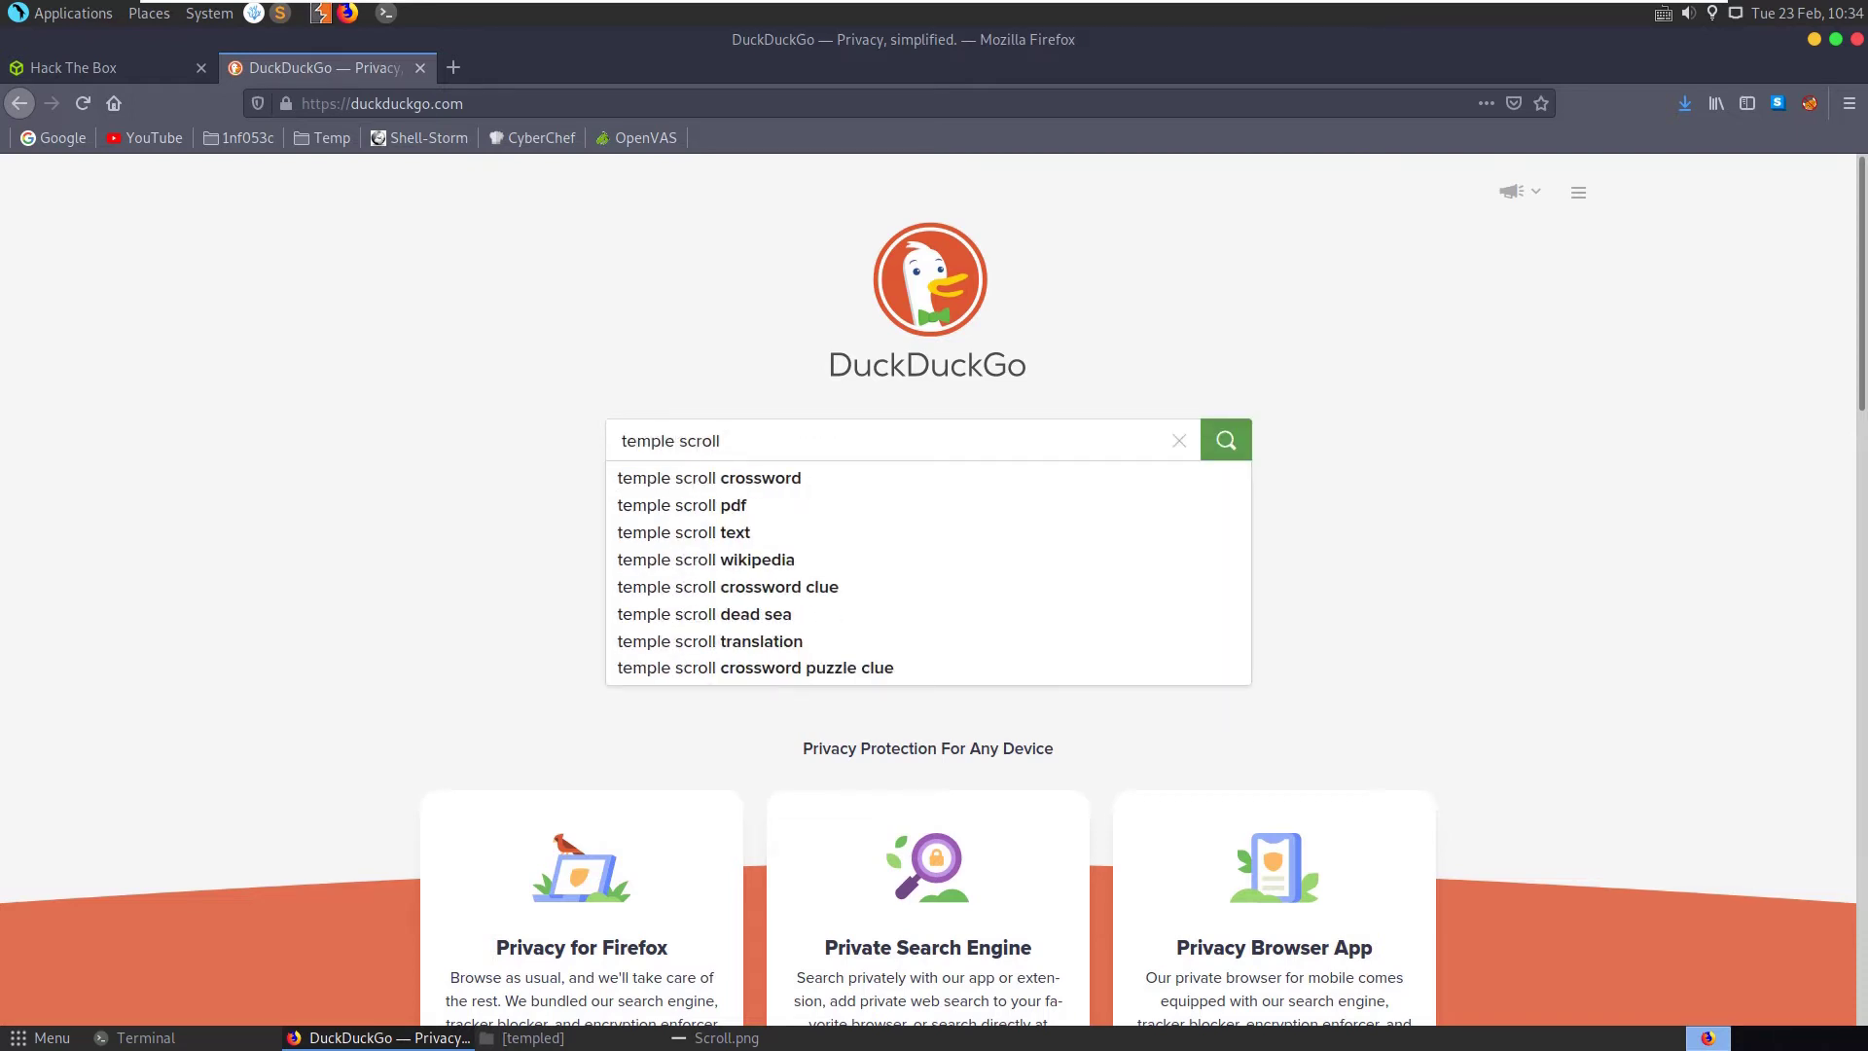
{"action": "type", "text": "ancient sy"}
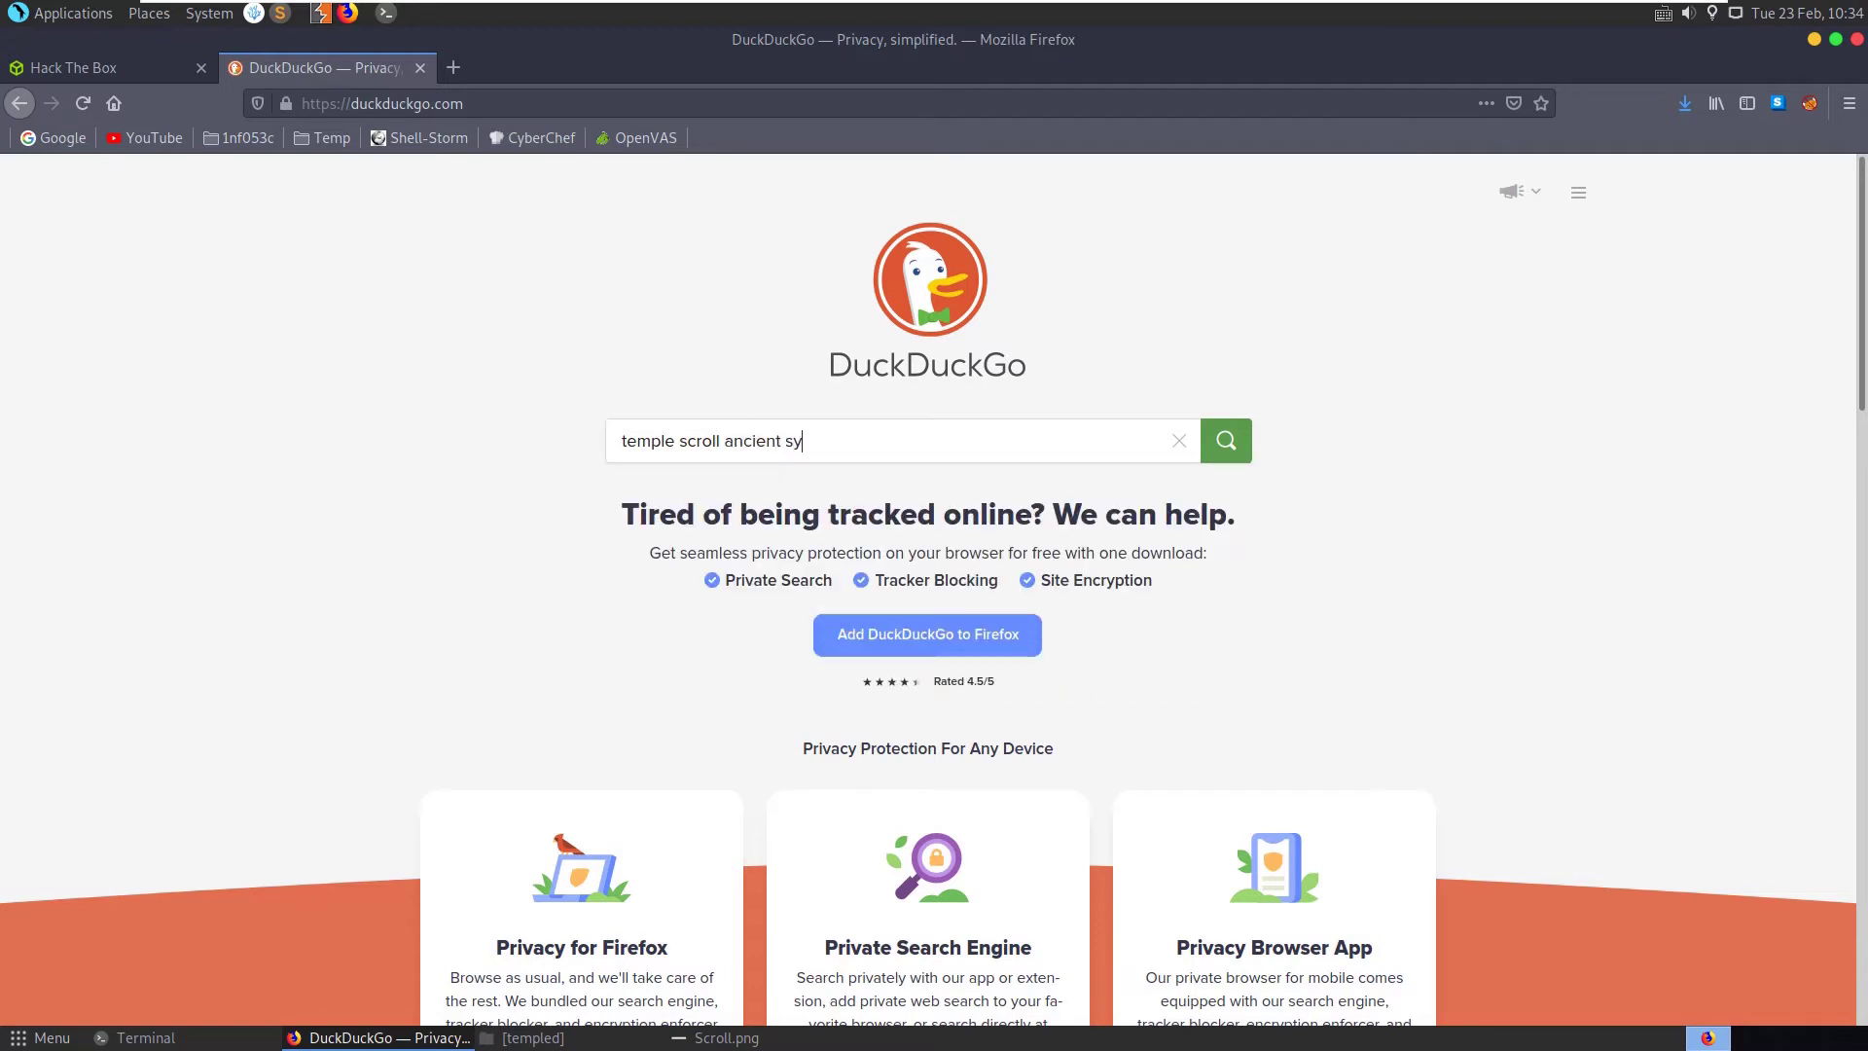
{"action": "type", "text": "mbols"}
{"action": "key", "text": "Return"}
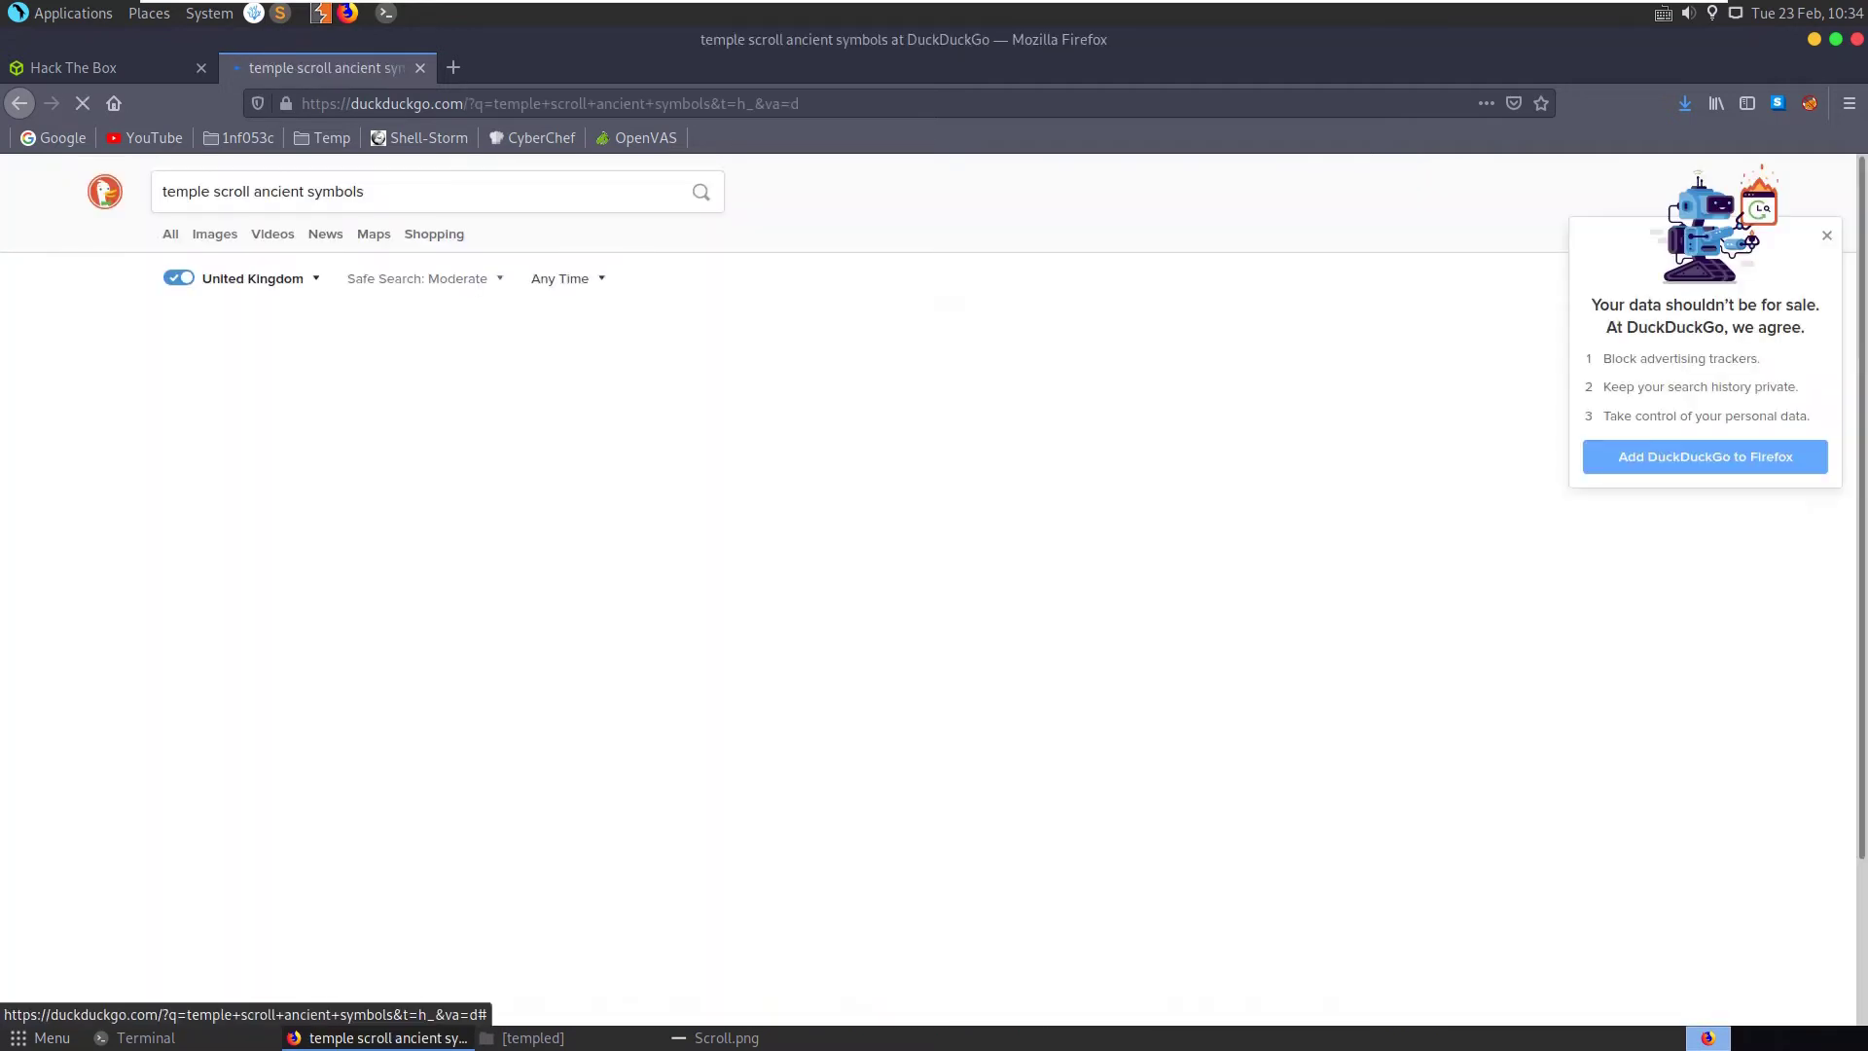
{"action": "scroll", "coordinate": [438, 583], "scroll_direction": "down", "scroll_amount": 5}
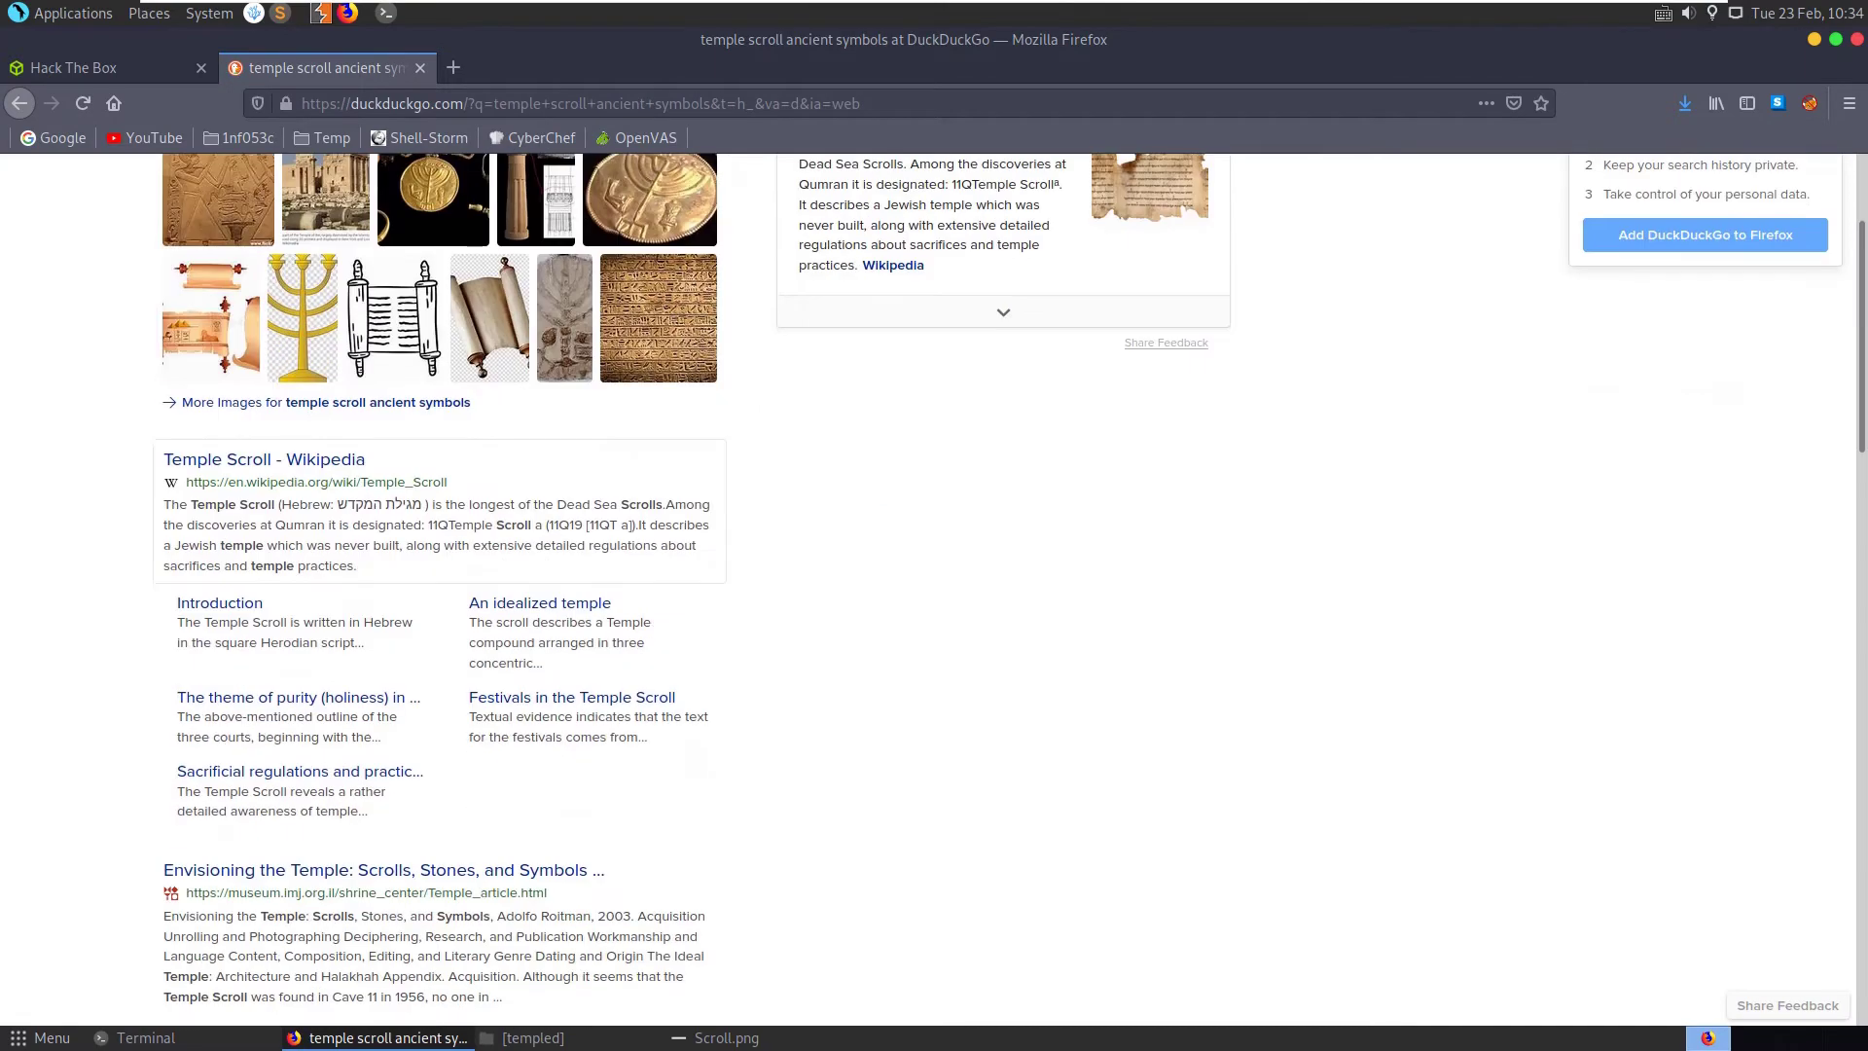
{"action": "scroll", "coordinate": [438, 583], "scroll_direction": "up", "scroll_amount": 5}
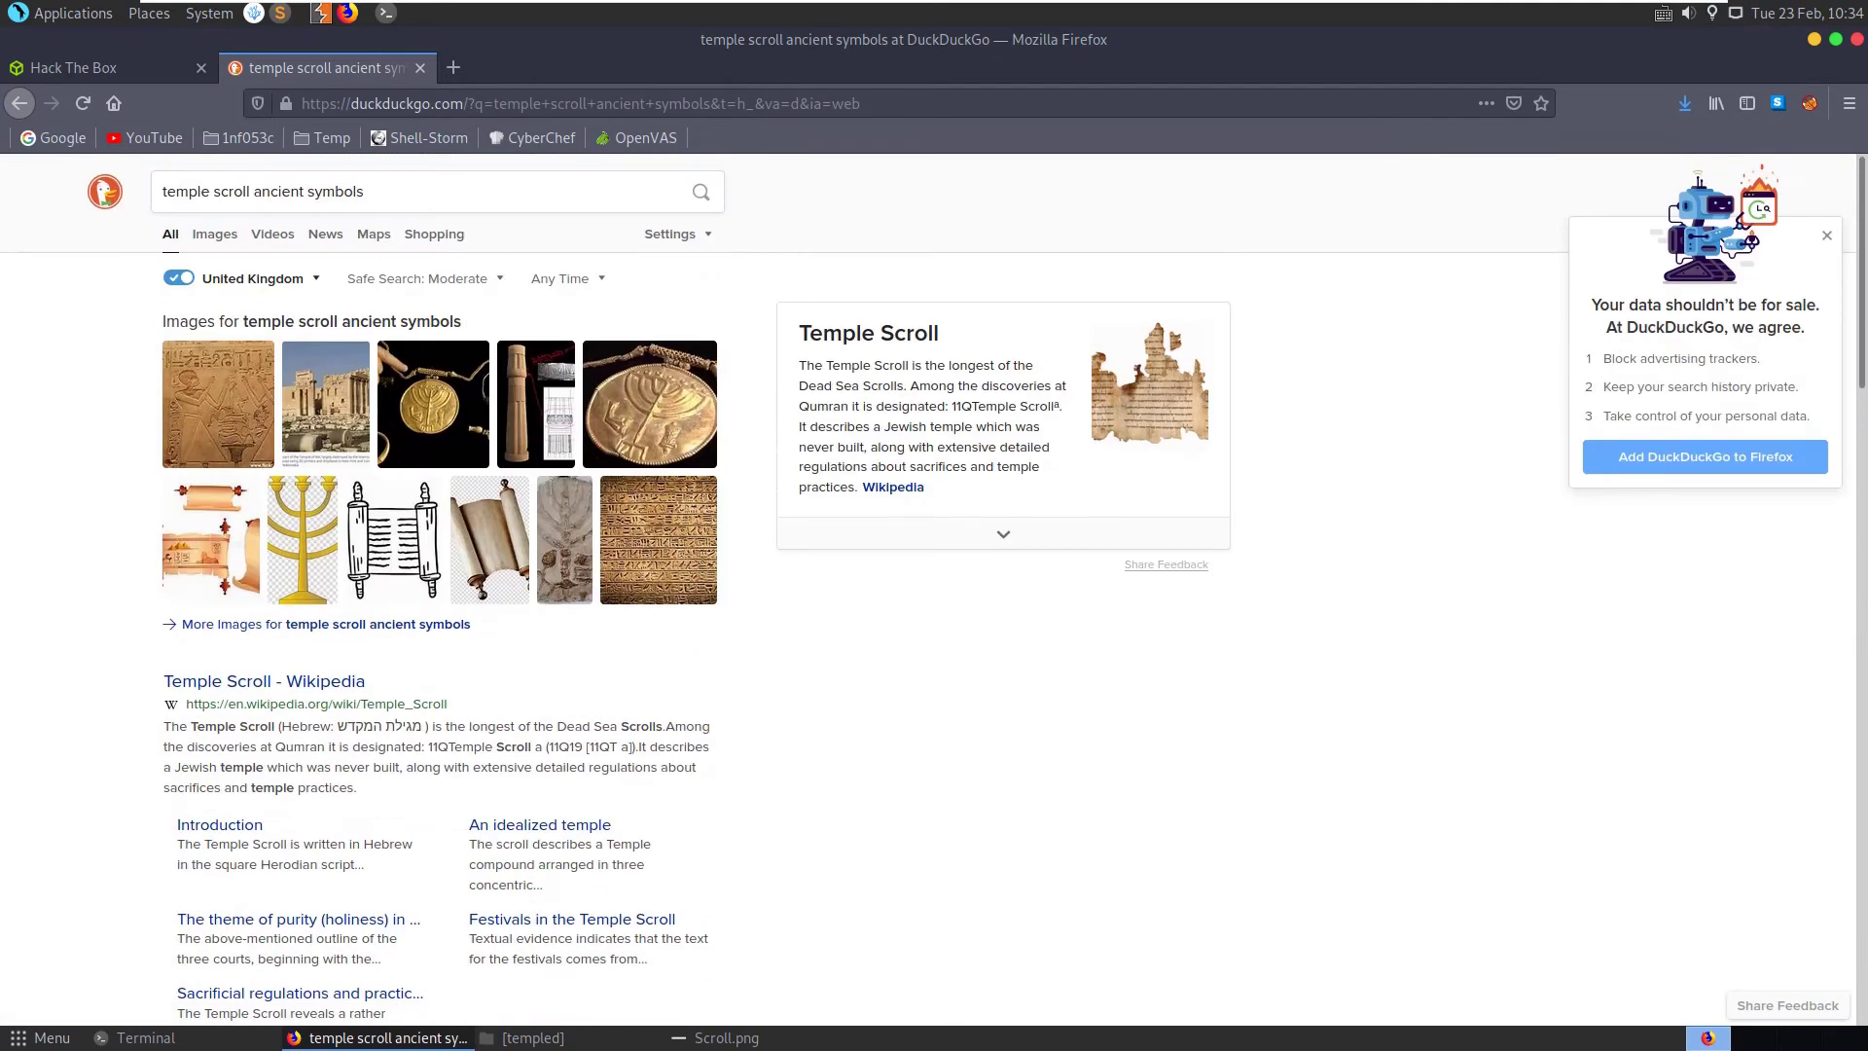
{"action": "left_click", "coordinate": [214, 234]}
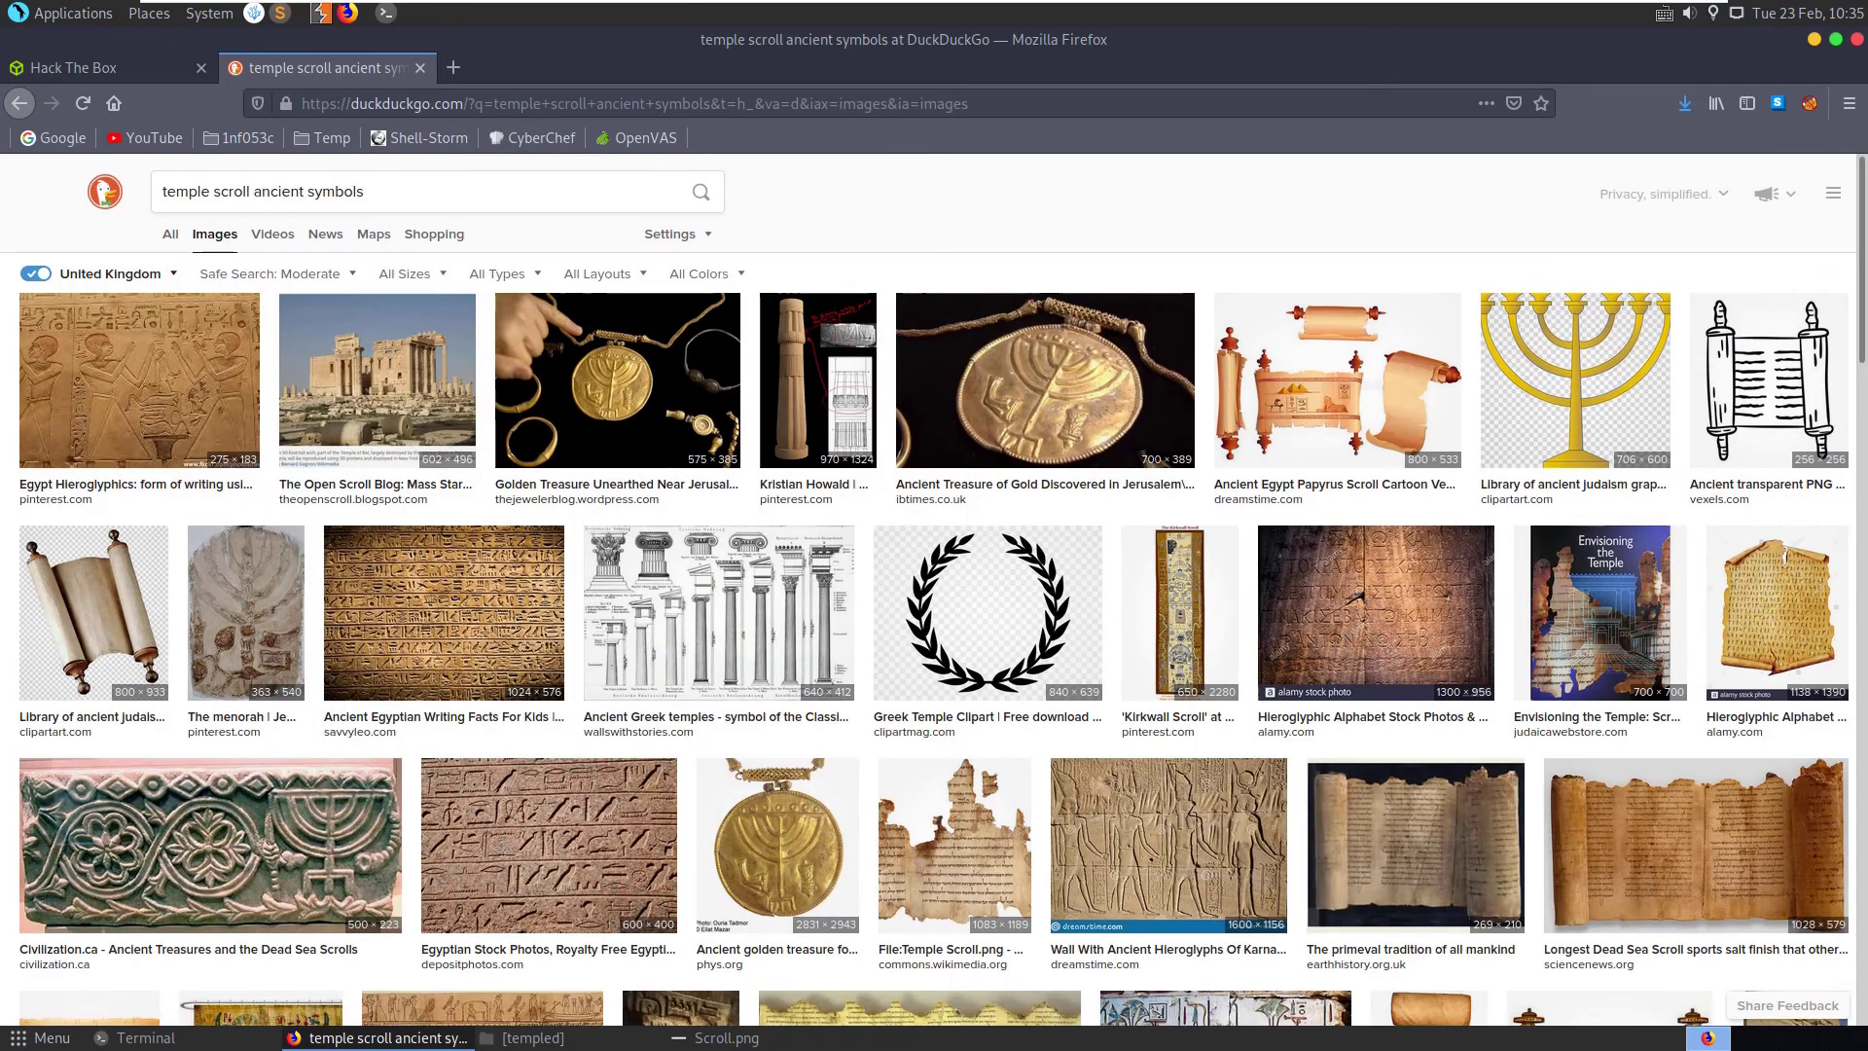
Change the image search to 'temple scroll ancient alphabet'
{"action": "left_click", "coordinate": [336, 192]}
{"action": "double_click", "coordinate": [335, 191]}
{"action": "type", "text": "alphabet"}
{"action": "key", "text": "Return"}
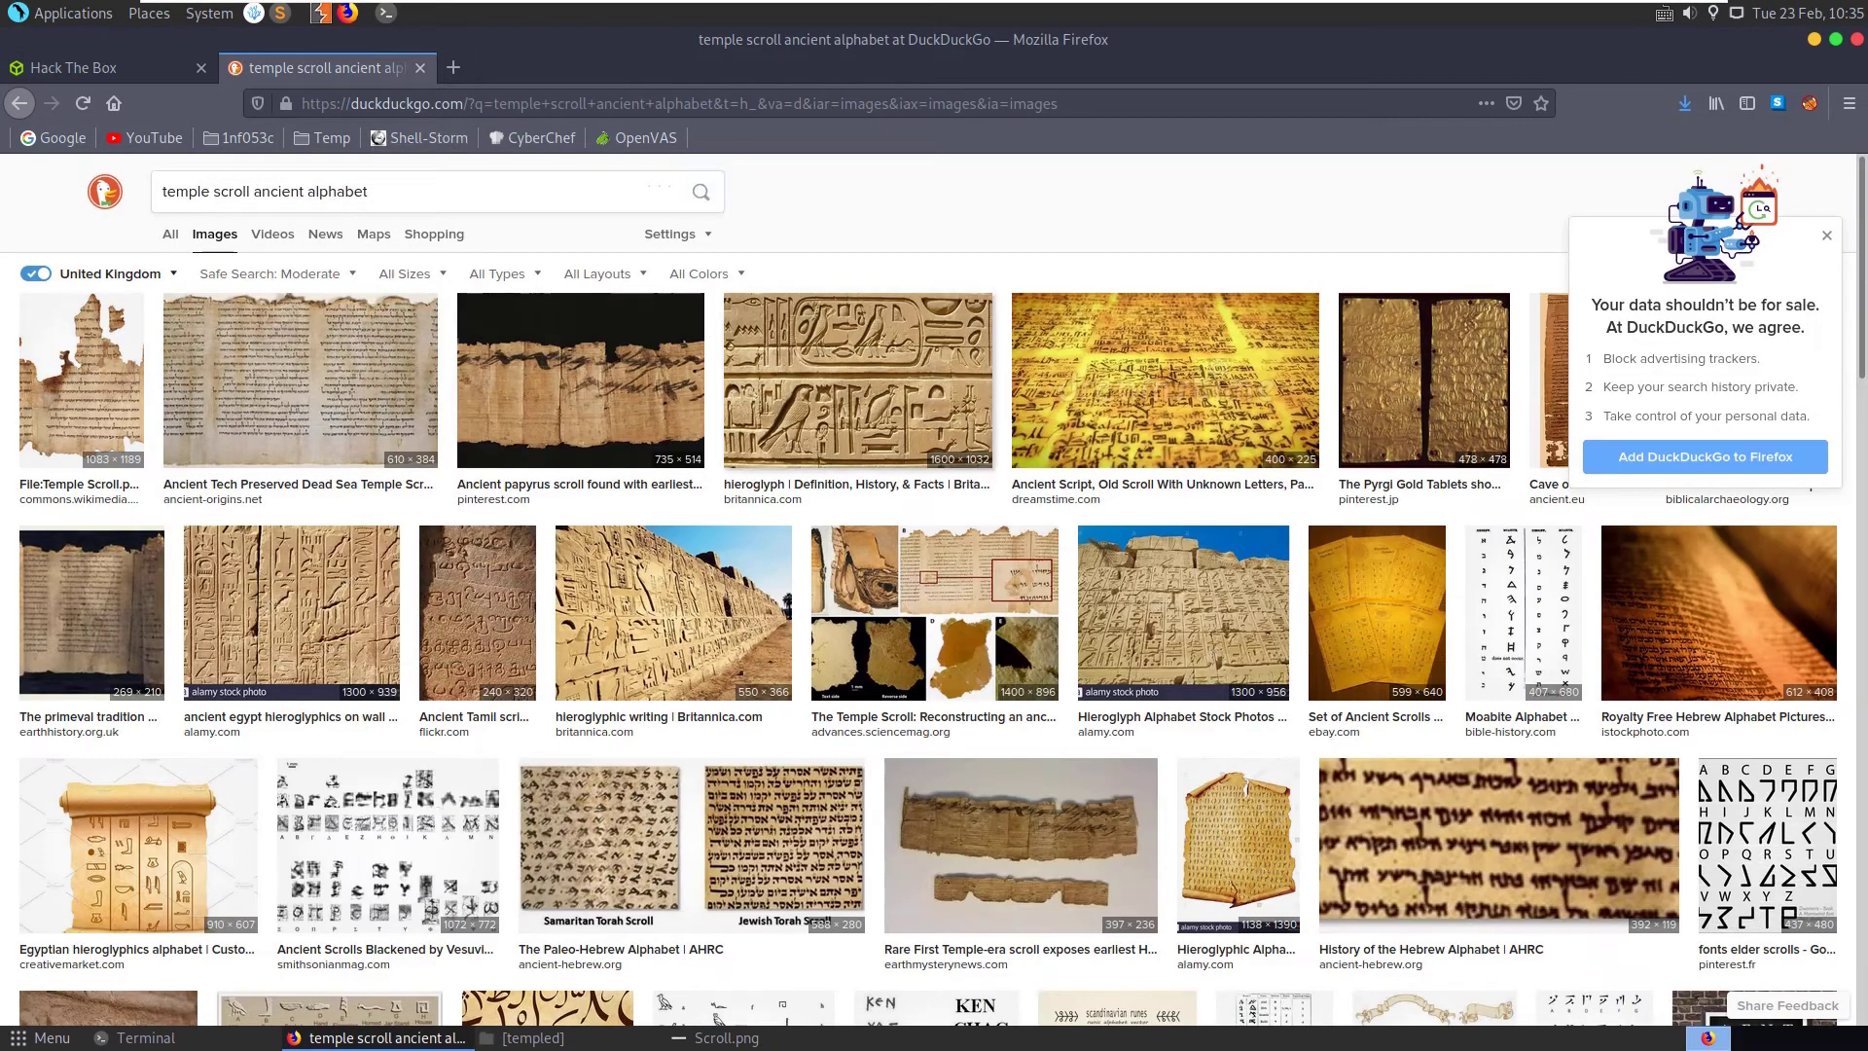
{"action": "scroll", "coordinate": [932, 590], "scroll_direction": "down", "scroll_amount": 1}
{"action": "scroll", "coordinate": [932, 590], "scroll_direction": "down", "scroll_amount": 2}
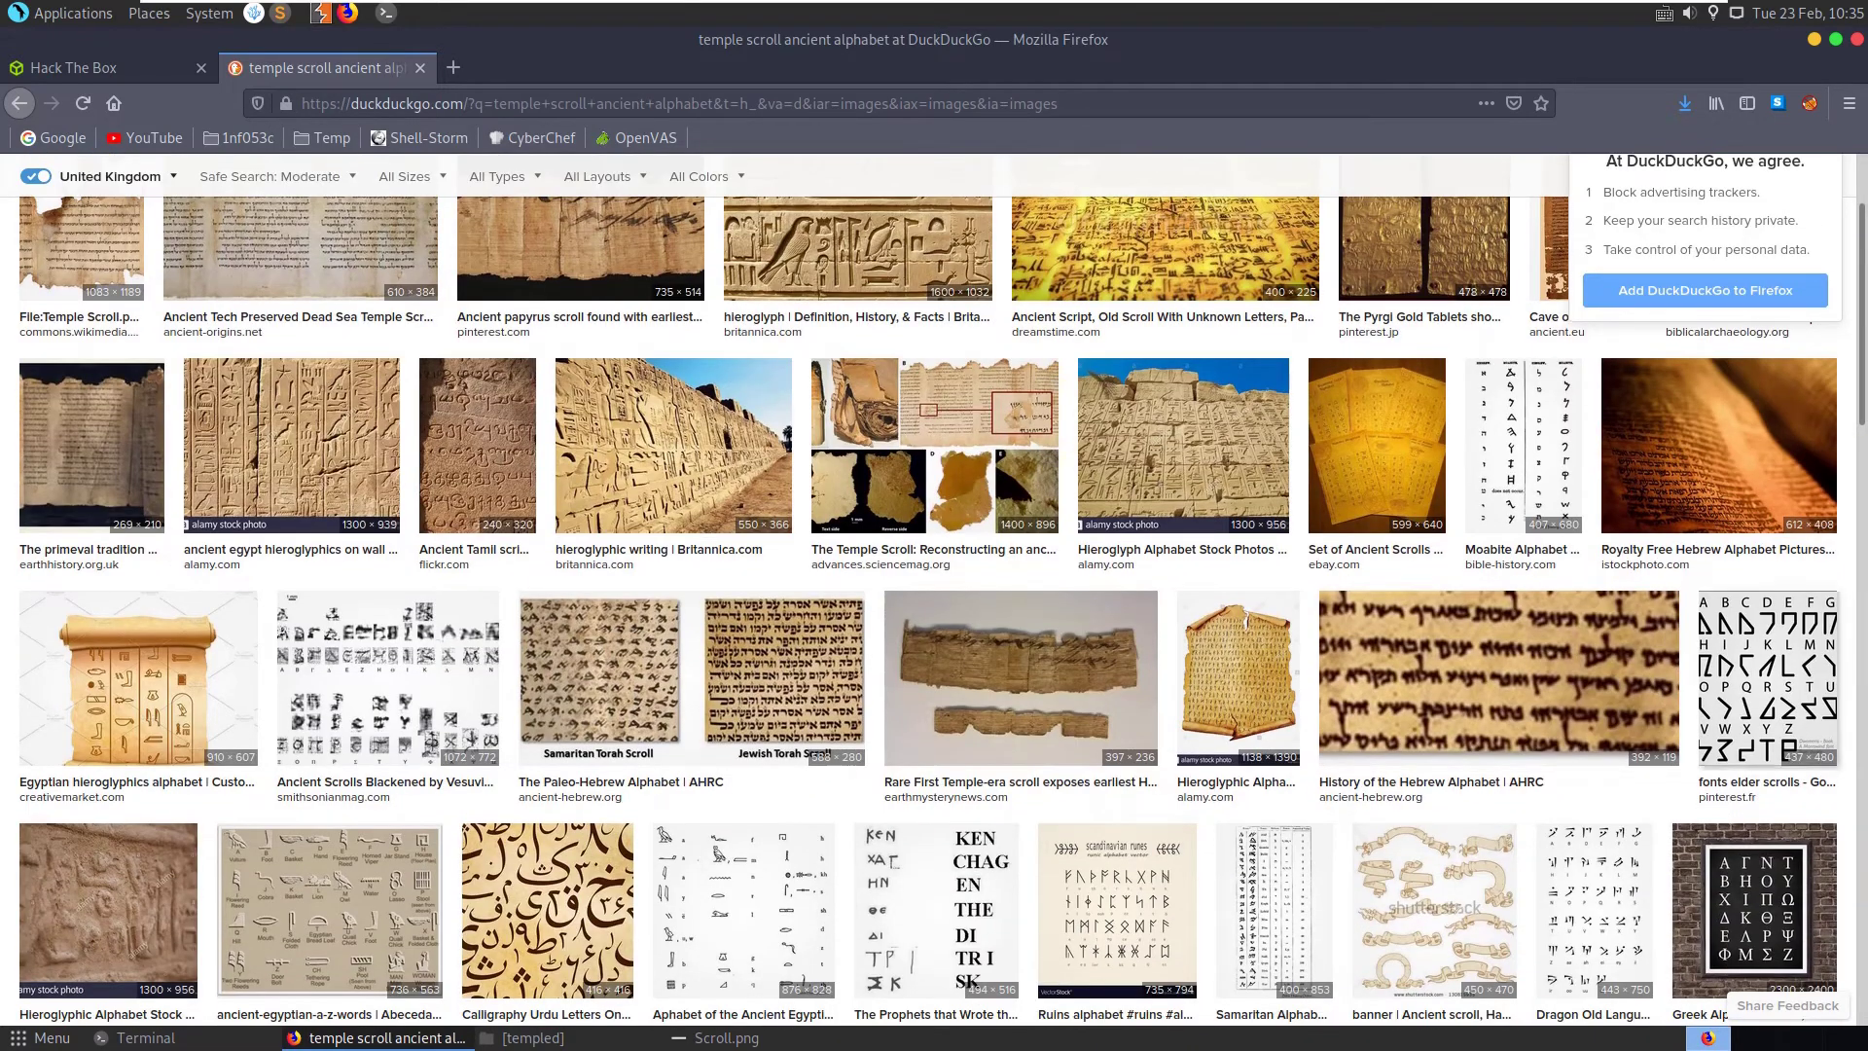
Compare the elder scrolls and Ruins runes alphabet charts side by side with Scroll.png
{"action": "left_click", "coordinate": [1768, 678]}
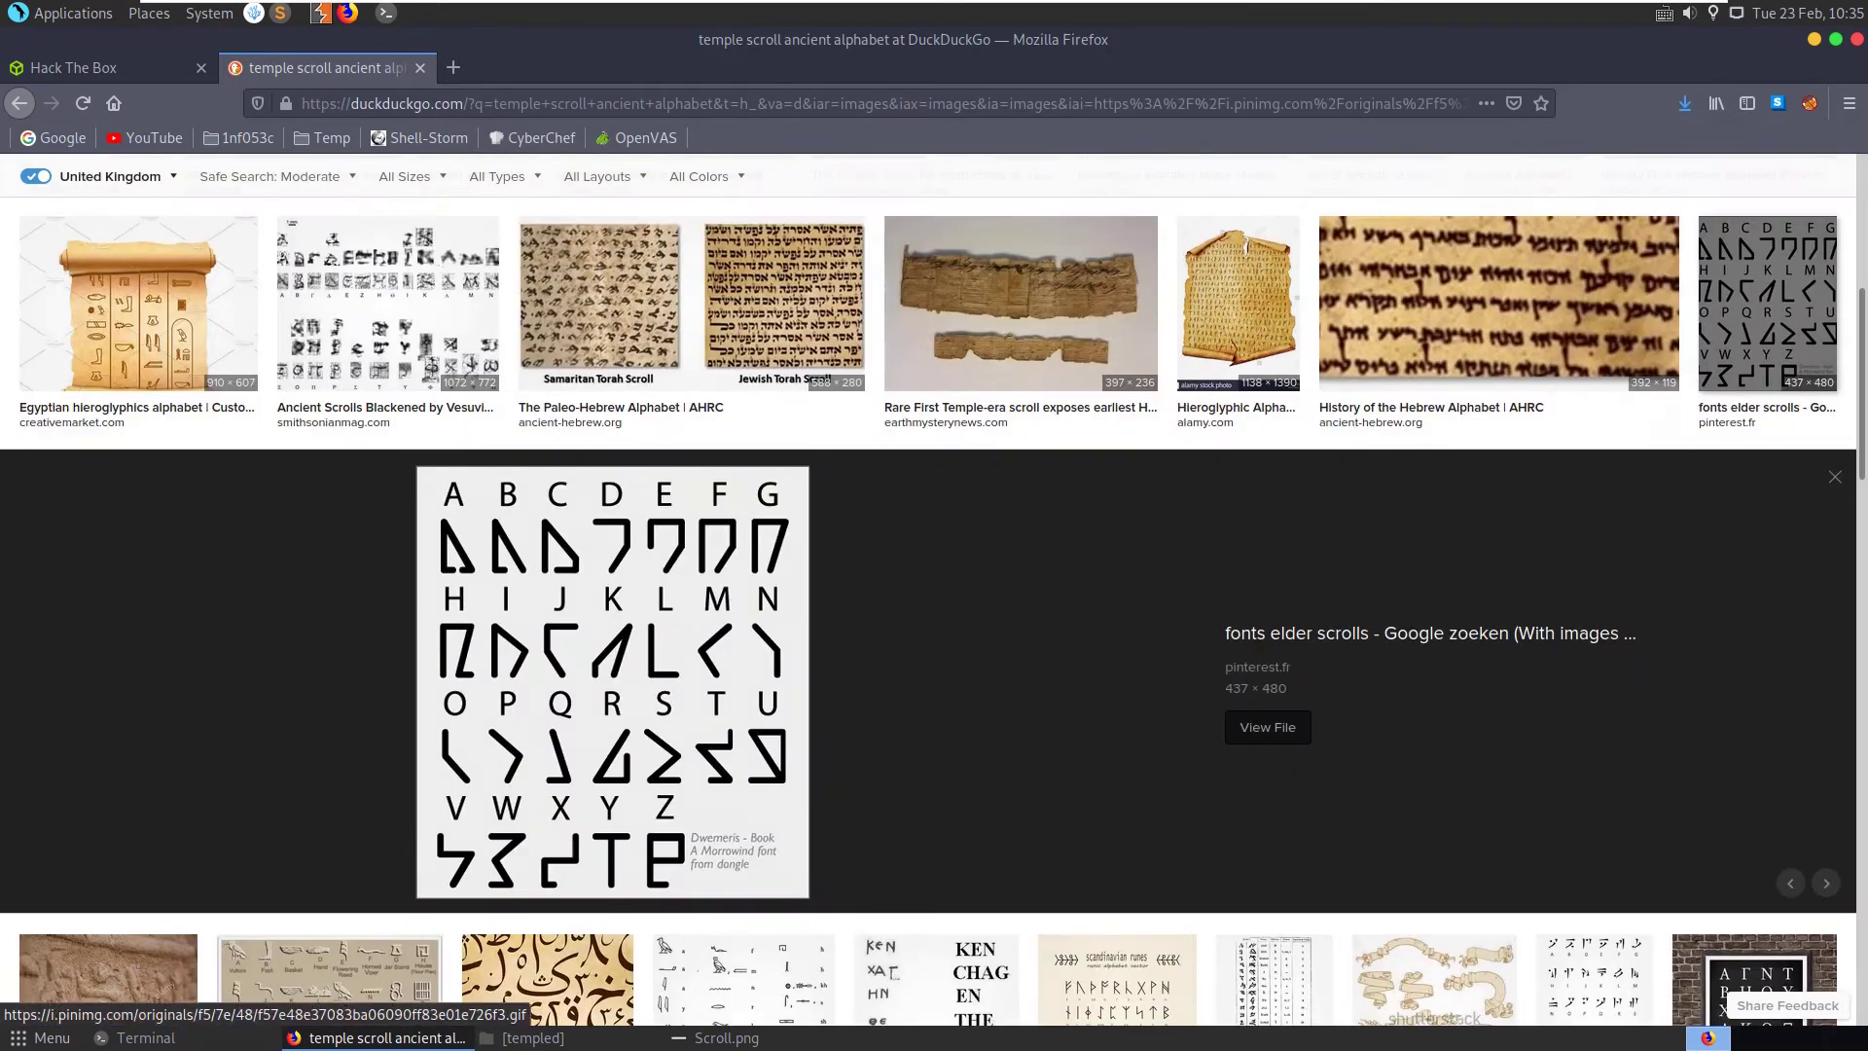
{"action": "left_click", "coordinate": [719, 1037]}
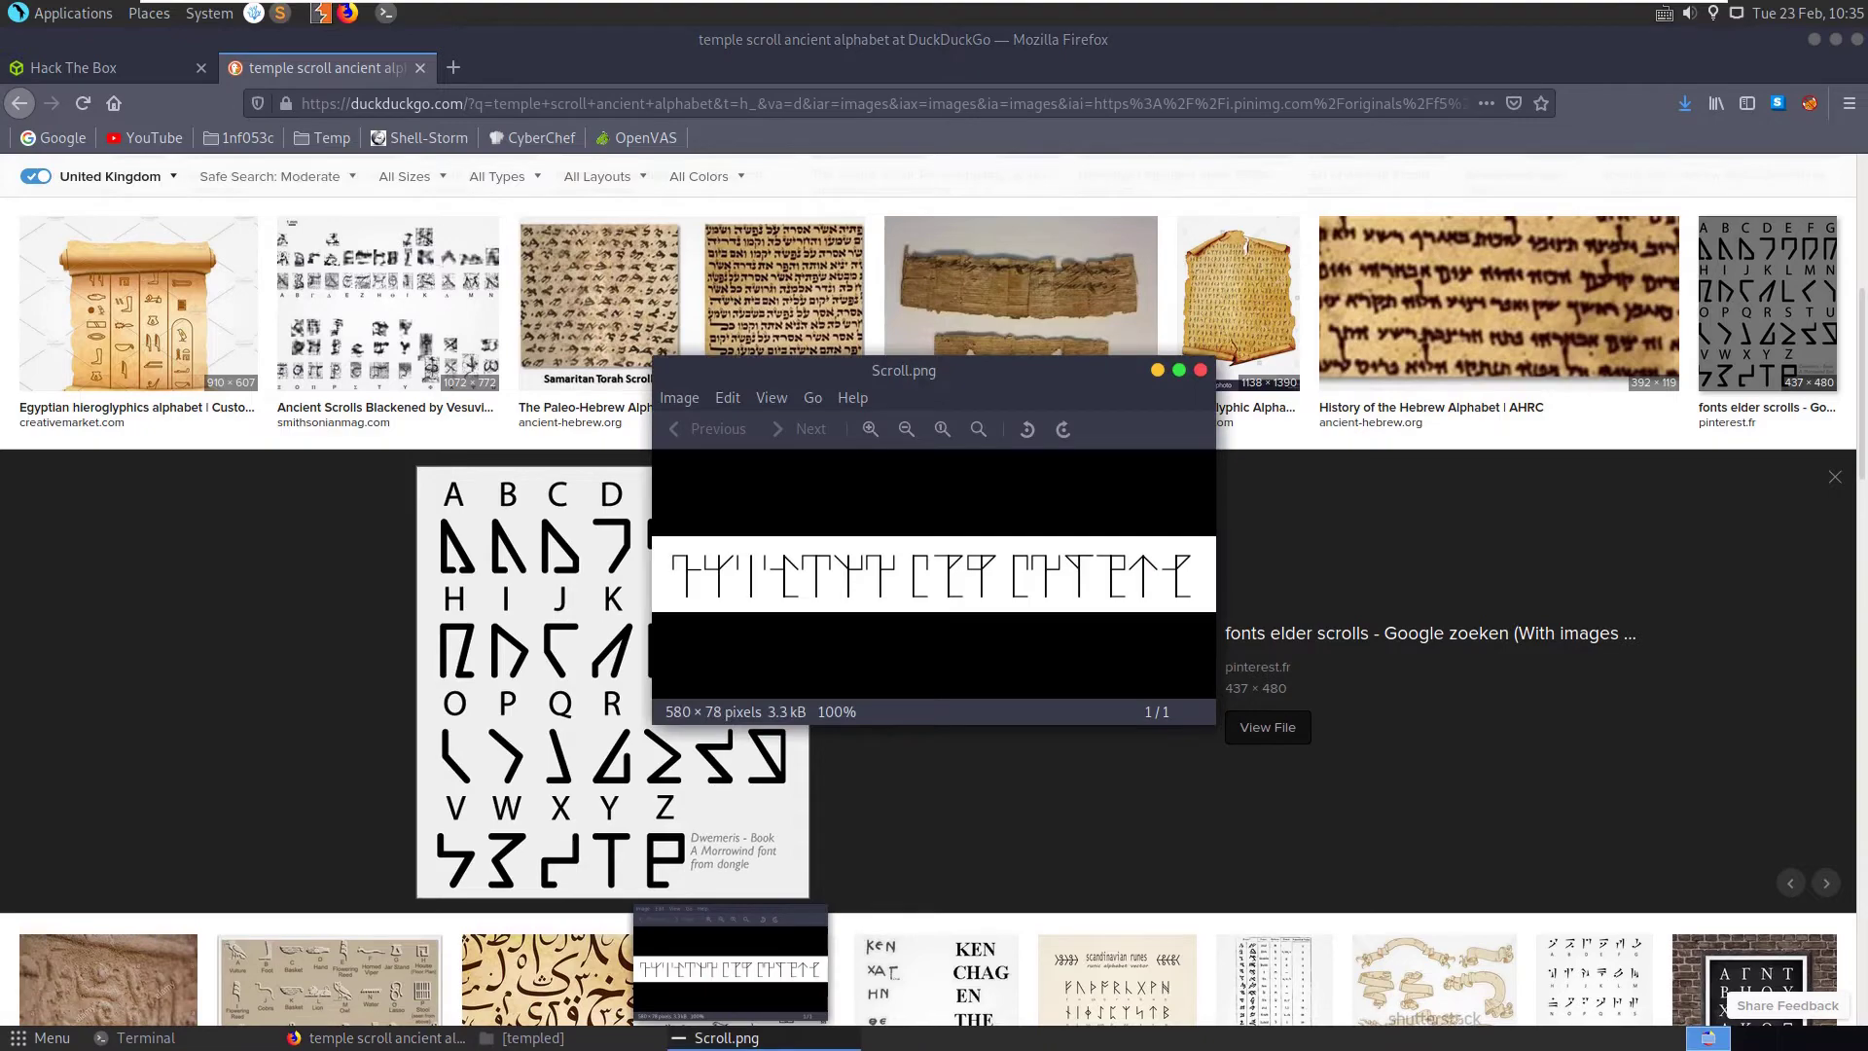
{"action": "left_click", "coordinate": [720, 1037]}
{"action": "scroll", "coordinate": [932, 584], "scroll_direction": "down", "scroll_amount": 4}
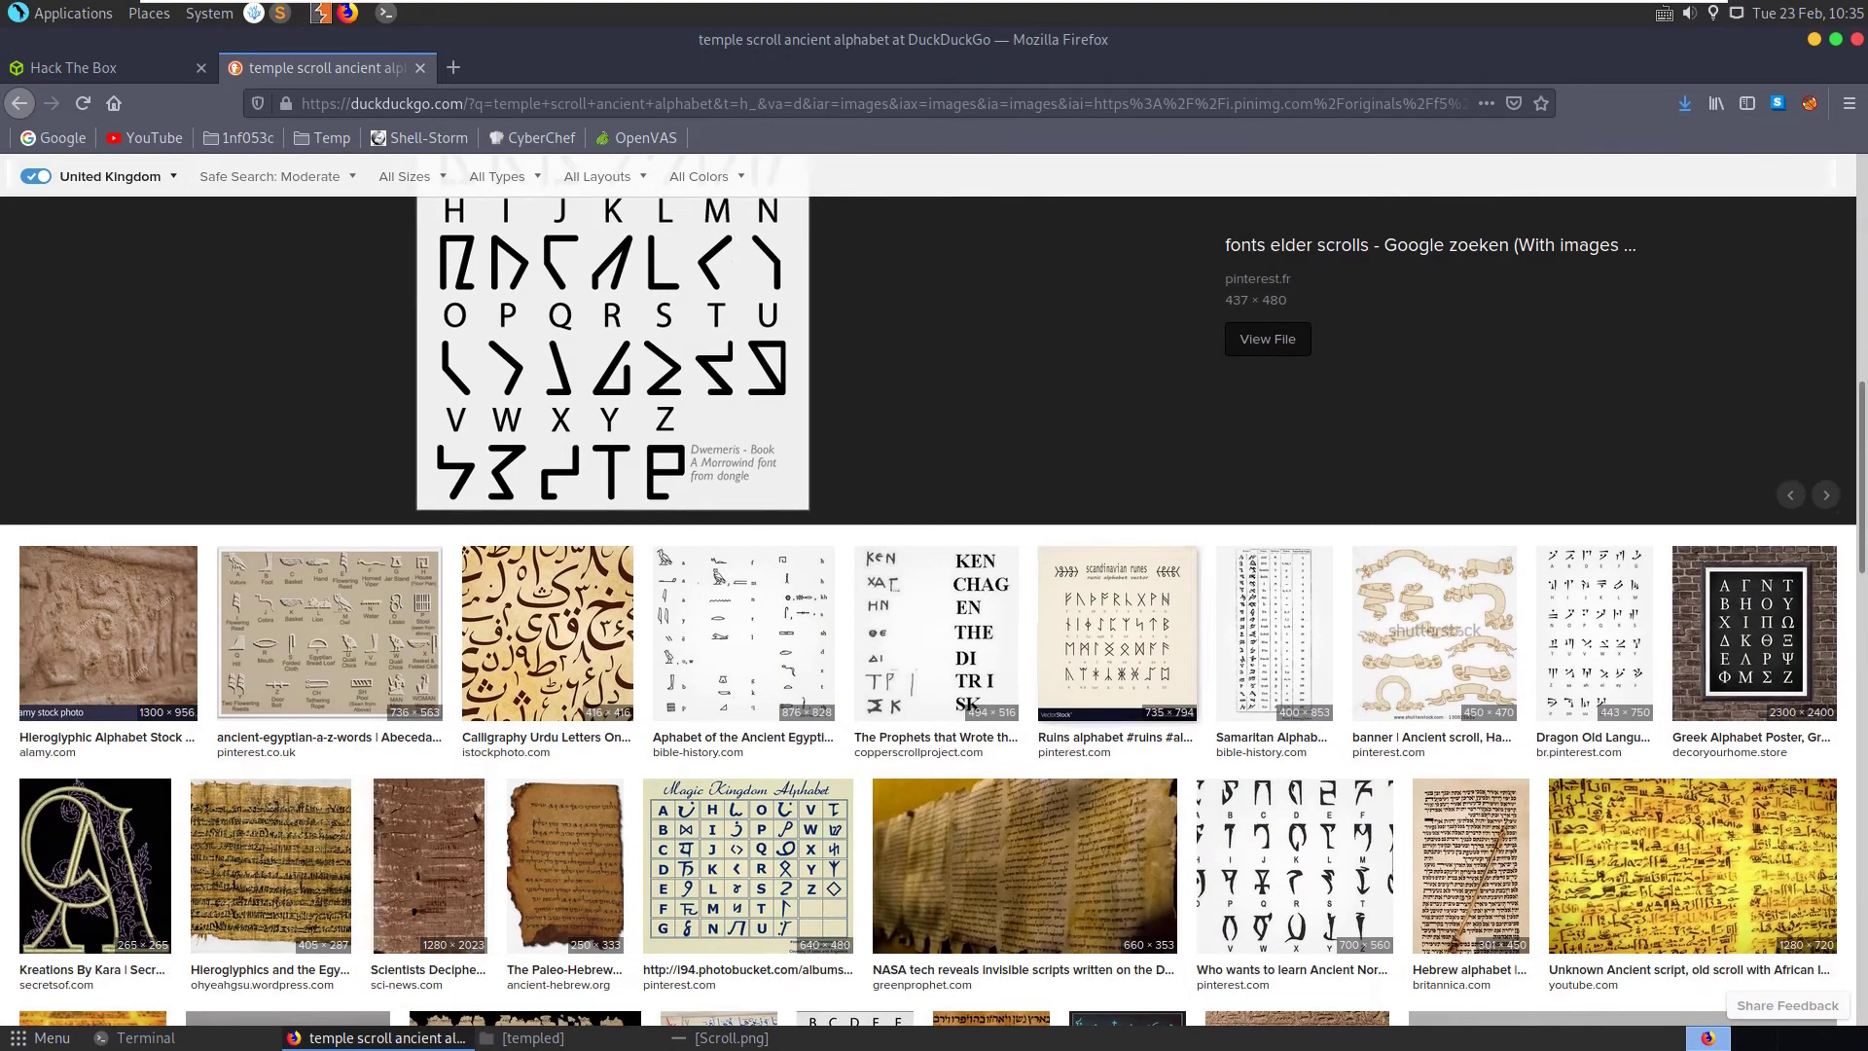
{"action": "left_click", "coordinate": [1117, 657]}
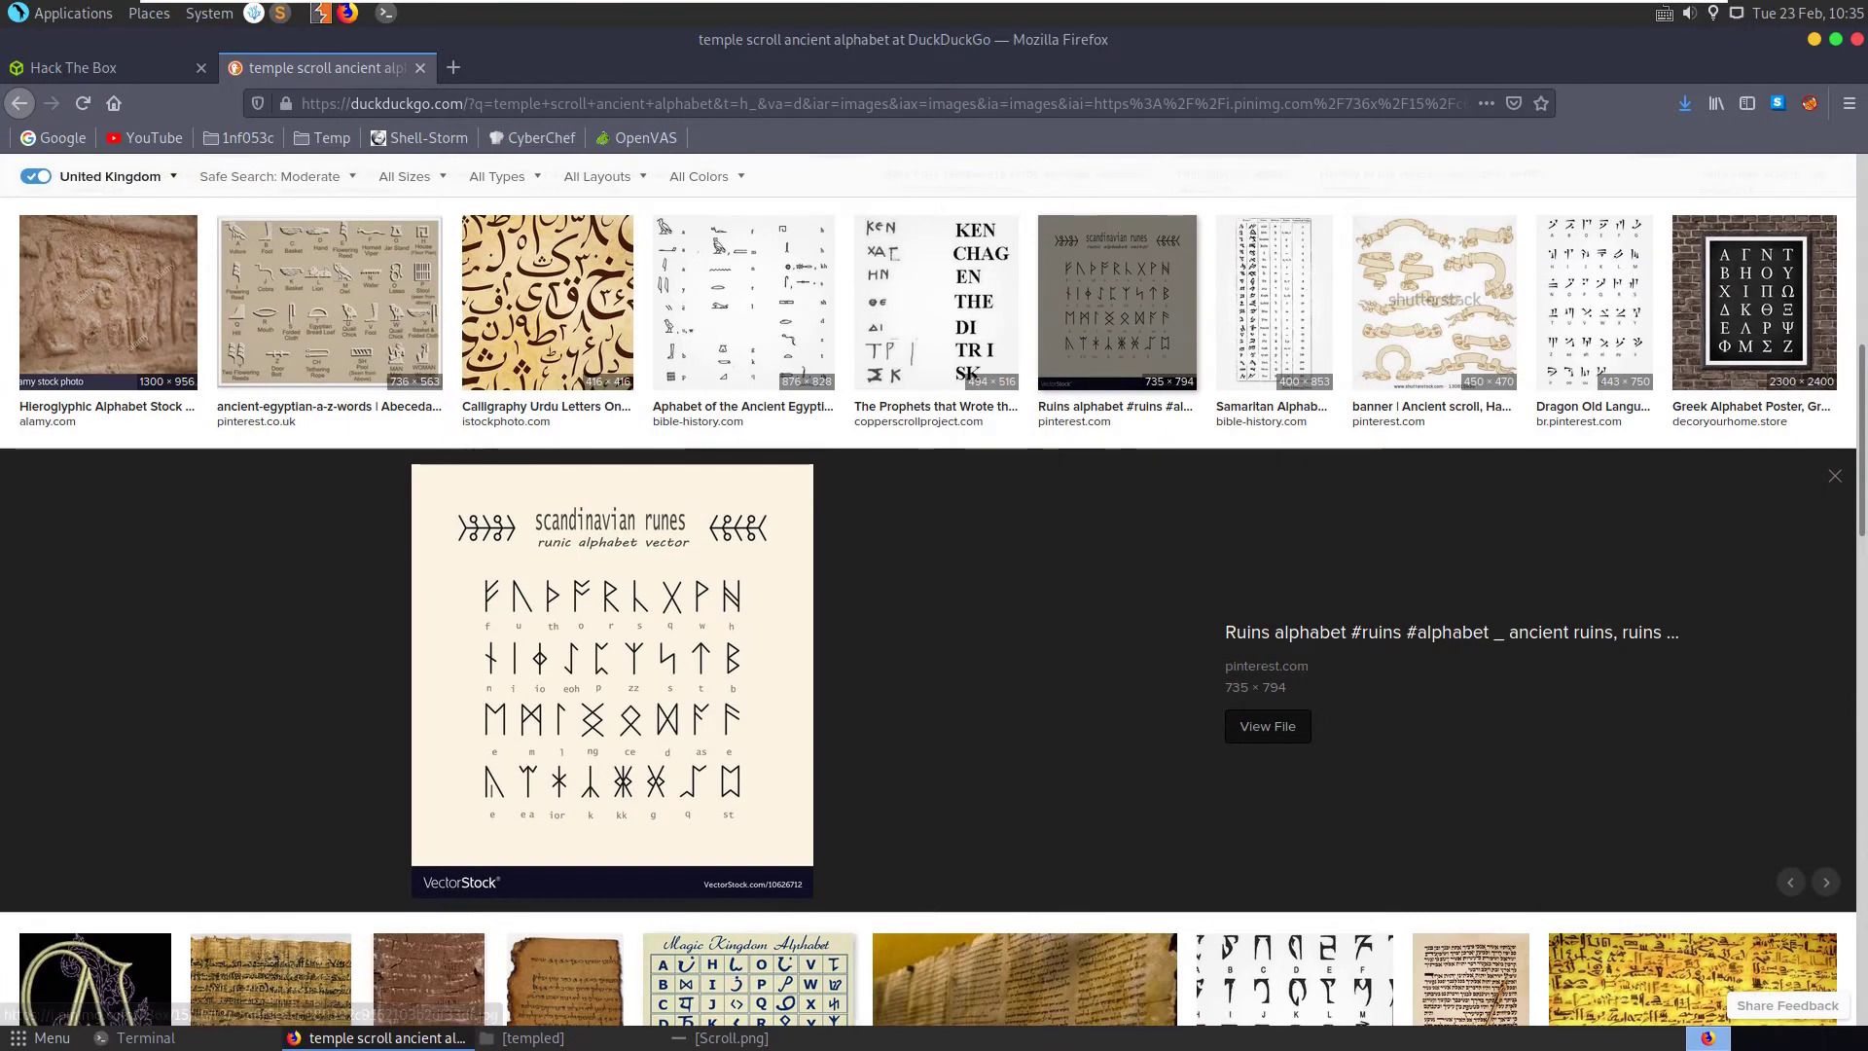
{"action": "left_click", "coordinate": [729, 1037]}
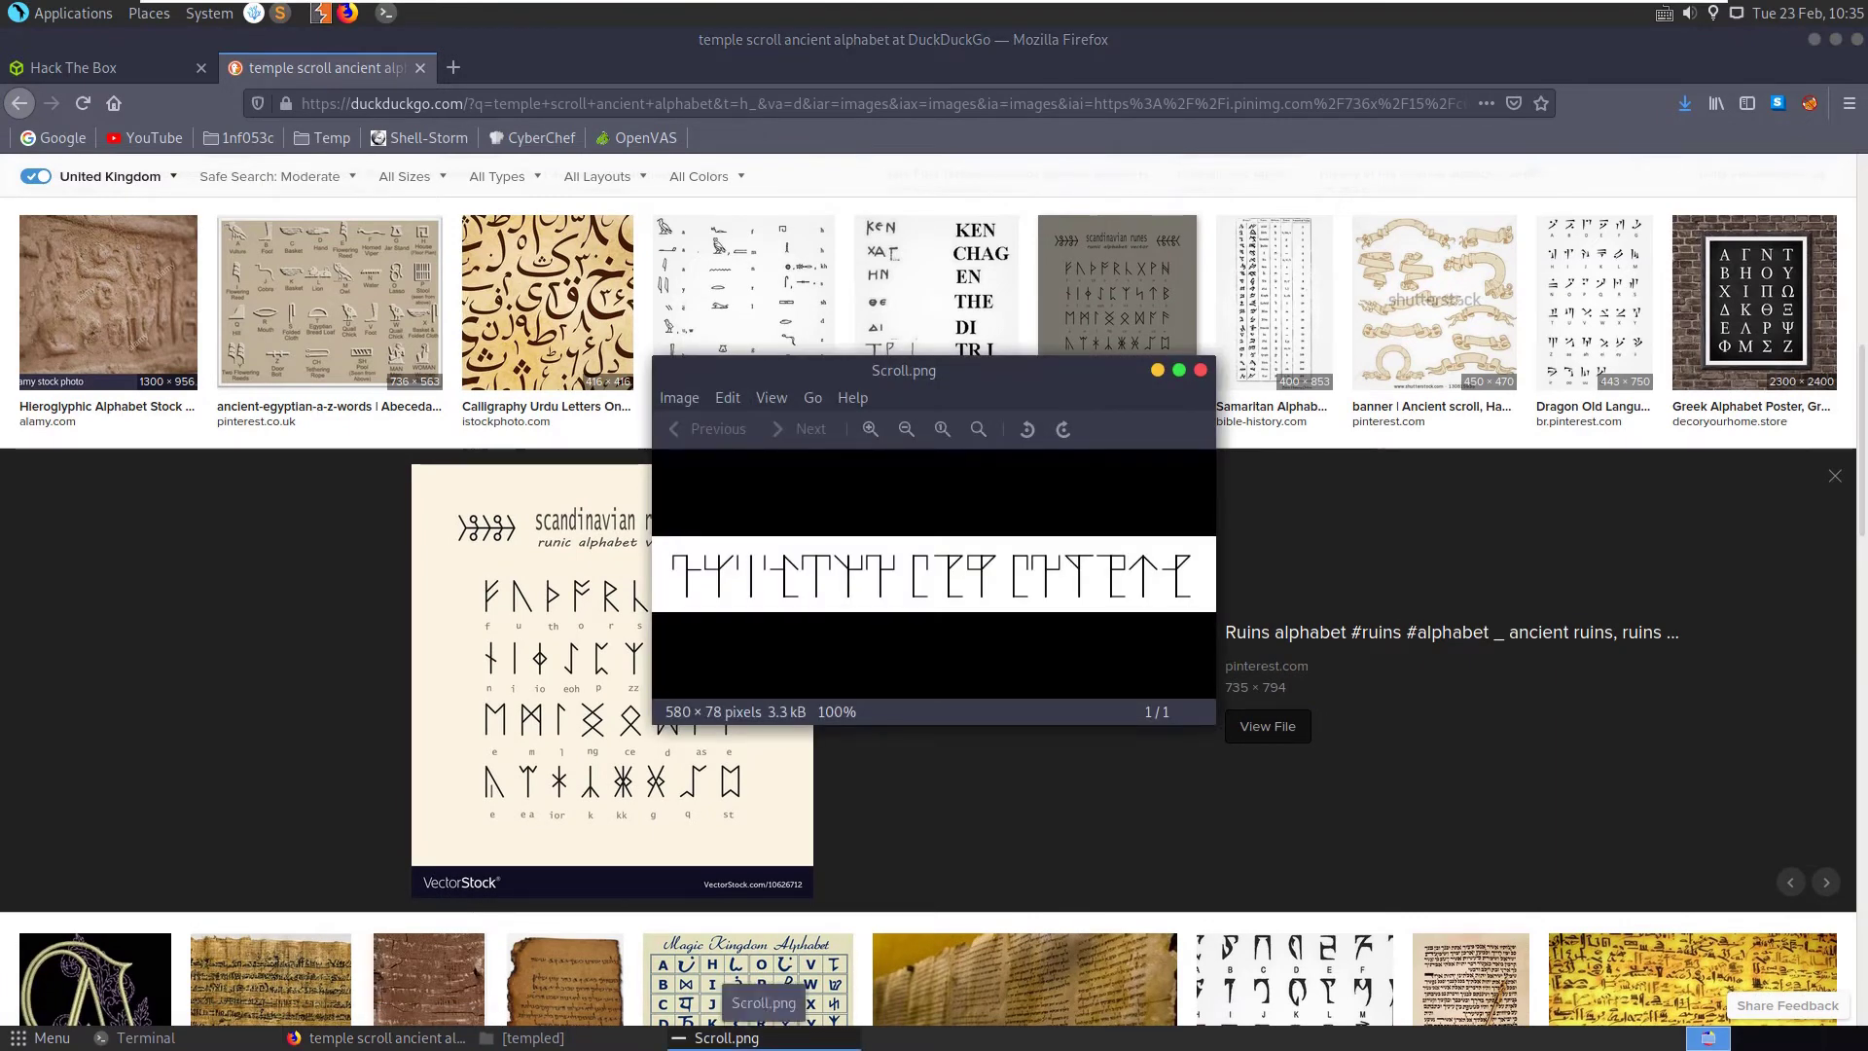
{"action": "left_click_drag", "start_coordinate": [963, 369], "coordinate": [1202, 383]}
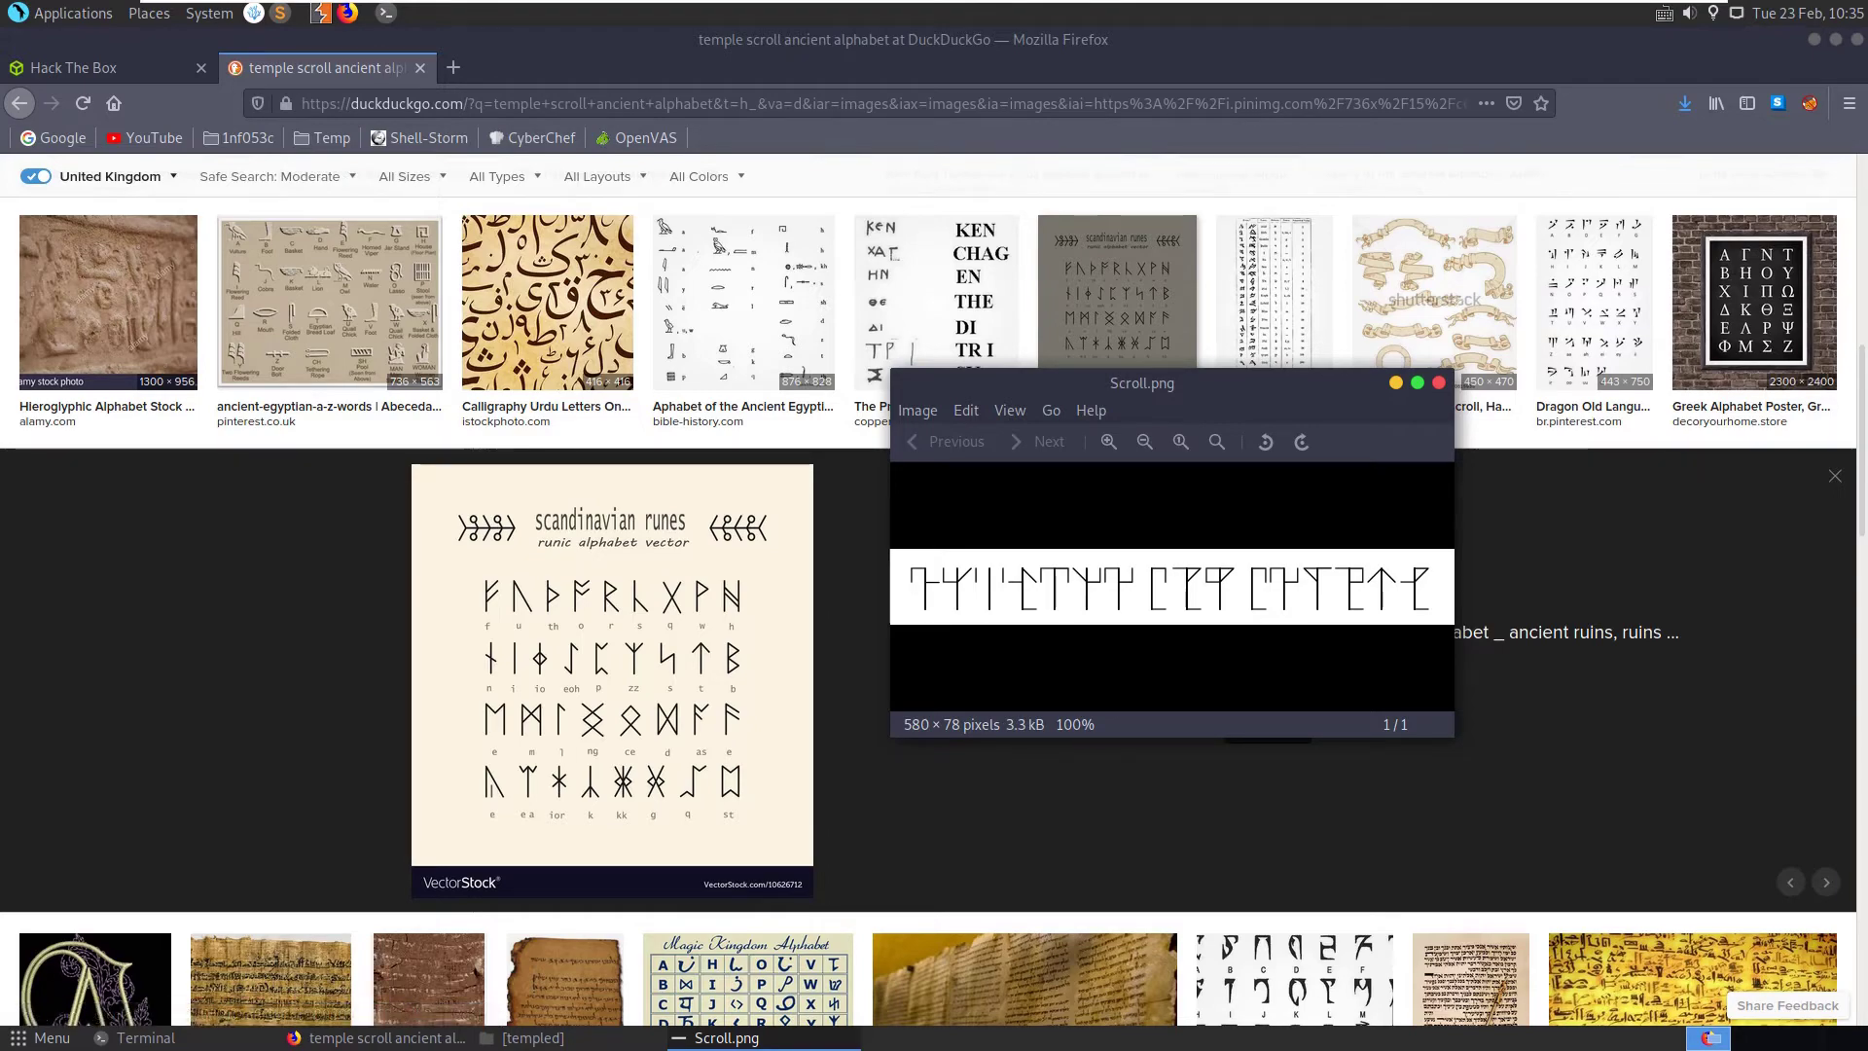
{"action": "key", "text": "alt+Tab"}
Browse the remaining alphabet image results and select 'alphabet' in the query for replacement
{"action": "scroll", "coordinate": [934, 584], "scroll_direction": "down", "scroll_amount": 3}
{"action": "scroll", "coordinate": [1021, 438], "scroll_direction": "down", "scroll_amount": 3}
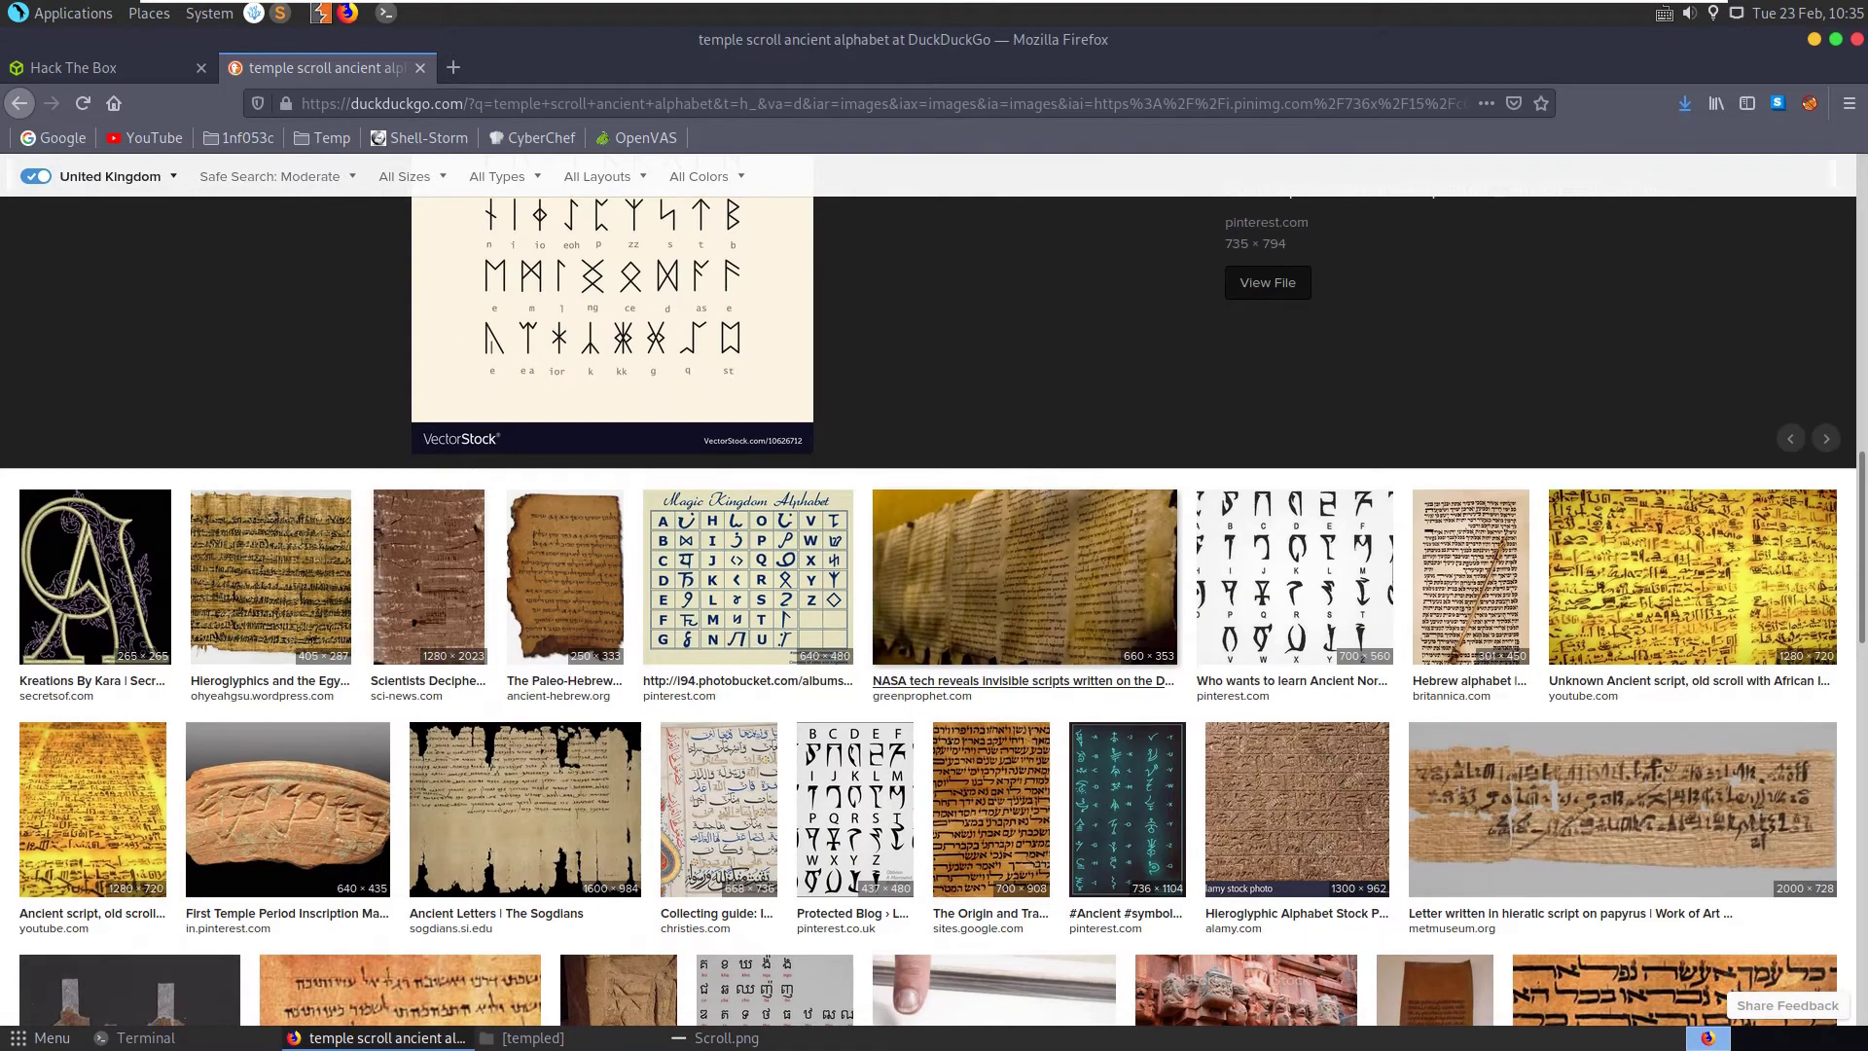
{"action": "scroll", "coordinate": [1021, 437], "scroll_direction": "down", "scroll_amount": 2}
{"action": "scroll", "coordinate": [1022, 438], "scroll_direction": "down", "scroll_amount": 7}
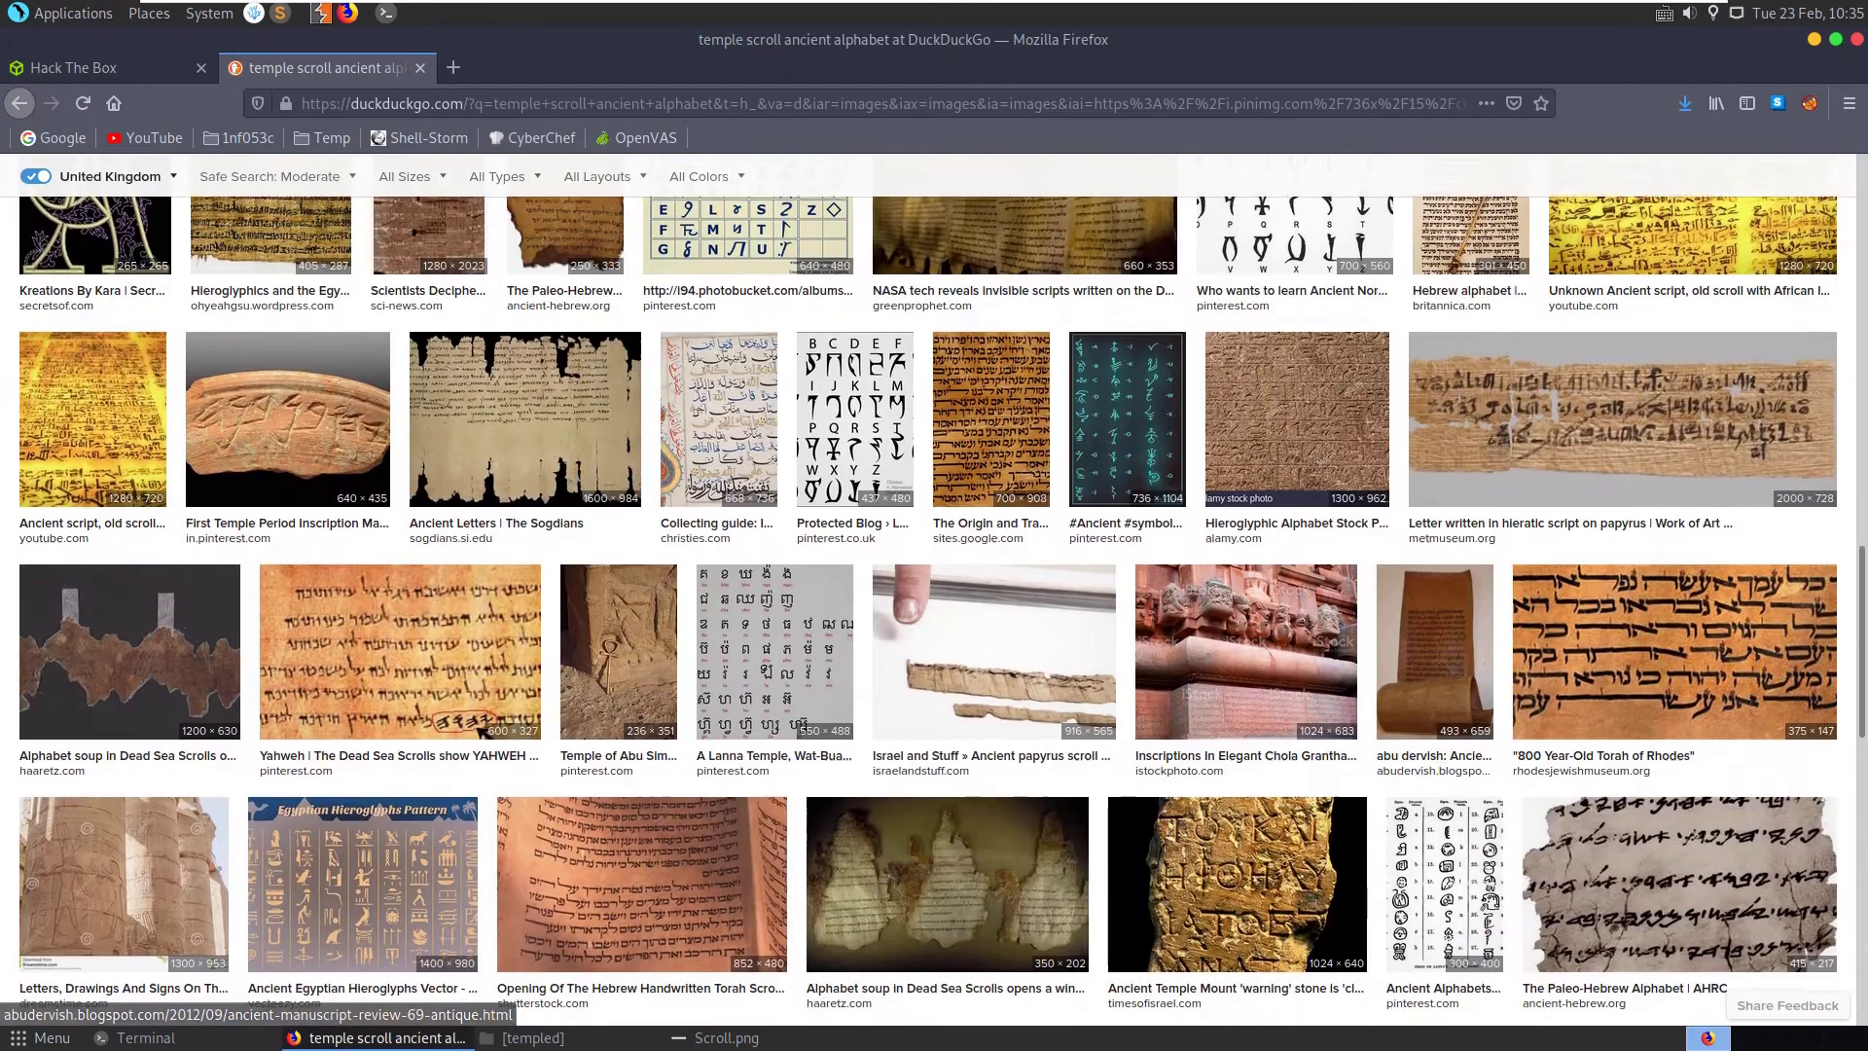
{"action": "scroll", "coordinate": [929, 603], "scroll_direction": "down", "scroll_amount": 2}
{"action": "scroll", "coordinate": [929, 603], "scroll_direction": "down", "scroll_amount": 3}
{"action": "scroll", "coordinate": [929, 603], "scroll_direction": "down", "scroll_amount": 12}
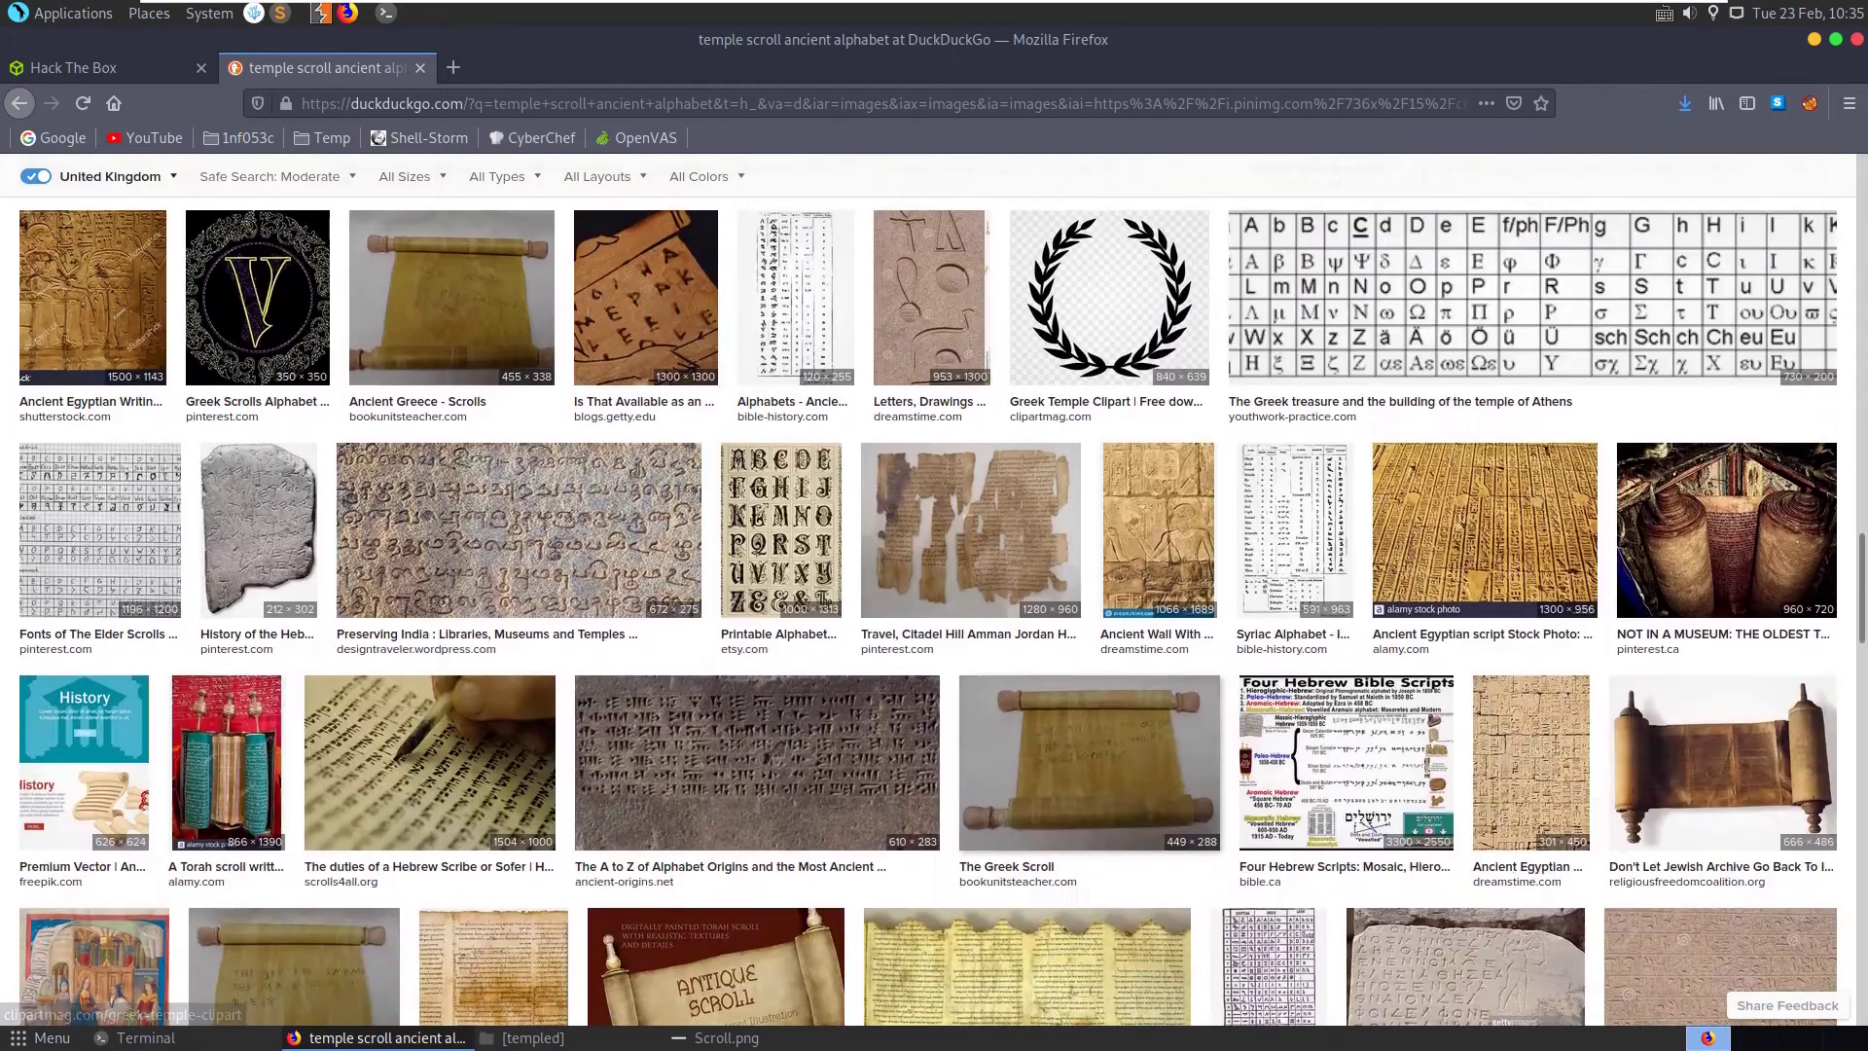
{"action": "scroll", "coordinate": [929, 603], "scroll_direction": "up", "scroll_amount": 6}
{"action": "scroll", "coordinate": [929, 603], "scroll_direction": "up", "scroll_amount": 10}
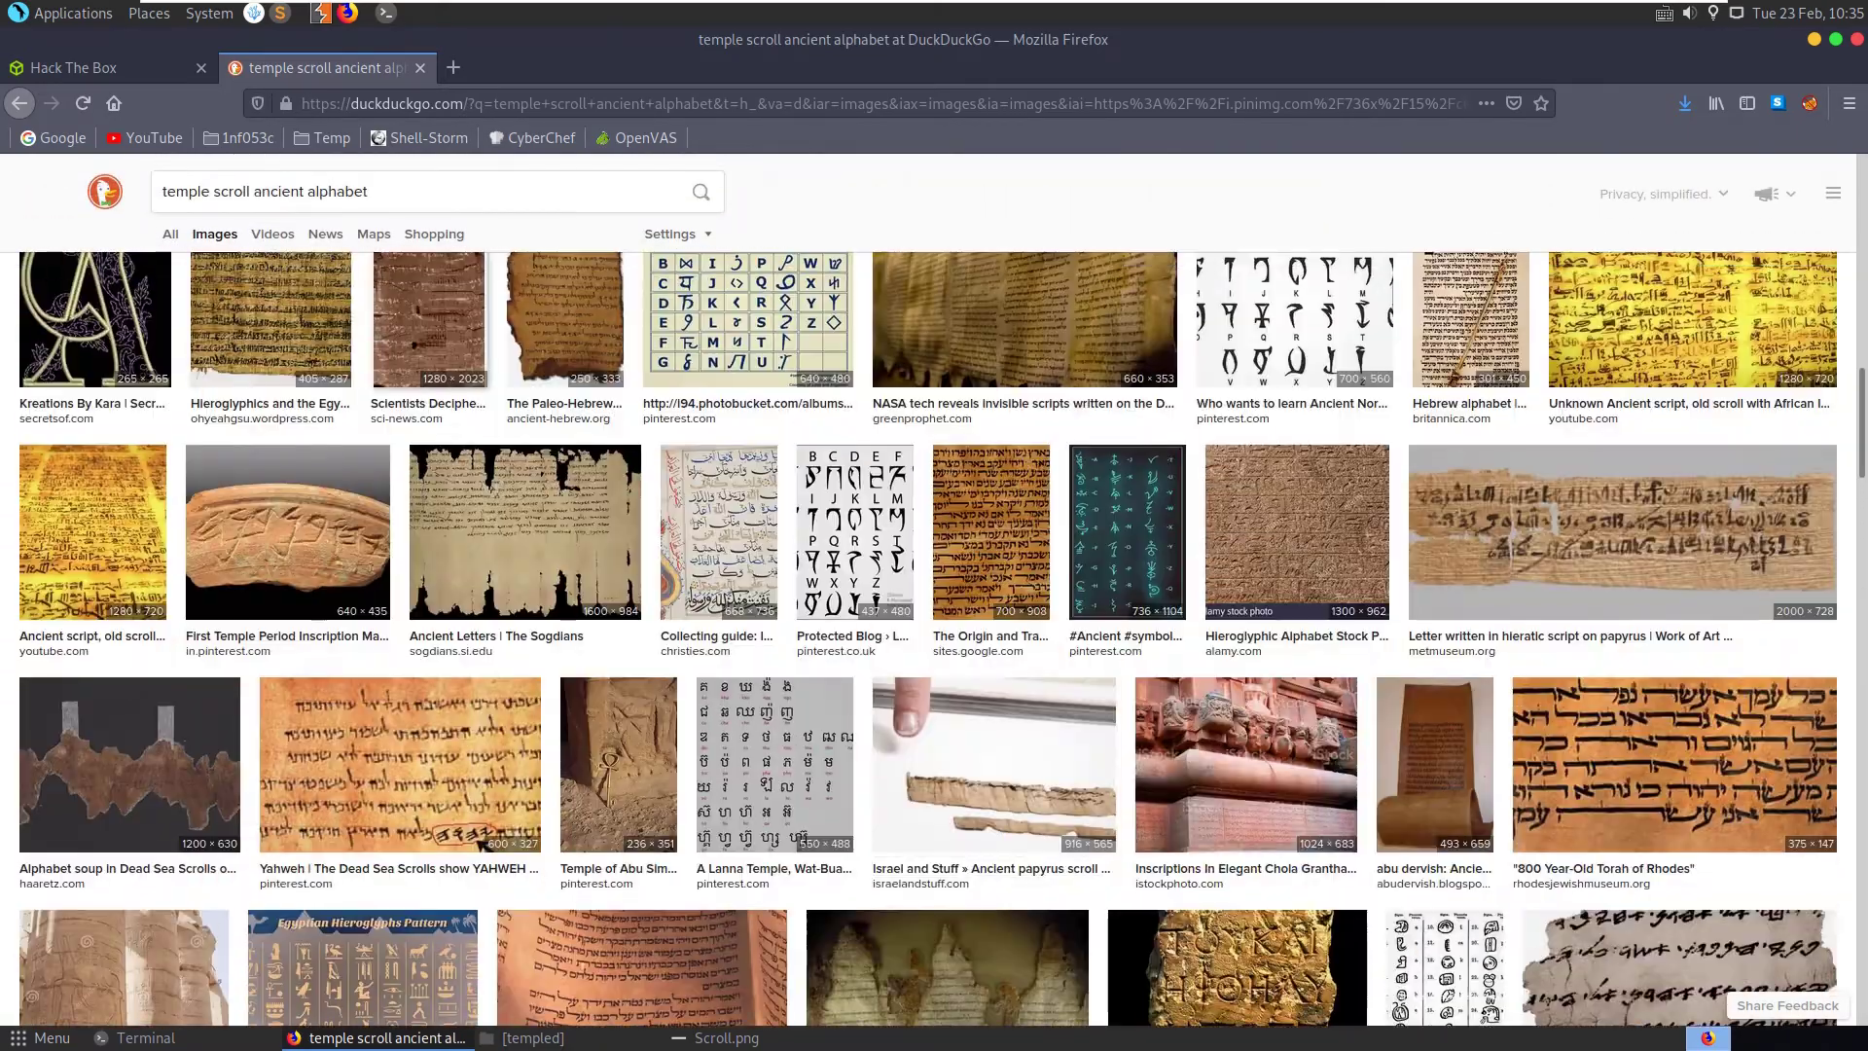
{"action": "double_click", "coordinate": [337, 192]}
Replace 'alphabet' with 'crypto' and browse the 'temple scroll ancient crypto' image results
{"action": "type", "text": "crypto"}
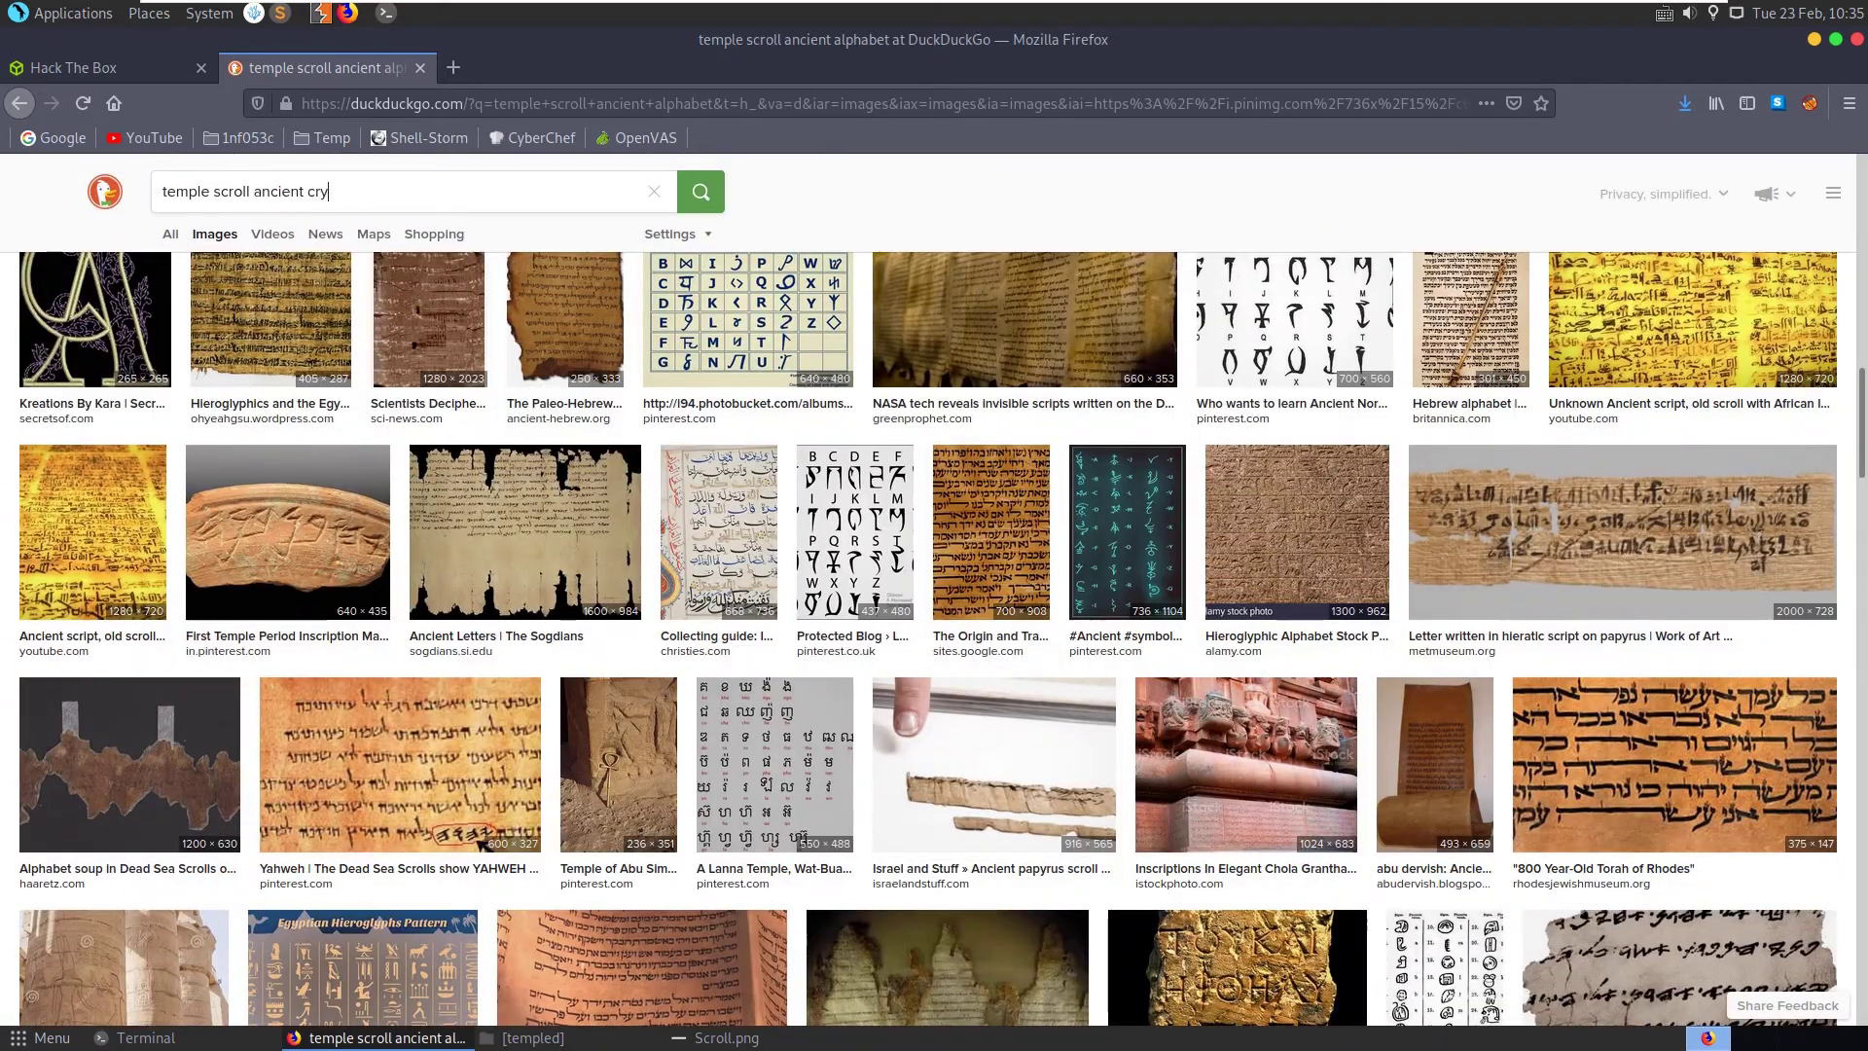
{"action": "key", "text": "Return"}
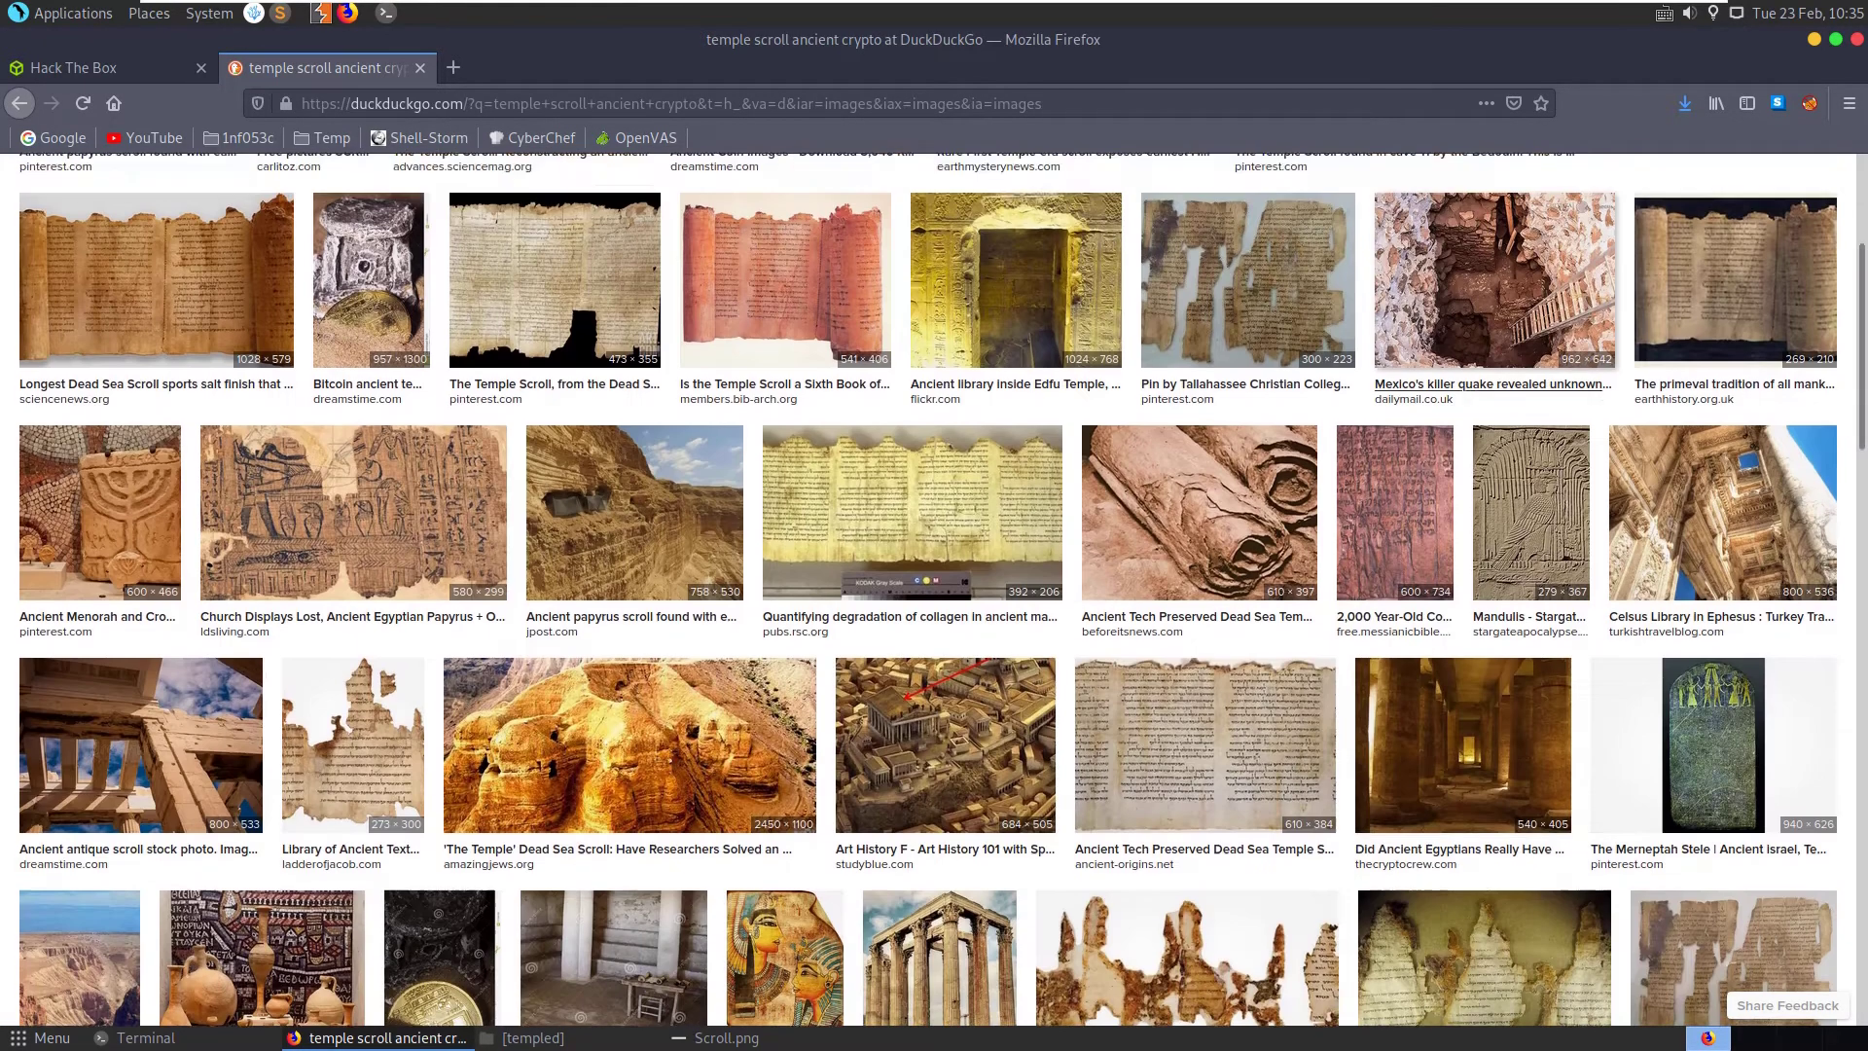
{"action": "scroll", "coordinate": [1394, 614], "scroll_direction": "down", "scroll_amount": 3}
{"action": "scroll", "coordinate": [1395, 614], "scroll_direction": "down", "scroll_amount": 7}
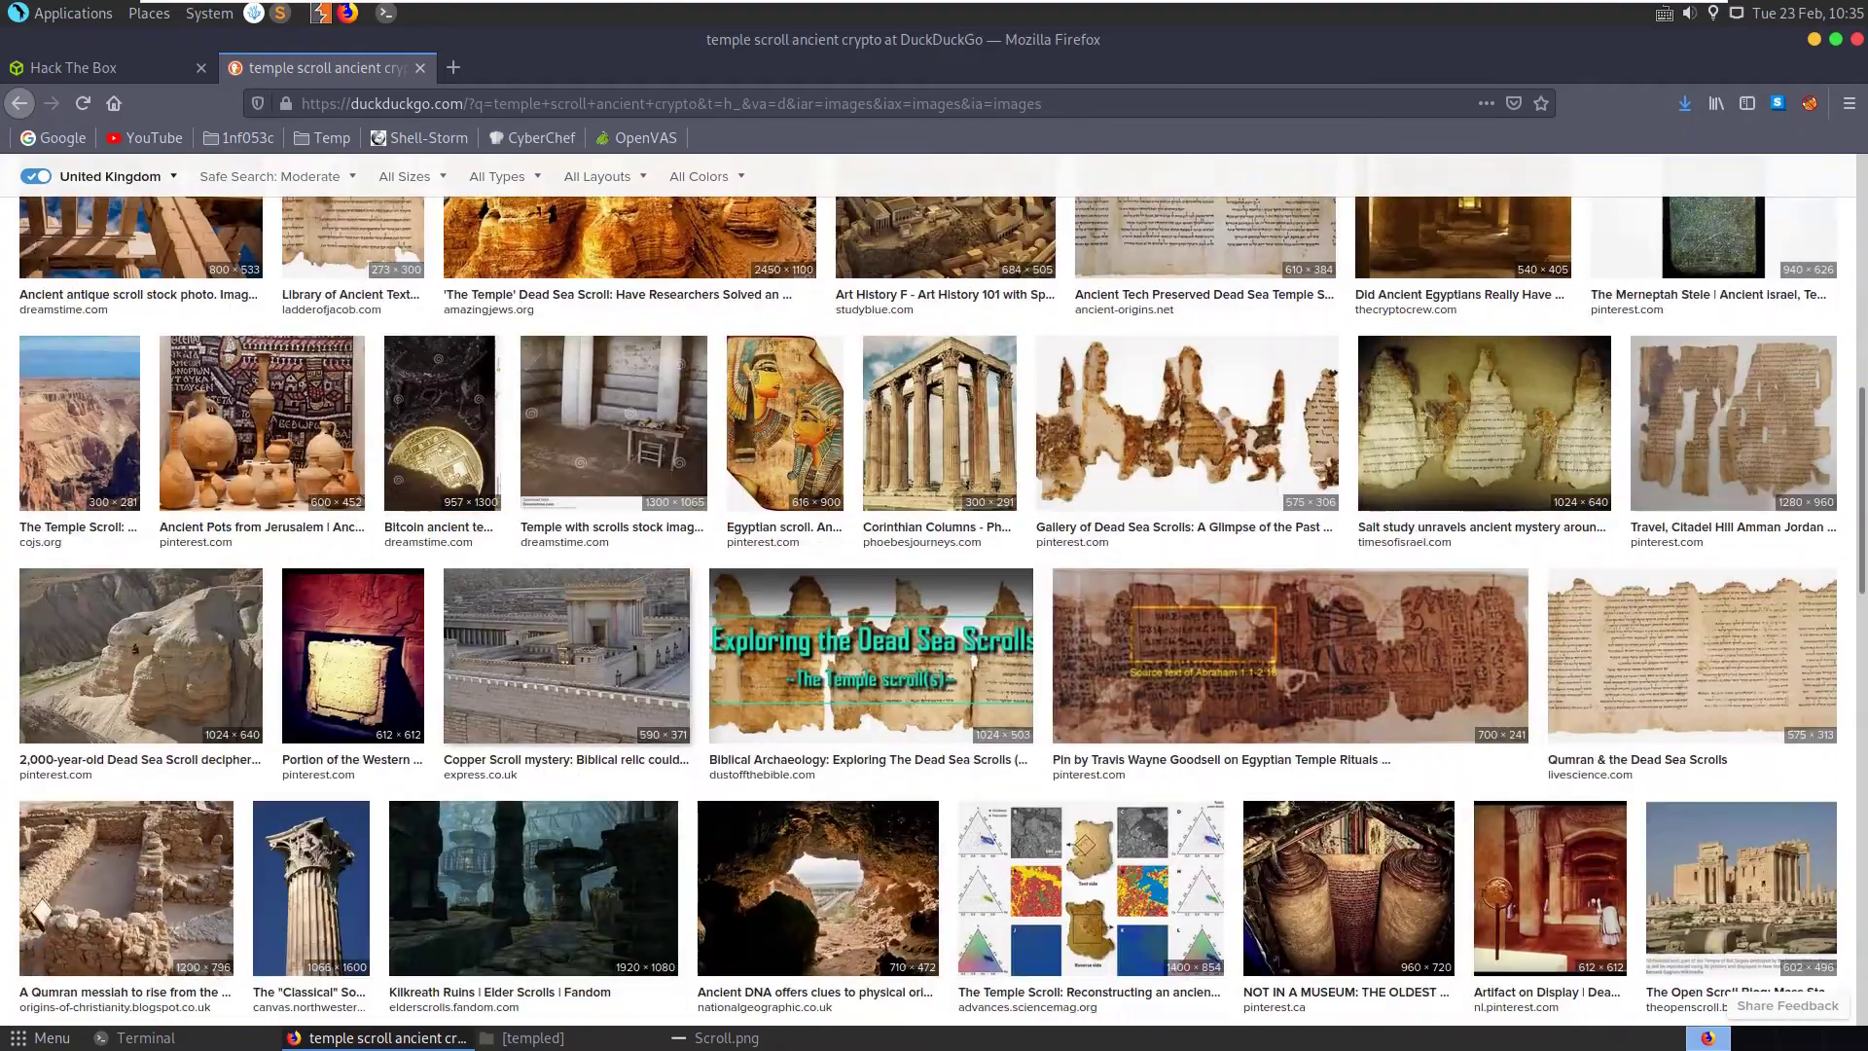
{"action": "scroll", "coordinate": [1394, 615], "scroll_direction": "down", "scroll_amount": 4}
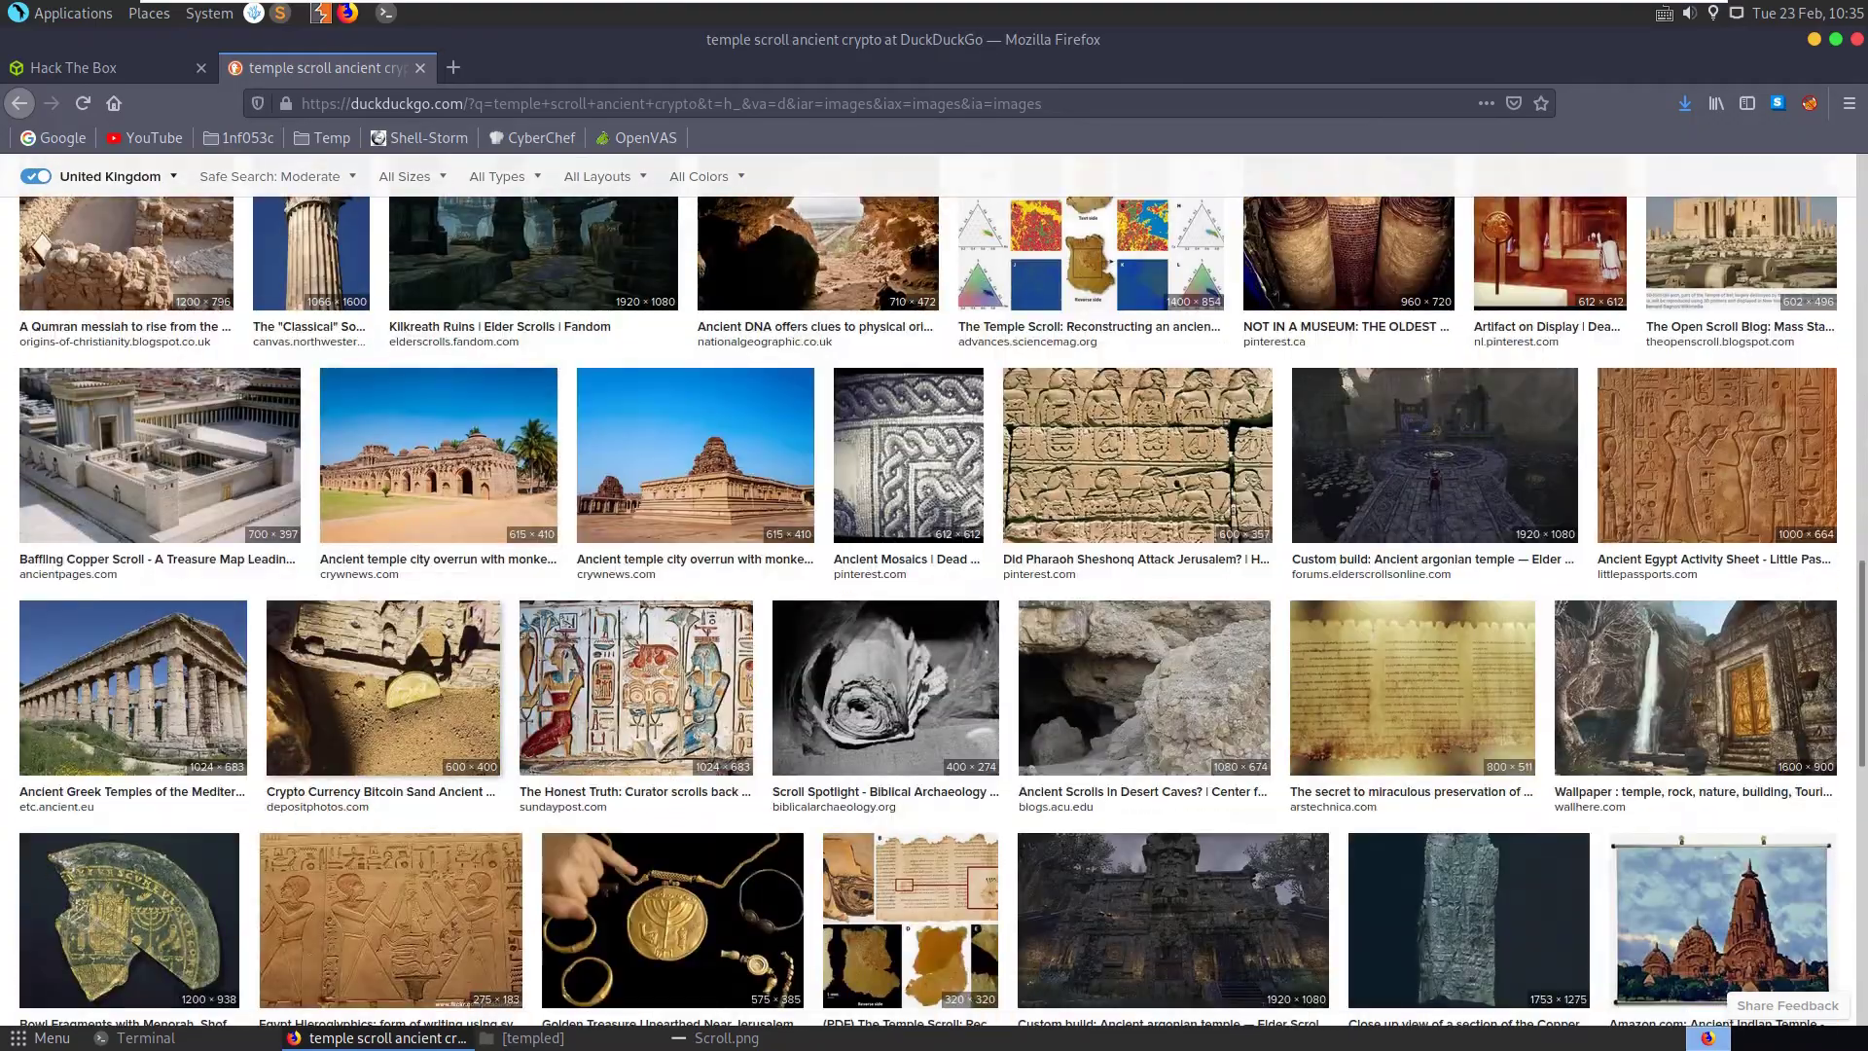
{"action": "scroll", "coordinate": [1394, 615], "scroll_direction": "down", "scroll_amount": 10}
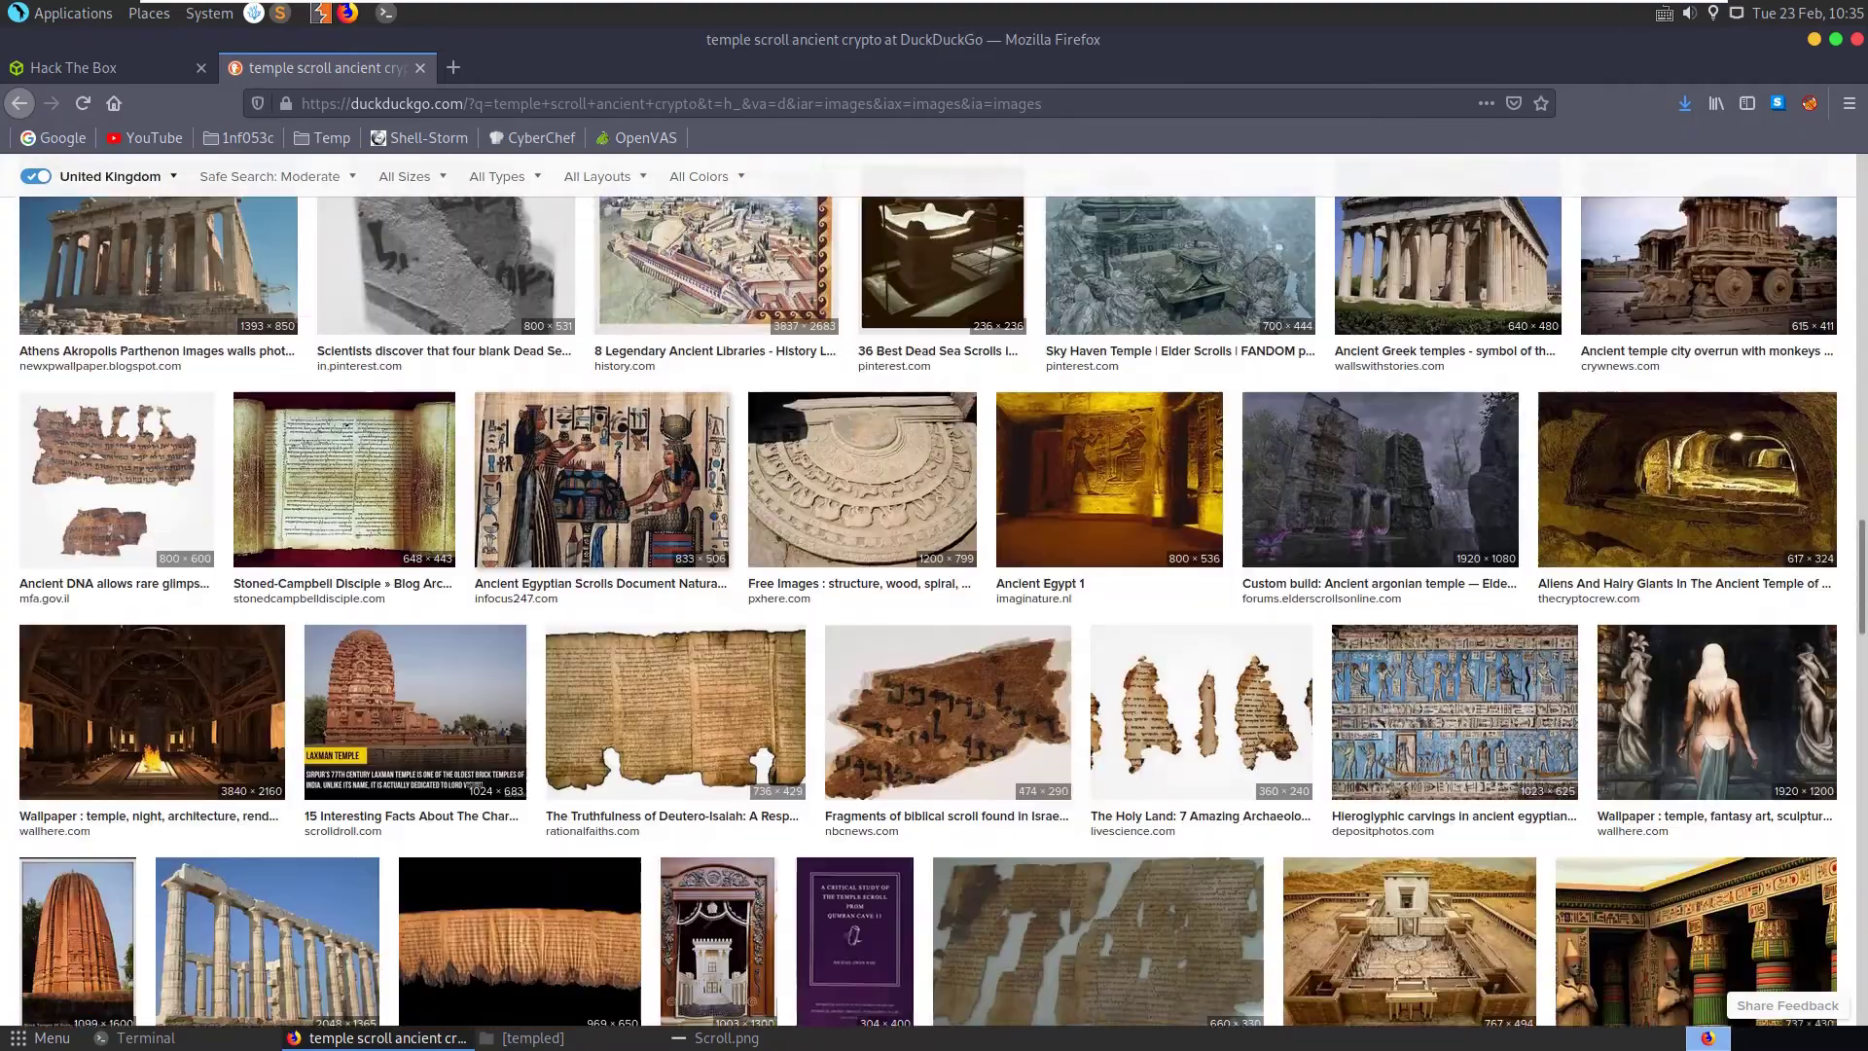
{"action": "scroll", "coordinate": [933, 584], "scroll_direction": "down", "scroll_amount": 2}
{"action": "scroll", "coordinate": [934, 583], "scroll_direction": "up", "scroll_amount": 3}
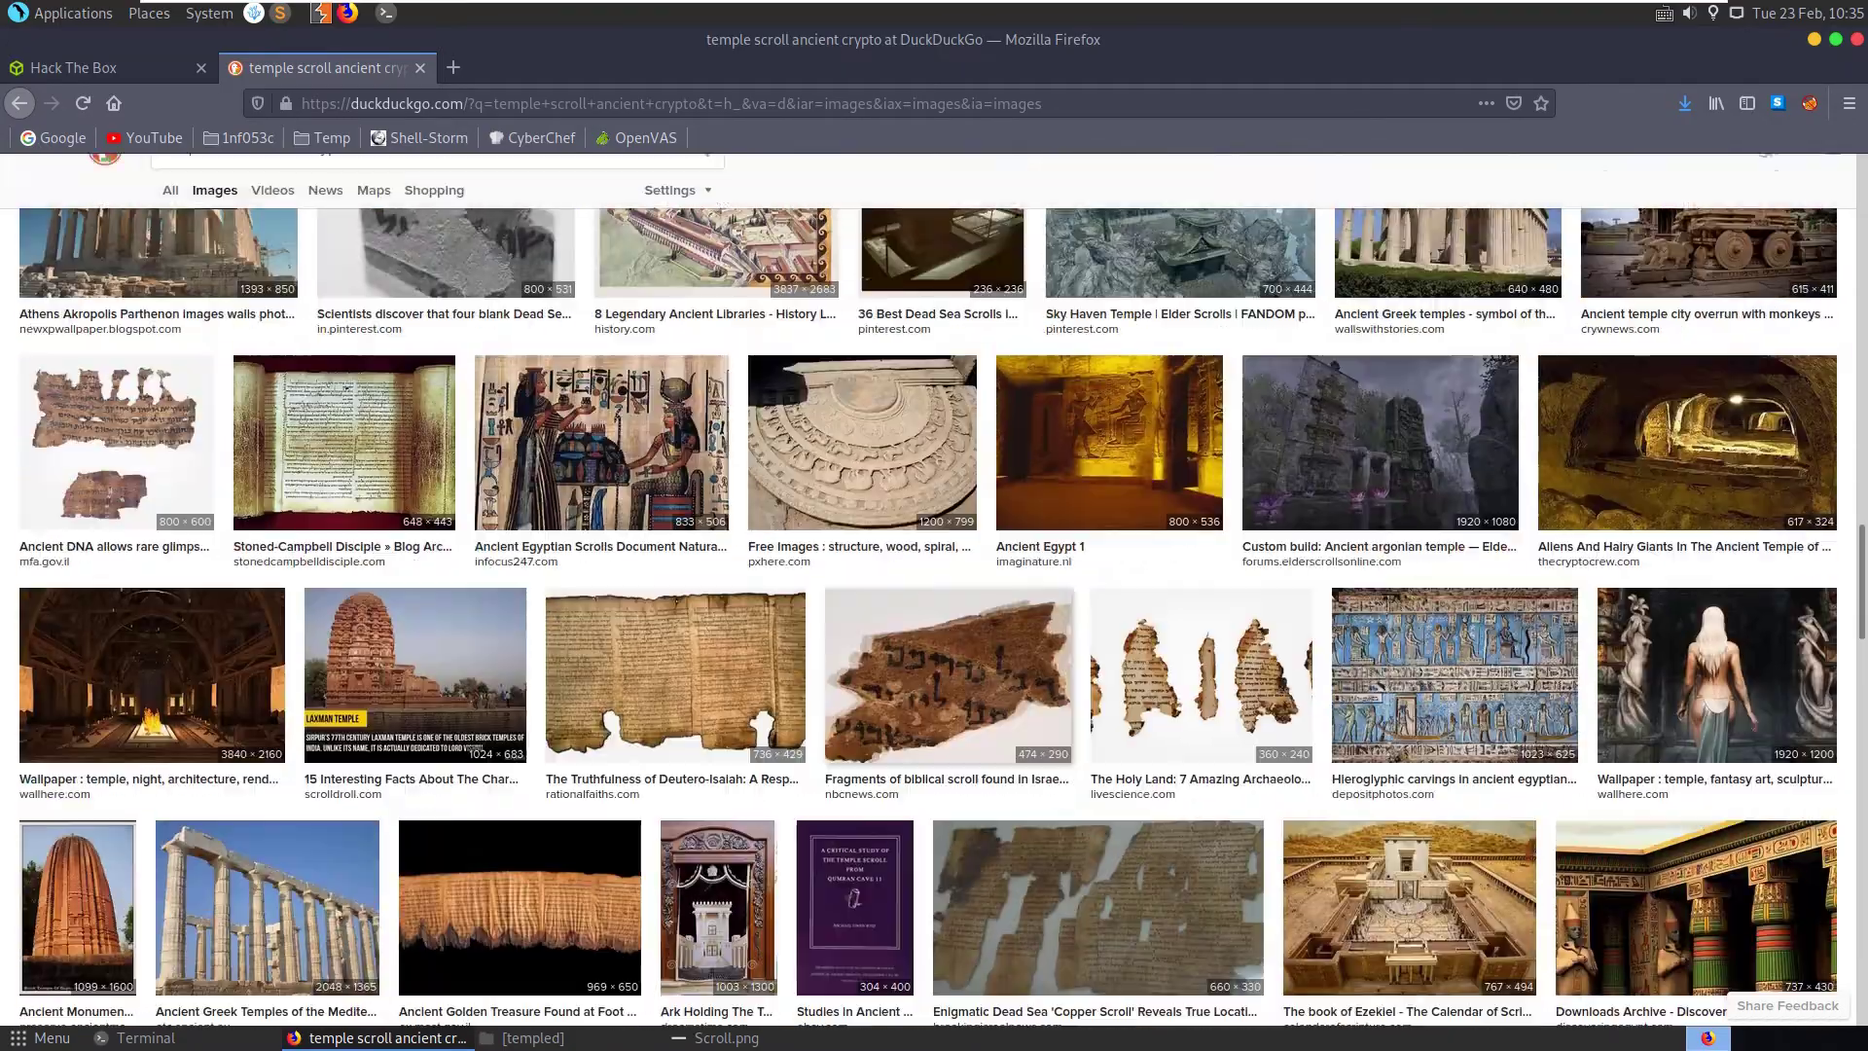
{"action": "scroll", "coordinate": [934, 584], "scroll_direction": "up", "scroll_amount": 12}
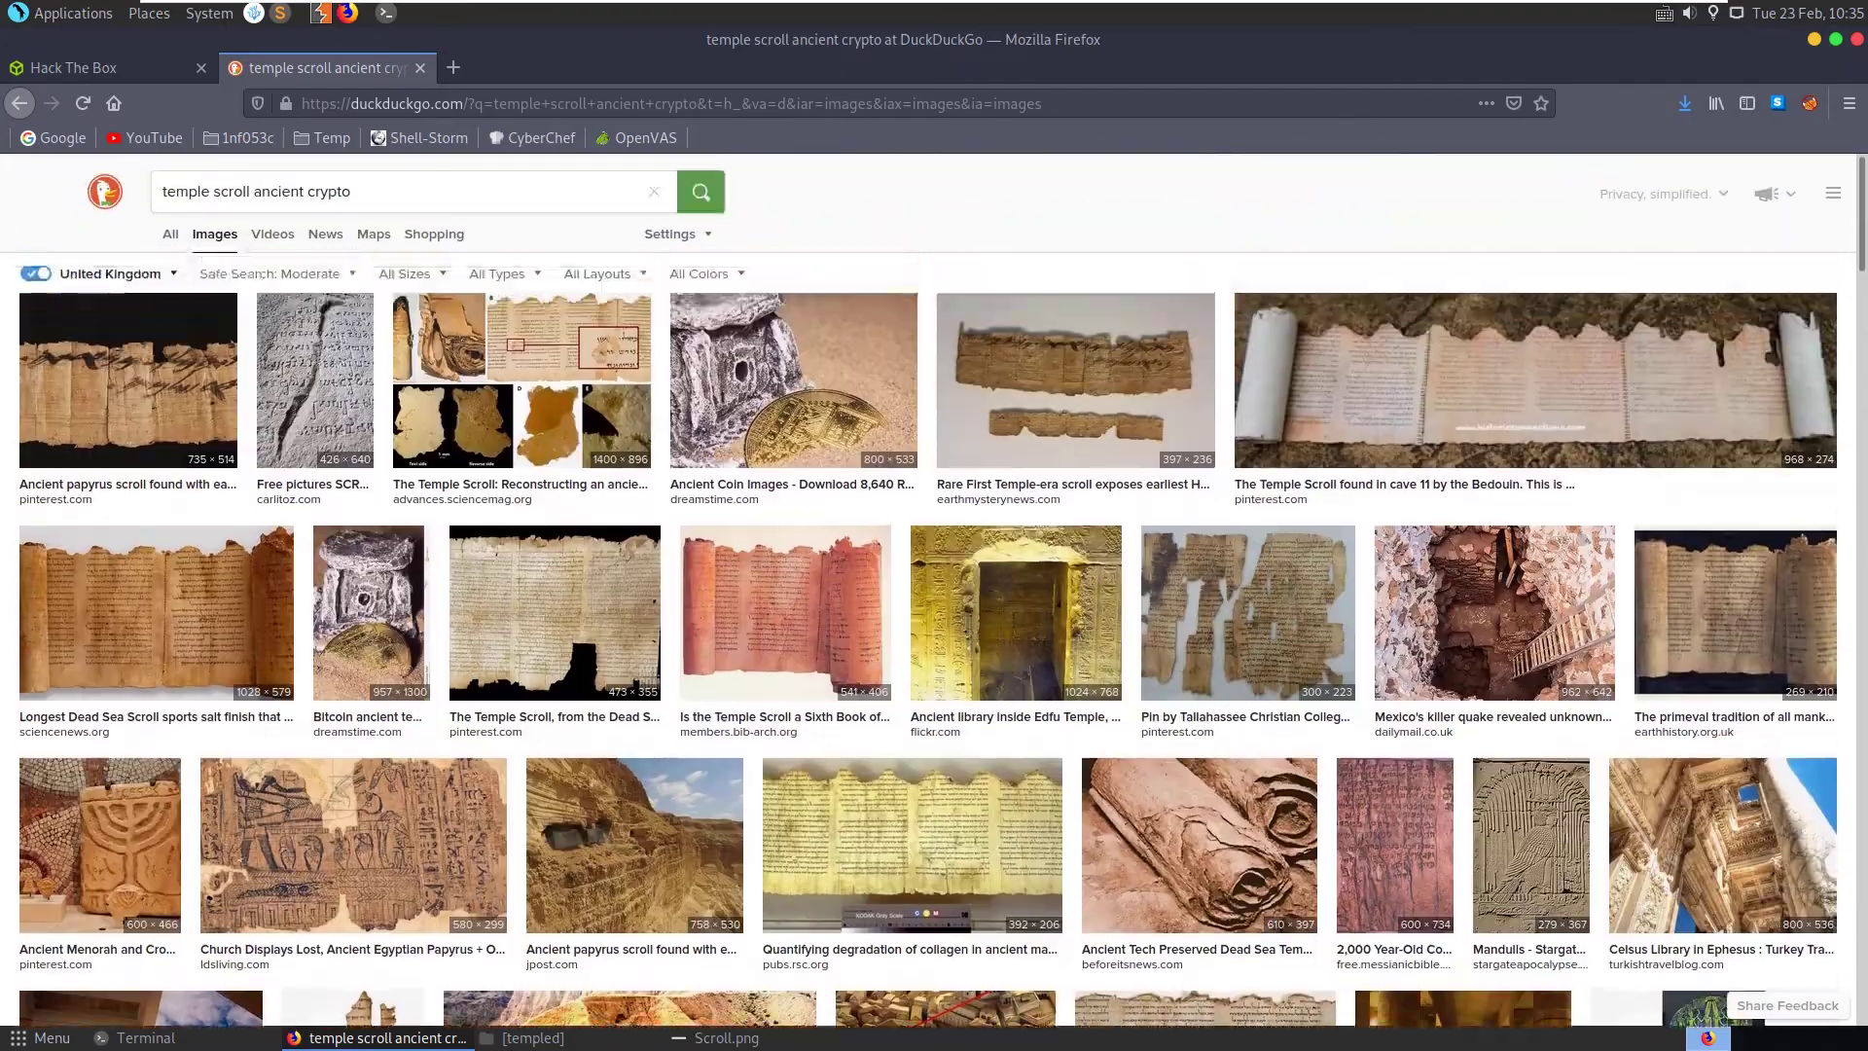
Drop 'ancient' from the query to search images for 'temple scroll crypto'
{"action": "triple_click", "coordinate": [278, 192]}
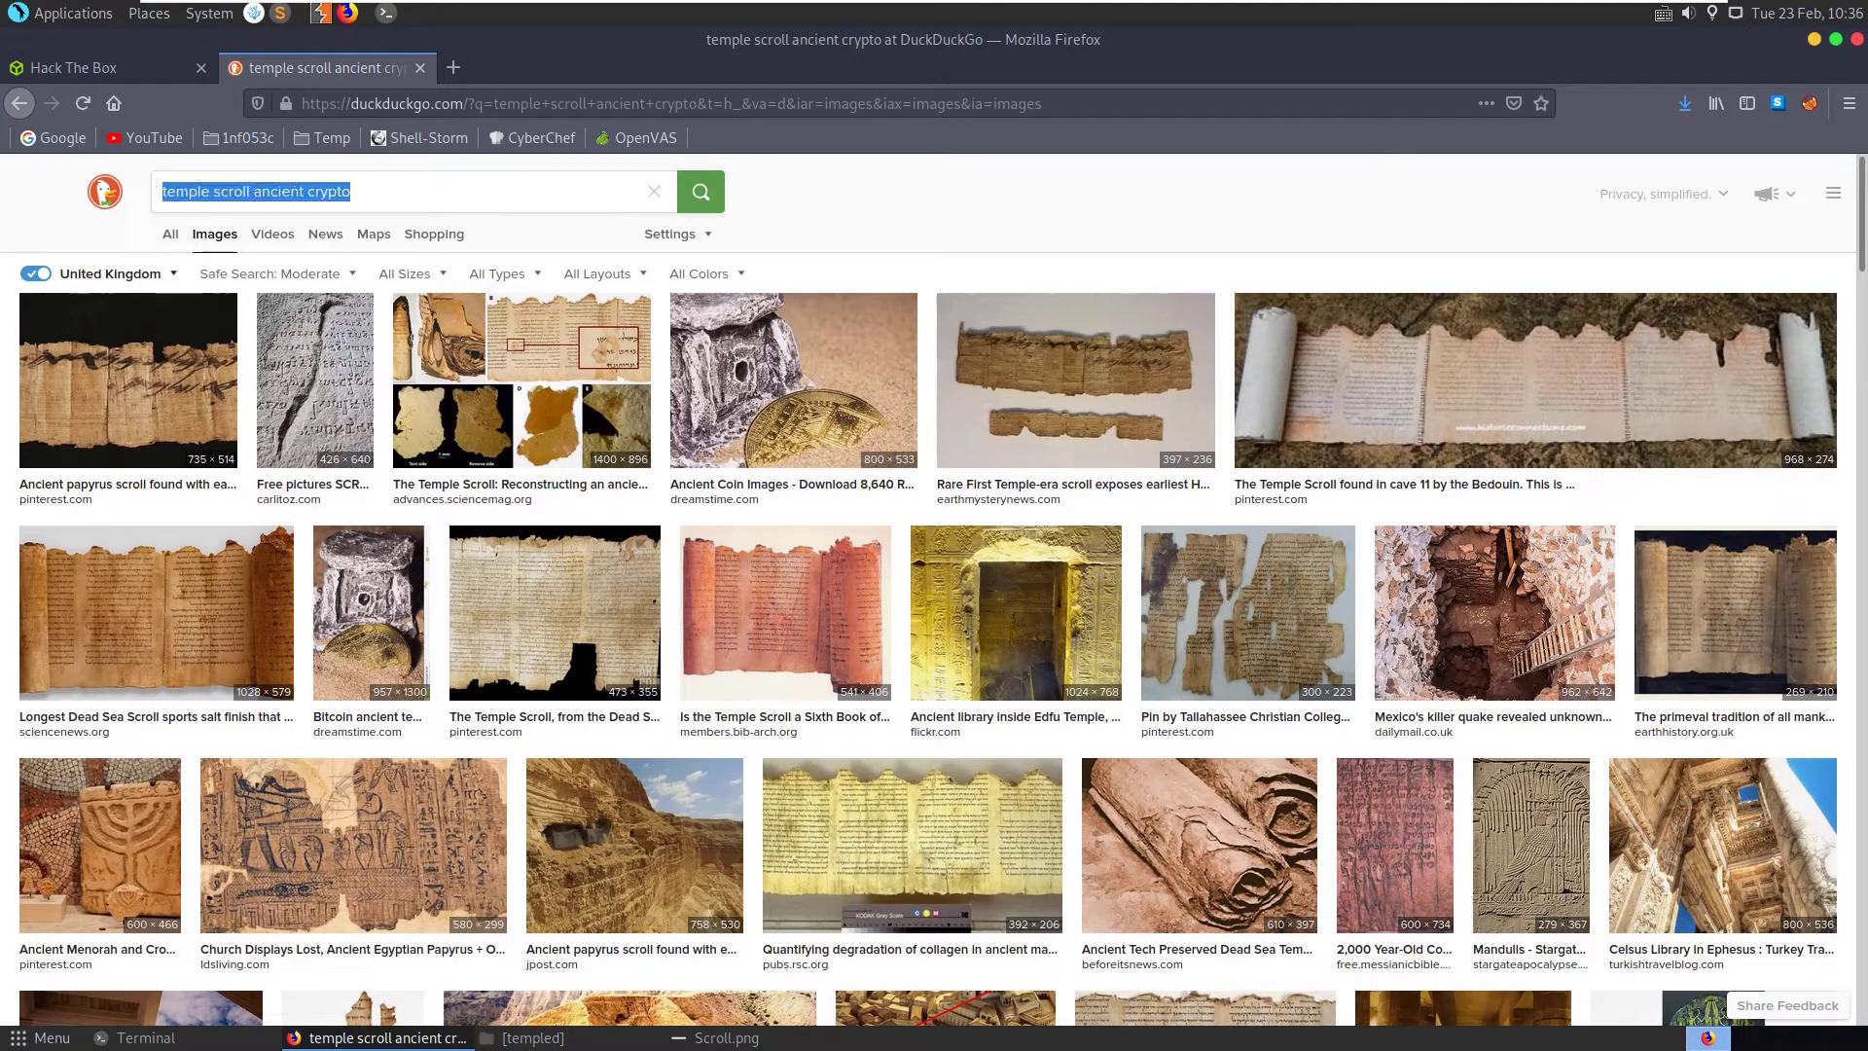
{"action": "double_click", "coordinate": [279, 192]}
{"action": "key", "text": "BackSpace"}
{"action": "key", "text": "BackSpace"}
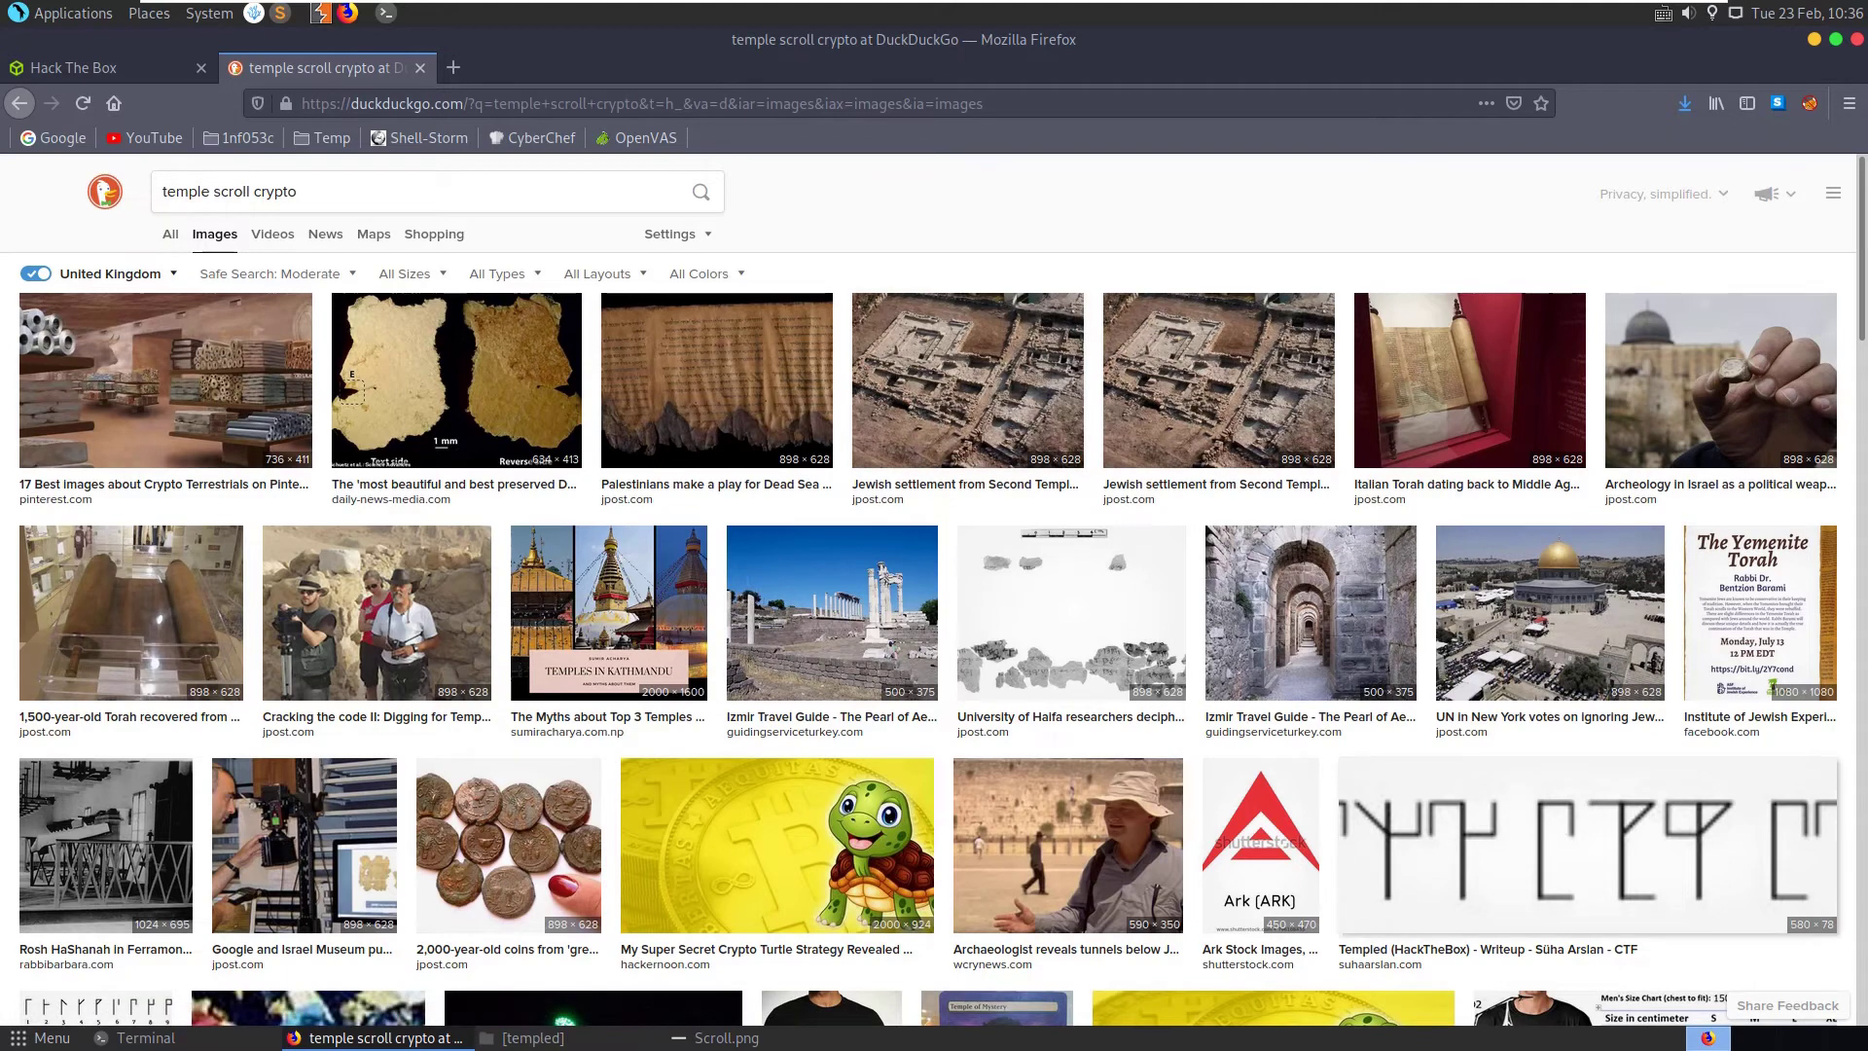
{"action": "scroll", "coordinate": [934, 584], "scroll_direction": "down", "scroll_amount": 5}
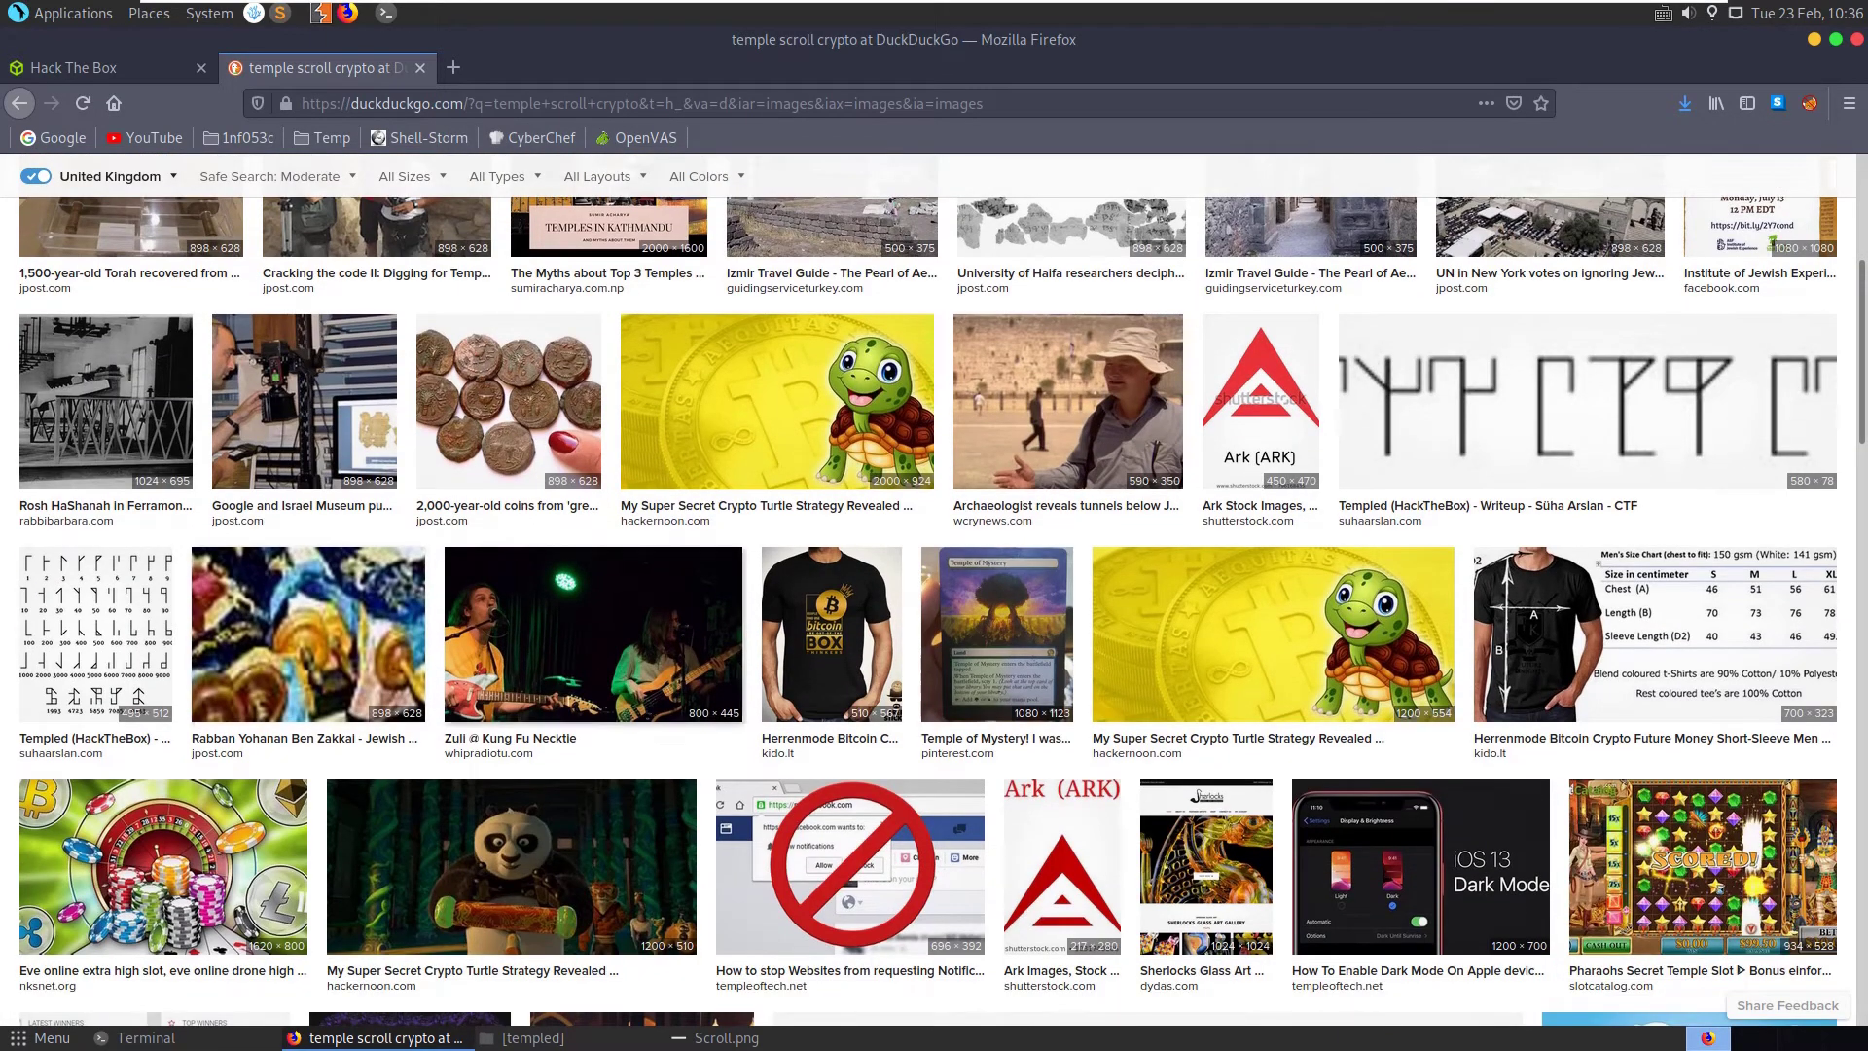
{"action": "scroll", "coordinate": [934, 584], "scroll_direction": "down", "scroll_amount": 2}
Compare the 'temple scroll crypto' image results against the Scroll.png glyphs
{"action": "left_click", "coordinate": [720, 1037]}
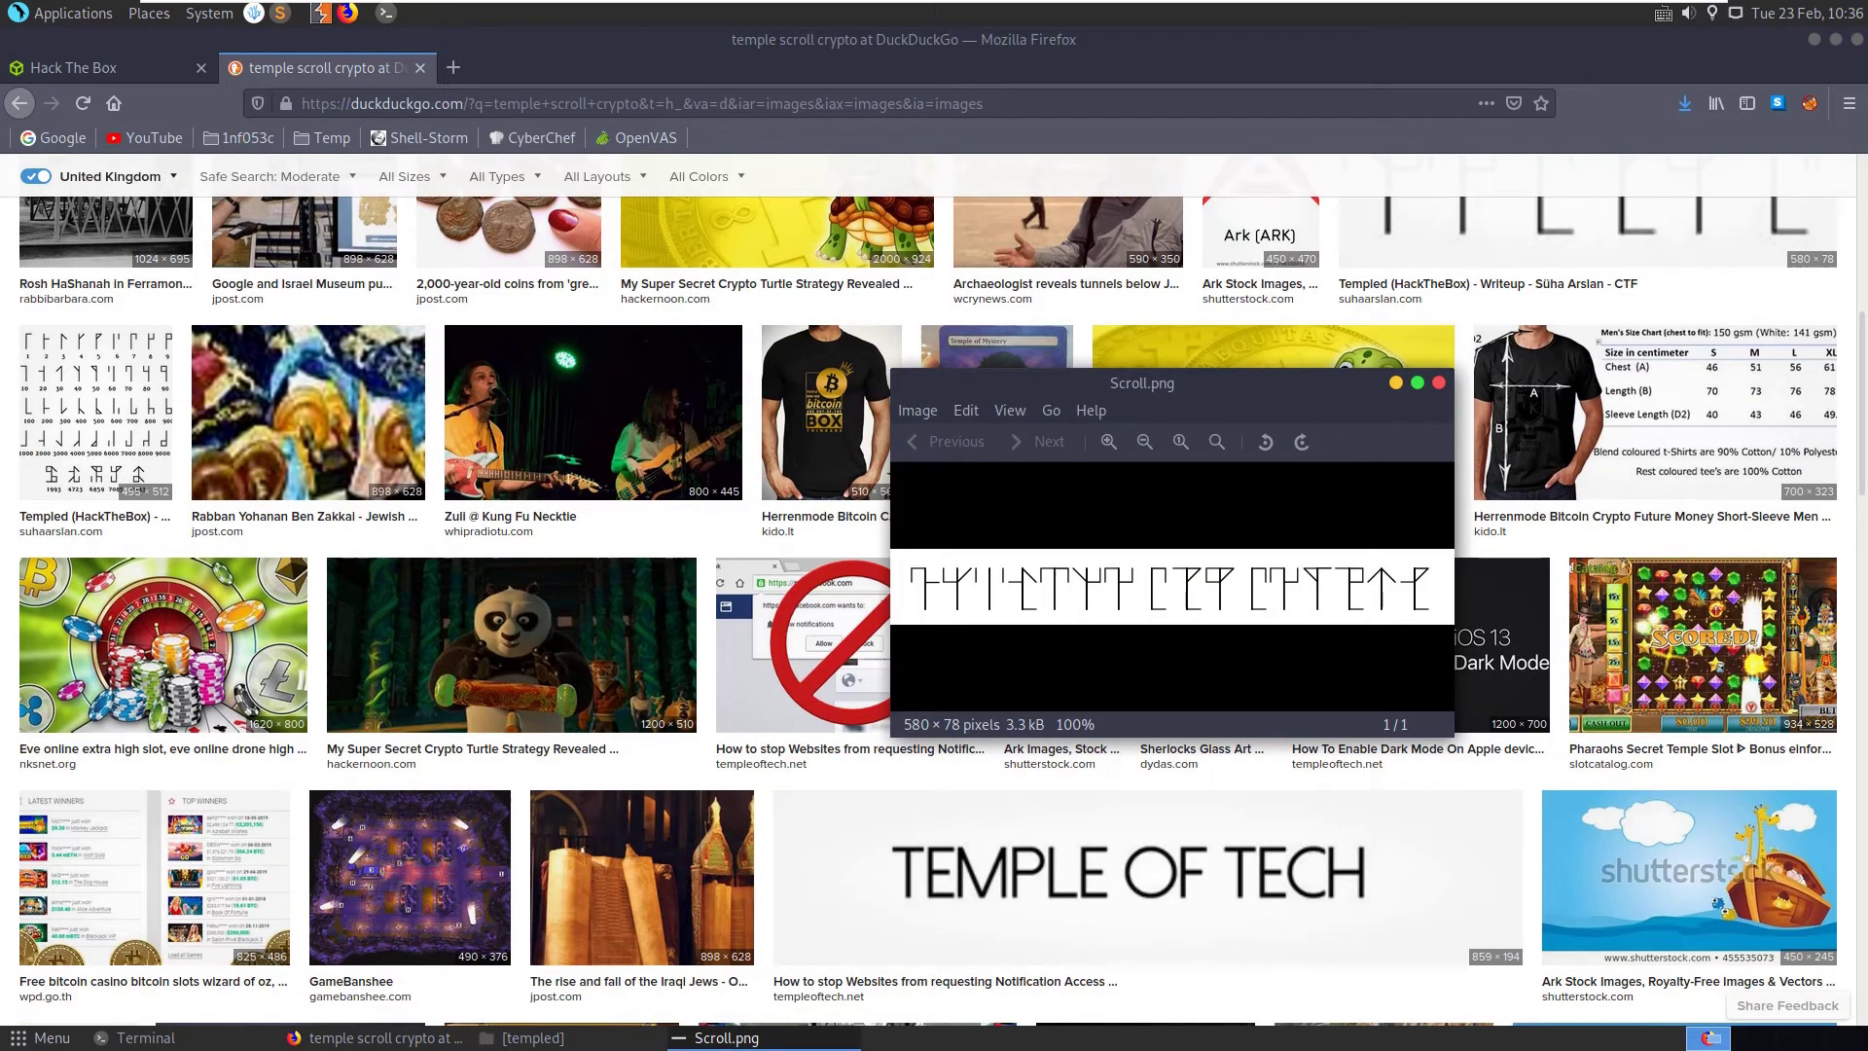
{"action": "left_click", "coordinate": [720, 1037]}
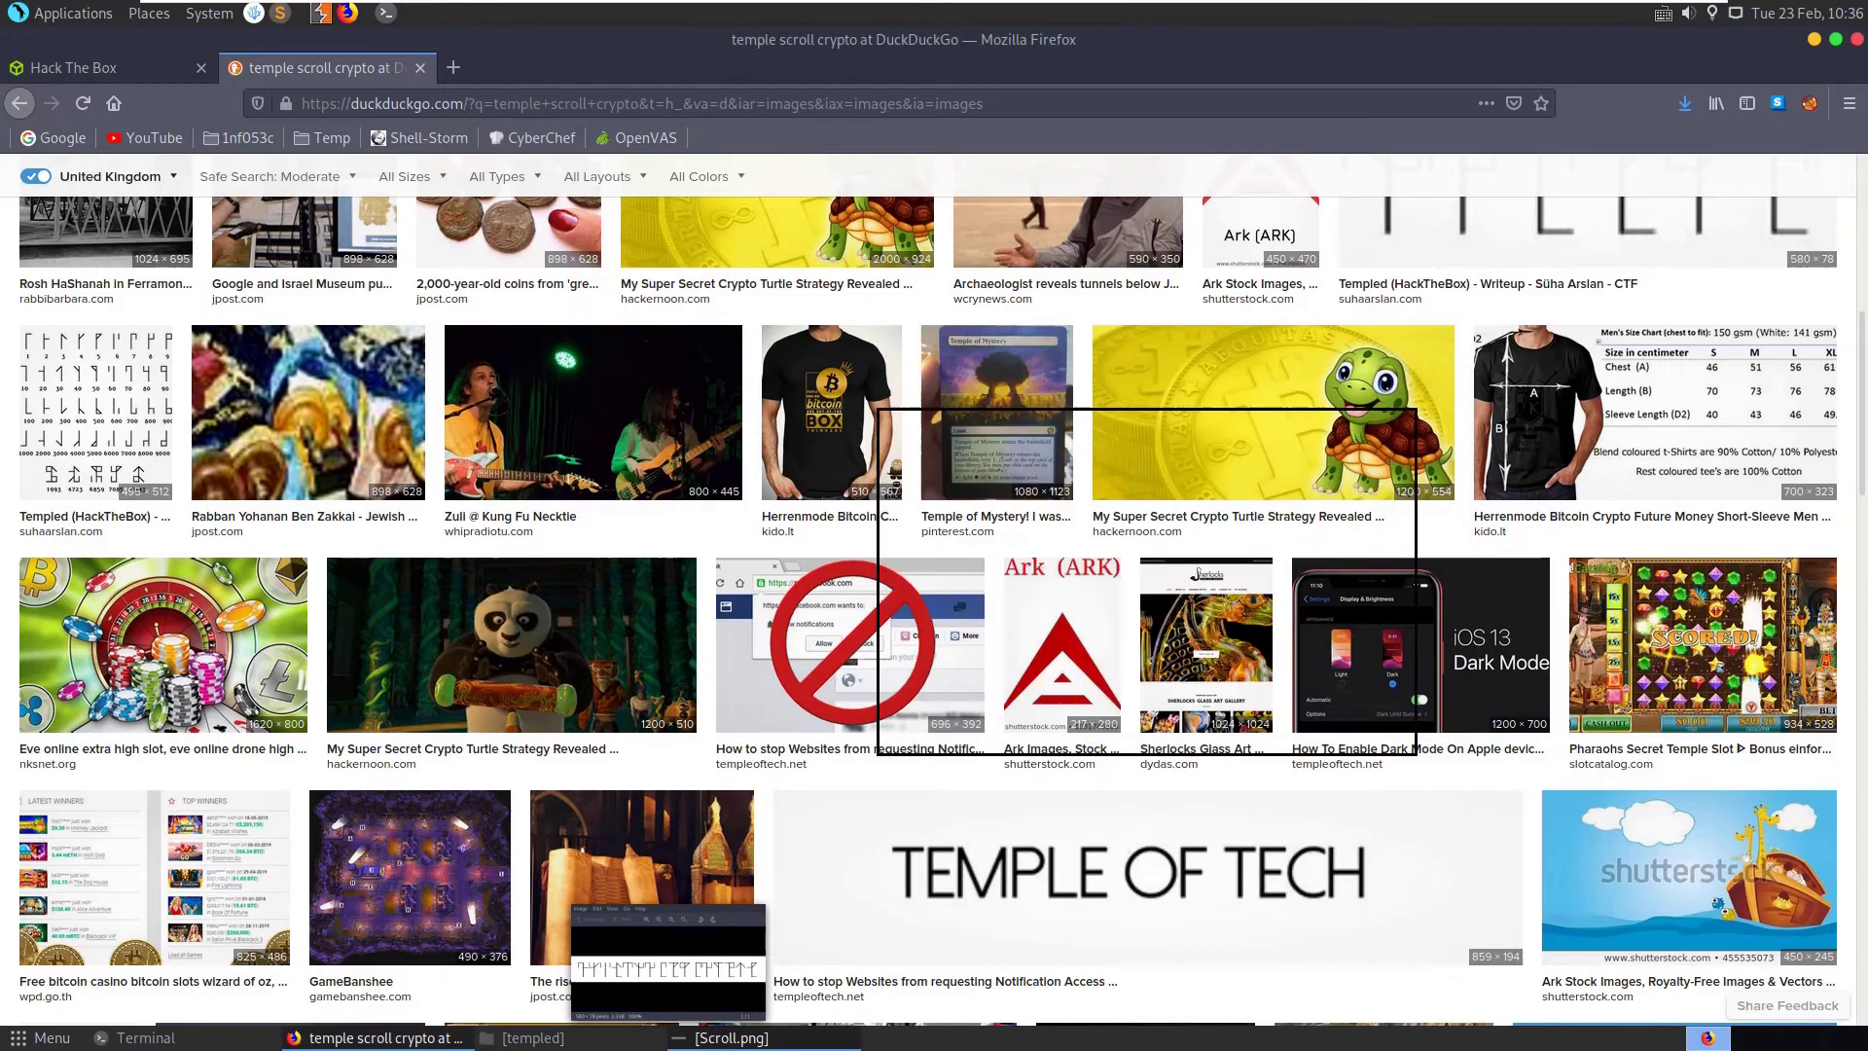
{"action": "scroll", "coordinate": [934, 584], "scroll_direction": "down", "scroll_amount": 2}
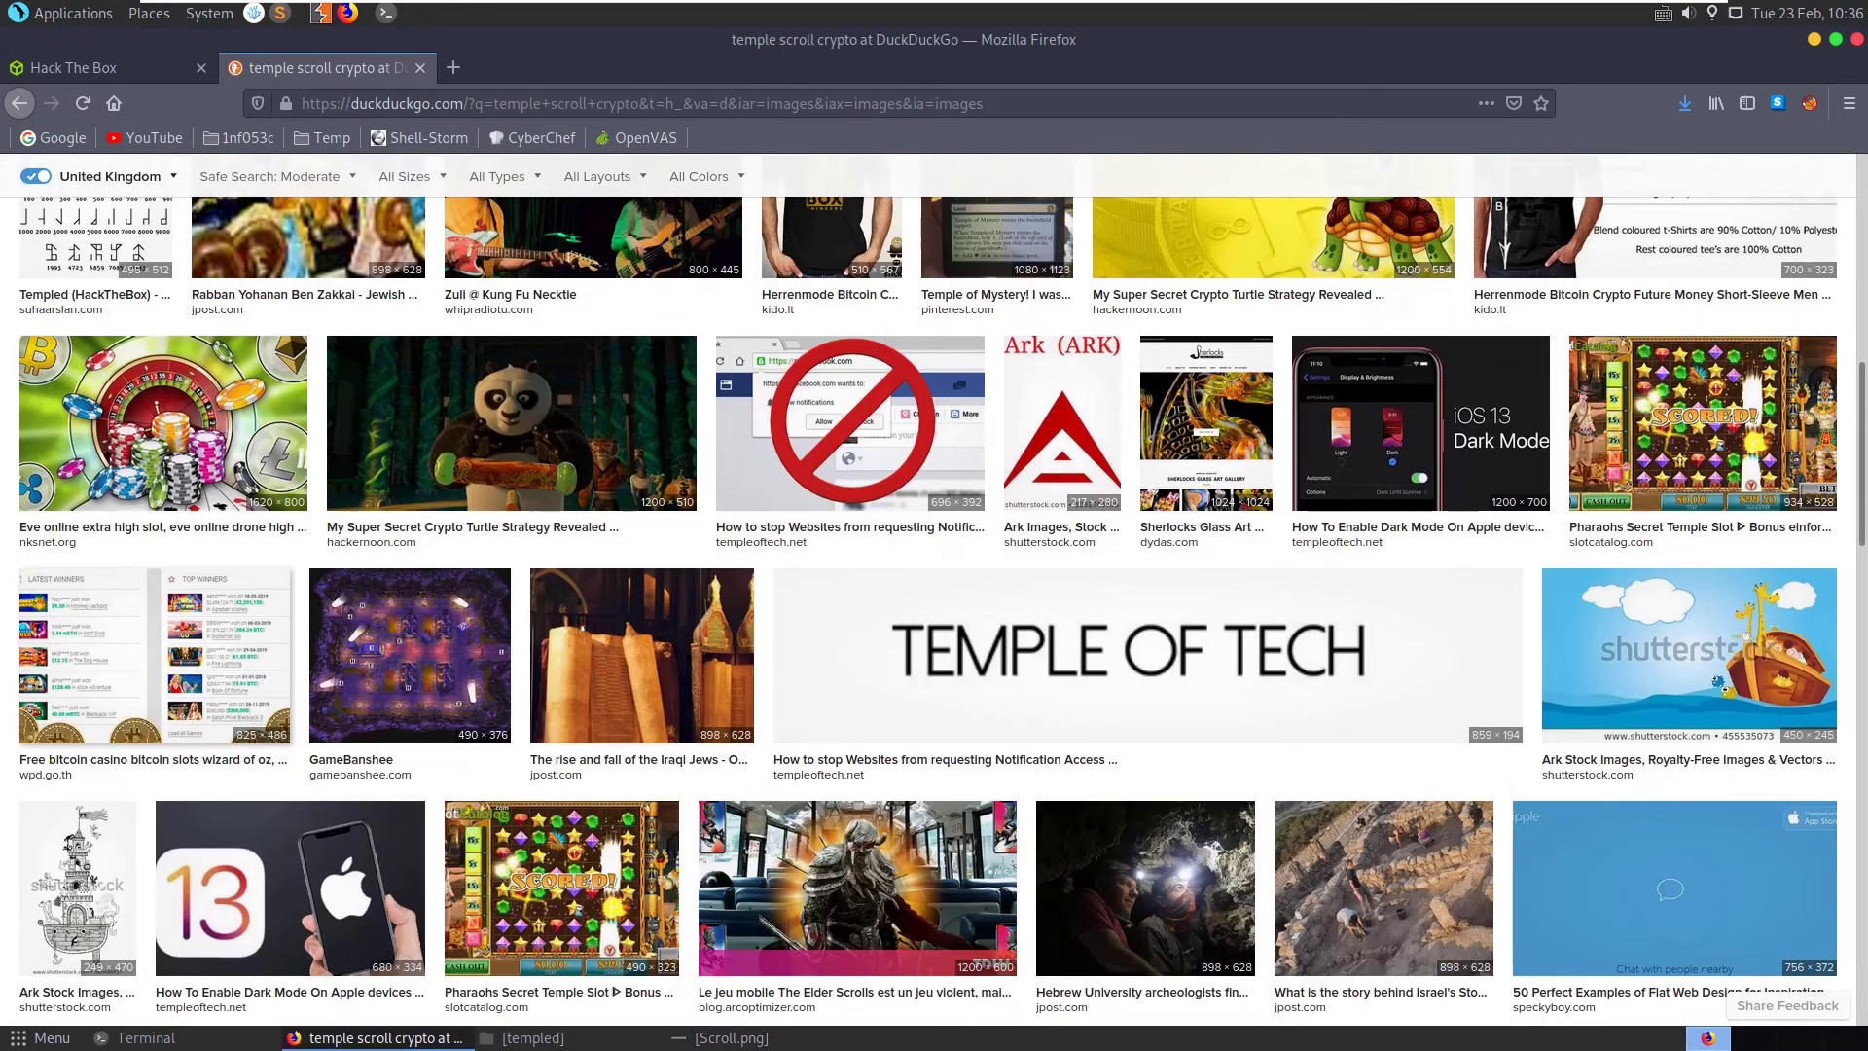
{"action": "scroll", "coordinate": [934, 583], "scroll_direction": "down", "scroll_amount": 9}
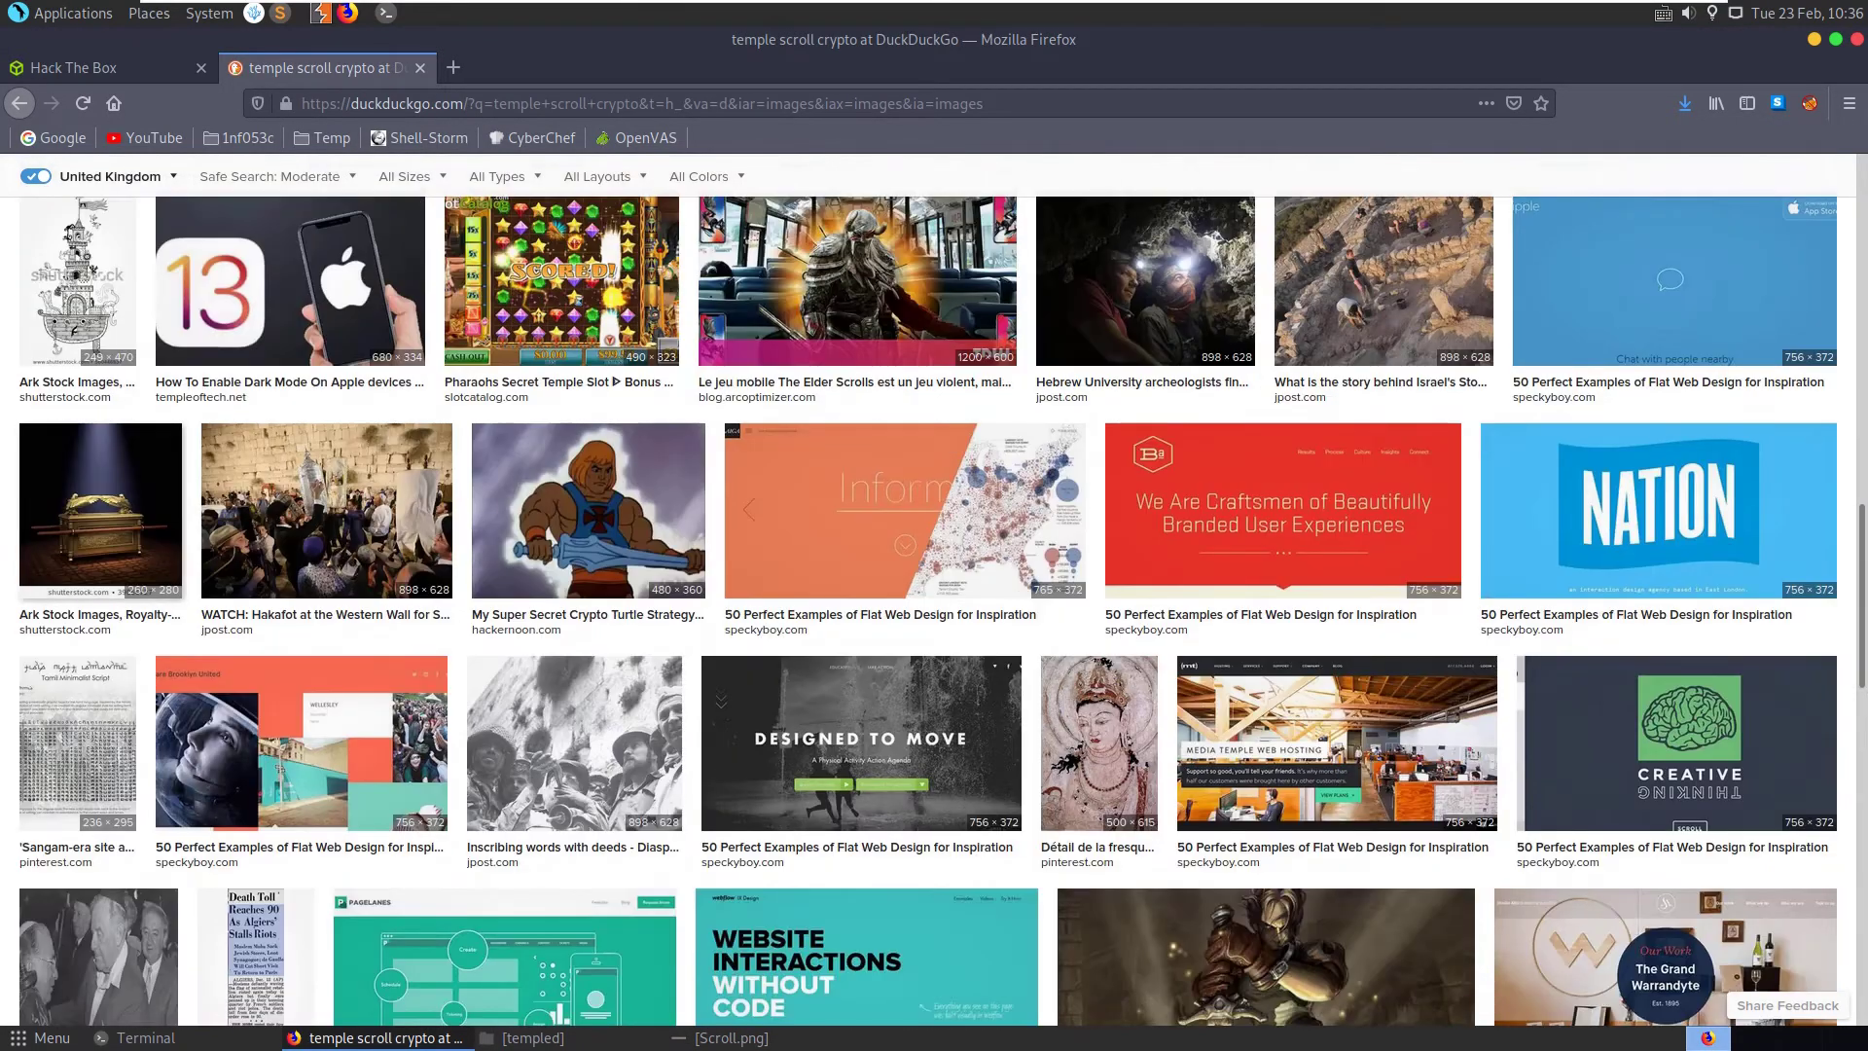
{"action": "scroll", "coordinate": [934, 584], "scroll_direction": "down", "scroll_amount": 2}
{"action": "scroll", "coordinate": [934, 584], "scroll_direction": "up", "scroll_amount": 10}
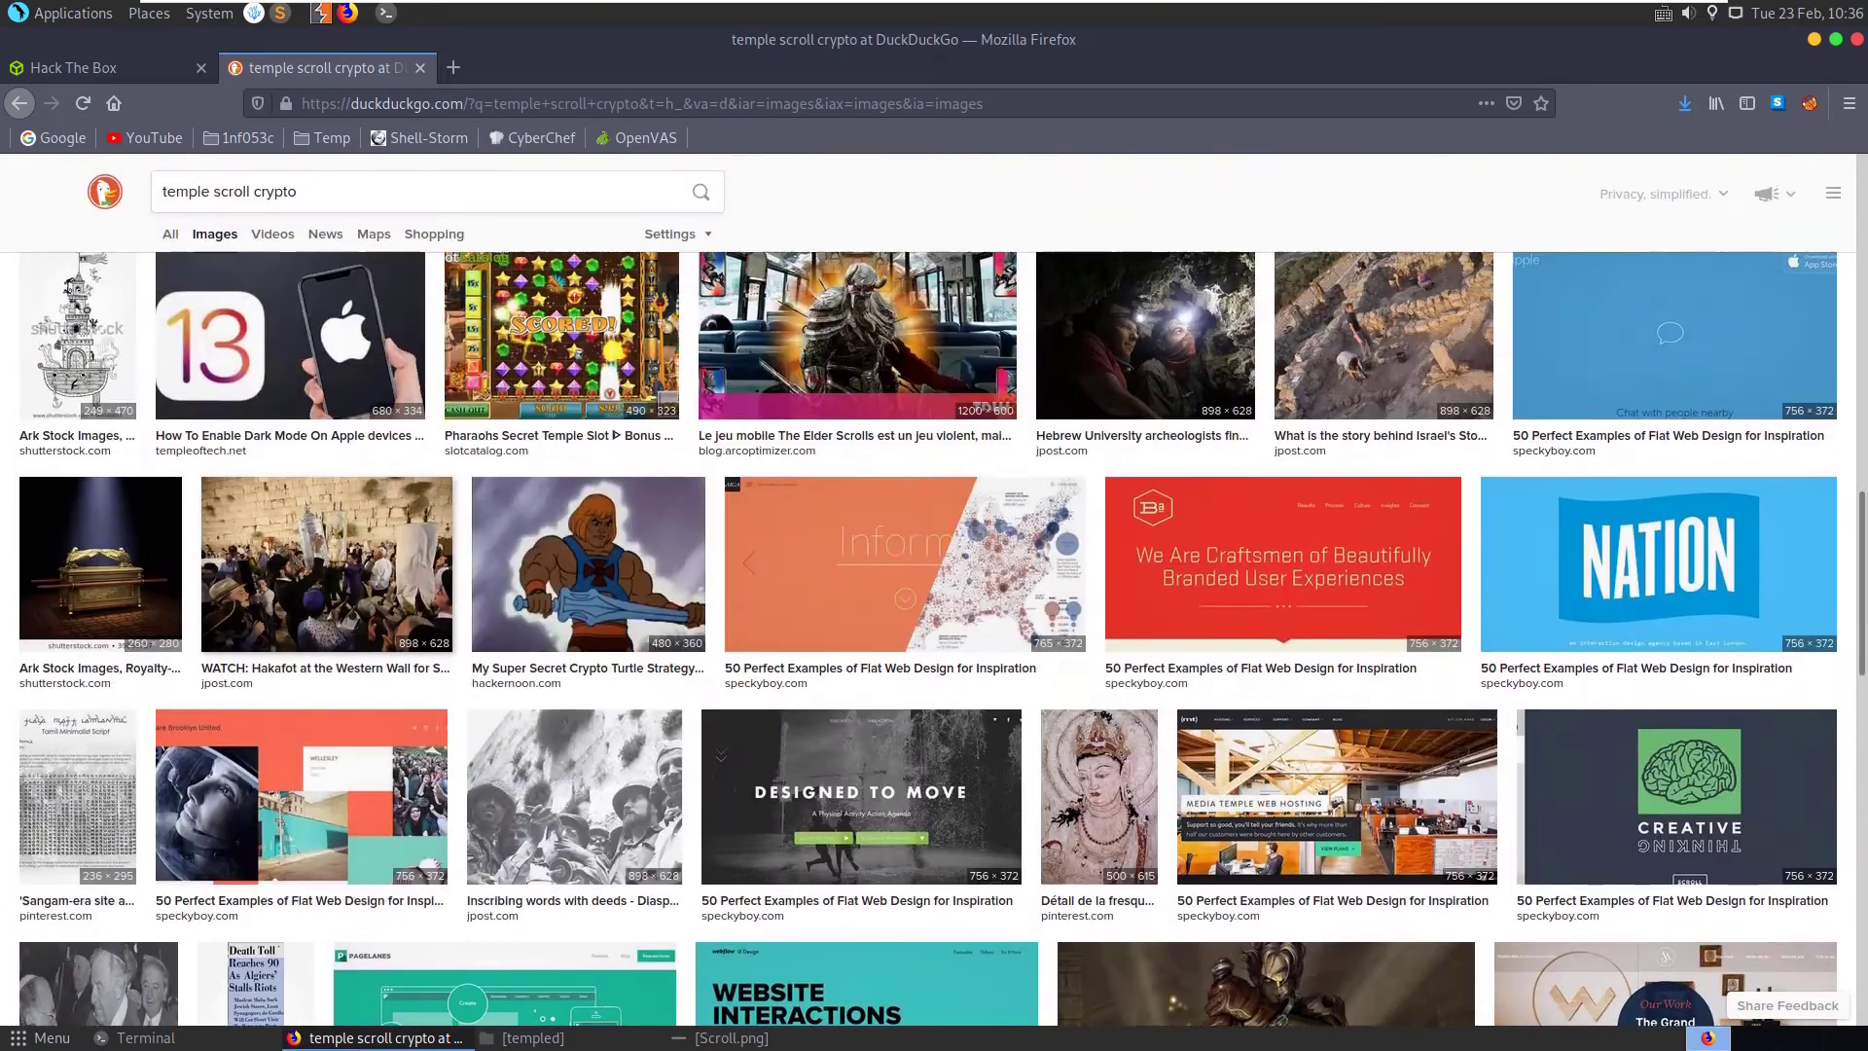
{"action": "scroll", "coordinate": [934, 632], "scroll_direction": "up", "scroll_amount": 7}
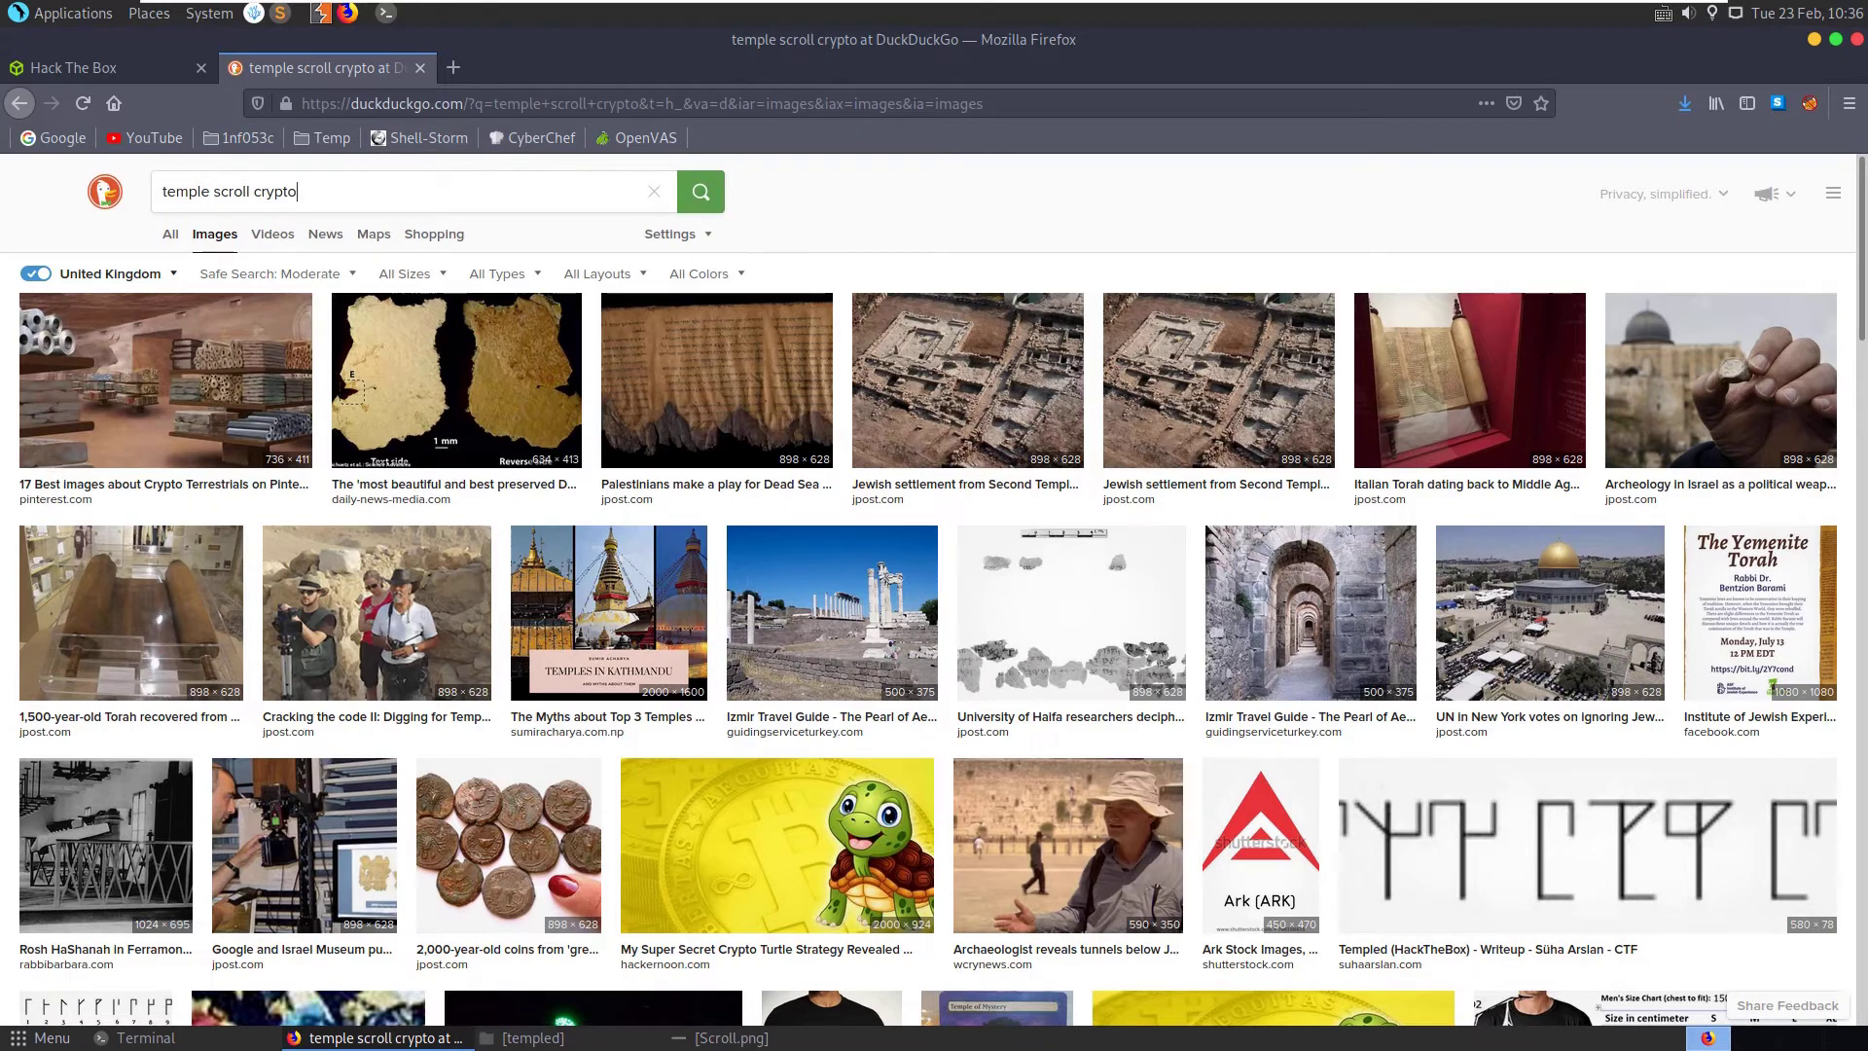
Open the Temple Scroll Wikipedia result in a background tab, skim it, then close it
{"action": "left_click", "coordinate": [170, 235]}
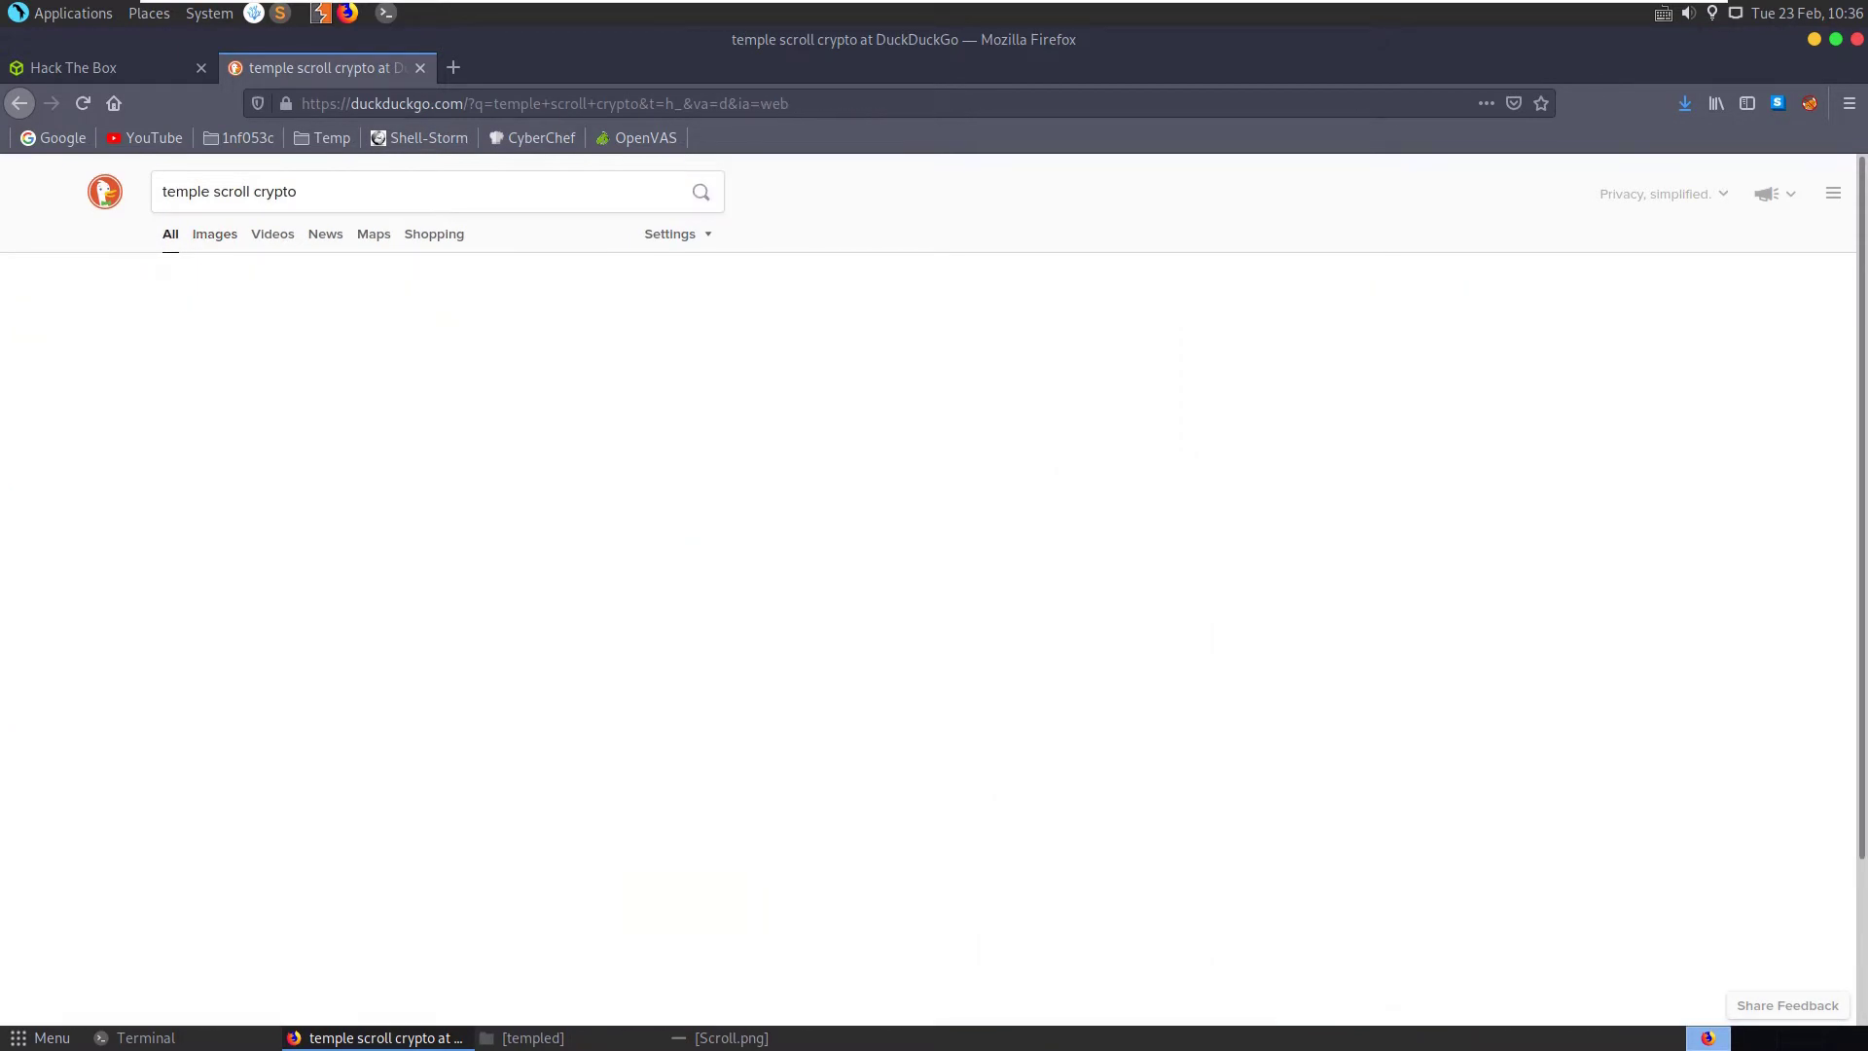
{"action": "scroll", "coordinate": [437, 545], "scroll_direction": "down", "scroll_amount": 3}
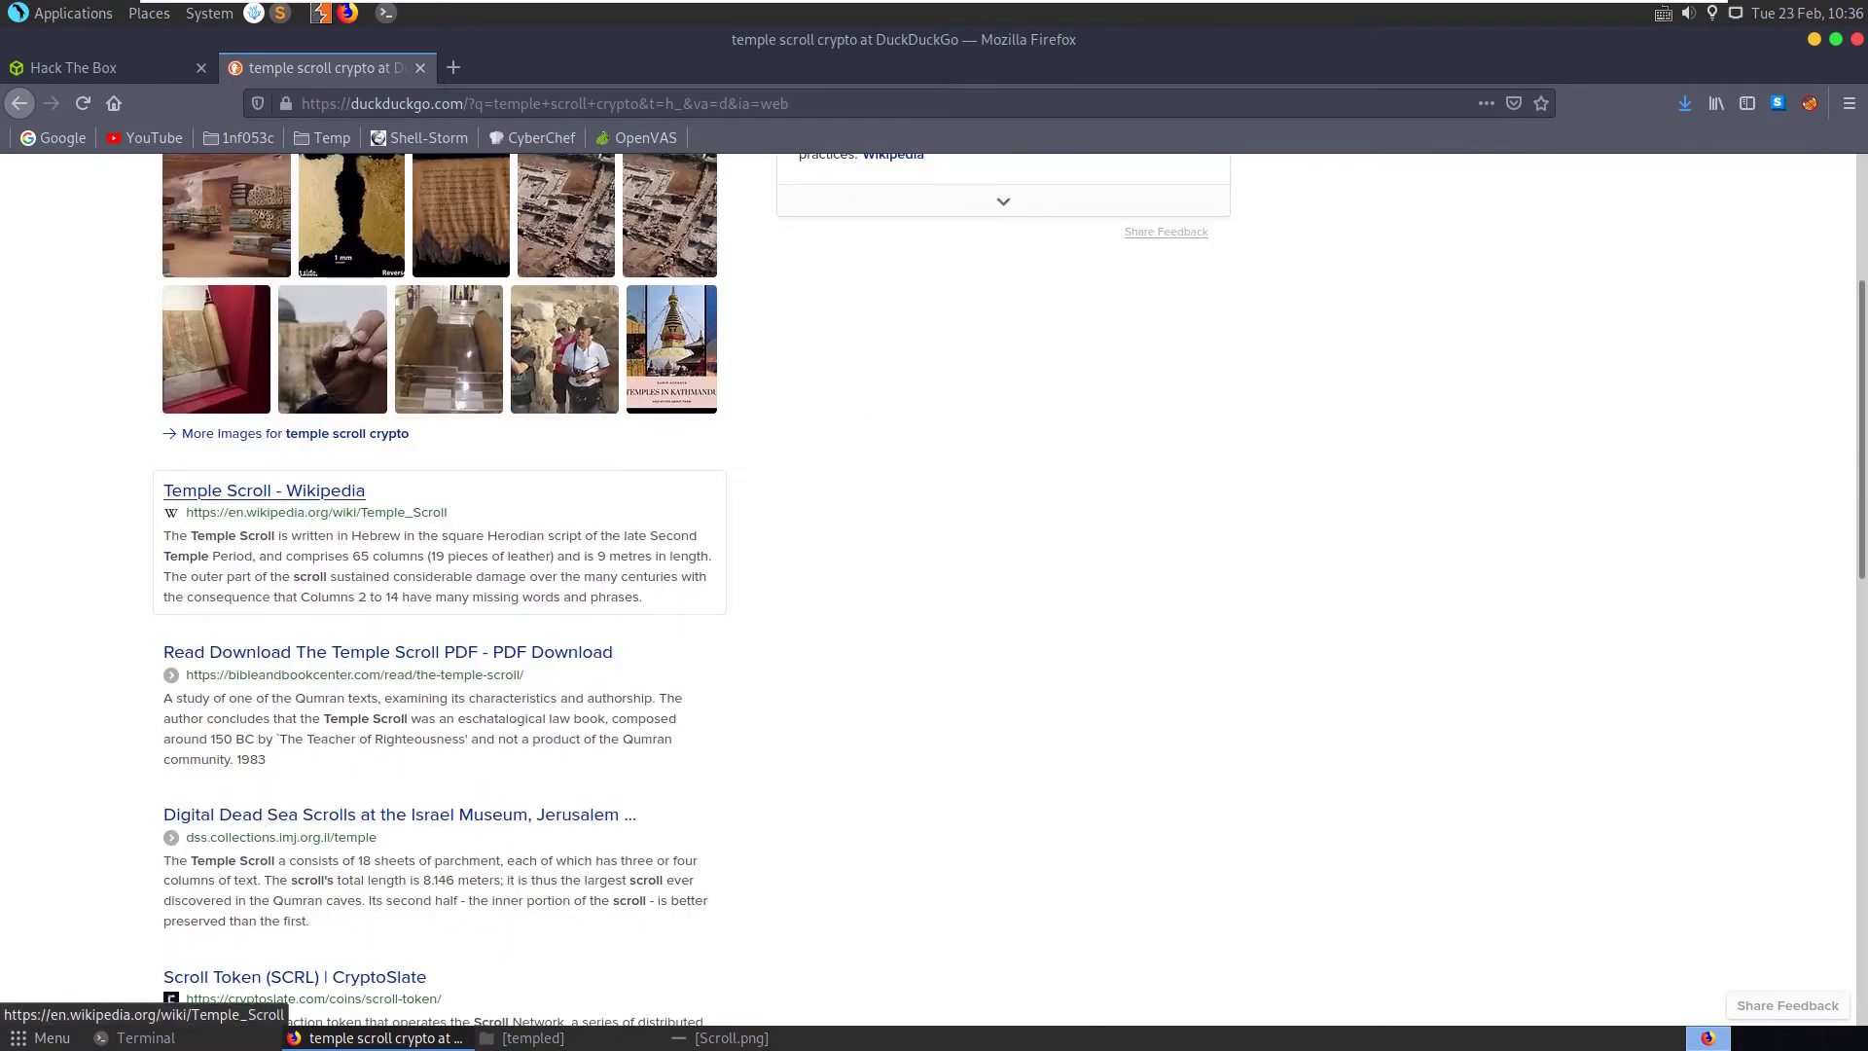
{"action": "middle_click", "coordinate": [263, 490]}
{"action": "scroll", "coordinate": [292, 486], "scroll_direction": "down", "scroll_amount": 3}
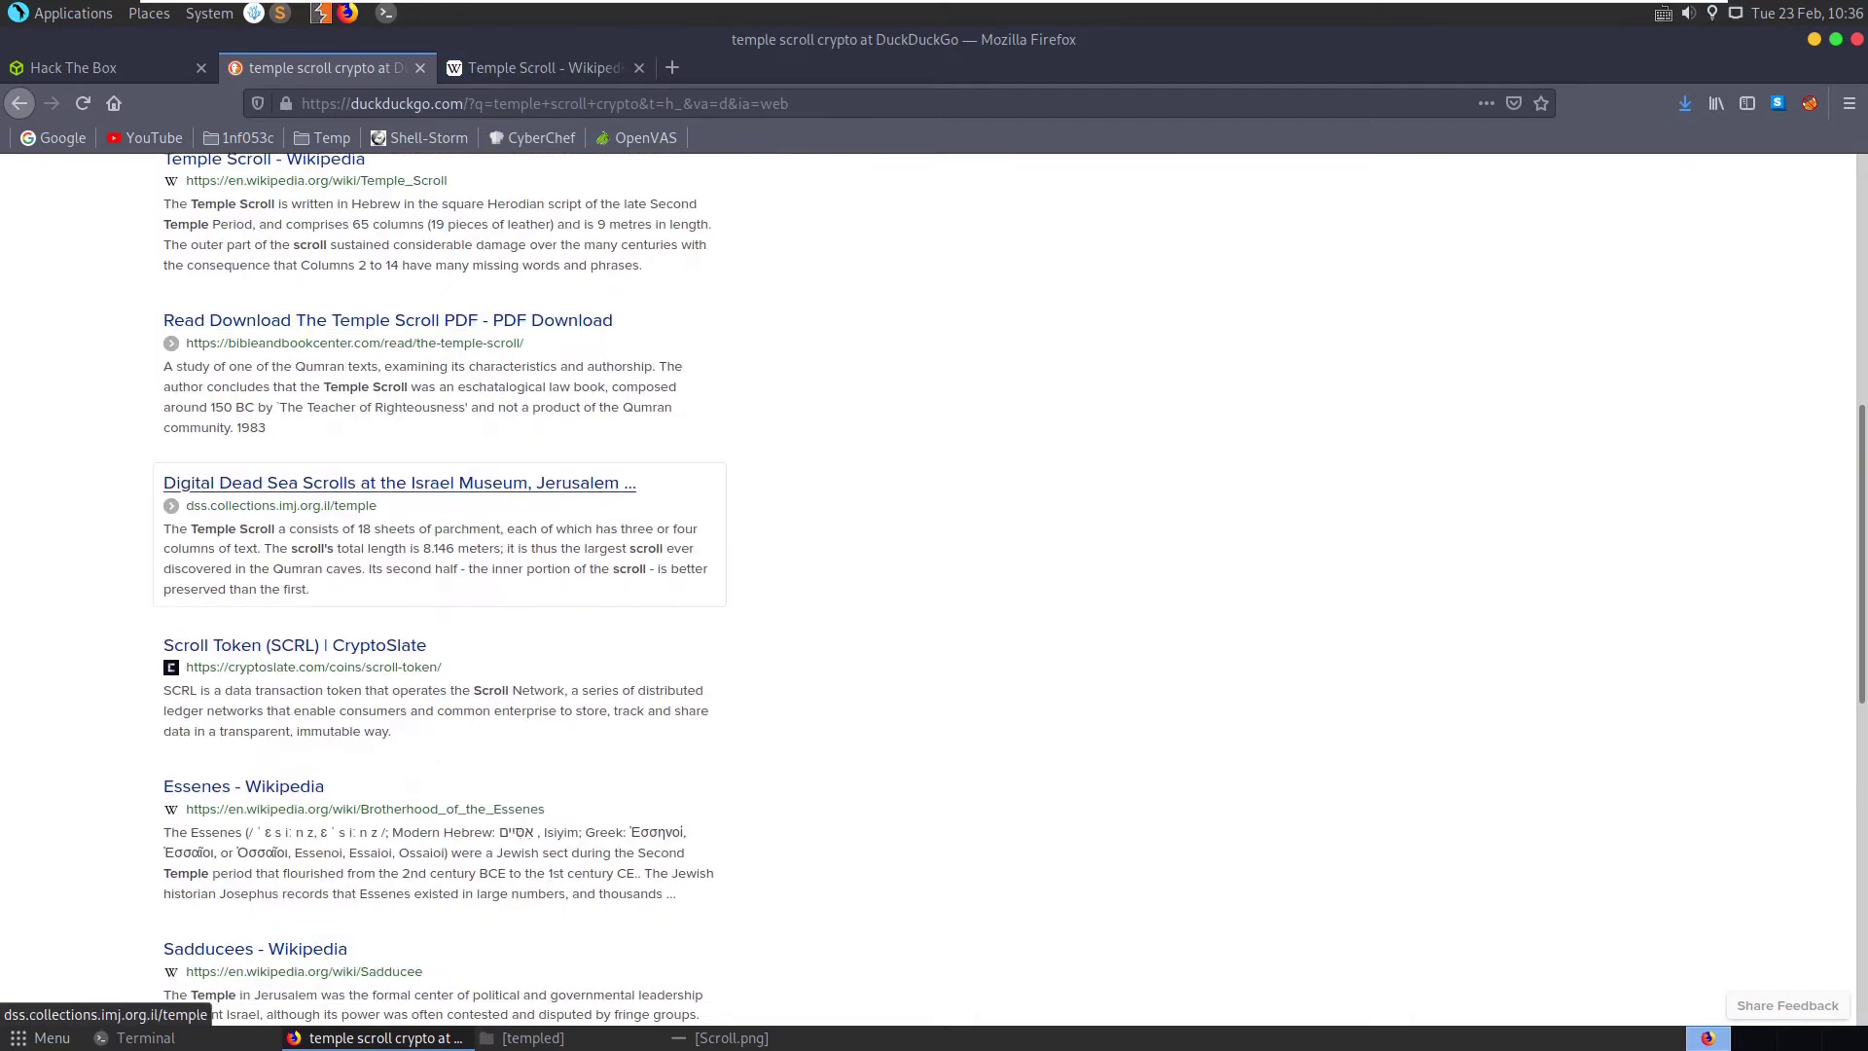
{"action": "scroll", "coordinate": [438, 545], "scroll_direction": "down", "scroll_amount": 5}
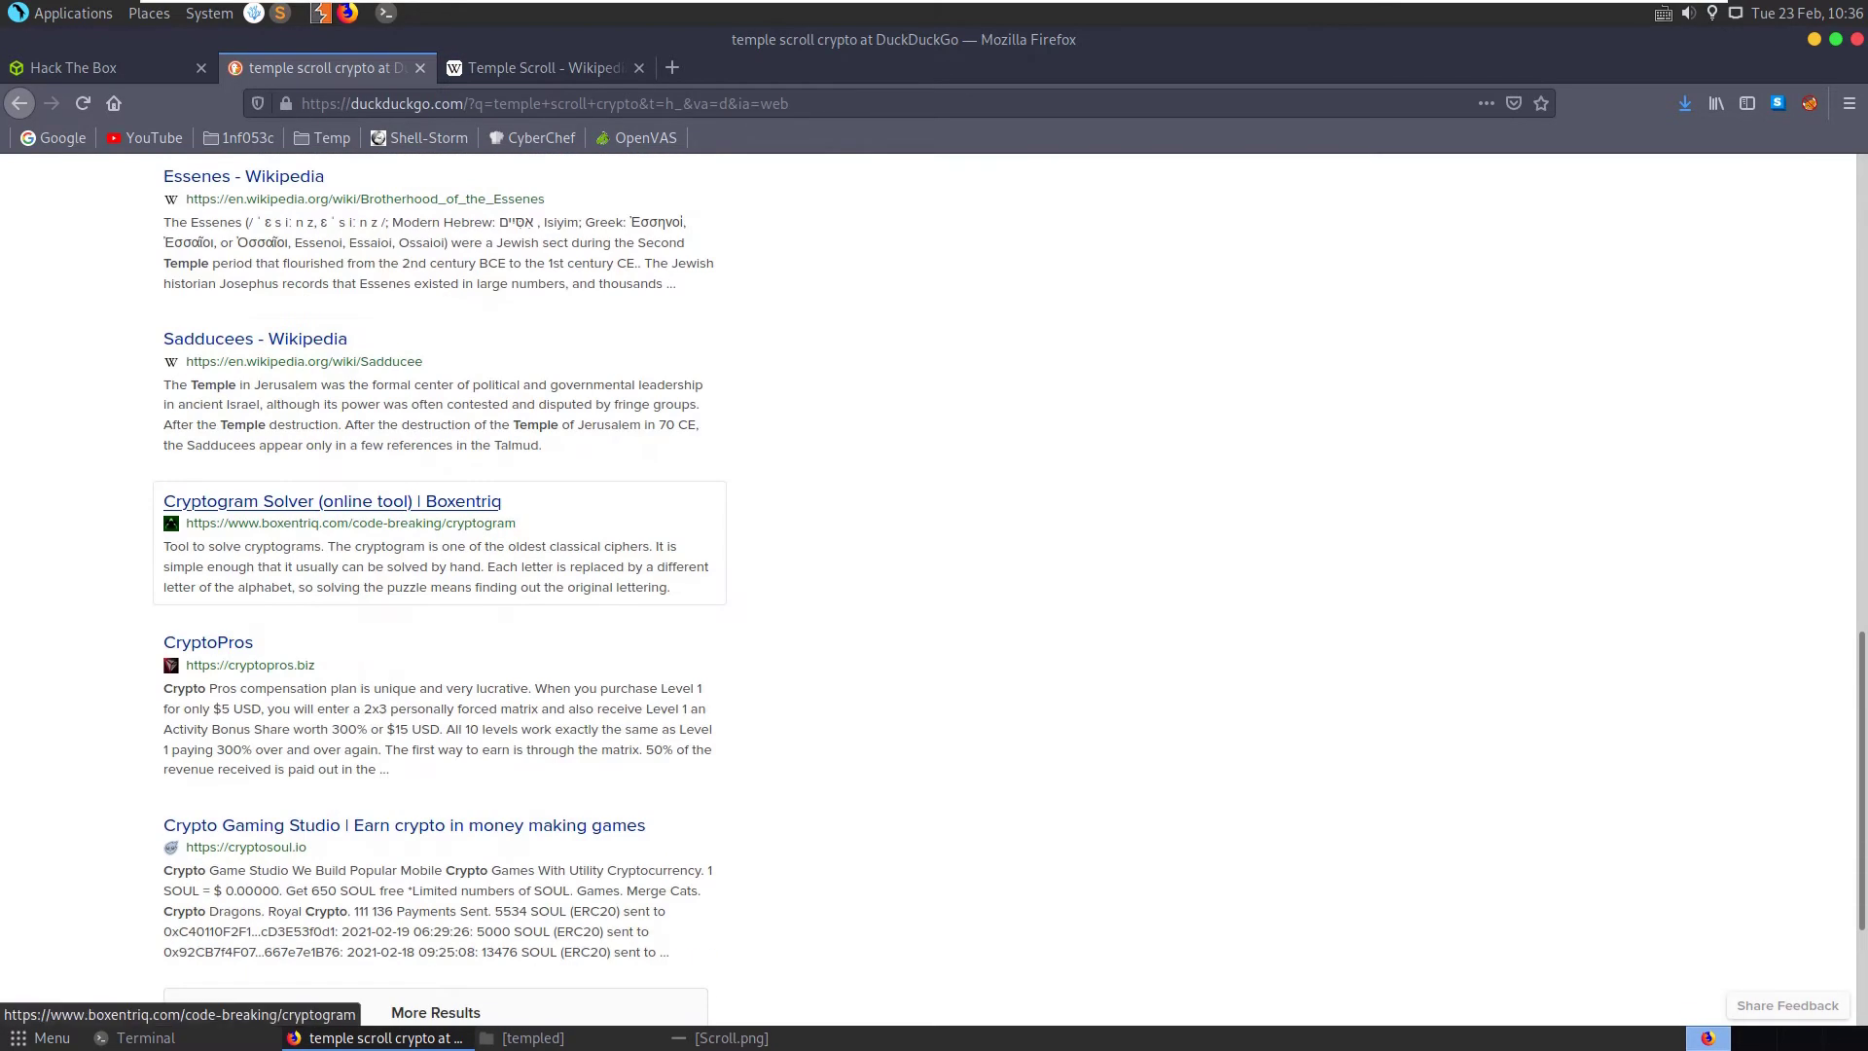
{"action": "scroll", "coordinate": [438, 584], "scroll_direction": "up", "scroll_amount": 10}
{"action": "key", "text": "ctrl+Tab"}
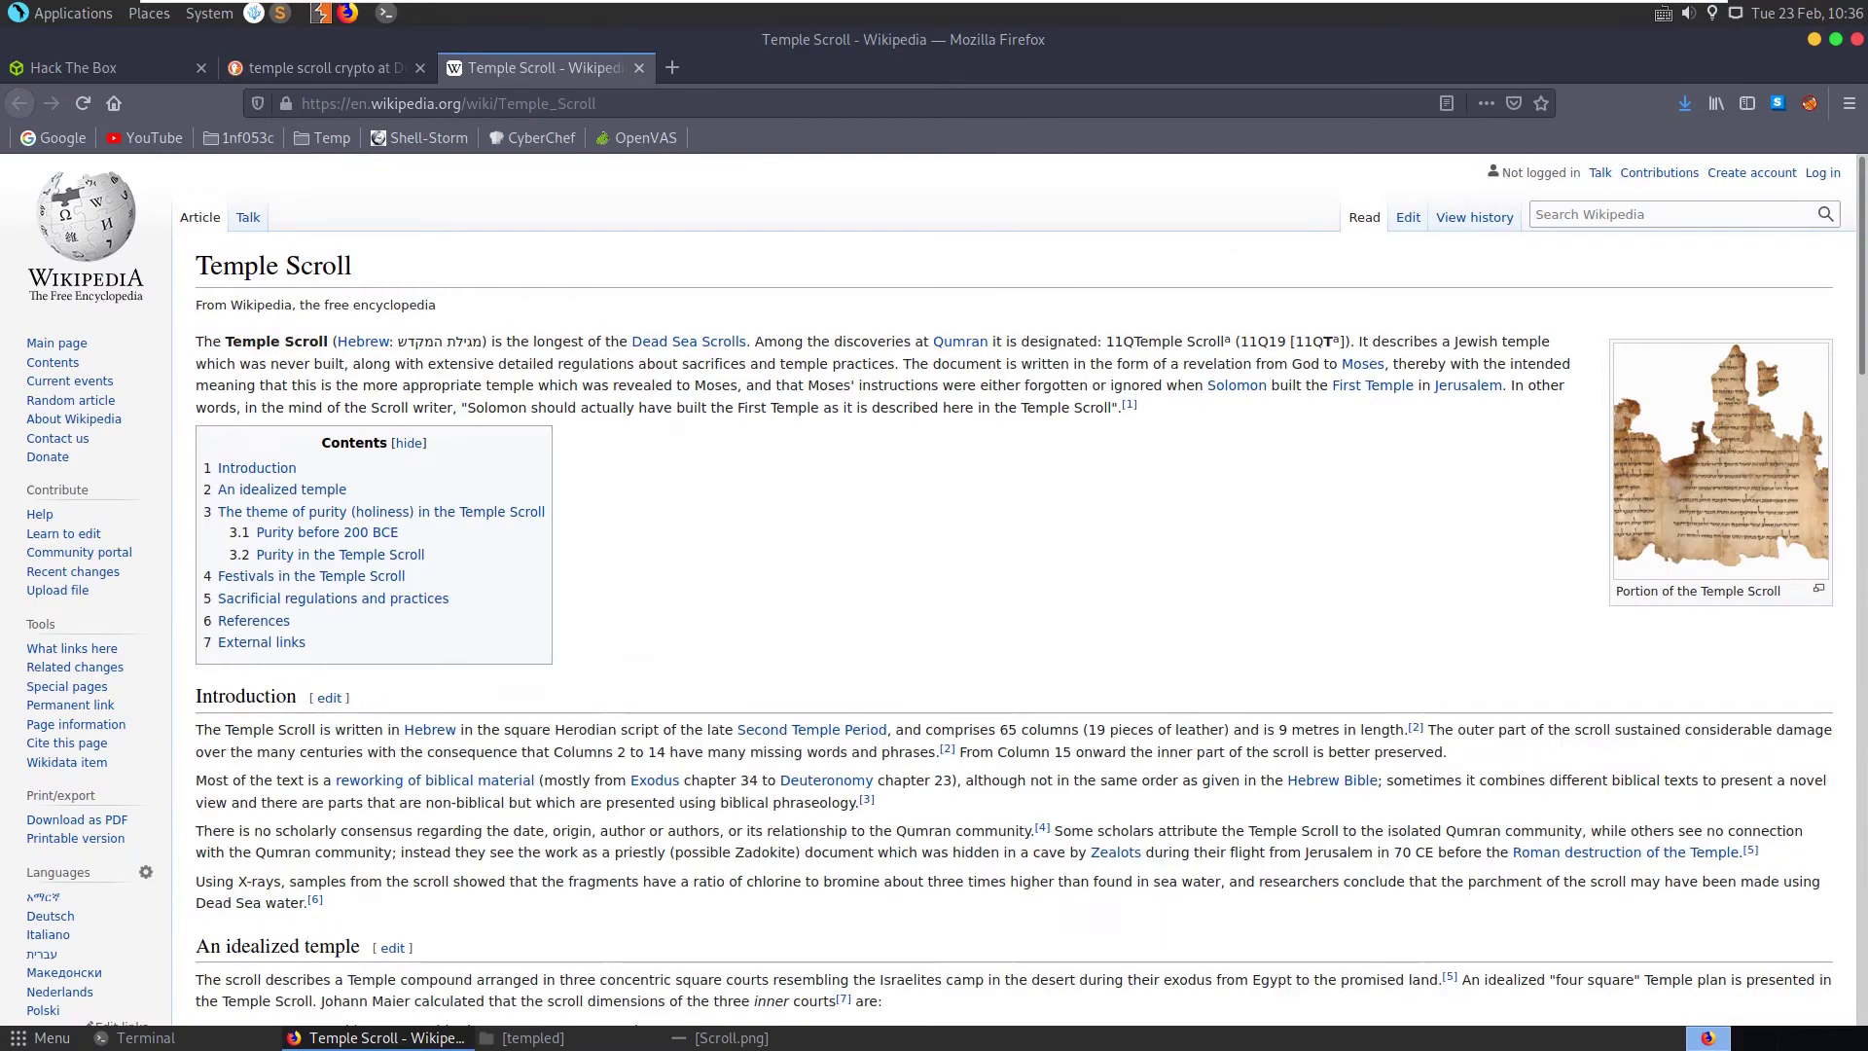
{"action": "scroll", "coordinate": [934, 584], "scroll_direction": "down", "scroll_amount": 20}
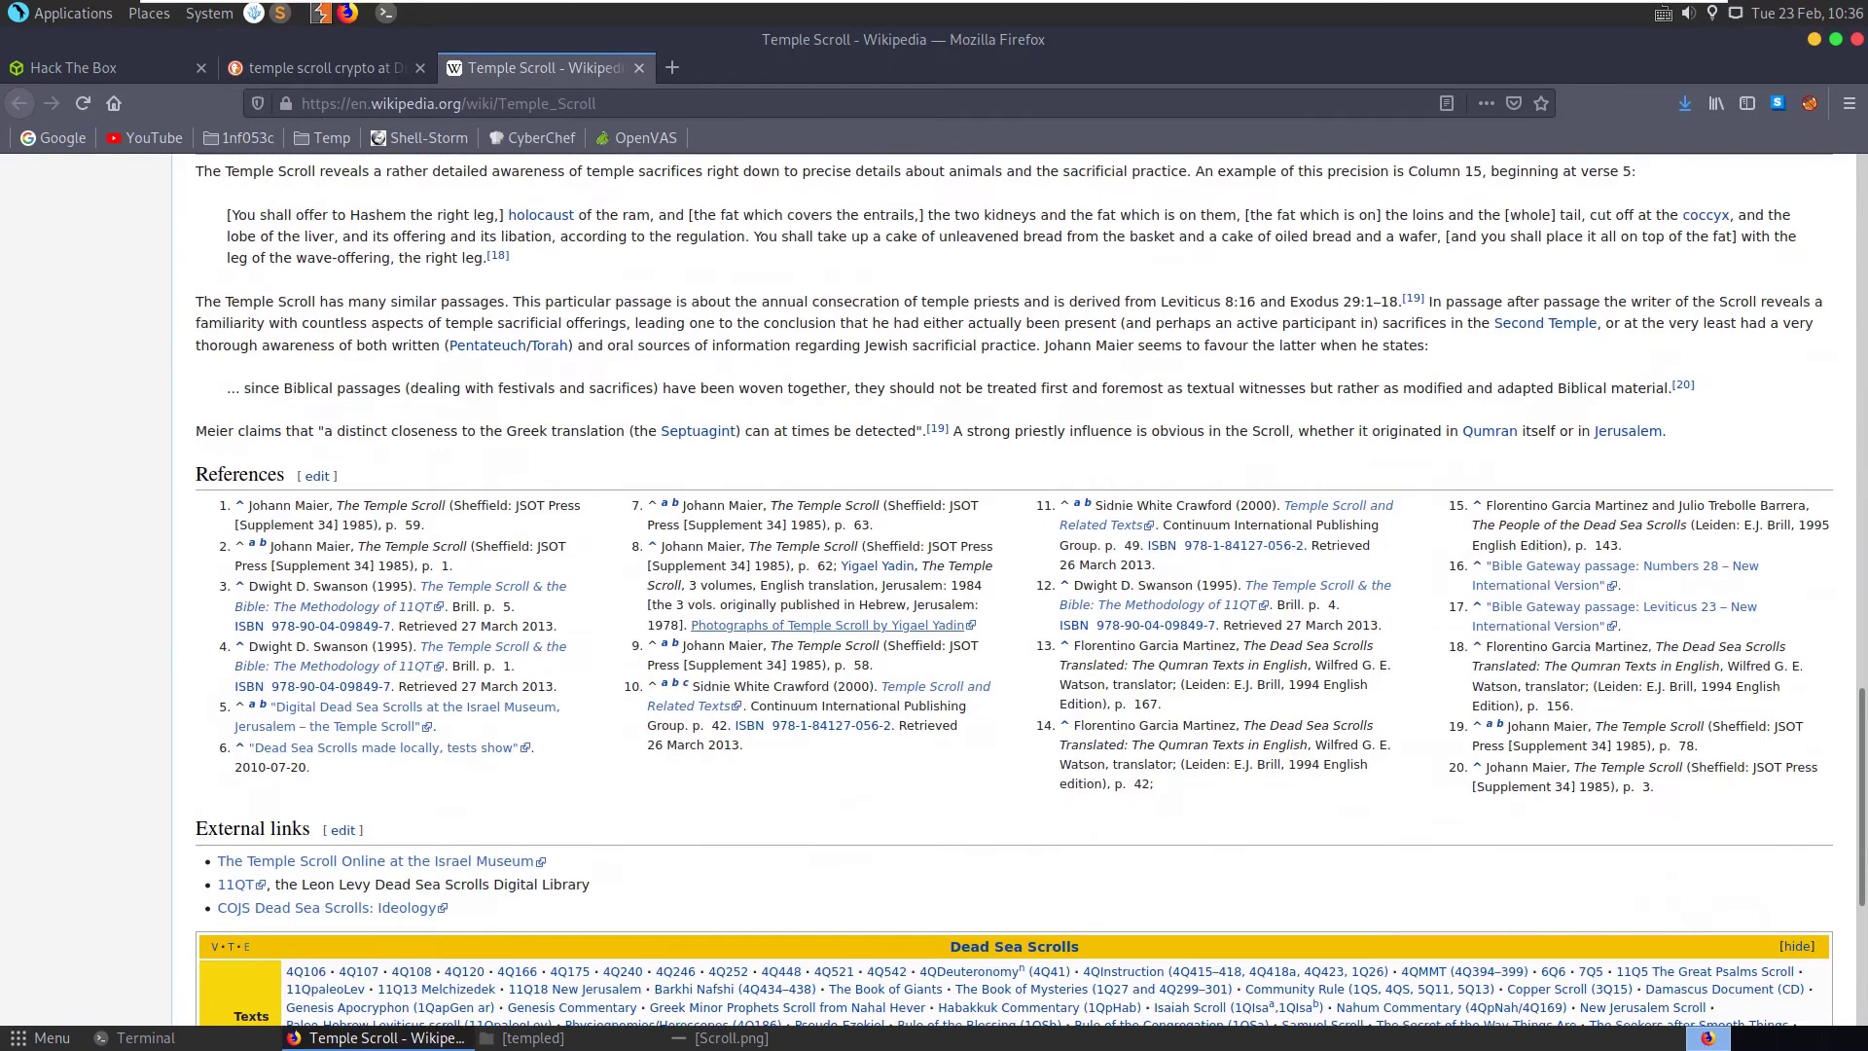
{"action": "scroll", "coordinate": [934, 584], "scroll_direction": "down", "scroll_amount": 4}
{"action": "left_click", "coordinate": [639, 67]}
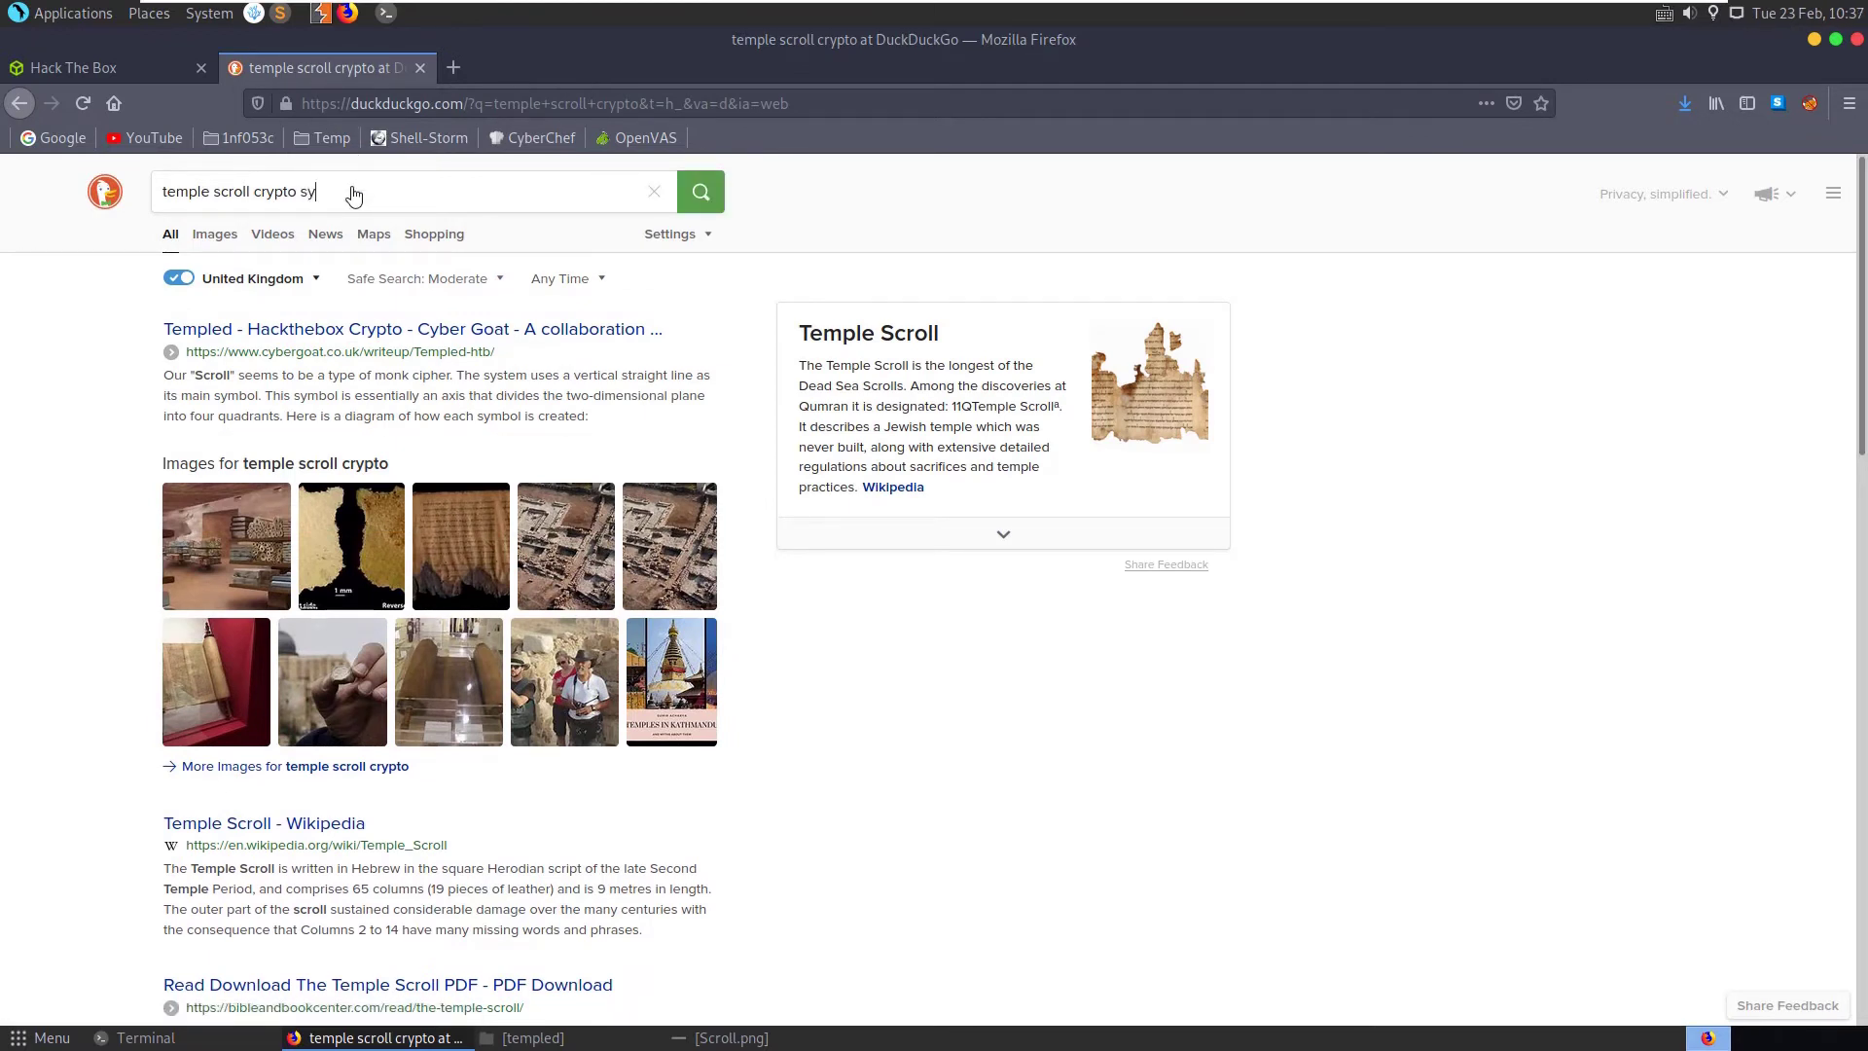
Search 'temple scroll crypto symbols', then narrow it to 'temple crypto symbols' to surface Pigpen cipher
{"action": "key", "text": "Return"}
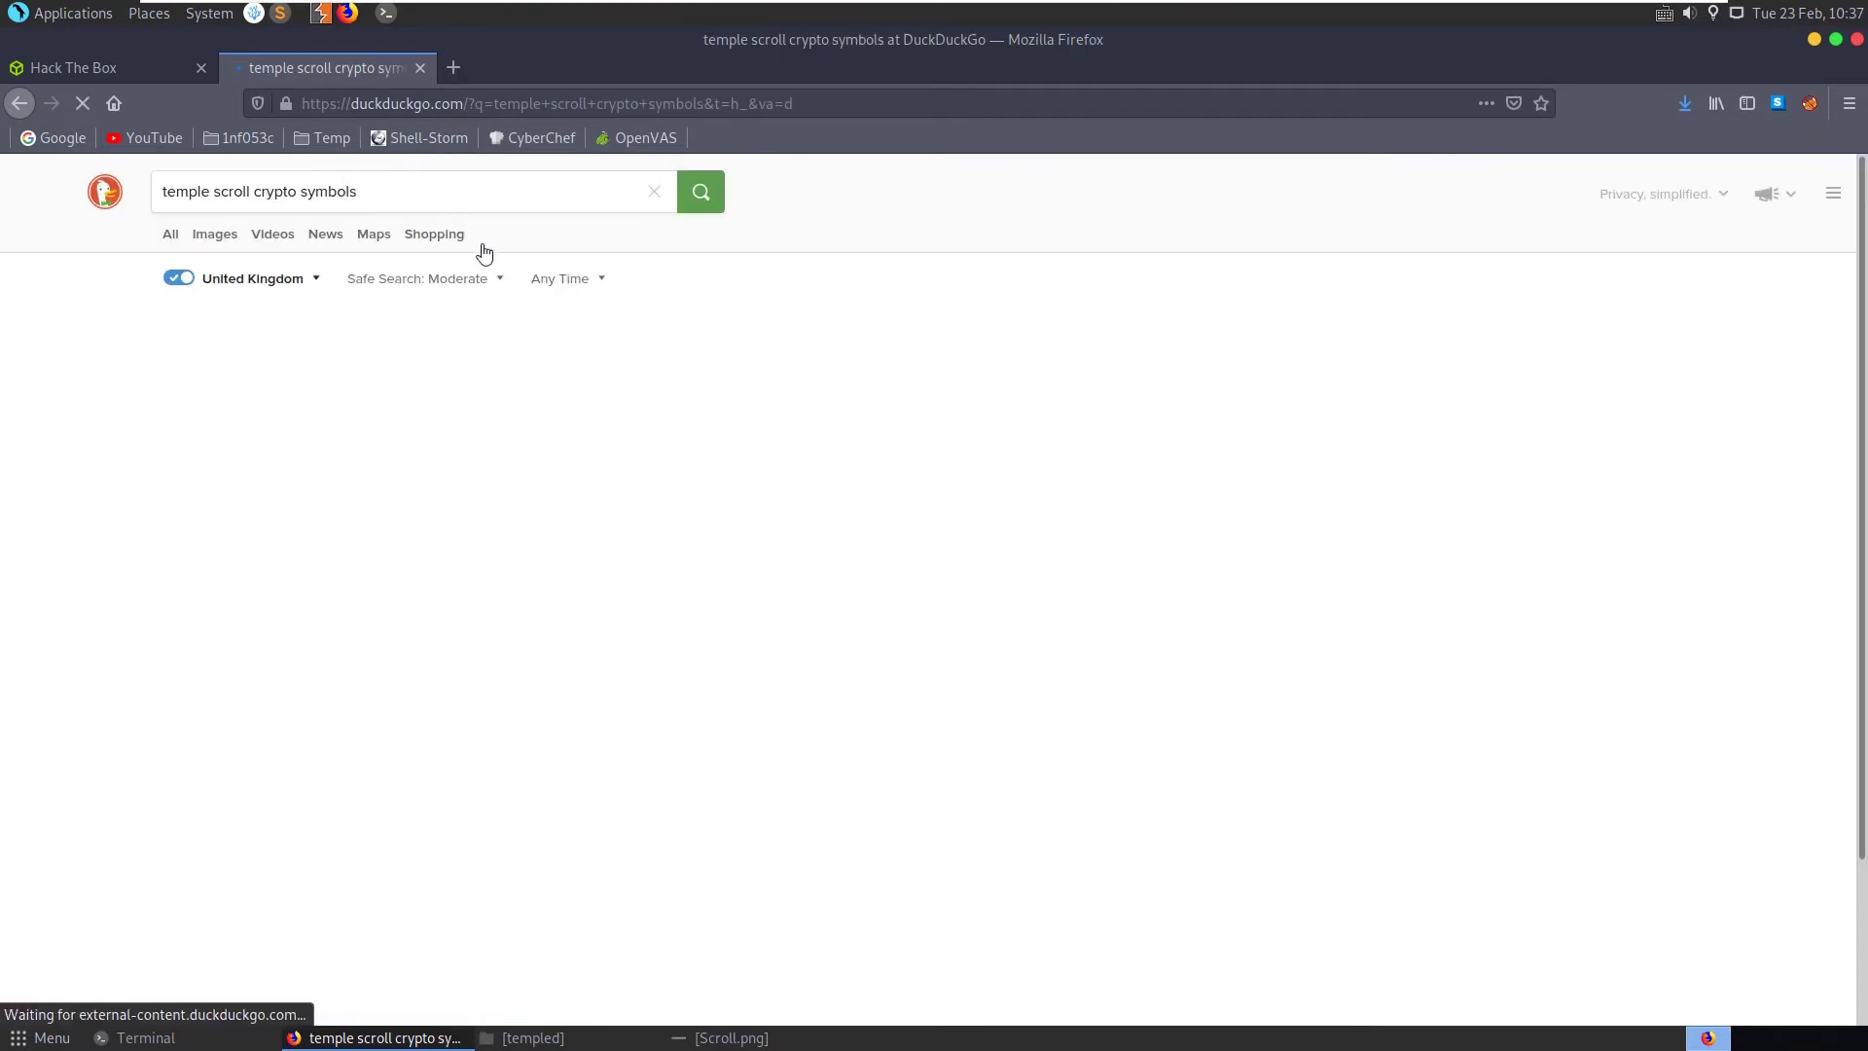
{"action": "scroll", "coordinate": [829, 564], "scroll_direction": "down", "scroll_amount": 8}
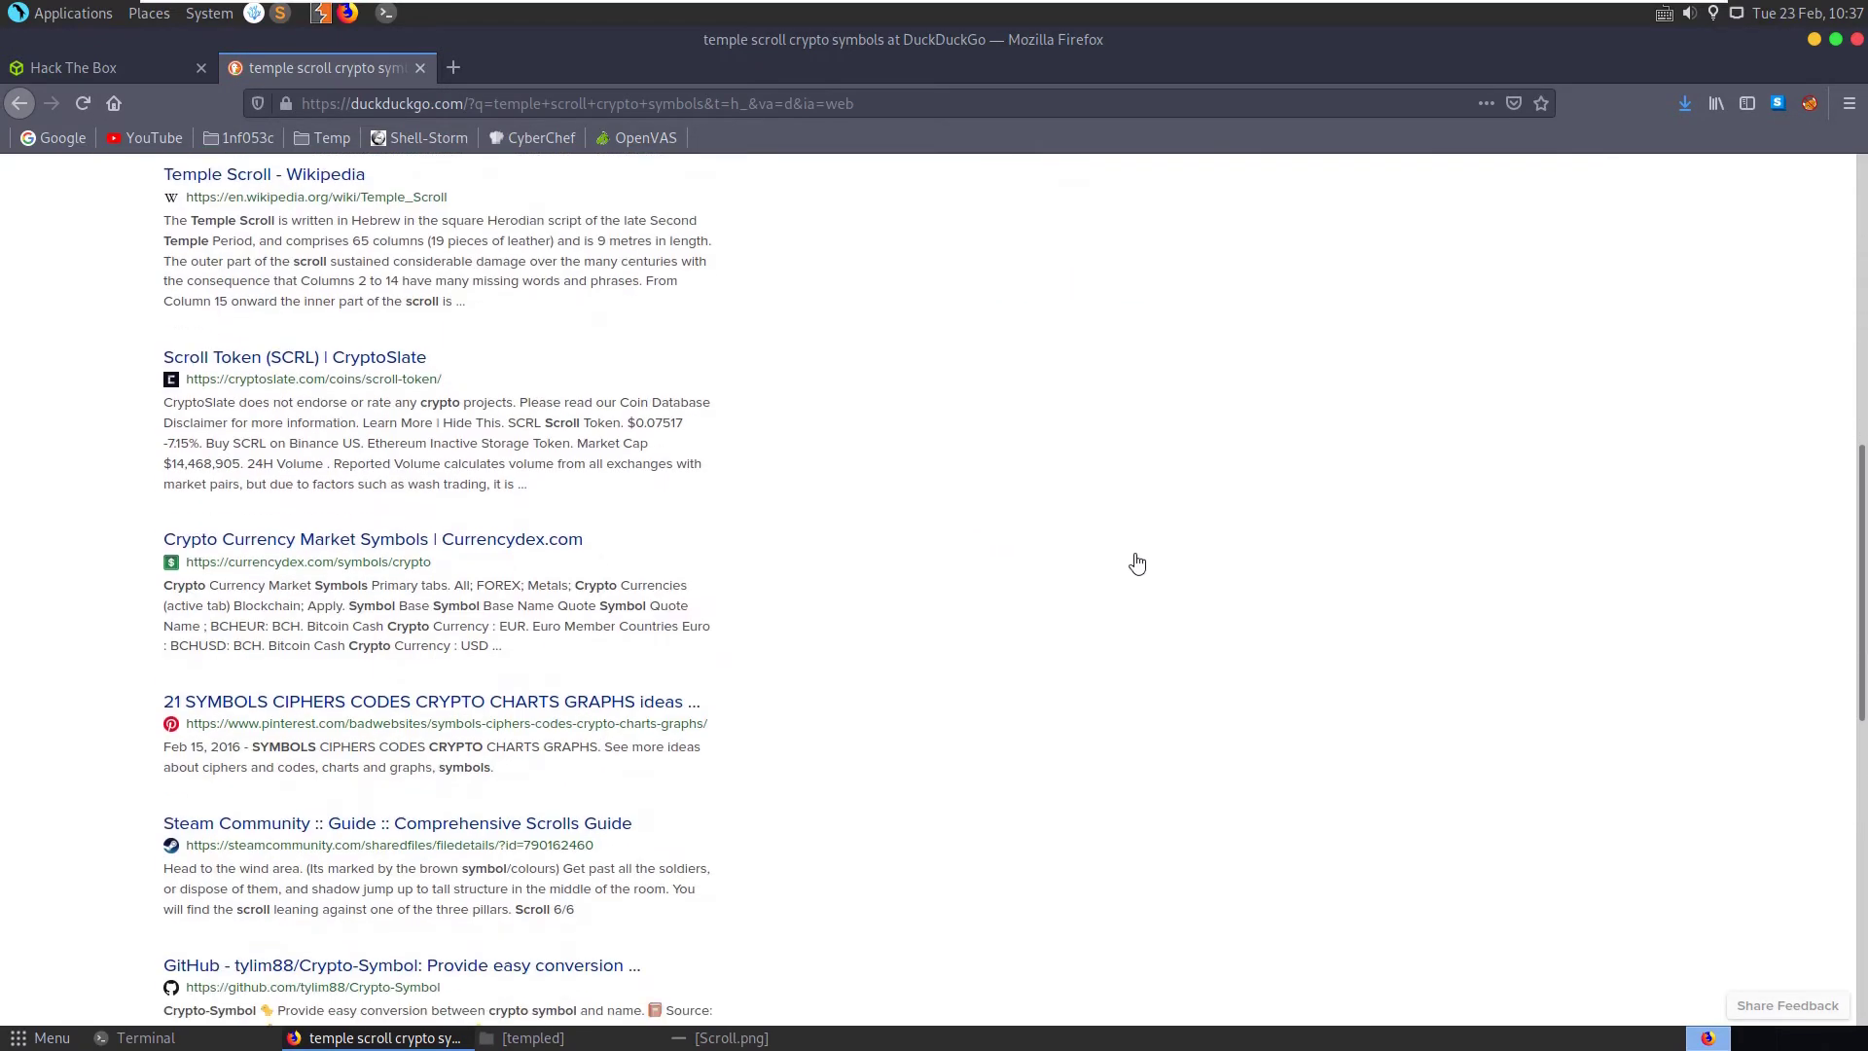
{"action": "scroll", "coordinate": [973, 496], "scroll_direction": "up", "scroll_amount": 8}
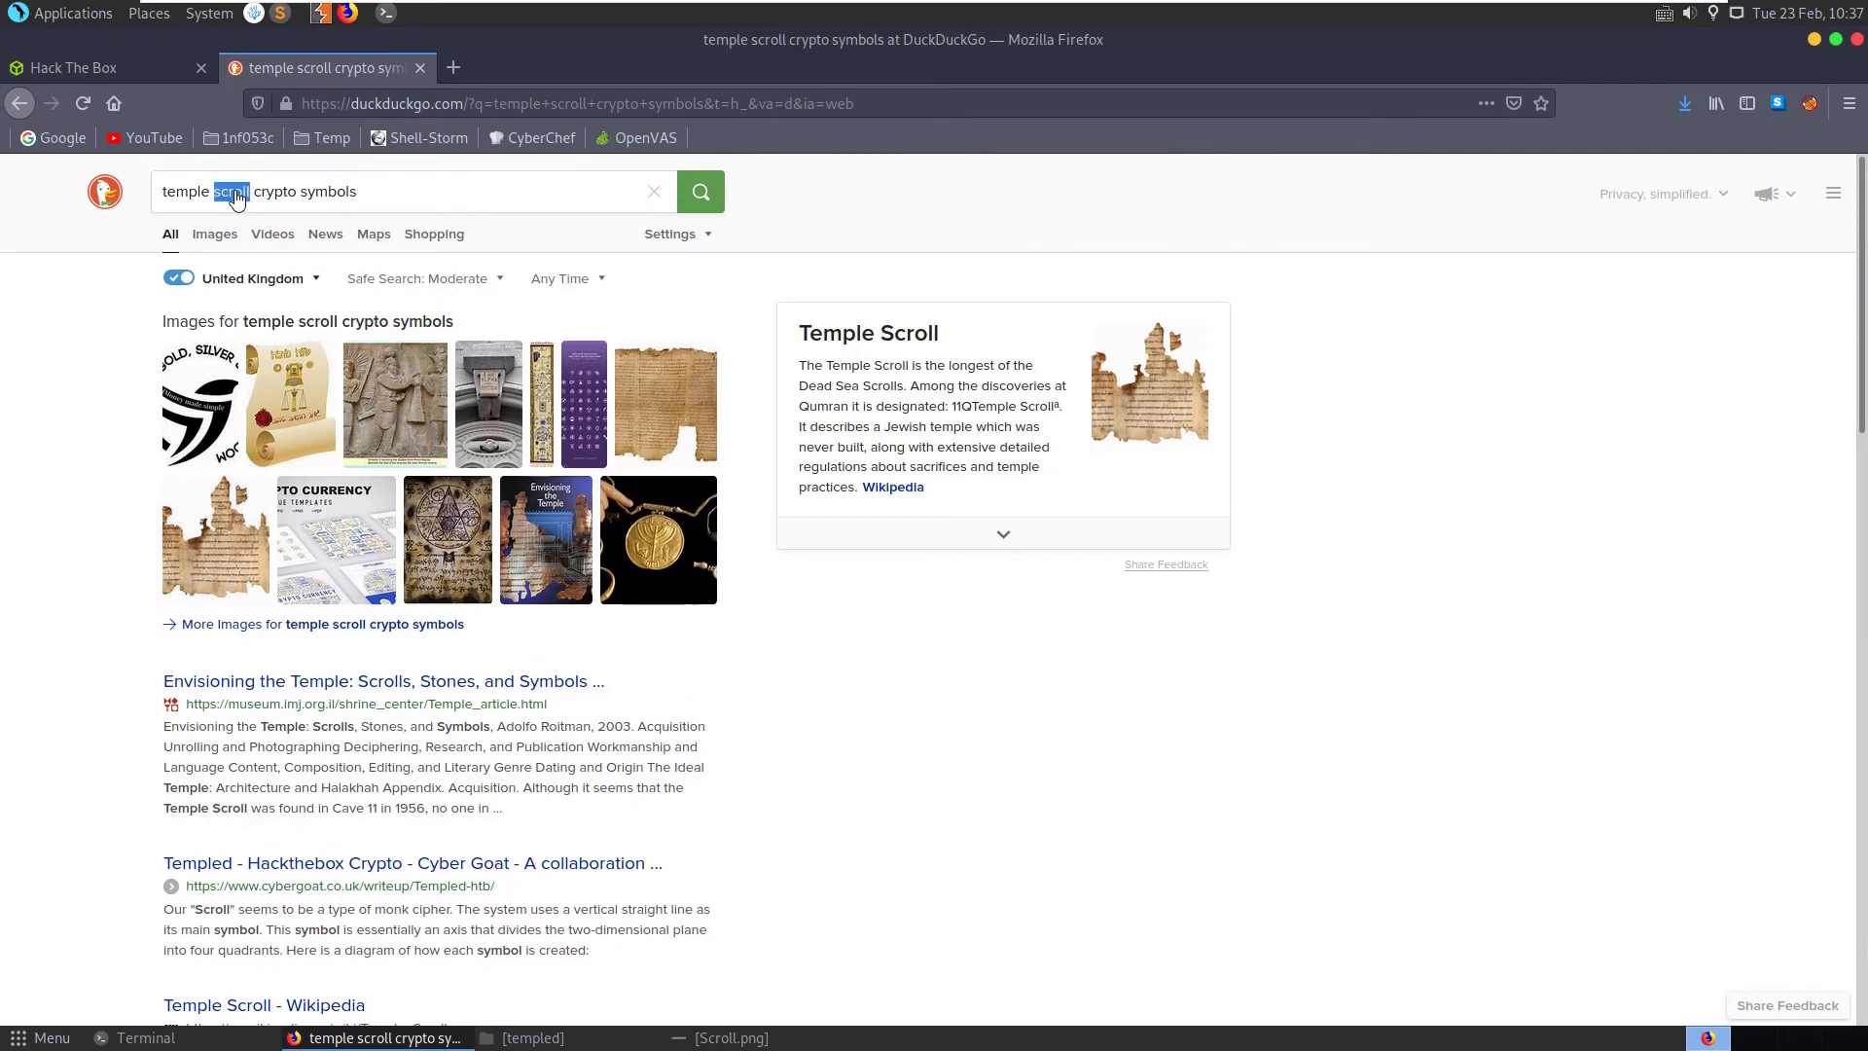
{"action": "key", "text": "BackSpace"}
{"action": "key", "text": "BackSpace"}
{"action": "key", "text": "Return"}
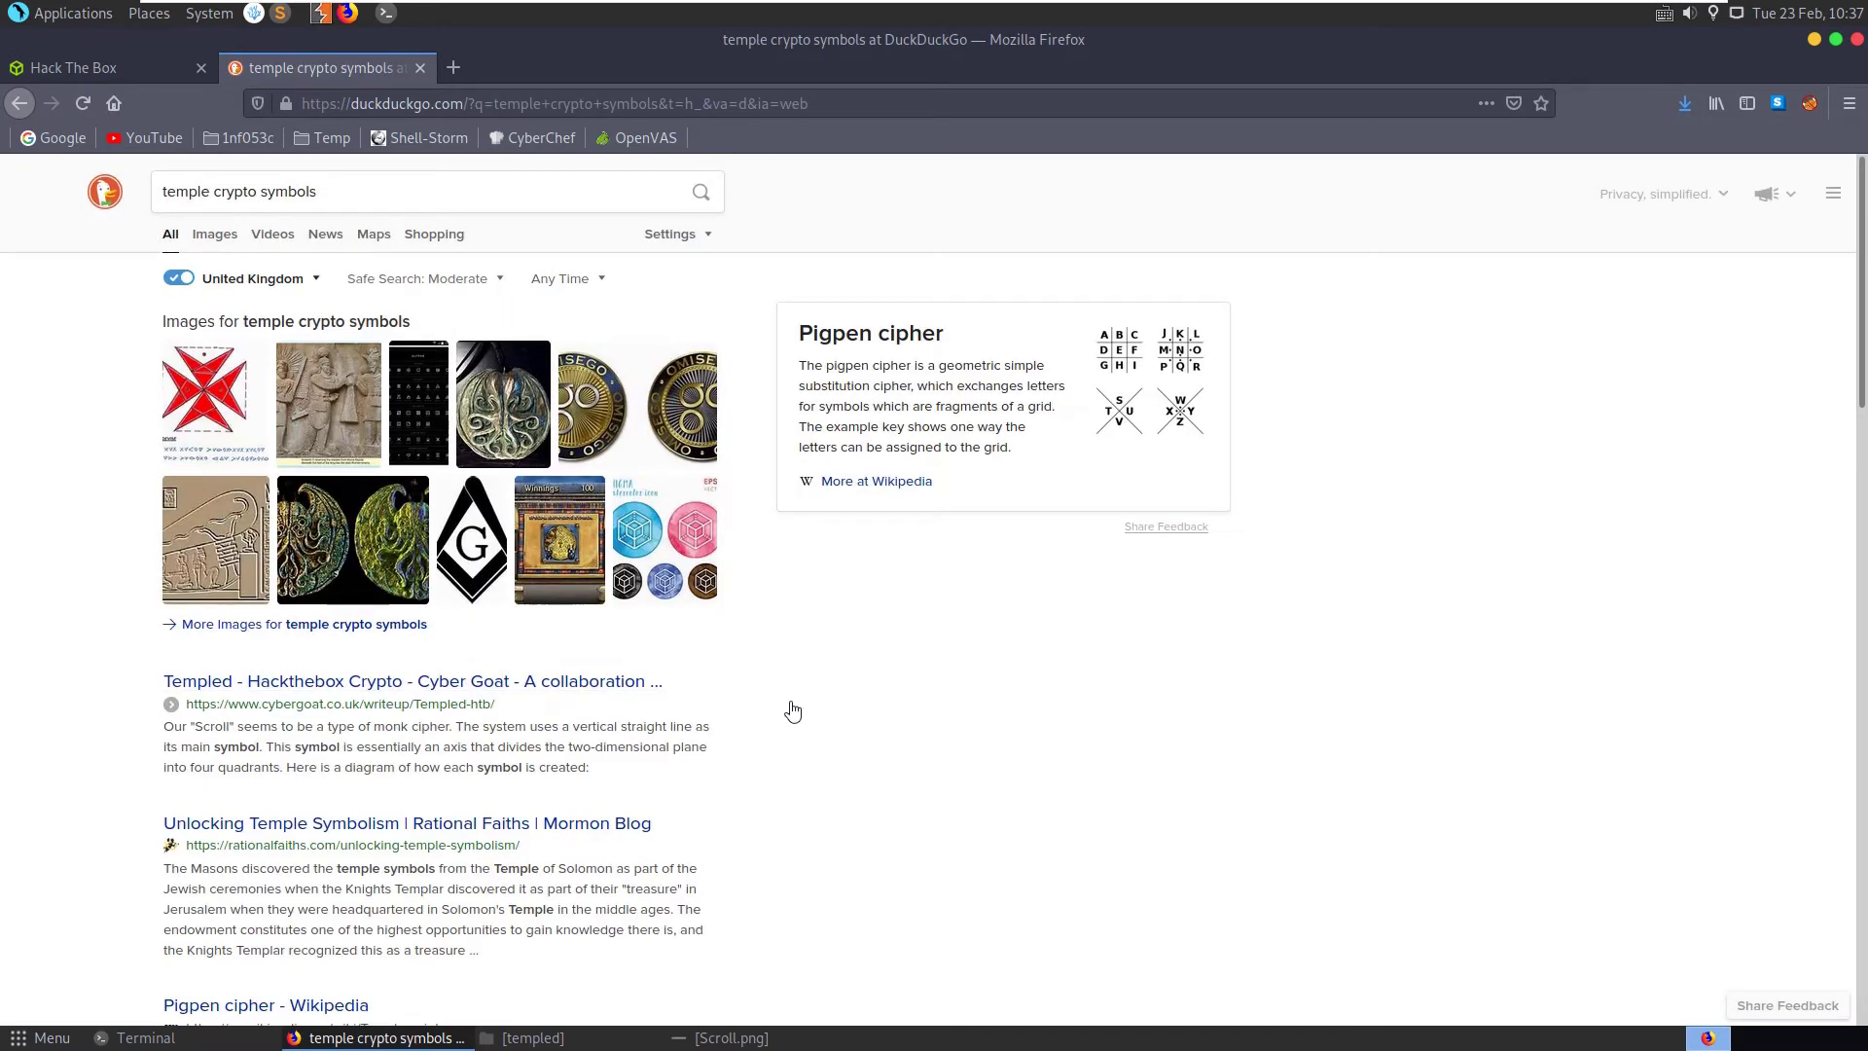
{"action": "scroll", "coordinate": [793, 712], "scroll_direction": "down", "scroll_amount": 5}
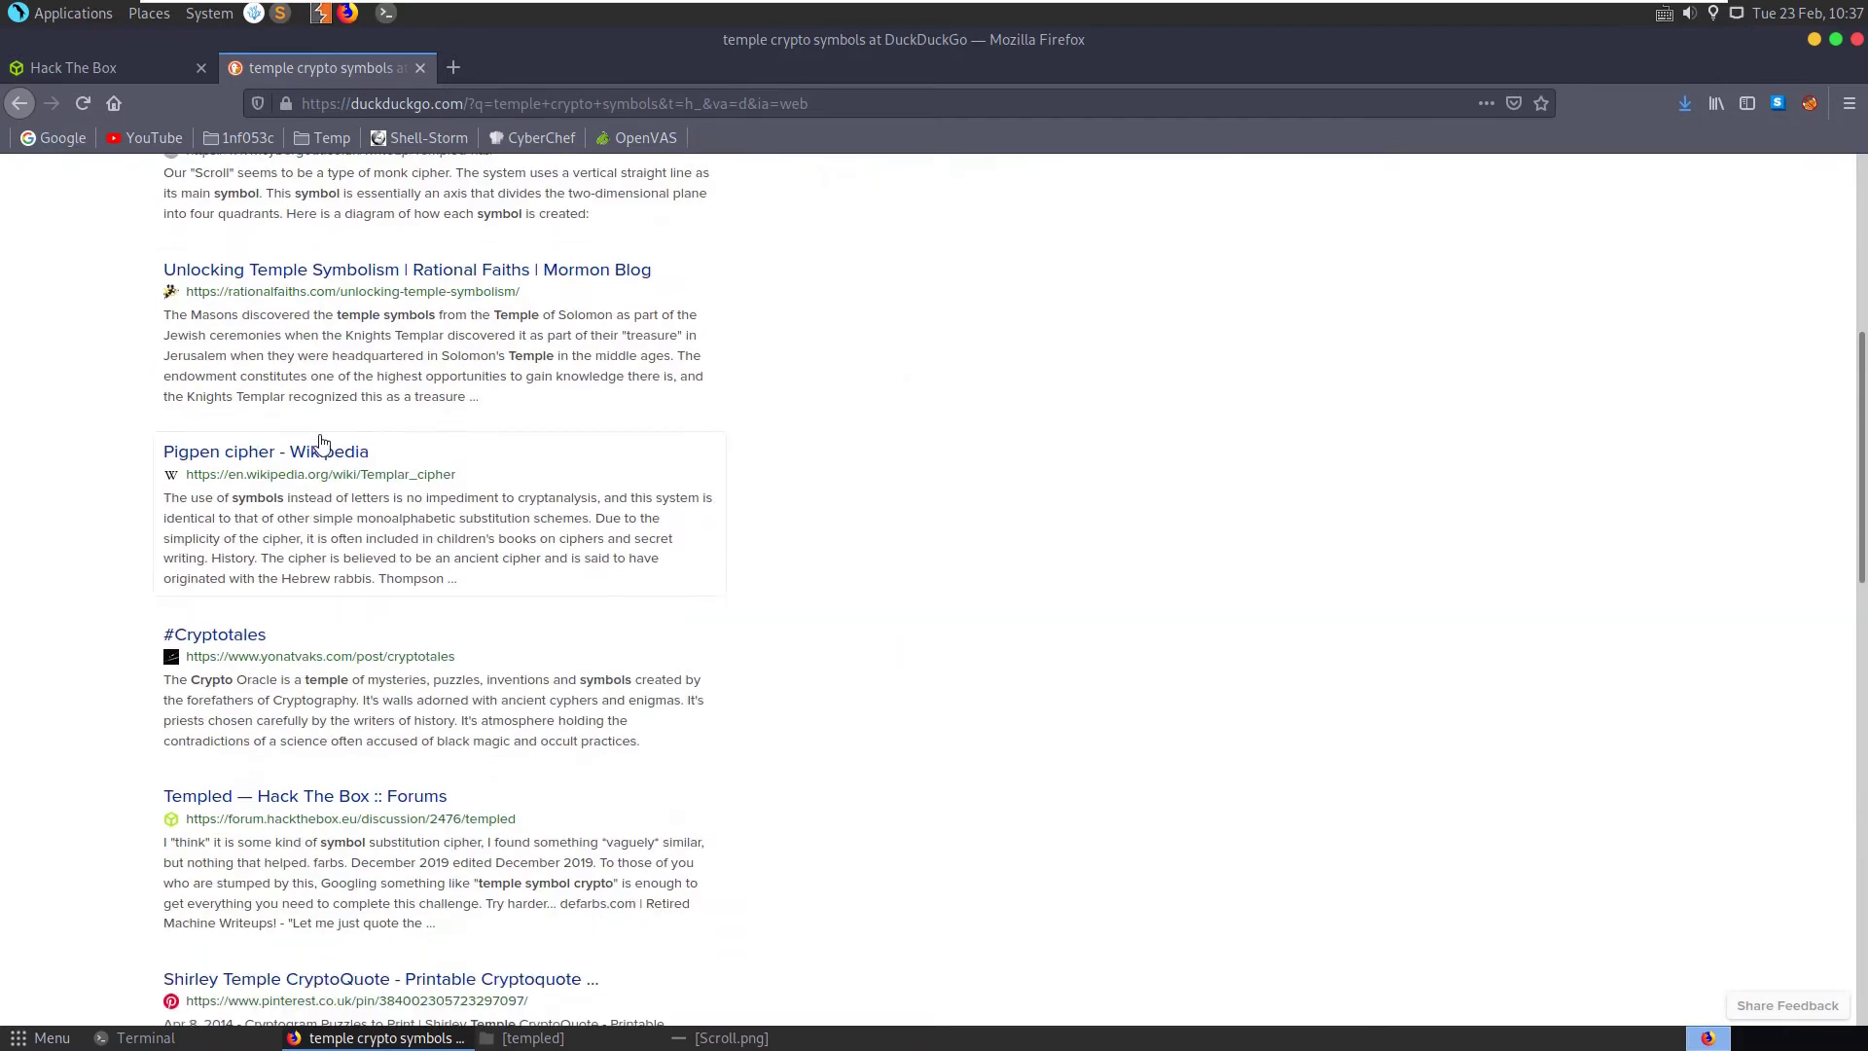
Open the Pigpen cipher Wikipedia article in a new tab and compare its Templar symbols with Scroll.png
{"action": "middle_click", "coordinate": [322, 450]}
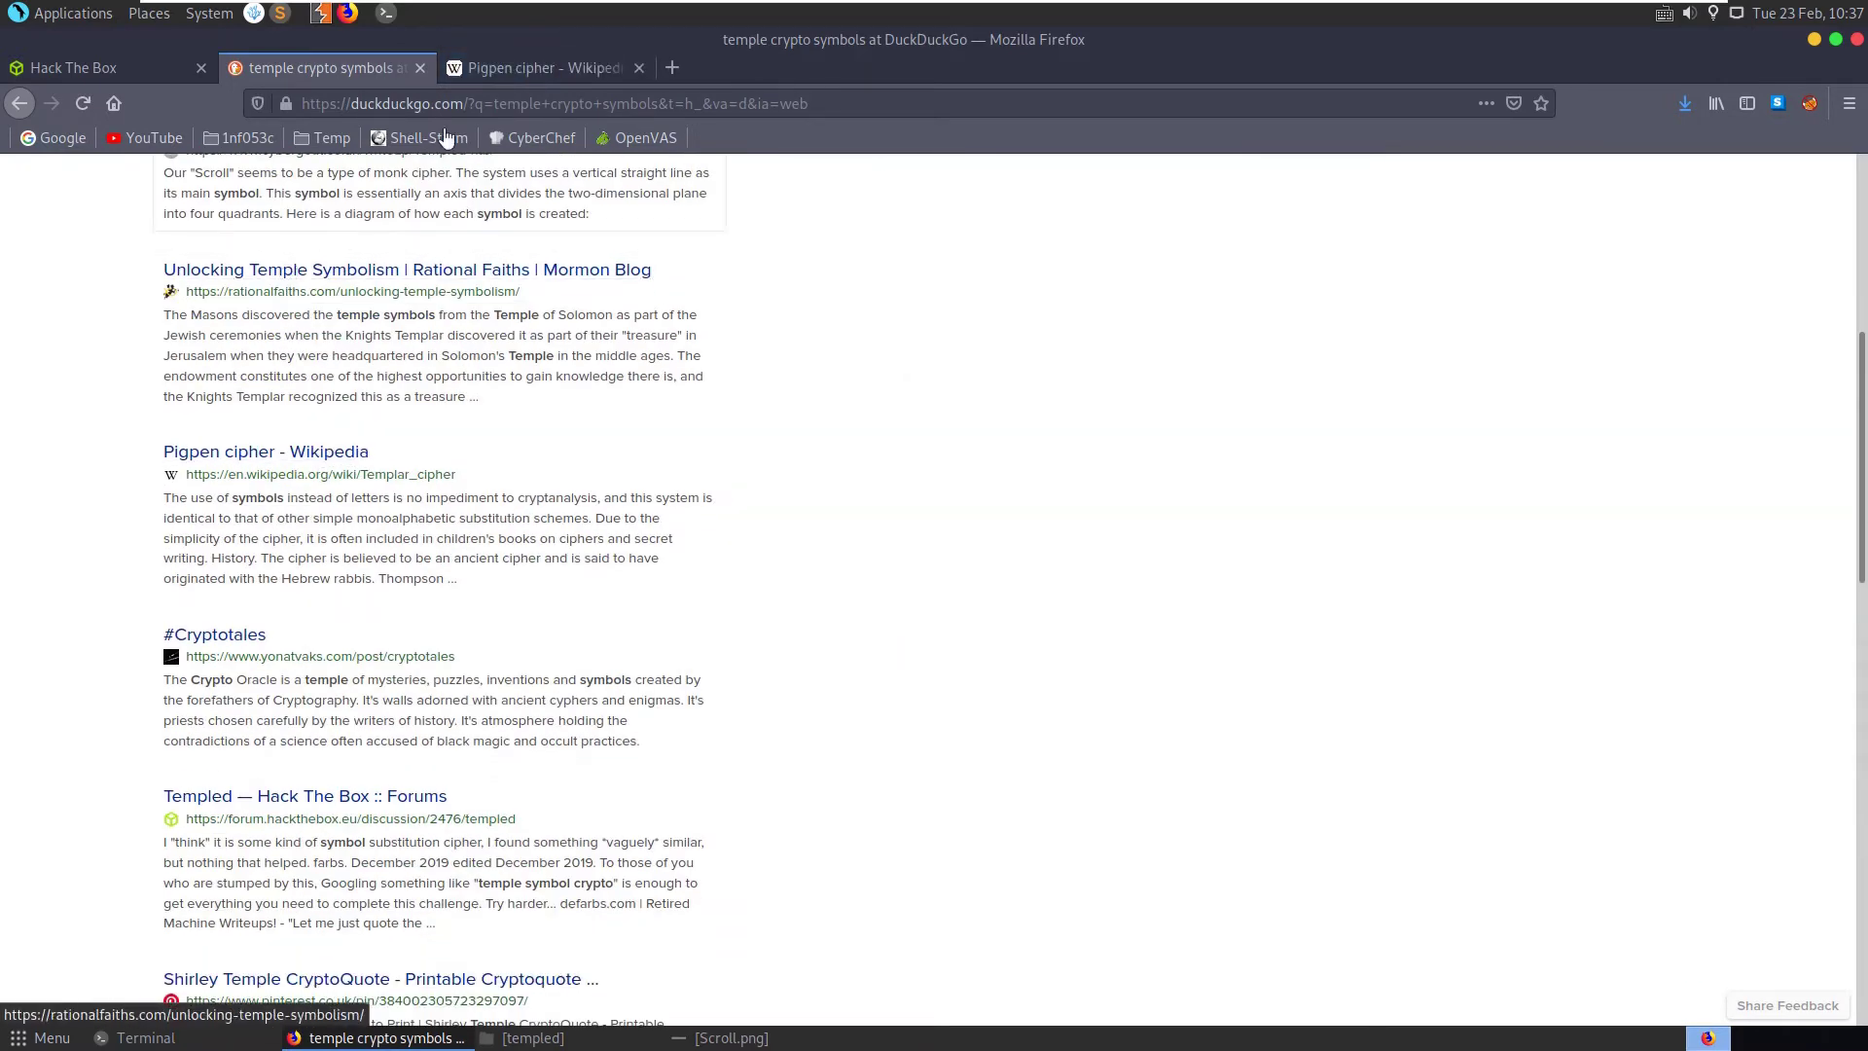
{"action": "left_click", "coordinate": [516, 70]}
{"action": "scroll", "coordinate": [356, 447], "scroll_direction": "up", "scroll_amount": 3}
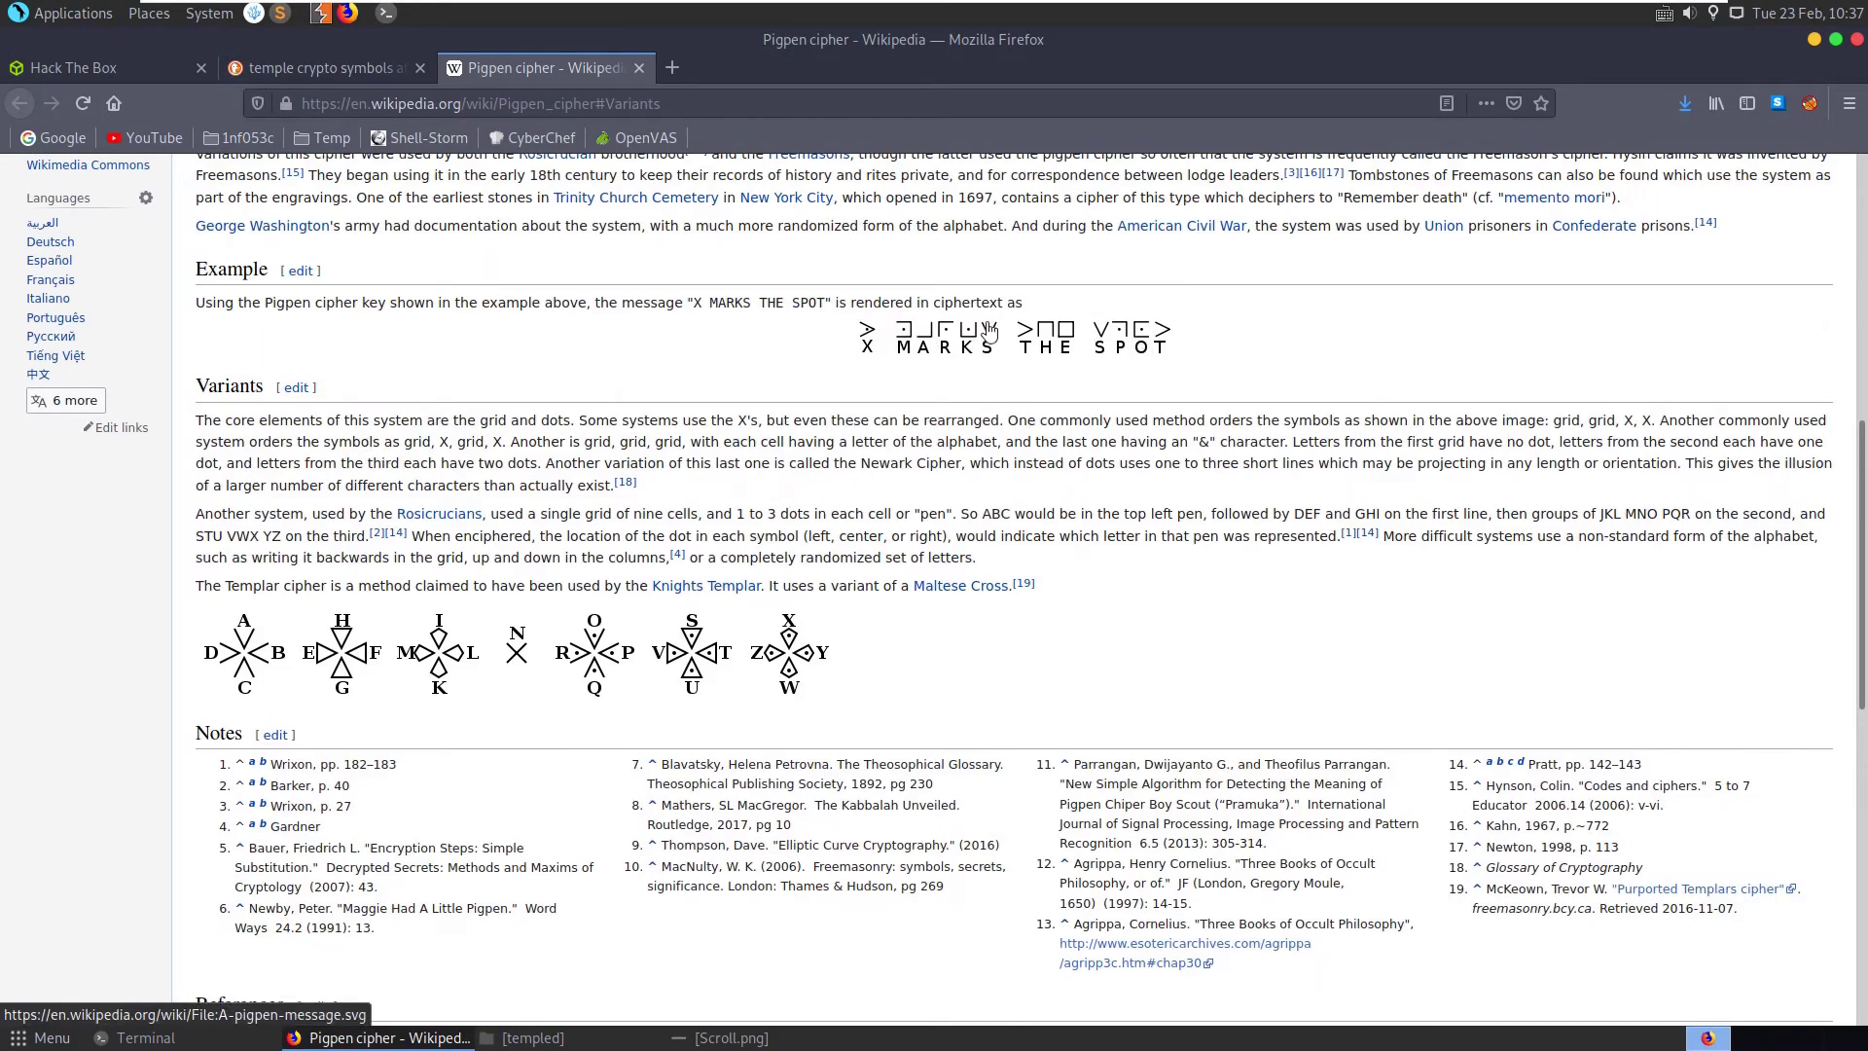
{"action": "left_click", "coordinate": [739, 1039]}
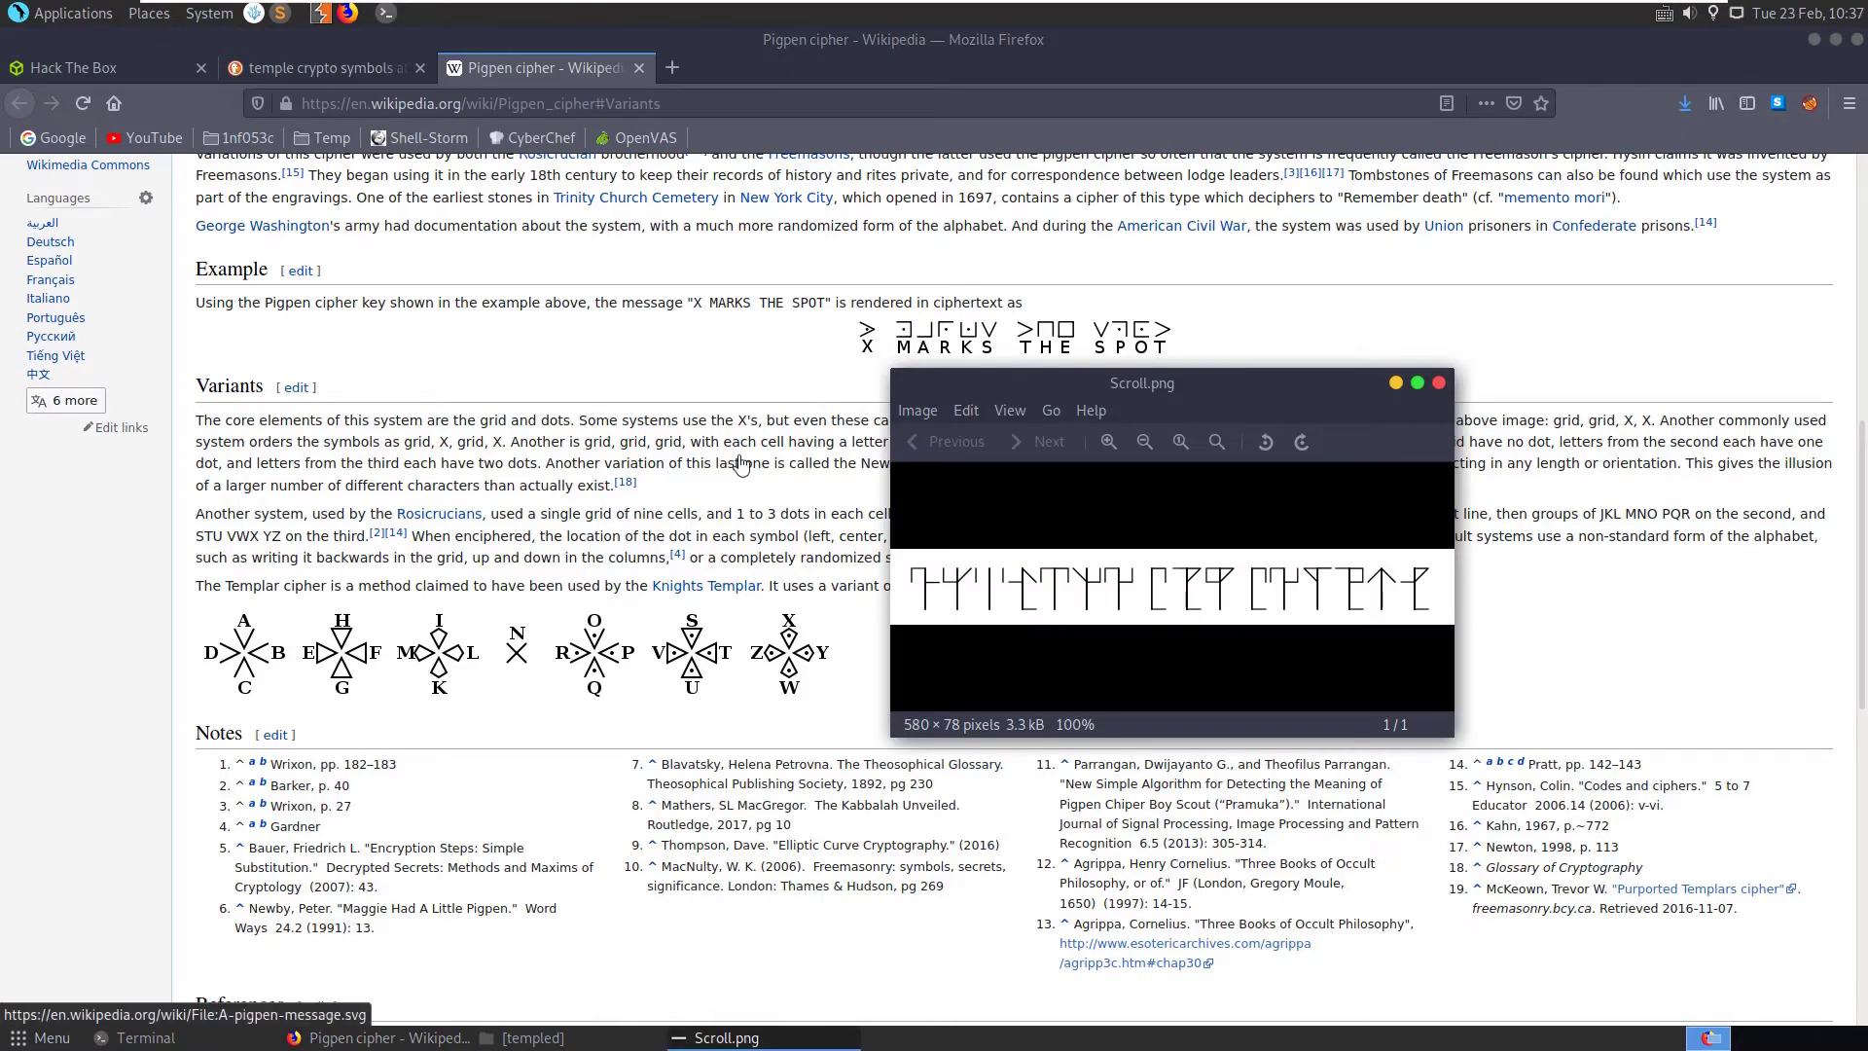
{"action": "left_click", "coordinate": [486, 513]}
{"action": "scroll", "coordinate": [497, 483], "scroll_direction": "up", "scroll_amount": 7}
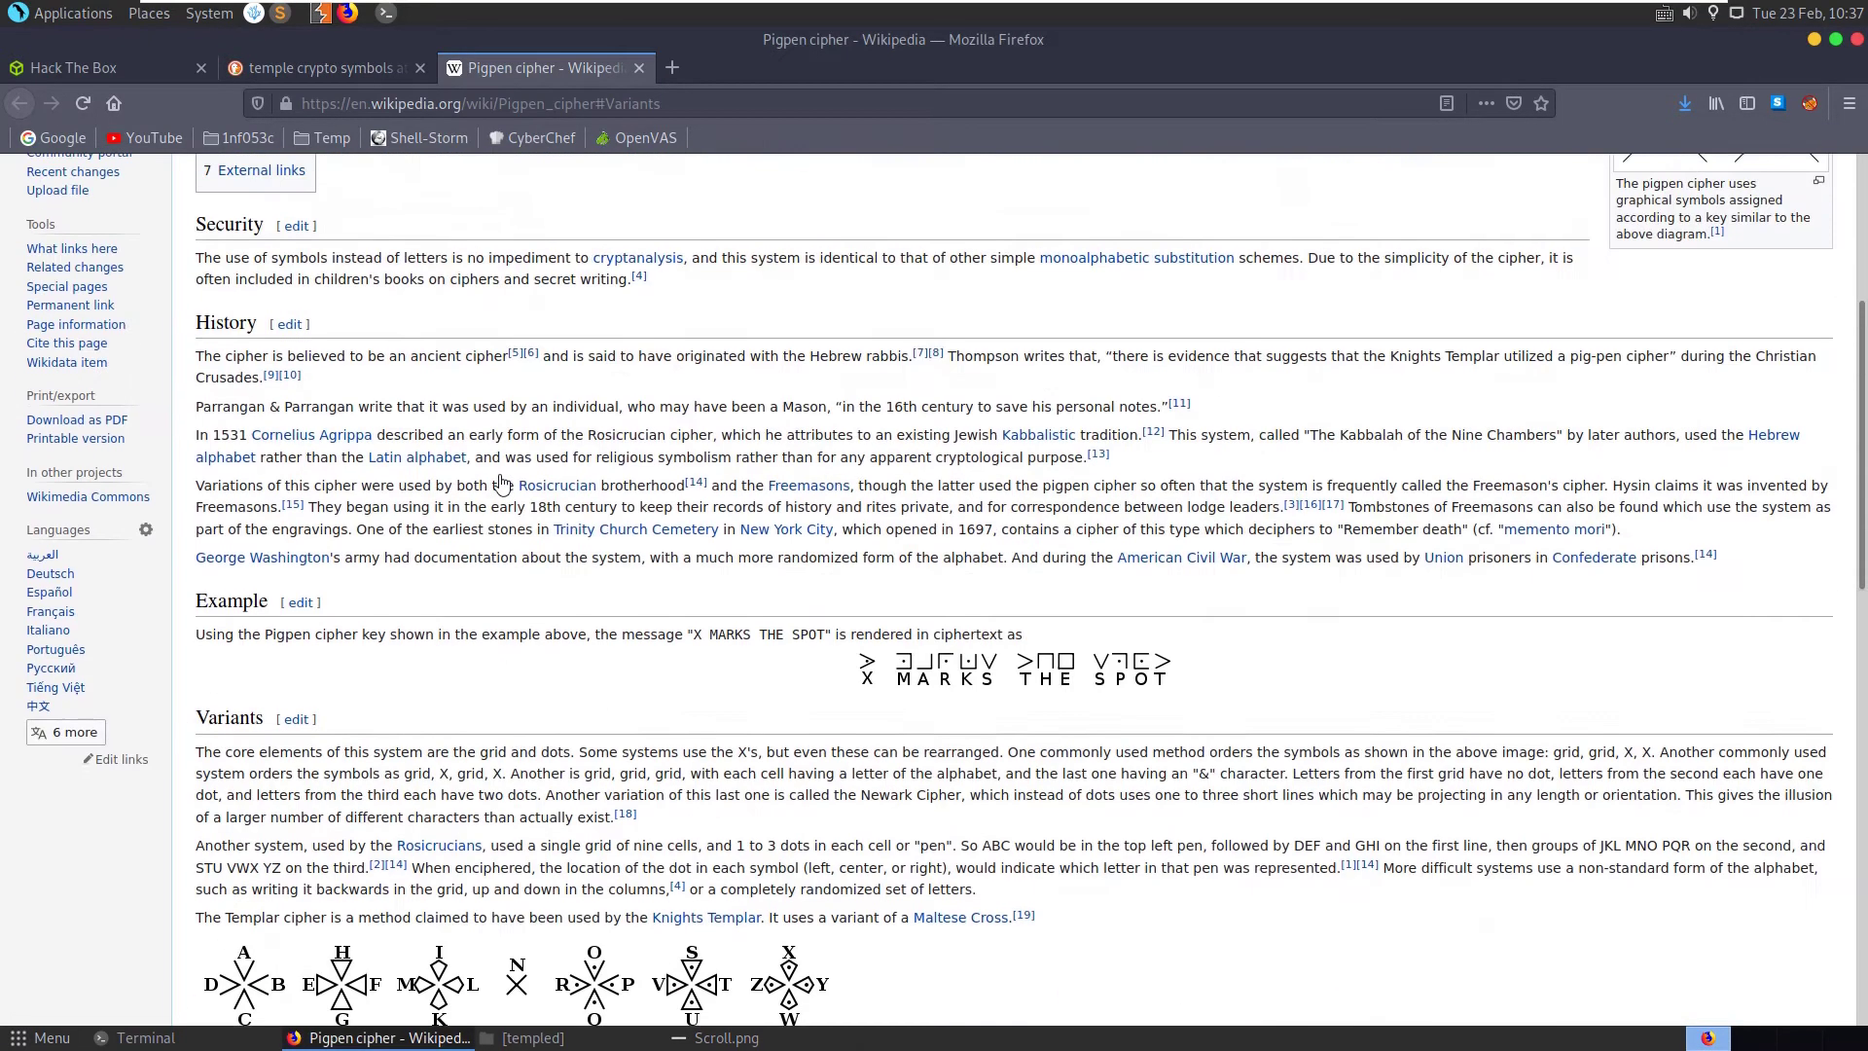
{"action": "scroll", "coordinate": [497, 483], "scroll_direction": "up", "scroll_amount": 1}
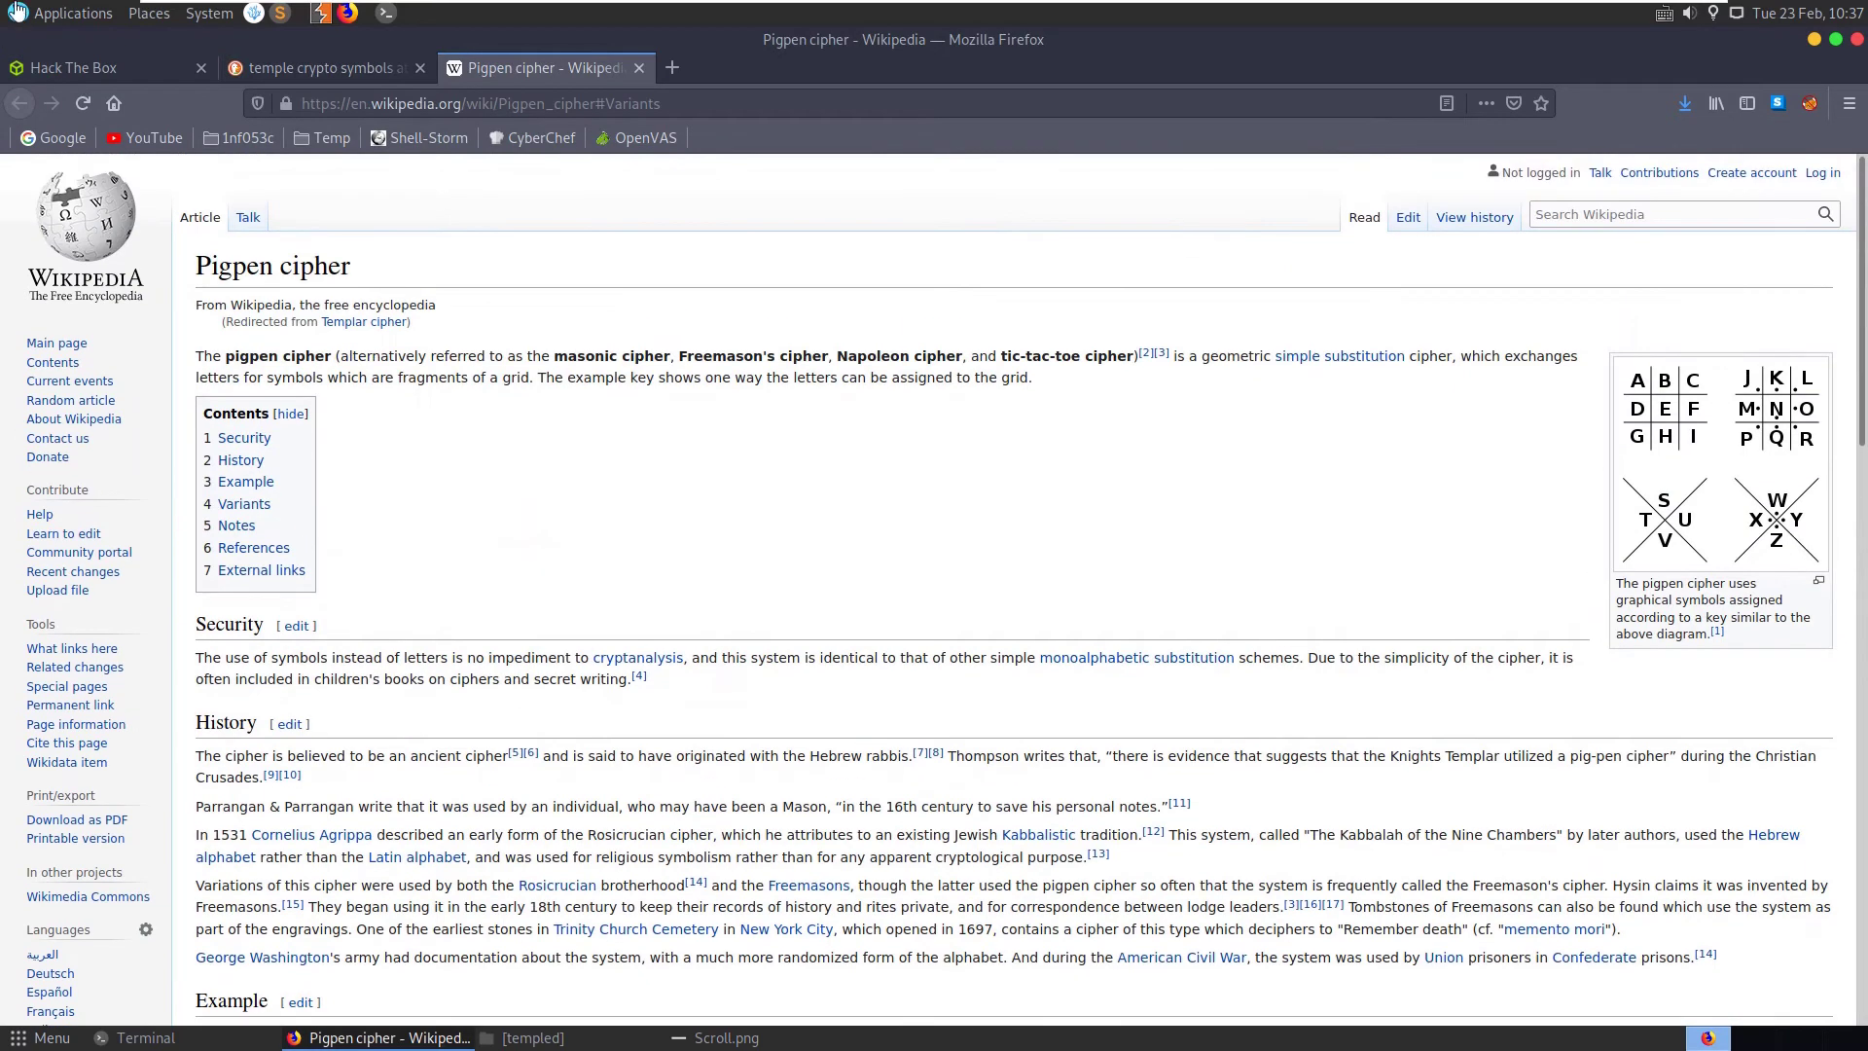
Close the Pigpen cipher tab and scroll through the remaining temple crypto symbols results
{"action": "left_click", "coordinate": [638, 68]}
{"action": "scroll", "coordinate": [712, 644], "scroll_direction": "down", "scroll_amount": 3}
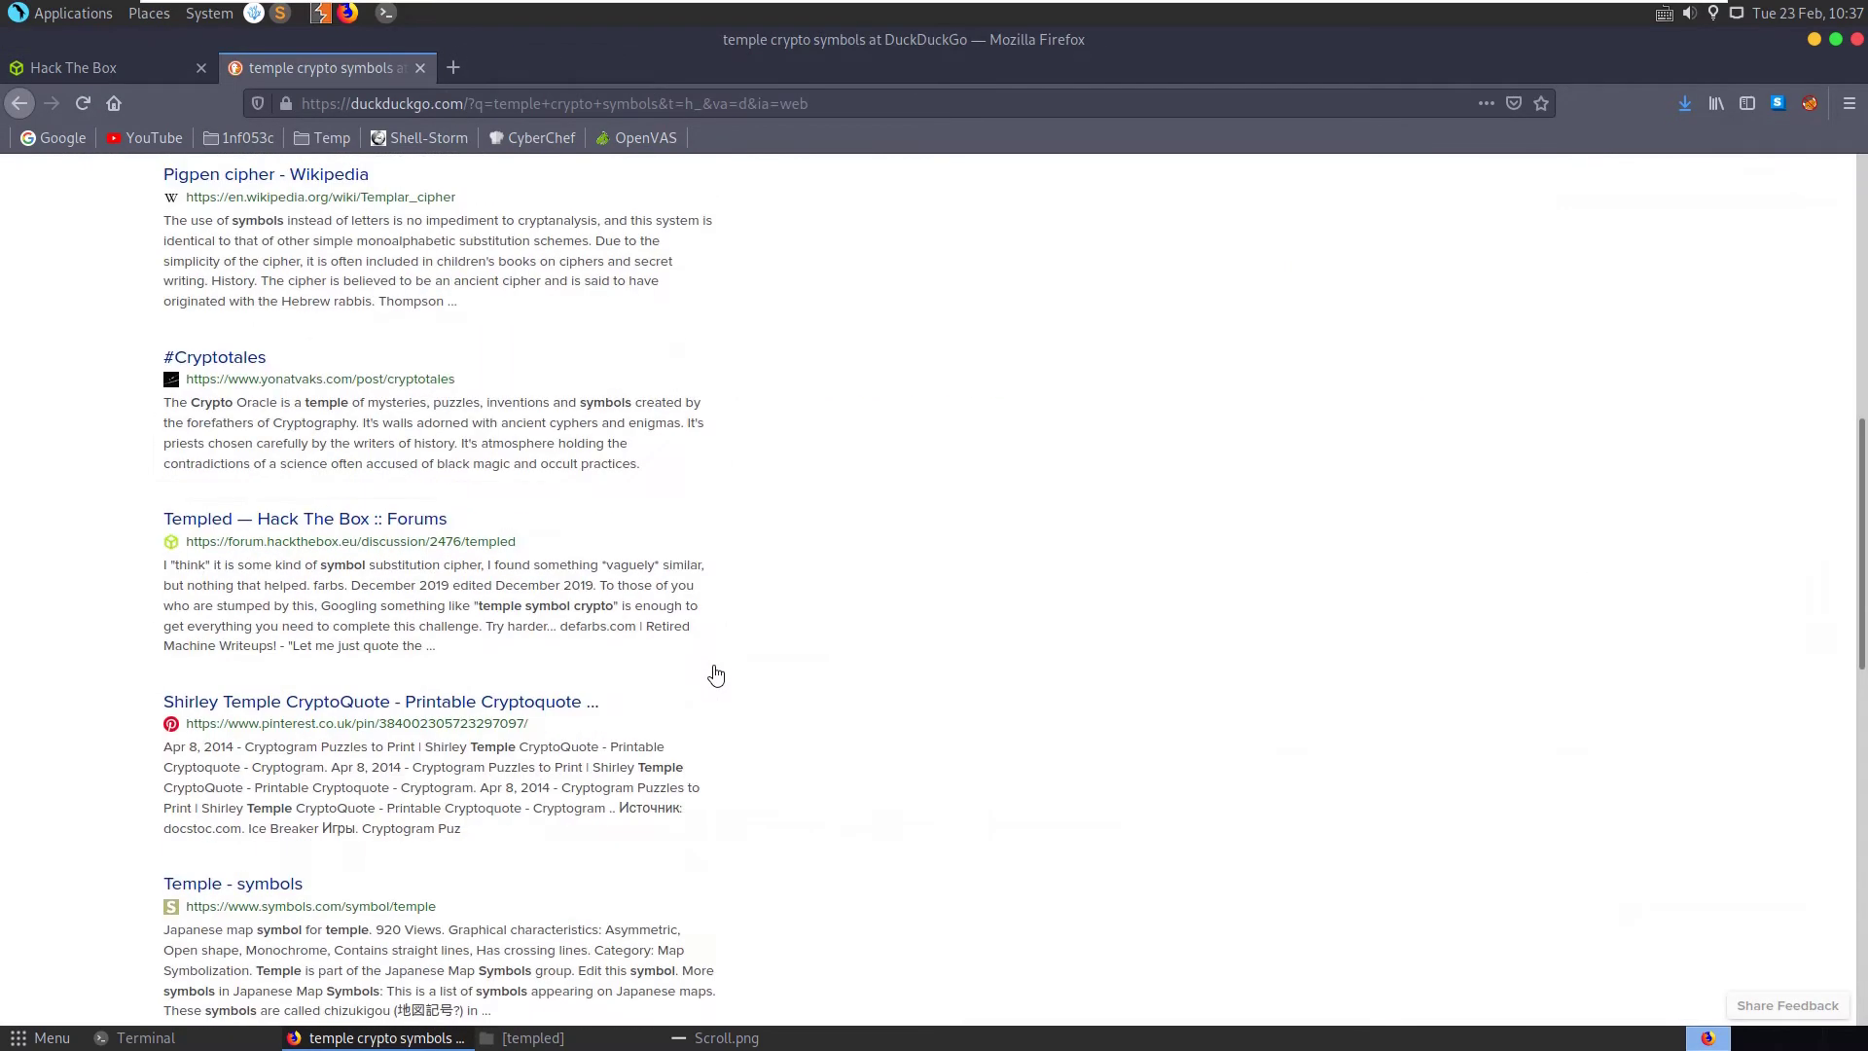
{"action": "scroll", "coordinate": [715, 646], "scroll_direction": "down", "scroll_amount": 6}
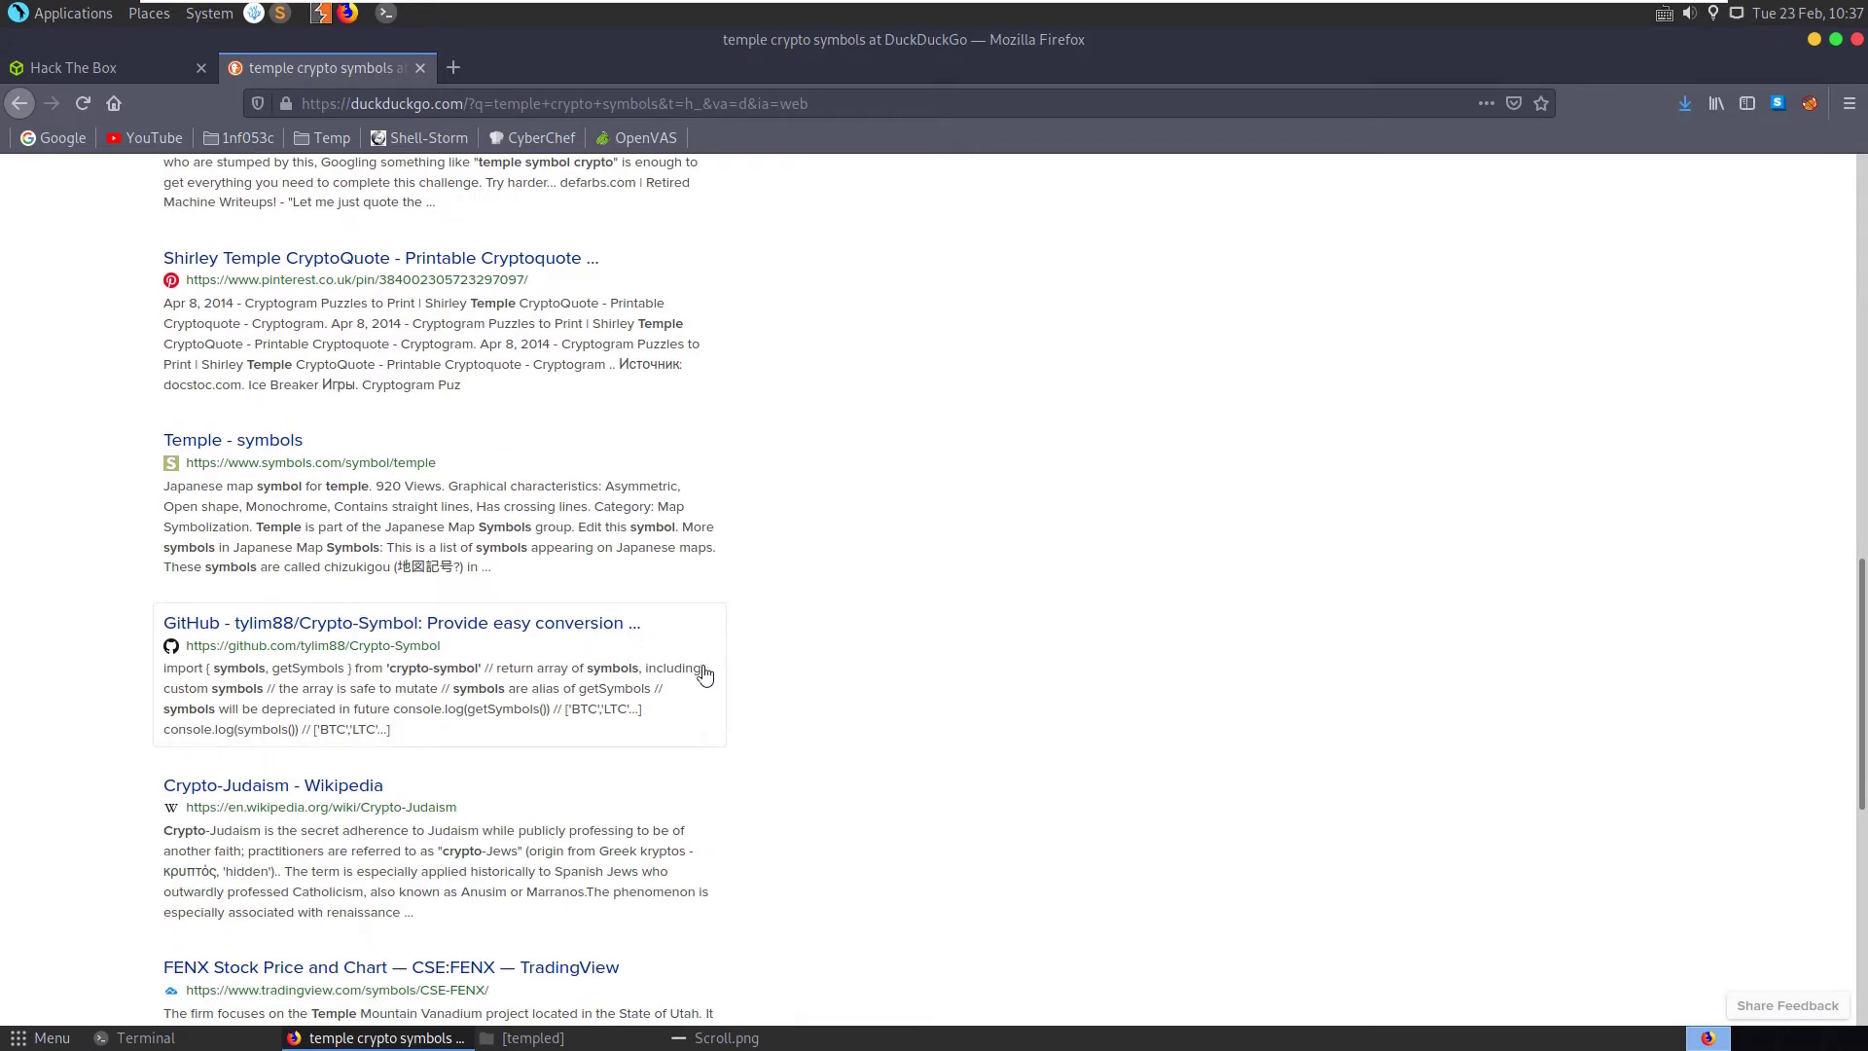
{"action": "scroll", "coordinate": [706, 676], "scroll_direction": "down", "scroll_amount": 3}
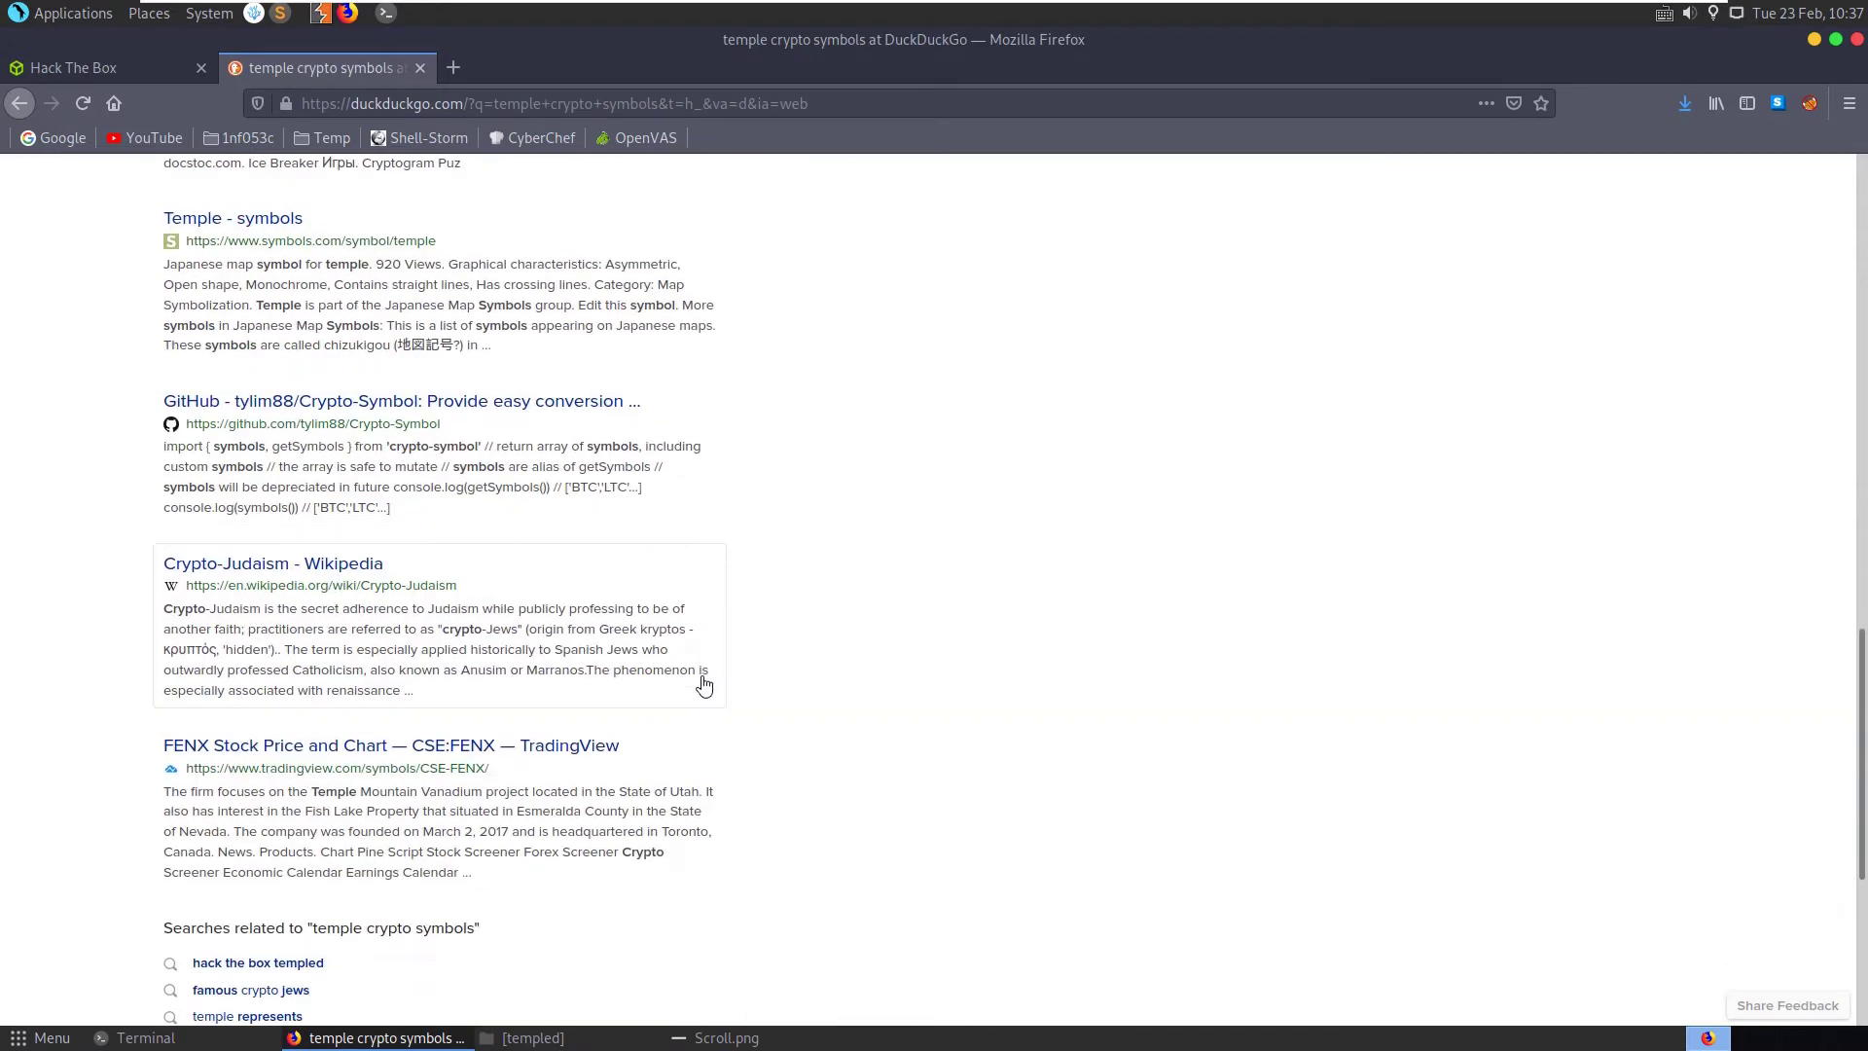
Replace the search query with 'crypto with ancient symbols'
{"action": "scroll", "coordinate": [715, 712], "scroll_direction": "up", "scroll_amount": 15}
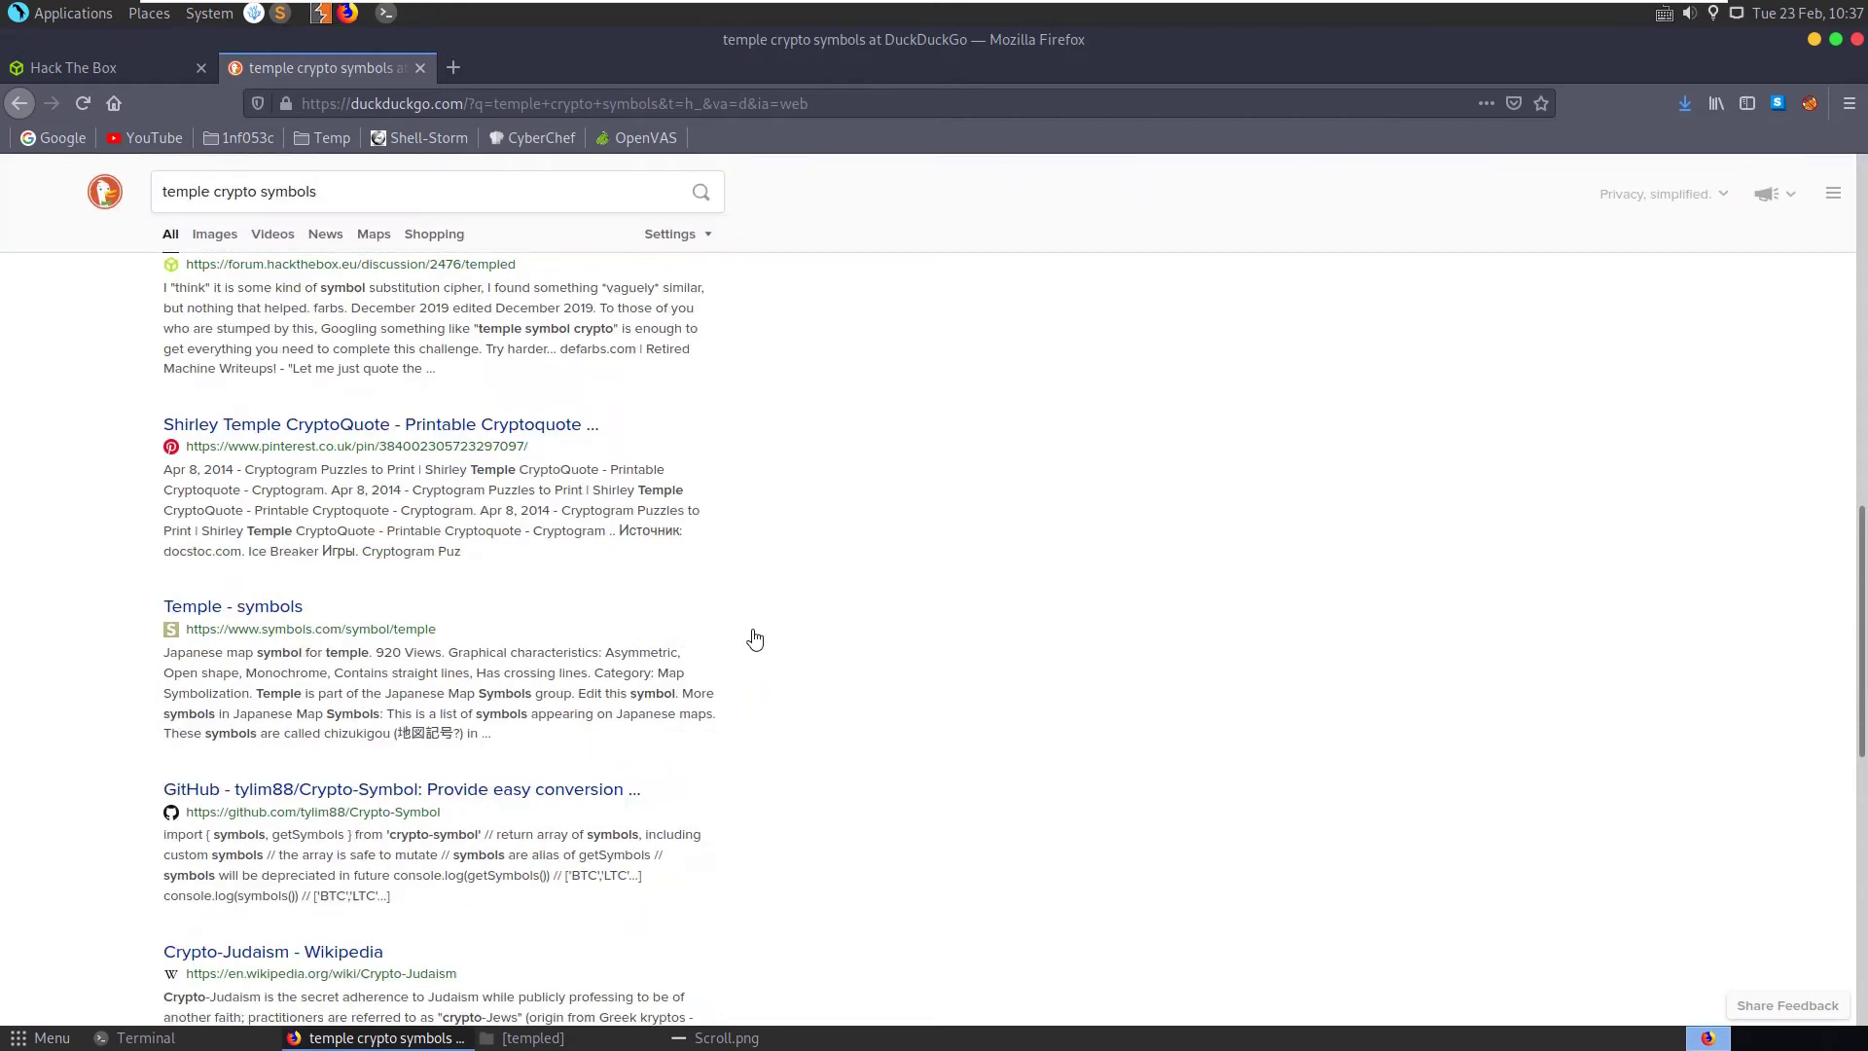
{"action": "key", "text": "ctrl+a"}
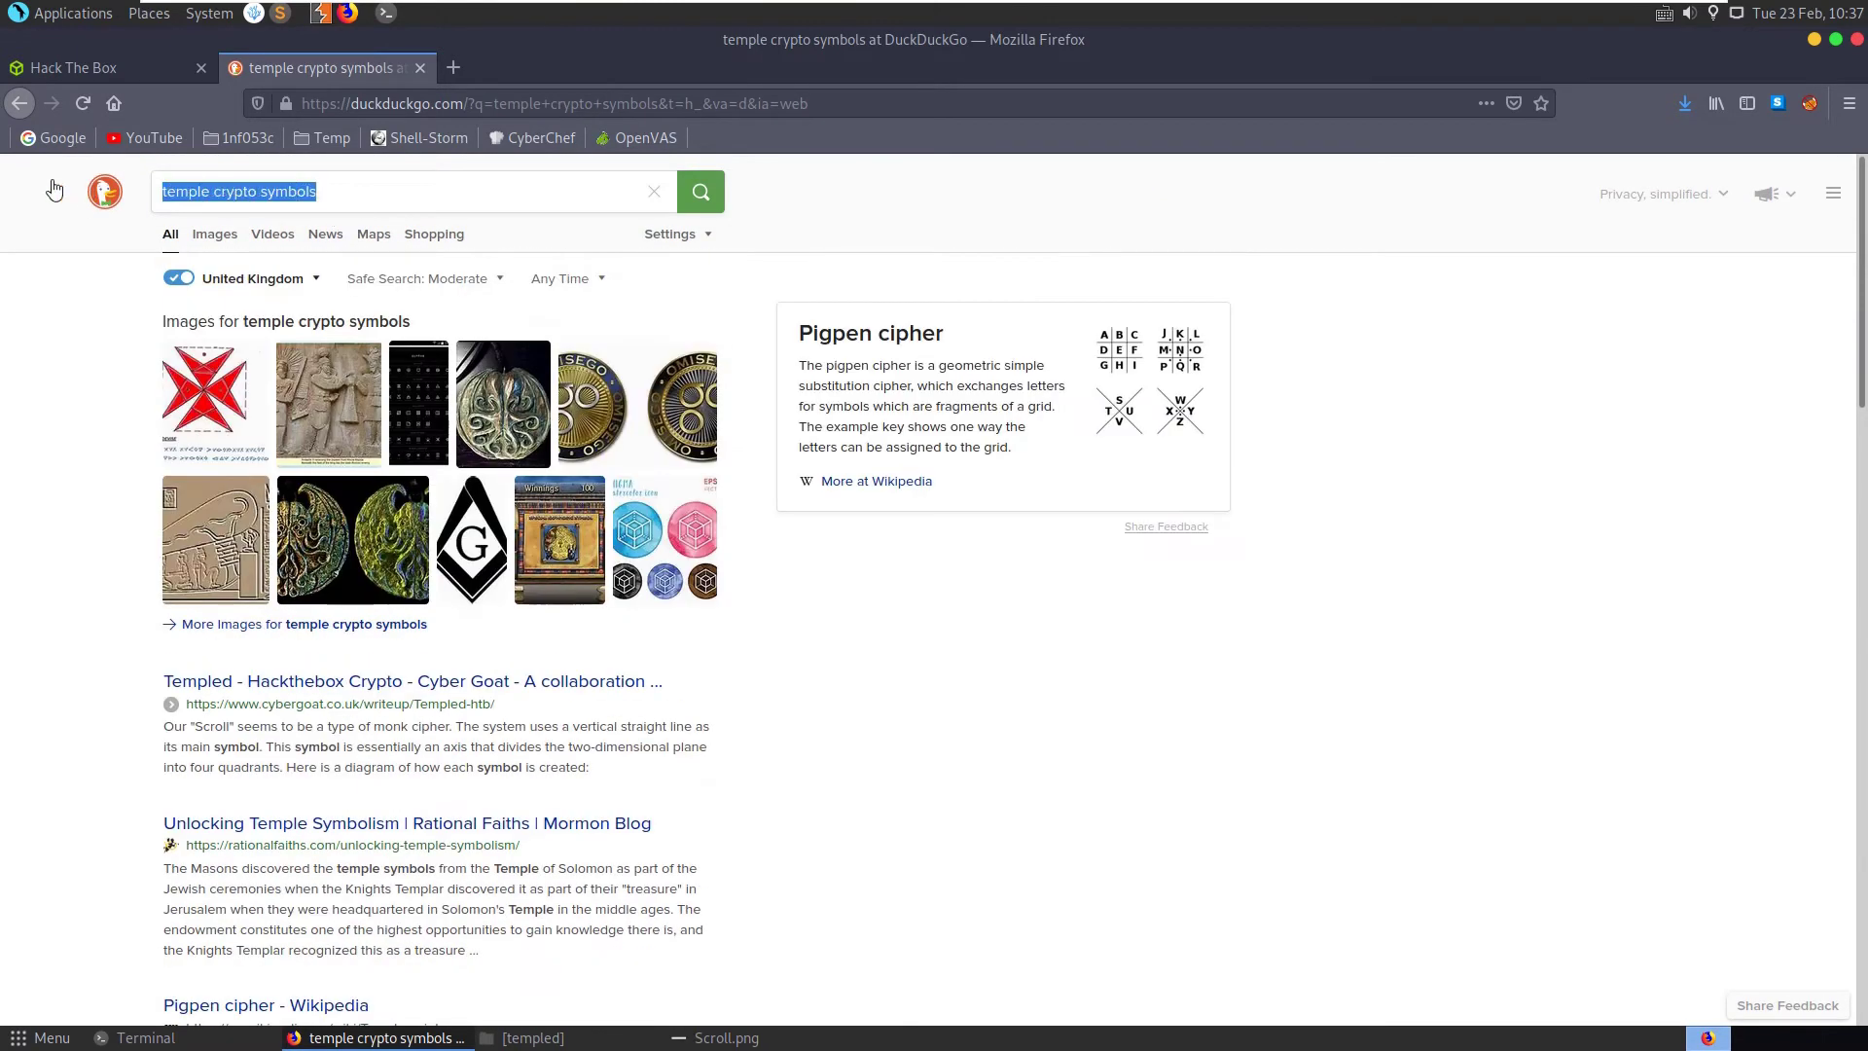
{"action": "type", "text": "crypto "}
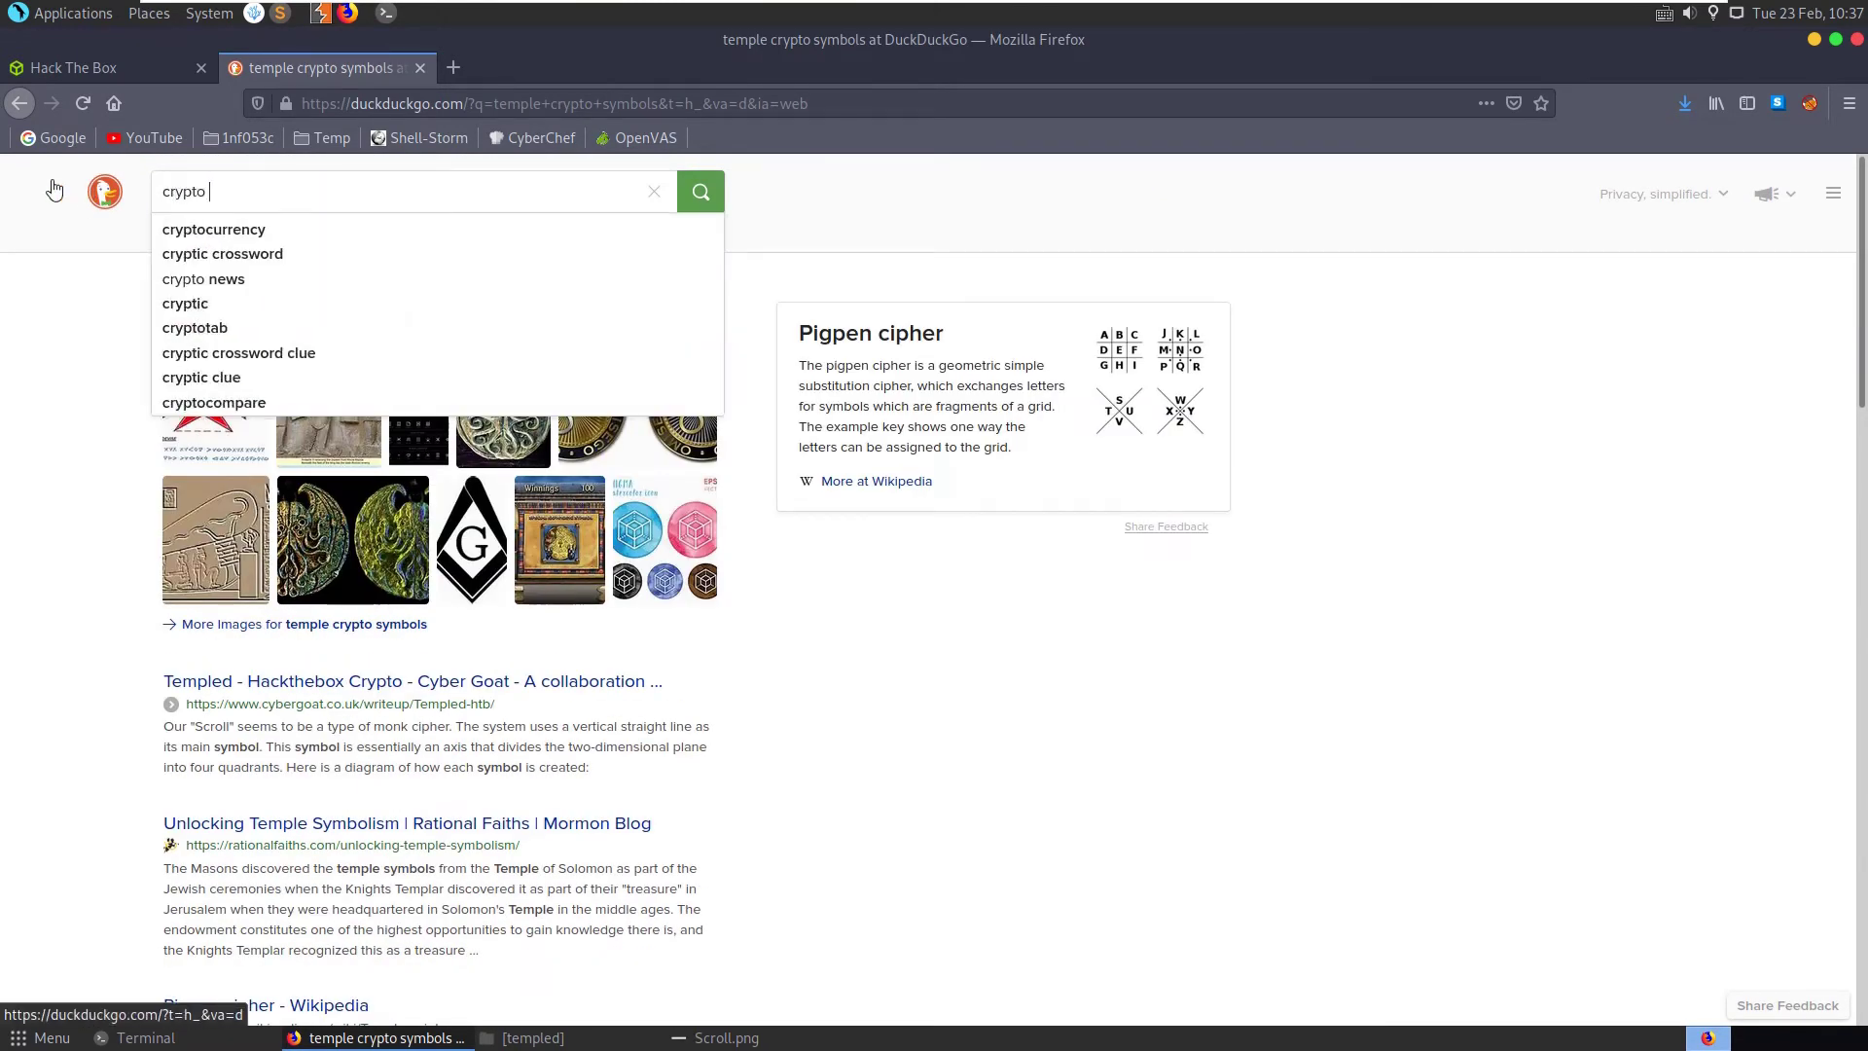
{"action": "type", "text": "with ancient s"}
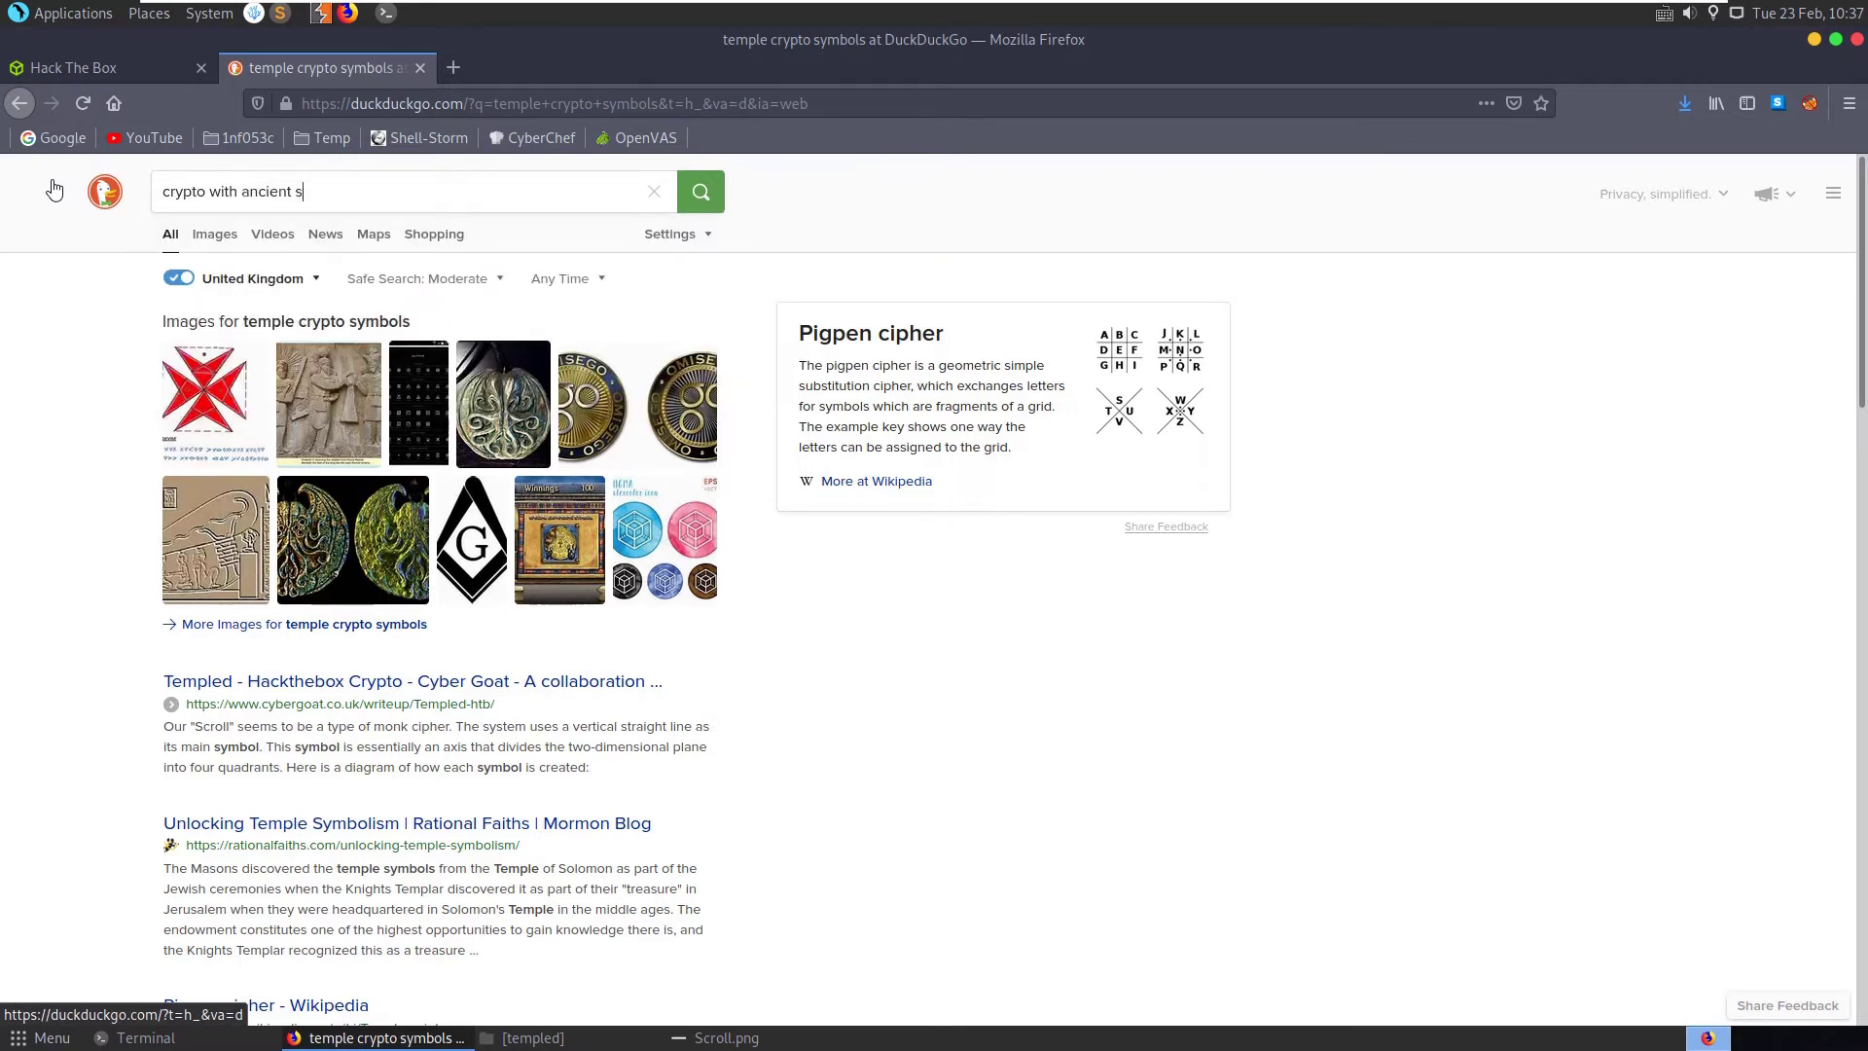
{"action": "type", "text": "ymbols"}
Search 'crypto with ancient symbols', view image results, and enlarge the Sophie's Mindset numeral chart
{"action": "key", "text": "Return"}
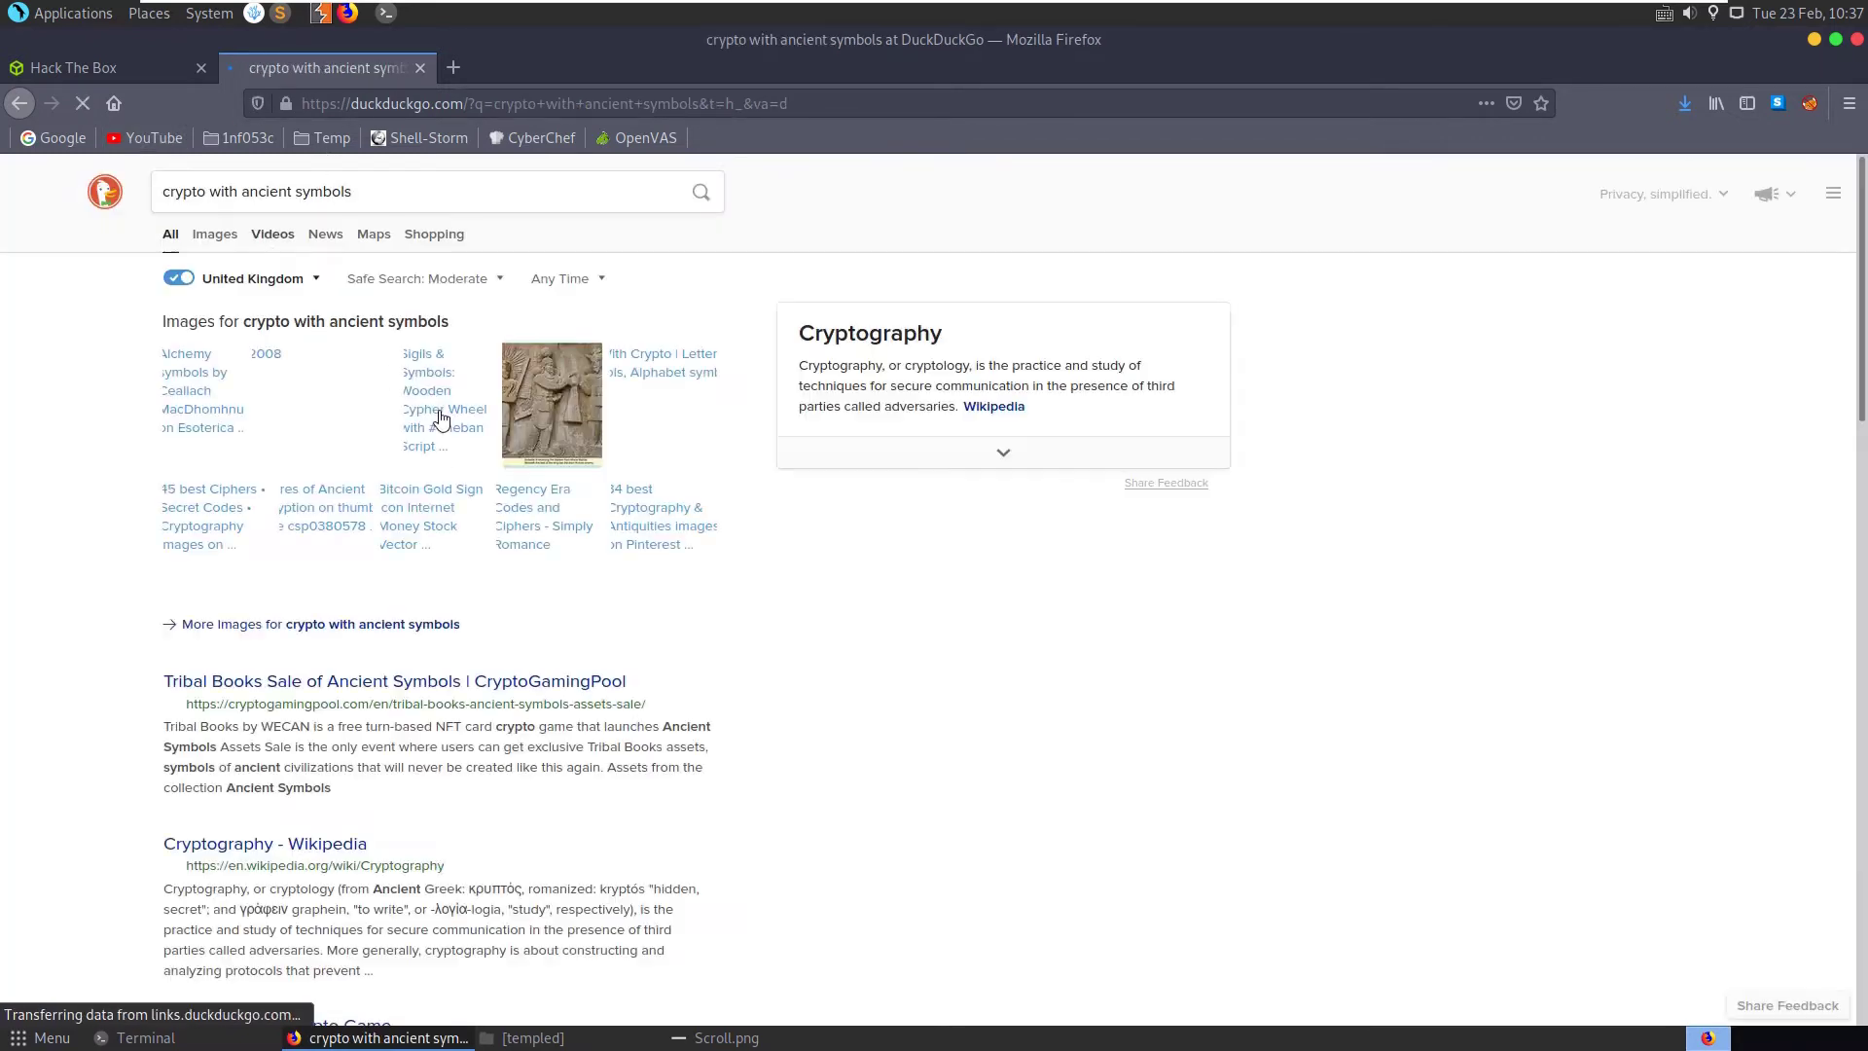
{"action": "left_click", "coordinate": [209, 236]}
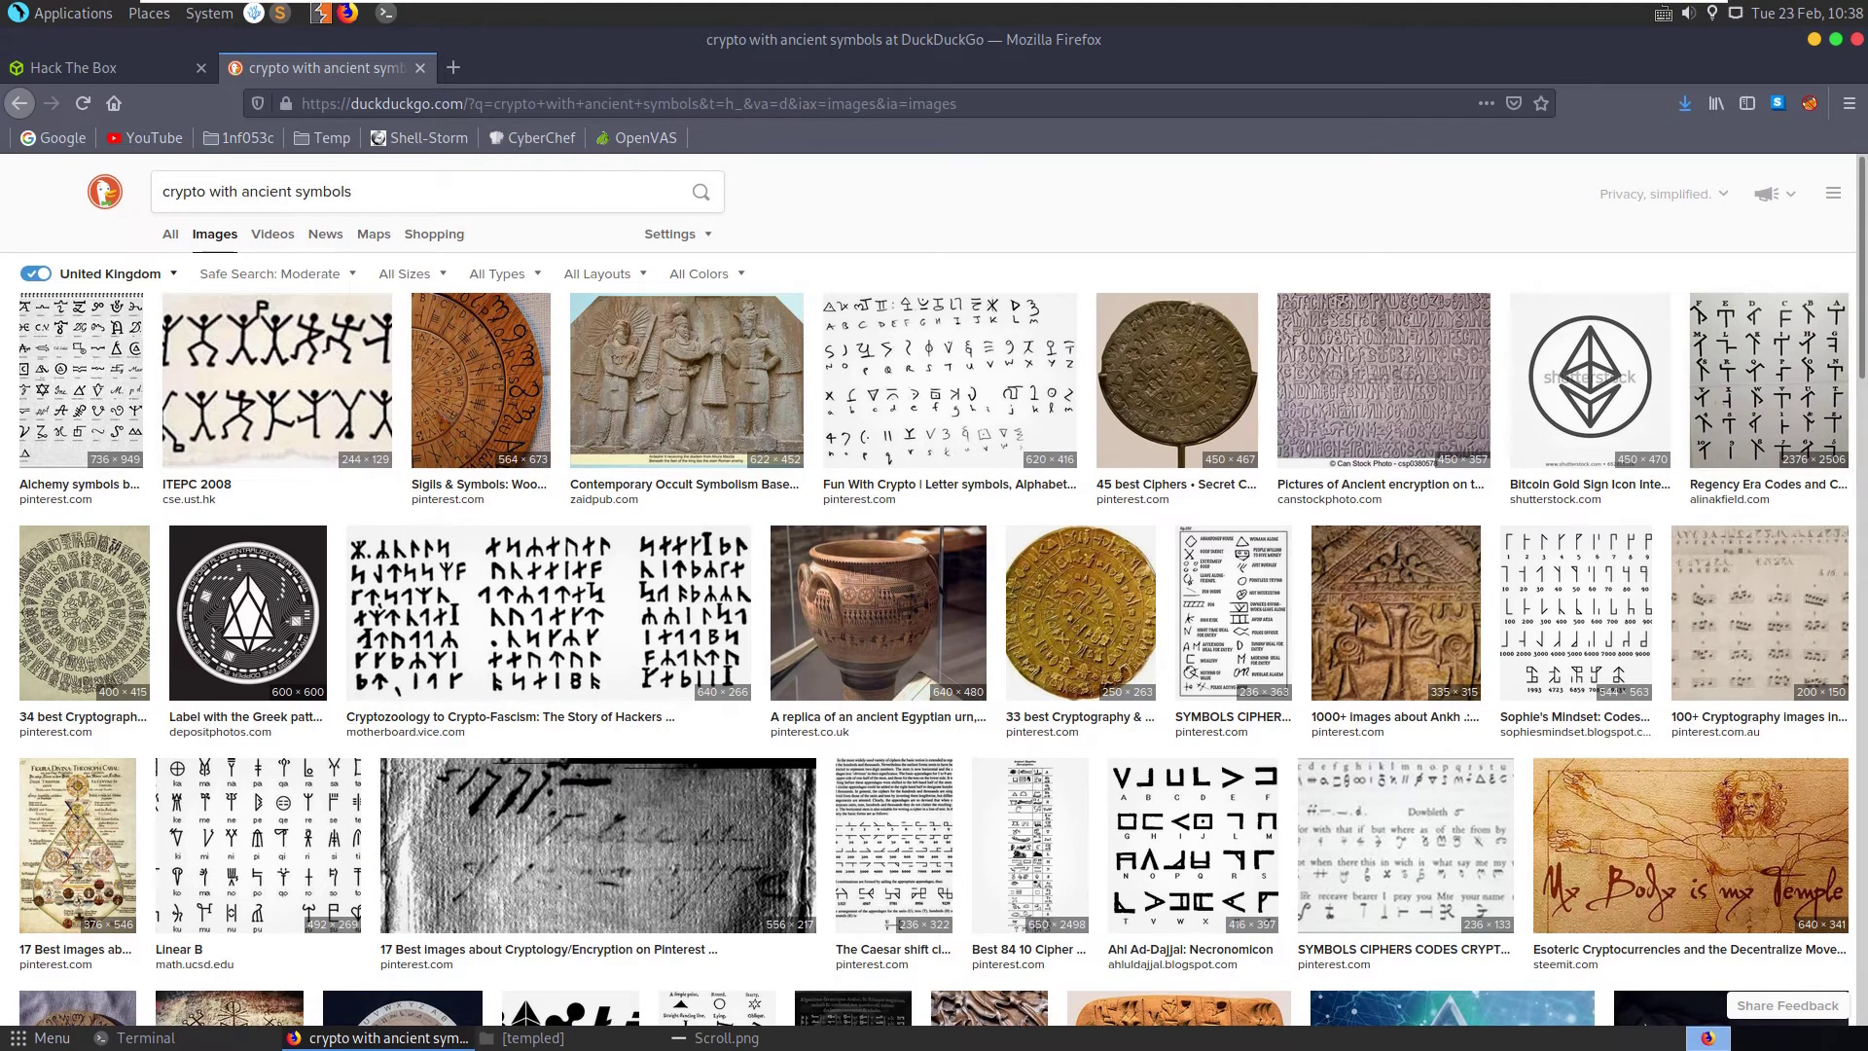
{"action": "scroll", "coordinate": [1603, 555], "scroll_direction": "down", "scroll_amount": 2}
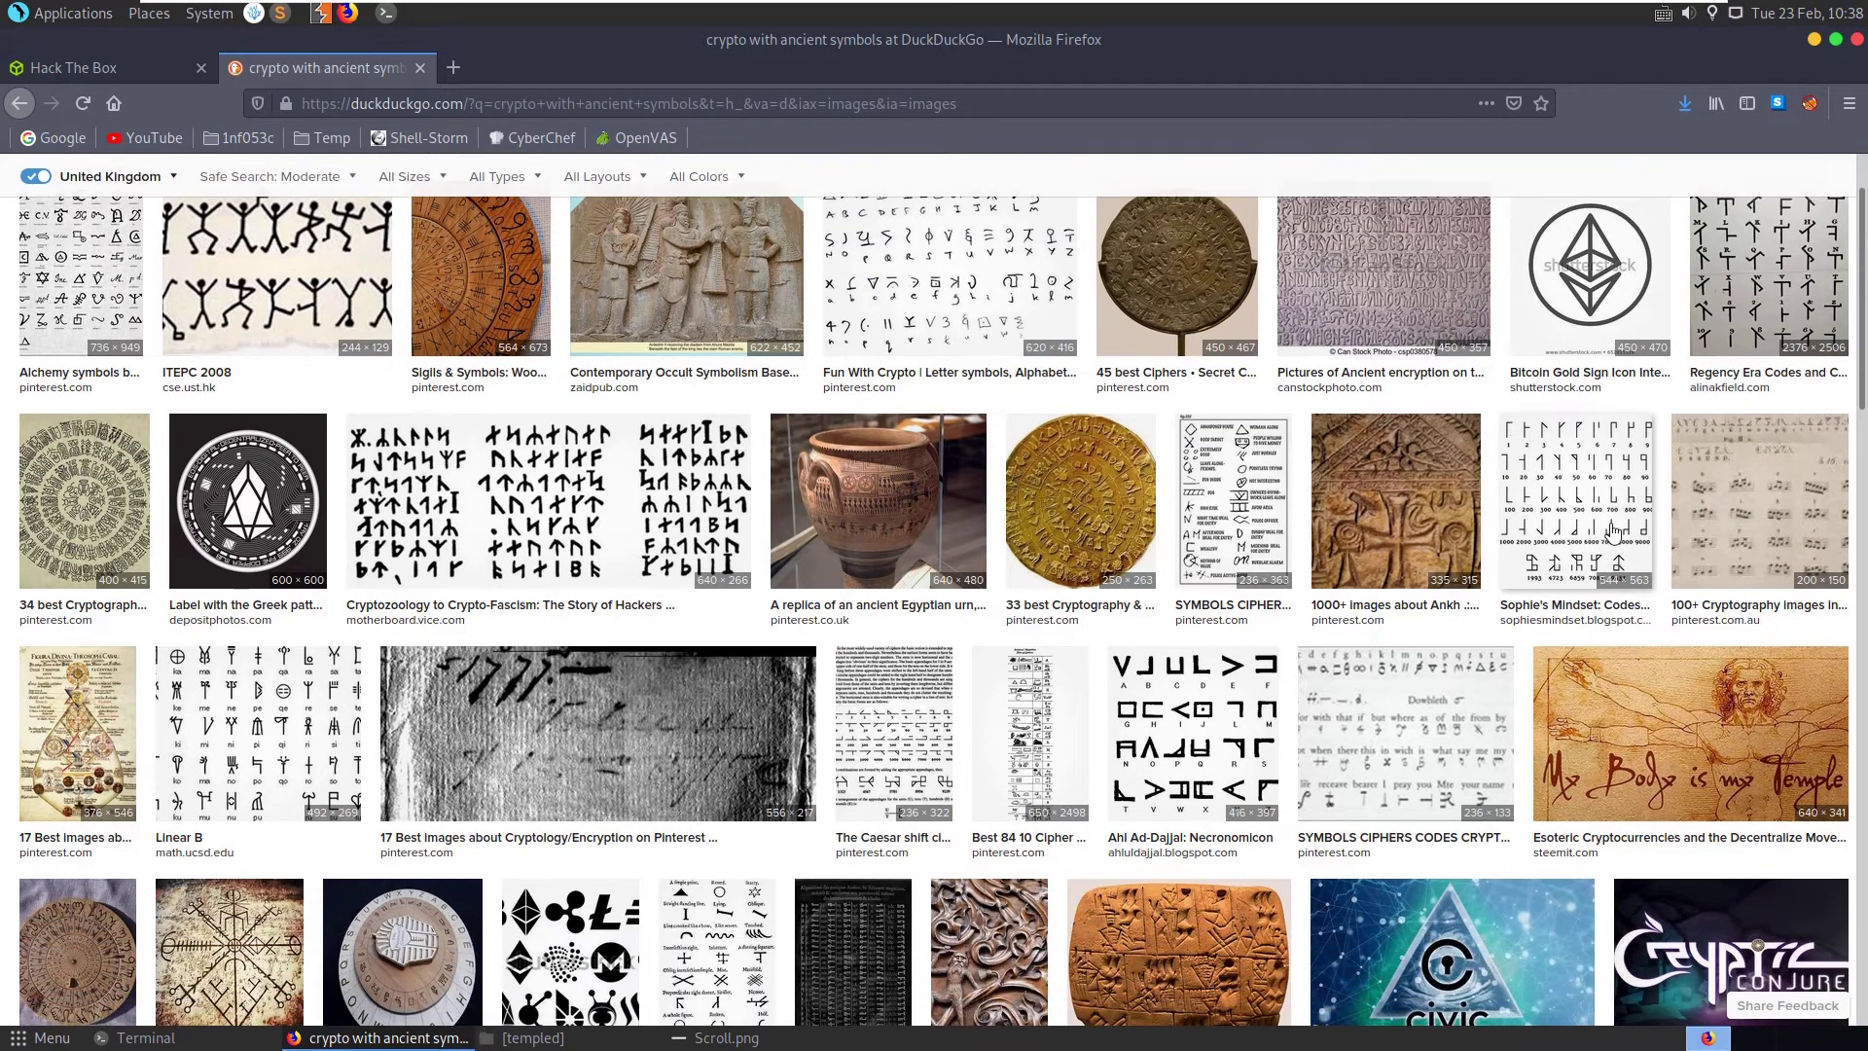
{"action": "left_click", "coordinate": [1610, 530]}
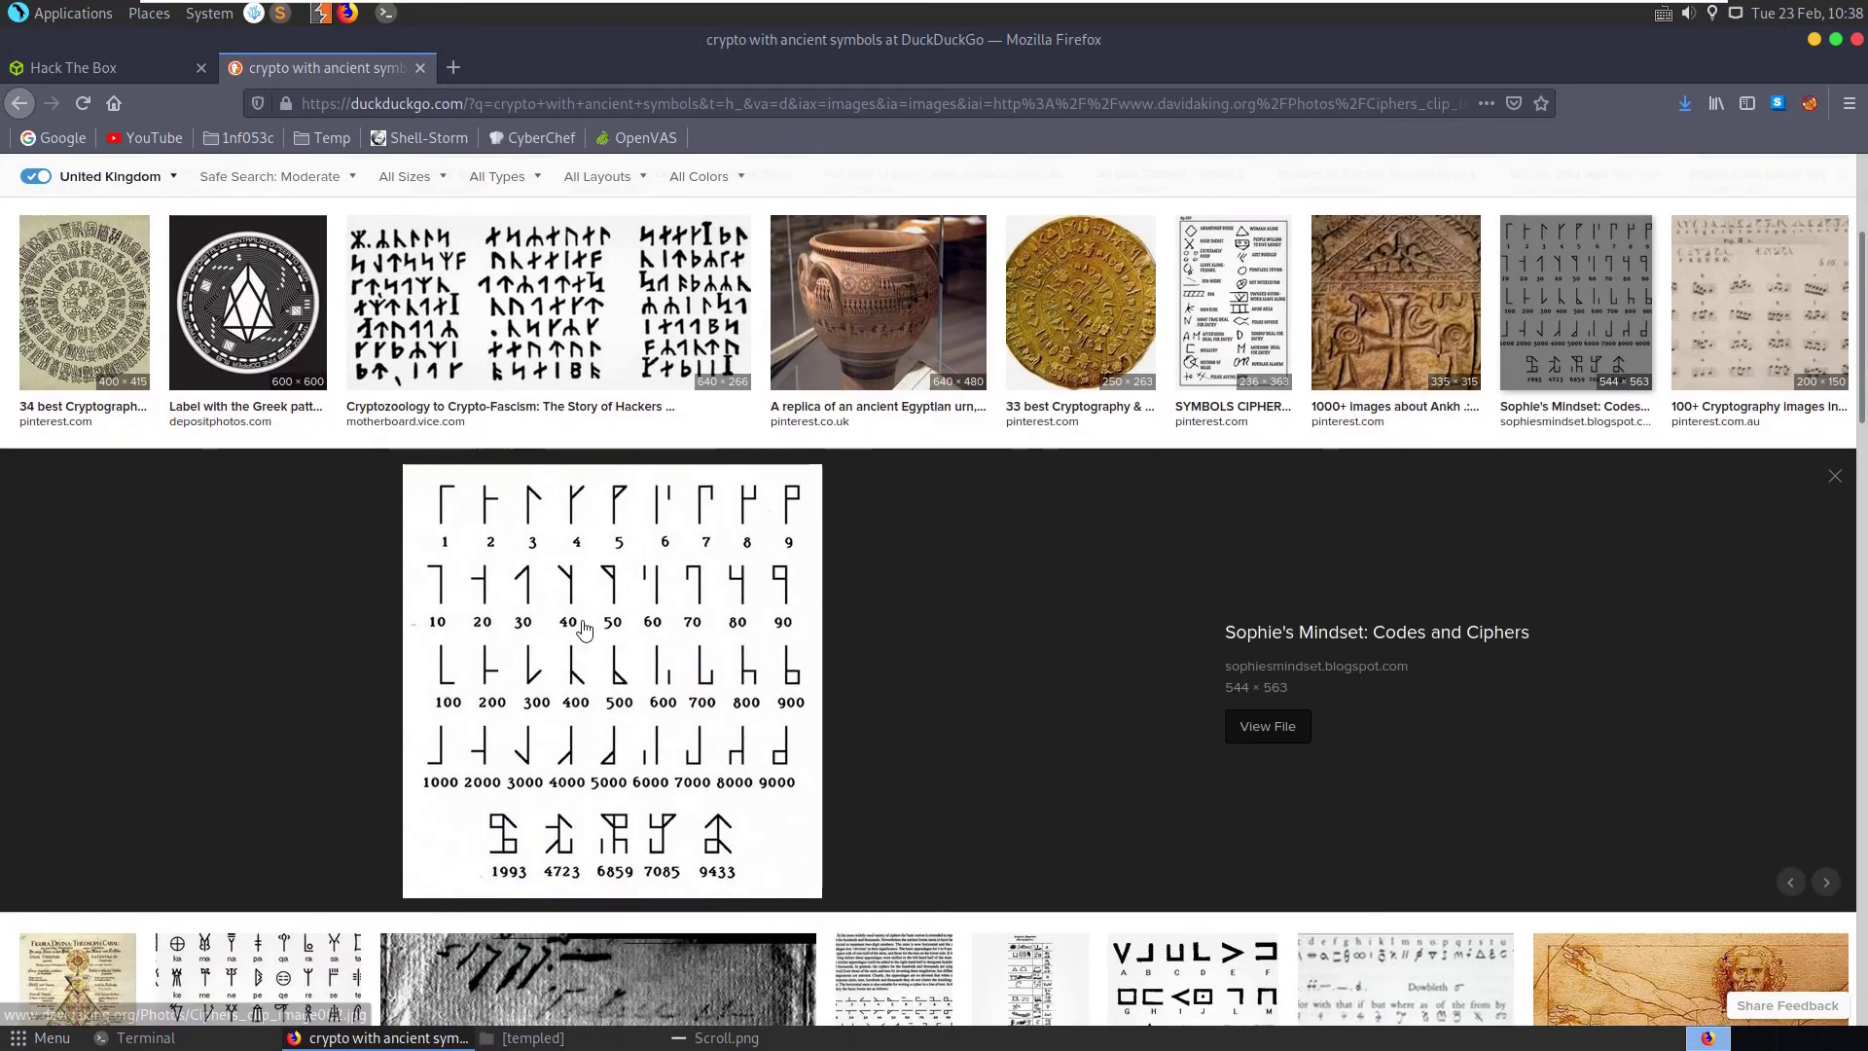
Compare Scroll.png with the numeral chart, then hide the image viewer
{"action": "left_click", "coordinate": [720, 1038]}
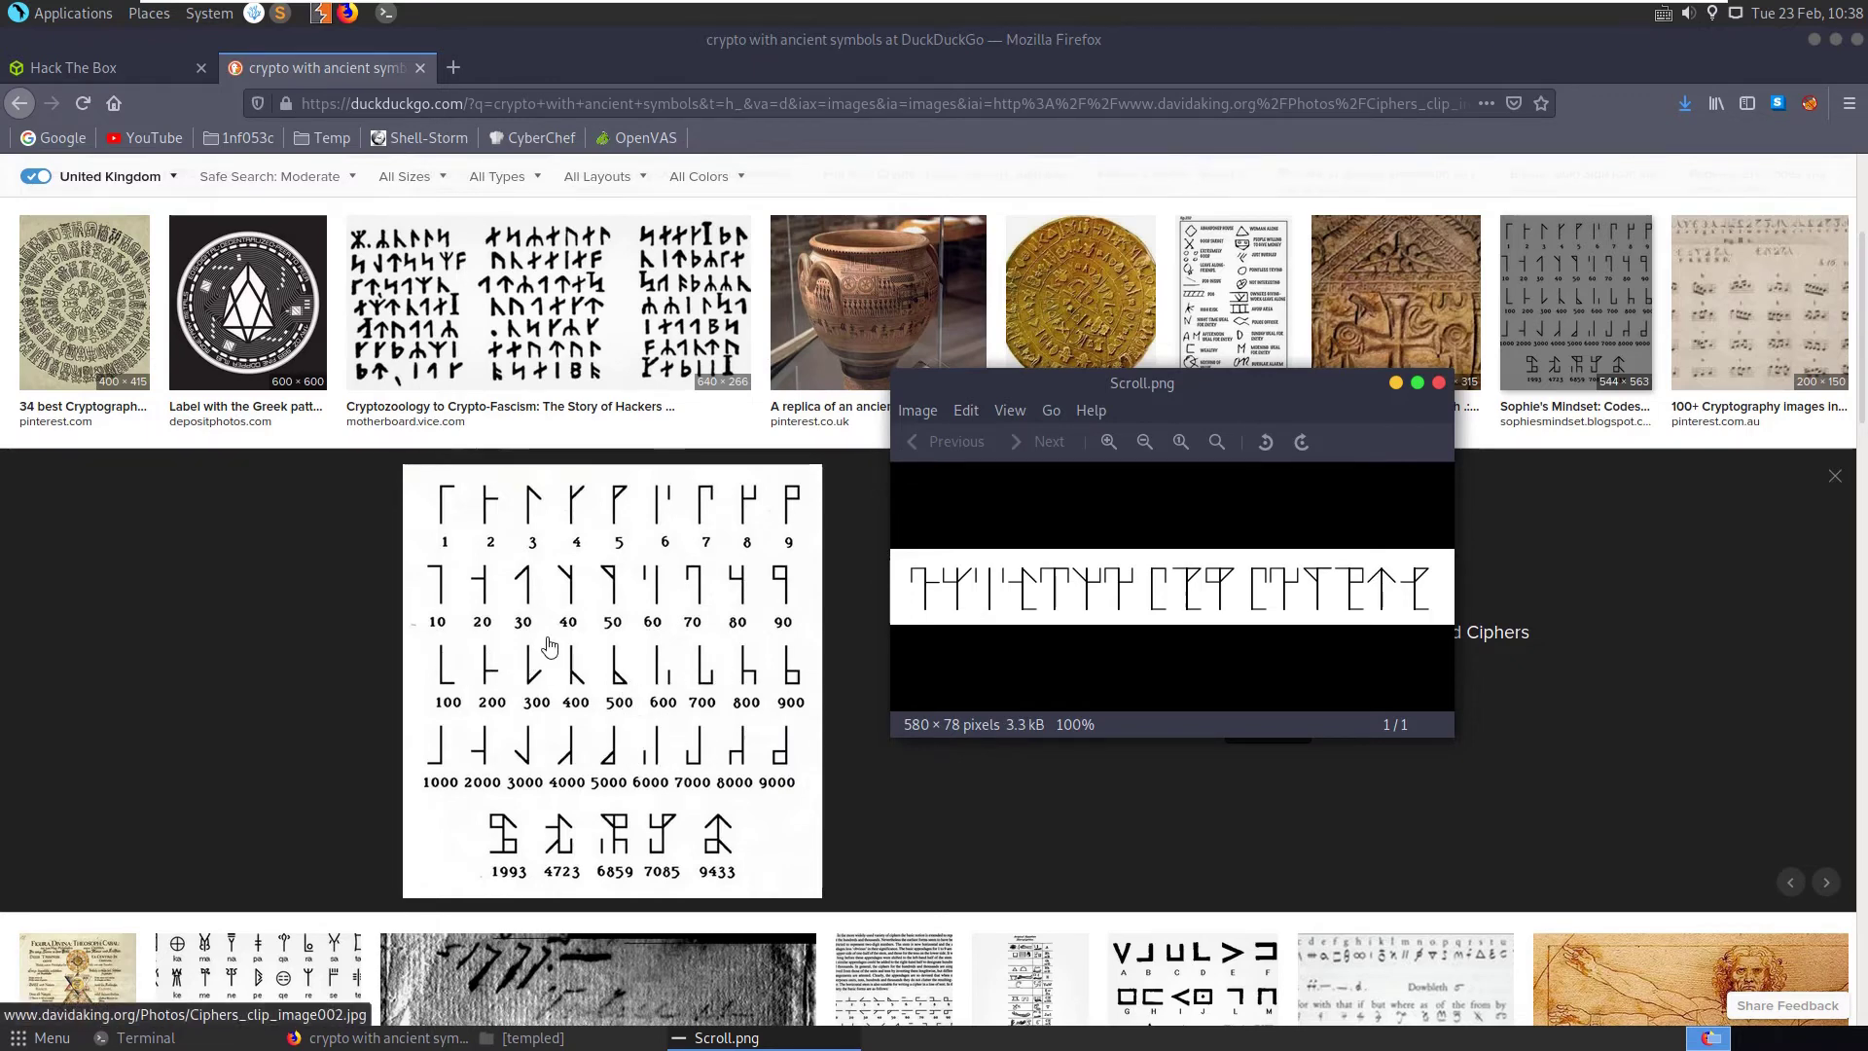
{"action": "scroll", "coordinate": [550, 645], "scroll_direction": "down", "scroll_amount": 1}
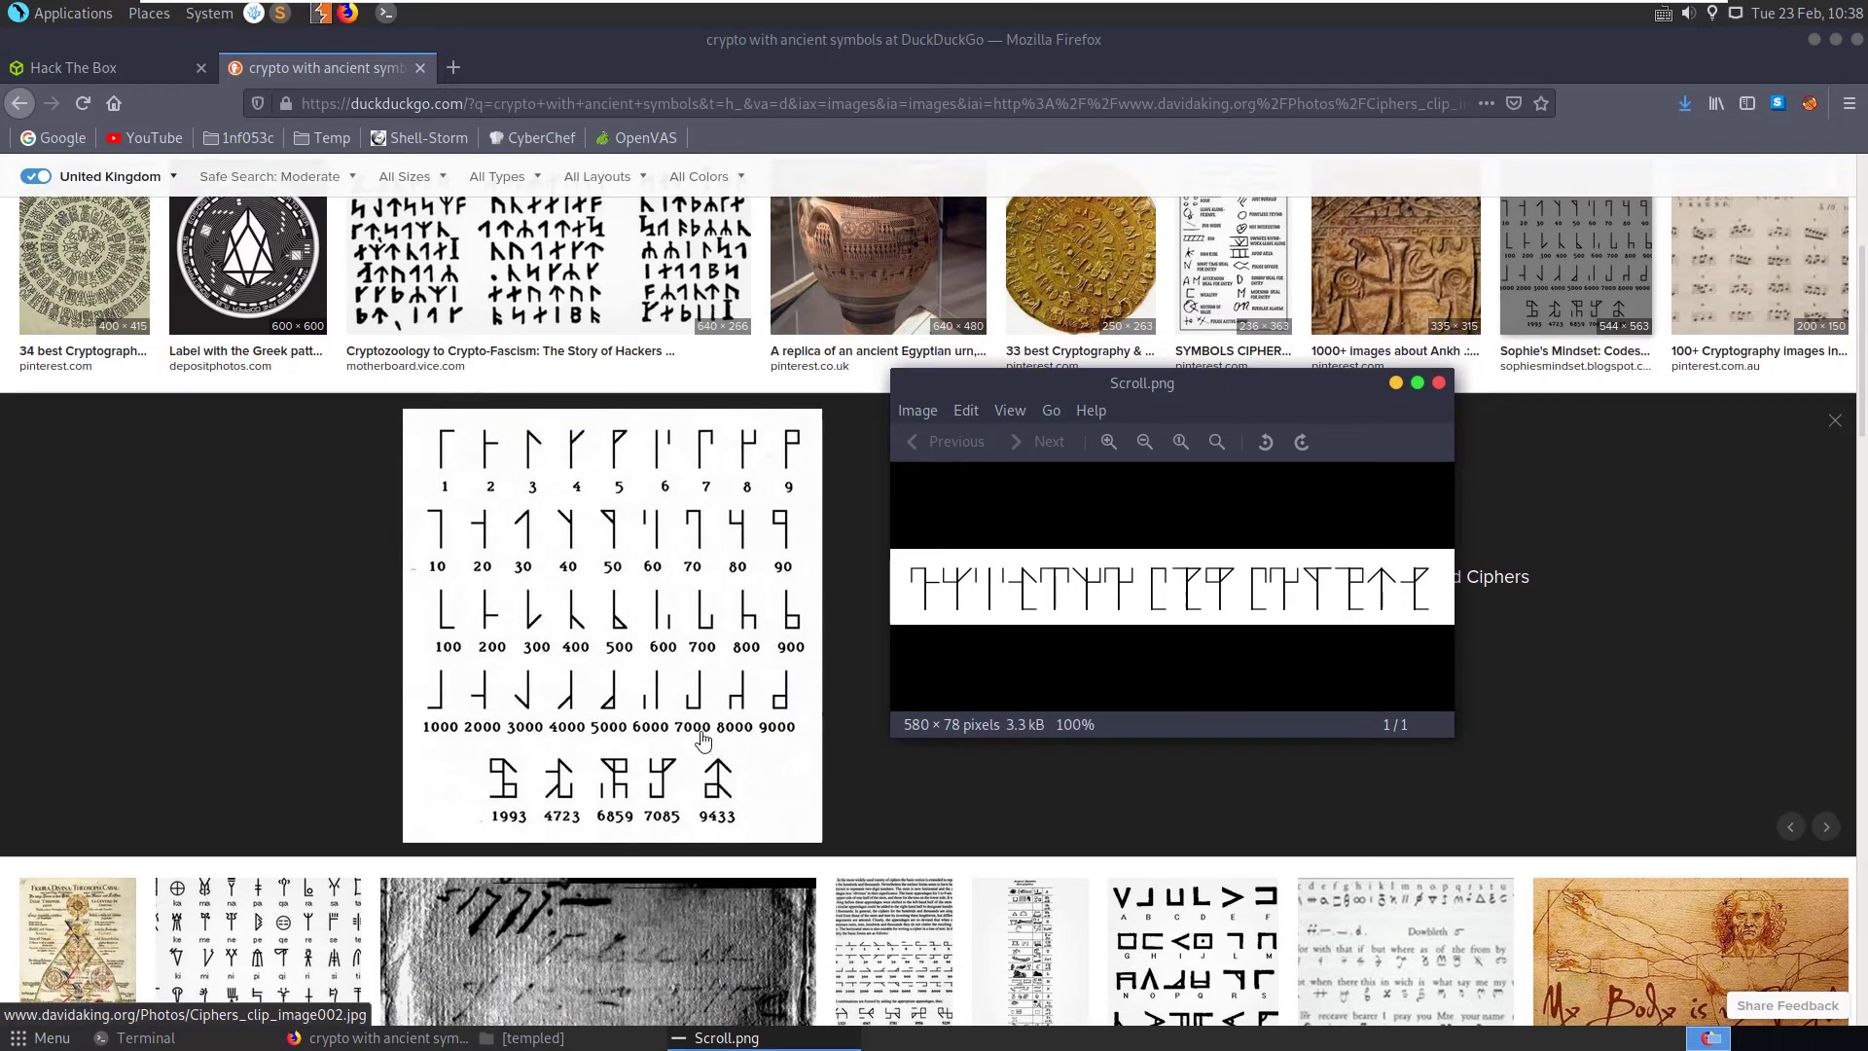
{"action": "scroll", "coordinate": [688, 739], "scroll_direction": "down", "scroll_amount": 3}
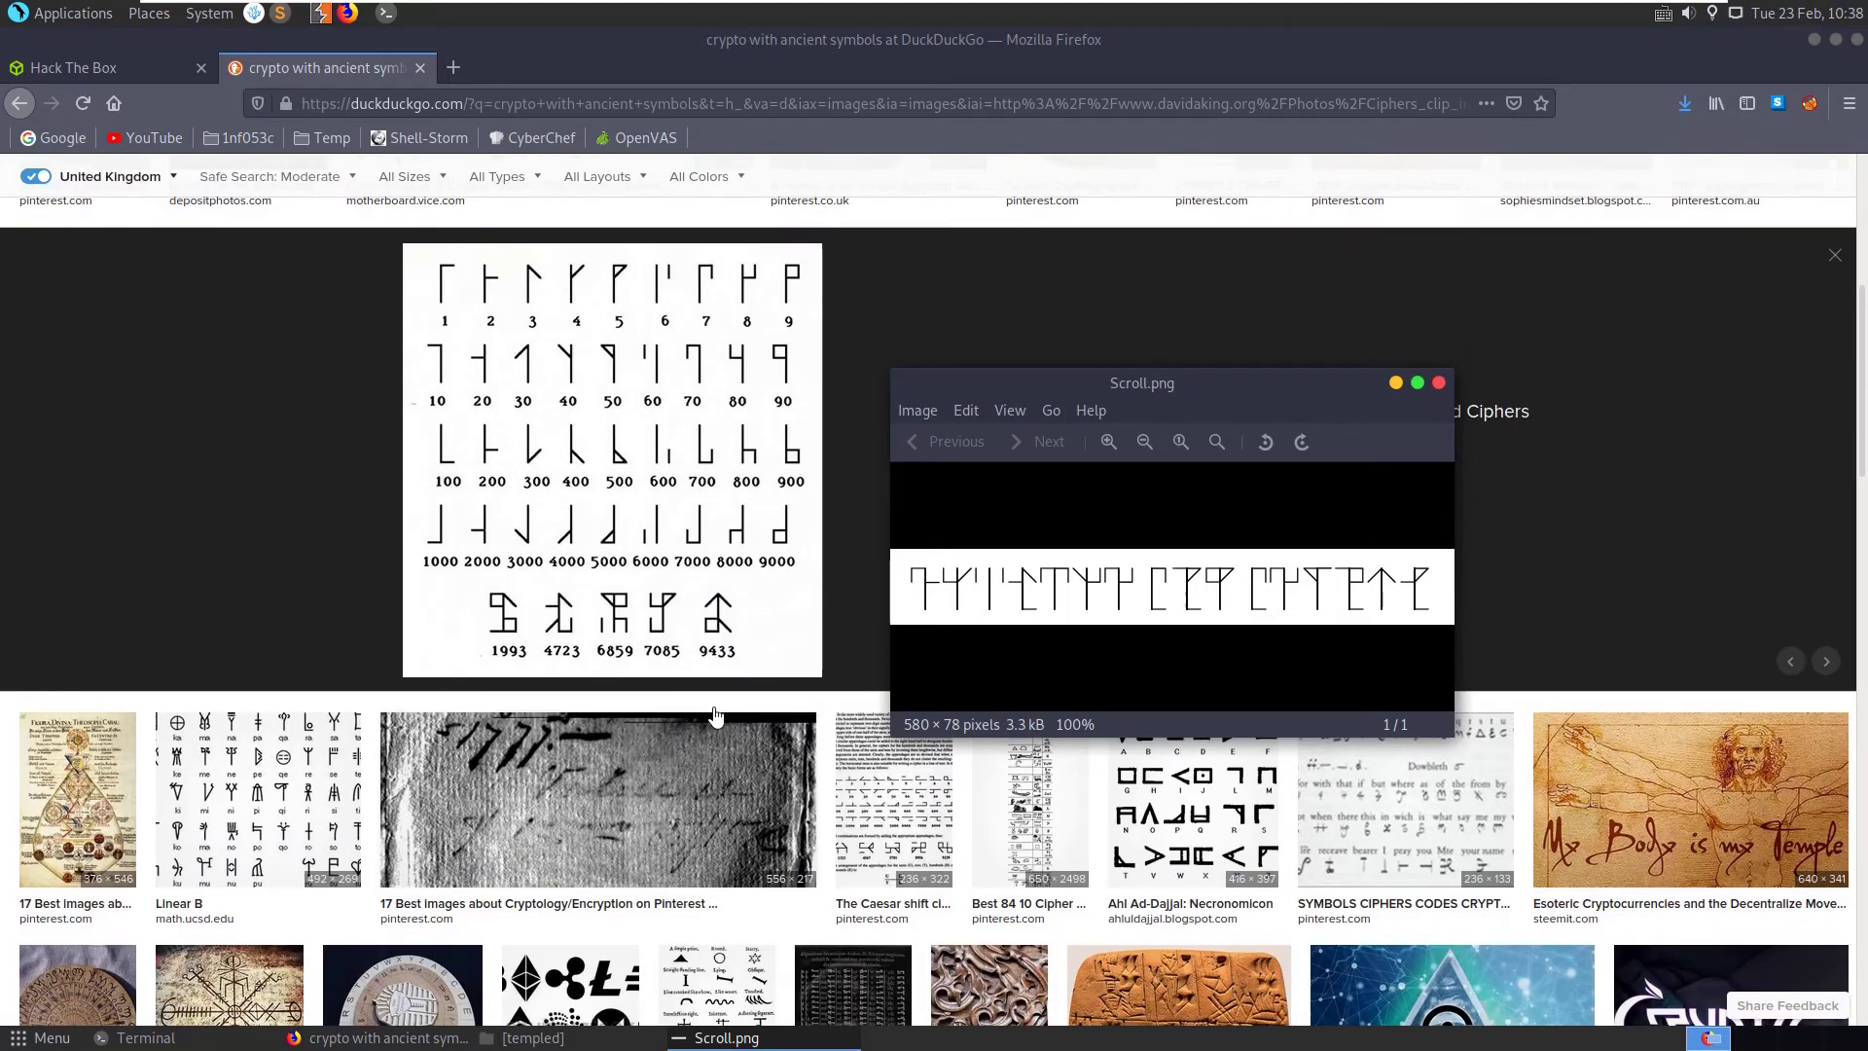
{"action": "scroll", "coordinate": [734, 572], "scroll_direction": "up", "scroll_amount": 5}
{"action": "left_click", "coordinate": [1395, 383]}
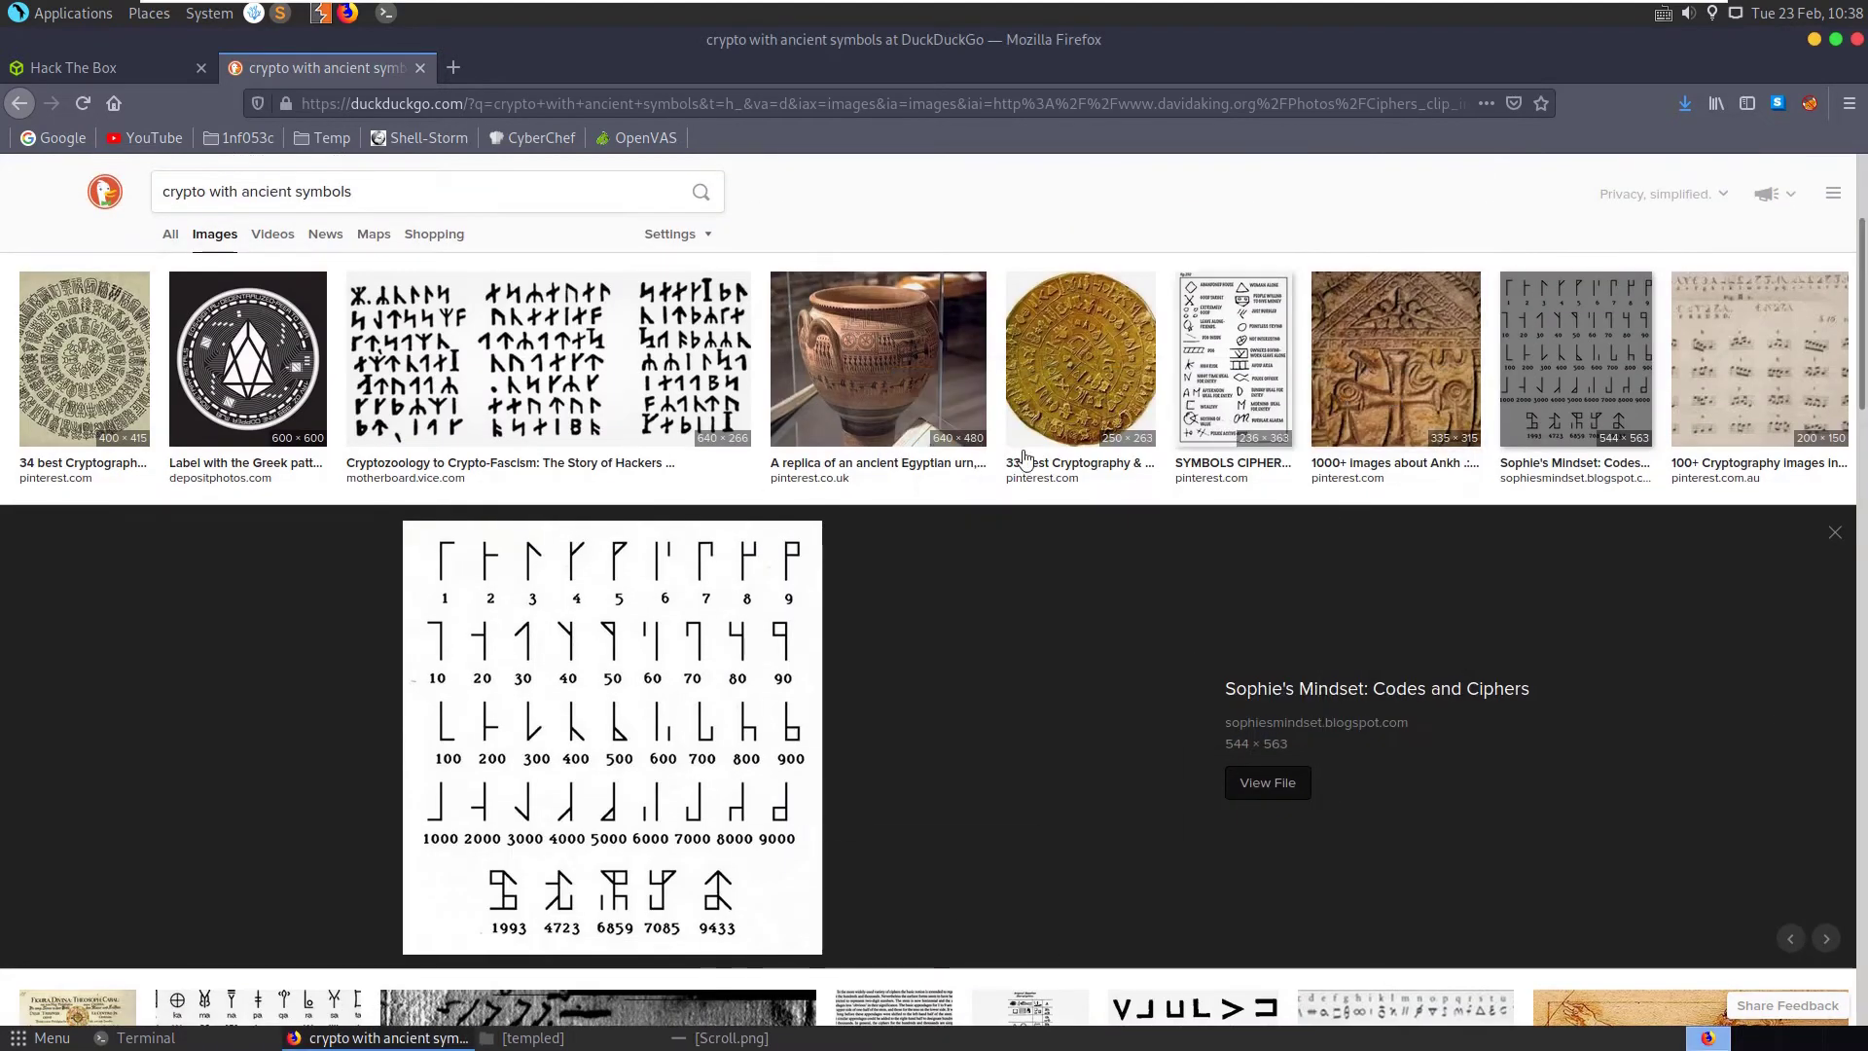
{"action": "scroll", "coordinate": [820, 558], "scroll_direction": "up", "scroll_amount": 2}
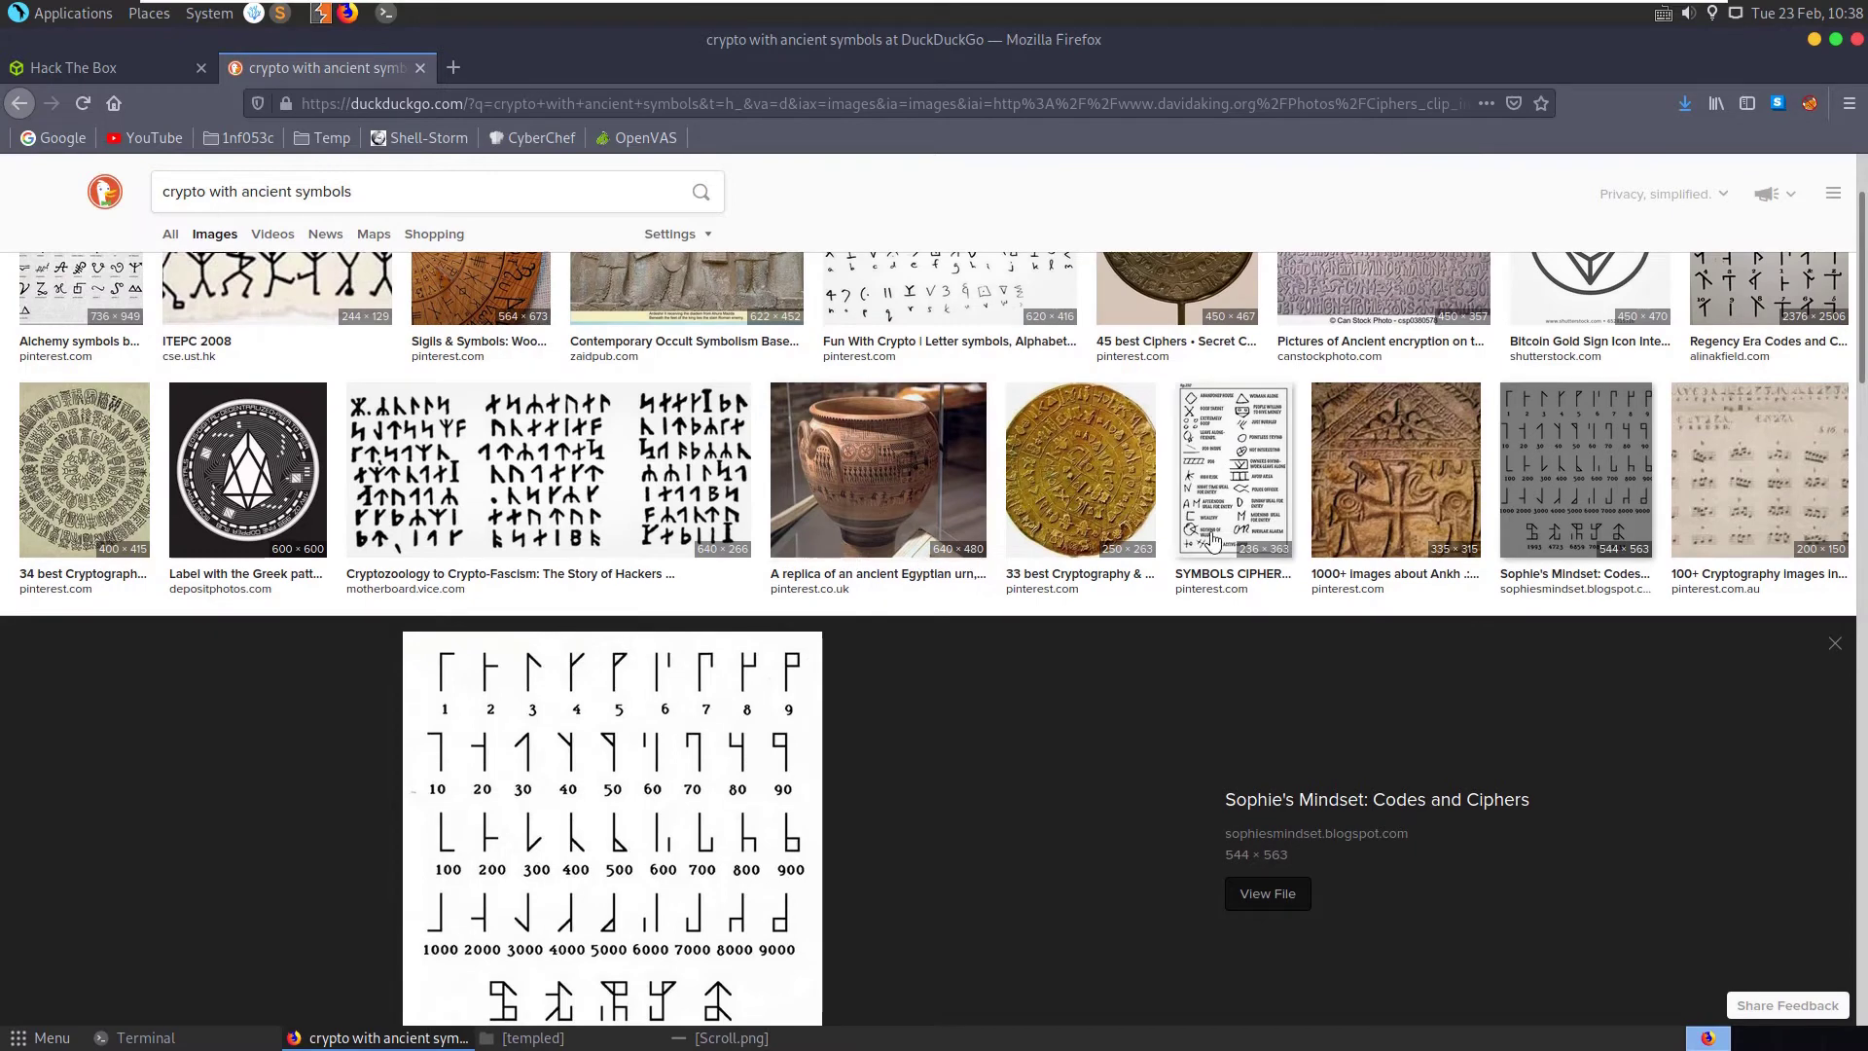
{"action": "scroll", "coordinate": [1242, 529], "scroll_direction": "up", "scroll_amount": 2}
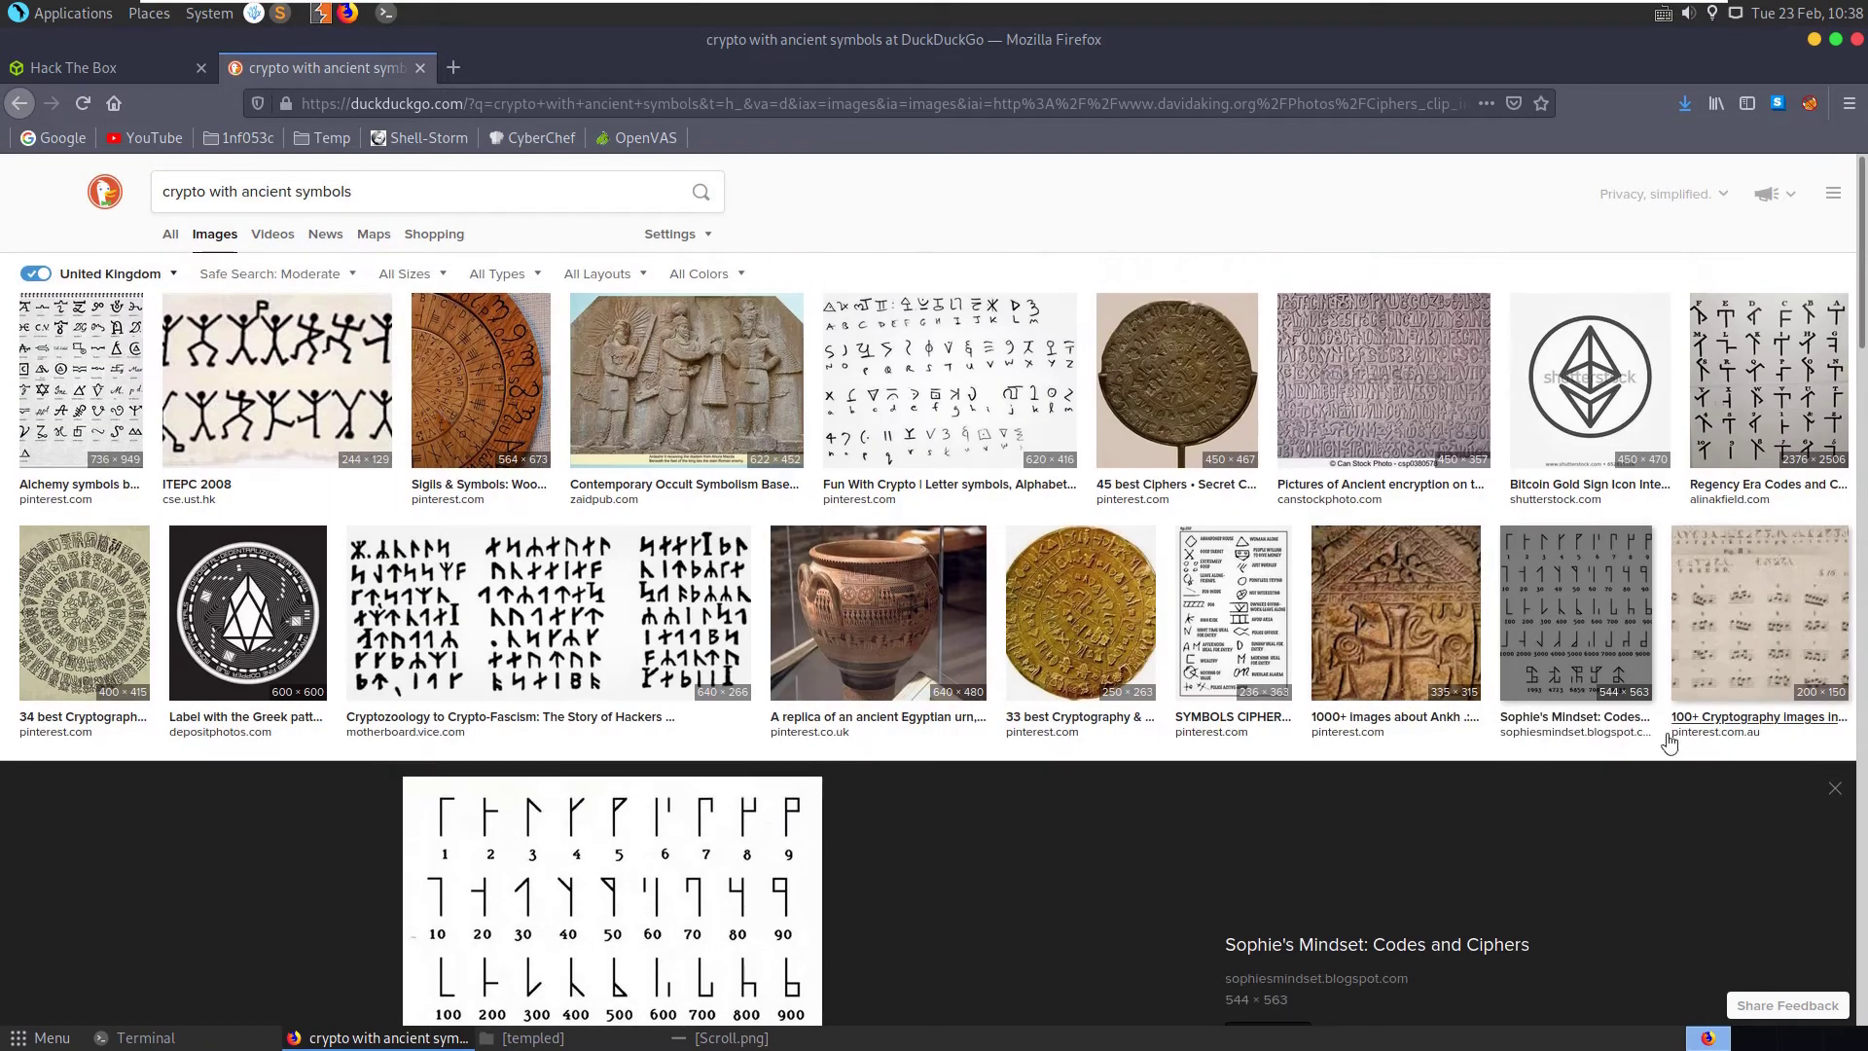
Try the Sophie's Mindset source page, which fails to connect, and go back to the image results
{"action": "left_click", "coordinate": [1605, 733]}
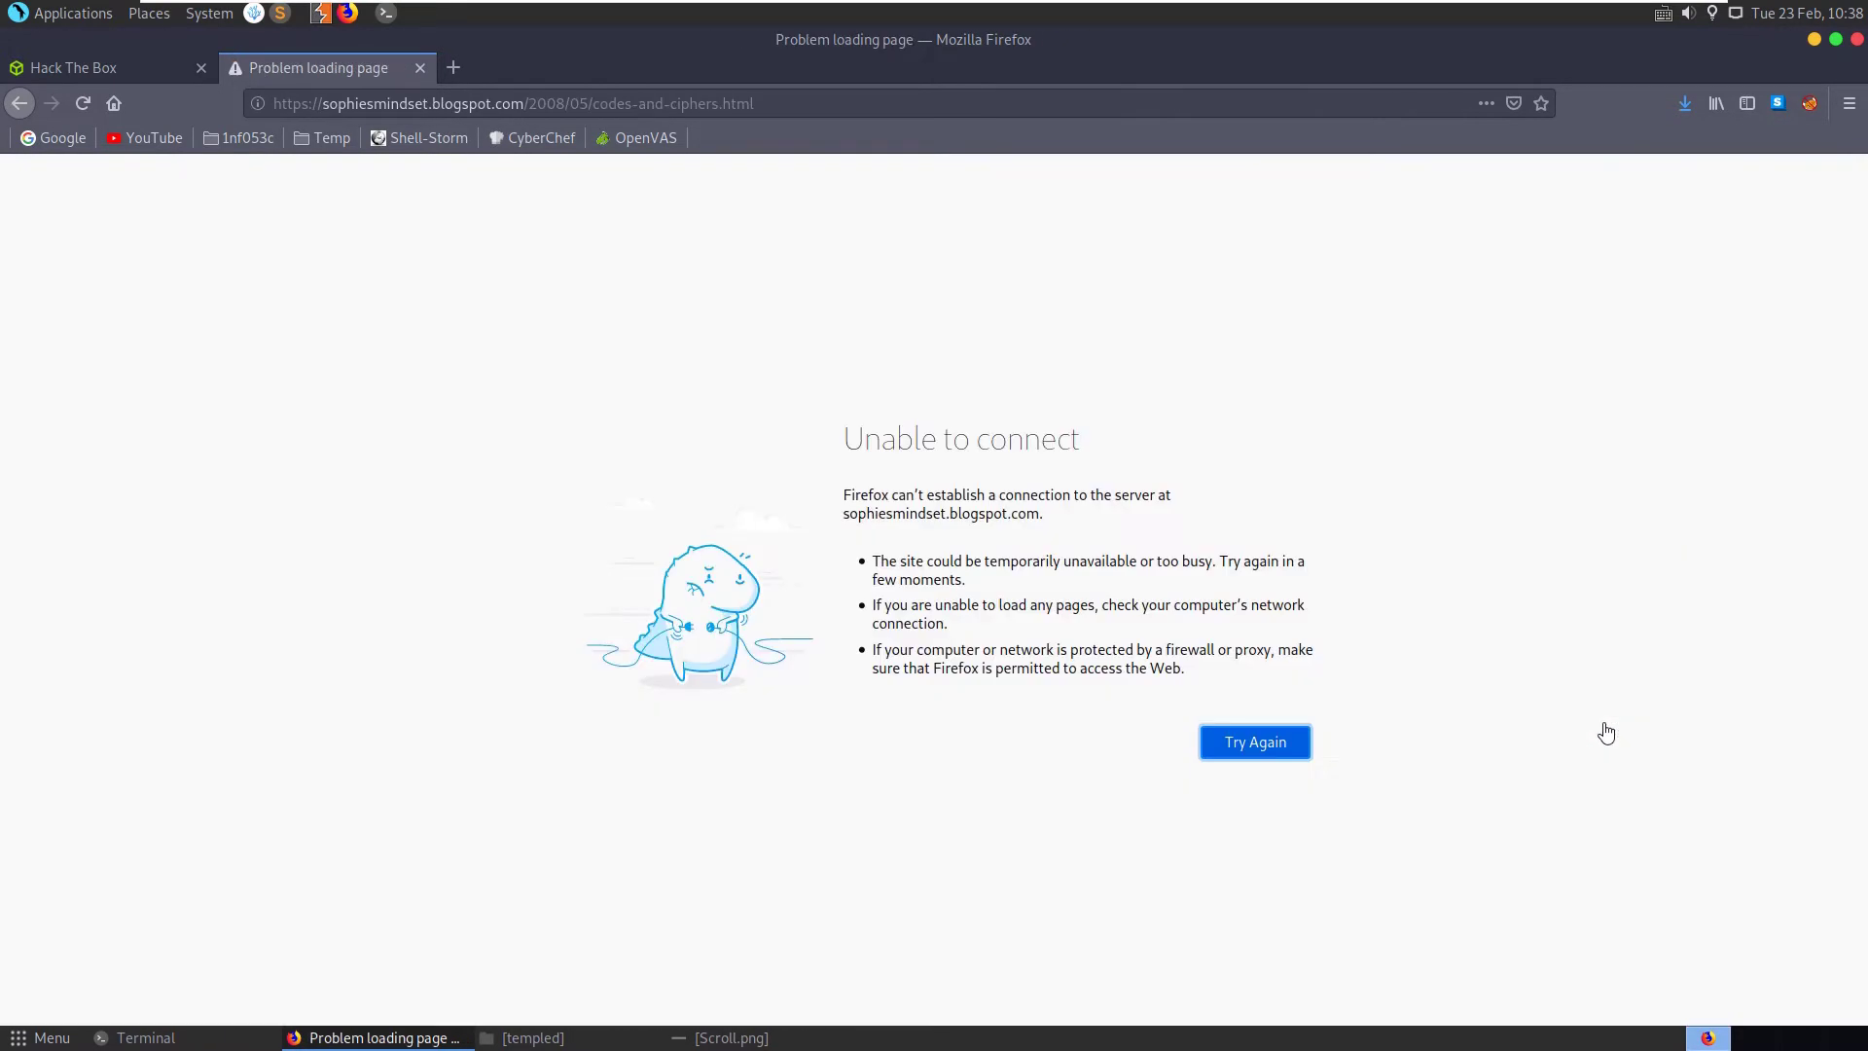
{"action": "left_click", "coordinate": [679, 104]}
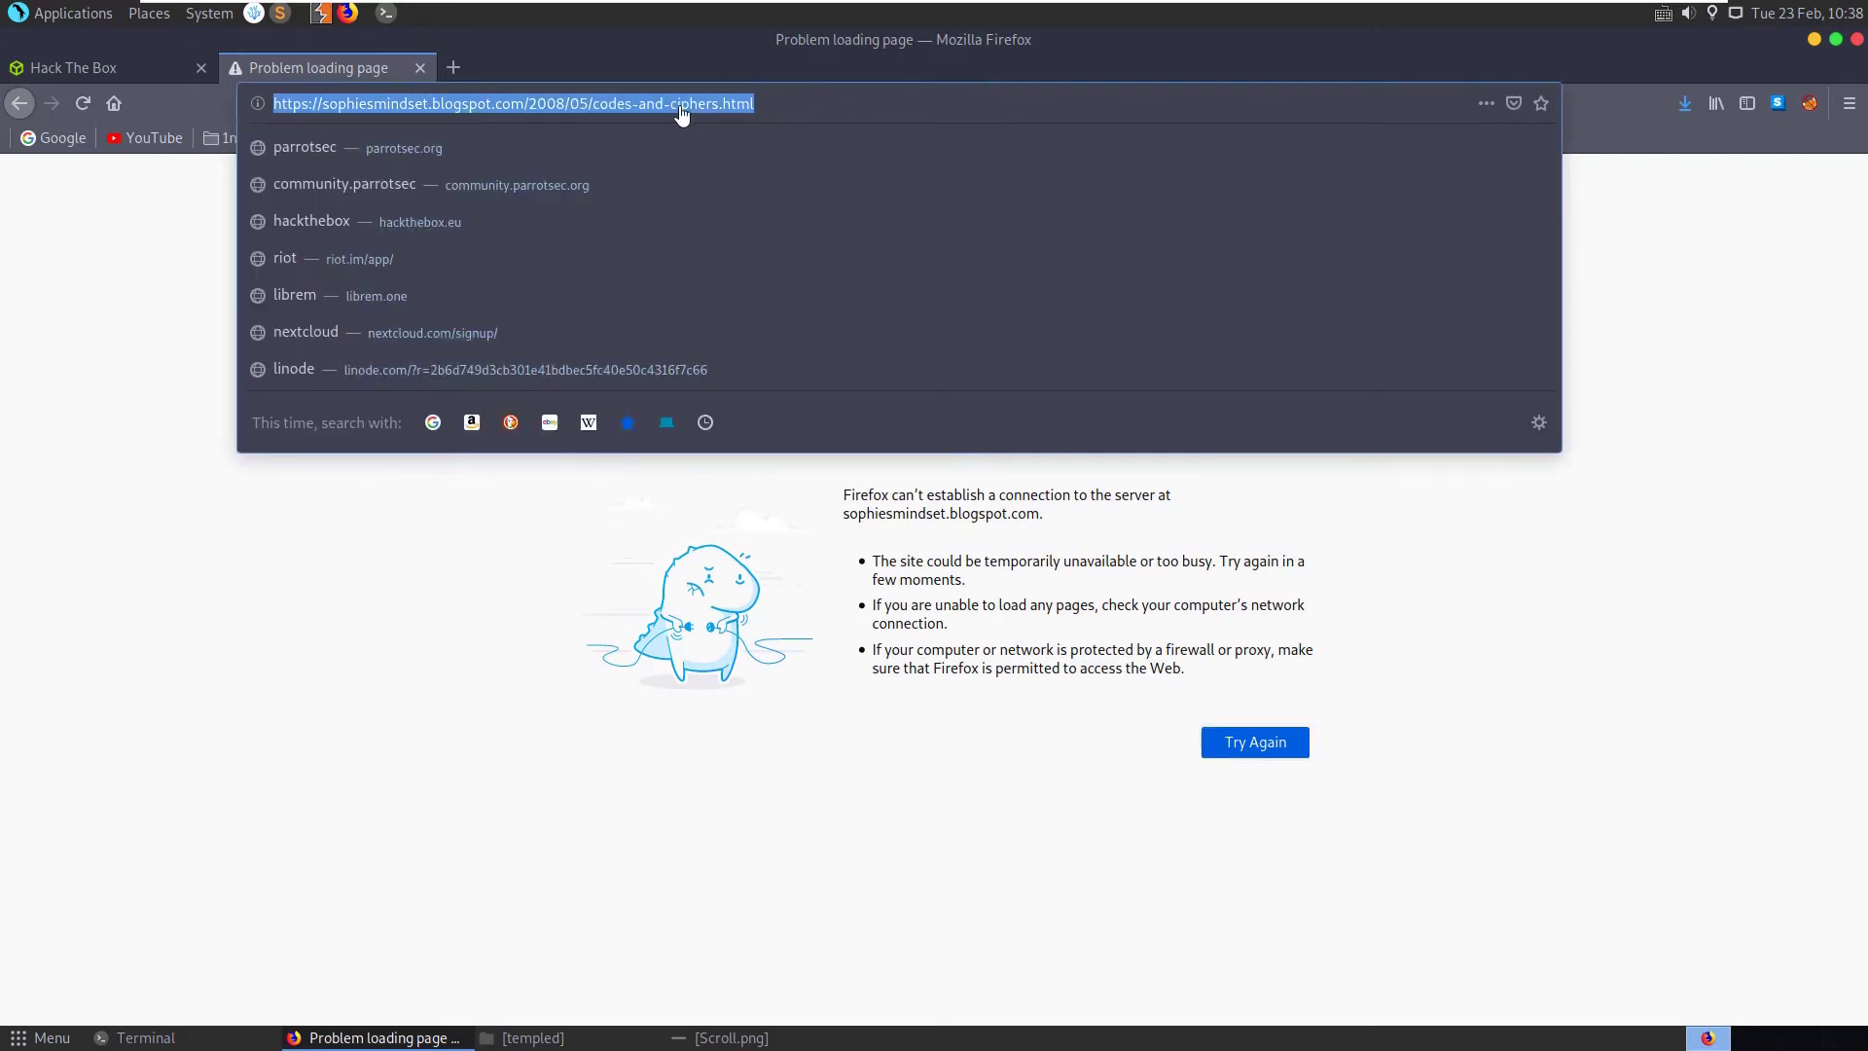
{"action": "left_click", "coordinate": [316, 496]}
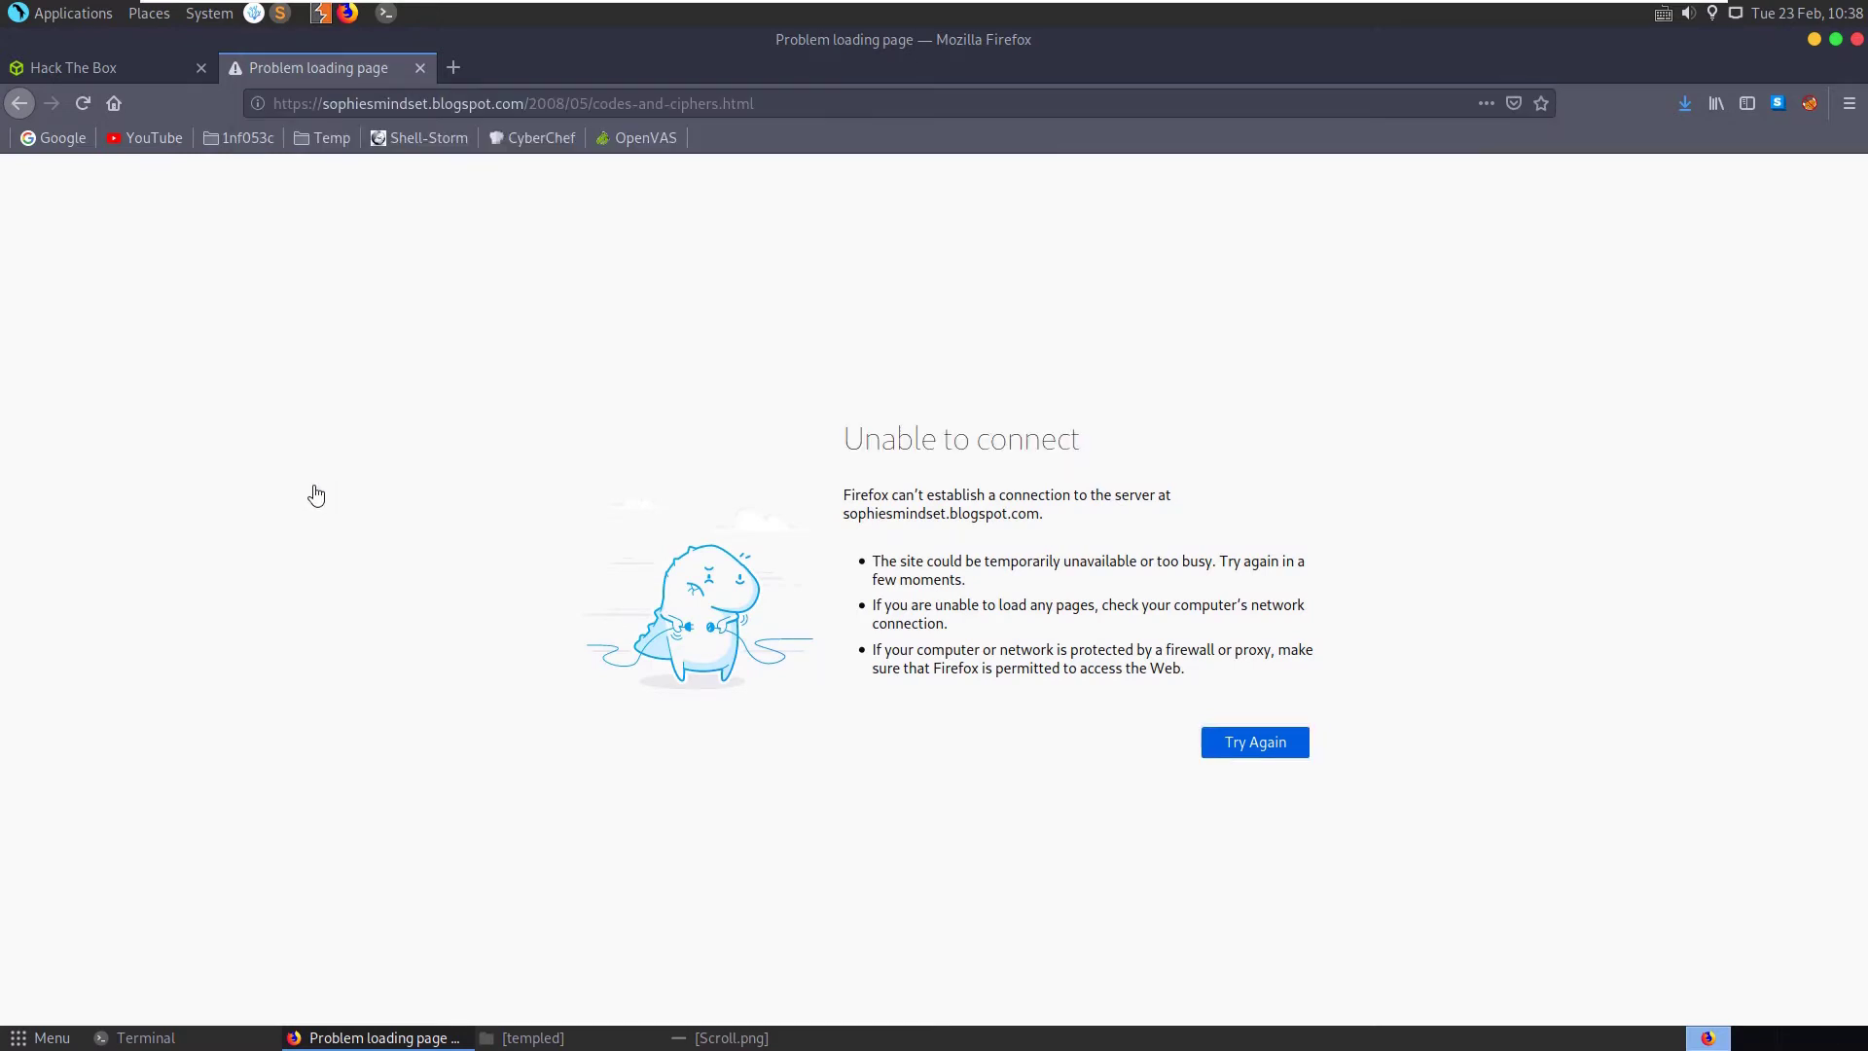
{"action": "left_click", "coordinate": [19, 102]}
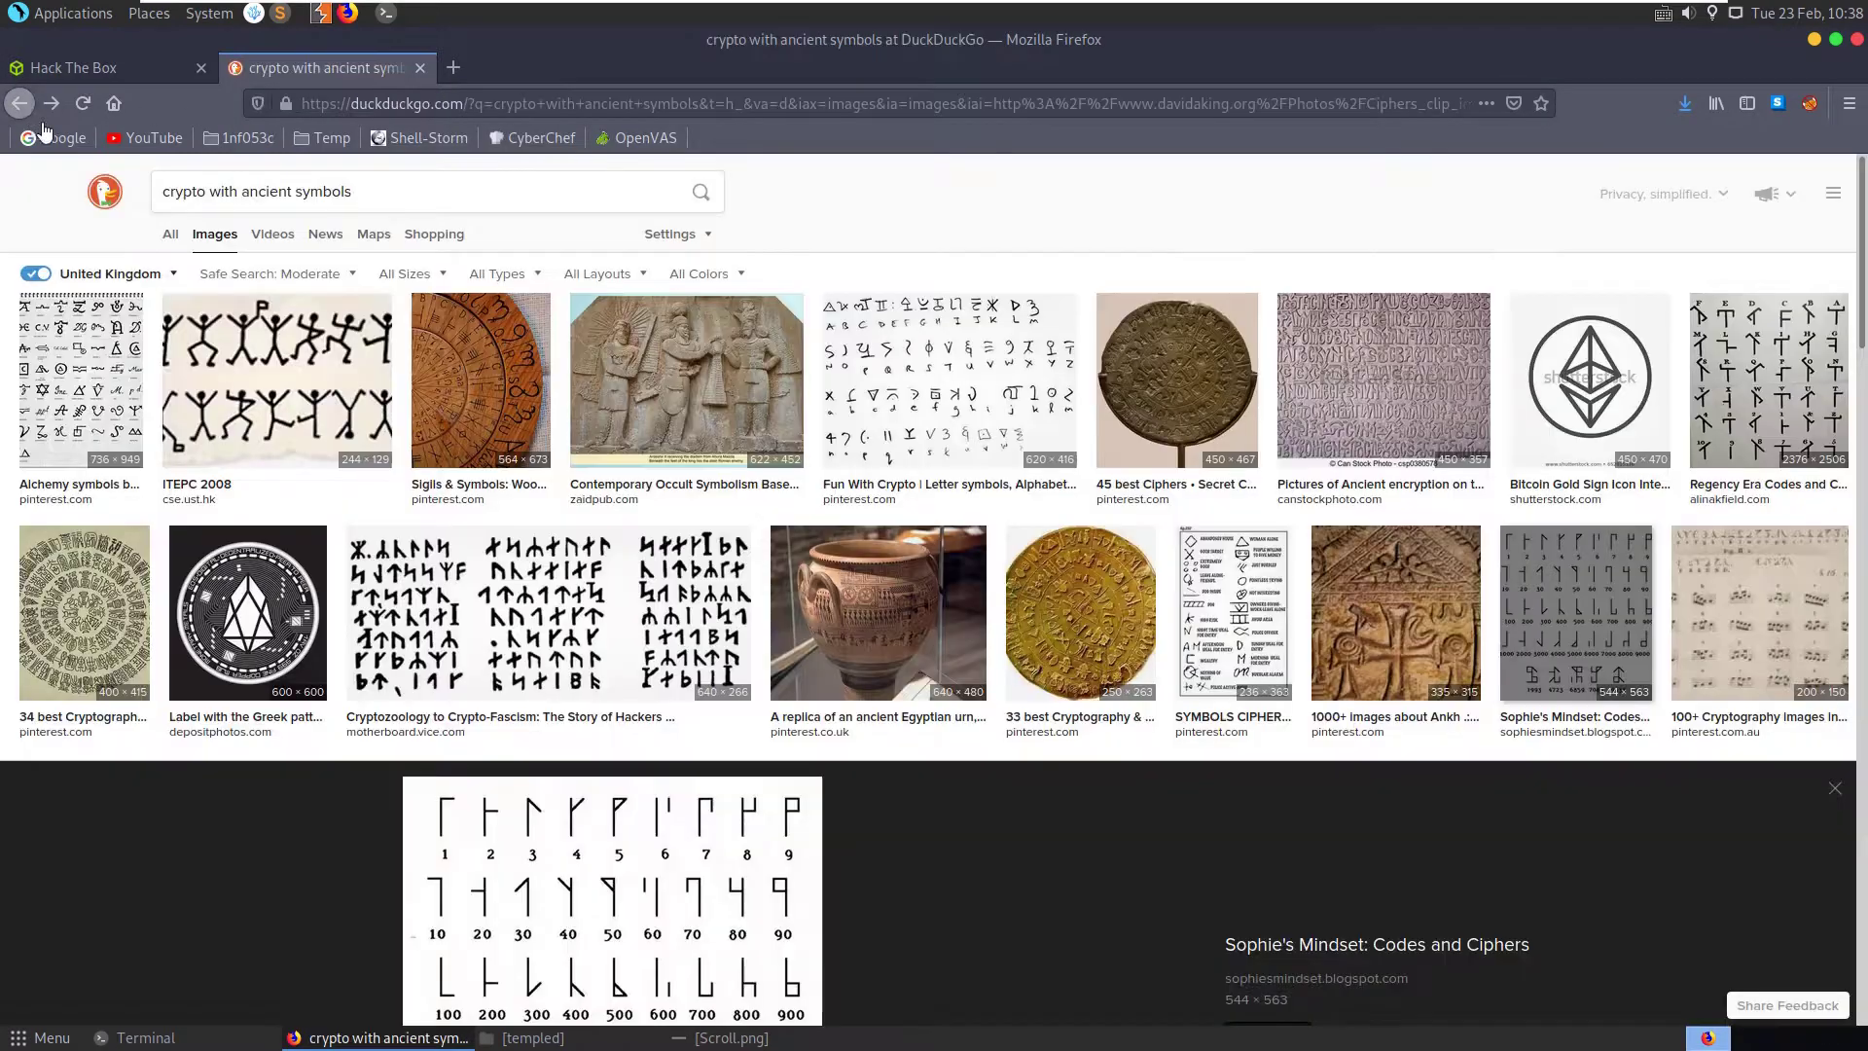
Open the full Ciphers_clip_image002.jpg numeral chart in its own tab and return to the results
{"action": "right_click", "coordinate": [1615, 739]}
{"action": "key", "text": "Escape"}
{"action": "scroll", "coordinate": [1469, 759], "scroll_direction": "down", "scroll_amount": 4}
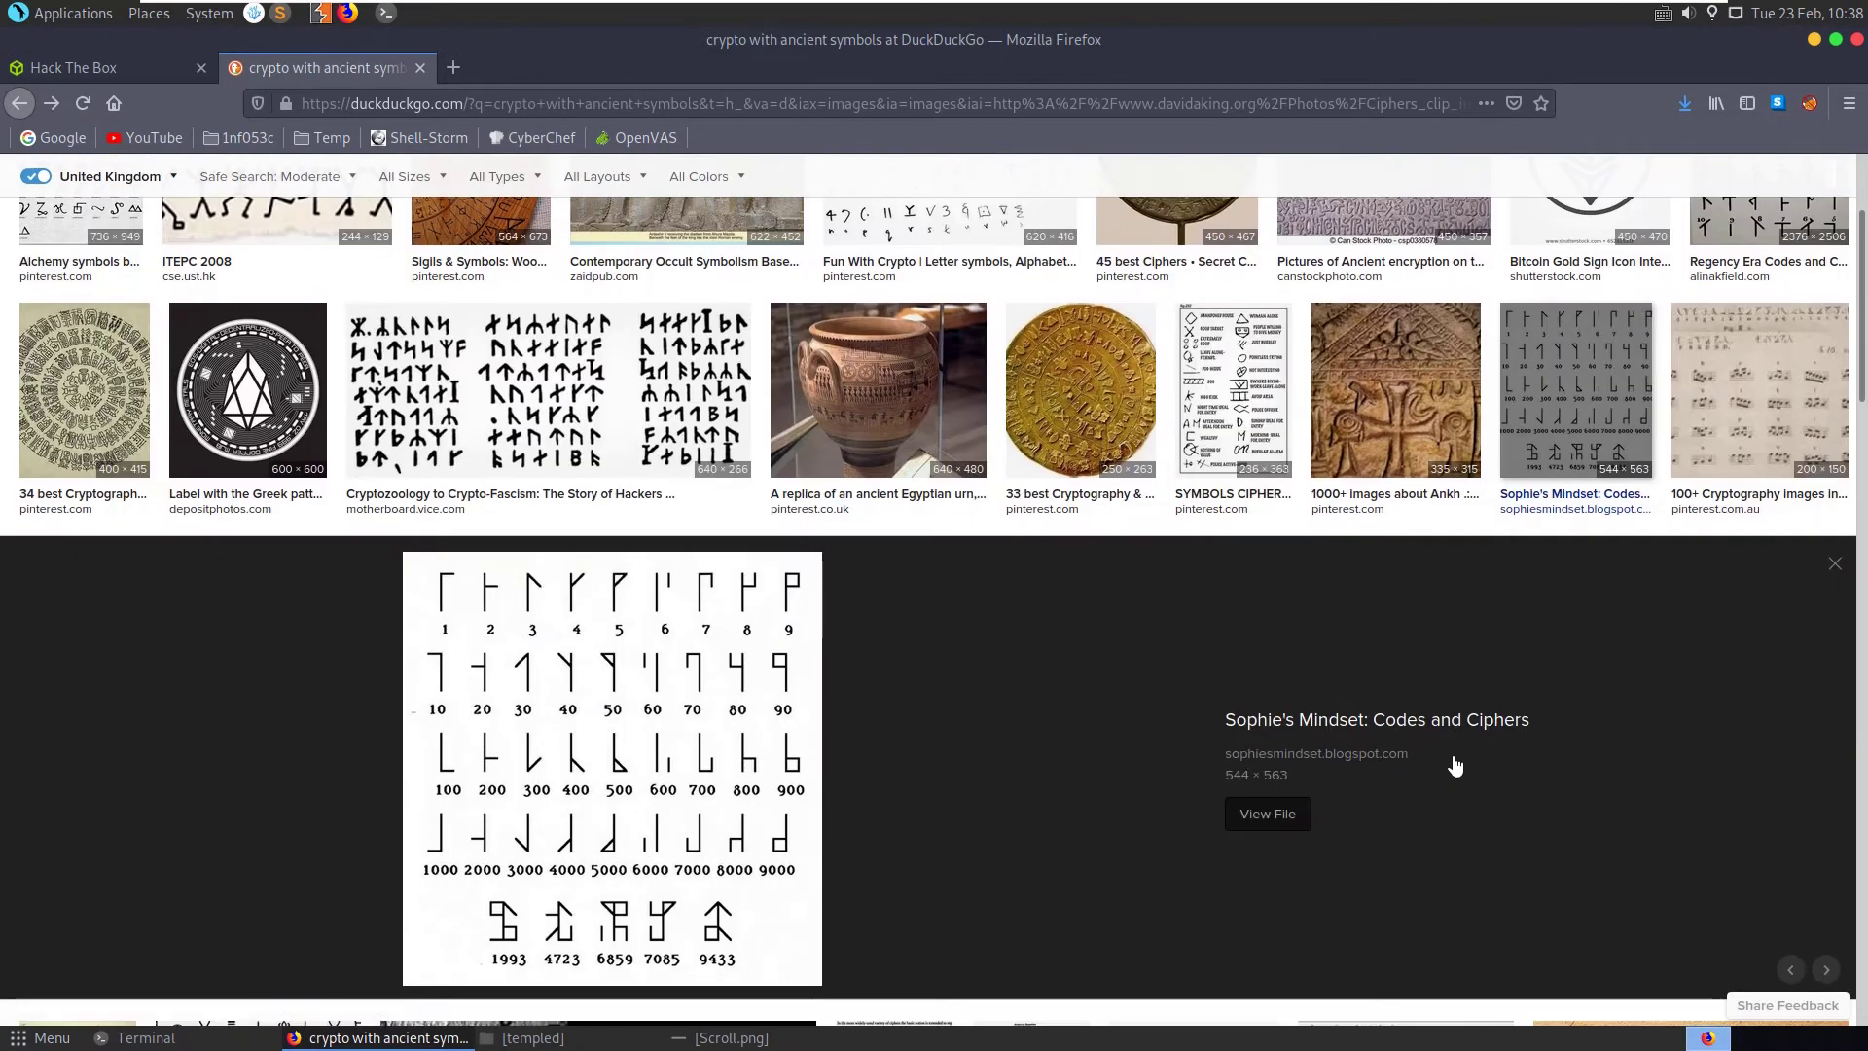
{"action": "left_click", "coordinate": [1282, 657]}
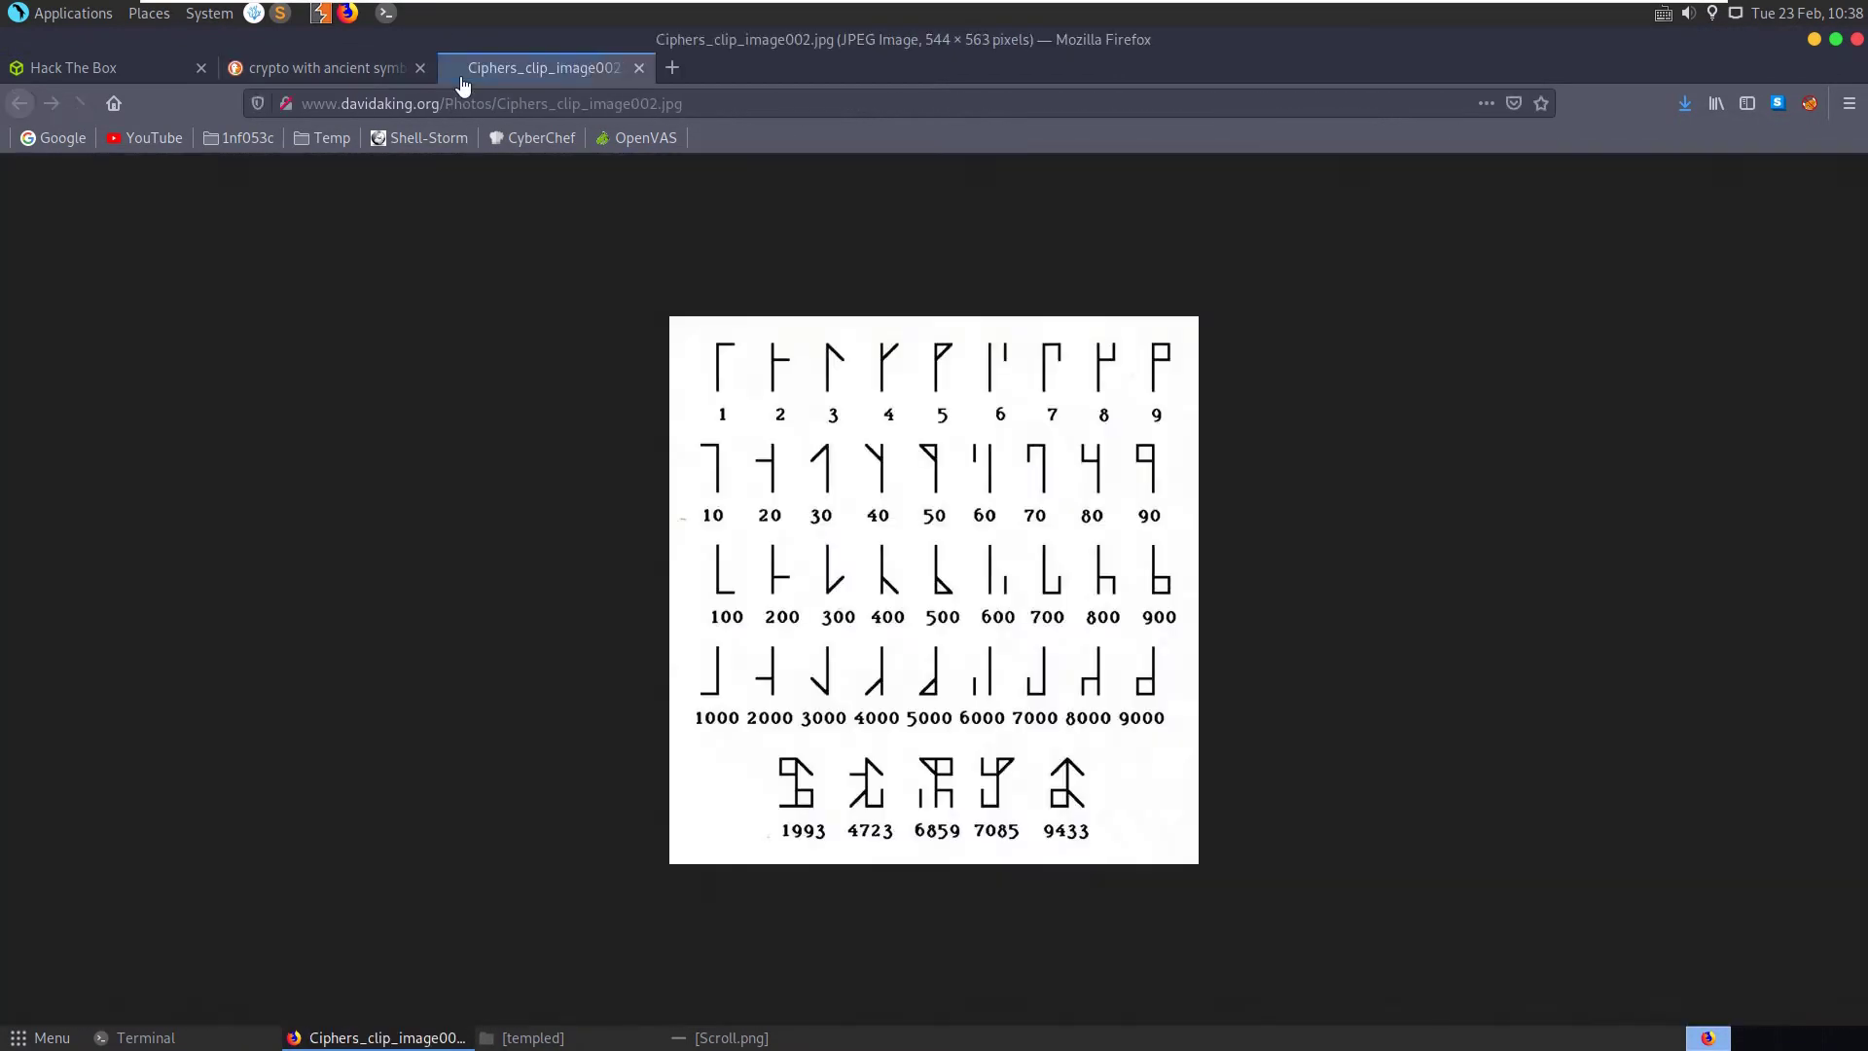
{"action": "left_click", "coordinate": [331, 67]}
{"action": "scroll", "coordinate": [1313, 583], "scroll_direction": "down", "scroll_amount": 3}
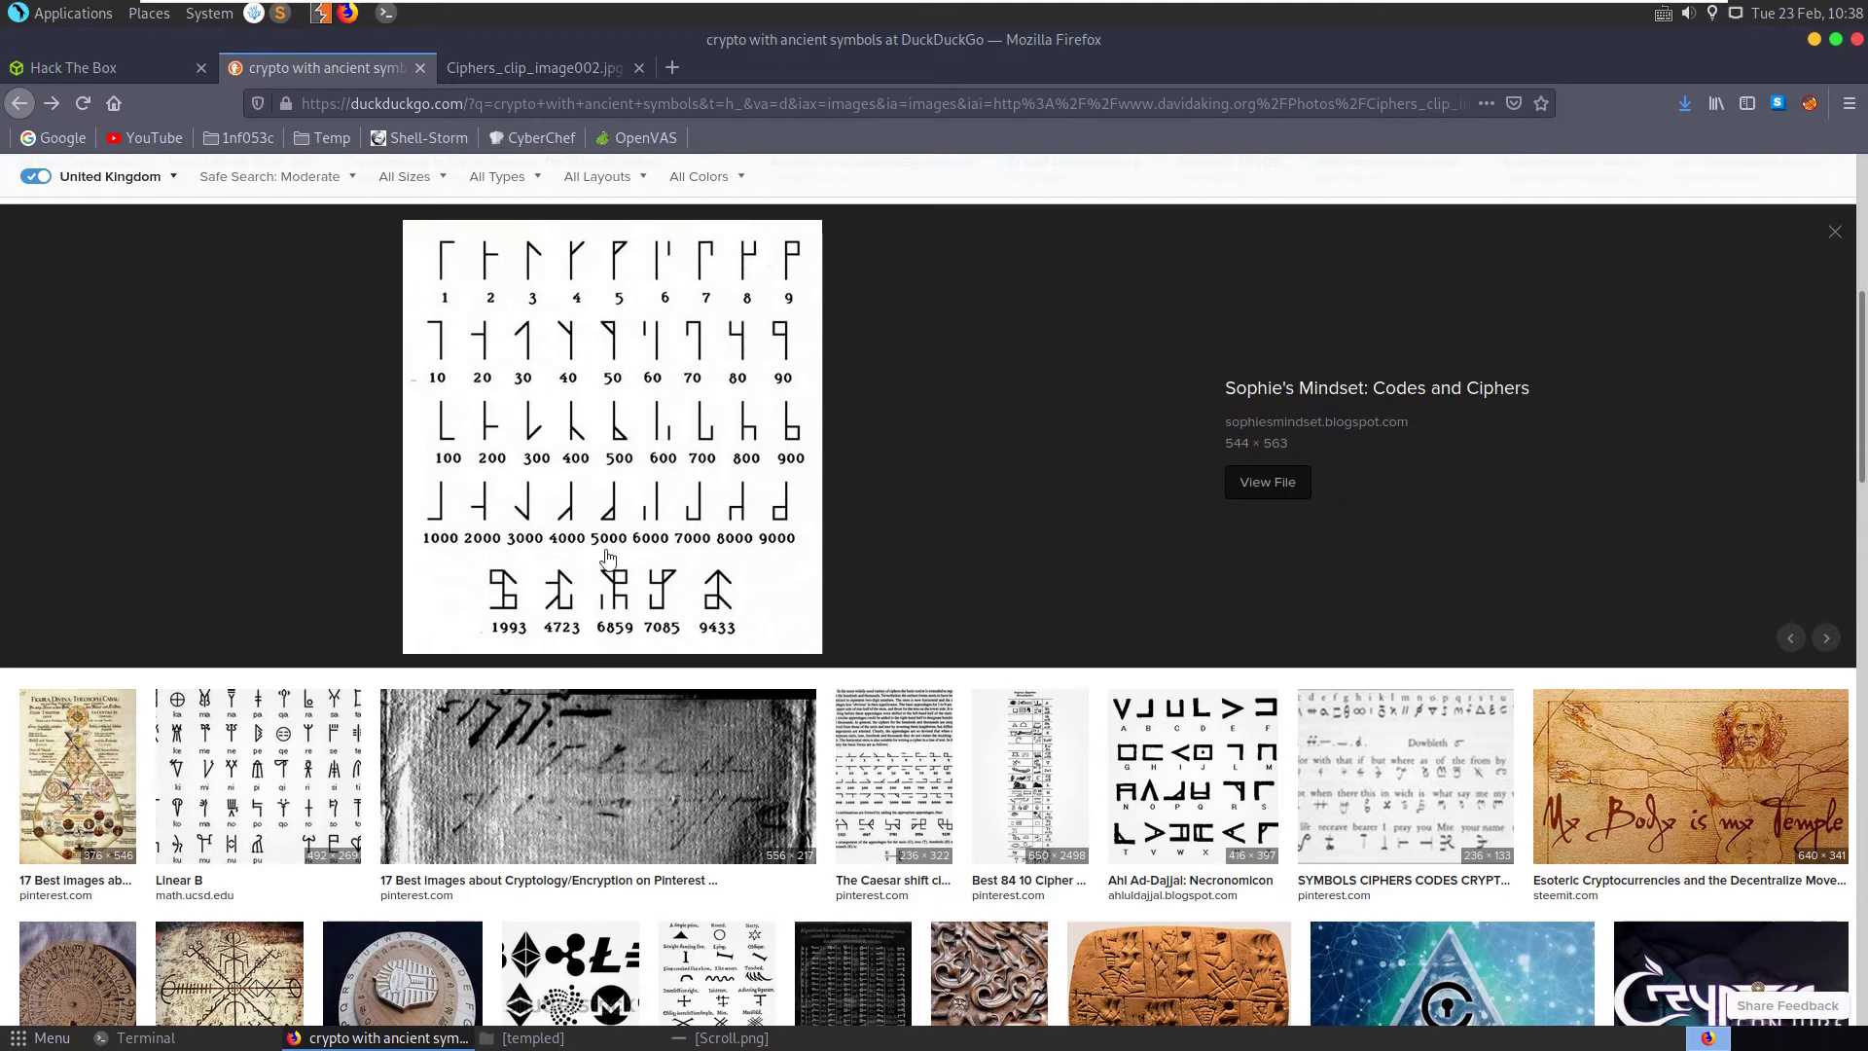
Google 'cipher convert runes to numbers' in a new tab and open dCode's Elder Futhark decoder
{"action": "left_click", "coordinate": [672, 67]}
{"action": "type", "text": "cipher "}
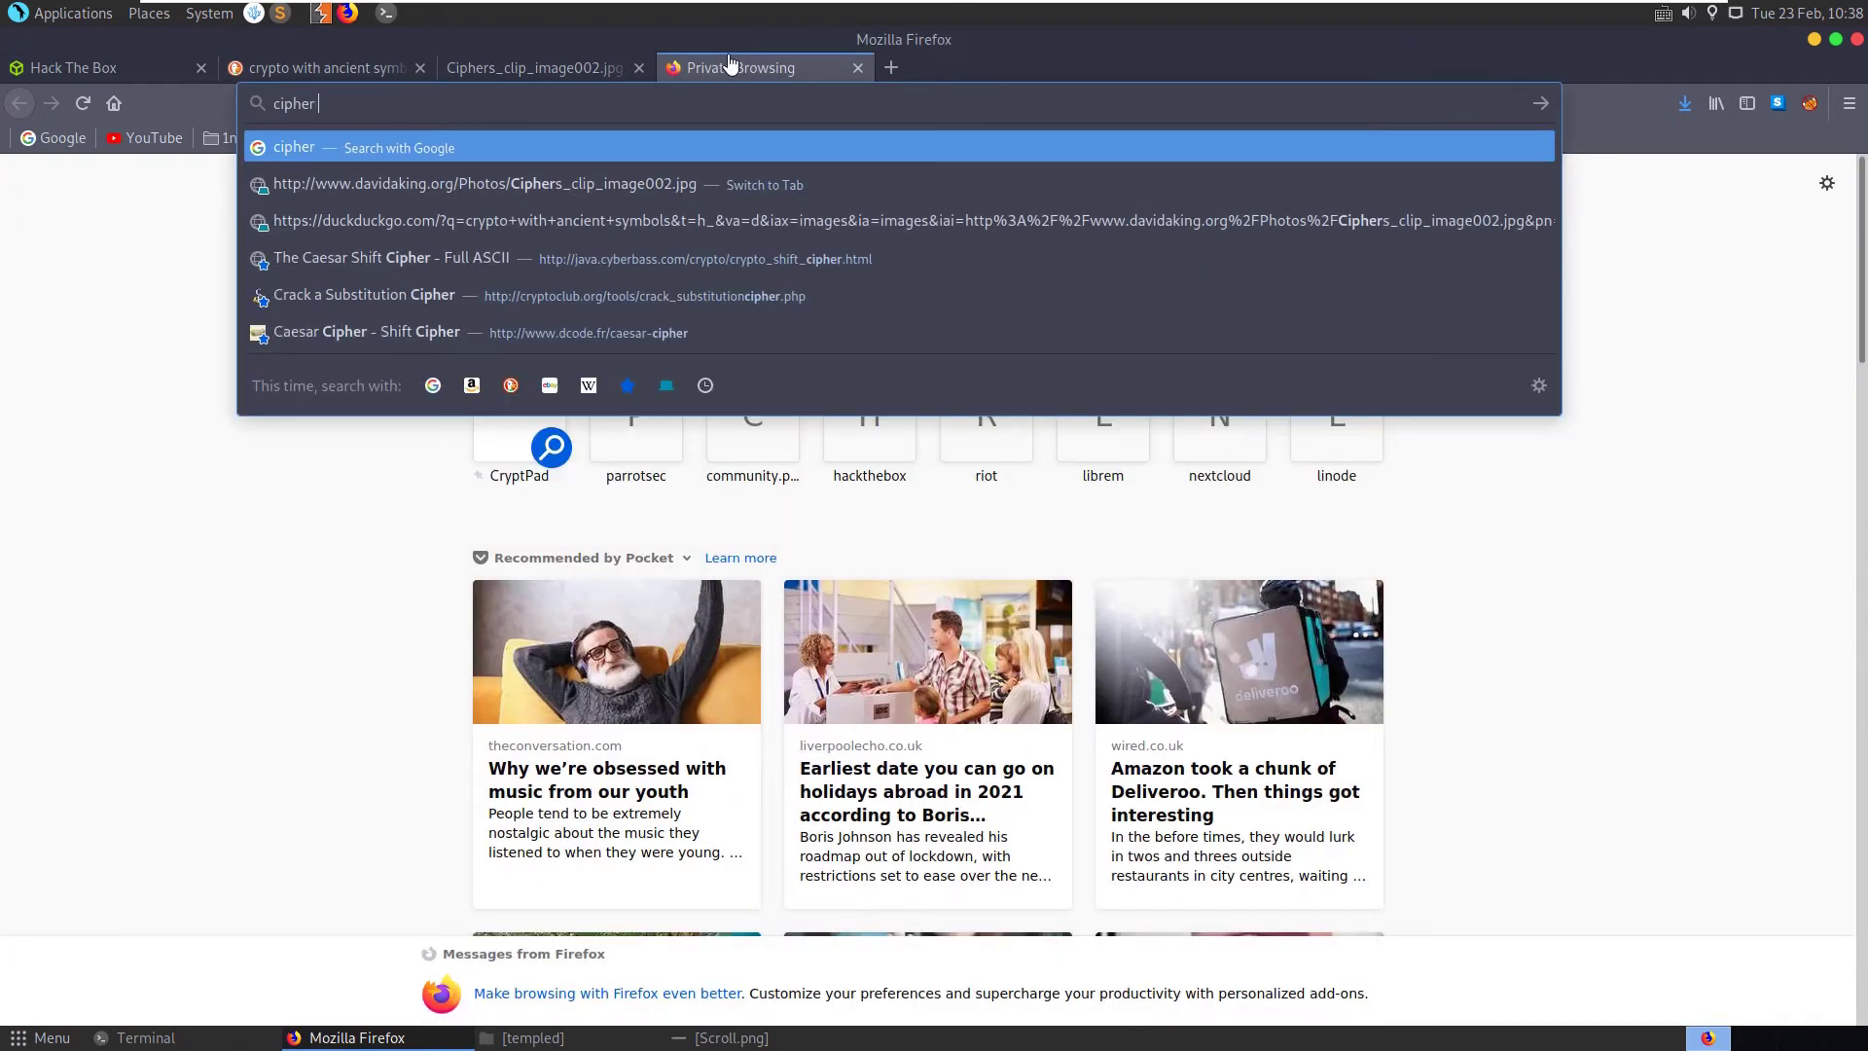
{"action": "type", "text": "convert runes"}
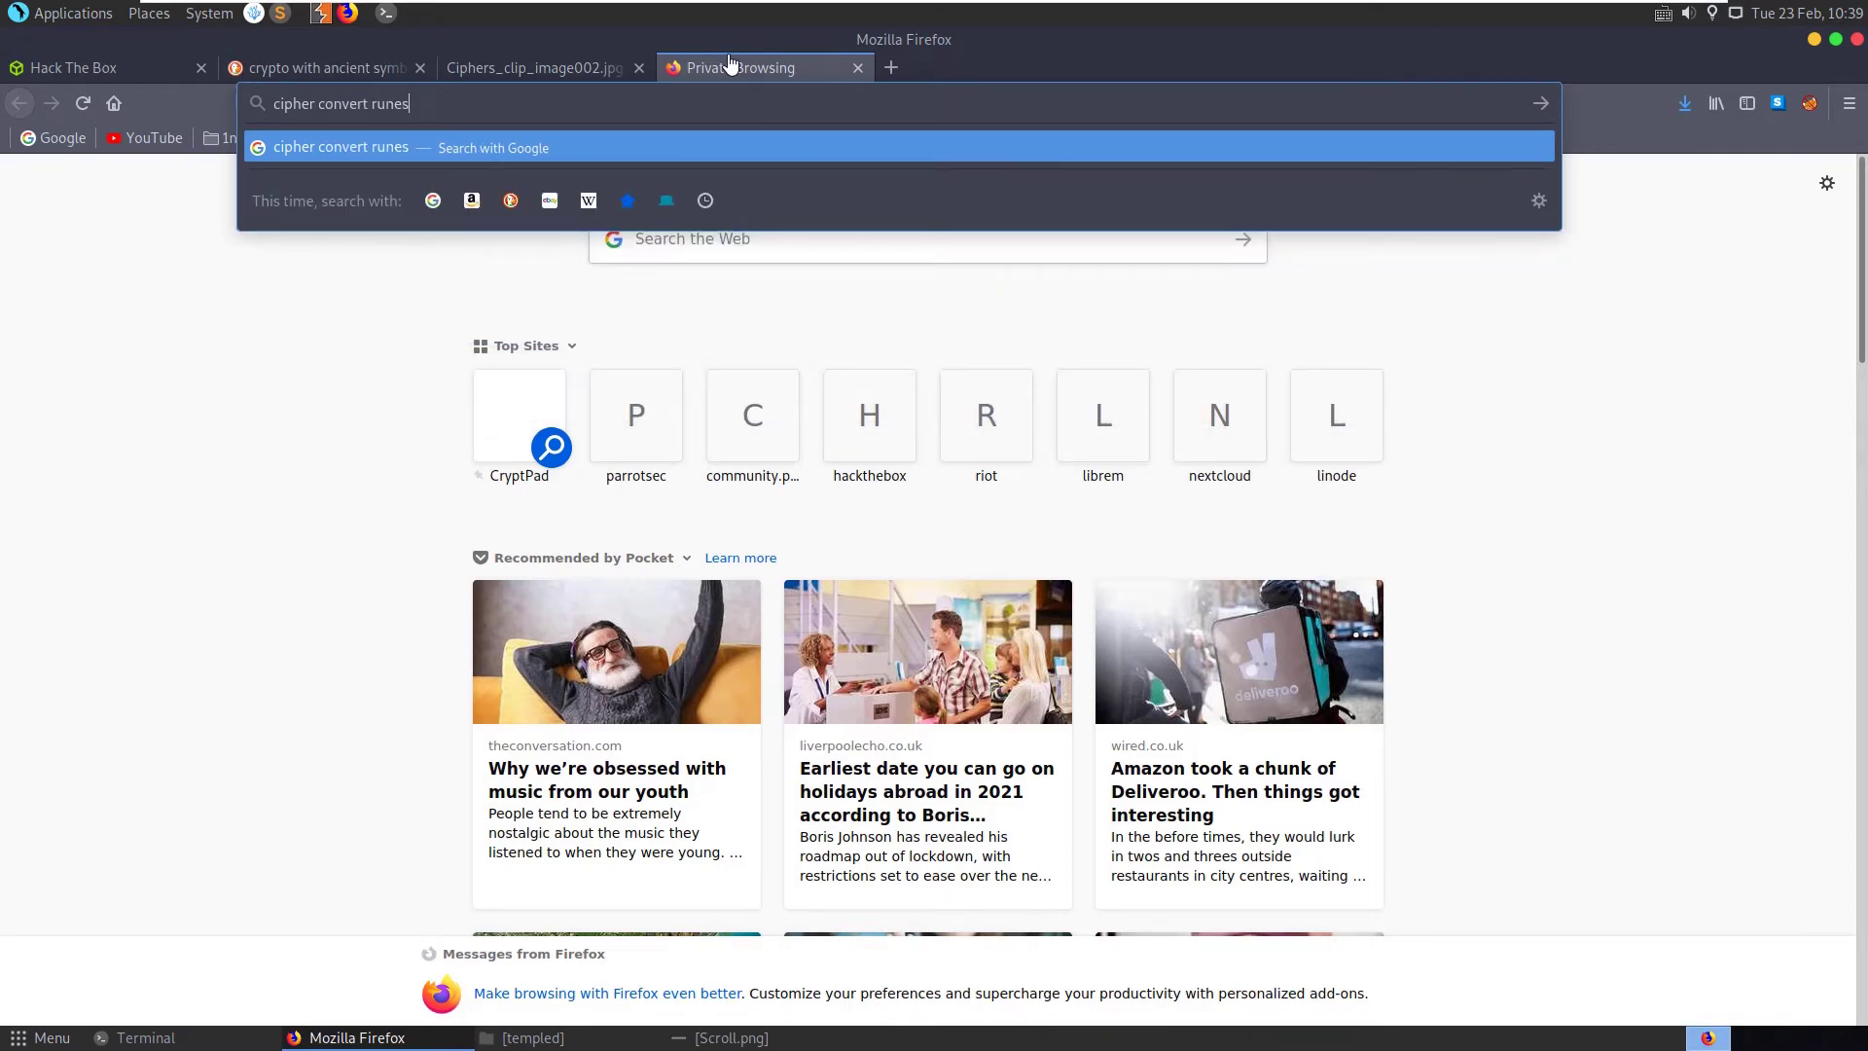
{"action": "type", "text": " to numbers"}
{"action": "key", "text": "Return"}
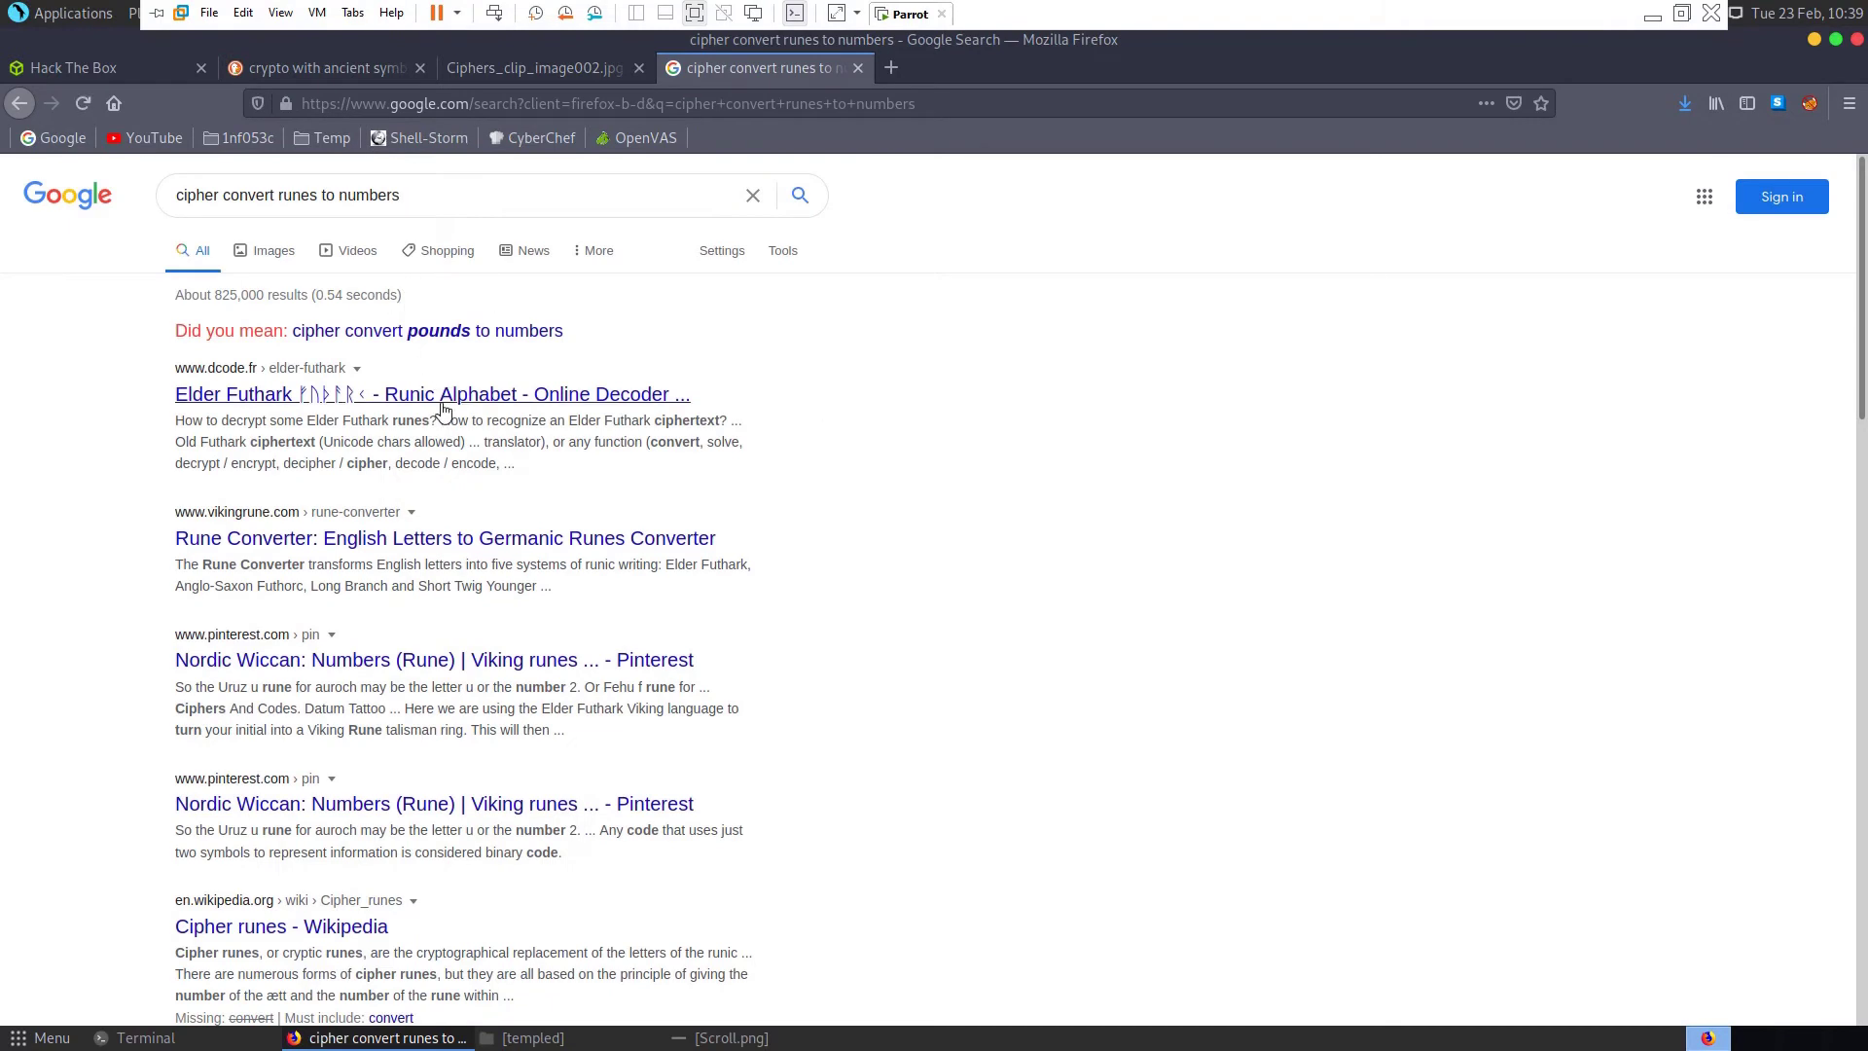
{"action": "middle_click", "coordinate": [435, 401]}
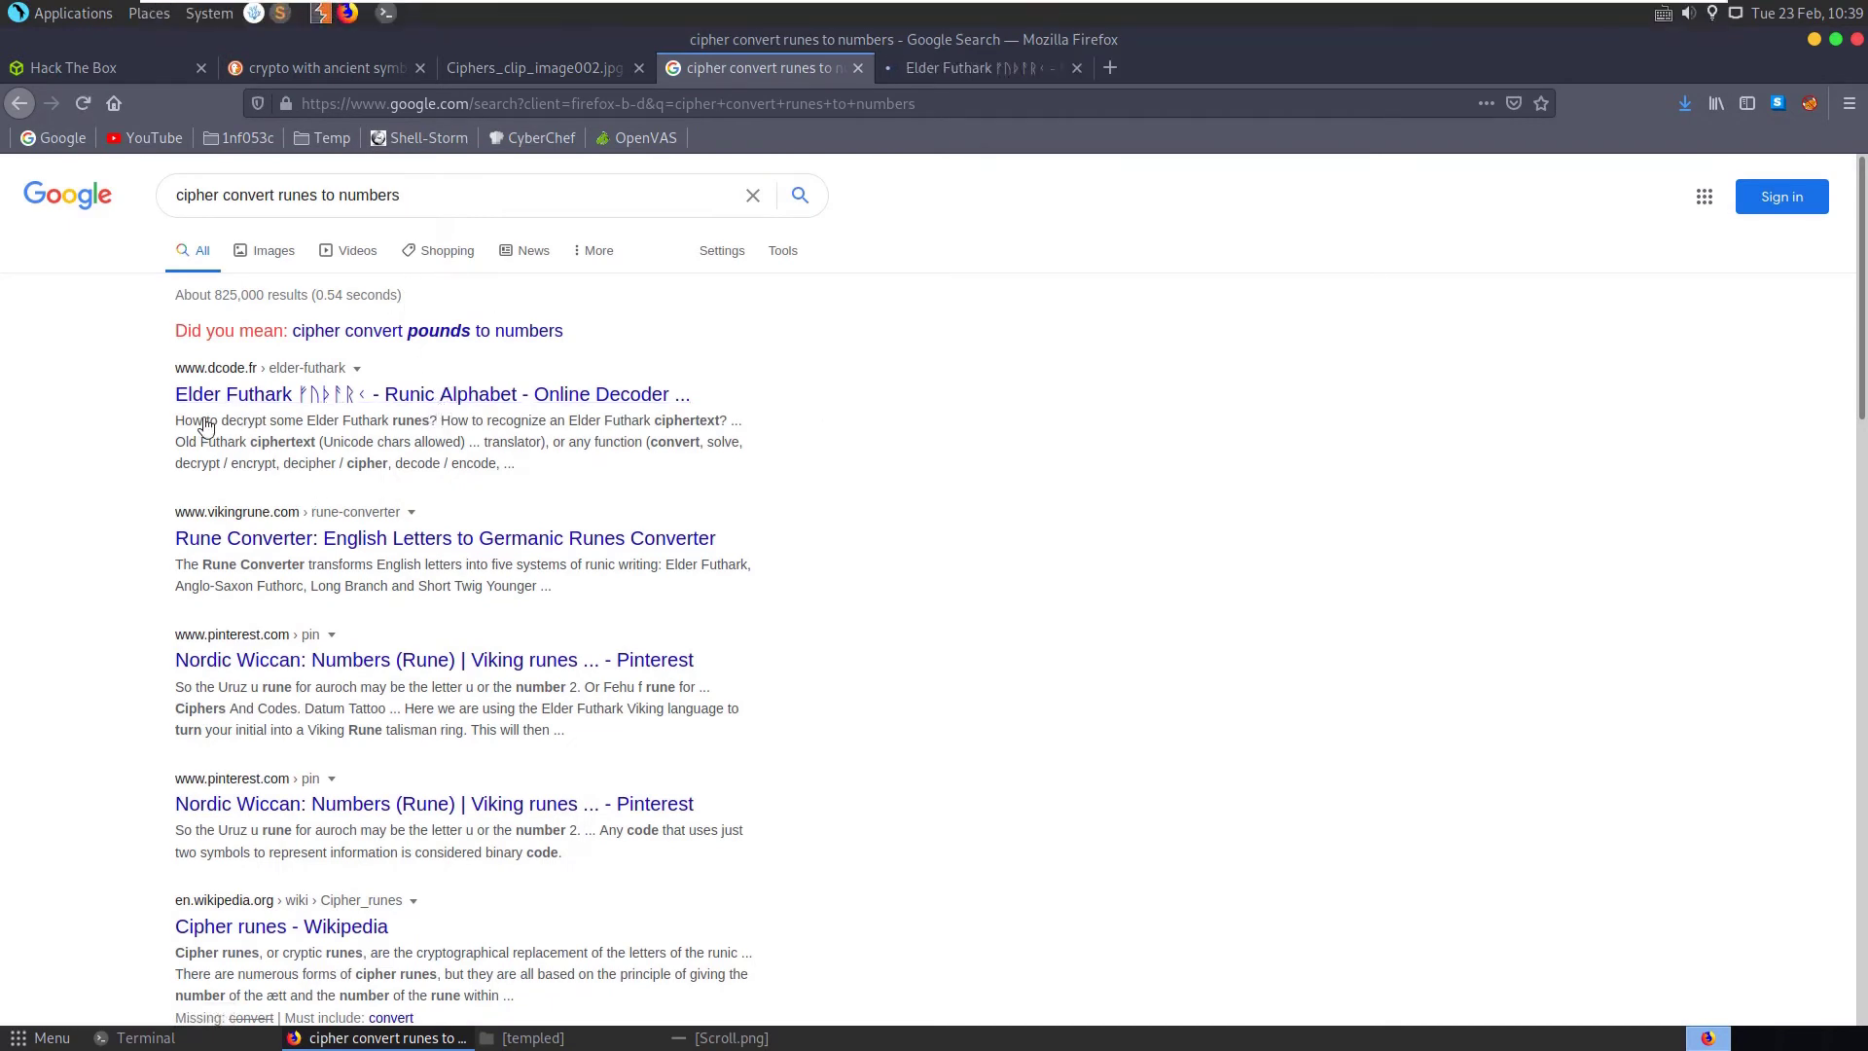
{"action": "left_click", "coordinate": [963, 69]}
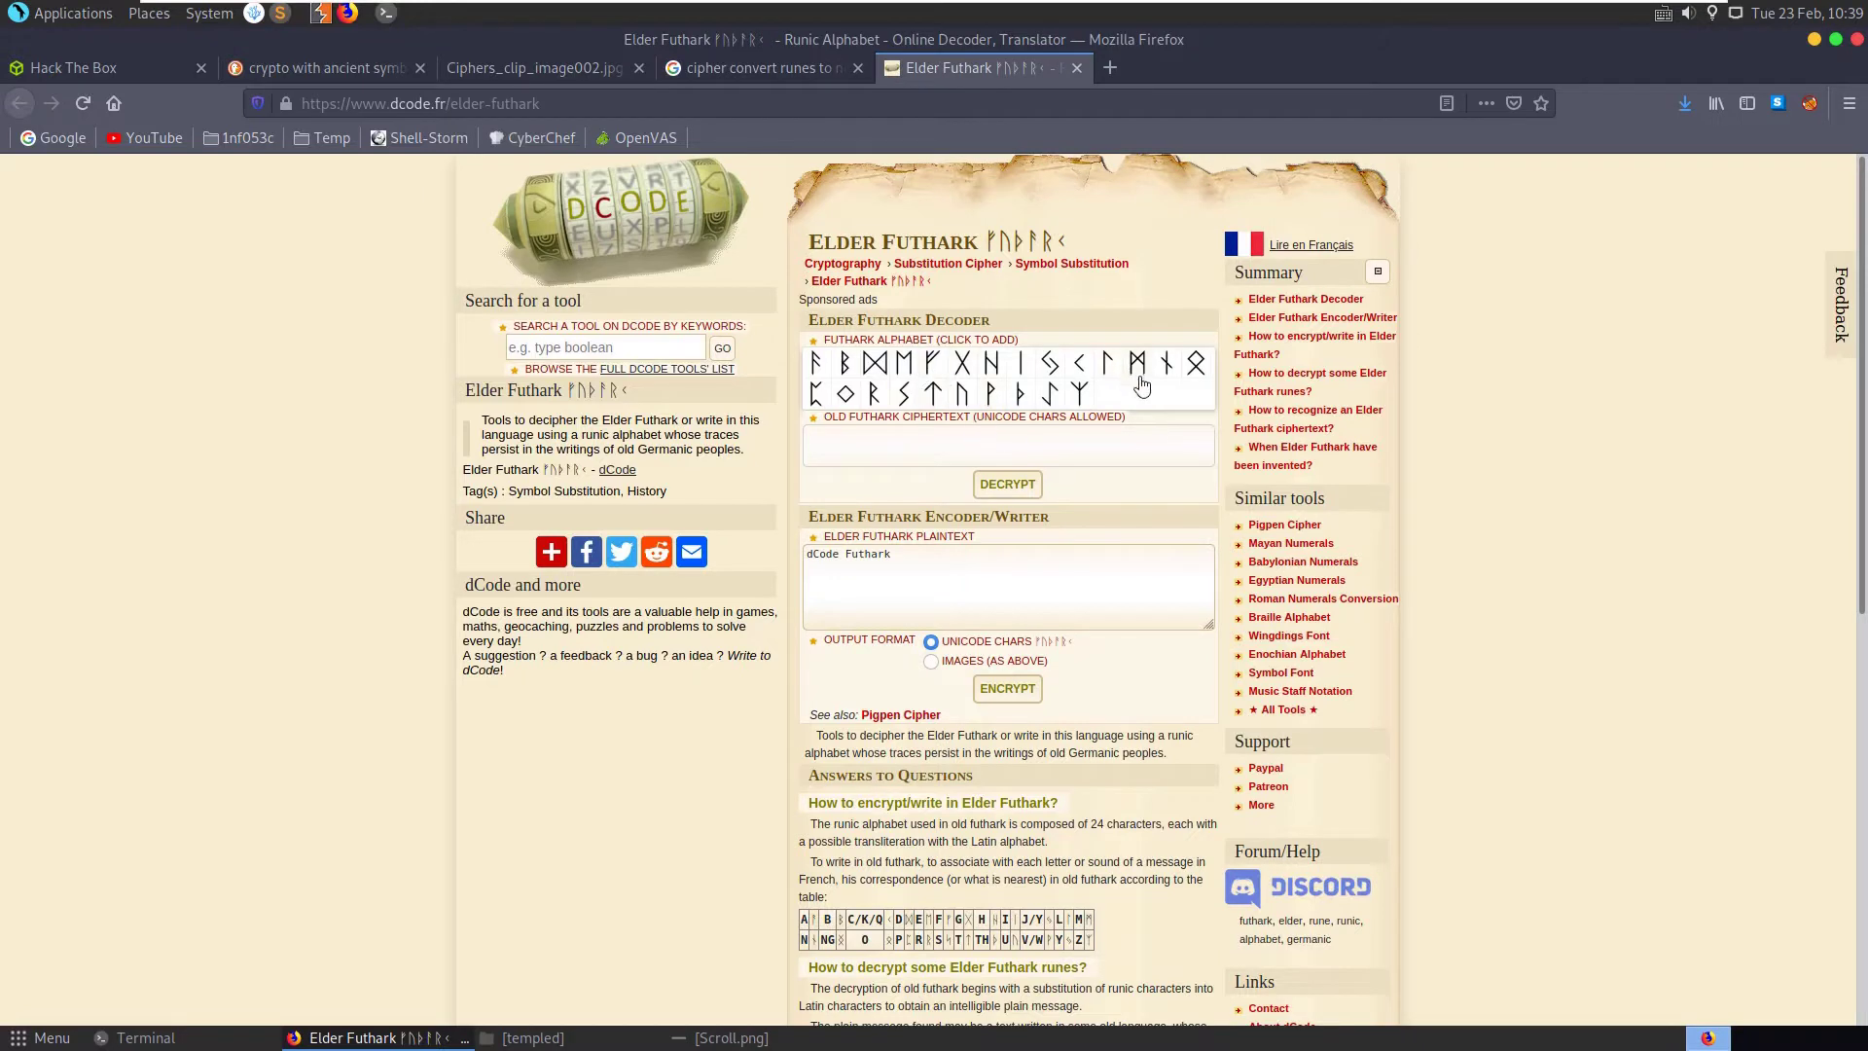
Check Scroll.png, then test a thorn rune in the Elder Futhark ciphertext box and delete it
{"action": "left_click", "coordinate": [731, 1038]}
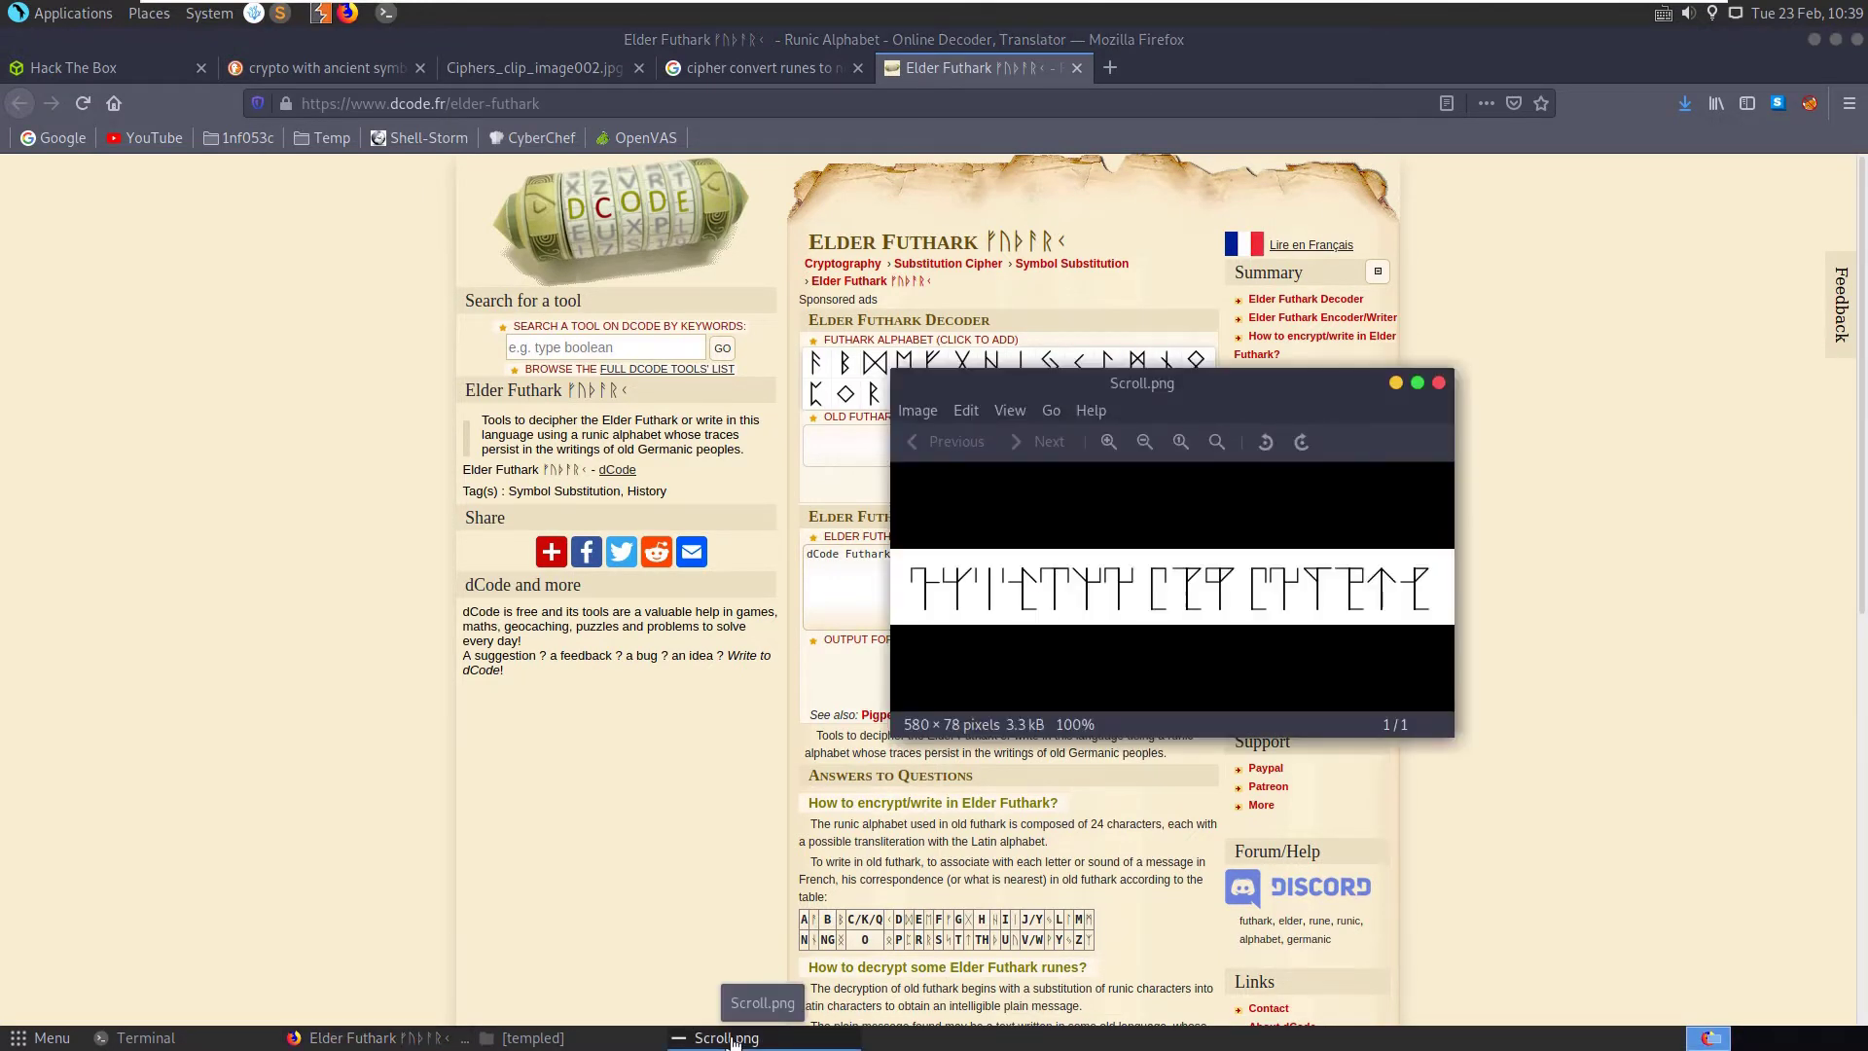
{"action": "left_click", "coordinate": [731, 1038]}
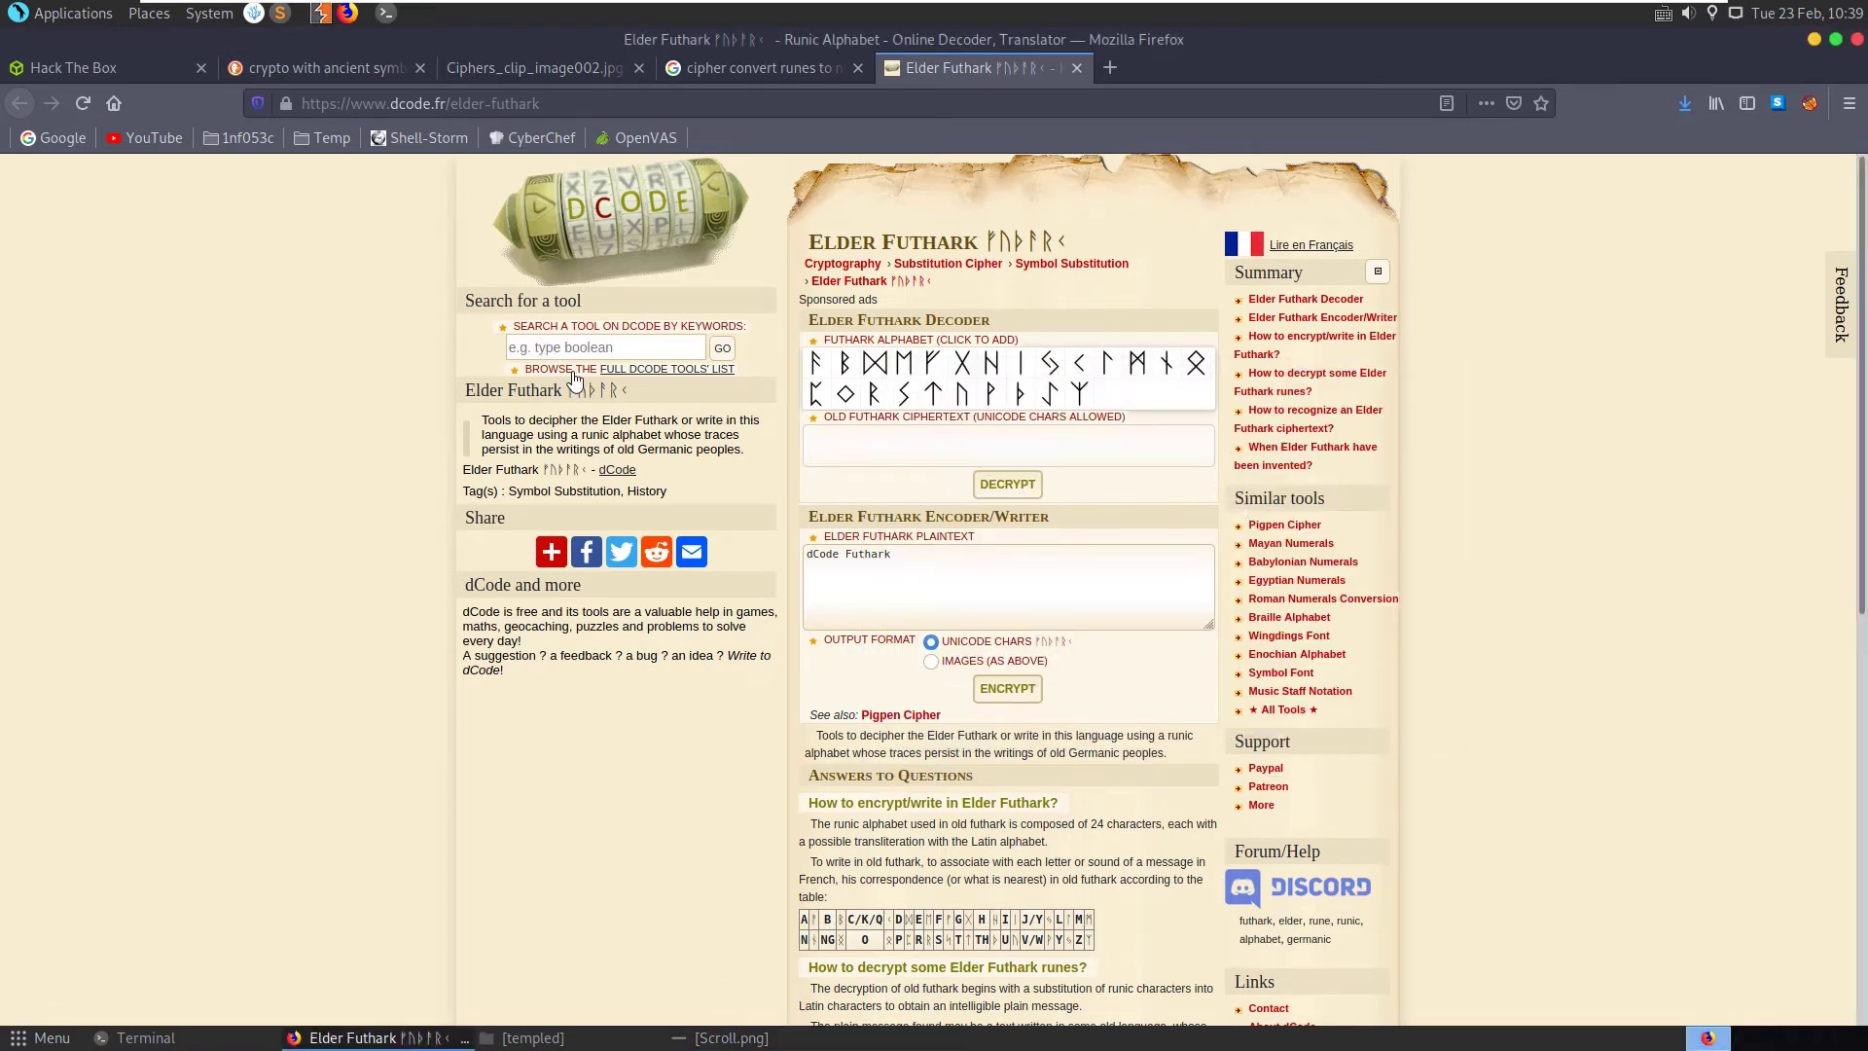
{"action": "left_click", "coordinate": [546, 358]}
{"action": "left_click", "coordinate": [1031, 455]}
{"action": "left_click_drag", "start_coordinate": [1012, 576], "coordinate": [856, 559]}
{"action": "left_click", "coordinate": [901, 453]}
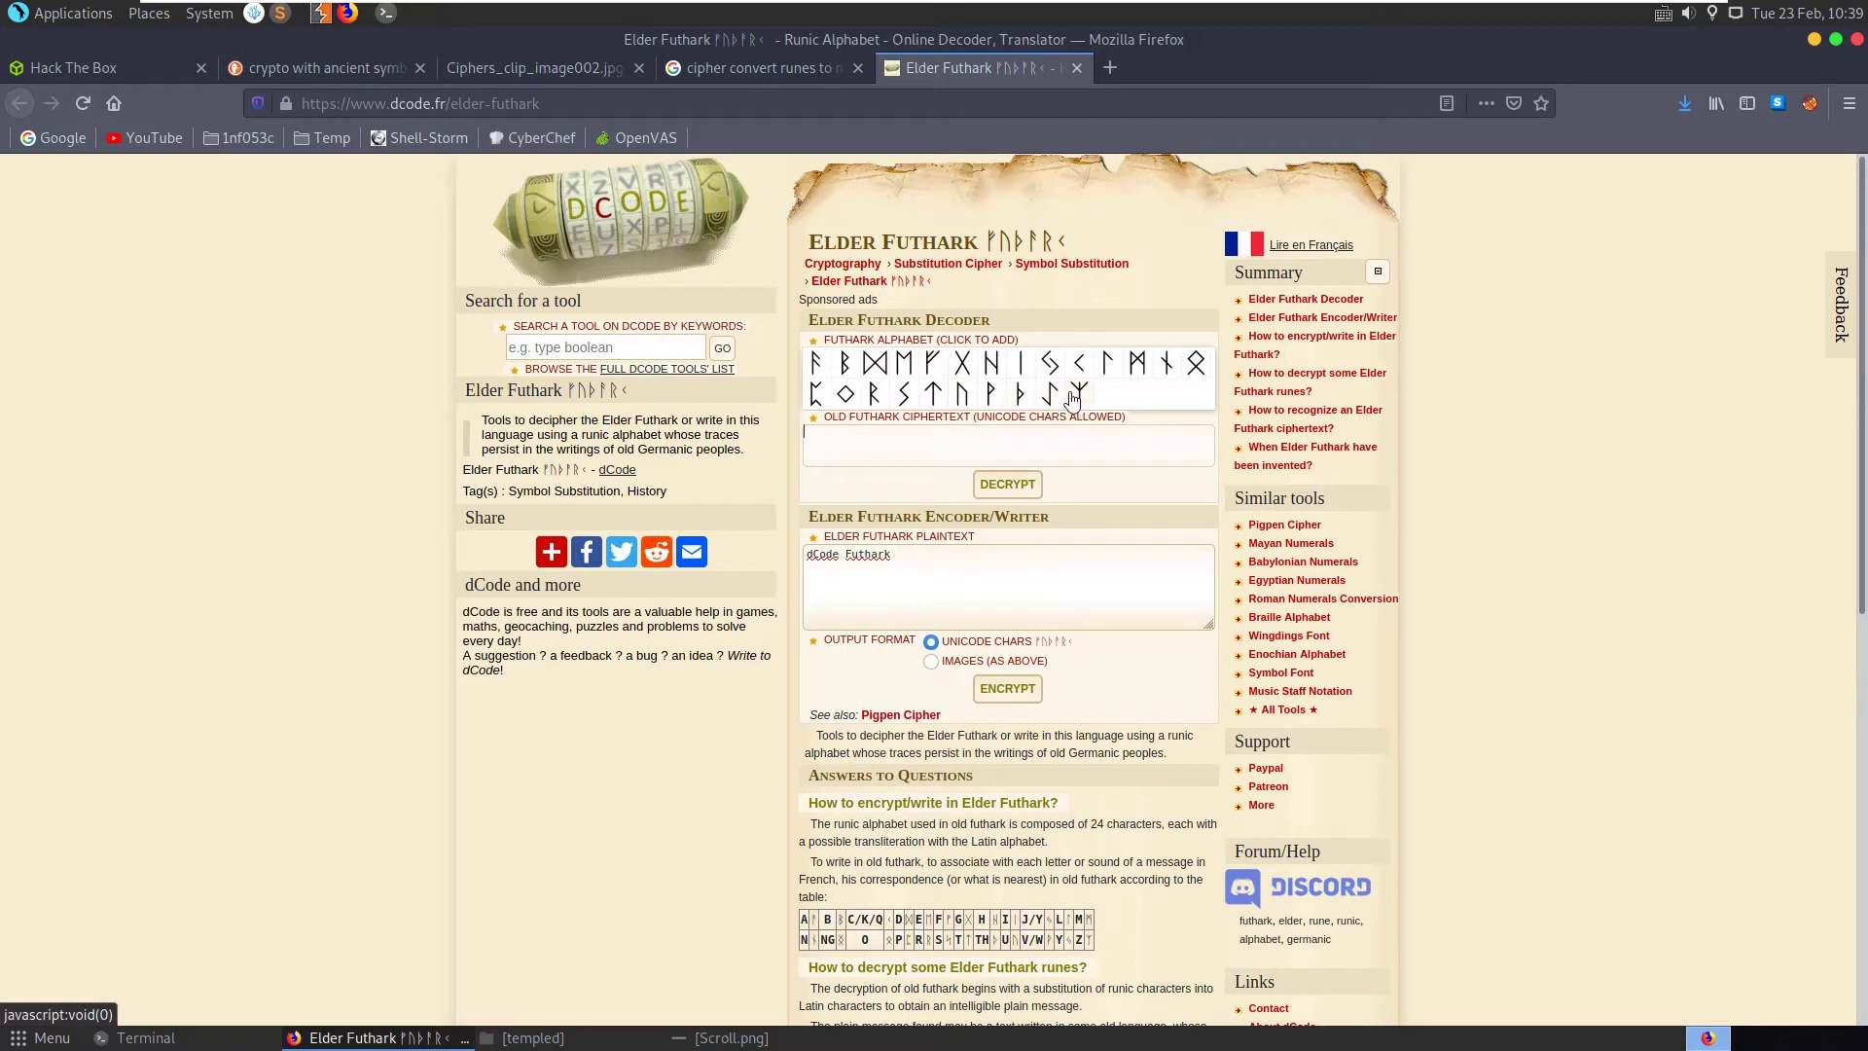
{"action": "left_click", "coordinate": [1020, 395]}
{"action": "left_click_drag", "start_coordinate": [922, 441], "coordinate": [773, 442]}
{"action": "key", "text": "BackSpace"}
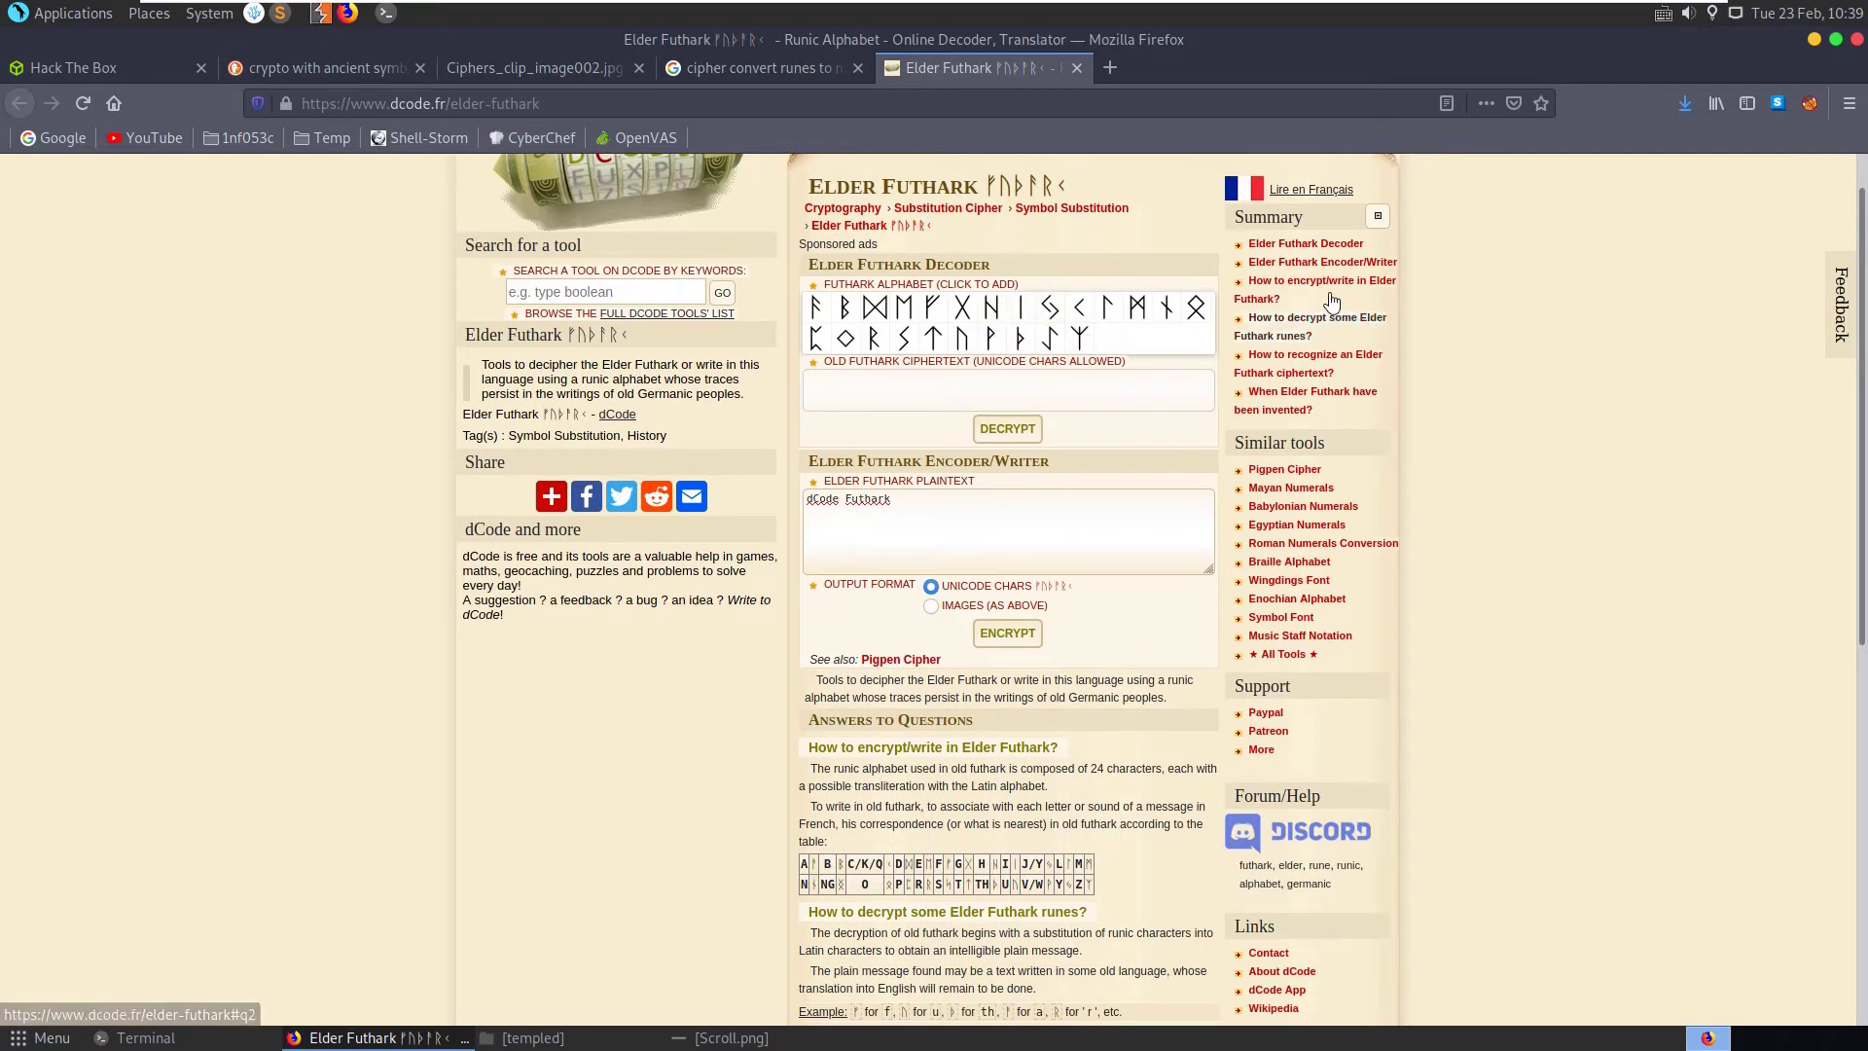
Search dCode tools for 'ru', open the Theban Alphabet decoder, and begin a new tool search
{"action": "scroll", "coordinate": [1036, 304], "scroll_direction": "up", "scroll_amount": 1}
{"action": "left_click", "coordinate": [558, 347]}
{"action": "type", "text": "rune"}
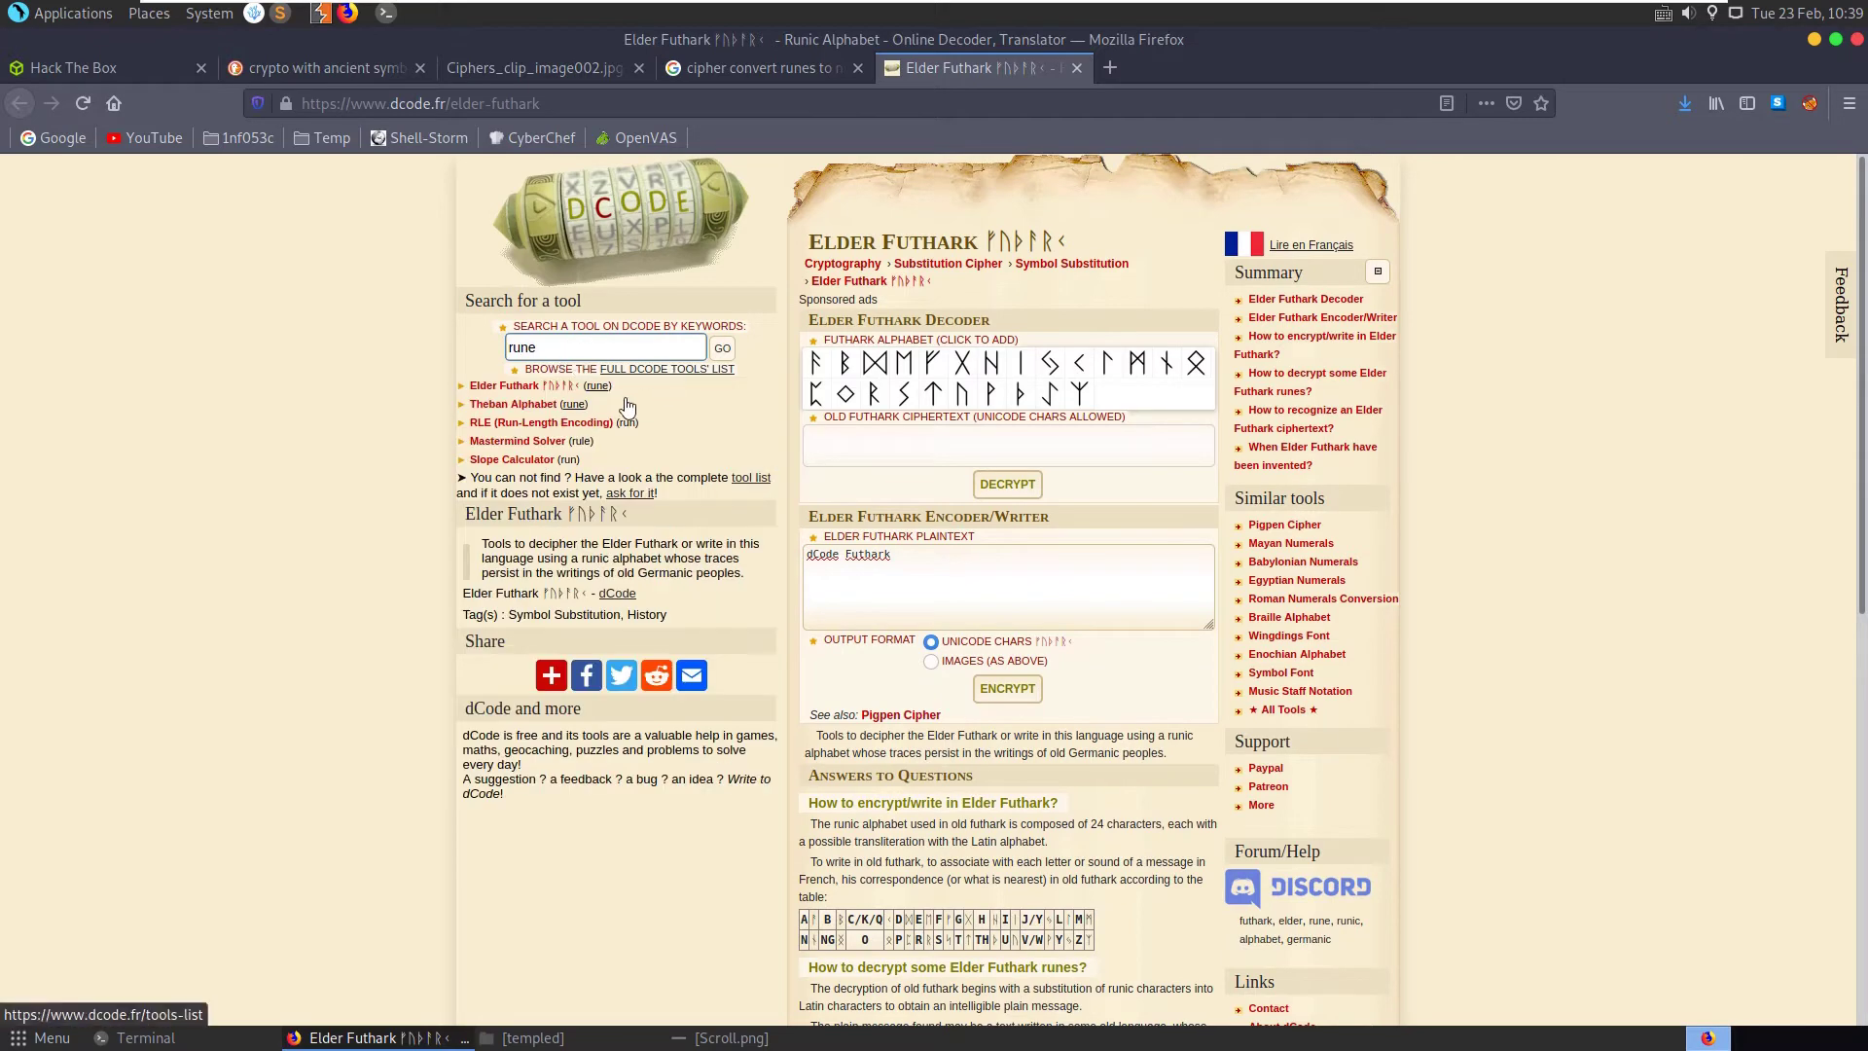
{"action": "left_click", "coordinate": [516, 405]}
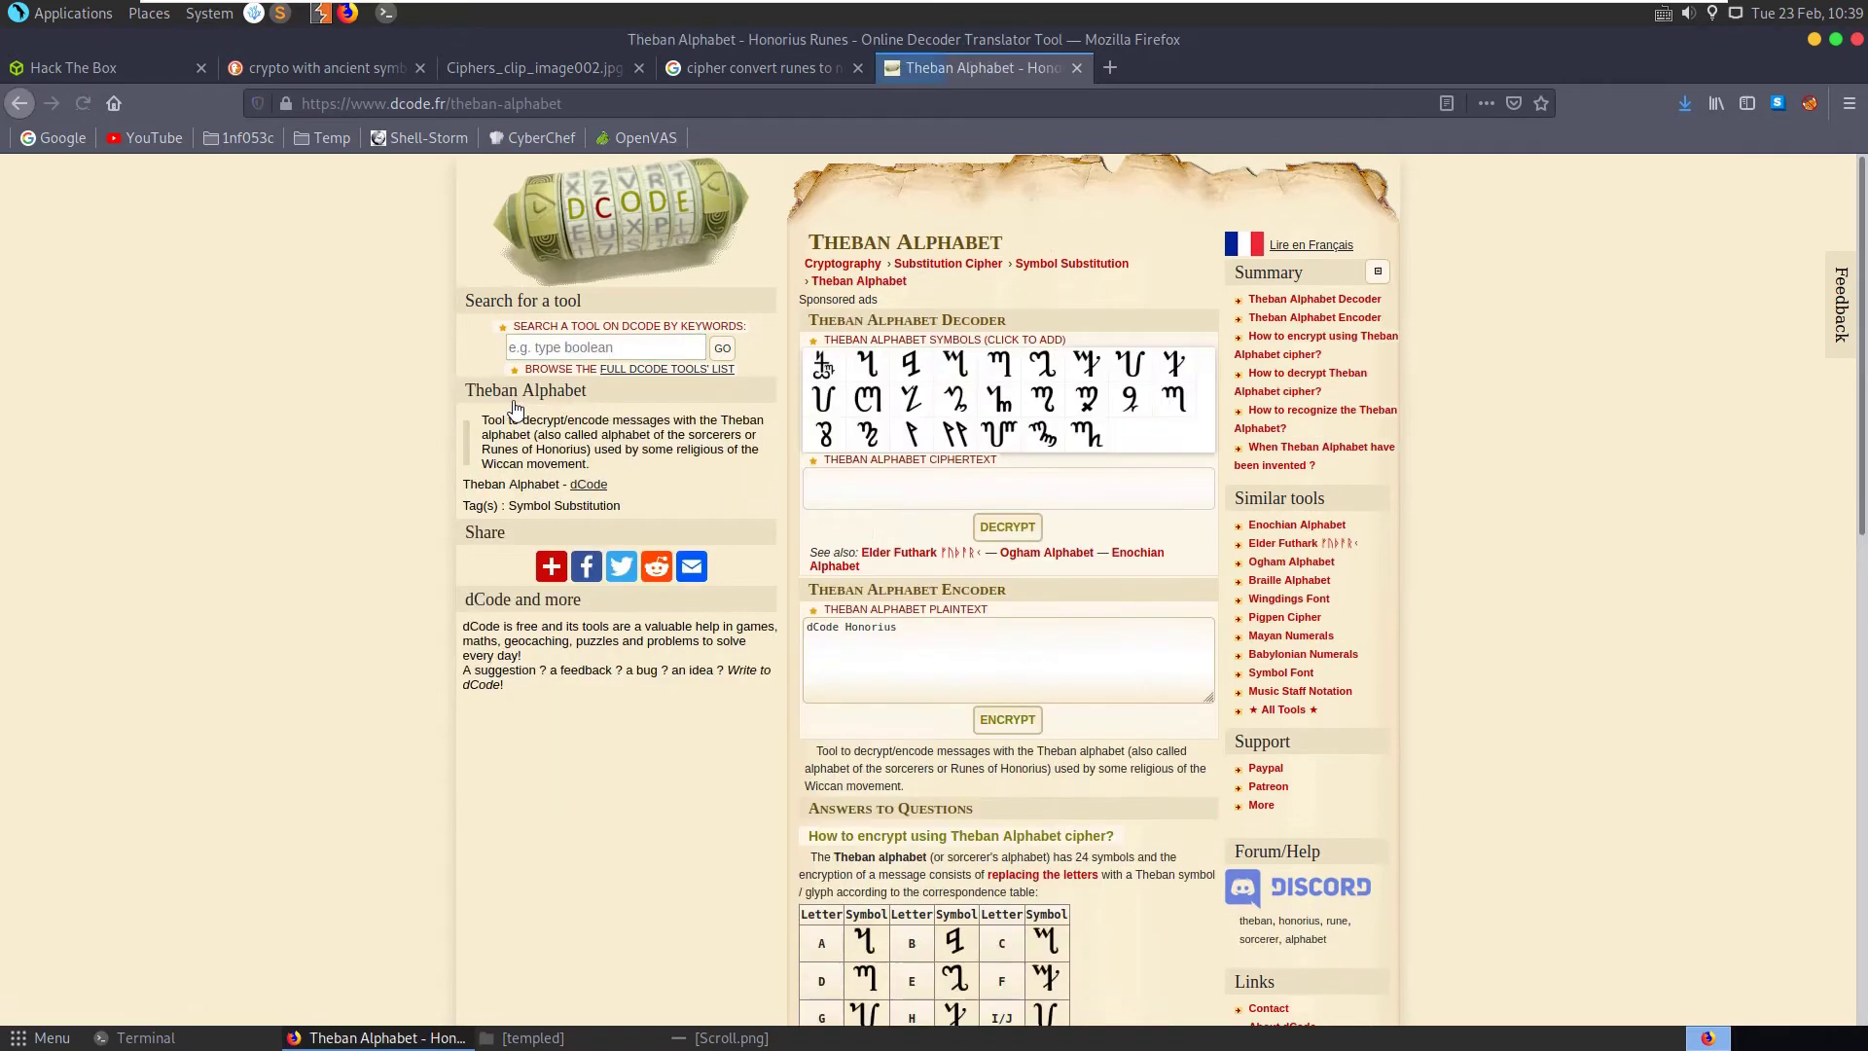
{"action": "left_click", "coordinate": [554, 351]}
{"action": "type", "text": "rune"}
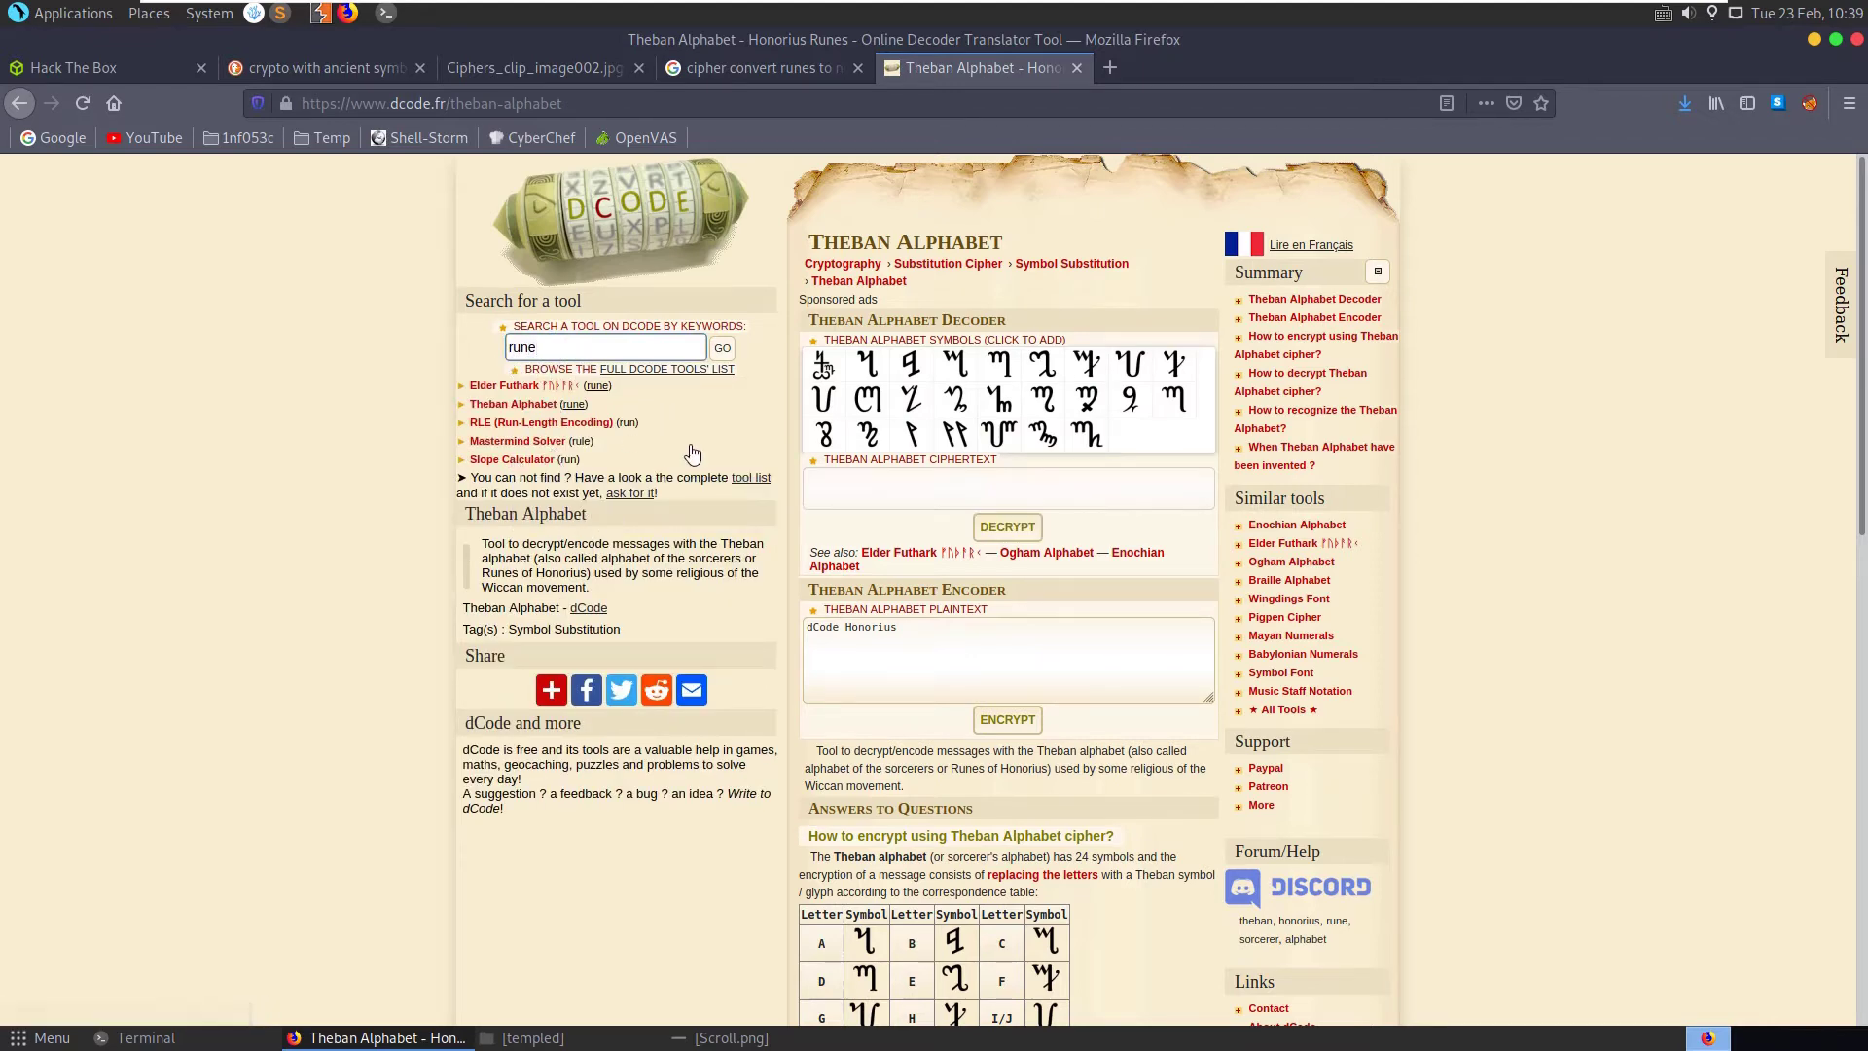
{"action": "left_click_drag", "start_coordinate": [615, 352], "coordinate": [434, 350]}
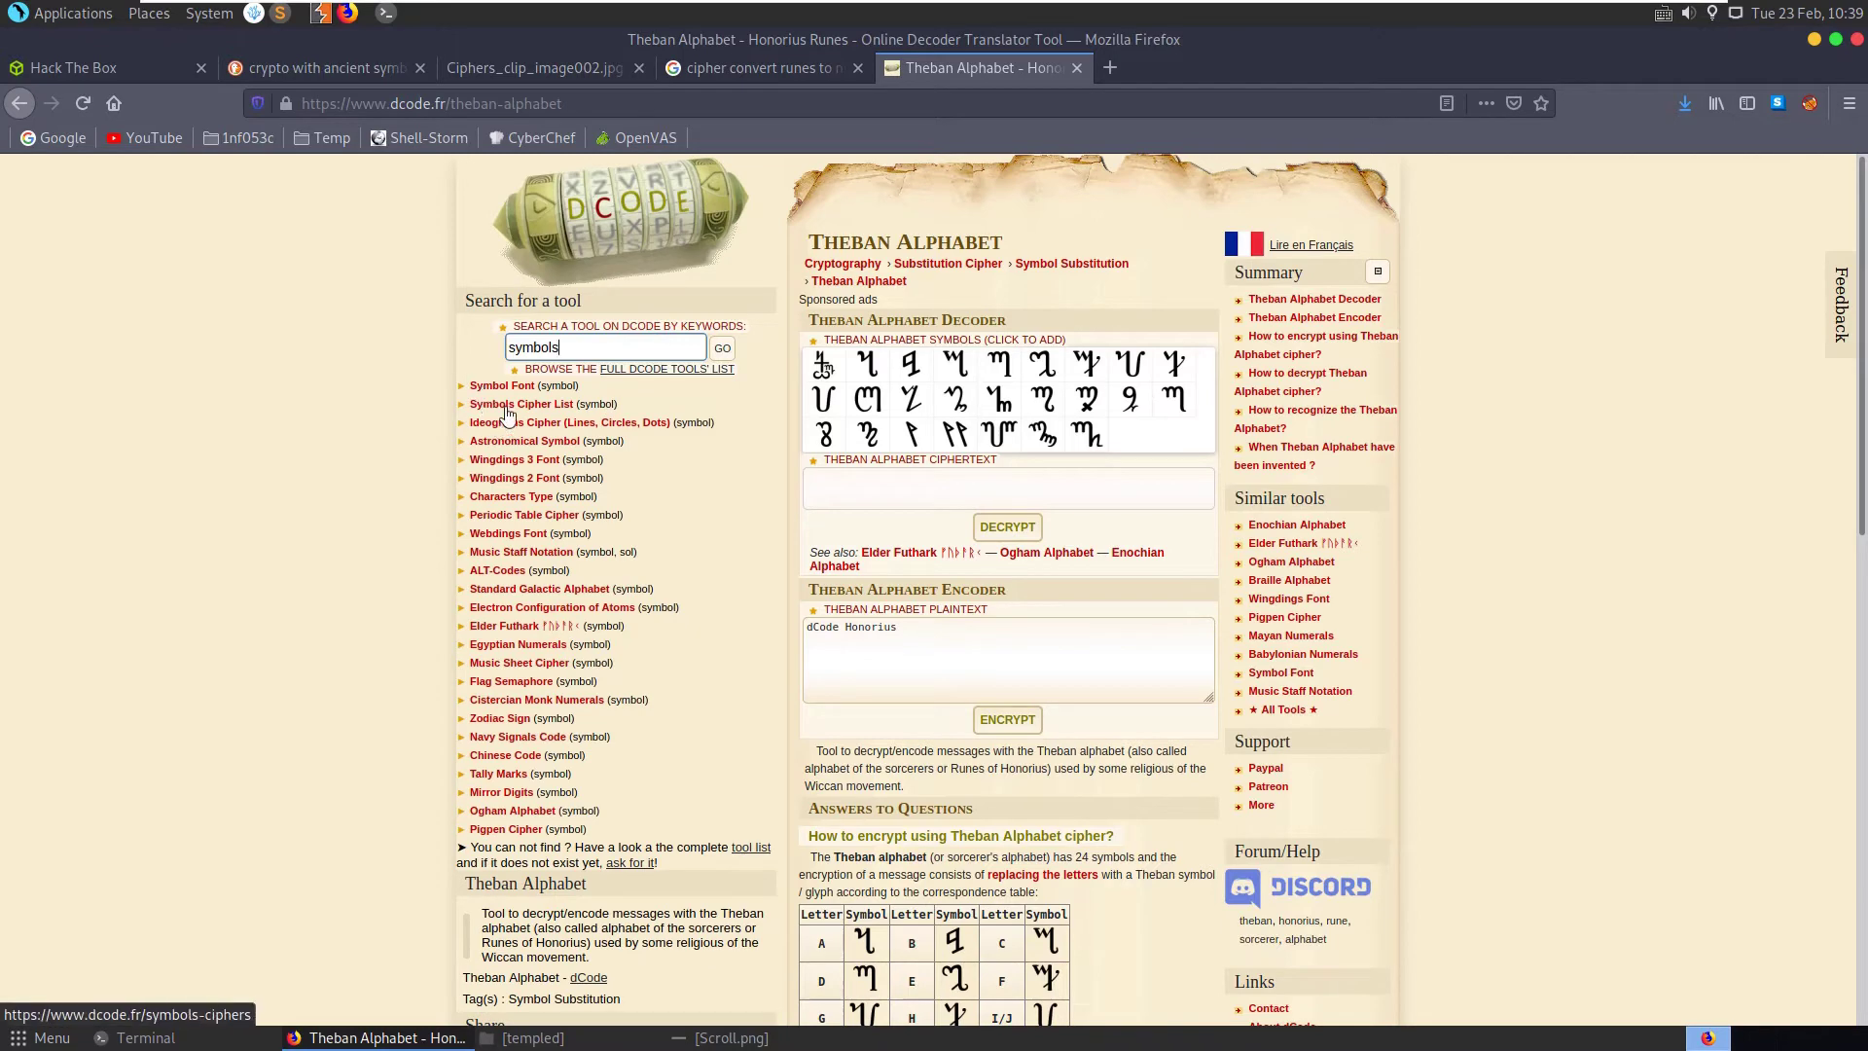
Open dCode's List of Symbols Cipher page and scroll through the glyph samples
{"action": "left_click", "coordinate": [506, 405]}
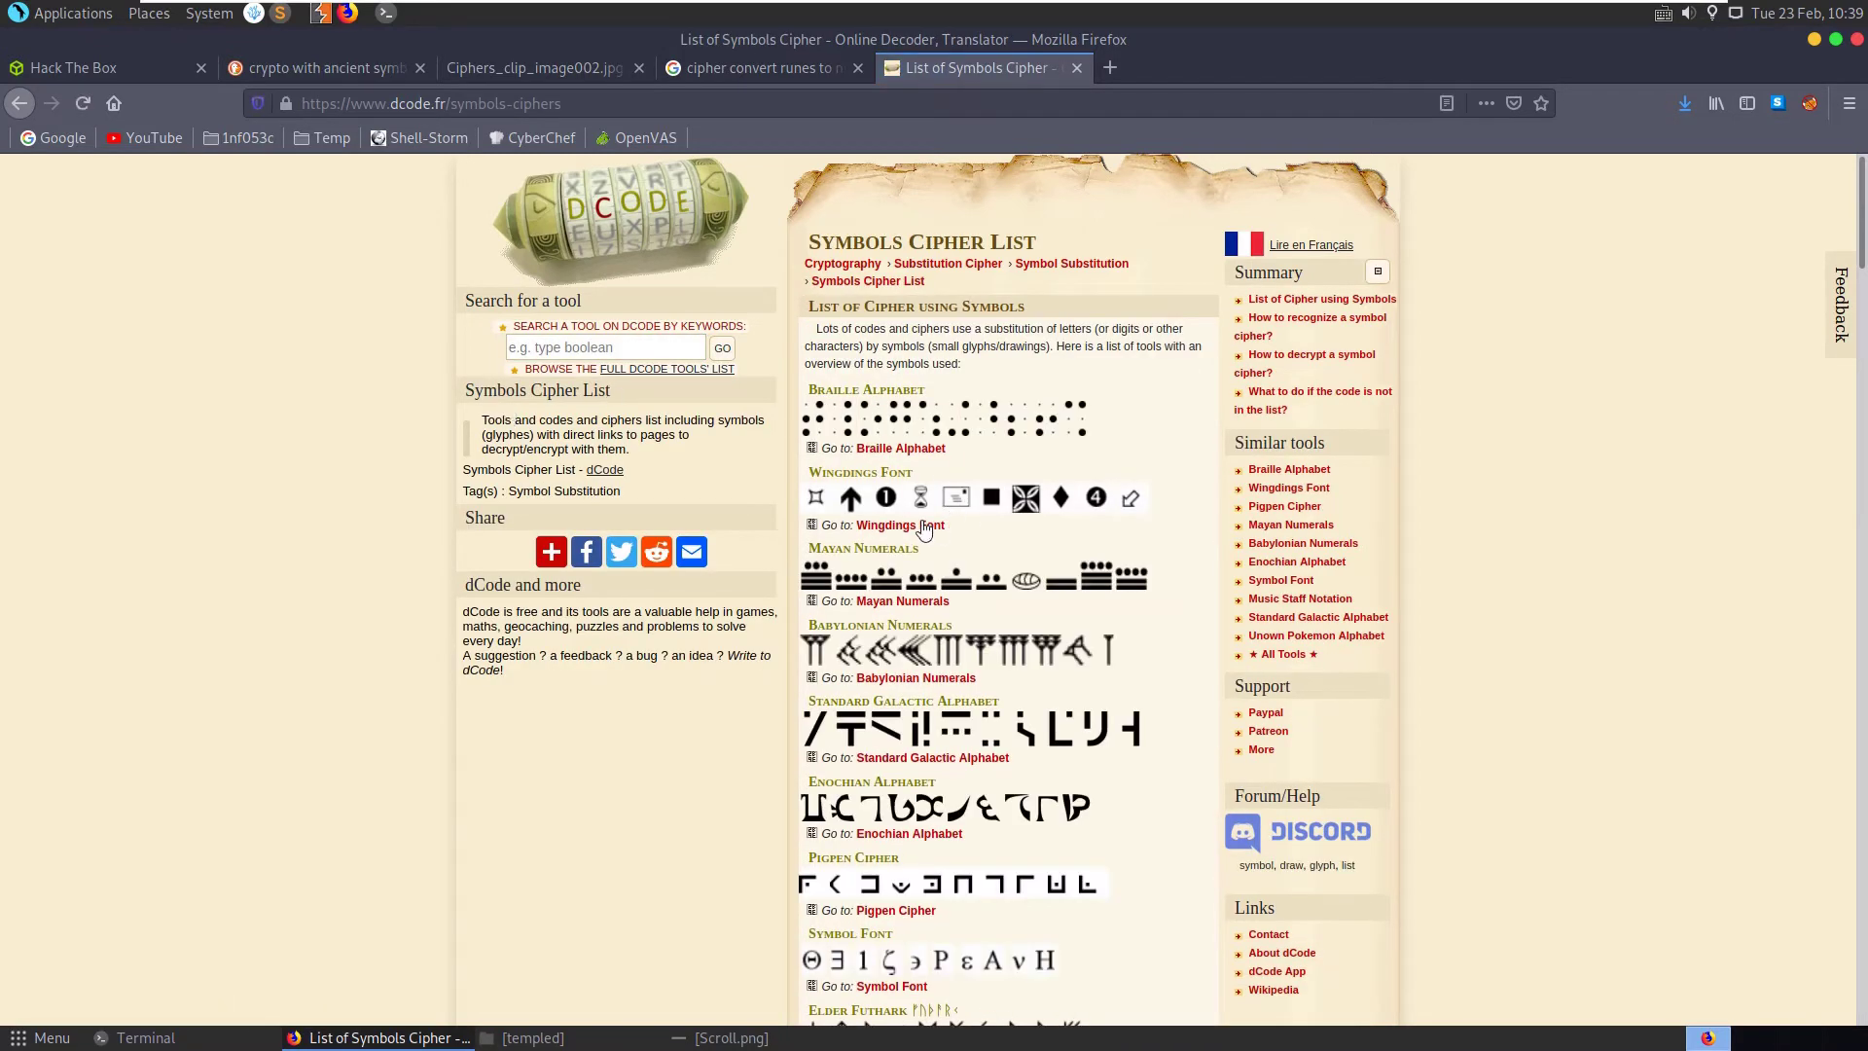
{"action": "scroll", "coordinate": [924, 501], "scroll_direction": "down", "scroll_amount": 3}
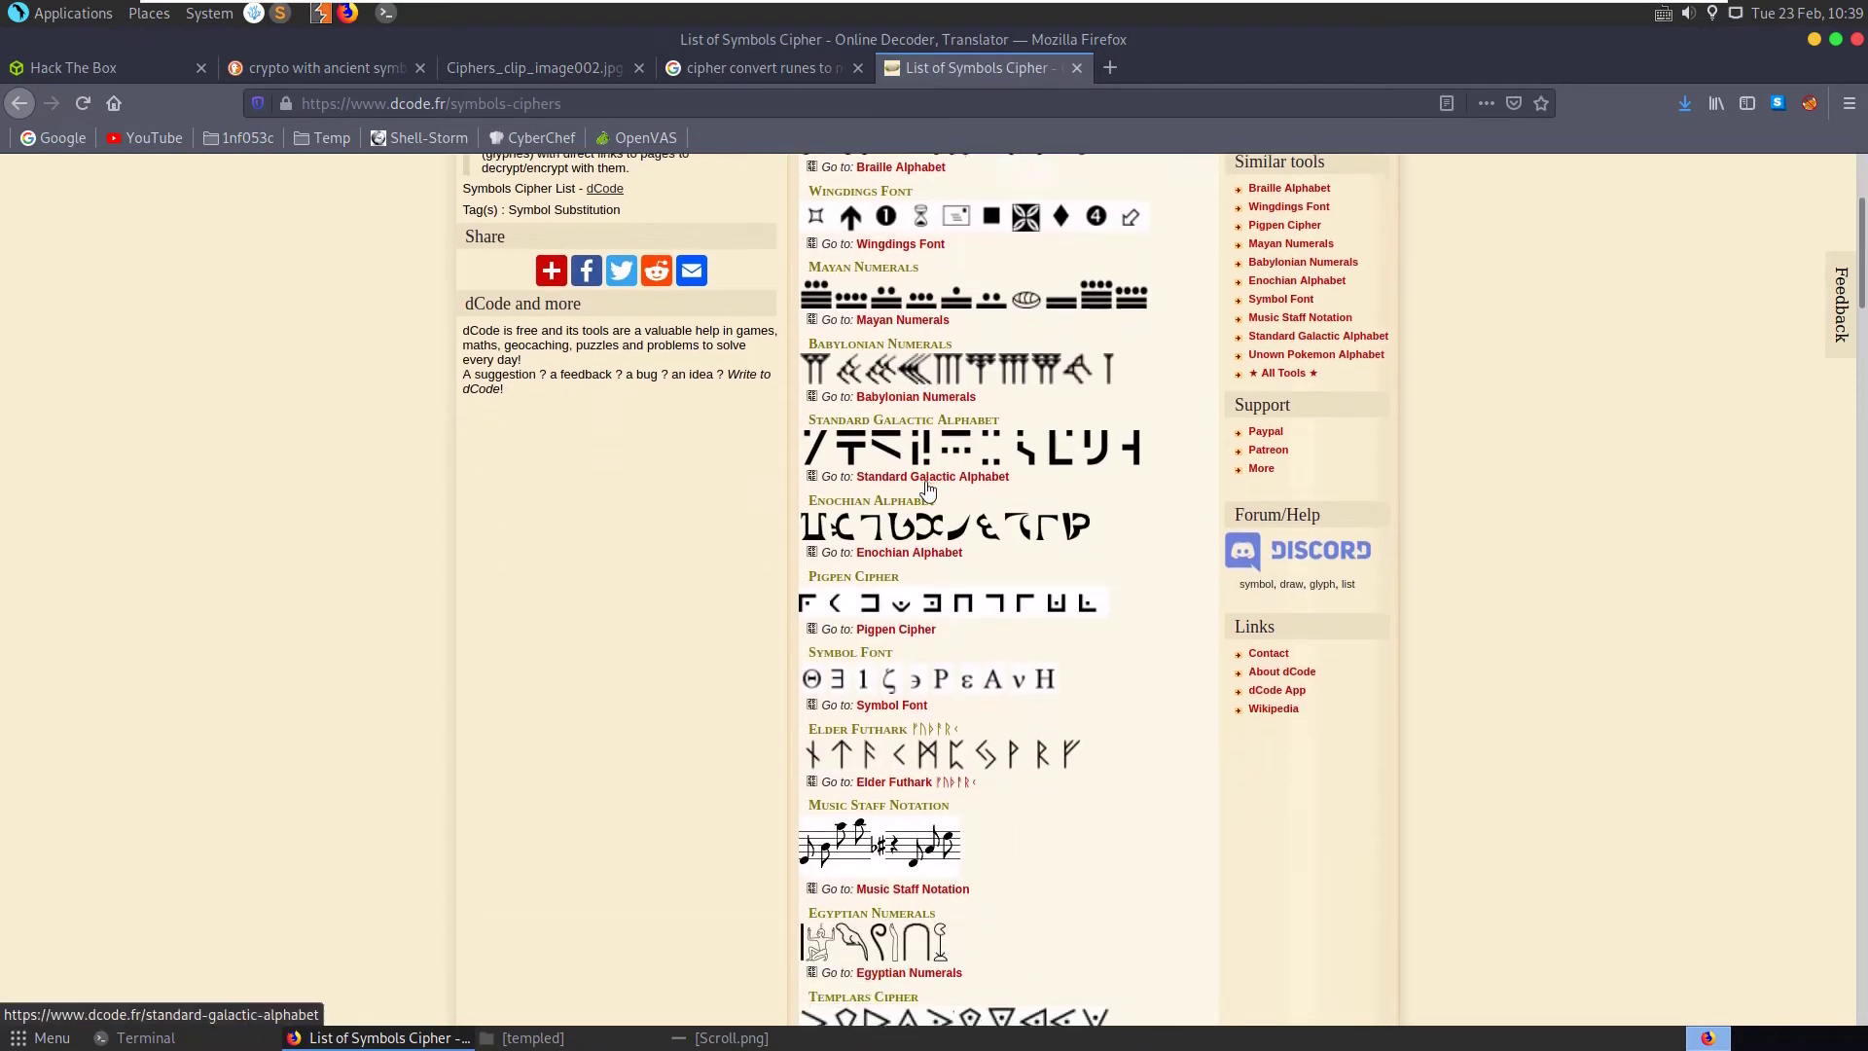
{"action": "scroll", "coordinate": [921, 497], "scroll_direction": "down", "scroll_amount": 1}
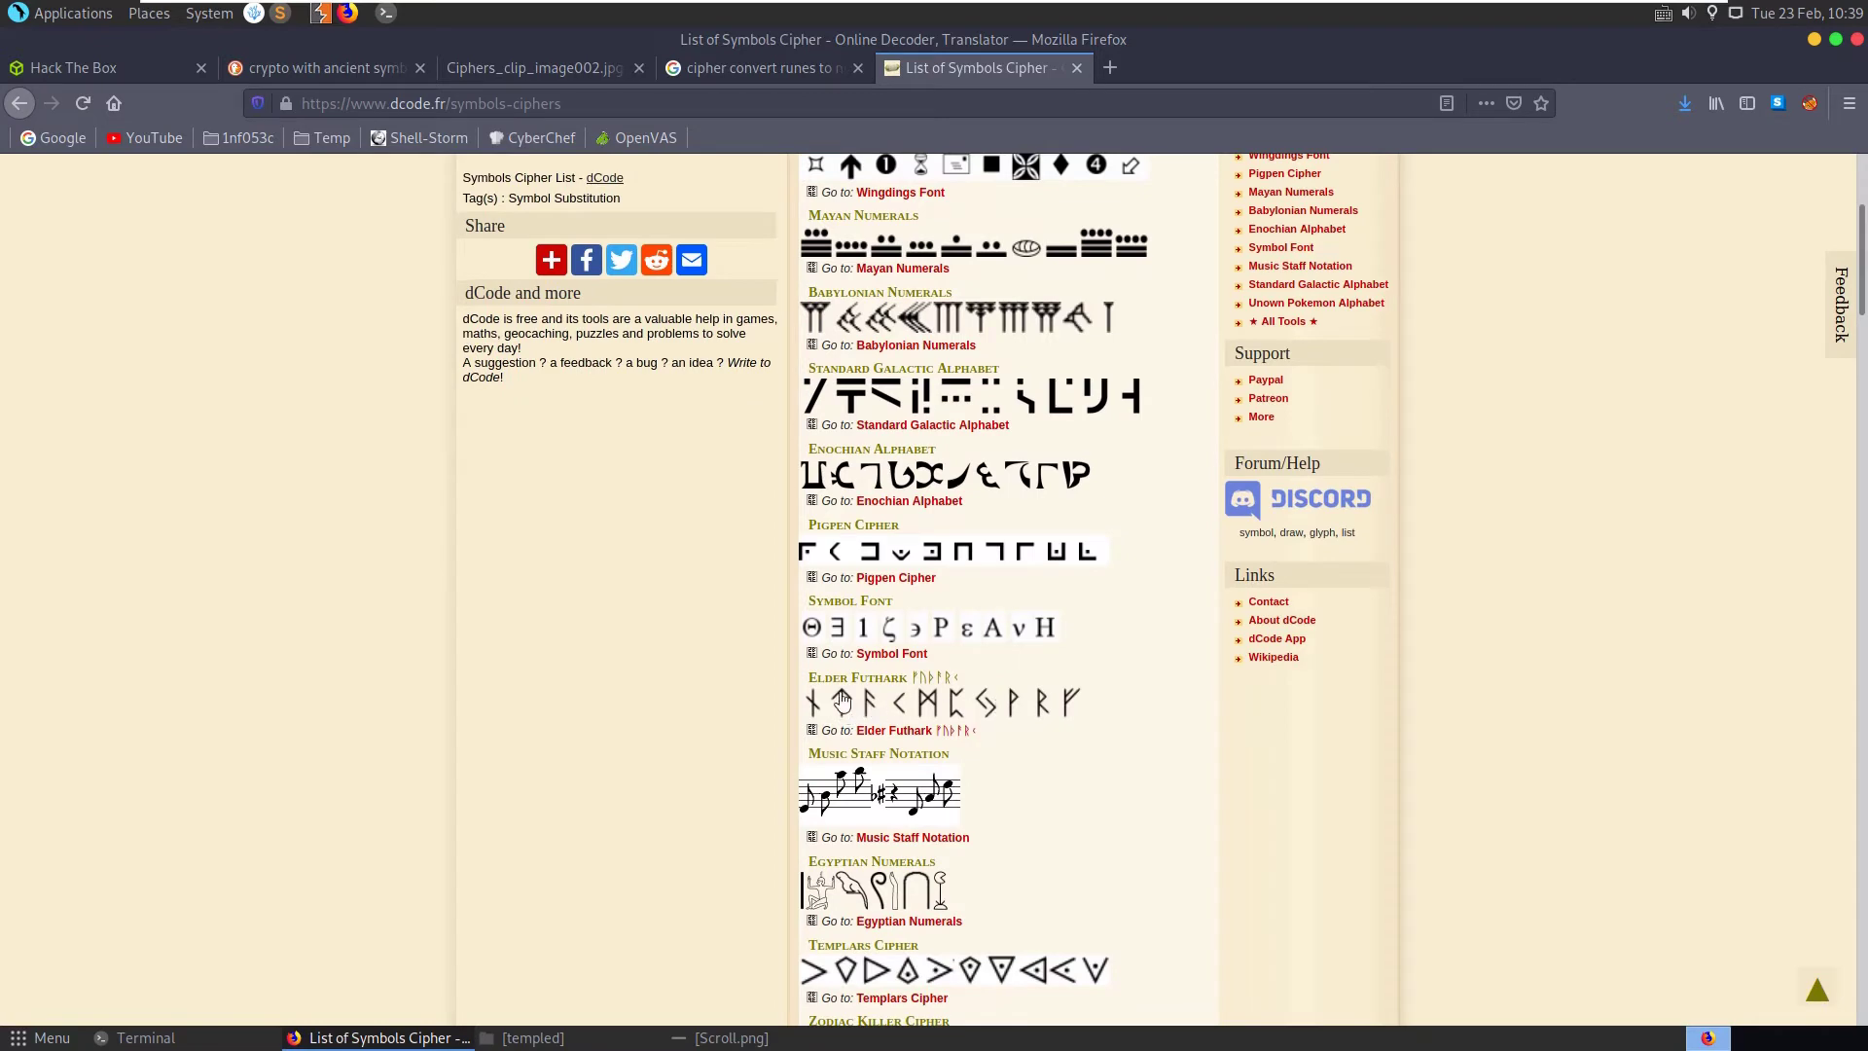
{"action": "scroll", "coordinate": [890, 718], "scroll_direction": "down", "scroll_amount": 2}
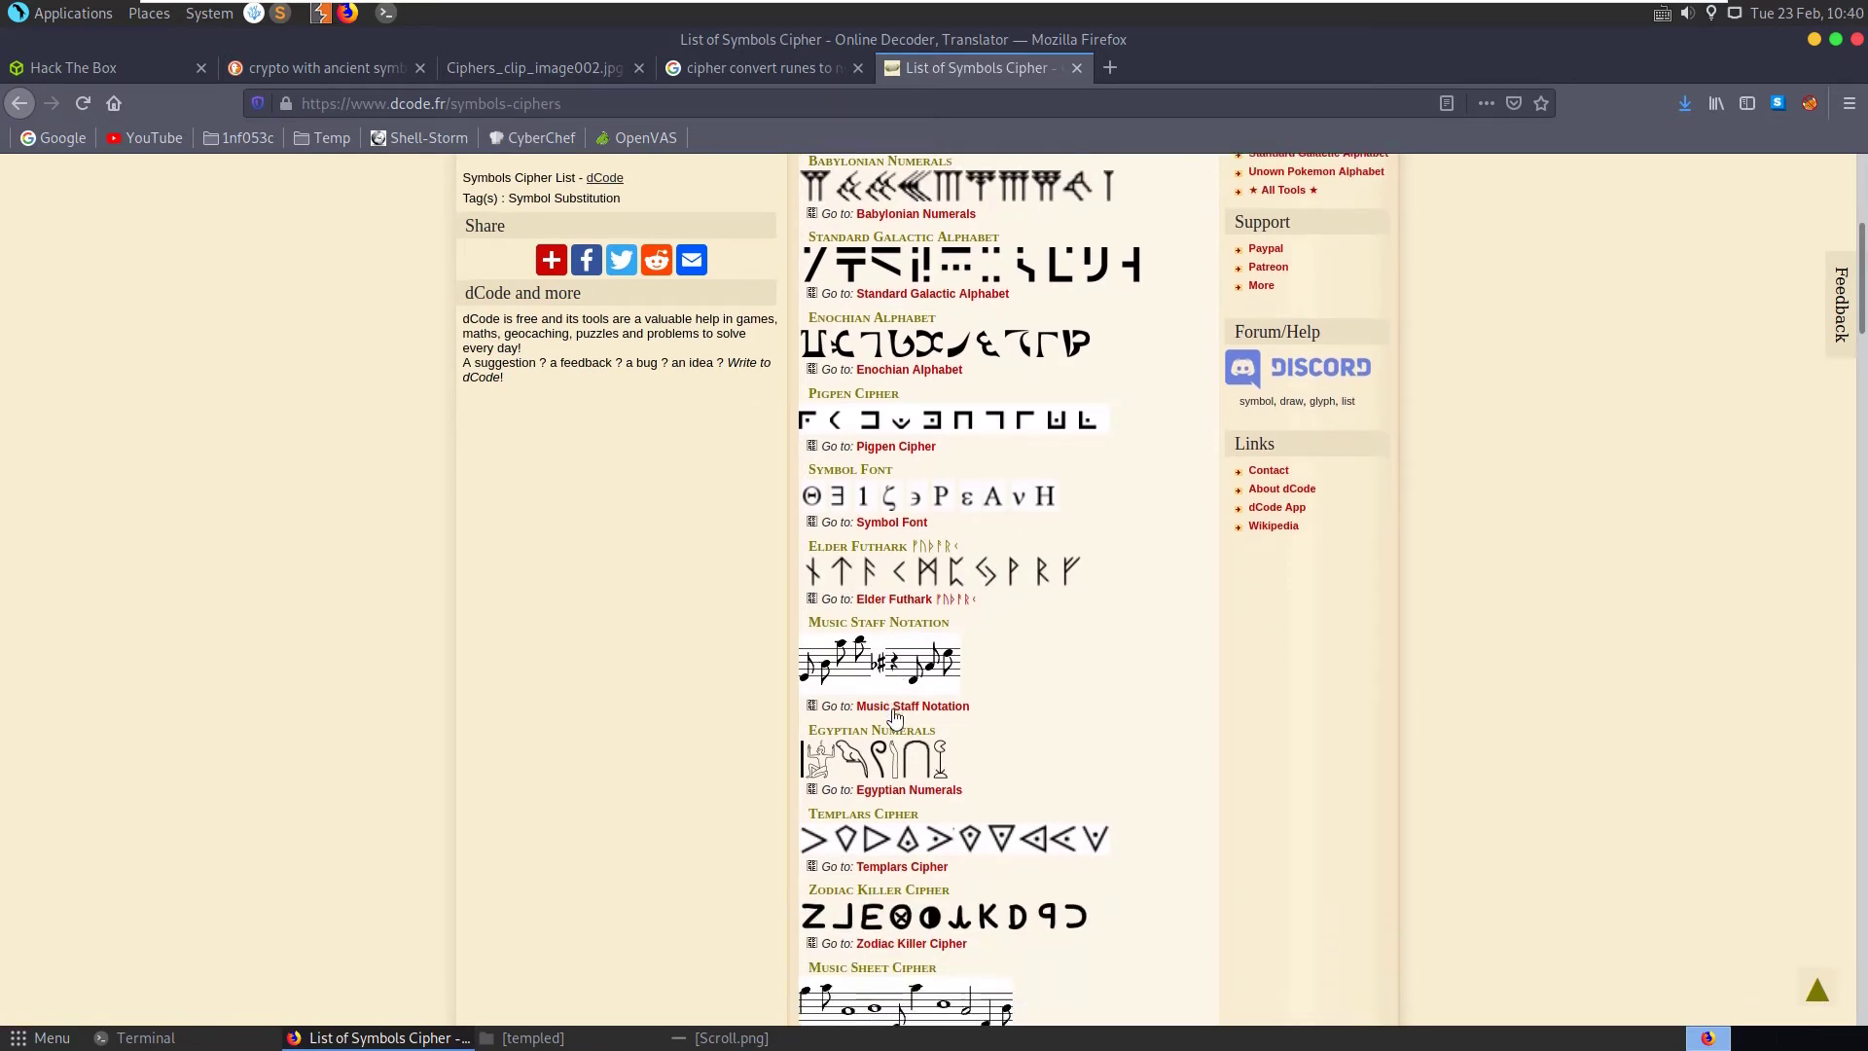
{"action": "scroll", "coordinate": [895, 717], "scroll_direction": "down", "scroll_amount": 6}
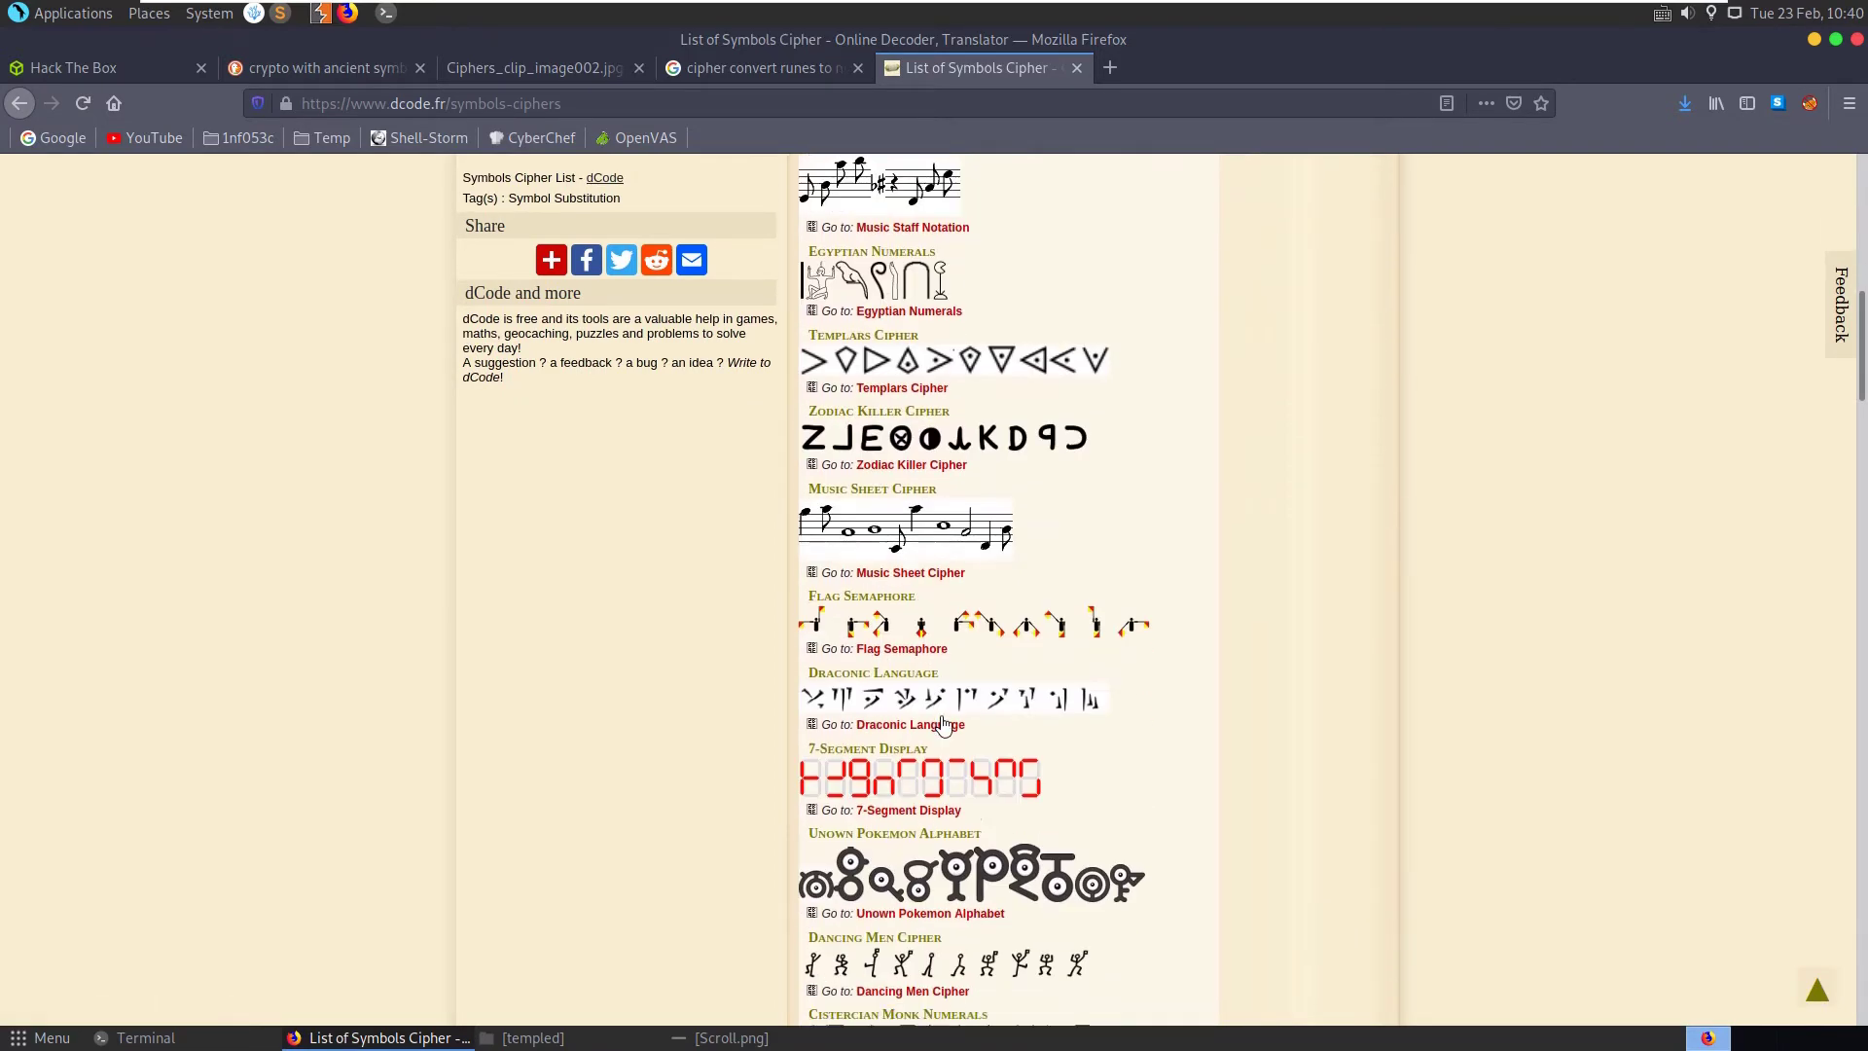
{"action": "scroll", "coordinate": [942, 724], "scroll_direction": "down", "scroll_amount": 4}
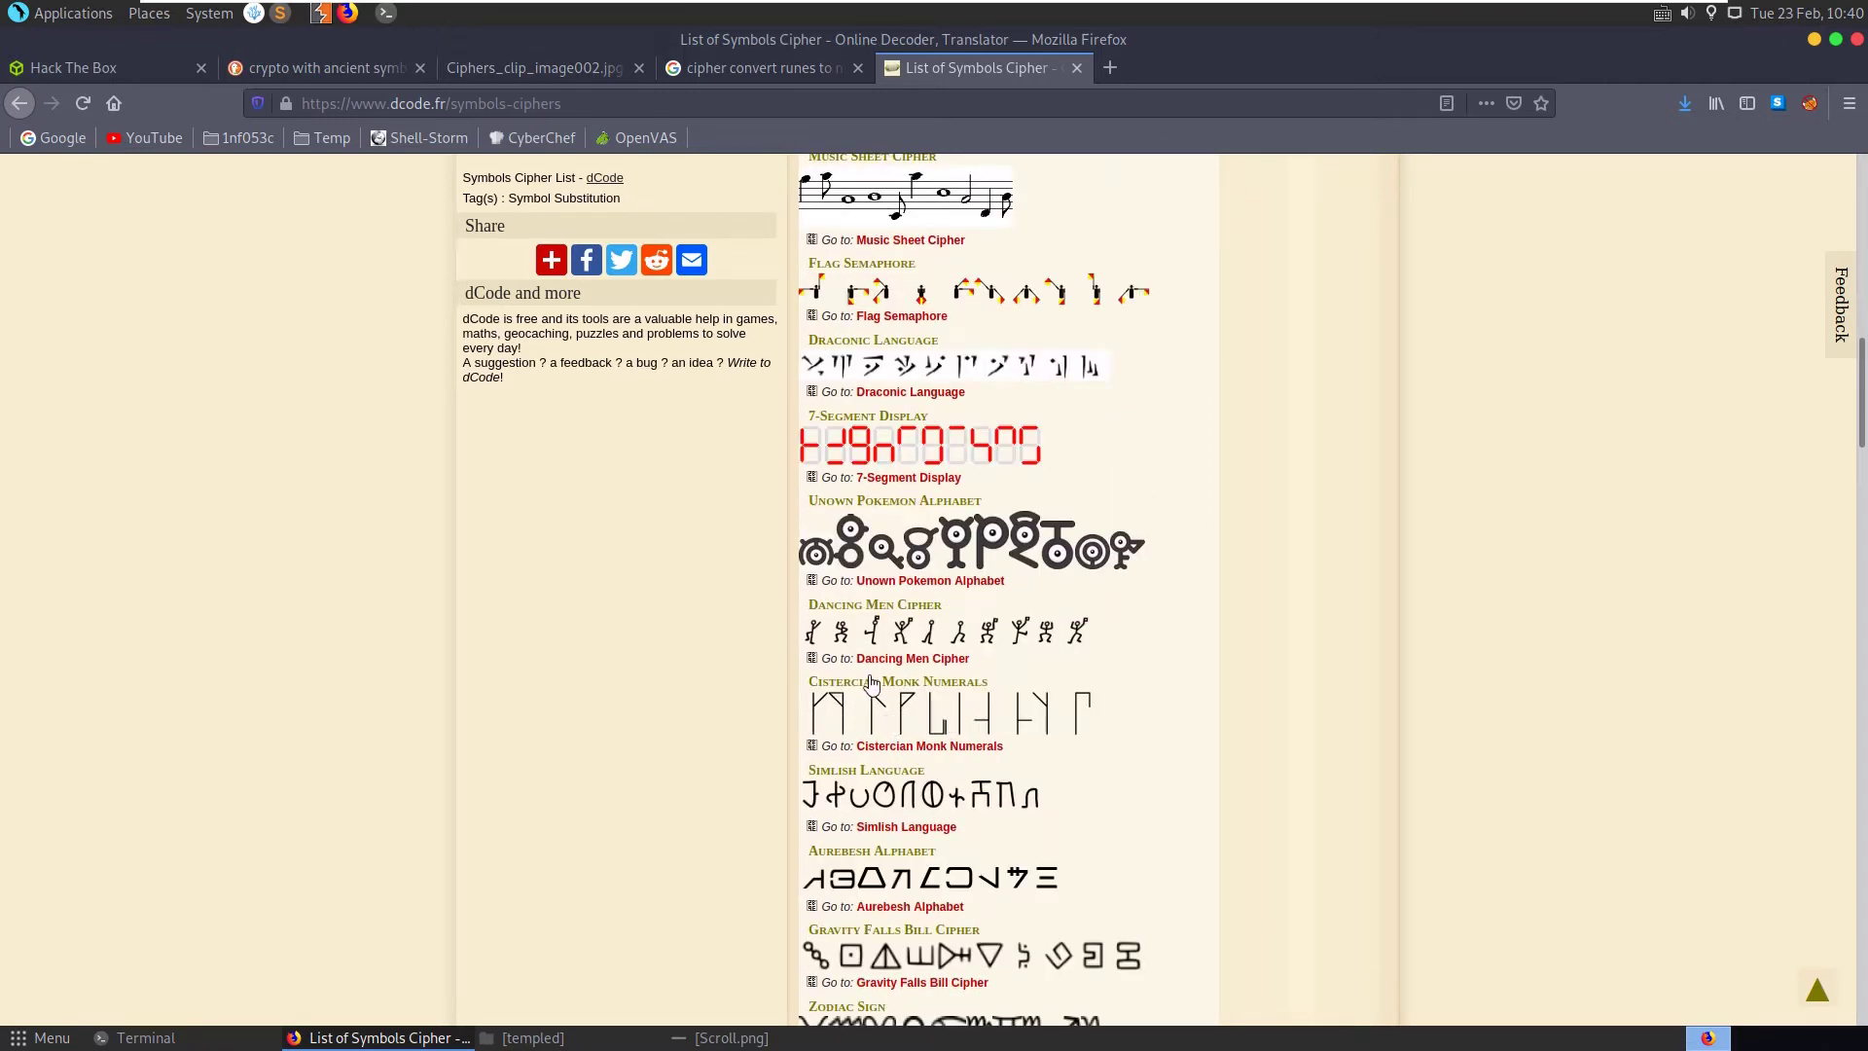
Move Scroll.png aside and scroll the list to the Cistercian Monk Numerals entry
{"action": "left_click", "coordinate": [740, 1038]}
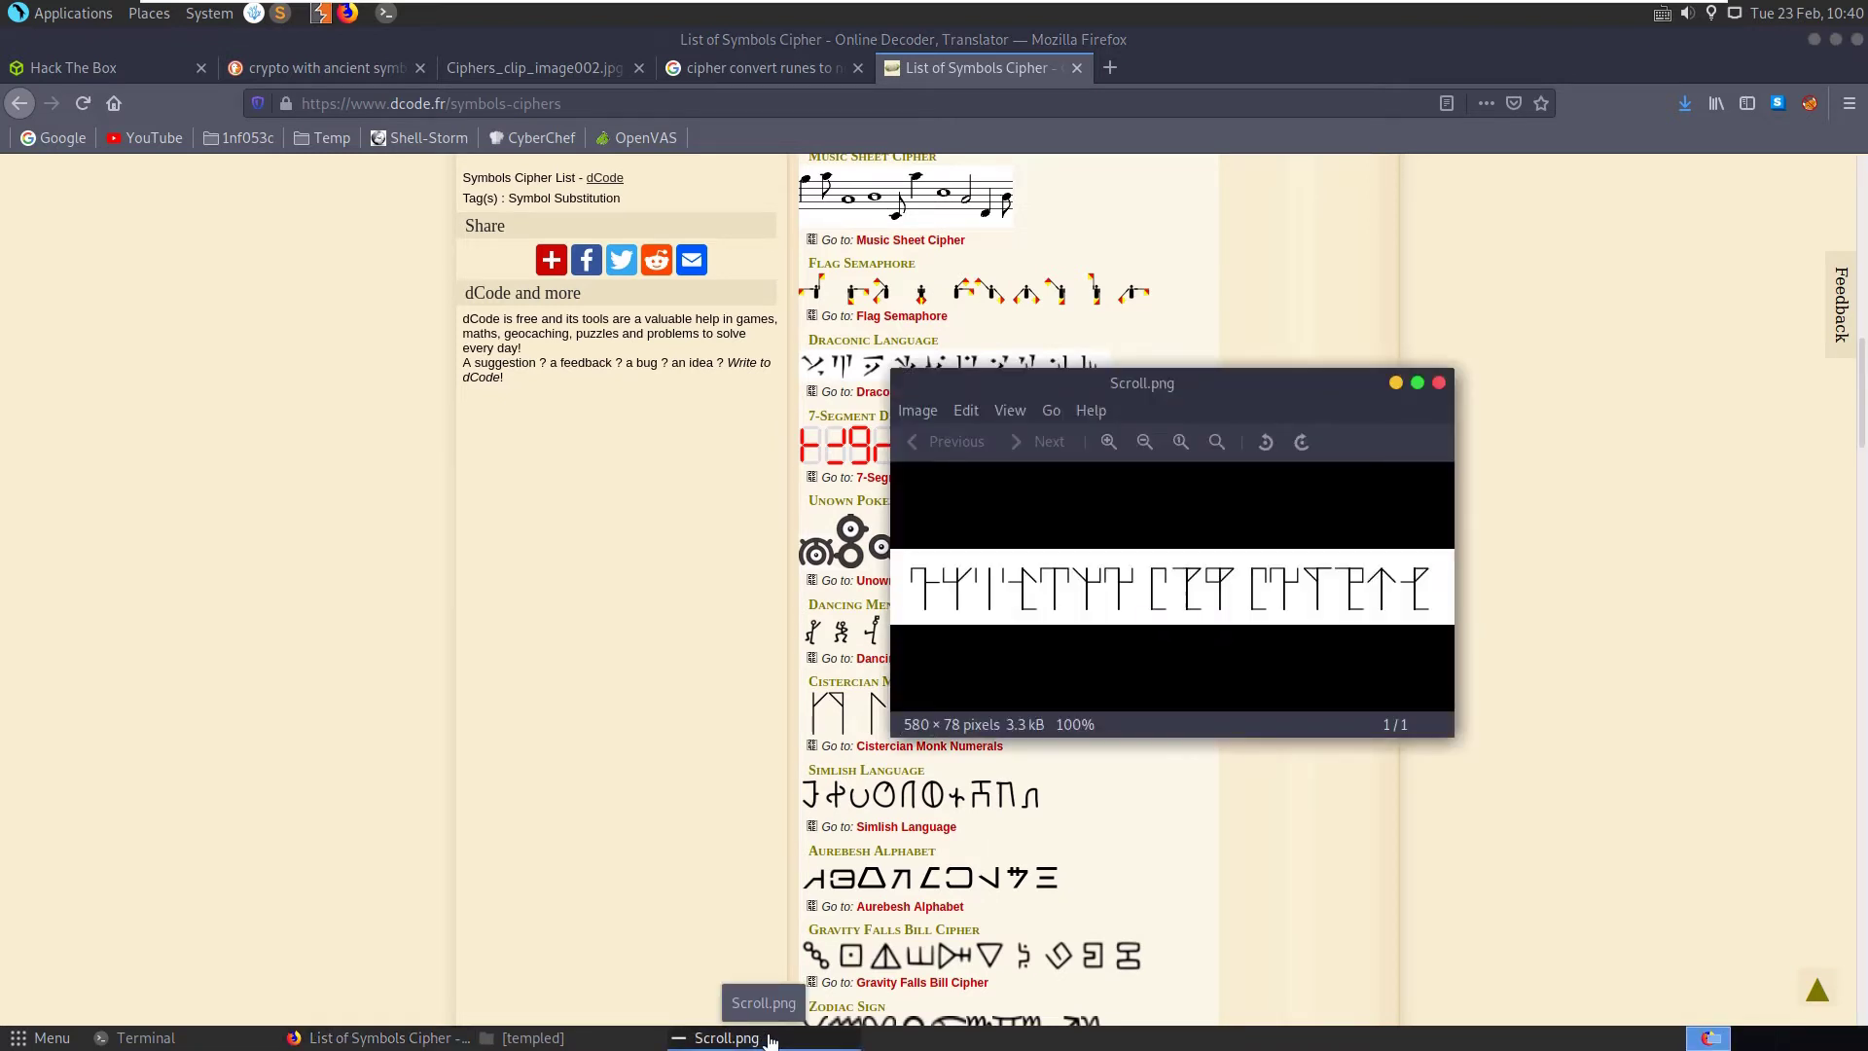
{"action": "left_click_drag", "start_coordinate": [1288, 411], "coordinate": [1609, 353]}
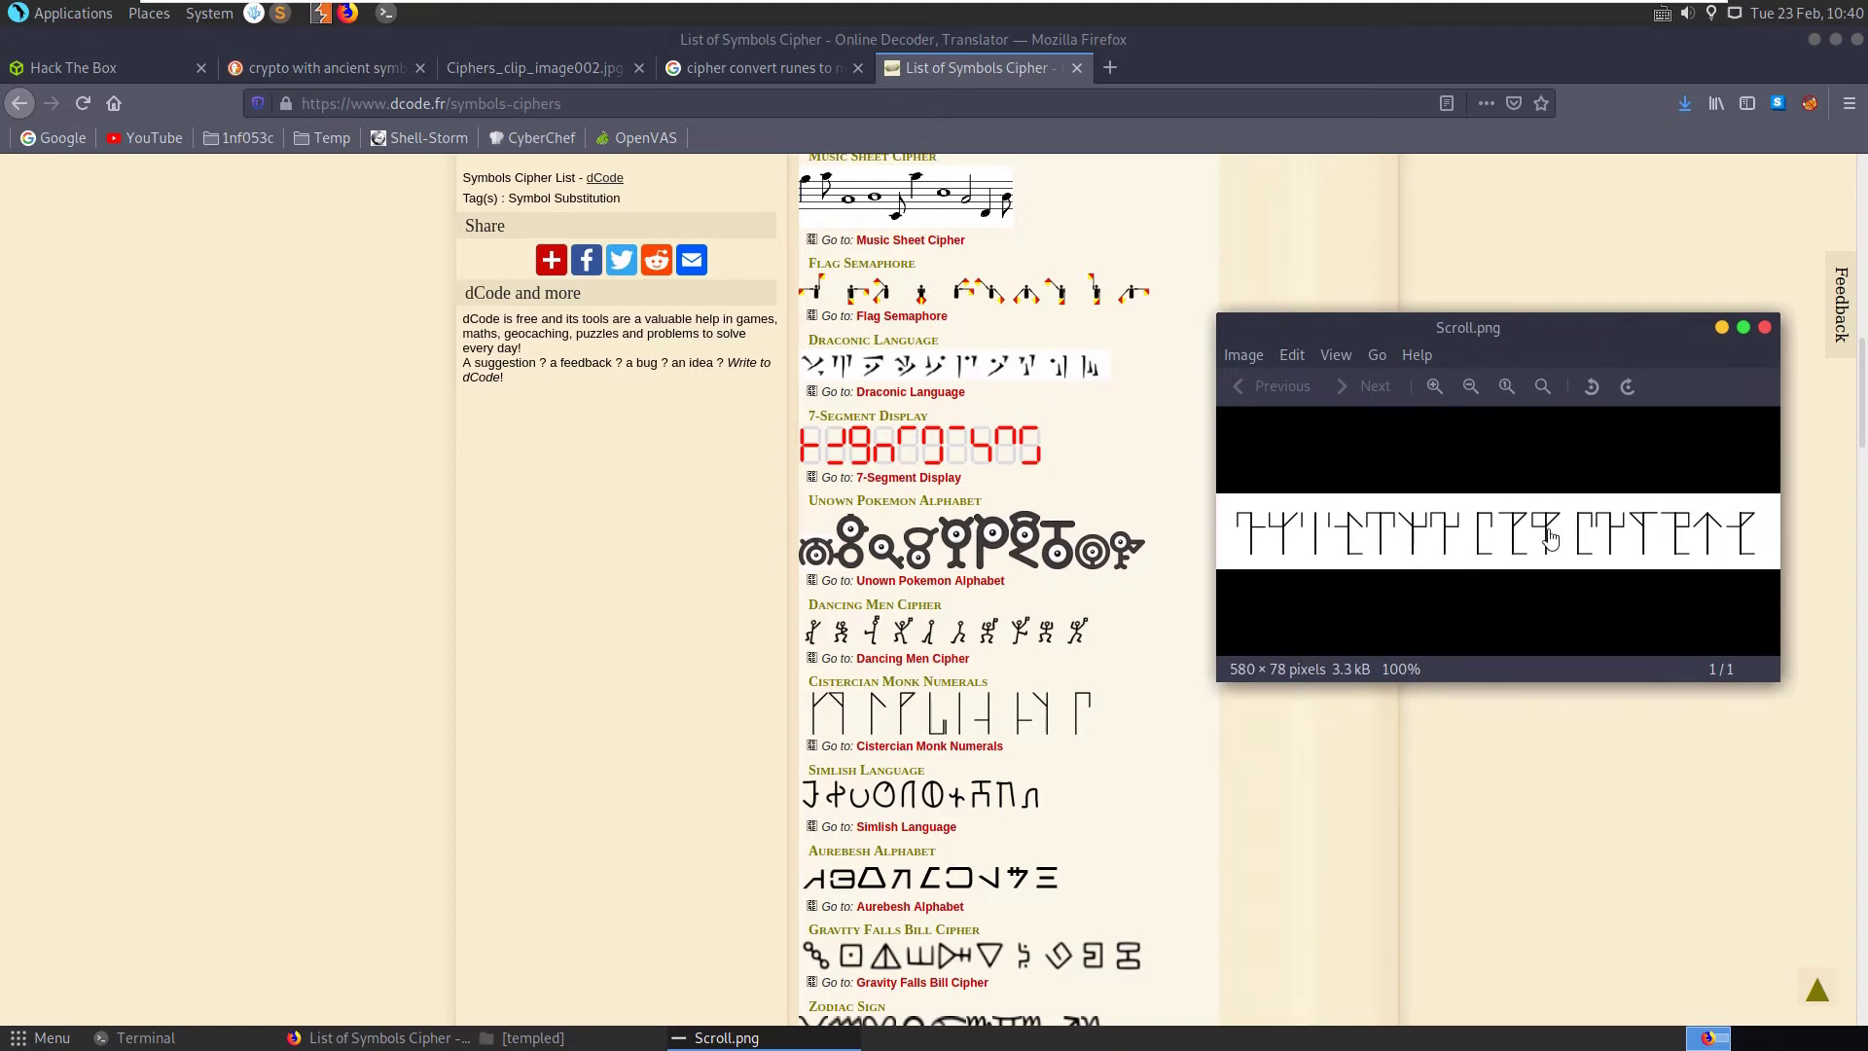
{"action": "scroll", "coordinate": [1012, 729], "scroll_direction": "down", "scroll_amount": 8}
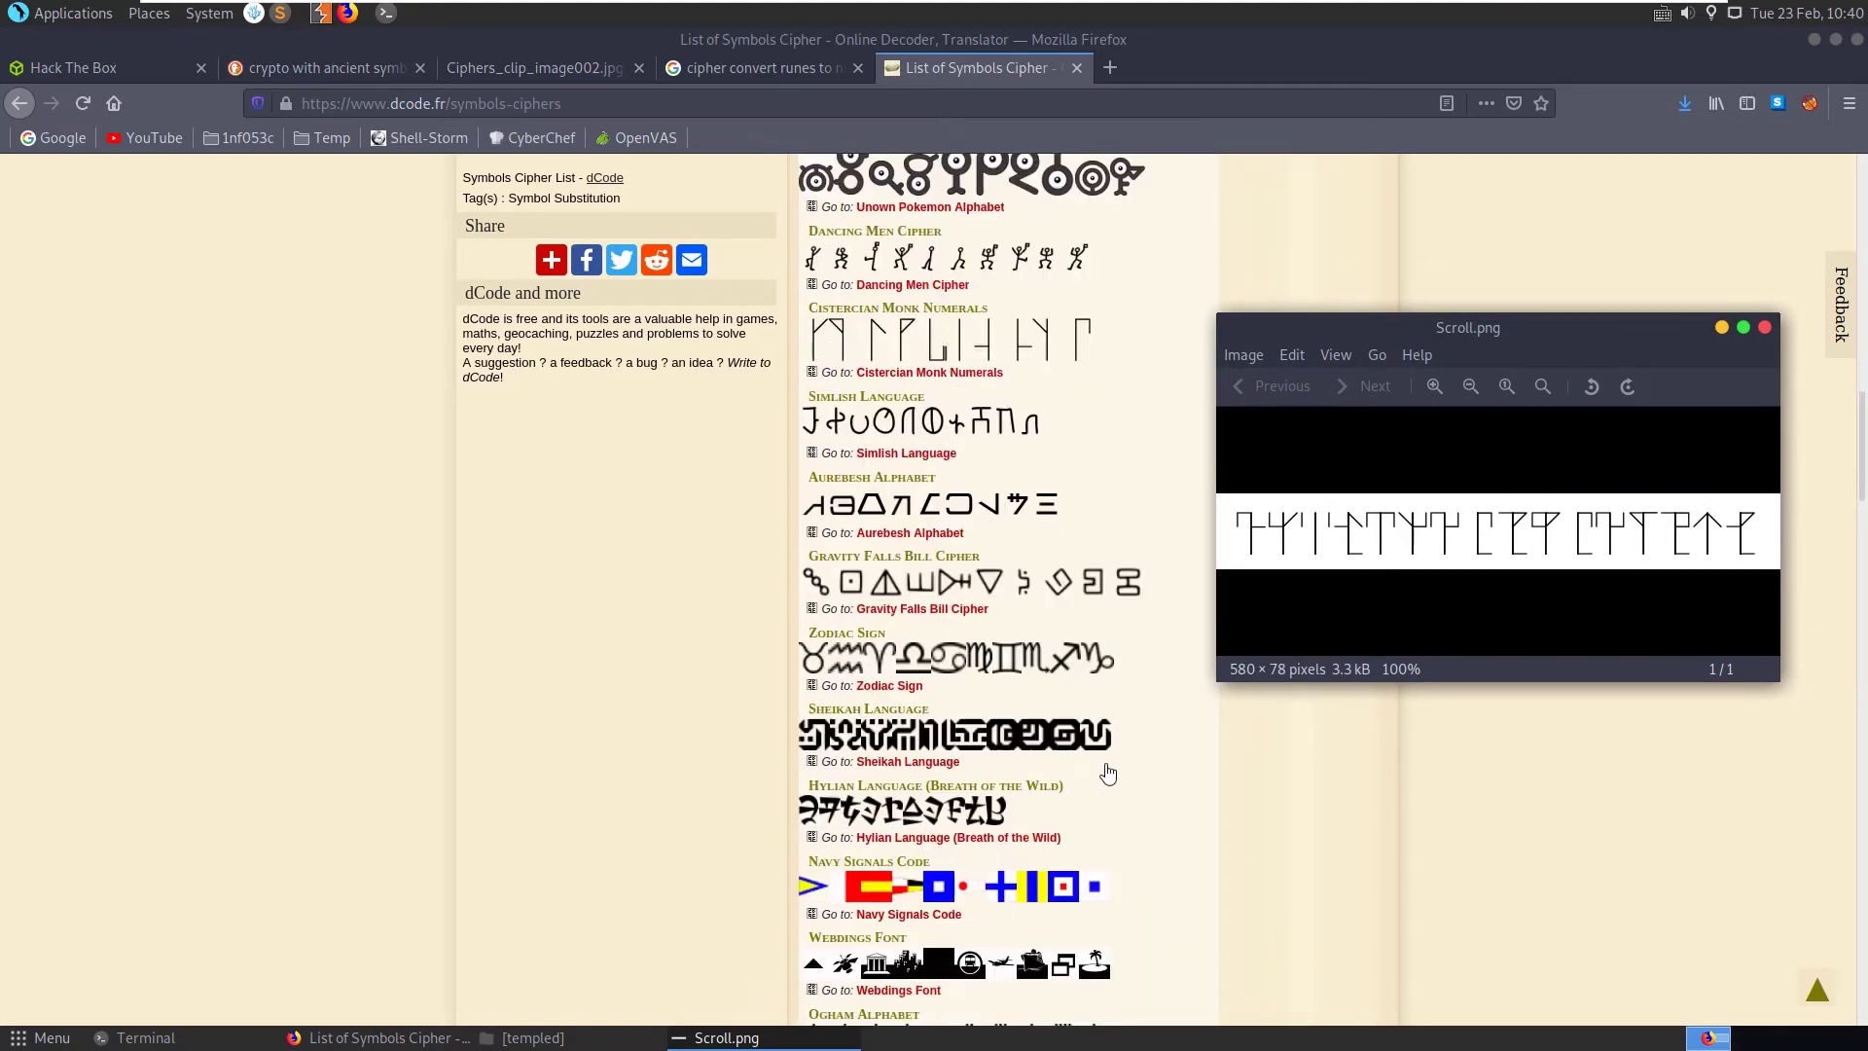
{"action": "scroll", "coordinate": [1144, 761], "scroll_direction": "down", "scroll_amount": 11}
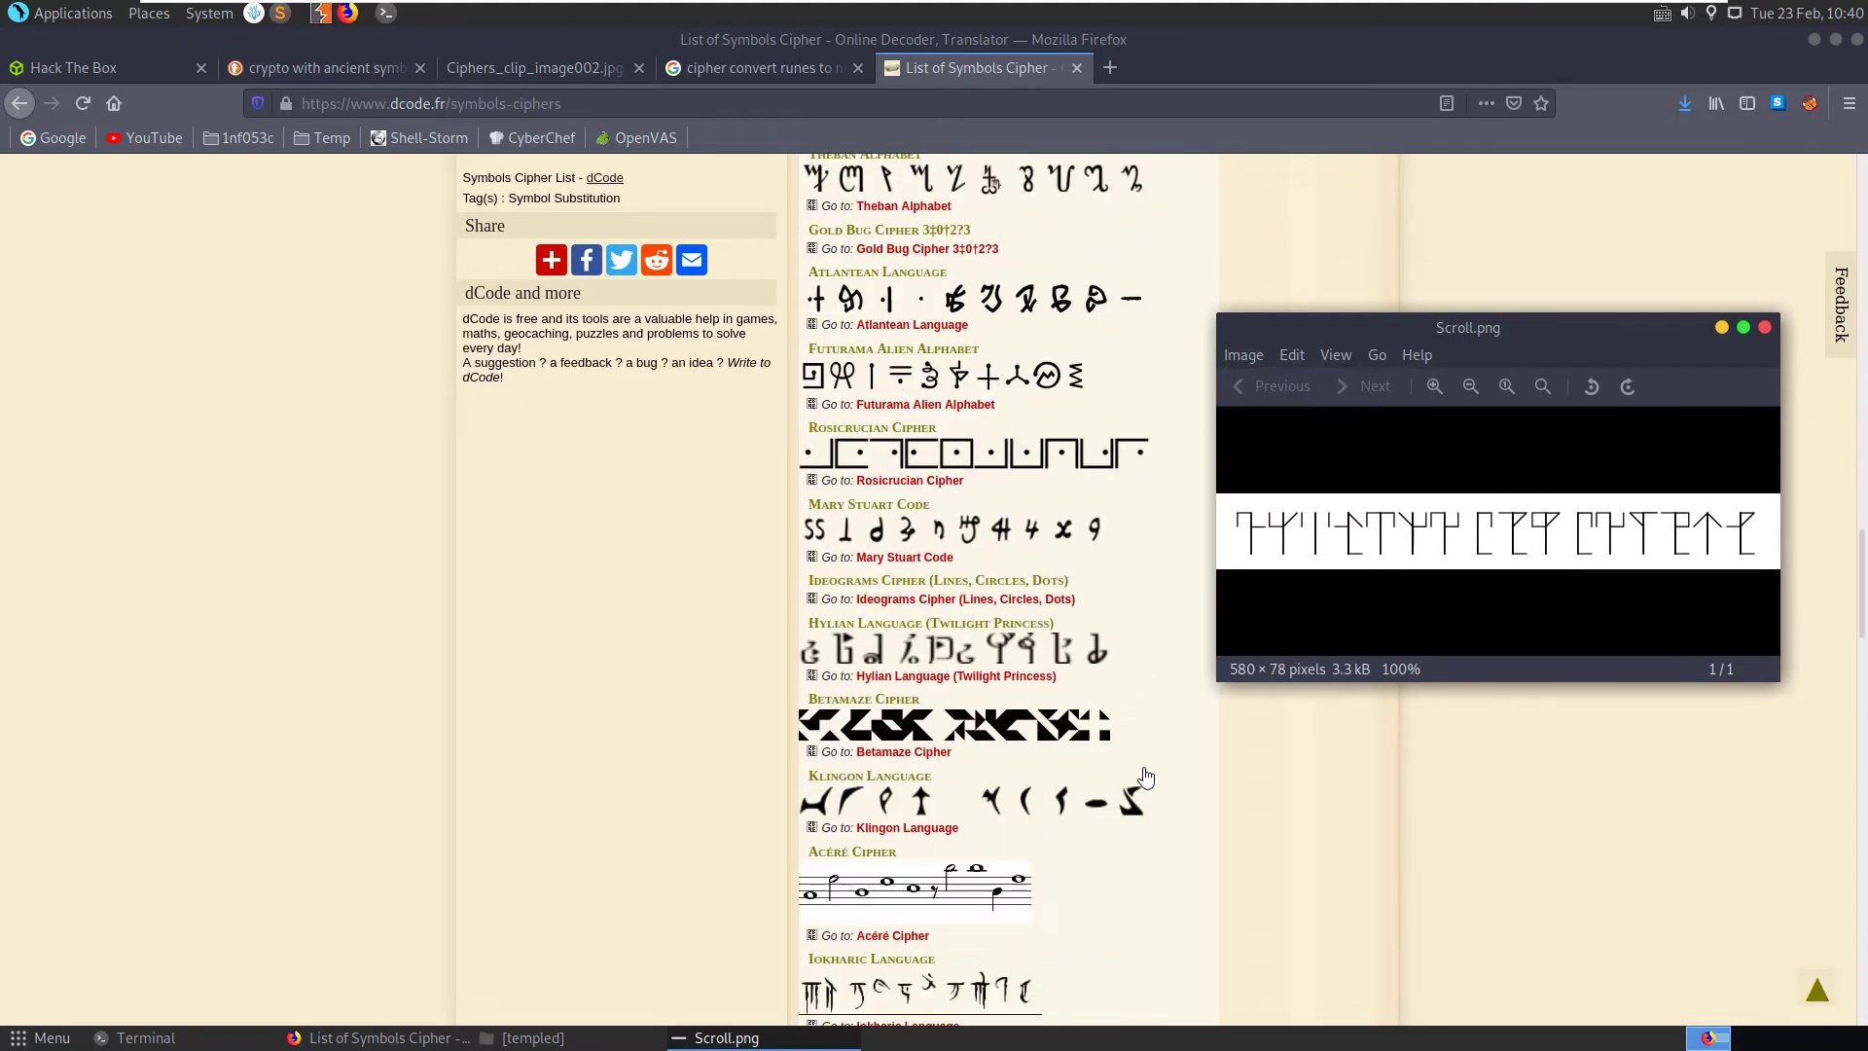
{"action": "scroll", "coordinate": [1165, 767], "scroll_direction": "down", "scroll_amount": 15}
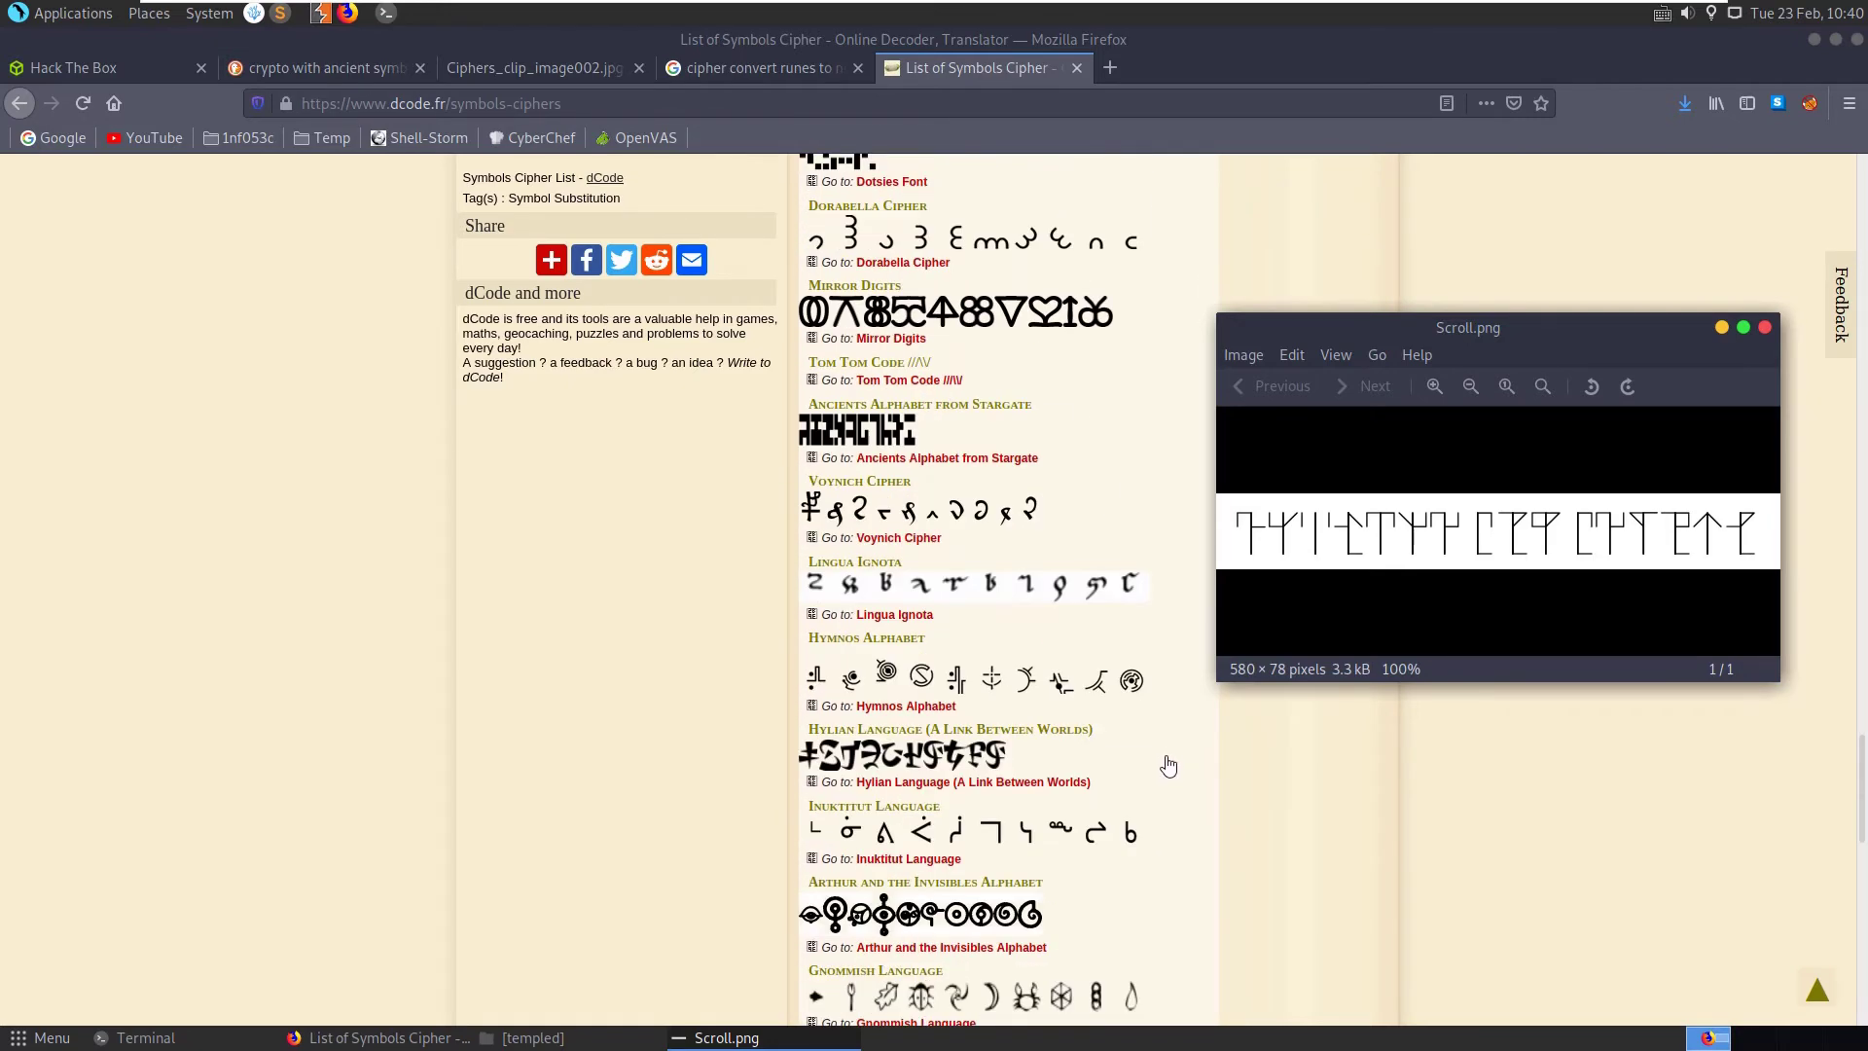
{"action": "scroll", "coordinate": [1138, 785], "scroll_direction": "down", "scroll_amount": 3}
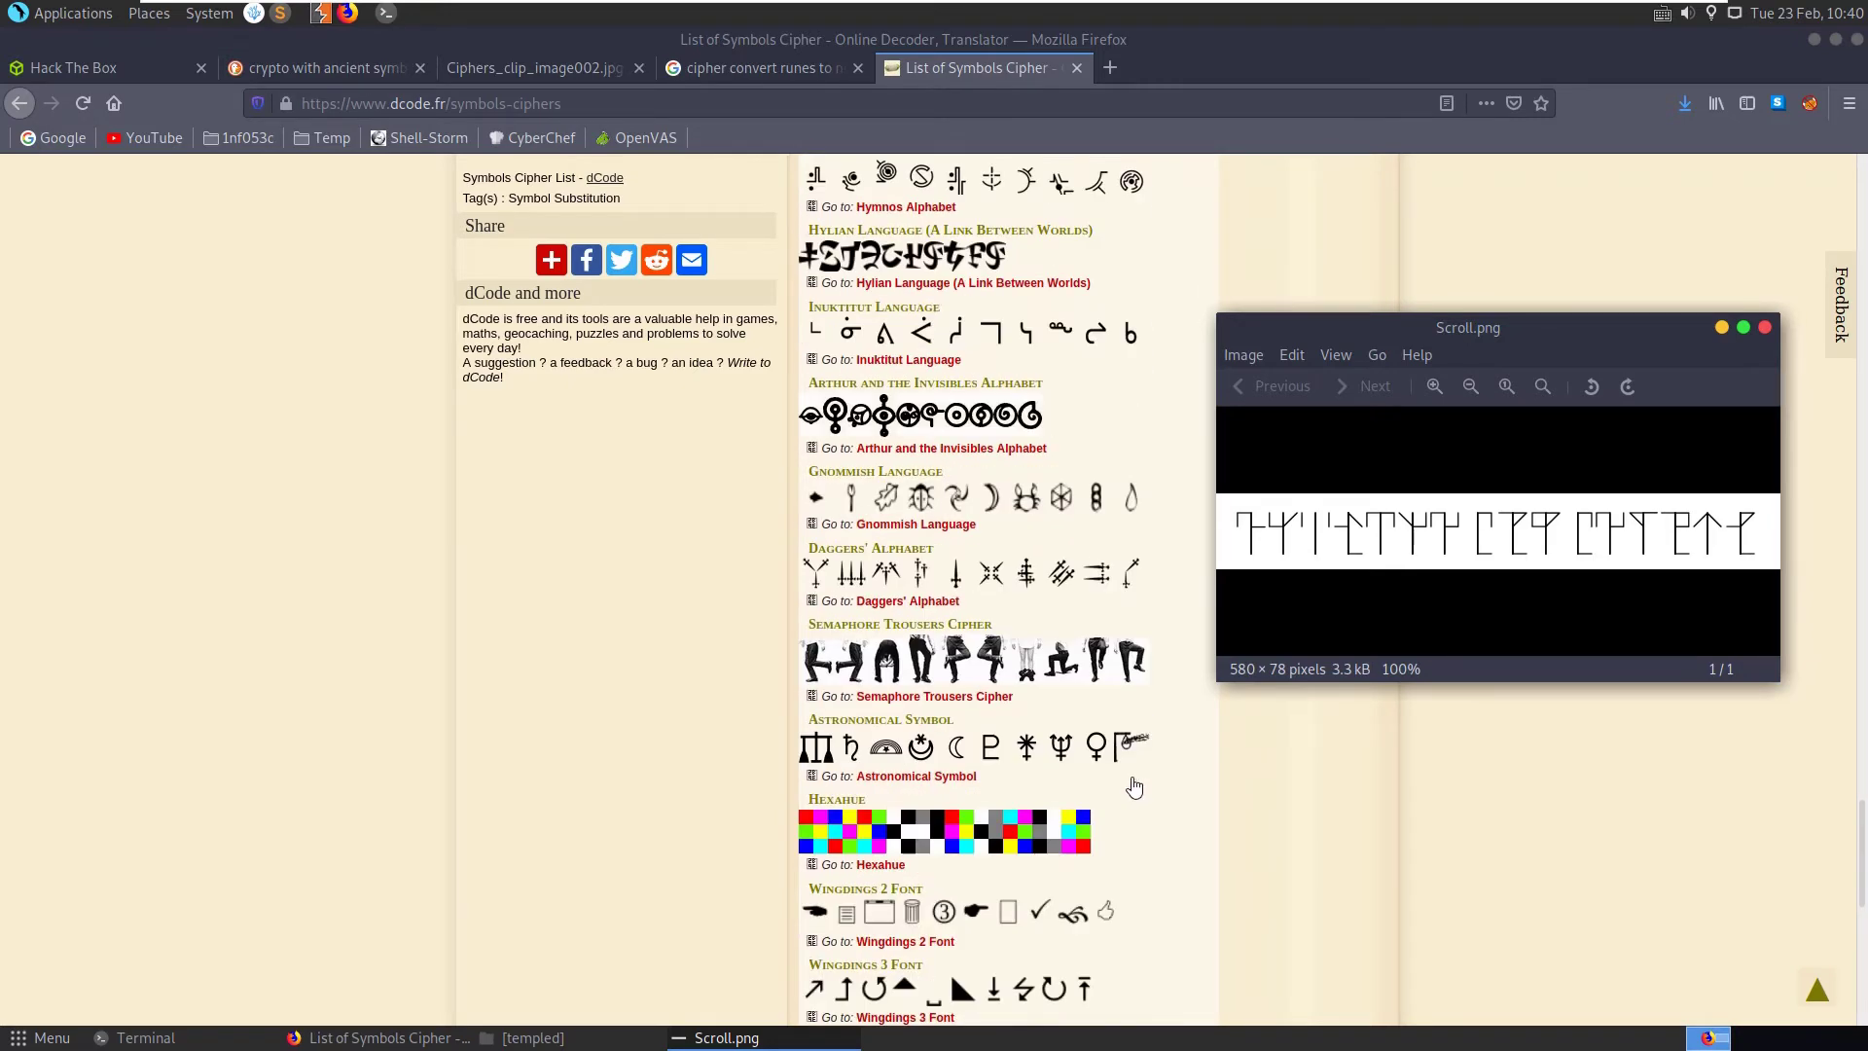
{"action": "scroll", "coordinate": [1125, 795], "scroll_direction": "up", "scroll_amount": 20}
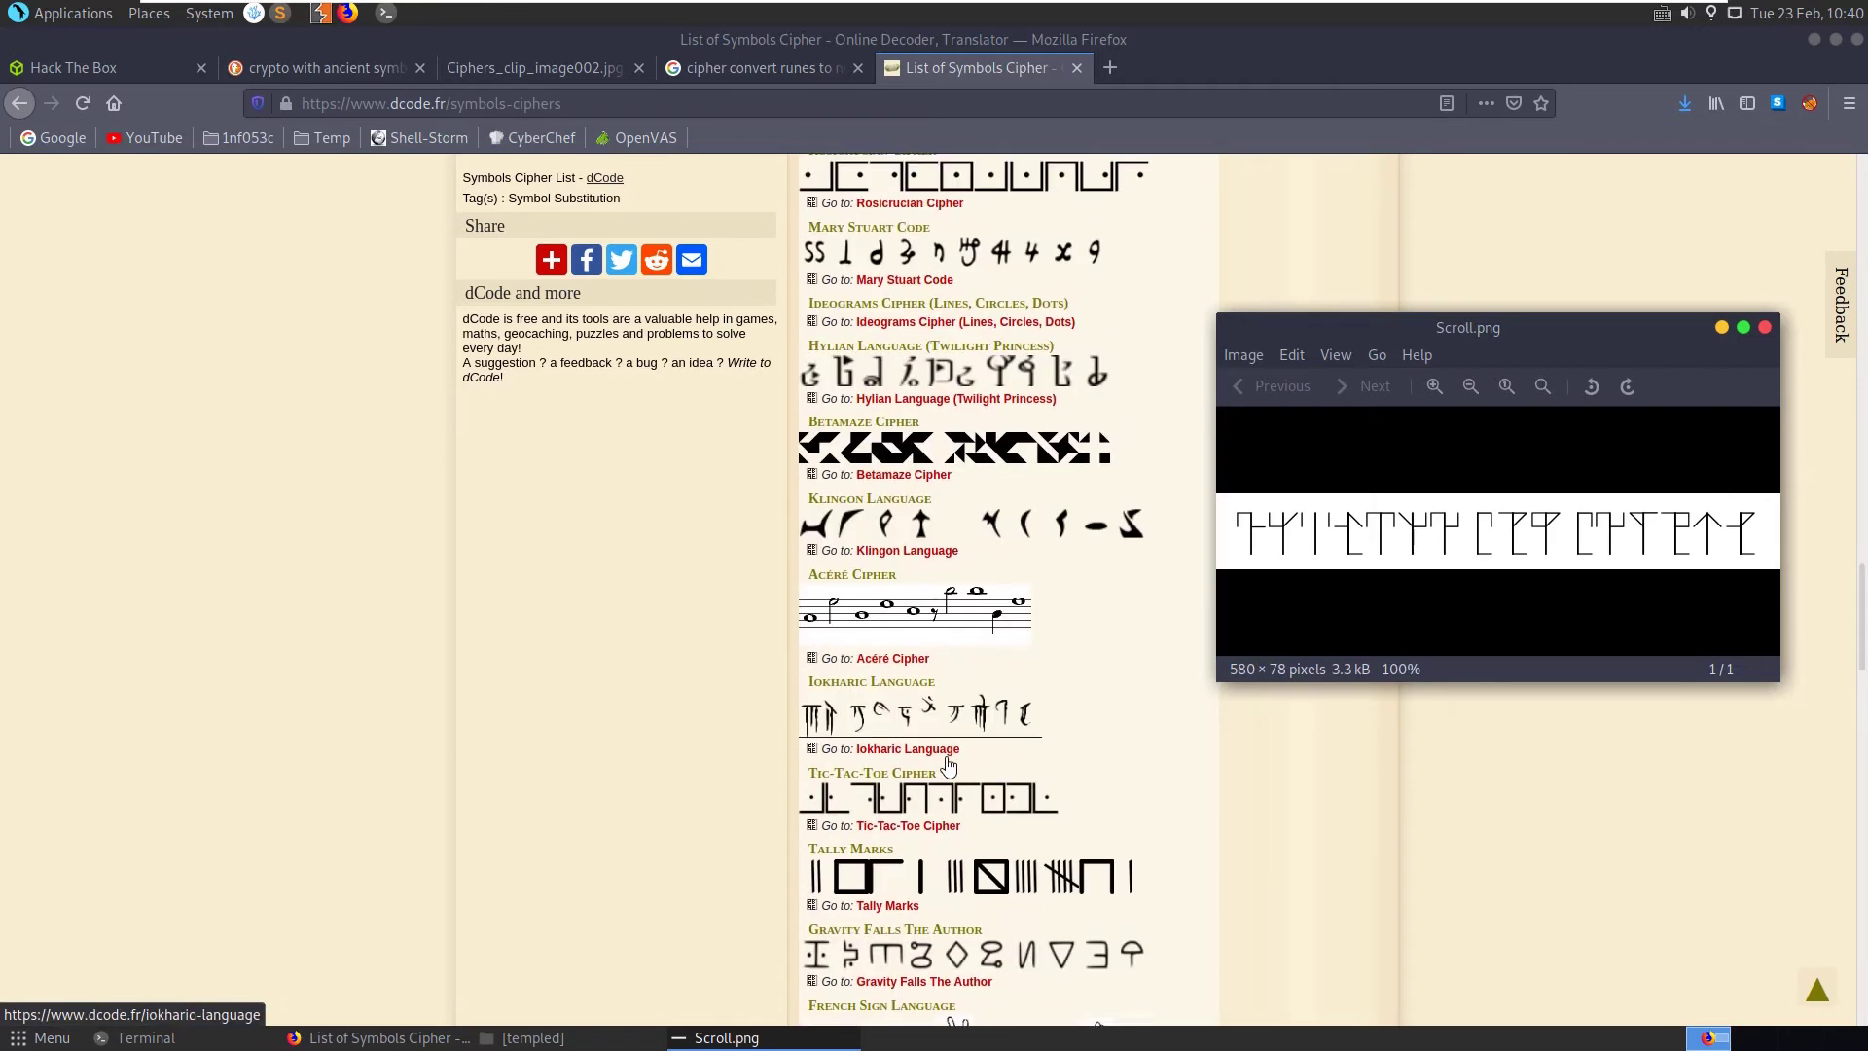
{"action": "scroll", "coordinate": [944, 763], "scroll_direction": "up", "scroll_amount": 5}
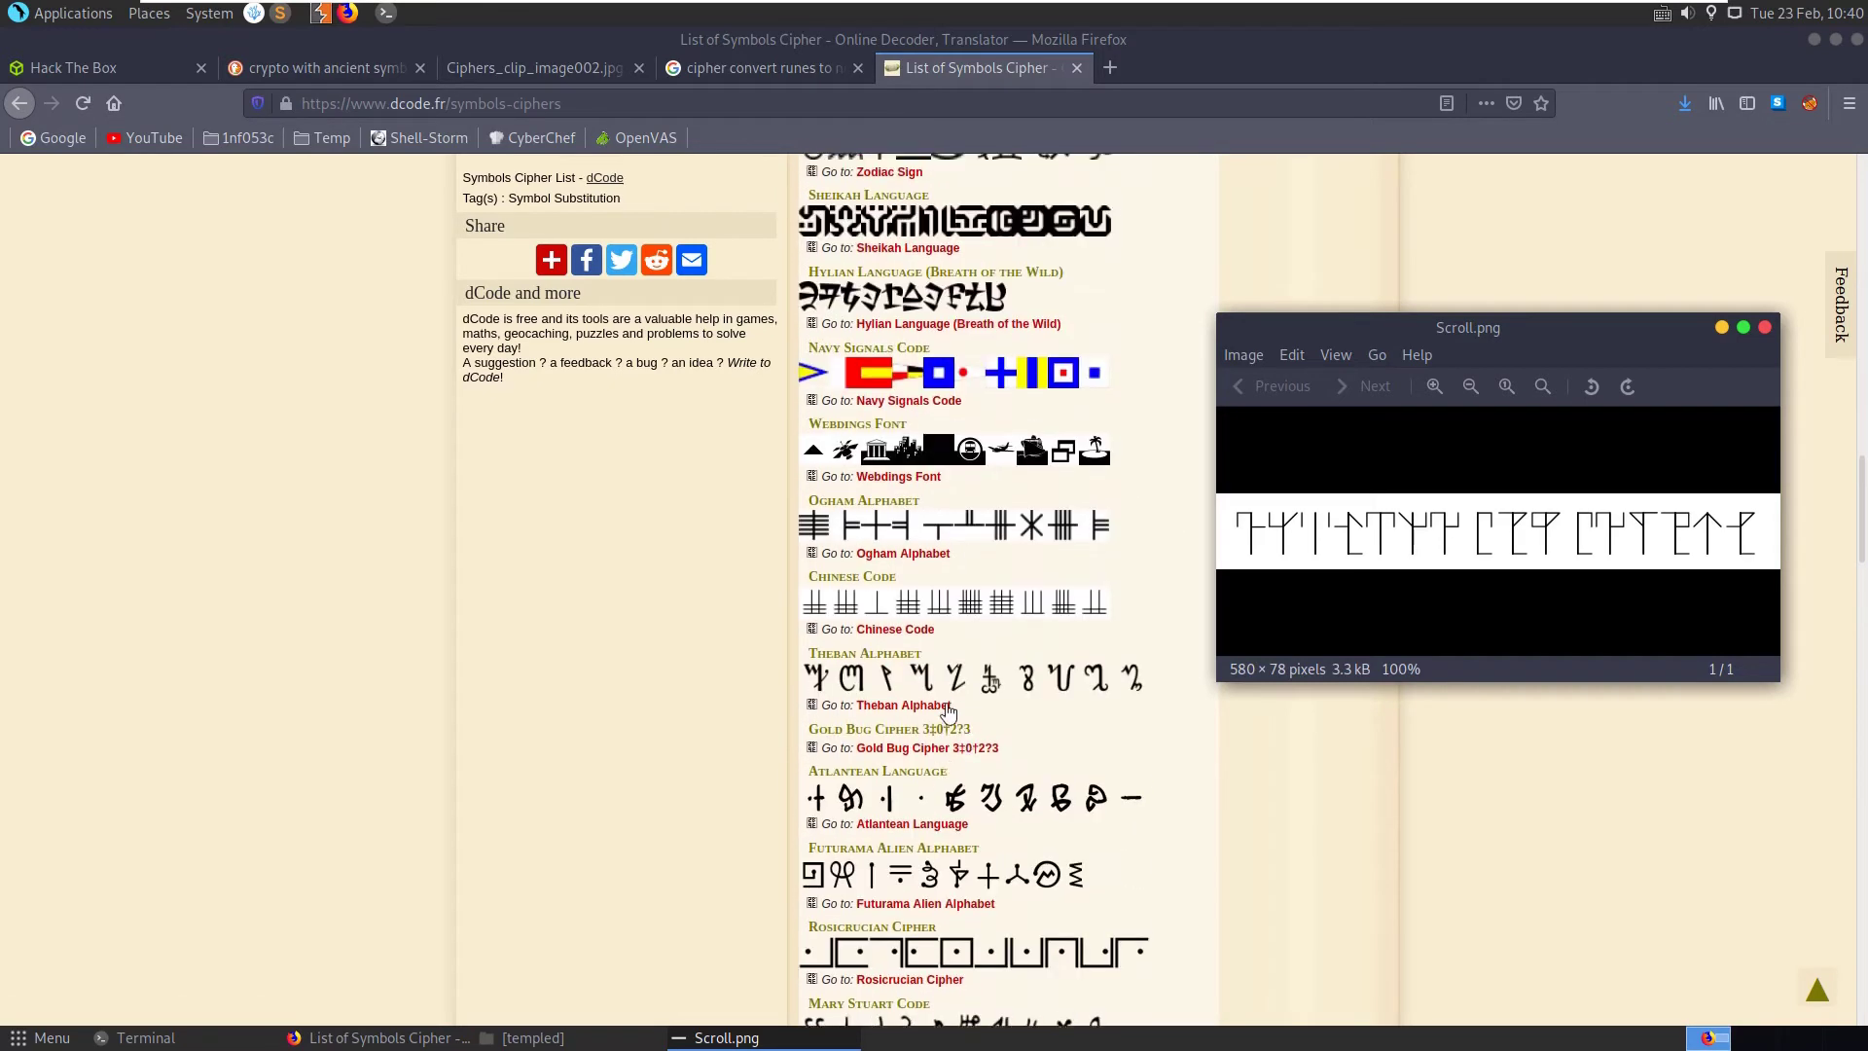
{"action": "scroll", "coordinate": [952, 717], "scroll_direction": "up", "scroll_amount": 3}
{"action": "scroll", "coordinate": [961, 435], "scroll_direction": "up", "scroll_amount": 3}
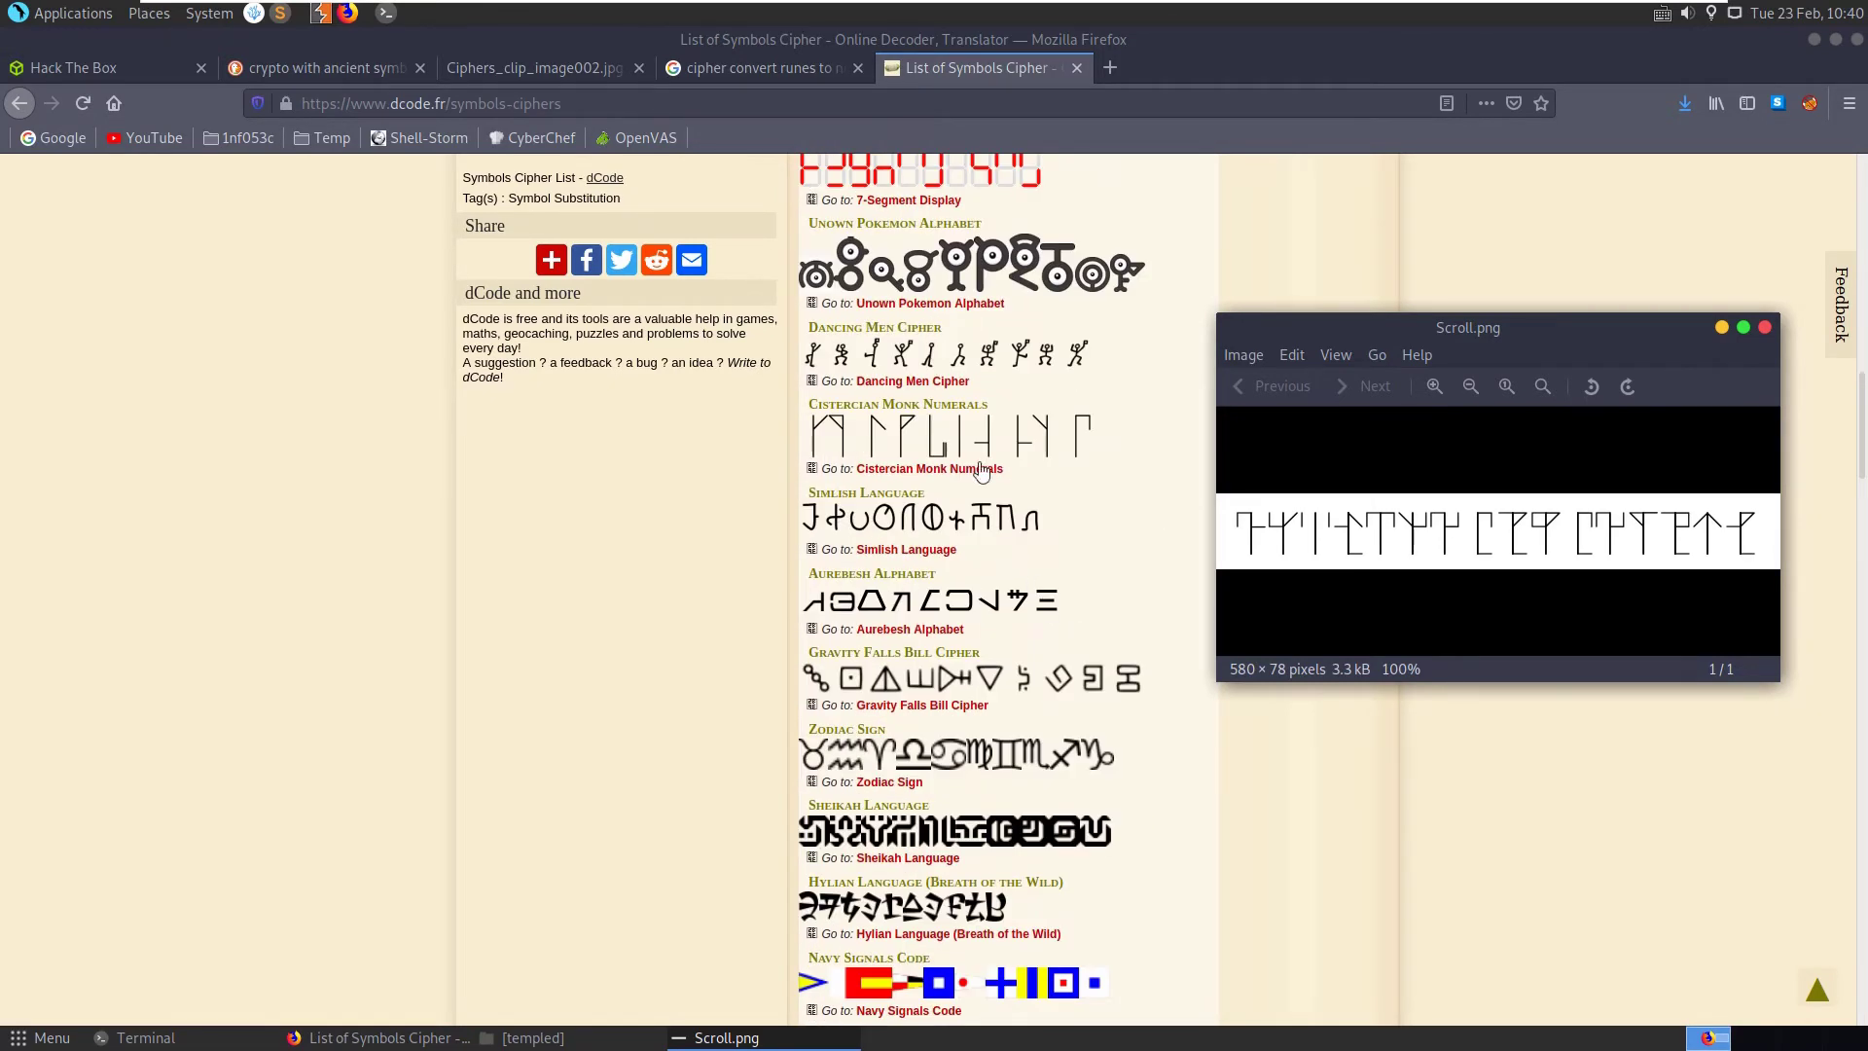
{"action": "left_click", "coordinate": [861, 409]}
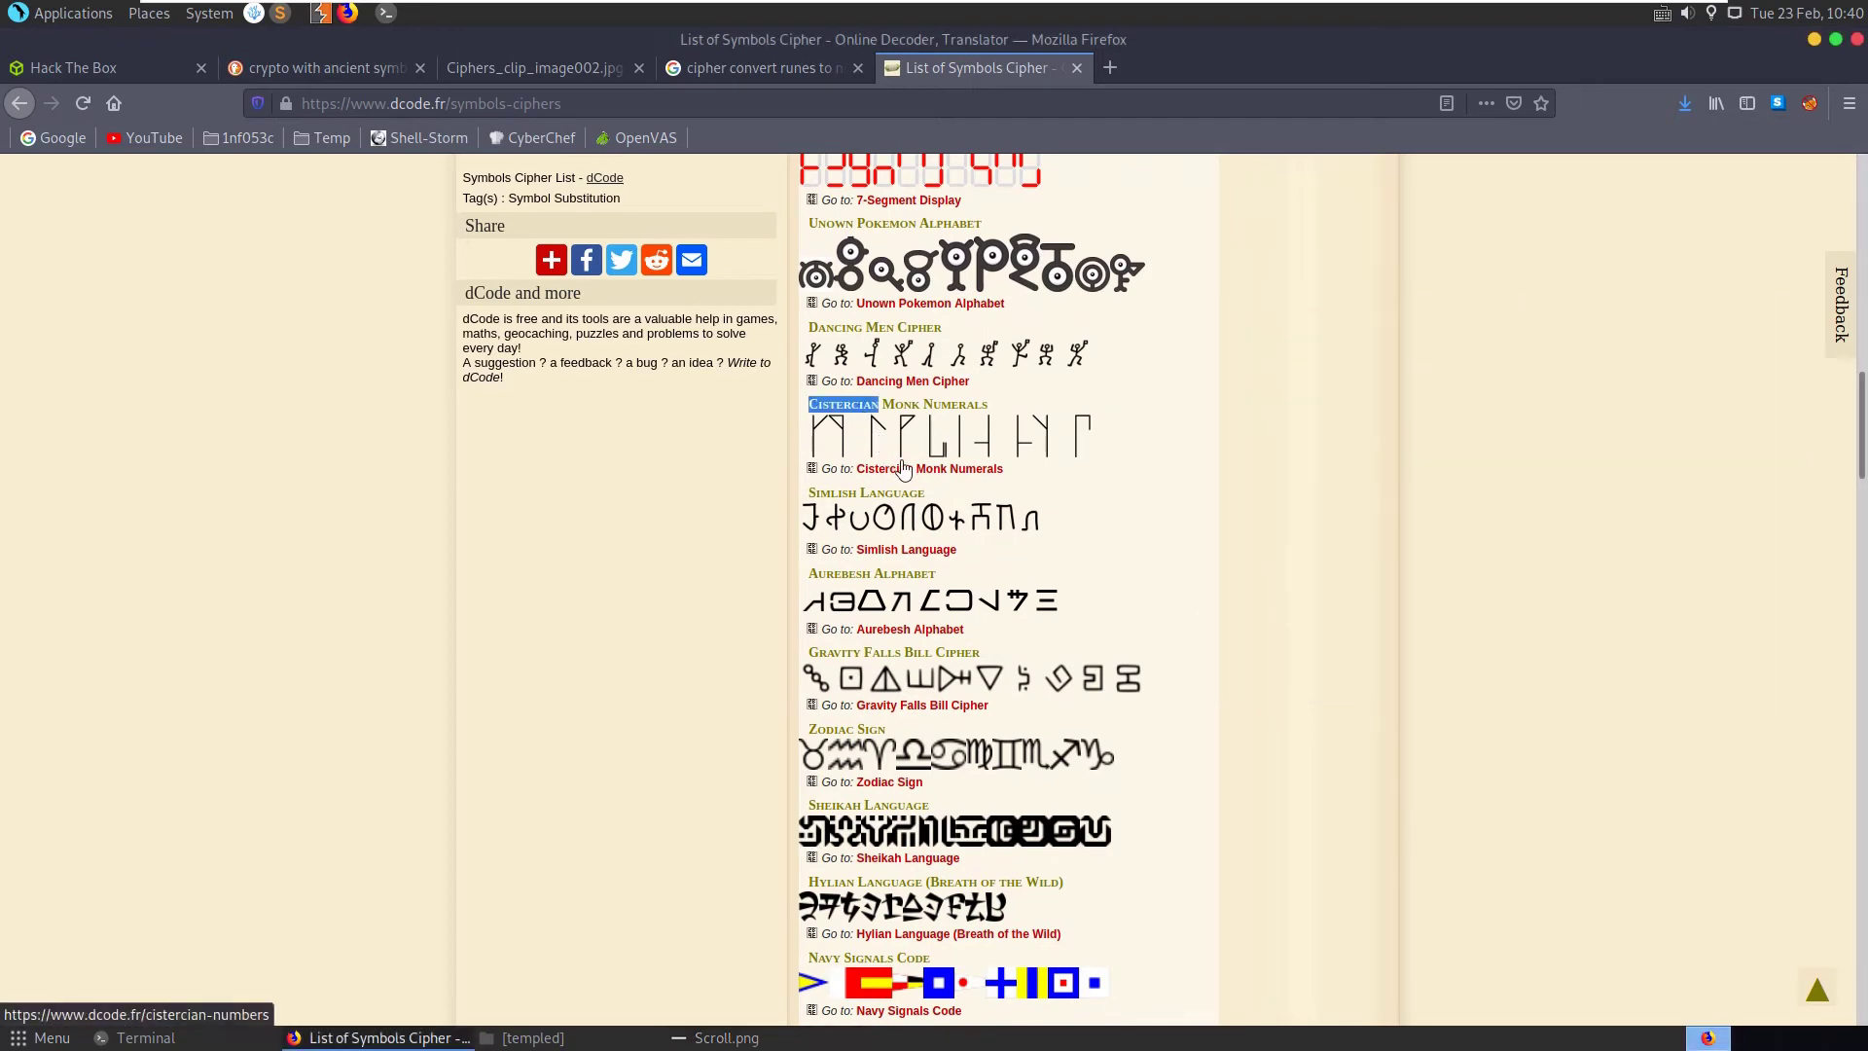
Open the Cistercian Monk Numerals converter and bring Scroll.png up alongside it
{"action": "left_click", "coordinate": [915, 469]}
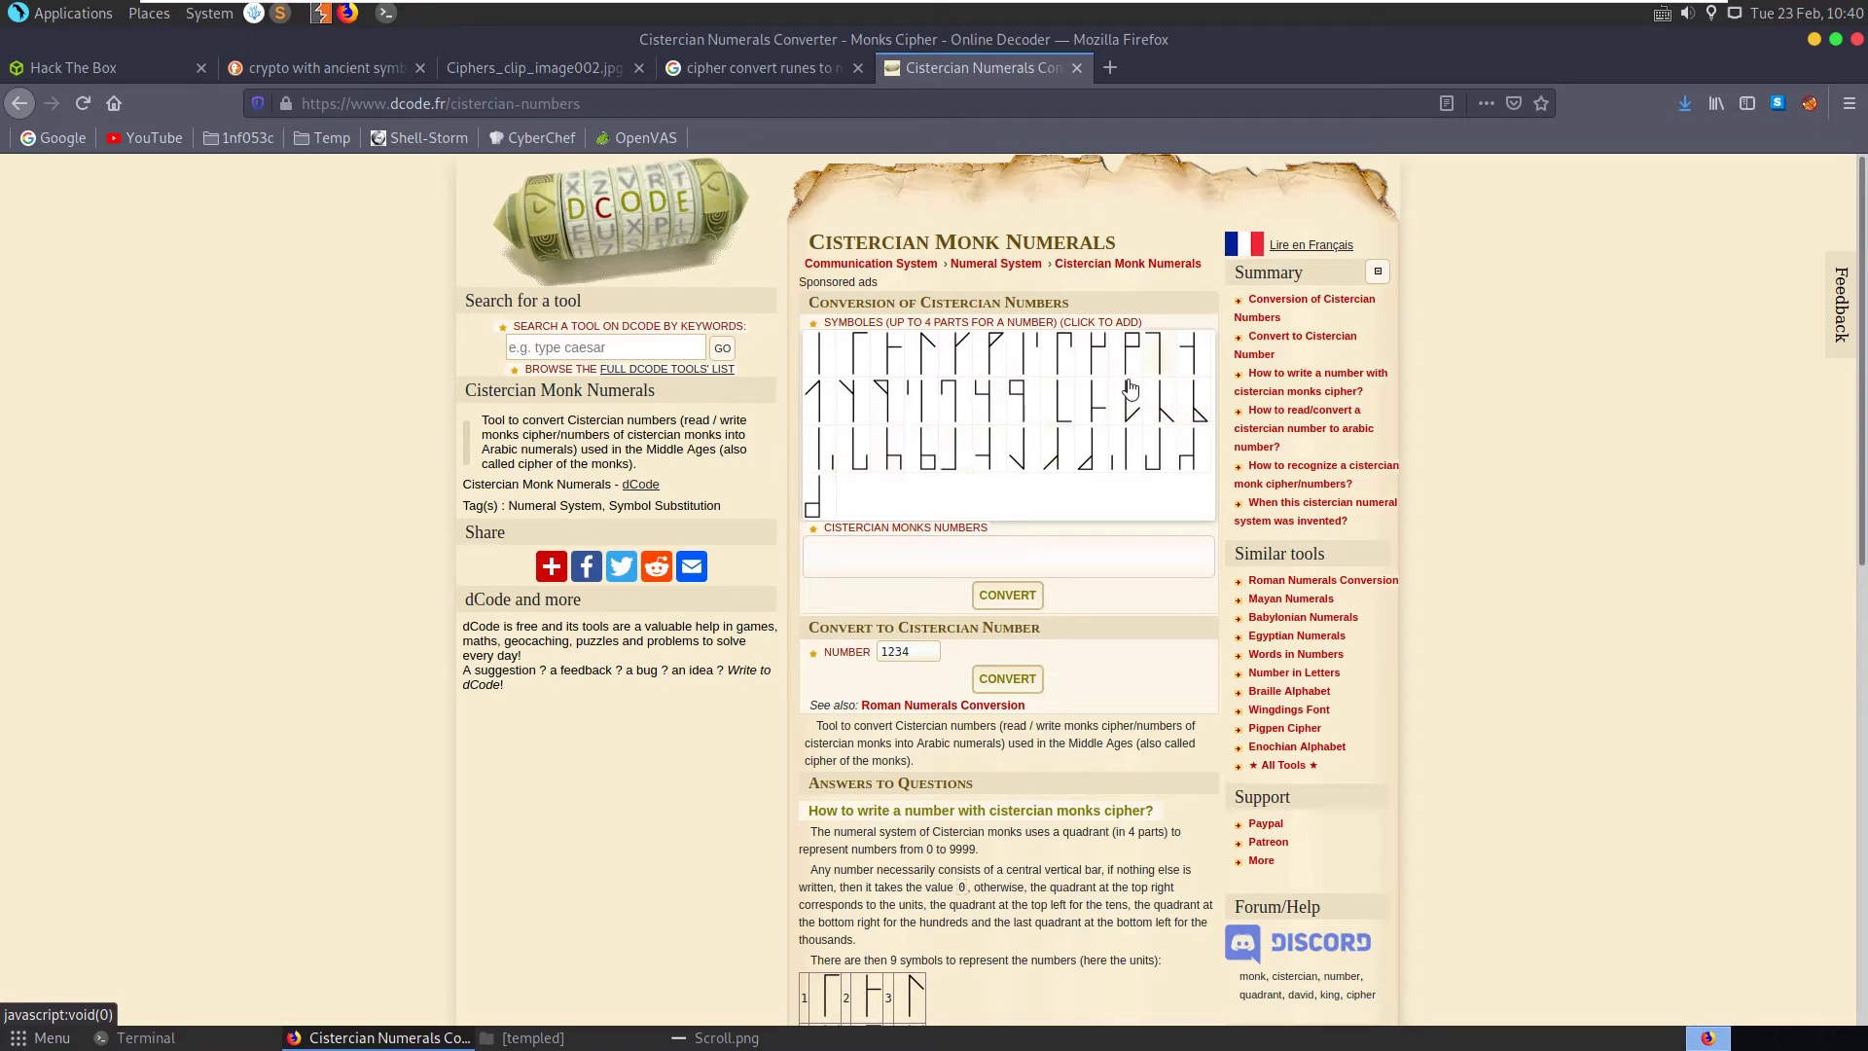
{"action": "scroll", "coordinate": [1050, 442], "scroll_direction": "down", "scroll_amount": 10}
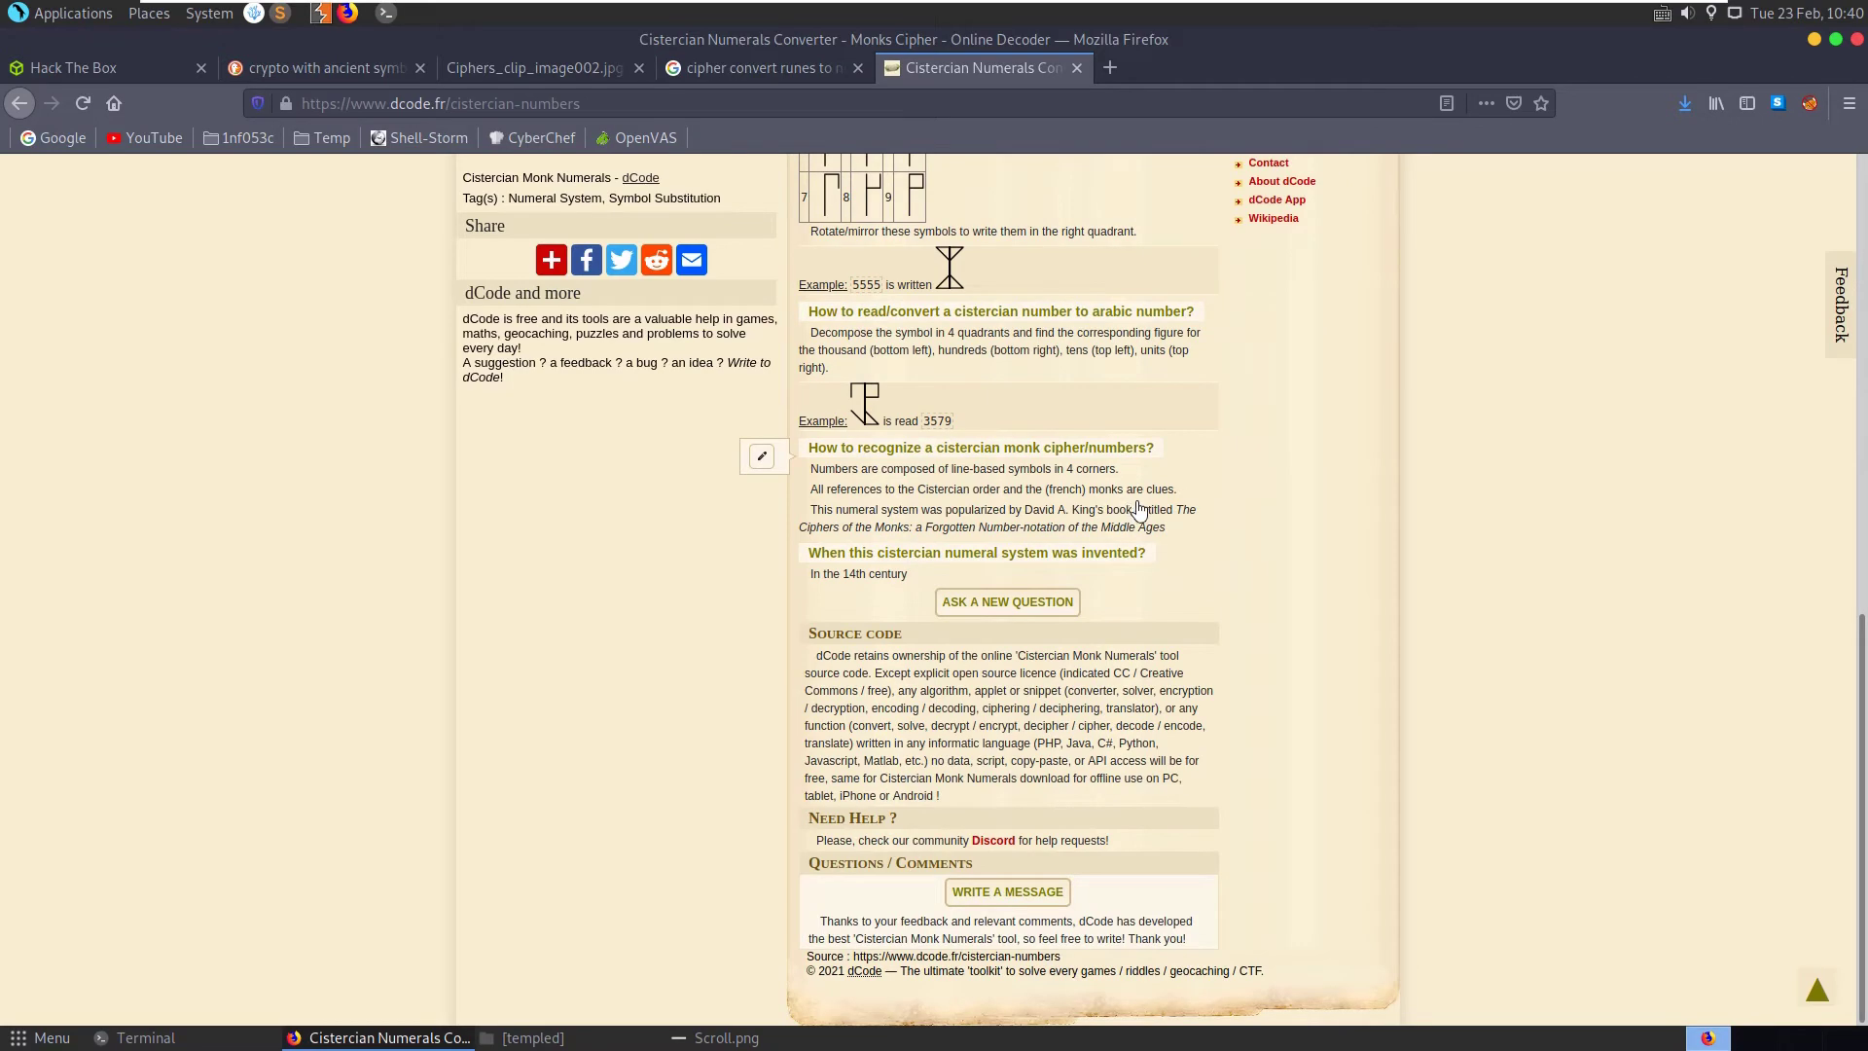
{"action": "scroll", "coordinate": [1157, 523], "scroll_direction": "up", "scroll_amount": 10}
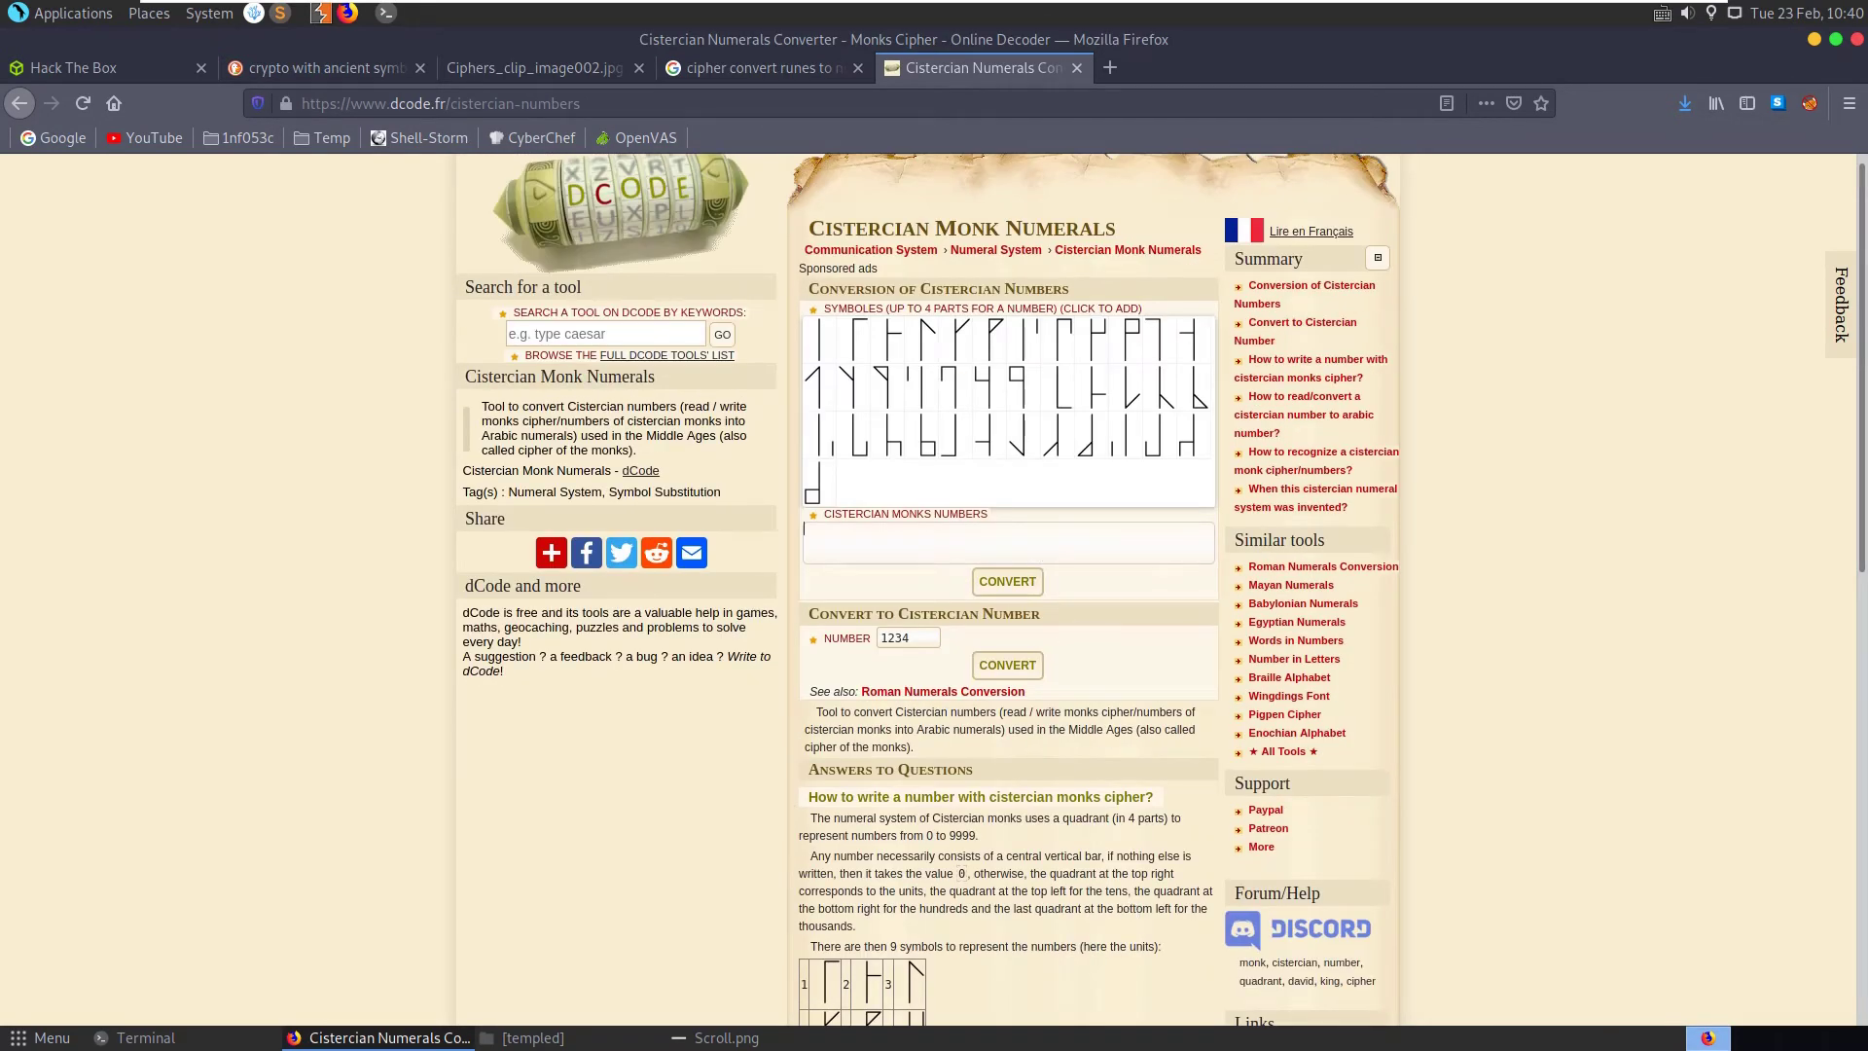
{"action": "left_click", "coordinate": [720, 1037]}
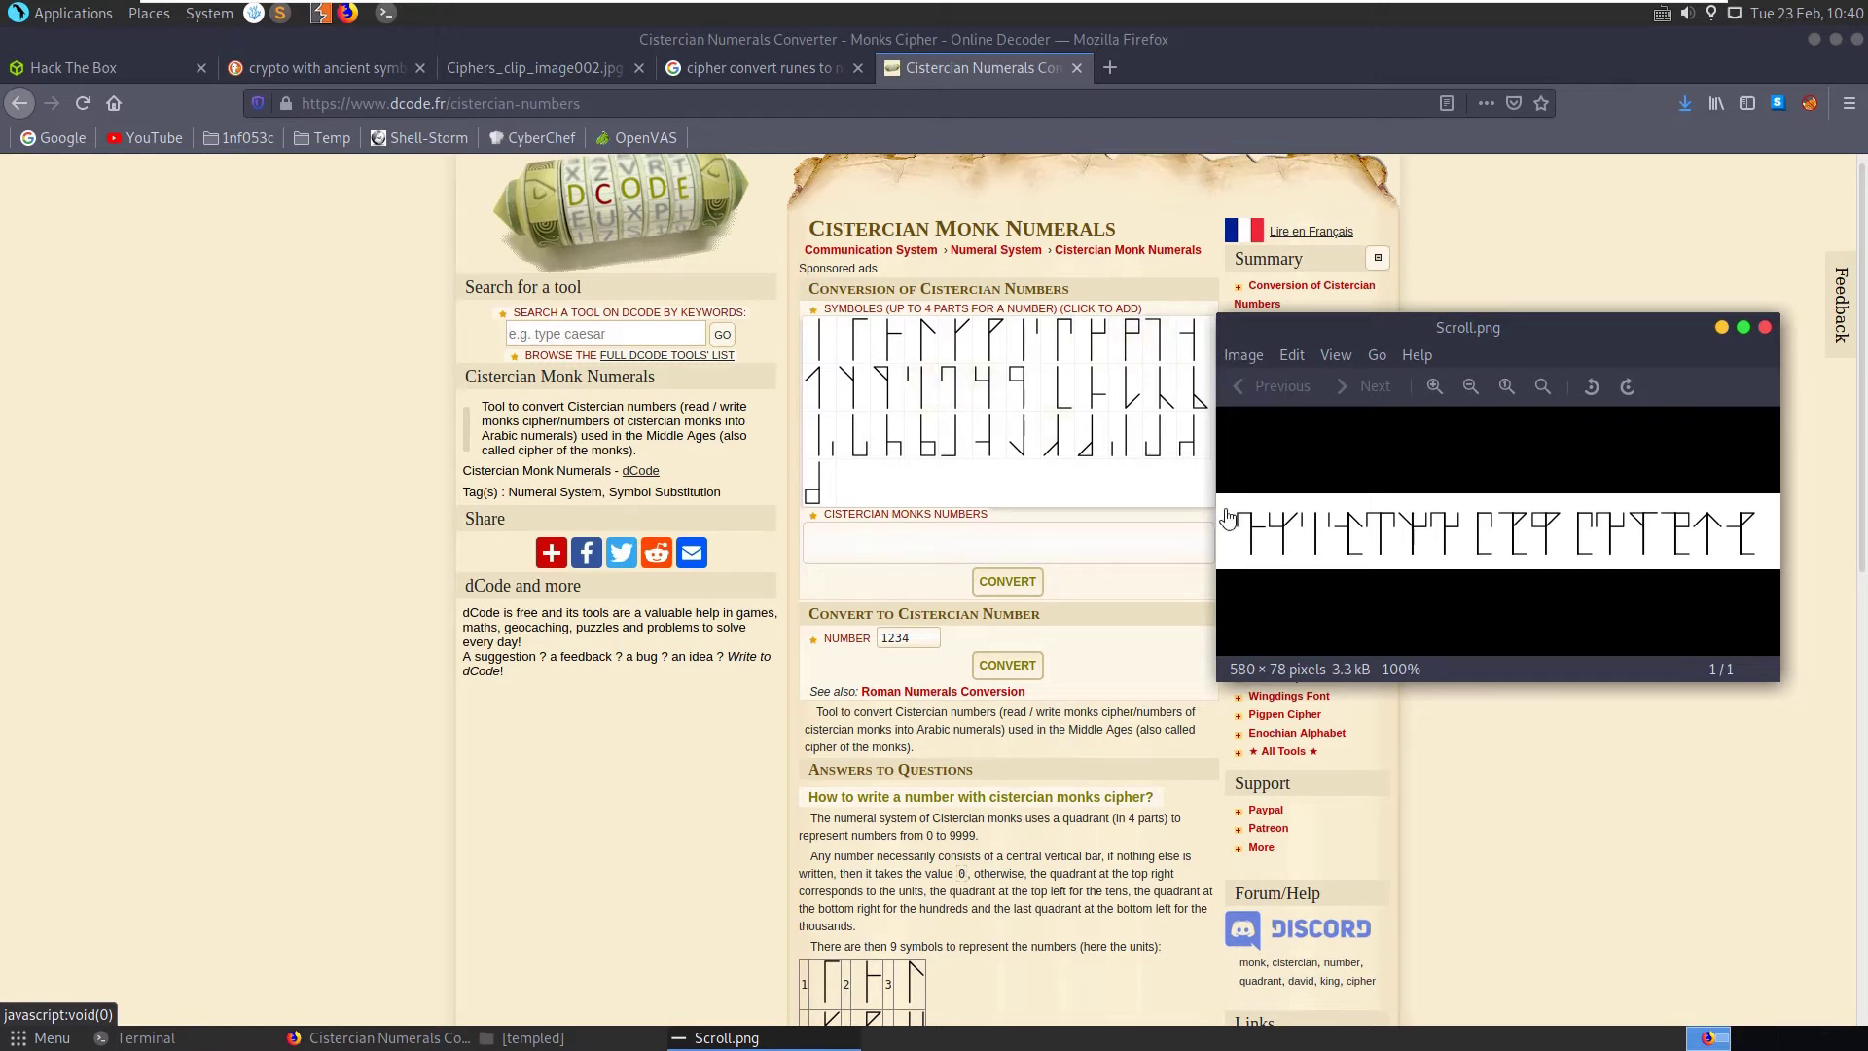
Convert one sample Cistercian symbol to get 70, then hide Scroll.png
{"action": "left_click", "coordinate": [946, 410]}
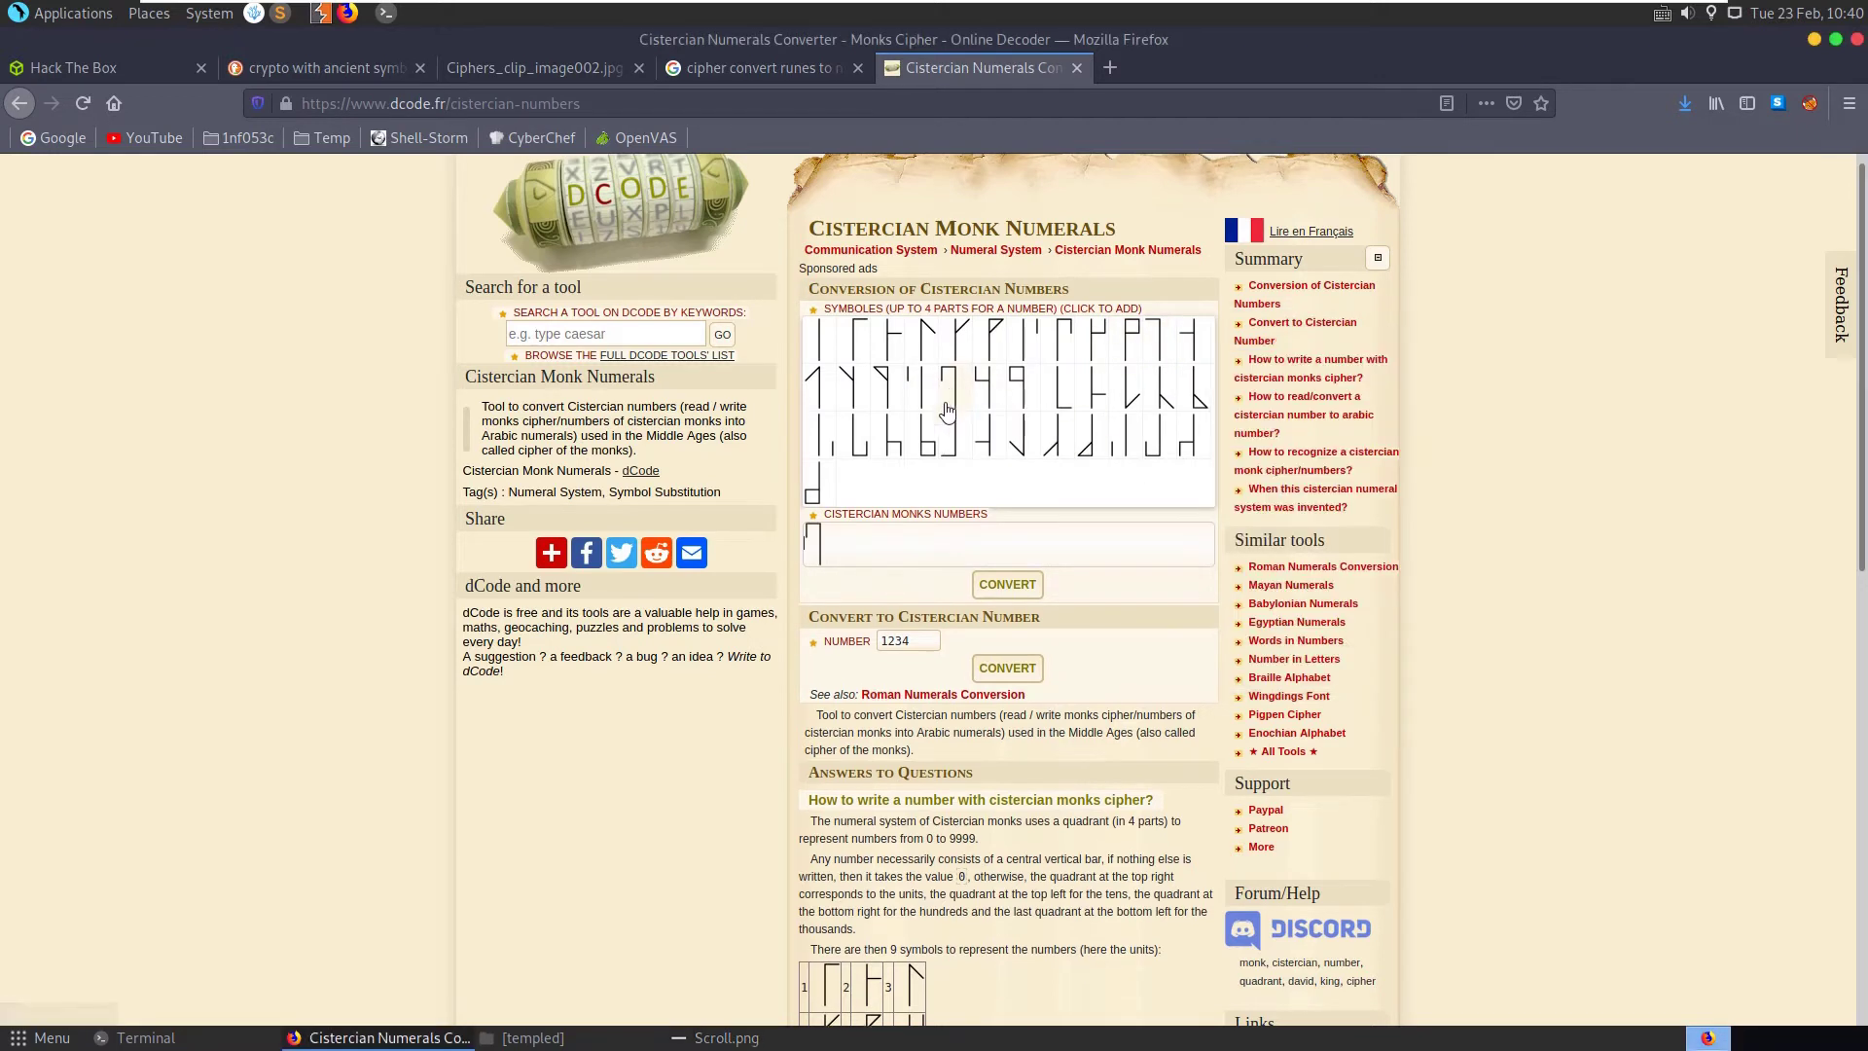
{"action": "left_click", "coordinate": [990, 589]}
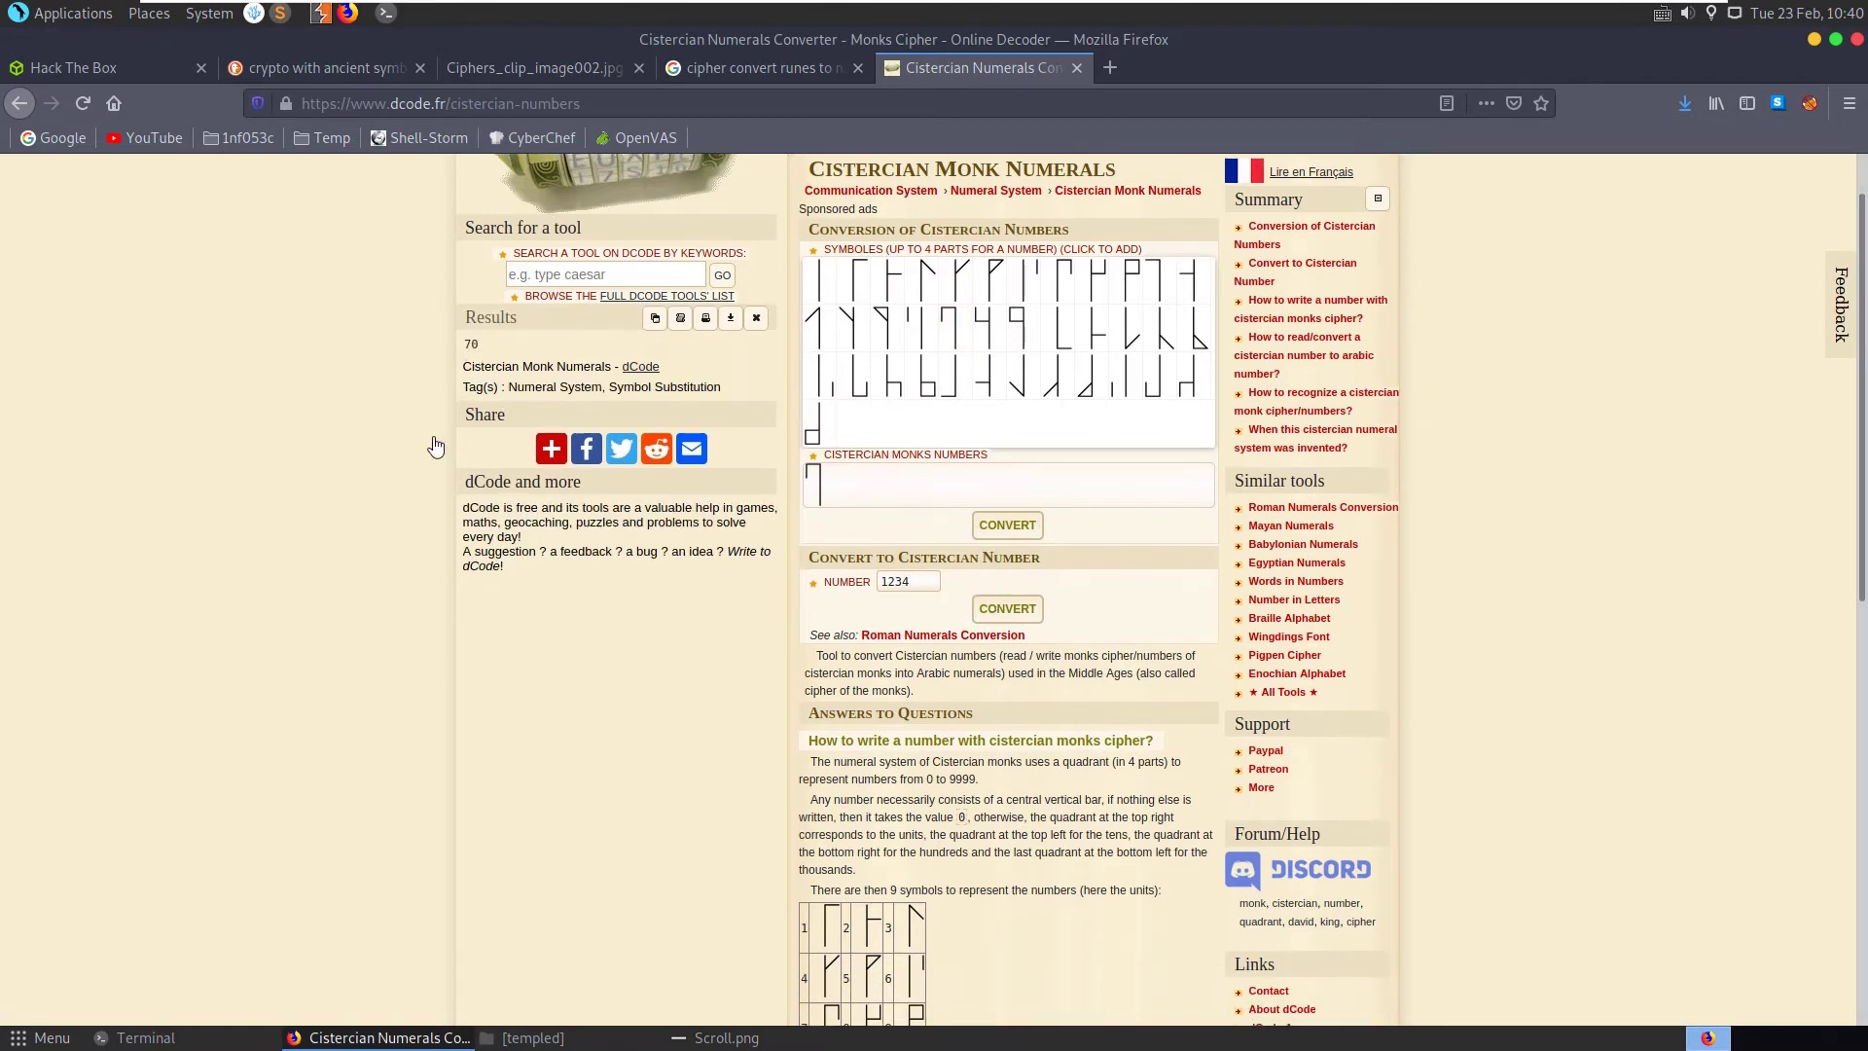
{"action": "left_click", "coordinate": [712, 1040]}
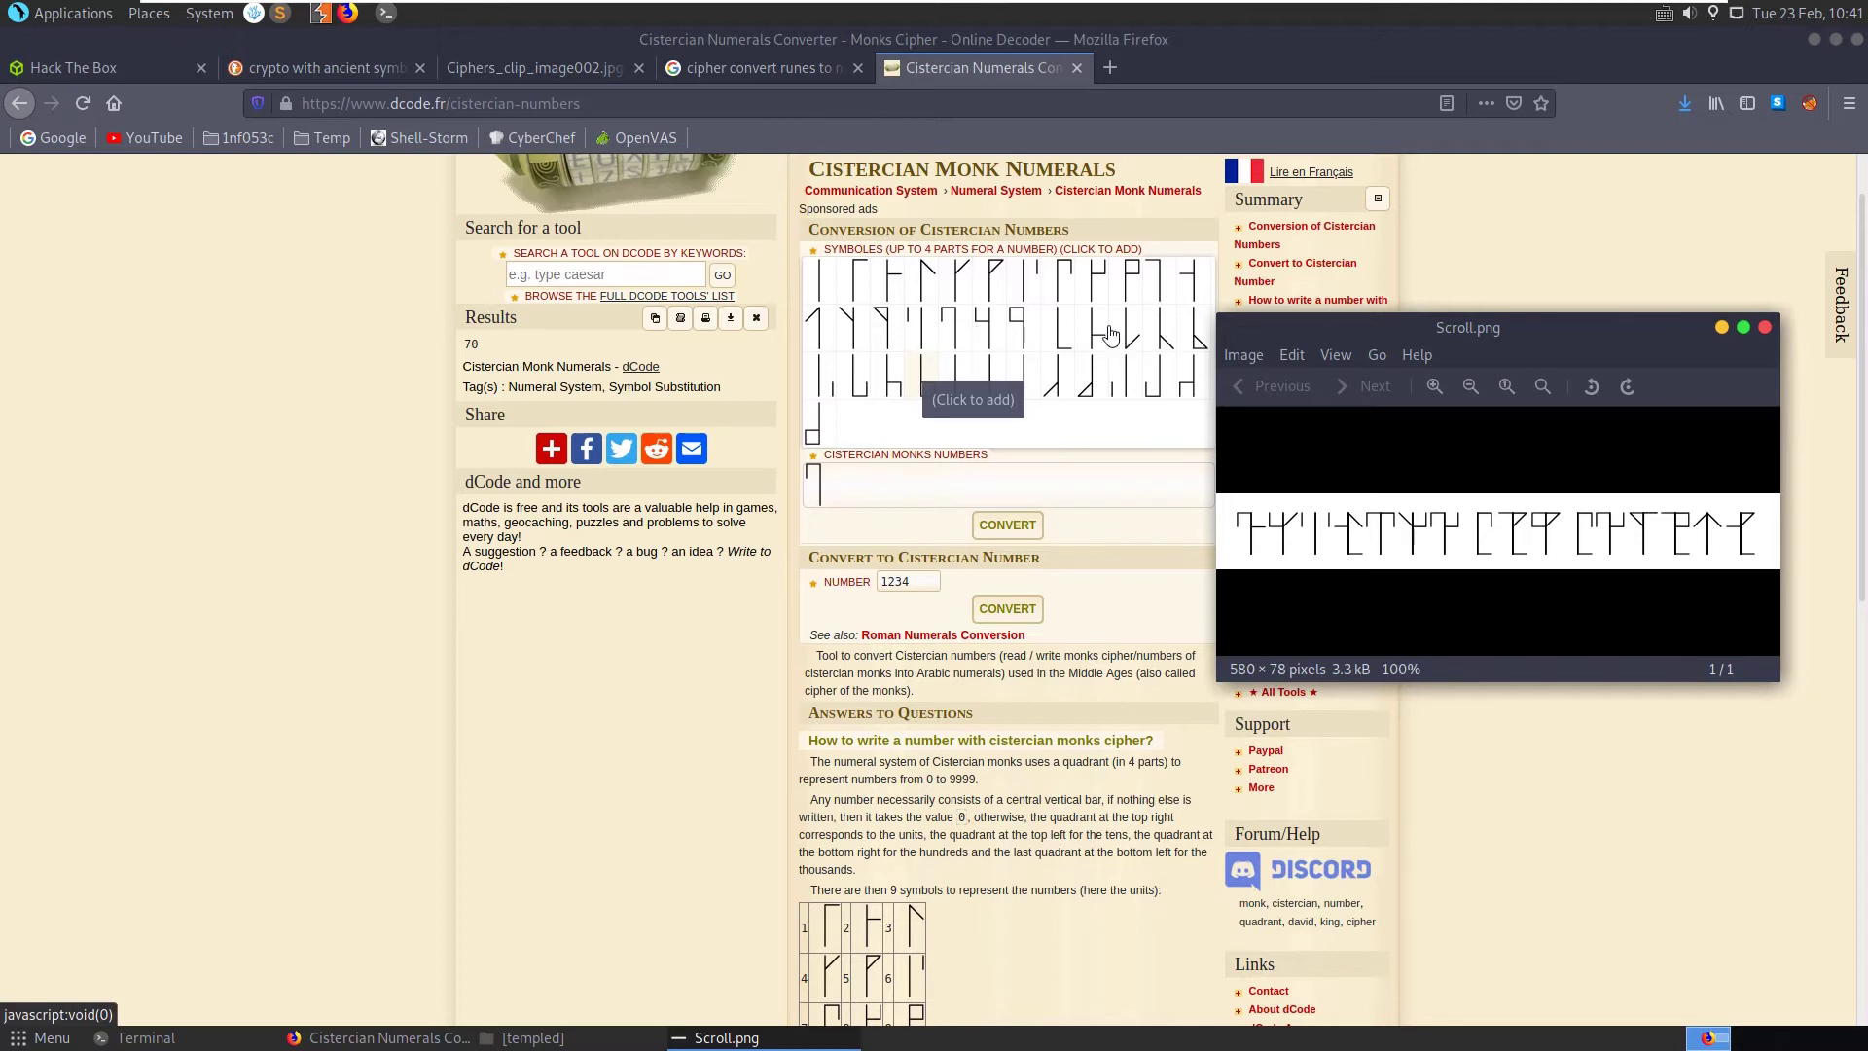
{"action": "left_click", "coordinate": [1719, 328]}
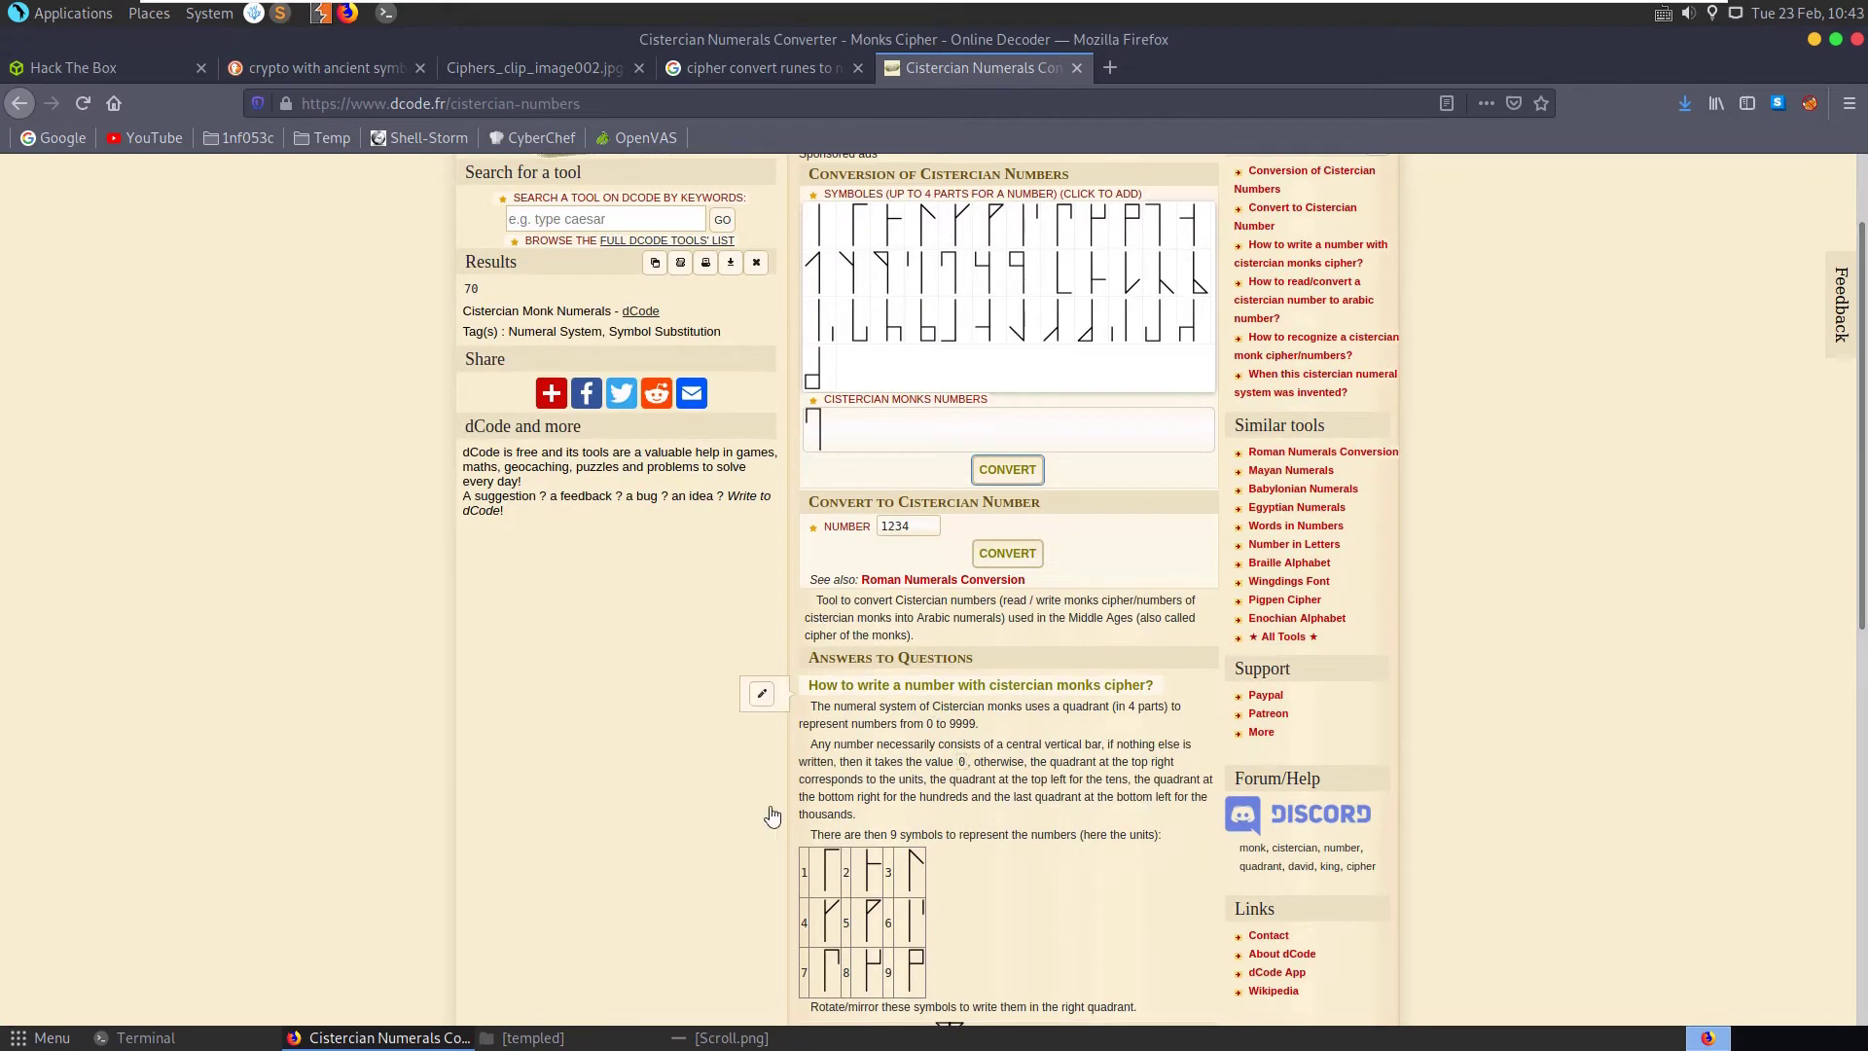
Scroll to 'How to write a number with cistercian monks cipher?' and highlight part of its text
{"action": "scroll", "coordinate": [876, 759], "scroll_direction": "up", "scroll_amount": 2}
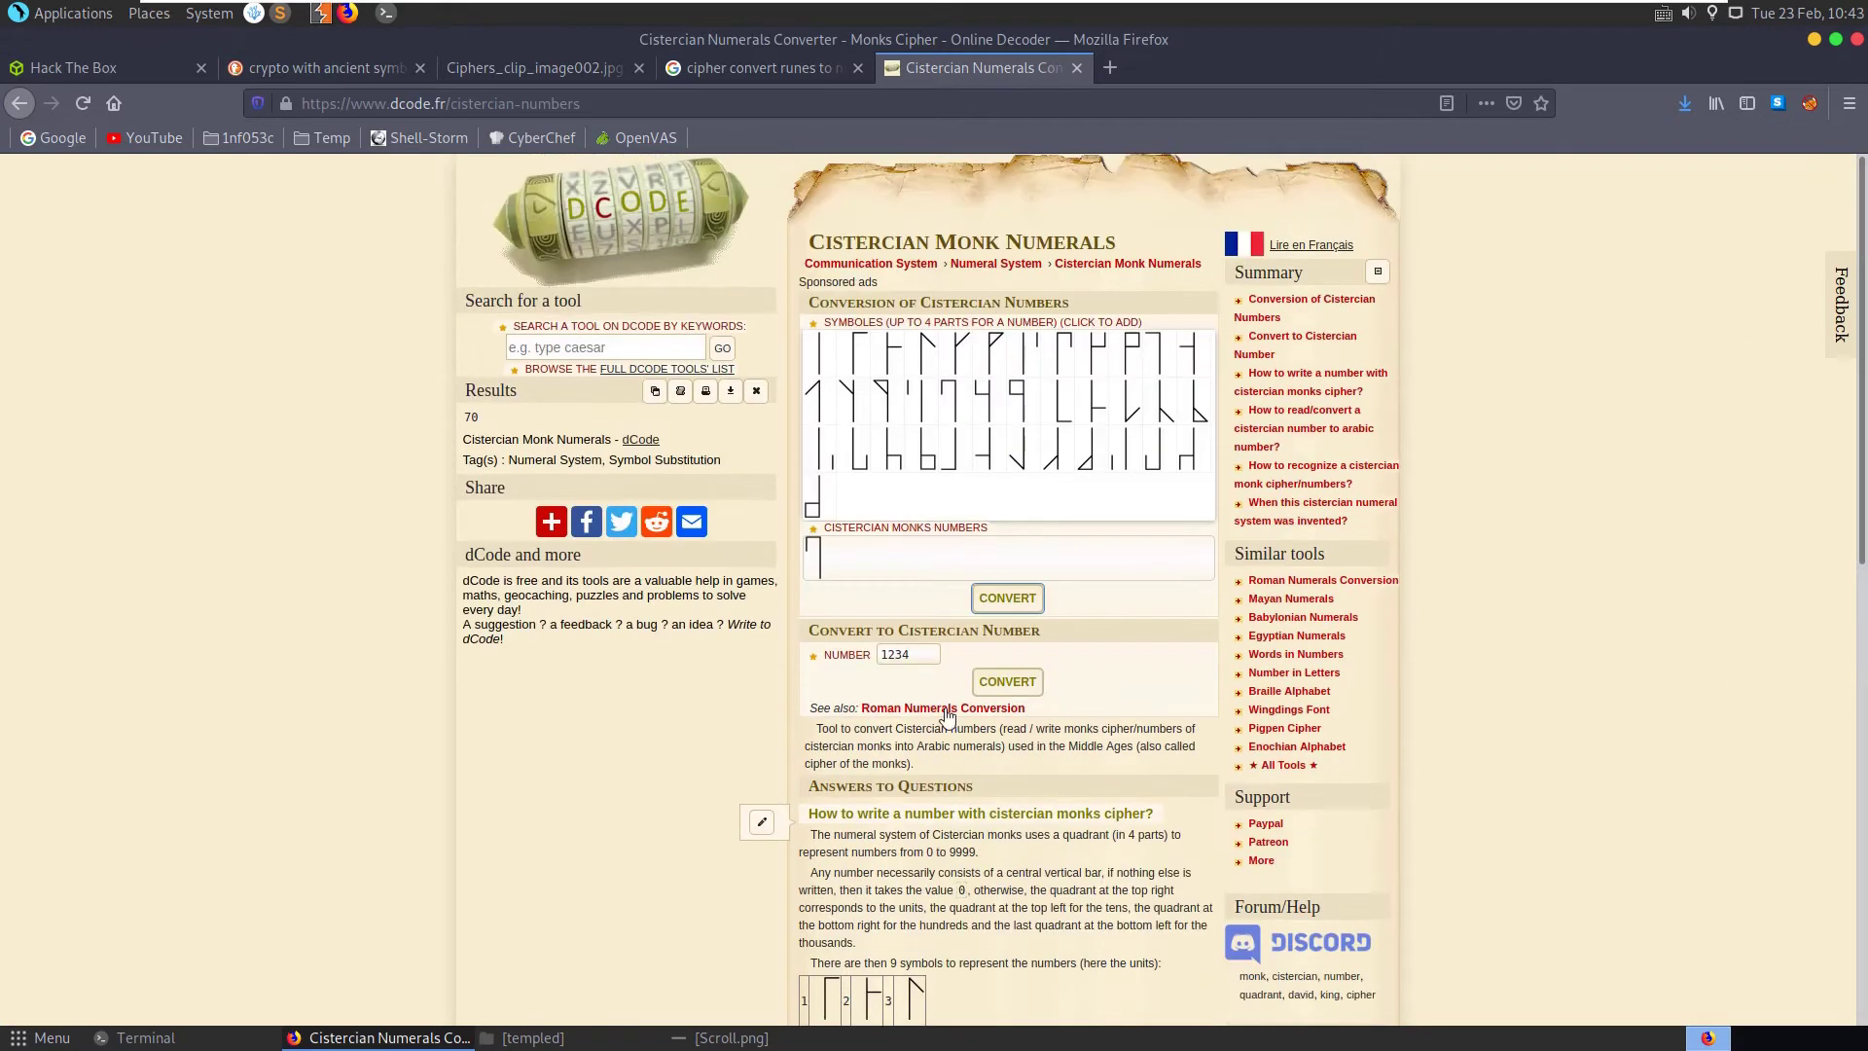
{"action": "scroll", "coordinate": [963, 672], "scroll_direction": "down", "scroll_amount": 1}
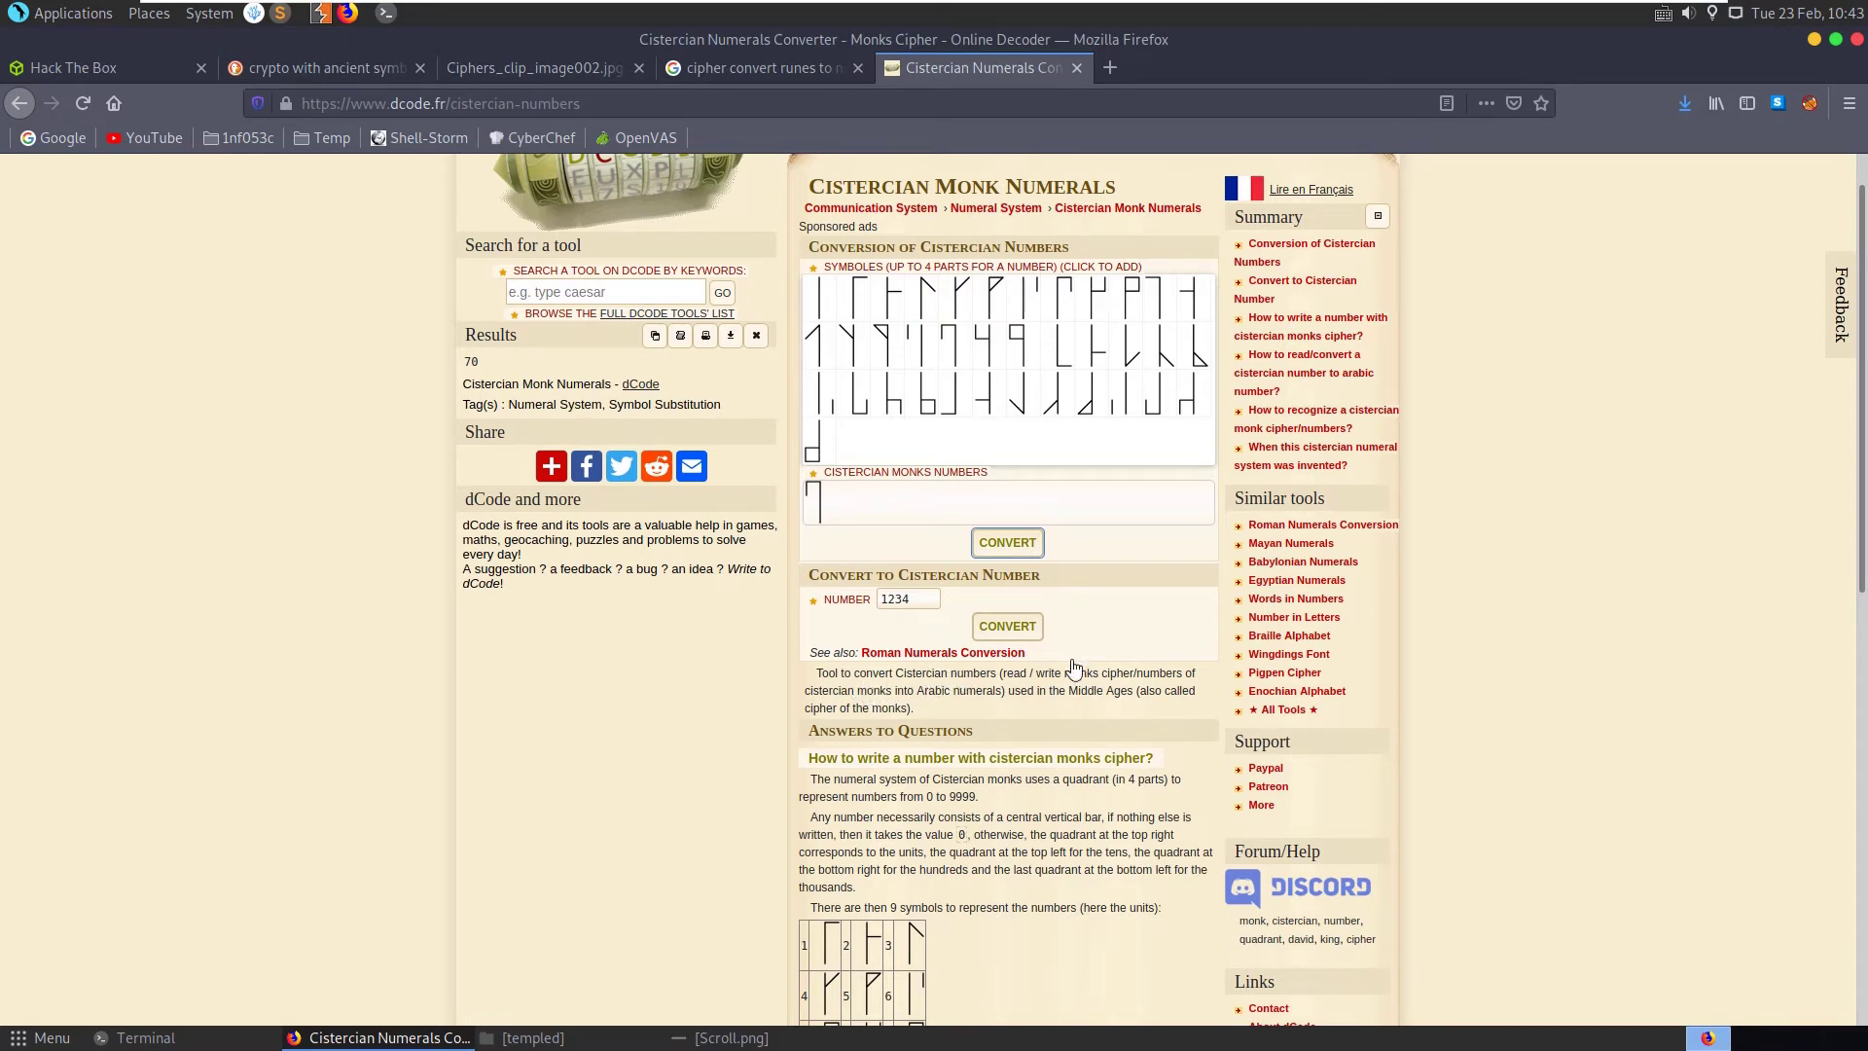
{"action": "left_click_drag", "start_coordinate": [1028, 678], "coordinate": [1157, 680]}
{"action": "scroll", "coordinate": [1028, 707], "scroll_direction": "down", "scroll_amount": 4}
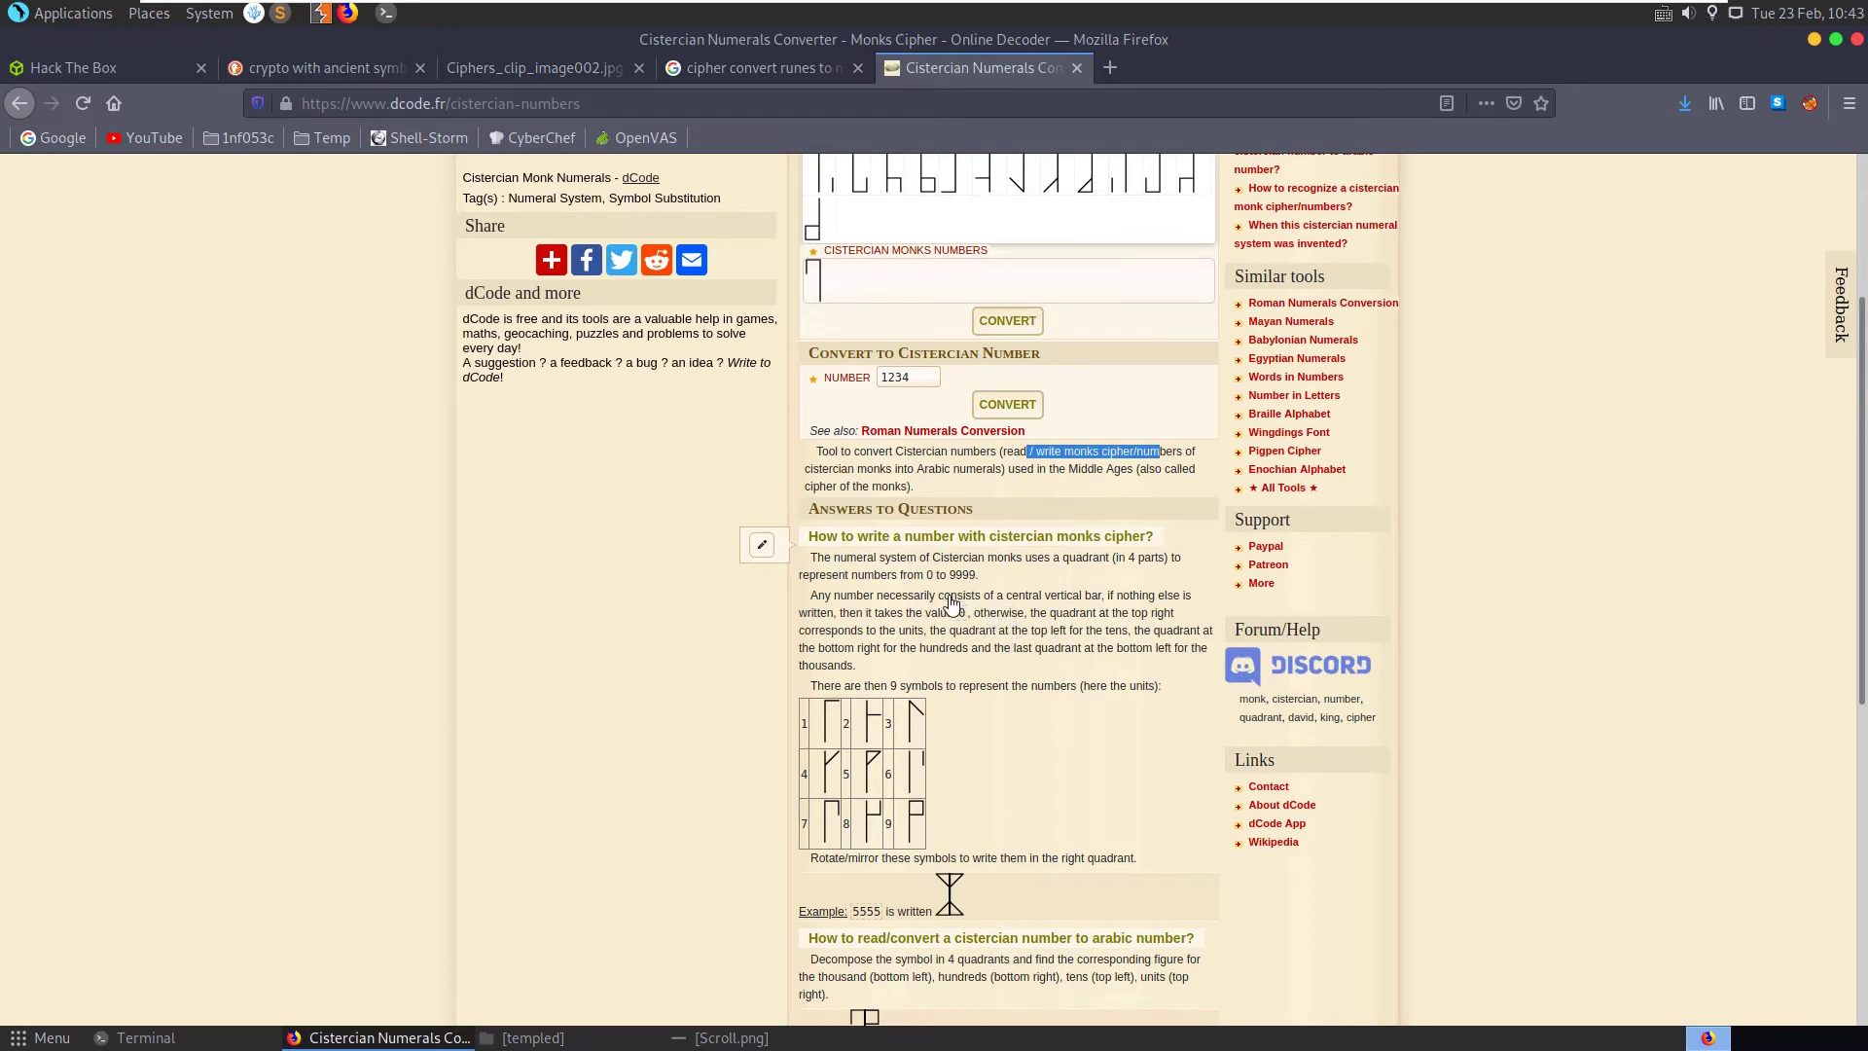
{"action": "left_click", "coordinate": [728, 1039]}
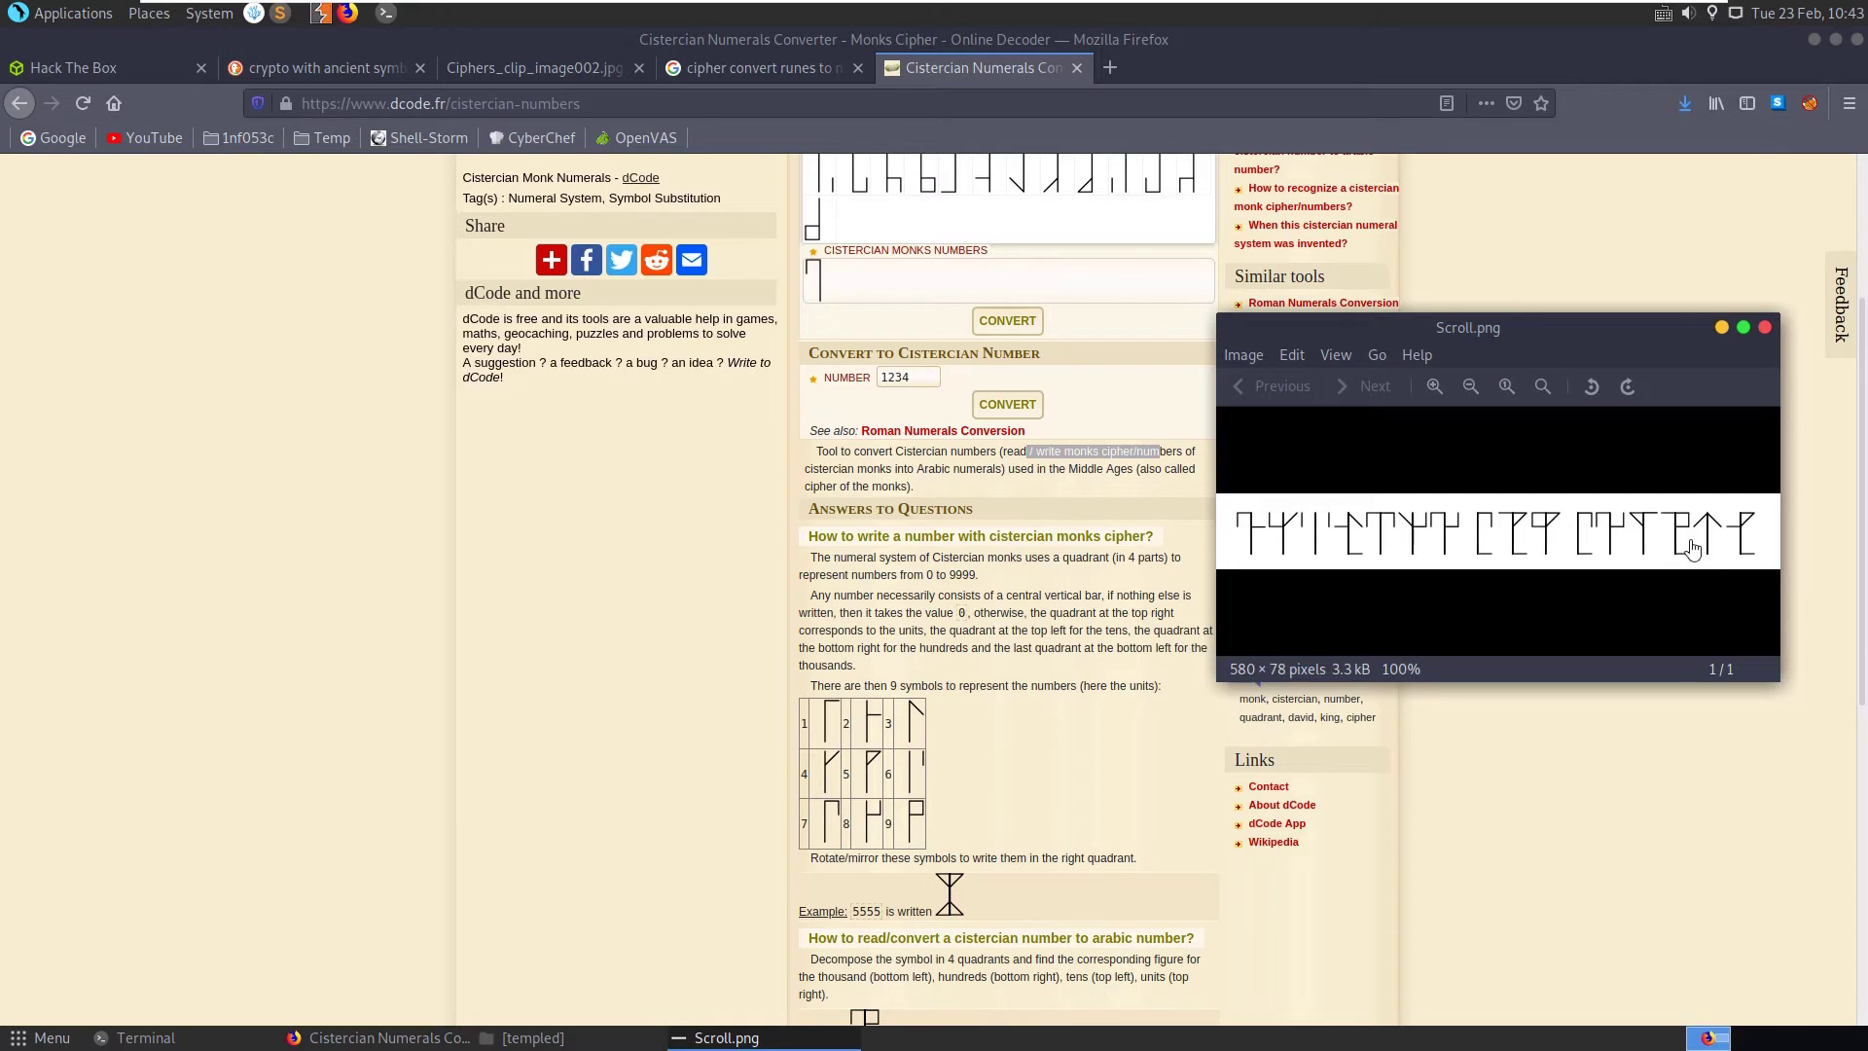
{"action": "left_click", "coordinate": [1544, 790]}
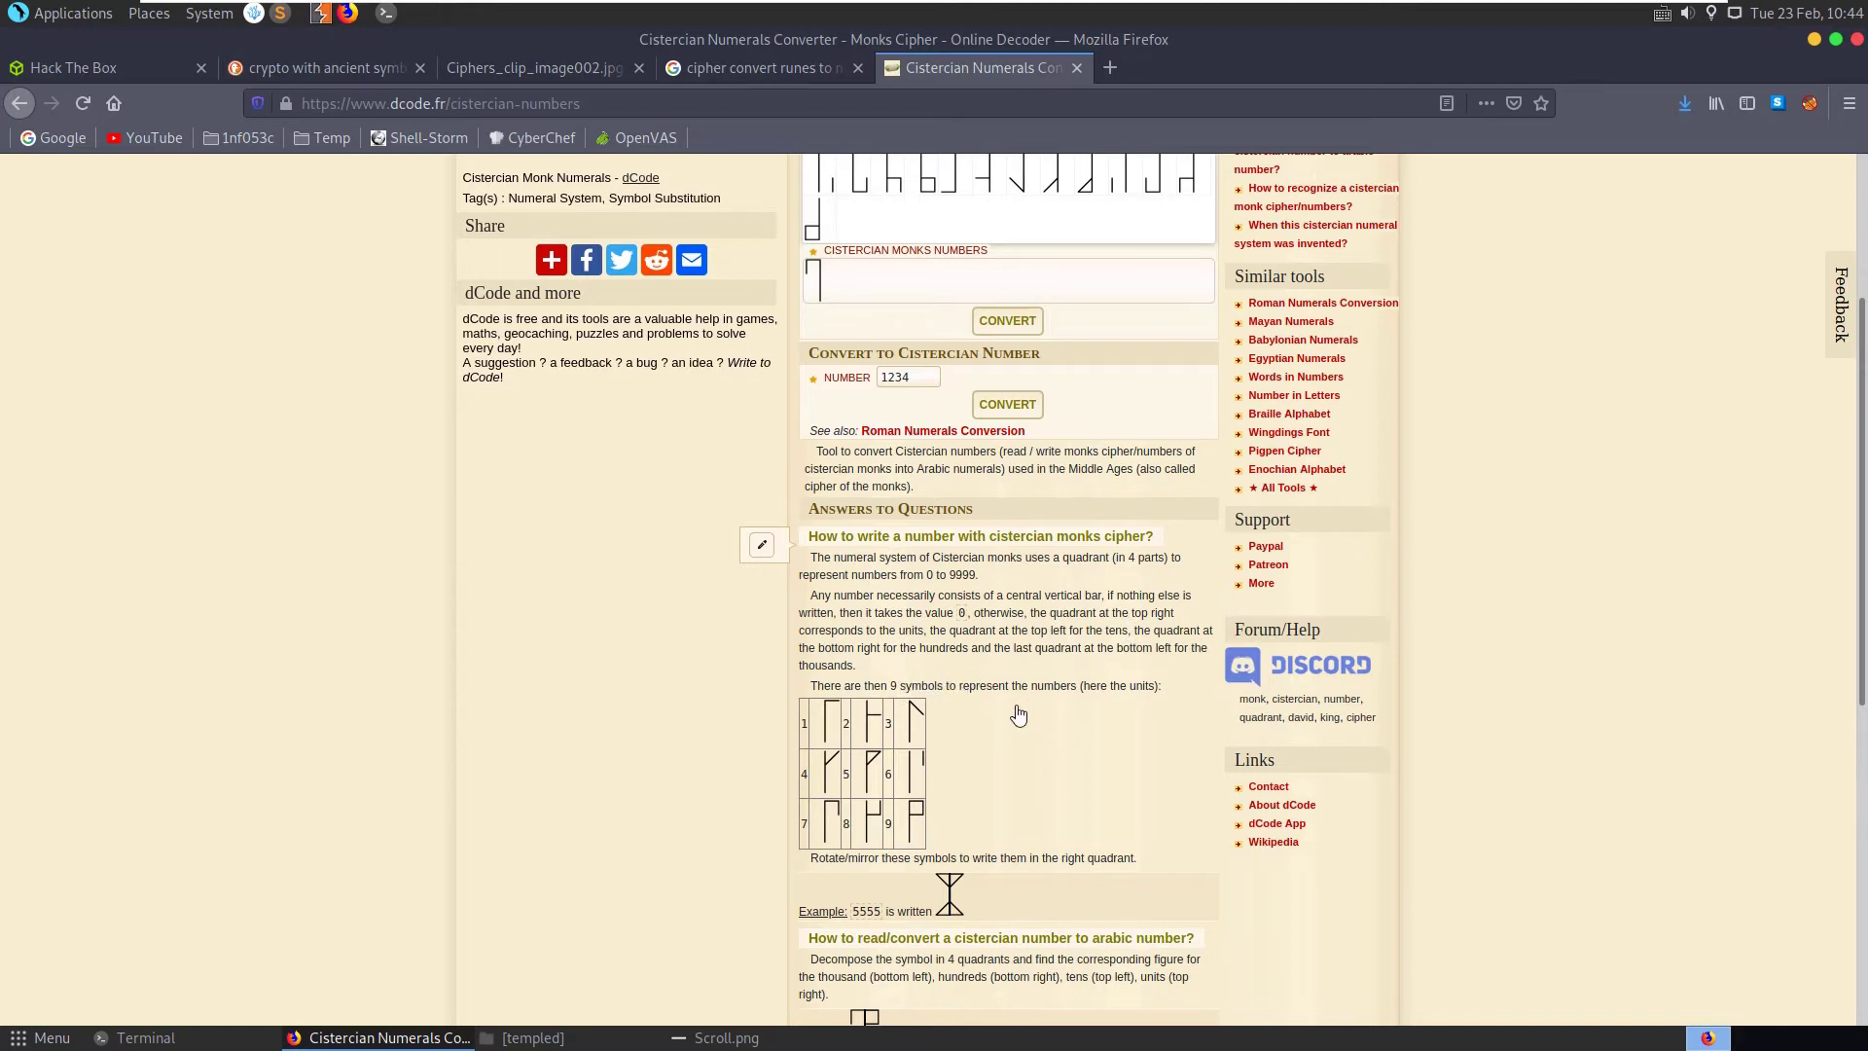
{"action": "scroll", "coordinate": [992, 729], "scroll_direction": "down", "scroll_amount": 1}
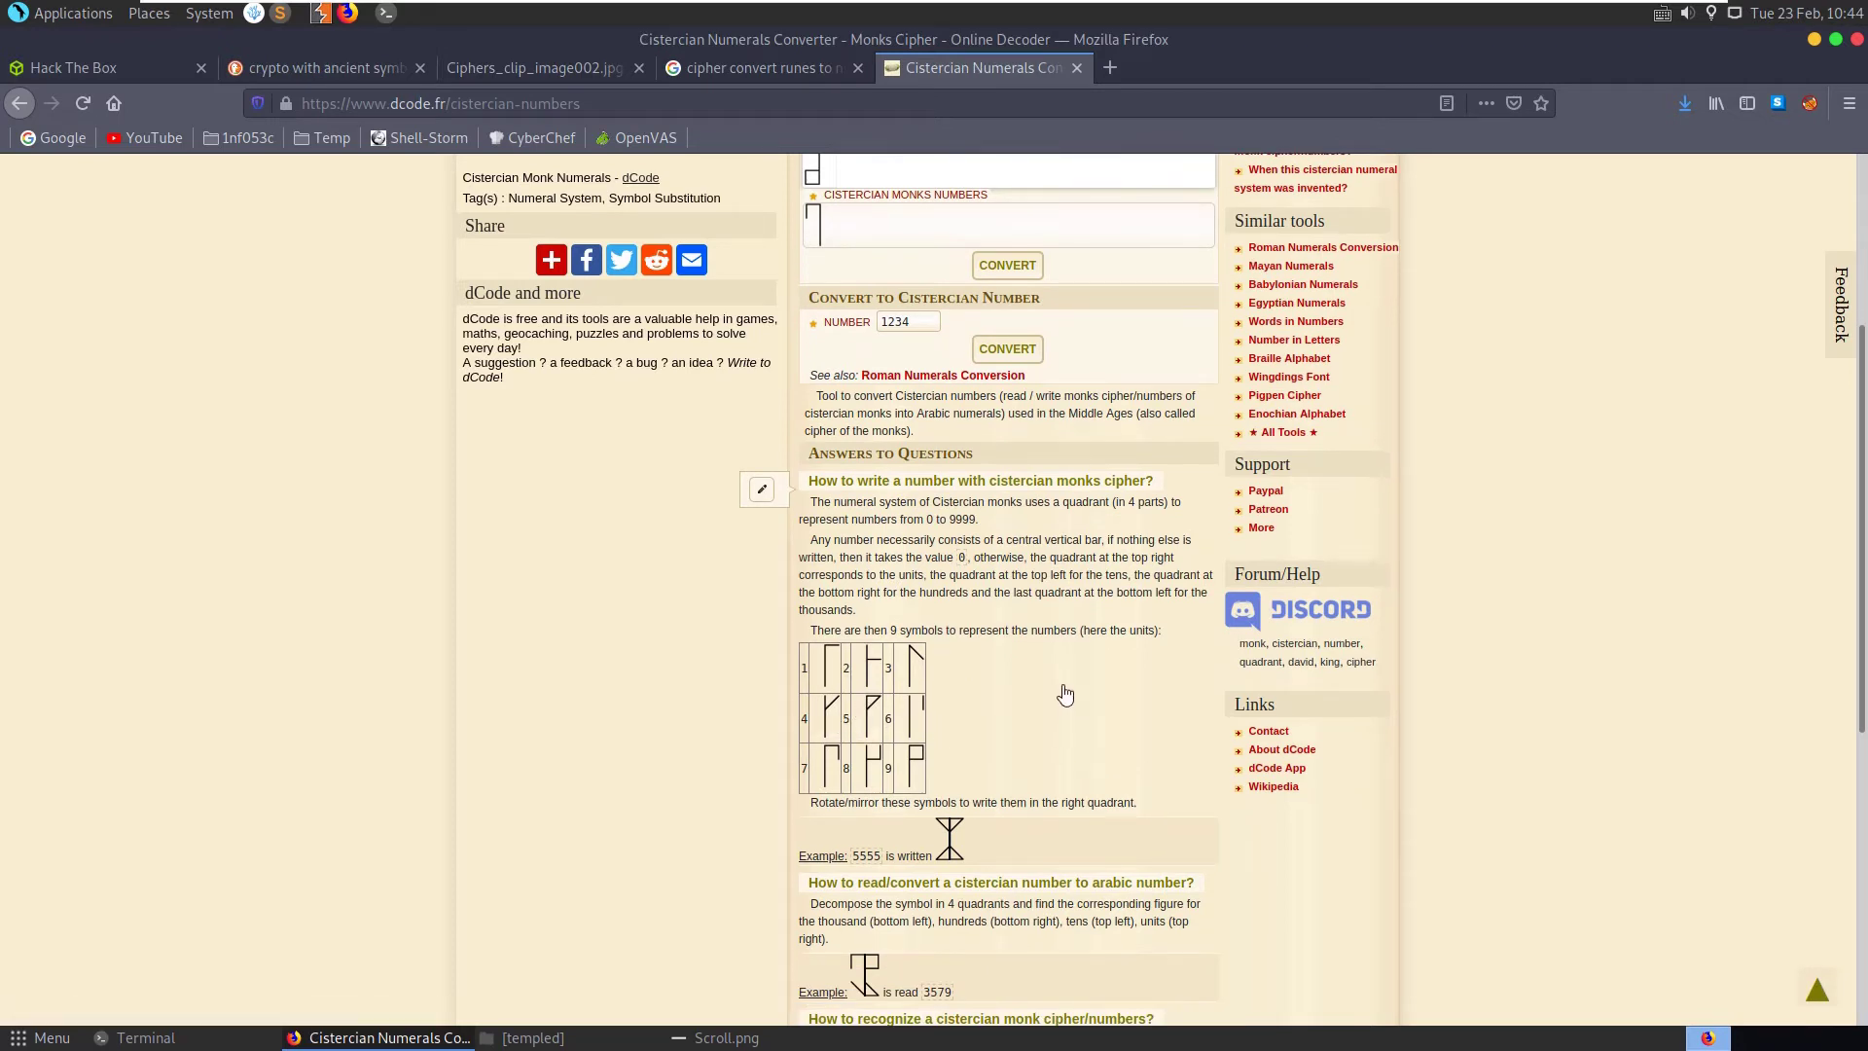
{"action": "scroll", "coordinate": [1060, 698], "scroll_direction": "down", "scroll_amount": 1}
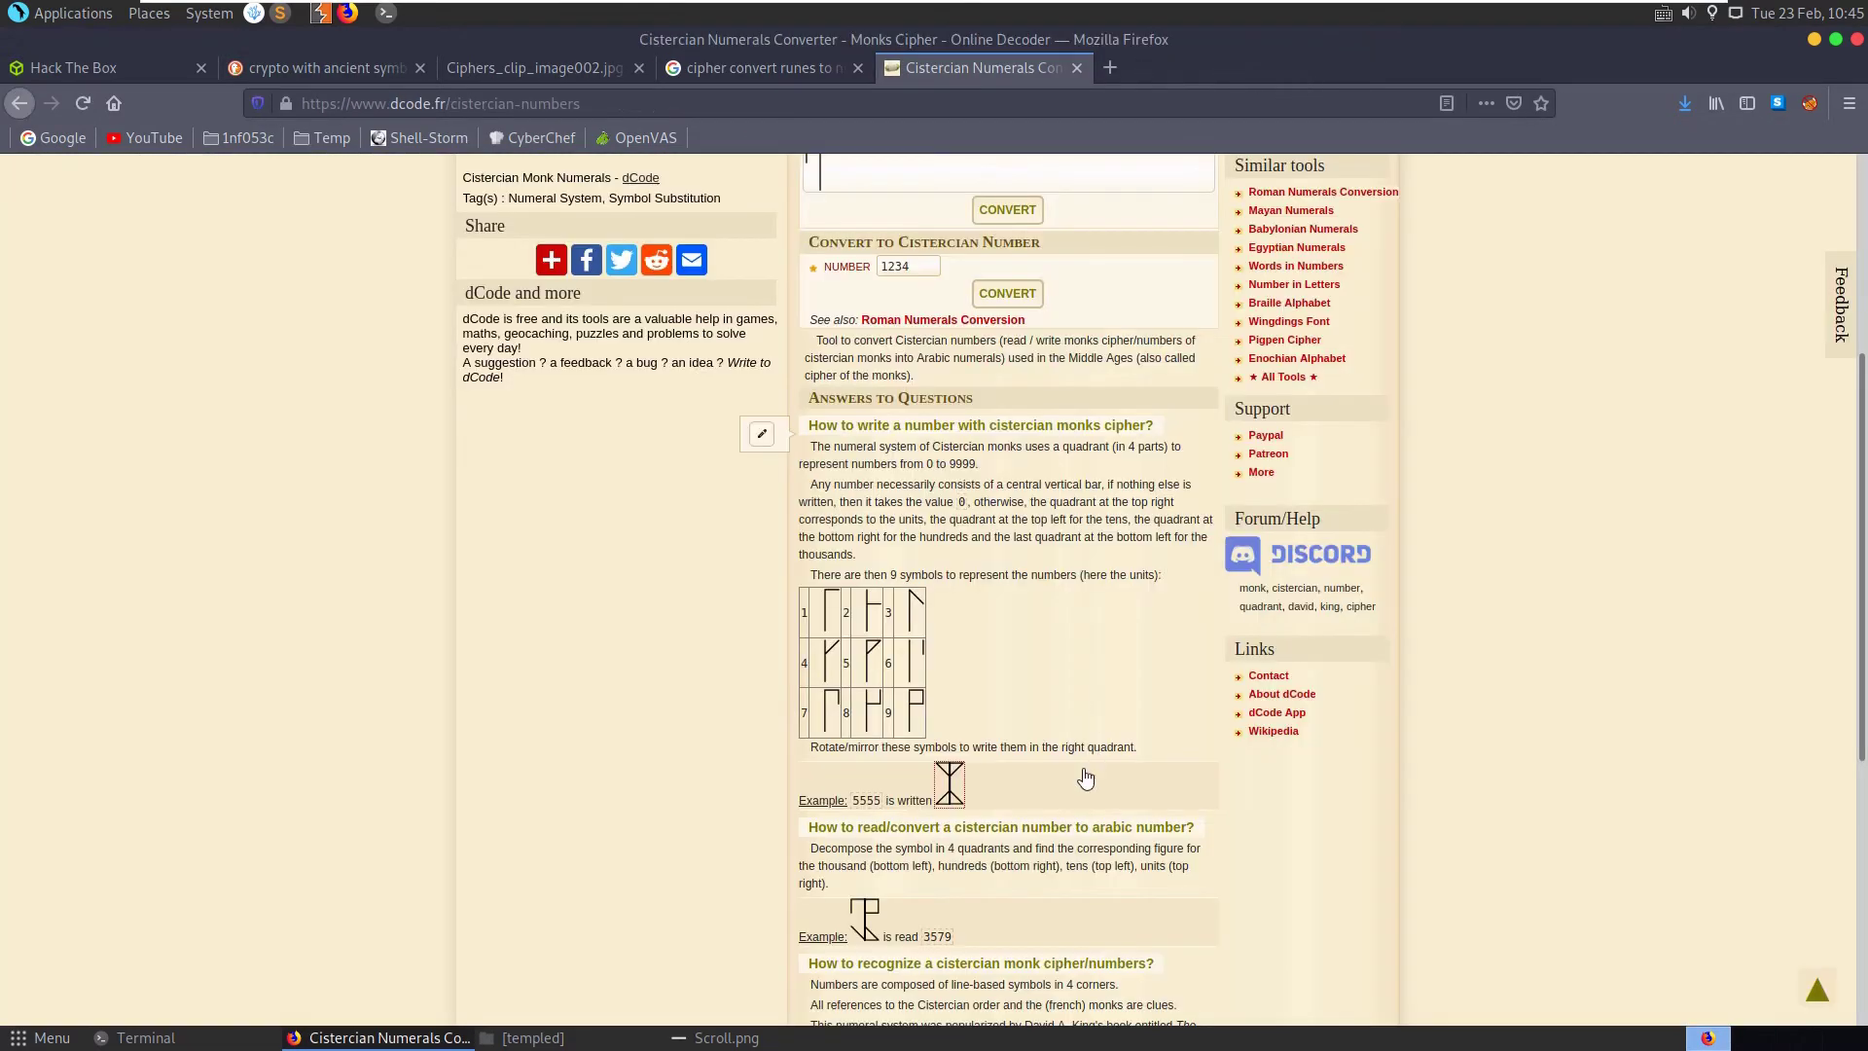
Compare Scroll.png's symbols against dCode's Cistercian digit table, then switch to the Terminal
{"action": "scroll", "coordinate": [1097, 784], "scroll_direction": "down", "scroll_amount": 4}
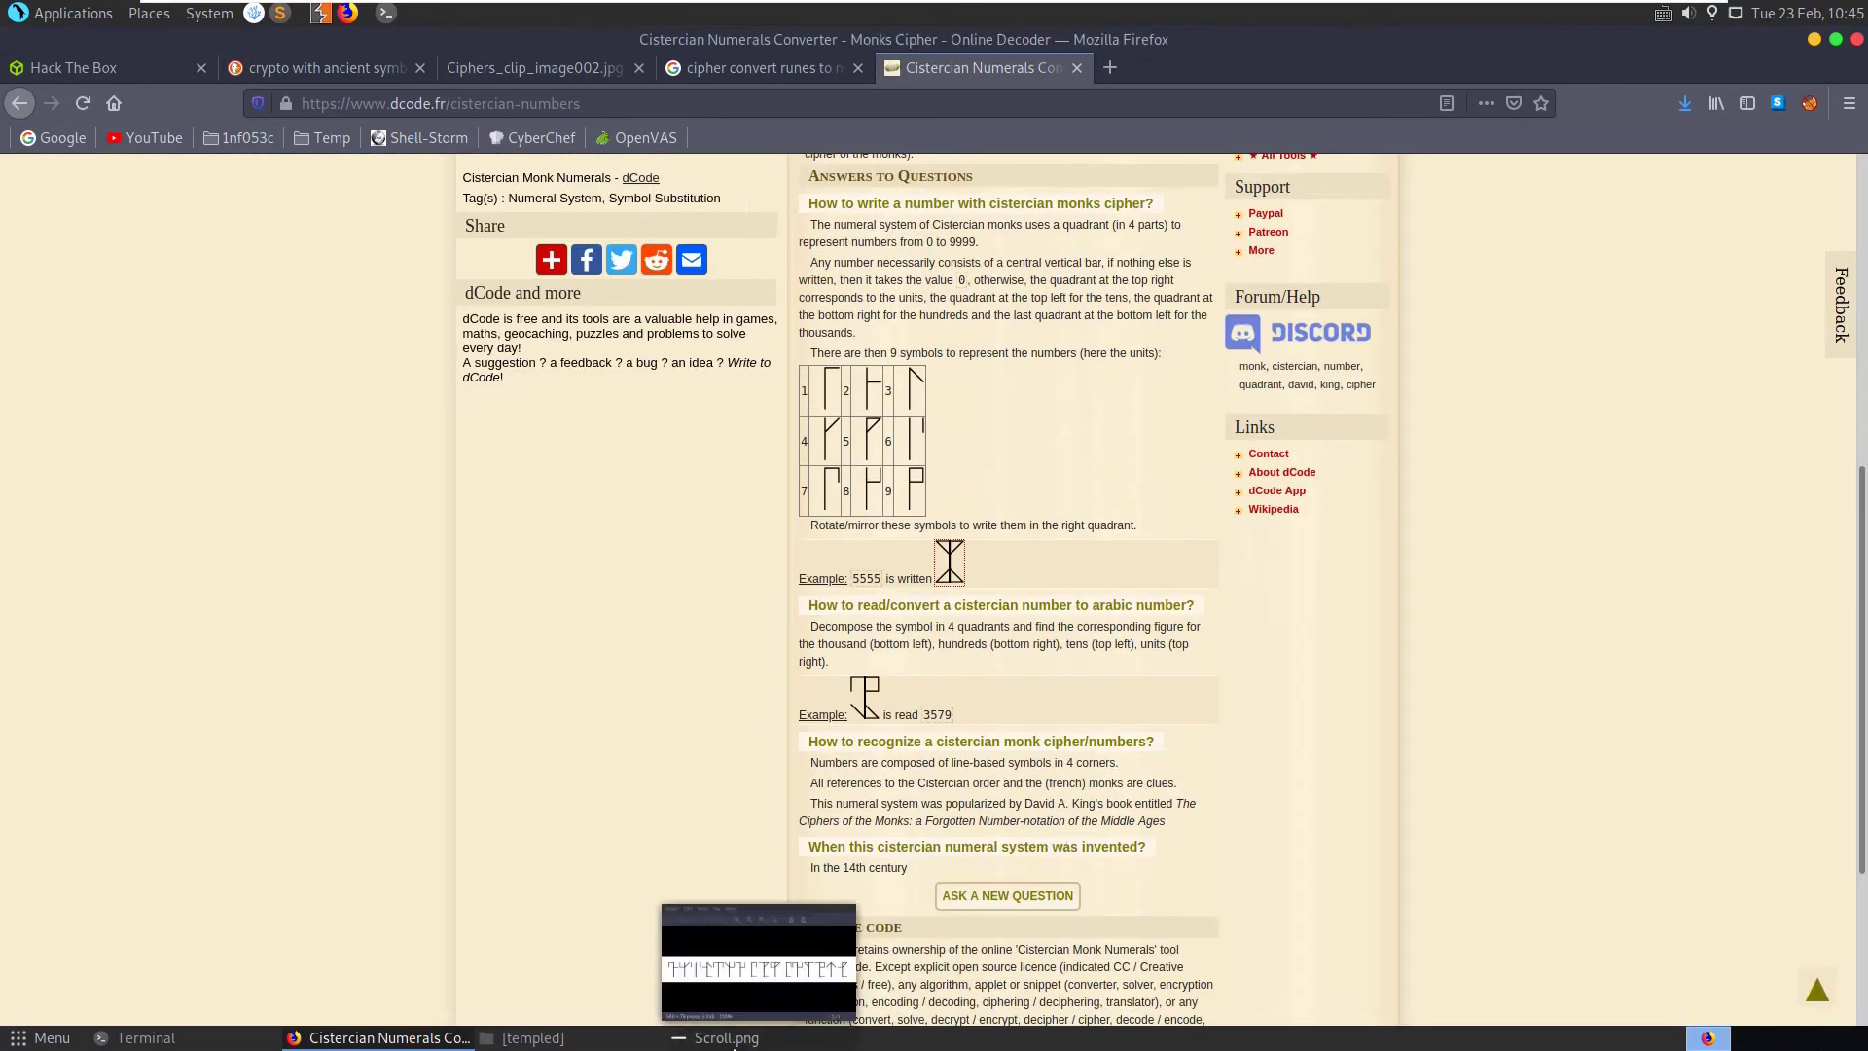
{"action": "left_click", "coordinate": [730, 1038]}
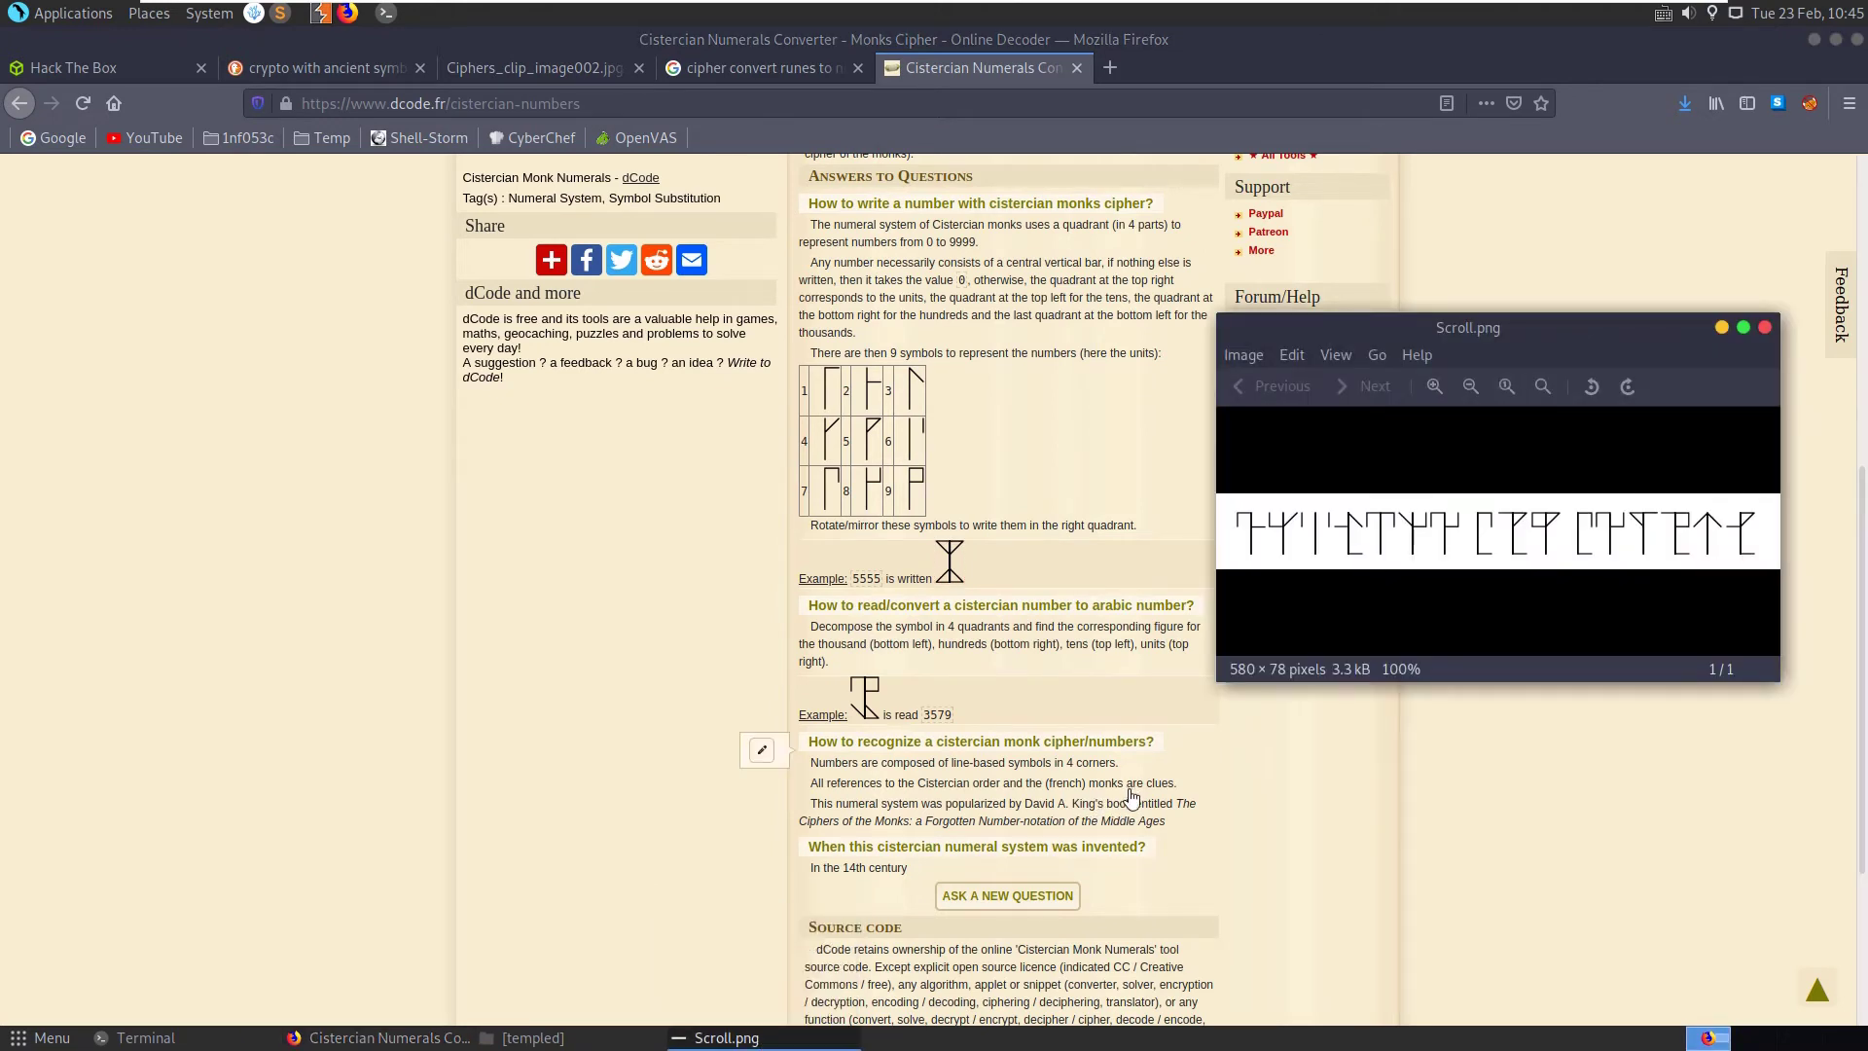
{"action": "scroll", "coordinate": [1131, 882], "scroll_direction": "up", "scroll_amount": 3}
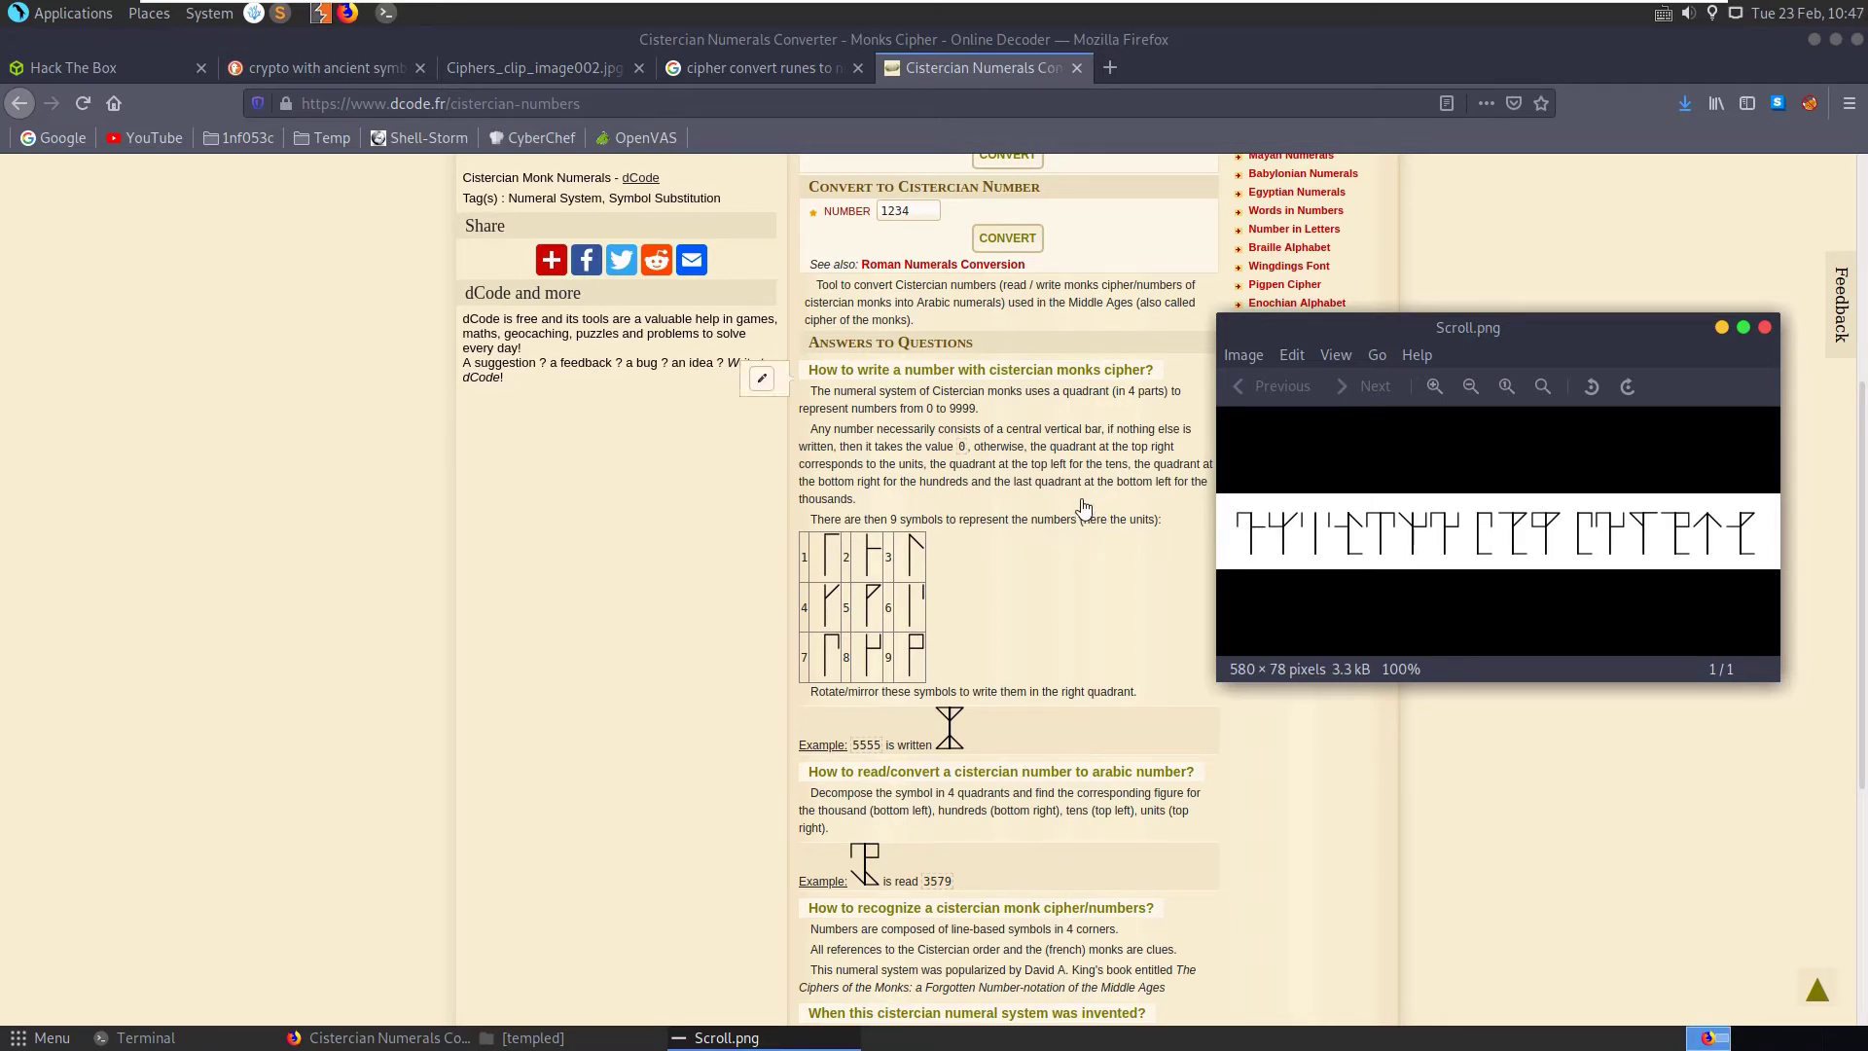
{"action": "left_click", "coordinate": [1083, 507]}
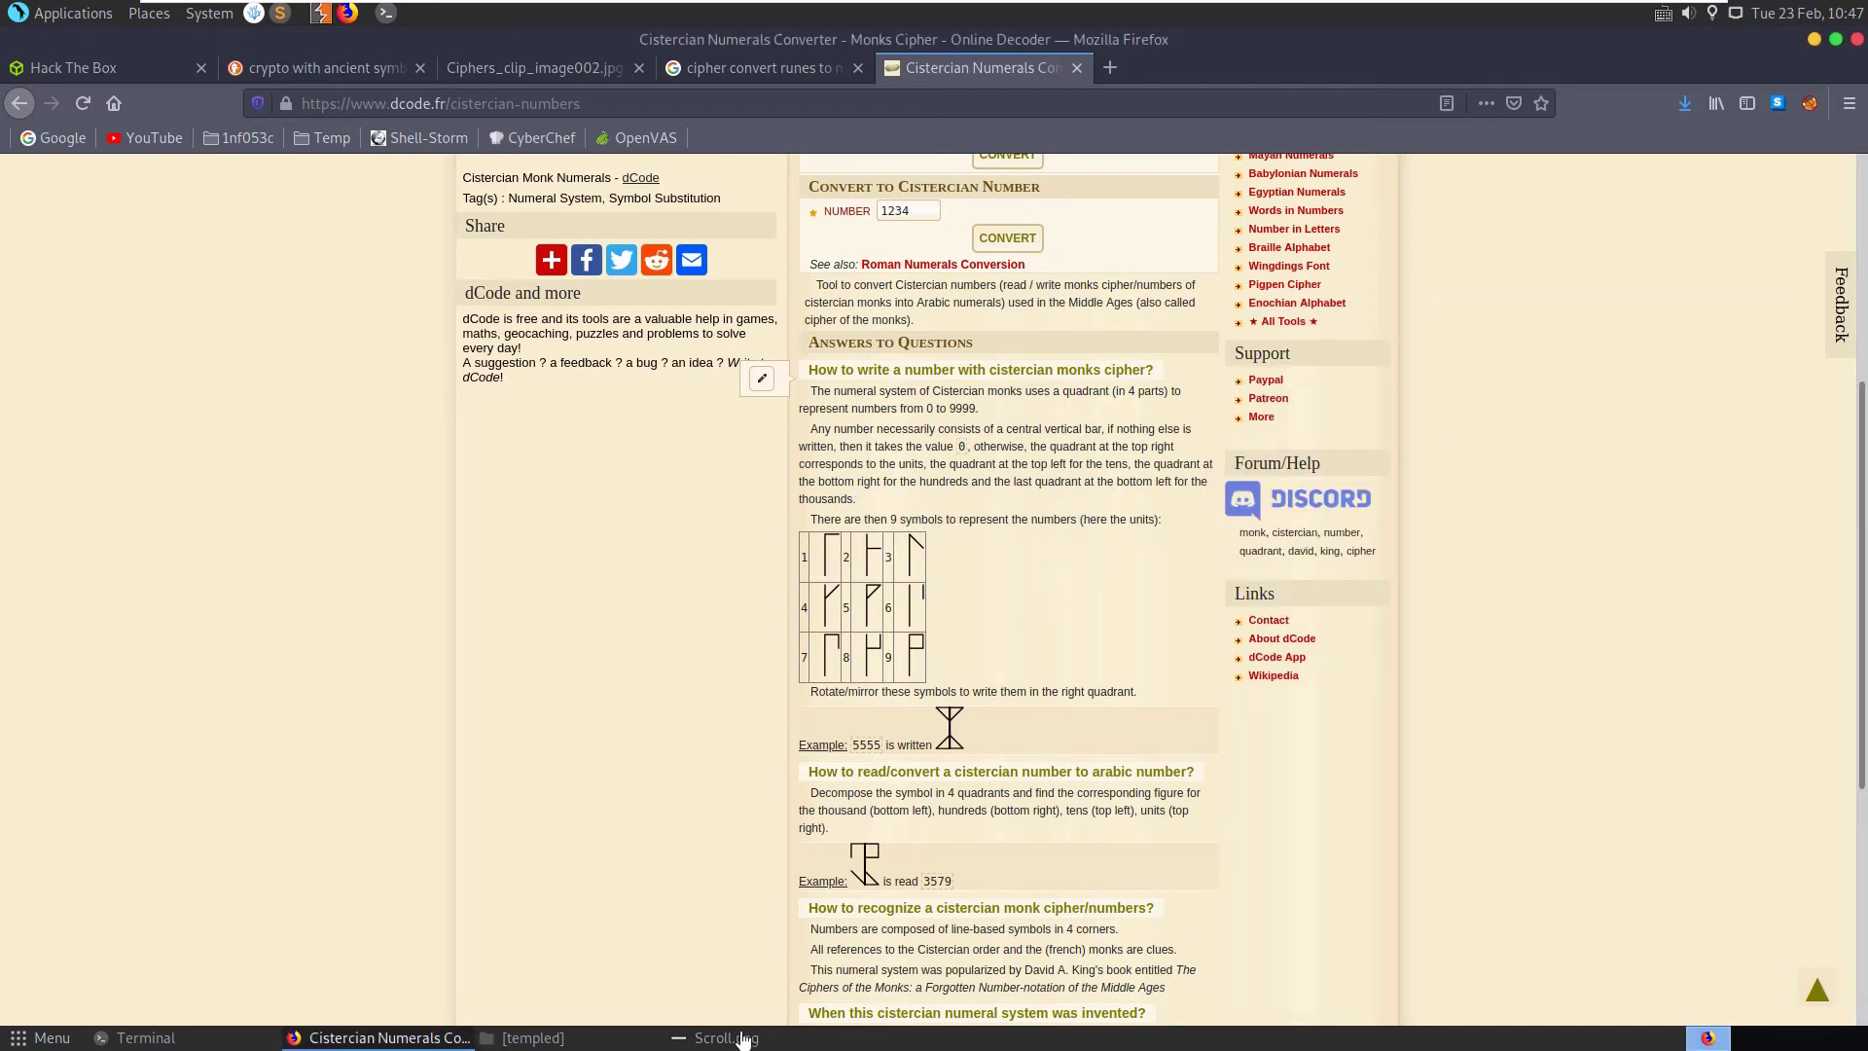
{"action": "mouse_move", "coordinate": [733, 1045]}
{"action": "left_click", "coordinate": [718, 1039]}
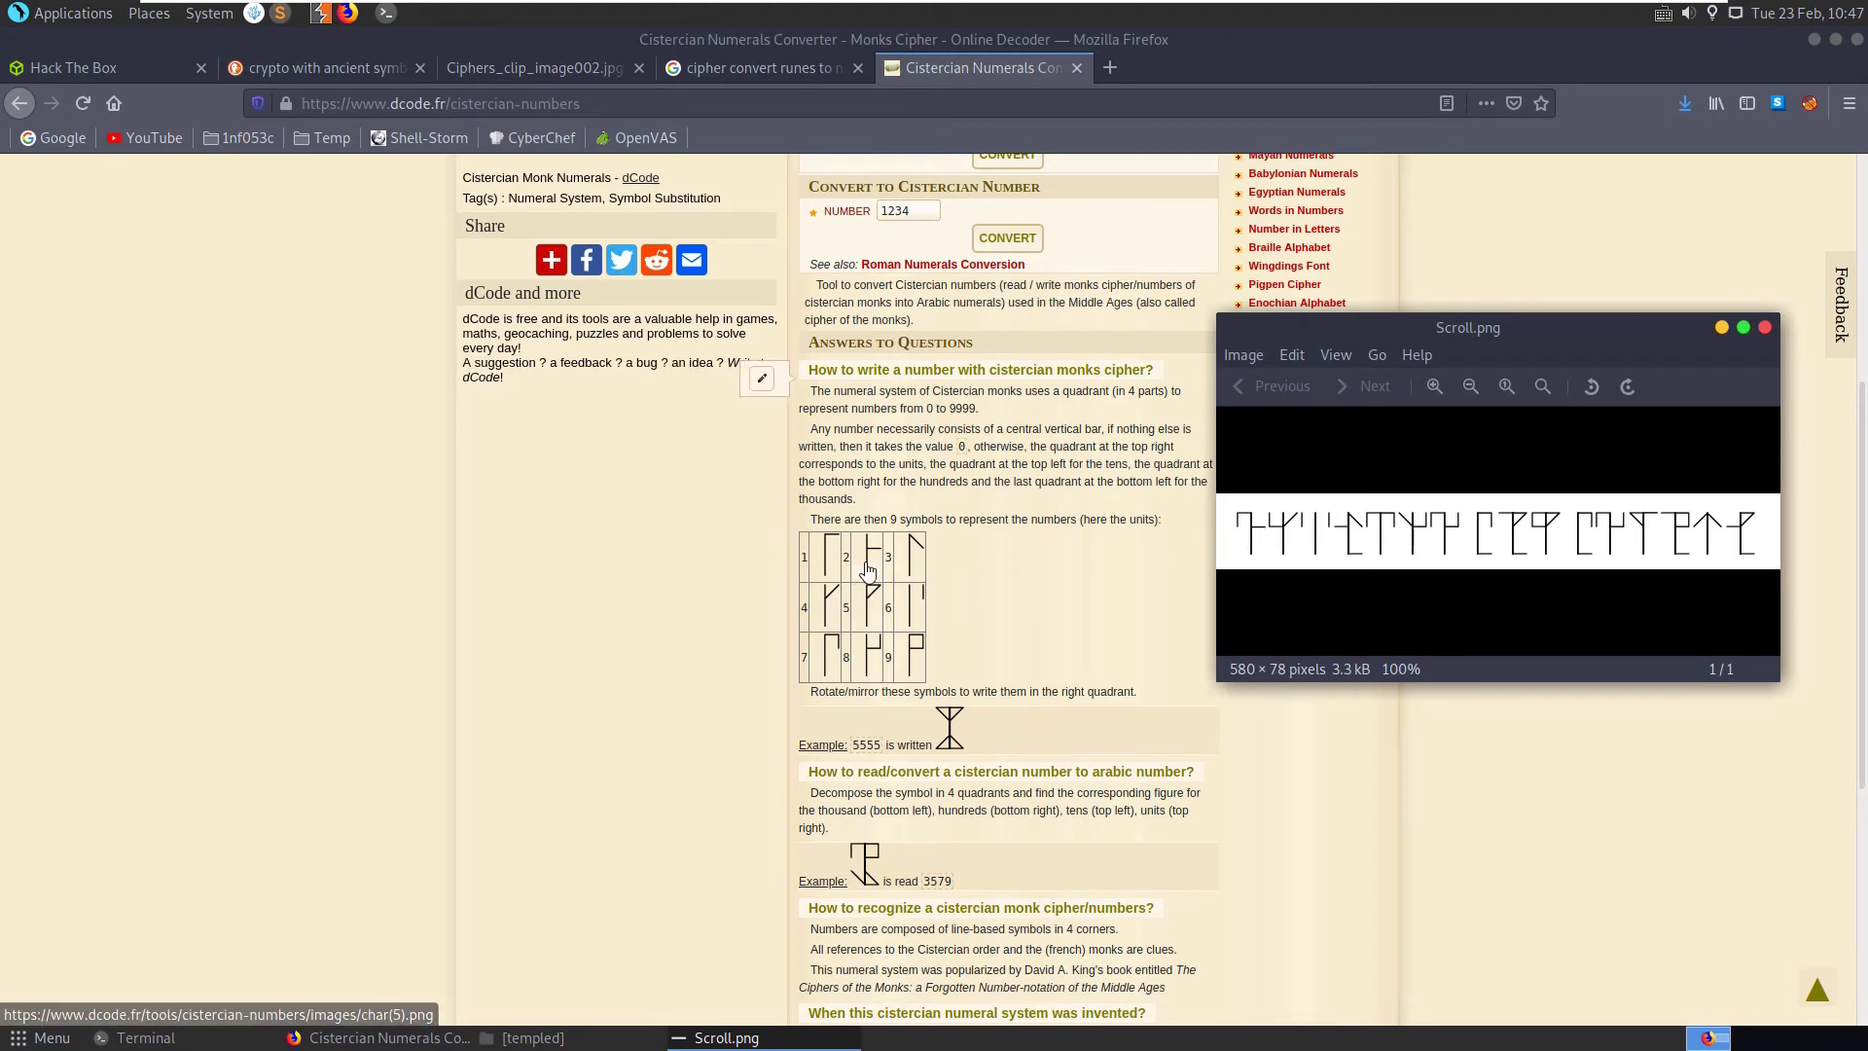
{"action": "left_click", "coordinate": [233, 1039]}
Launch Sublime Text beside the browser and enter the first two decoded codes, 72 84
{"action": "type", "text": "subl"}
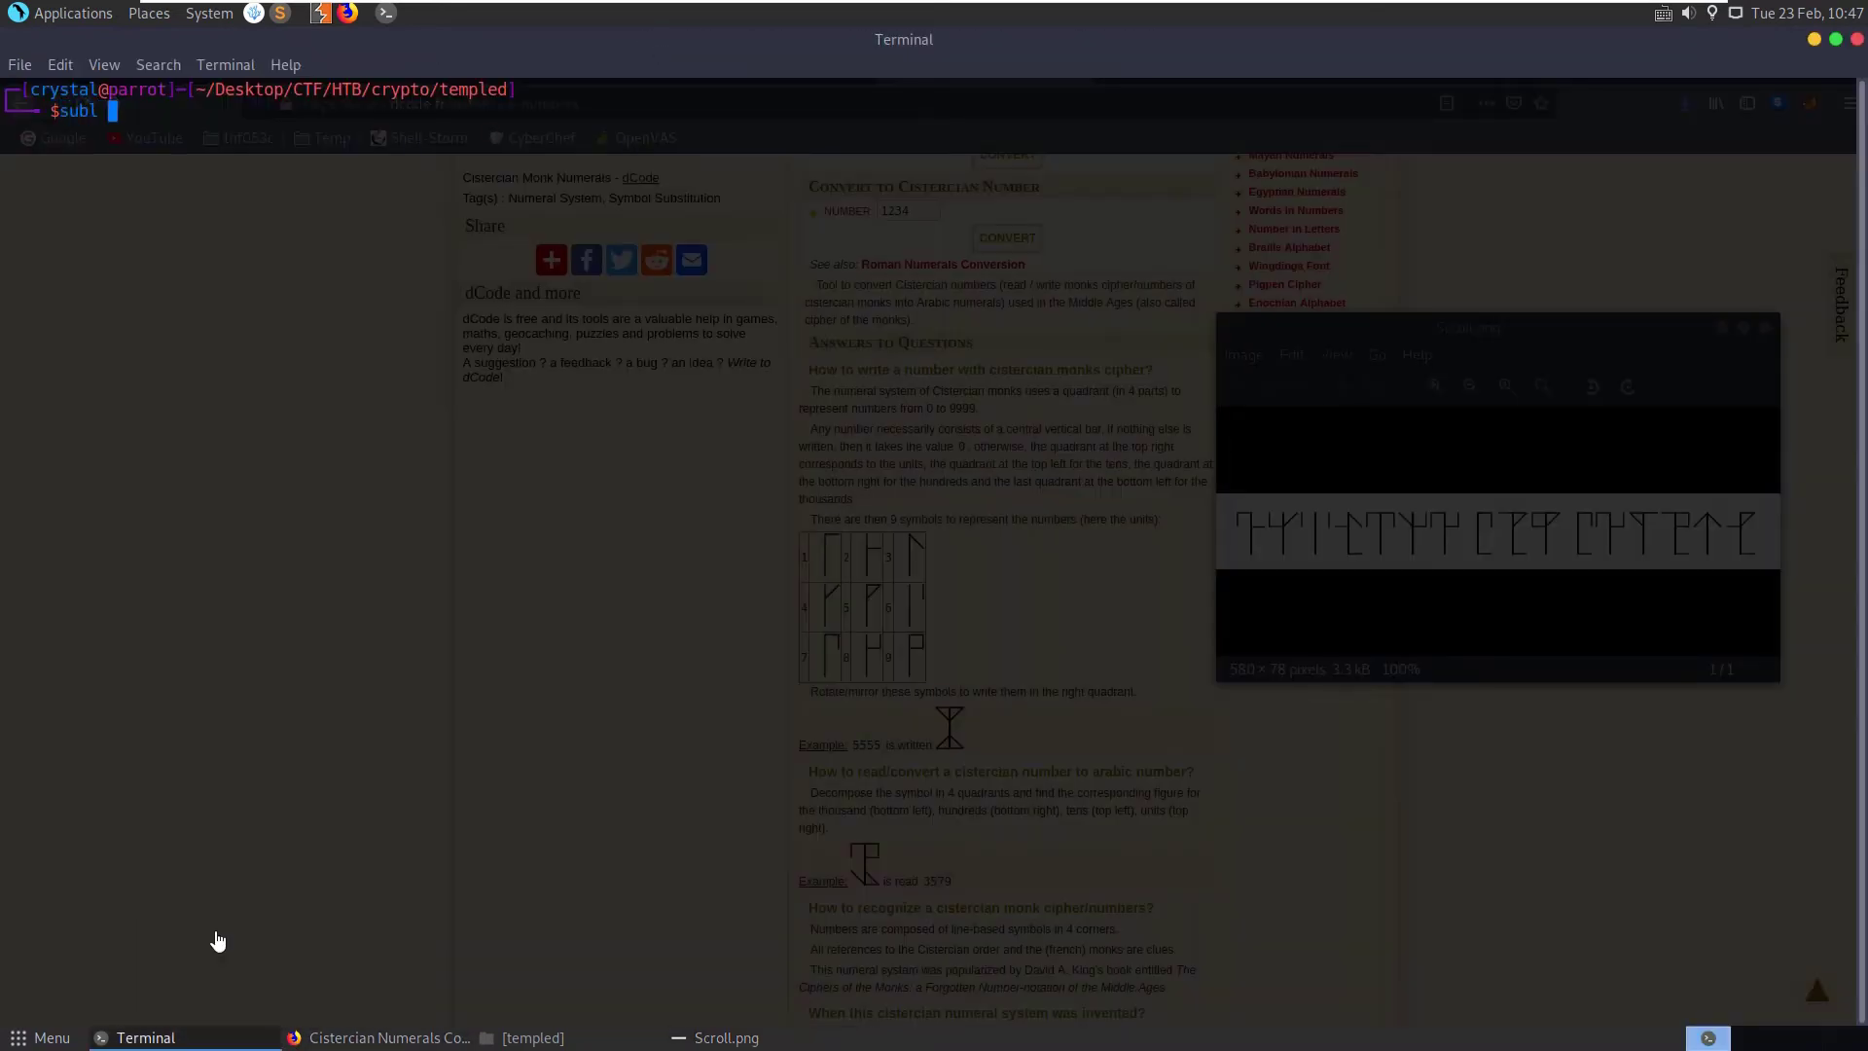
{"action": "key", "text": "Return"}
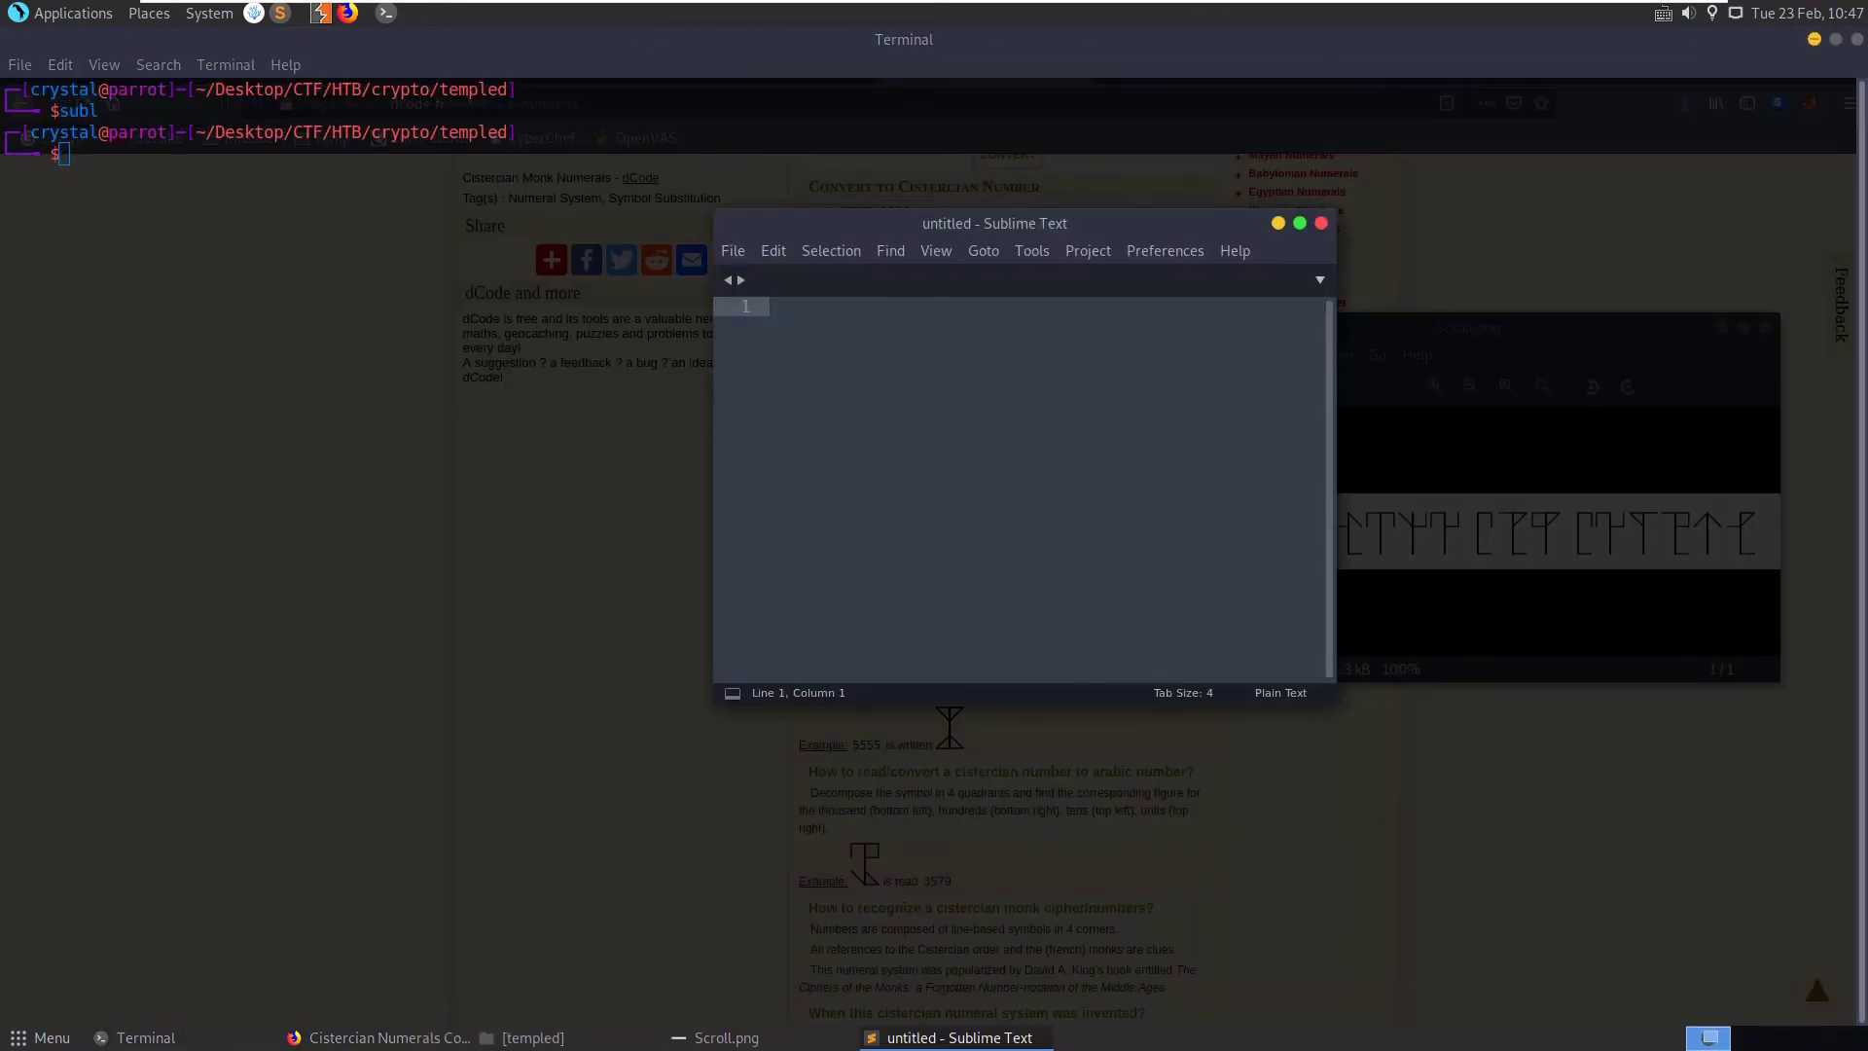
{"action": "left_click", "coordinate": [1814, 39]}
{"action": "left_click_drag", "start_coordinate": [956, 229], "coordinate": [339, 243]}
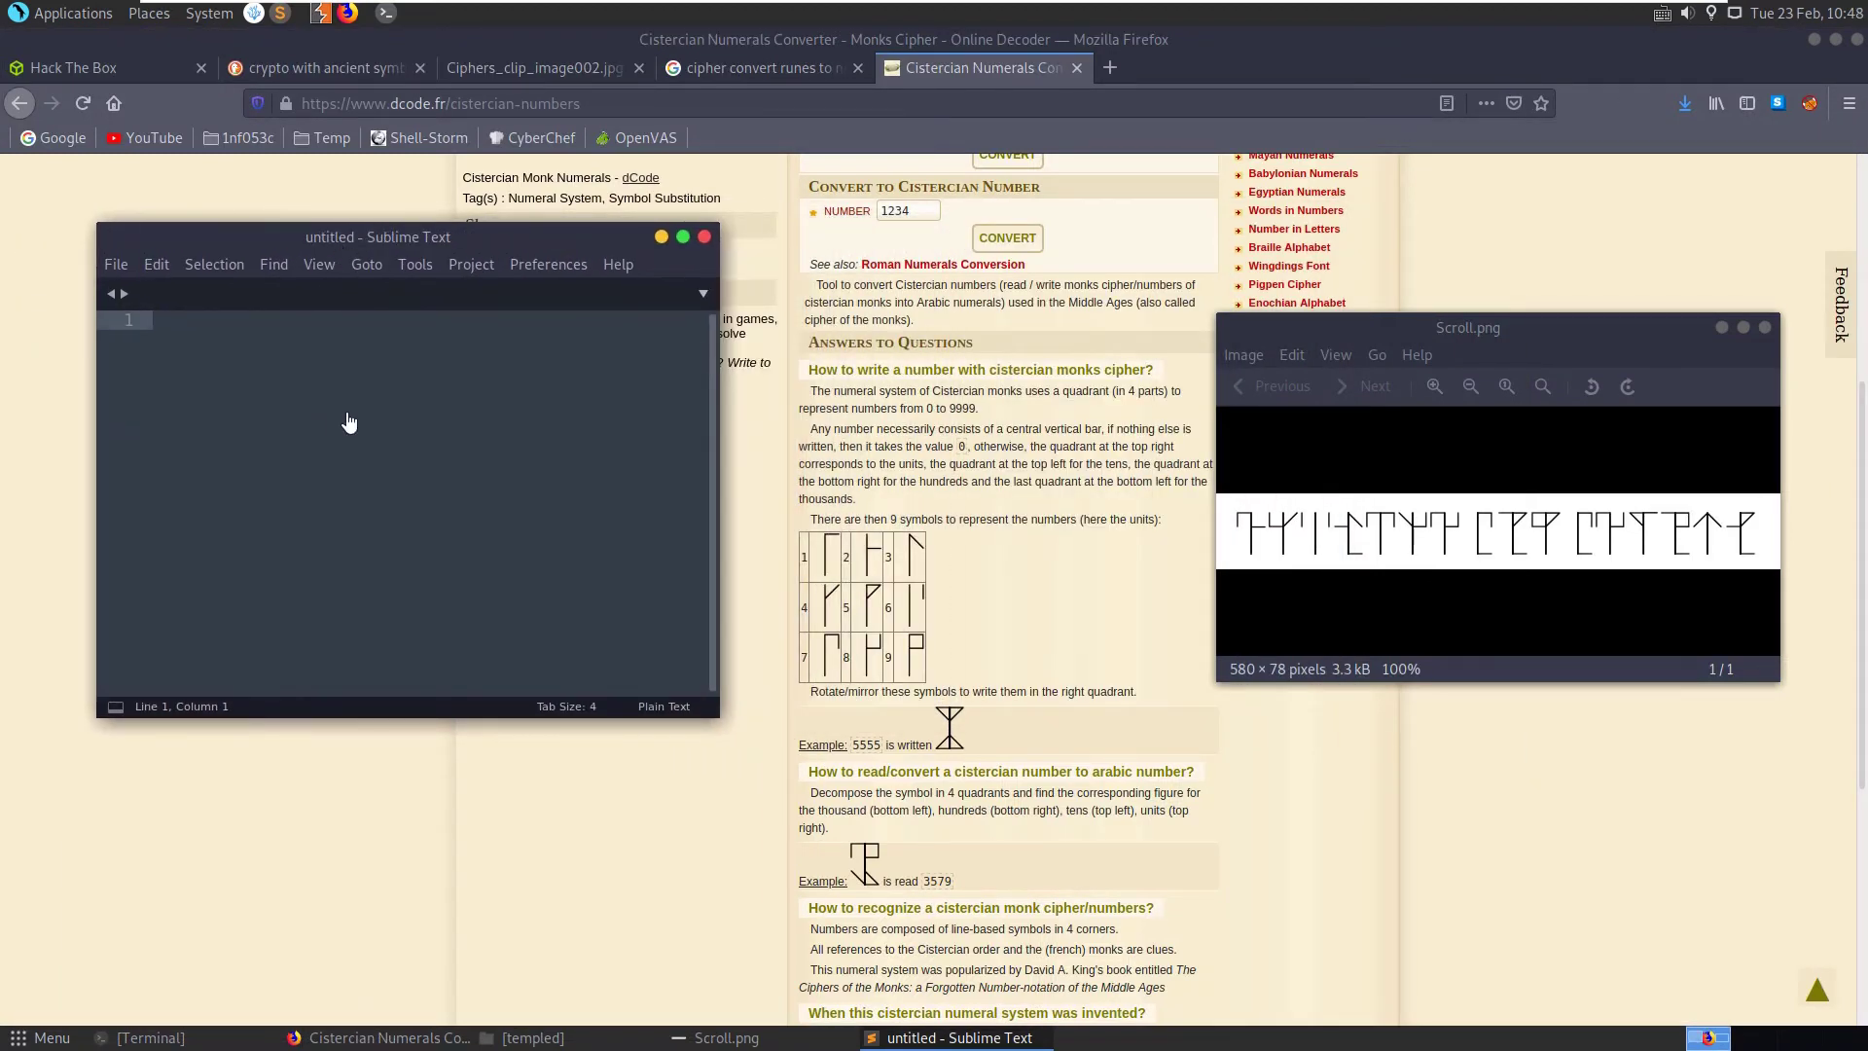
{"action": "type", "text": "72"}
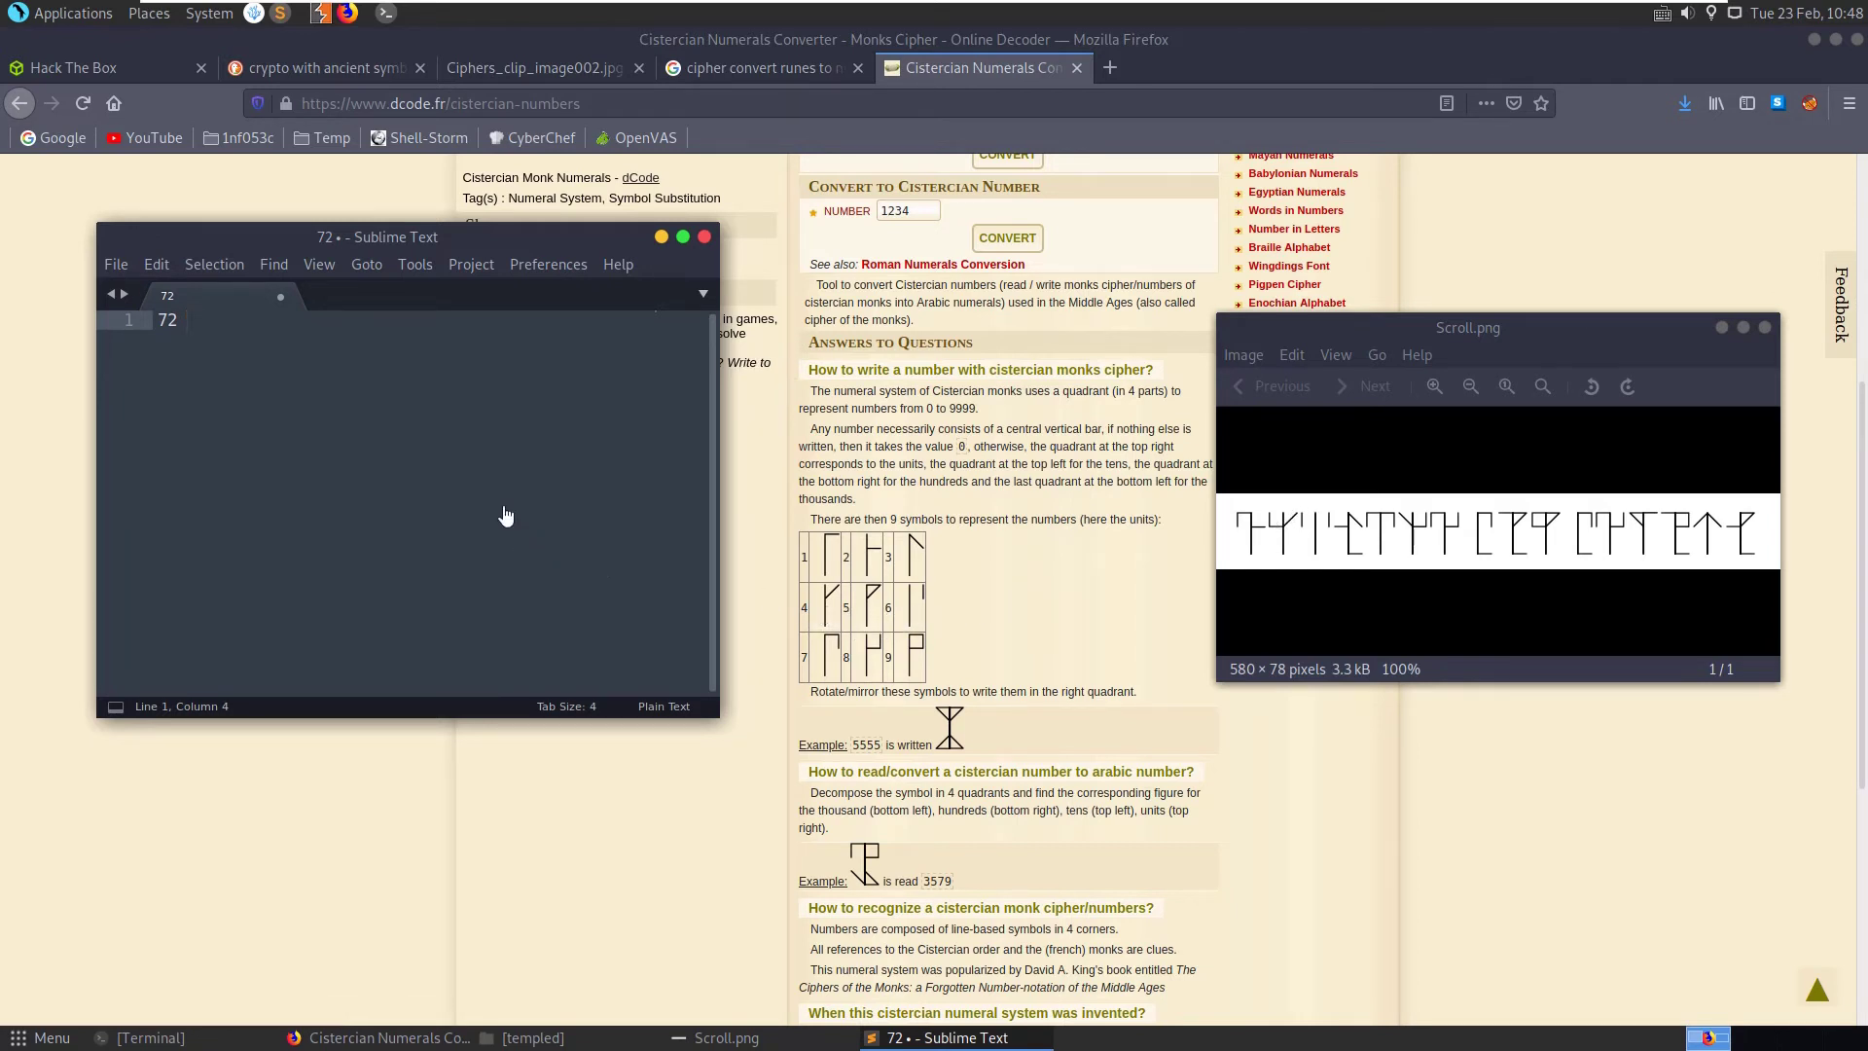
{"action": "type", "text": "84"}
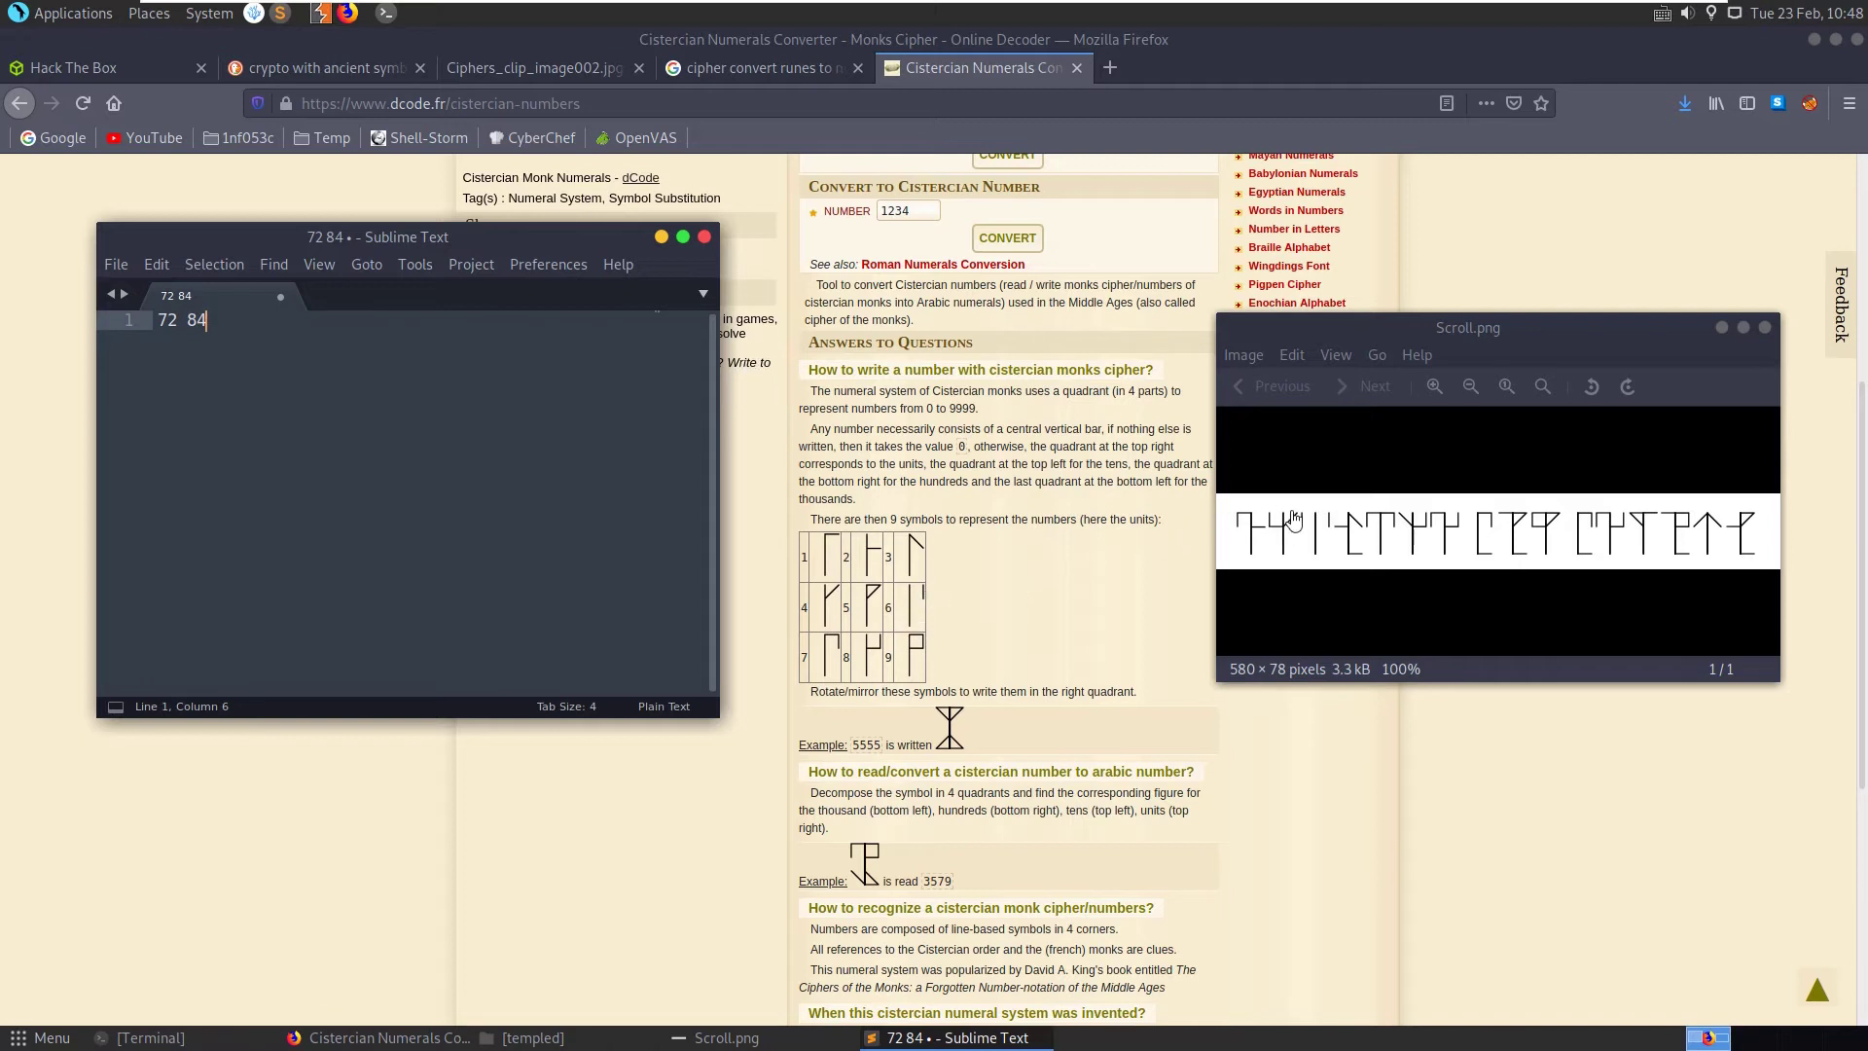
Append the codes 66, 123, 77, 48 and 78, correcting mistyped digits along the way
{"action": "type", "text": "66"}
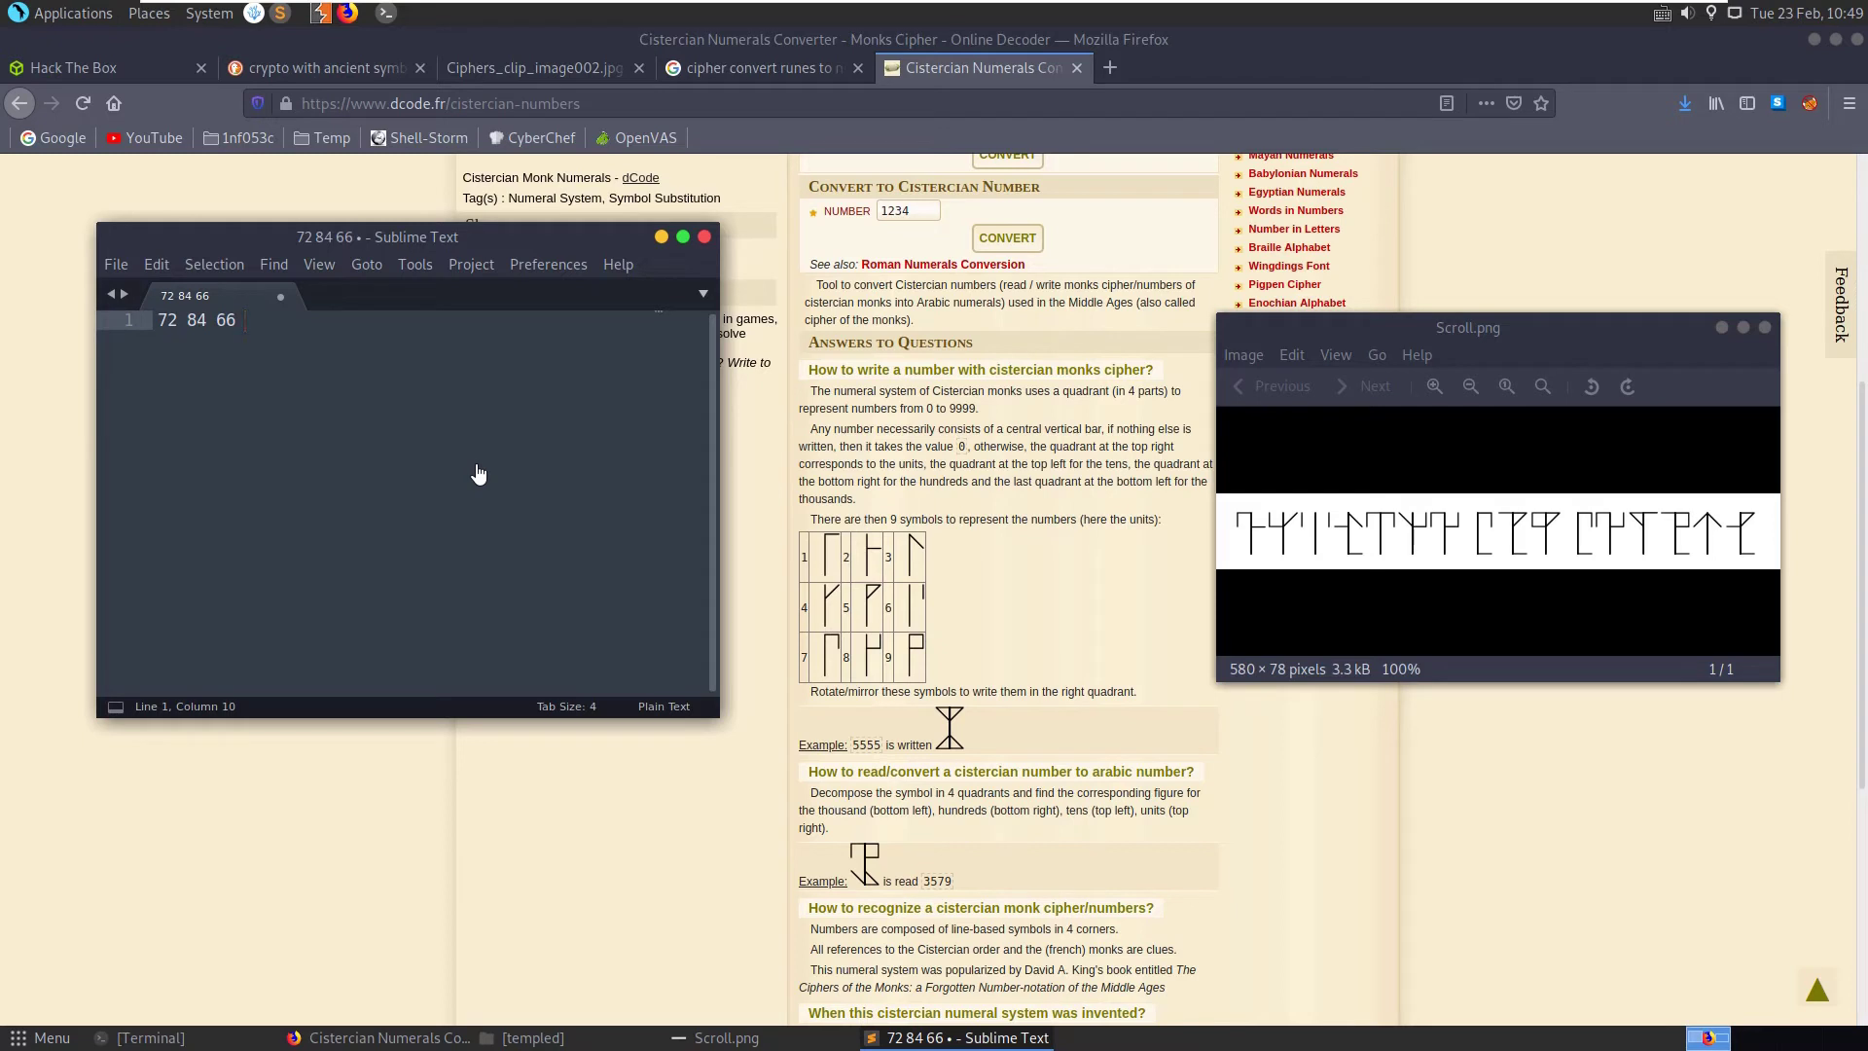
{"action": "type", "text": "8"}
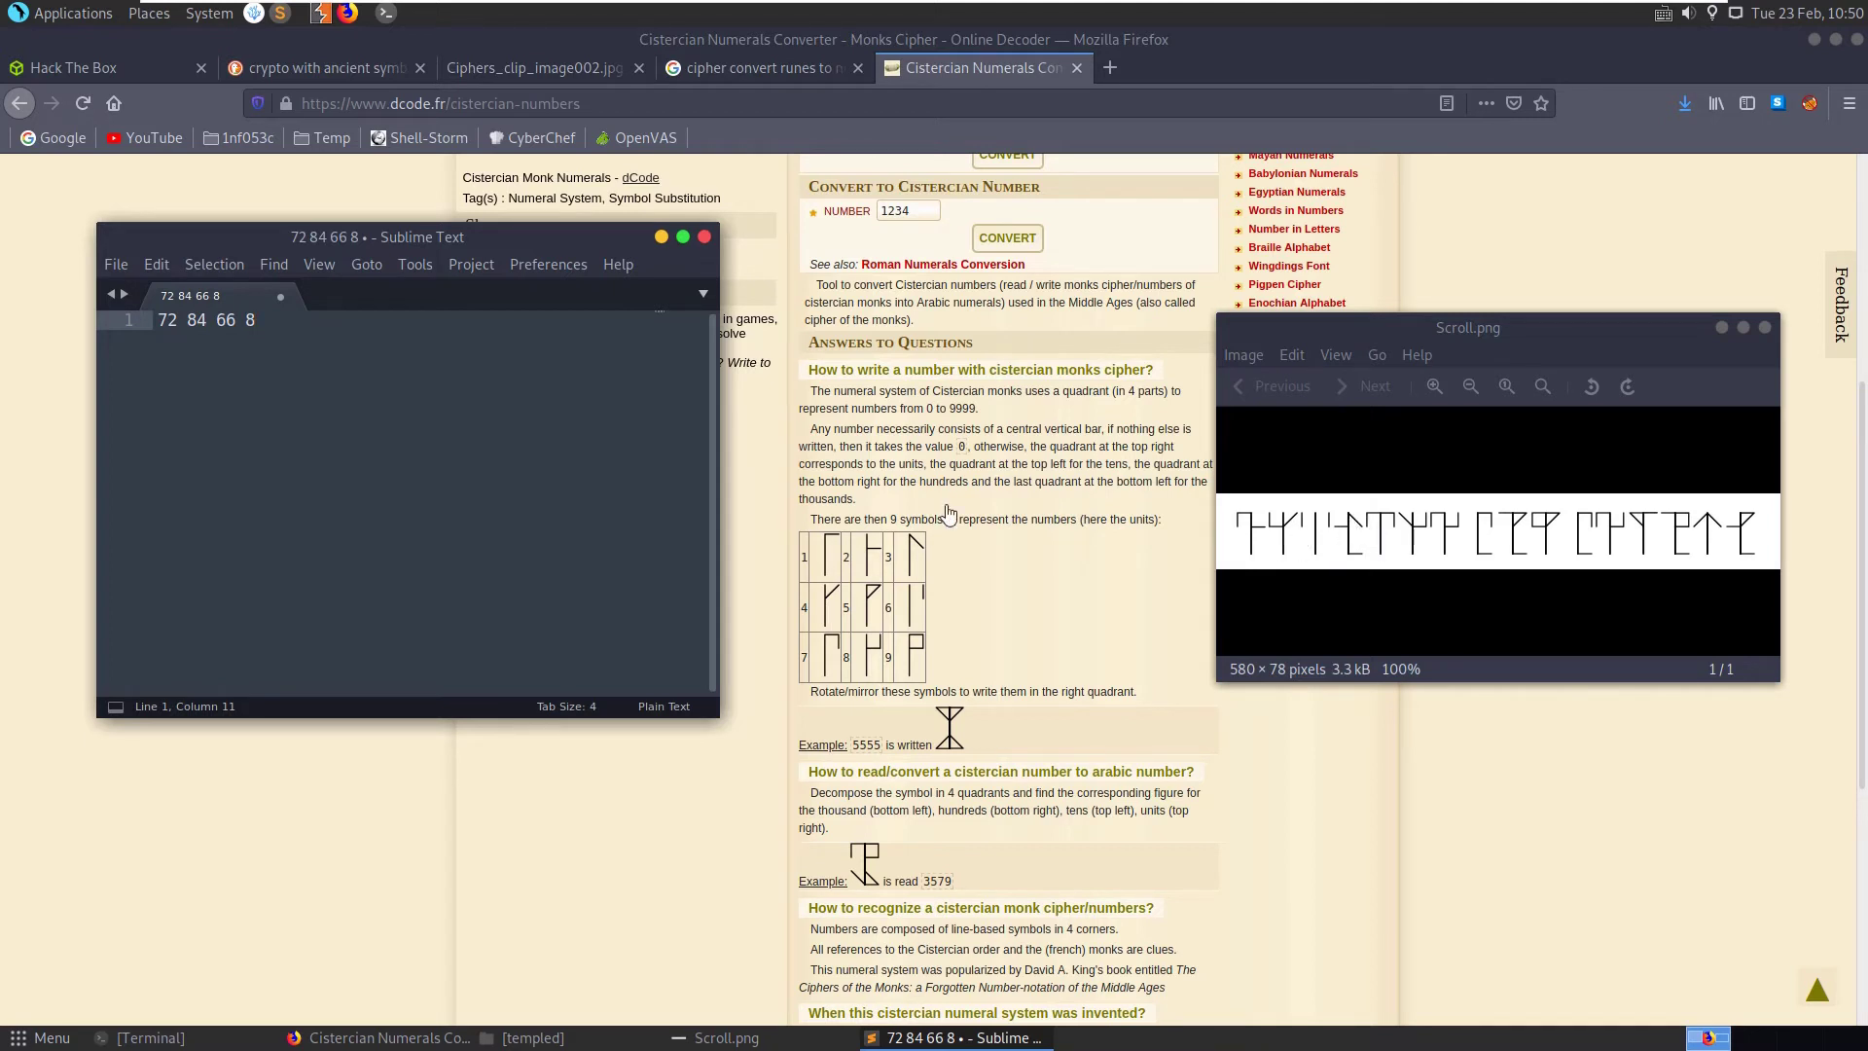
{"action": "key", "text": "BackSpace"}
{"action": "type", "text": "23"}
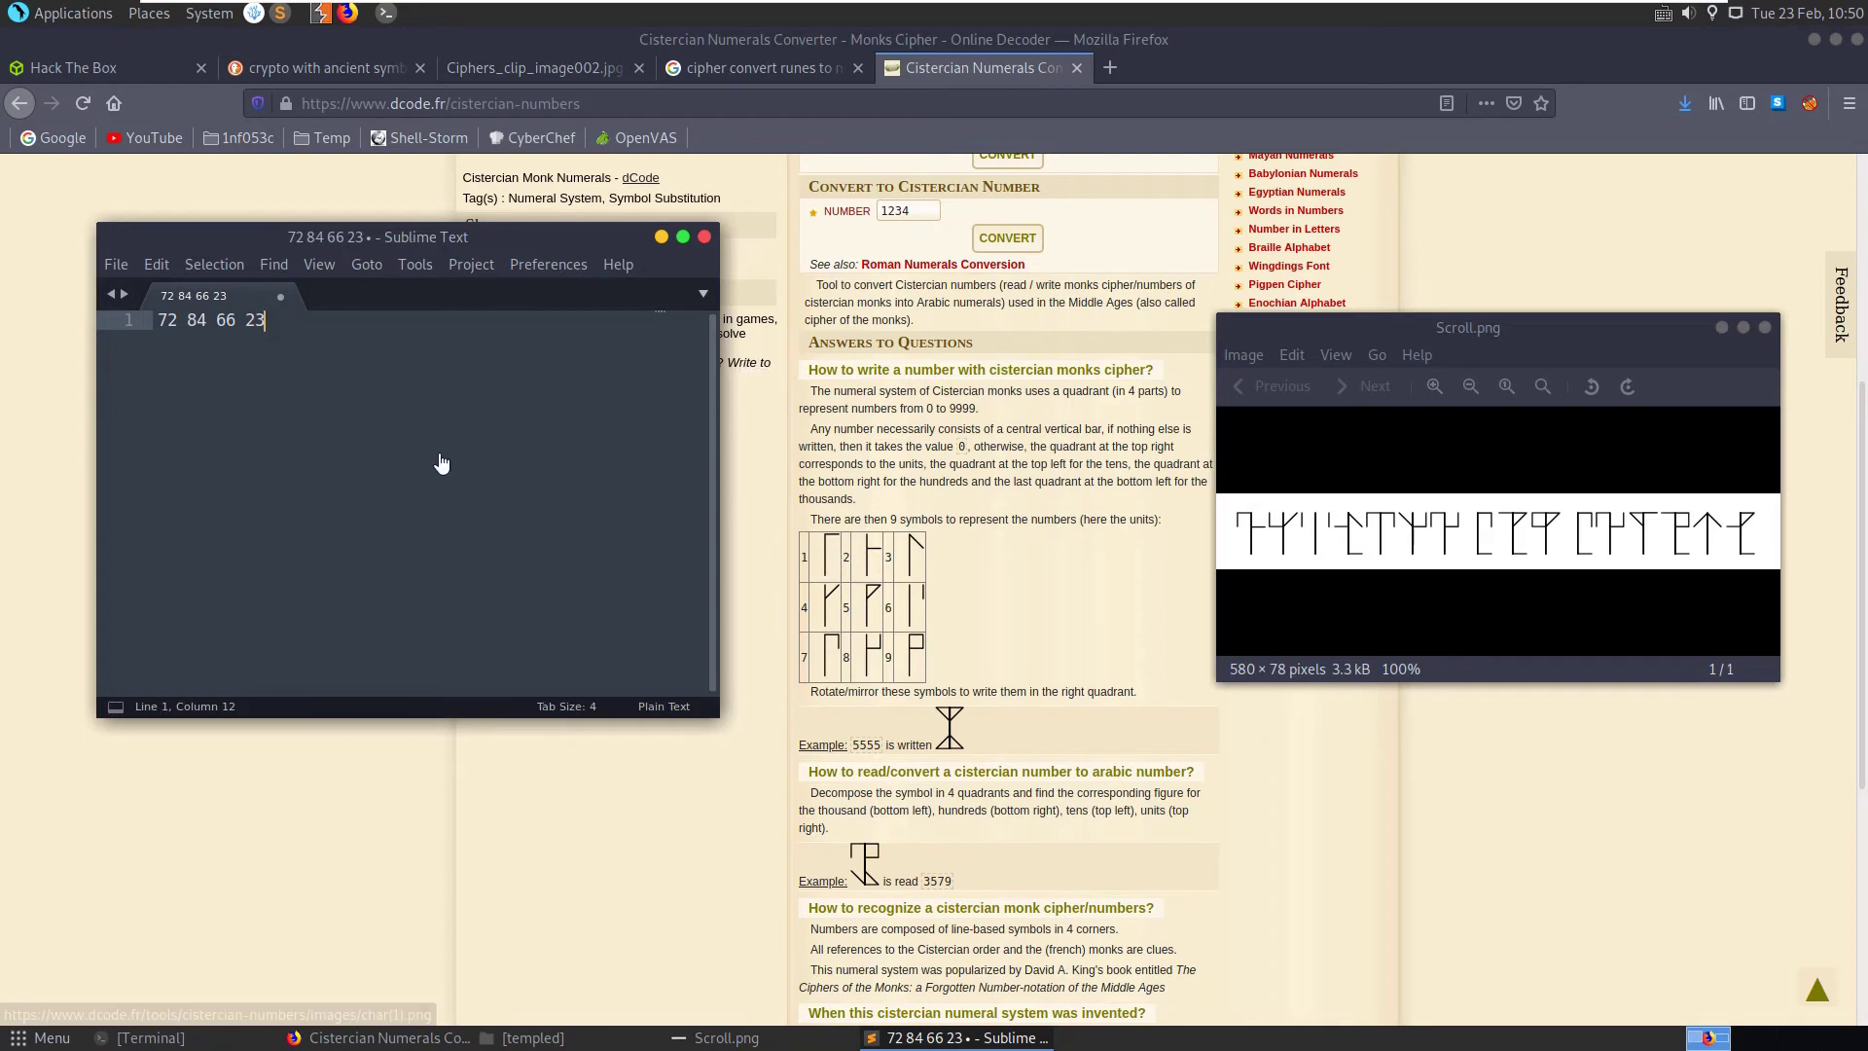
{"action": "key", "text": "Left"}
{"action": "key", "text": "Left"}
{"action": "type", "text": "1"}
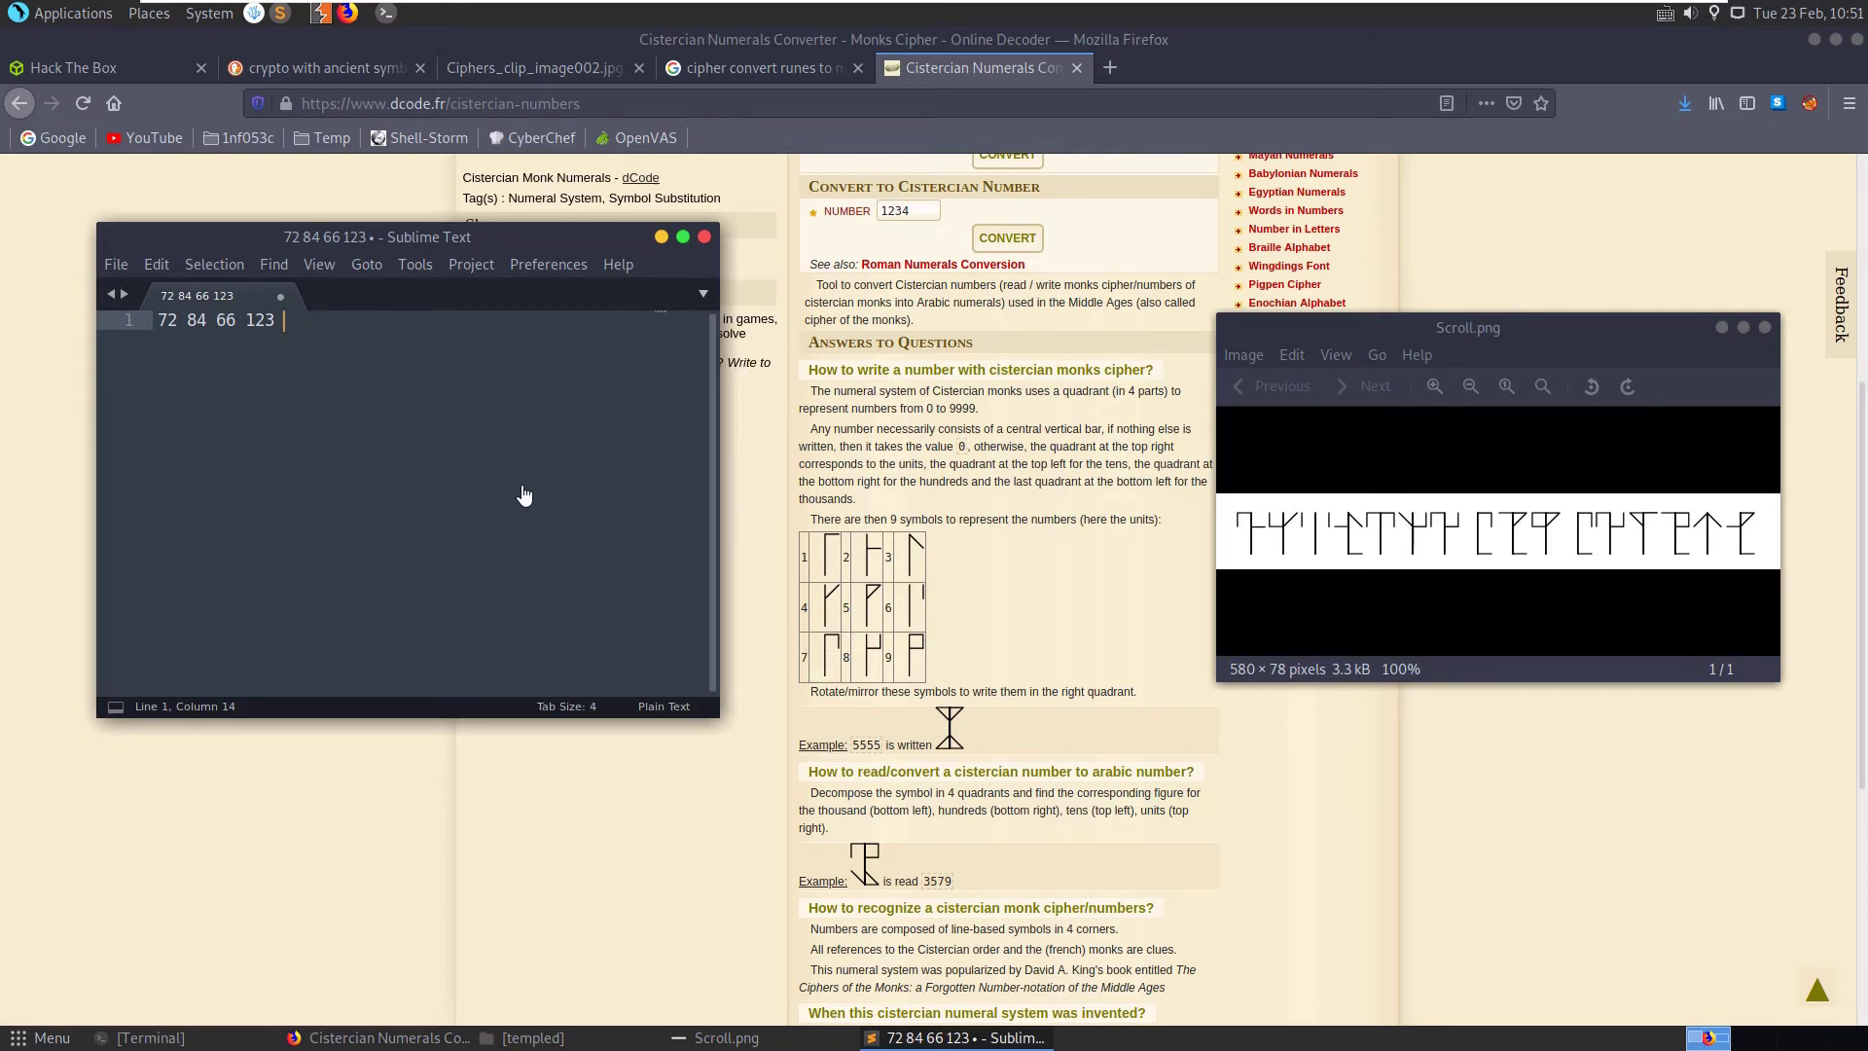
{"action": "type", "text": "77"}
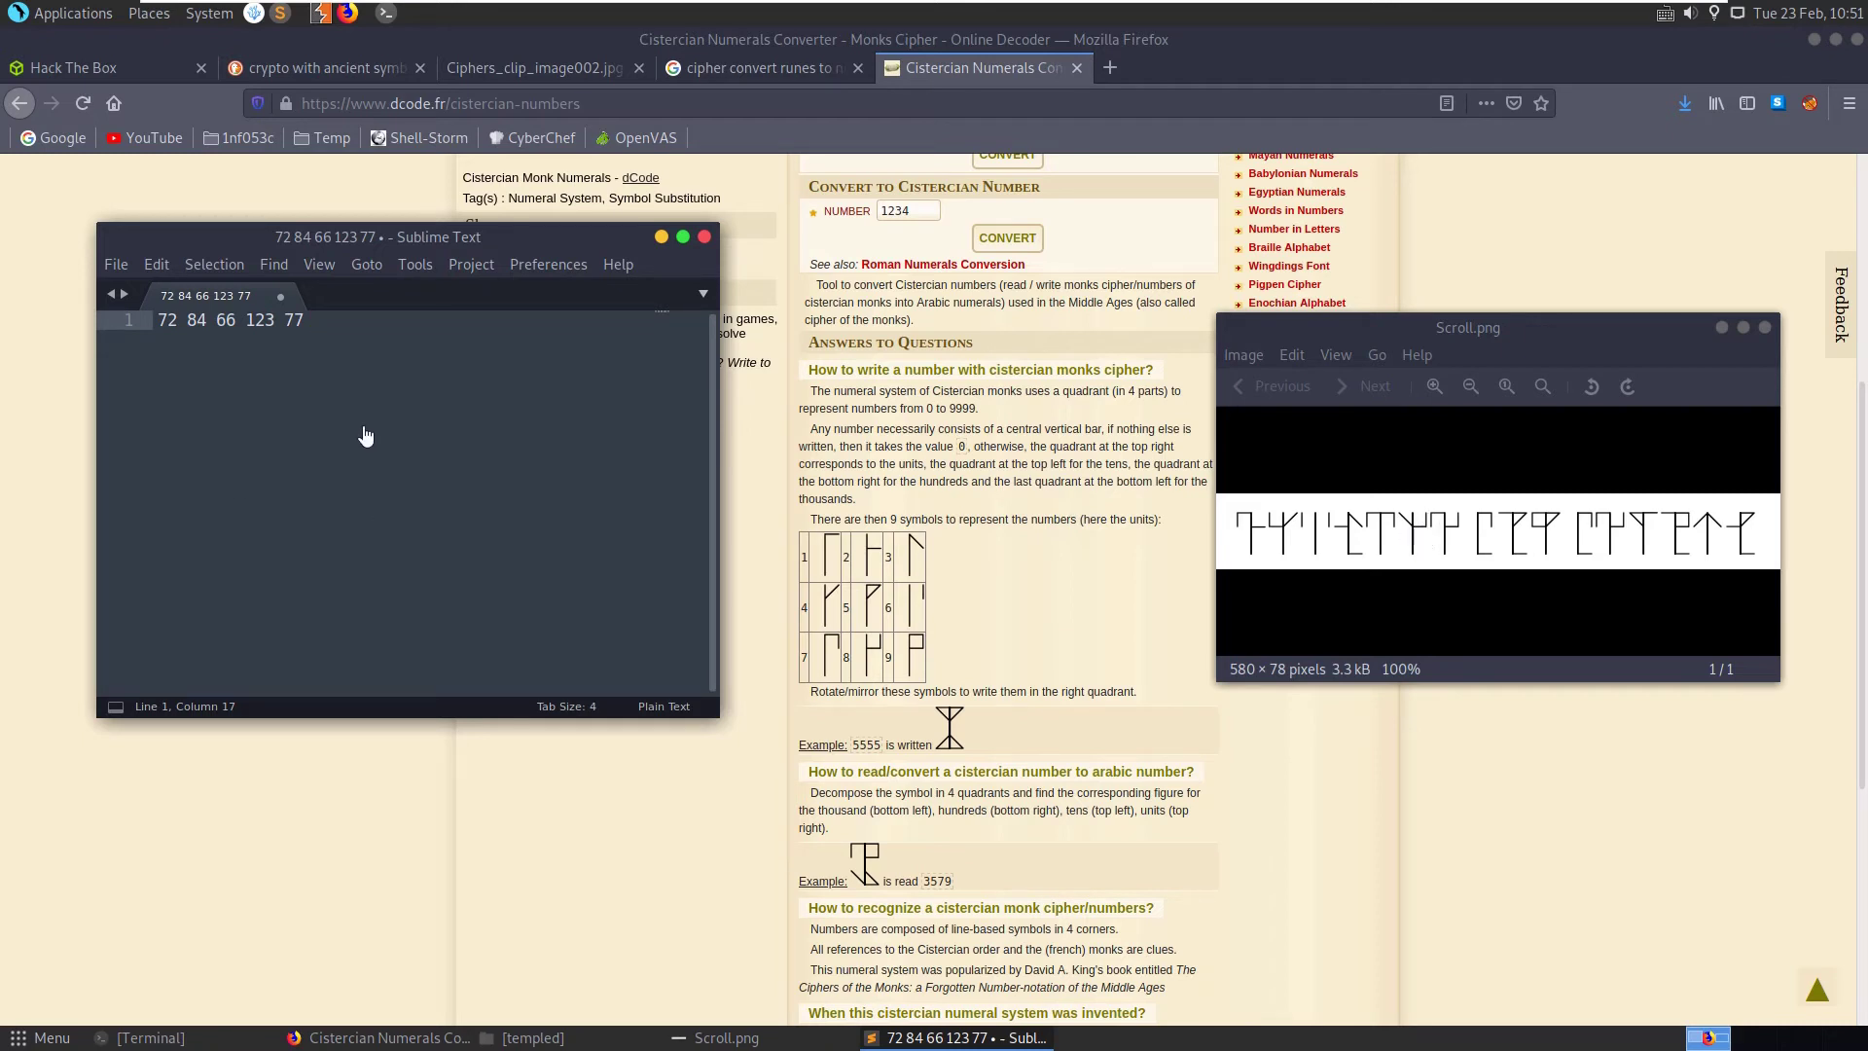
{"action": "type", "text": "48"}
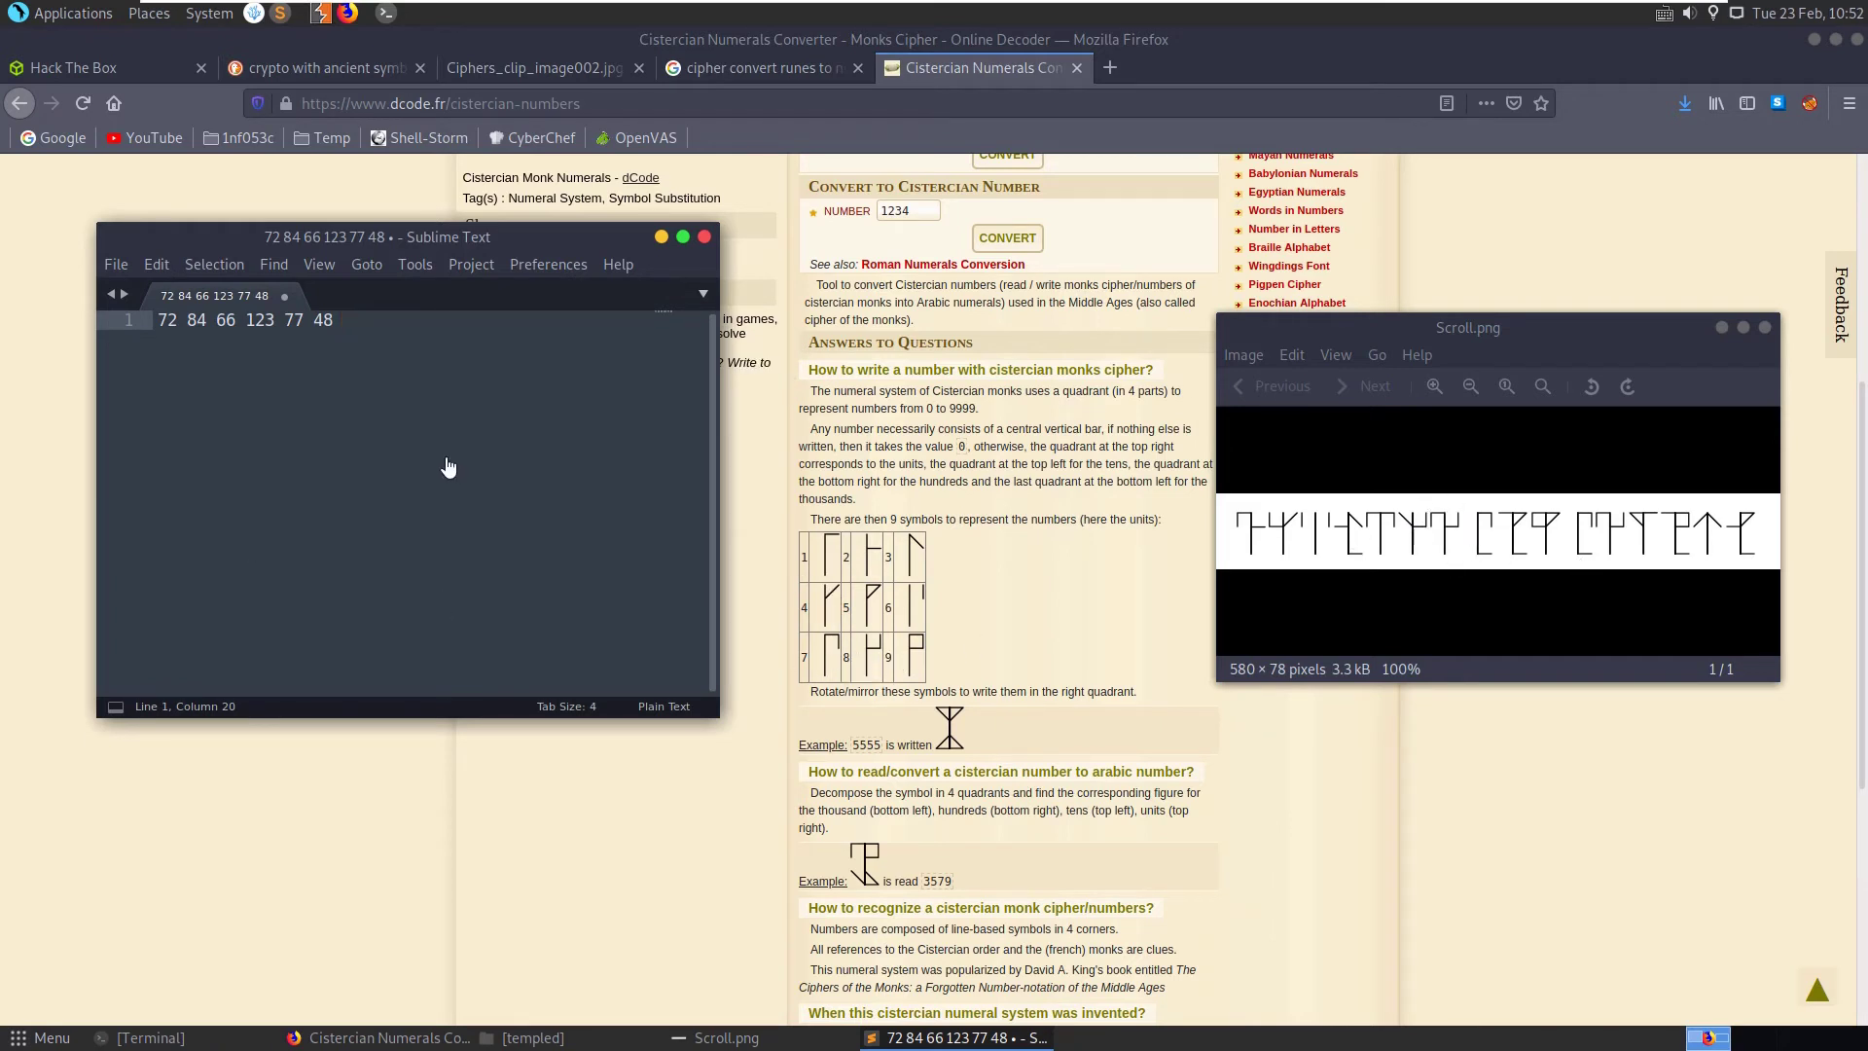
{"action": "type", "text": "78"}
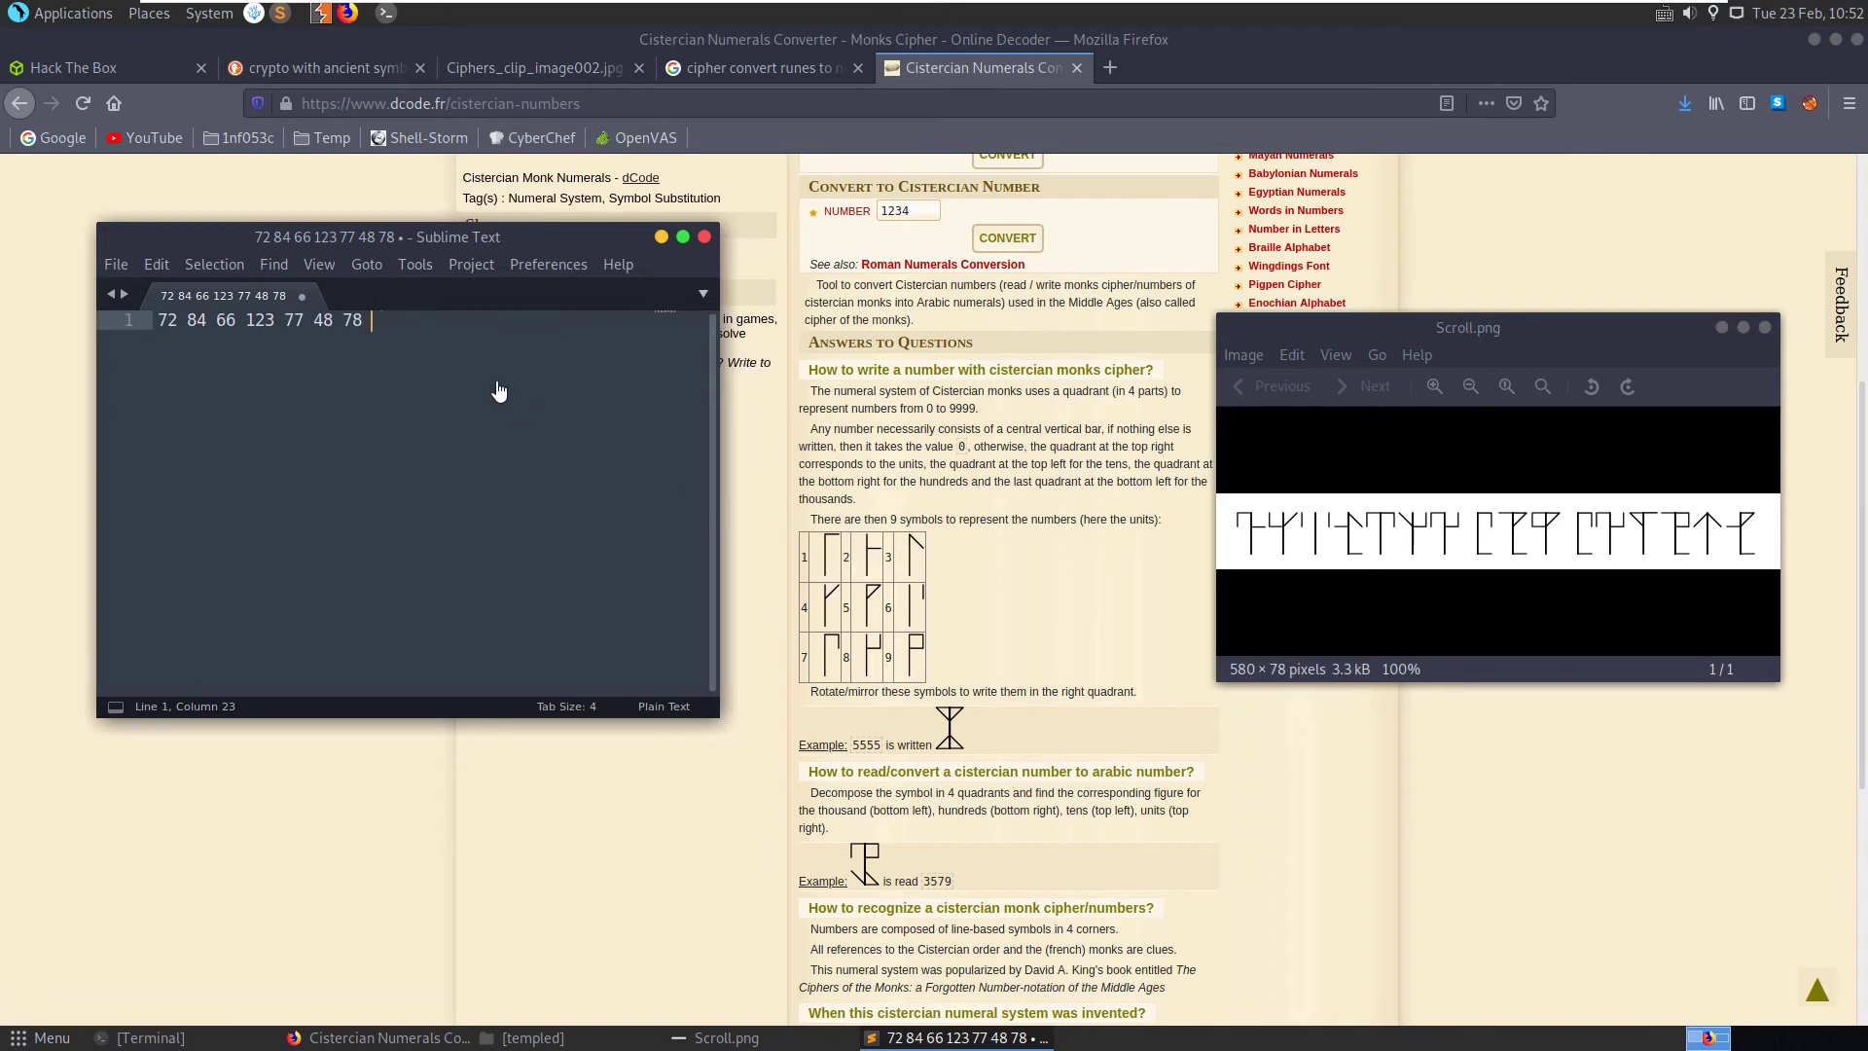
Append 107 and 115 to the list and begin the next code with 9
{"action": "type", "text": "1"}
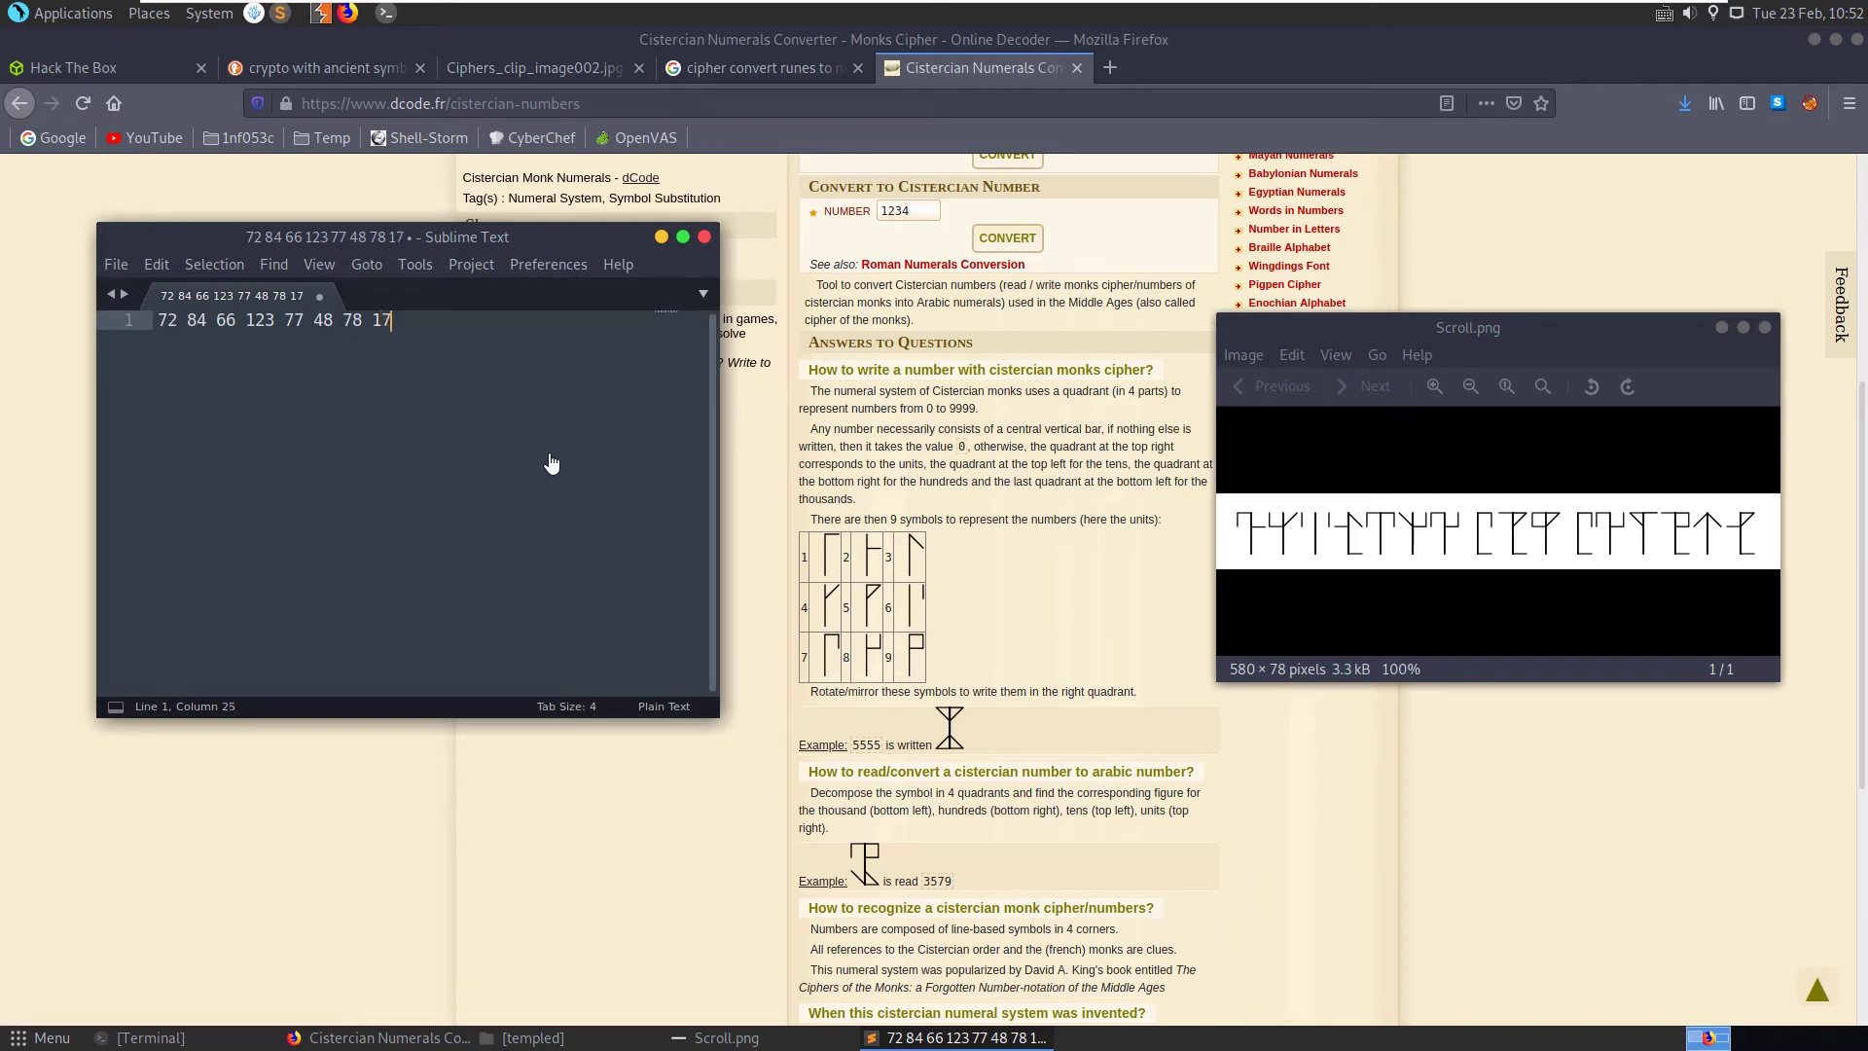
{"action": "type", "text": "0"}
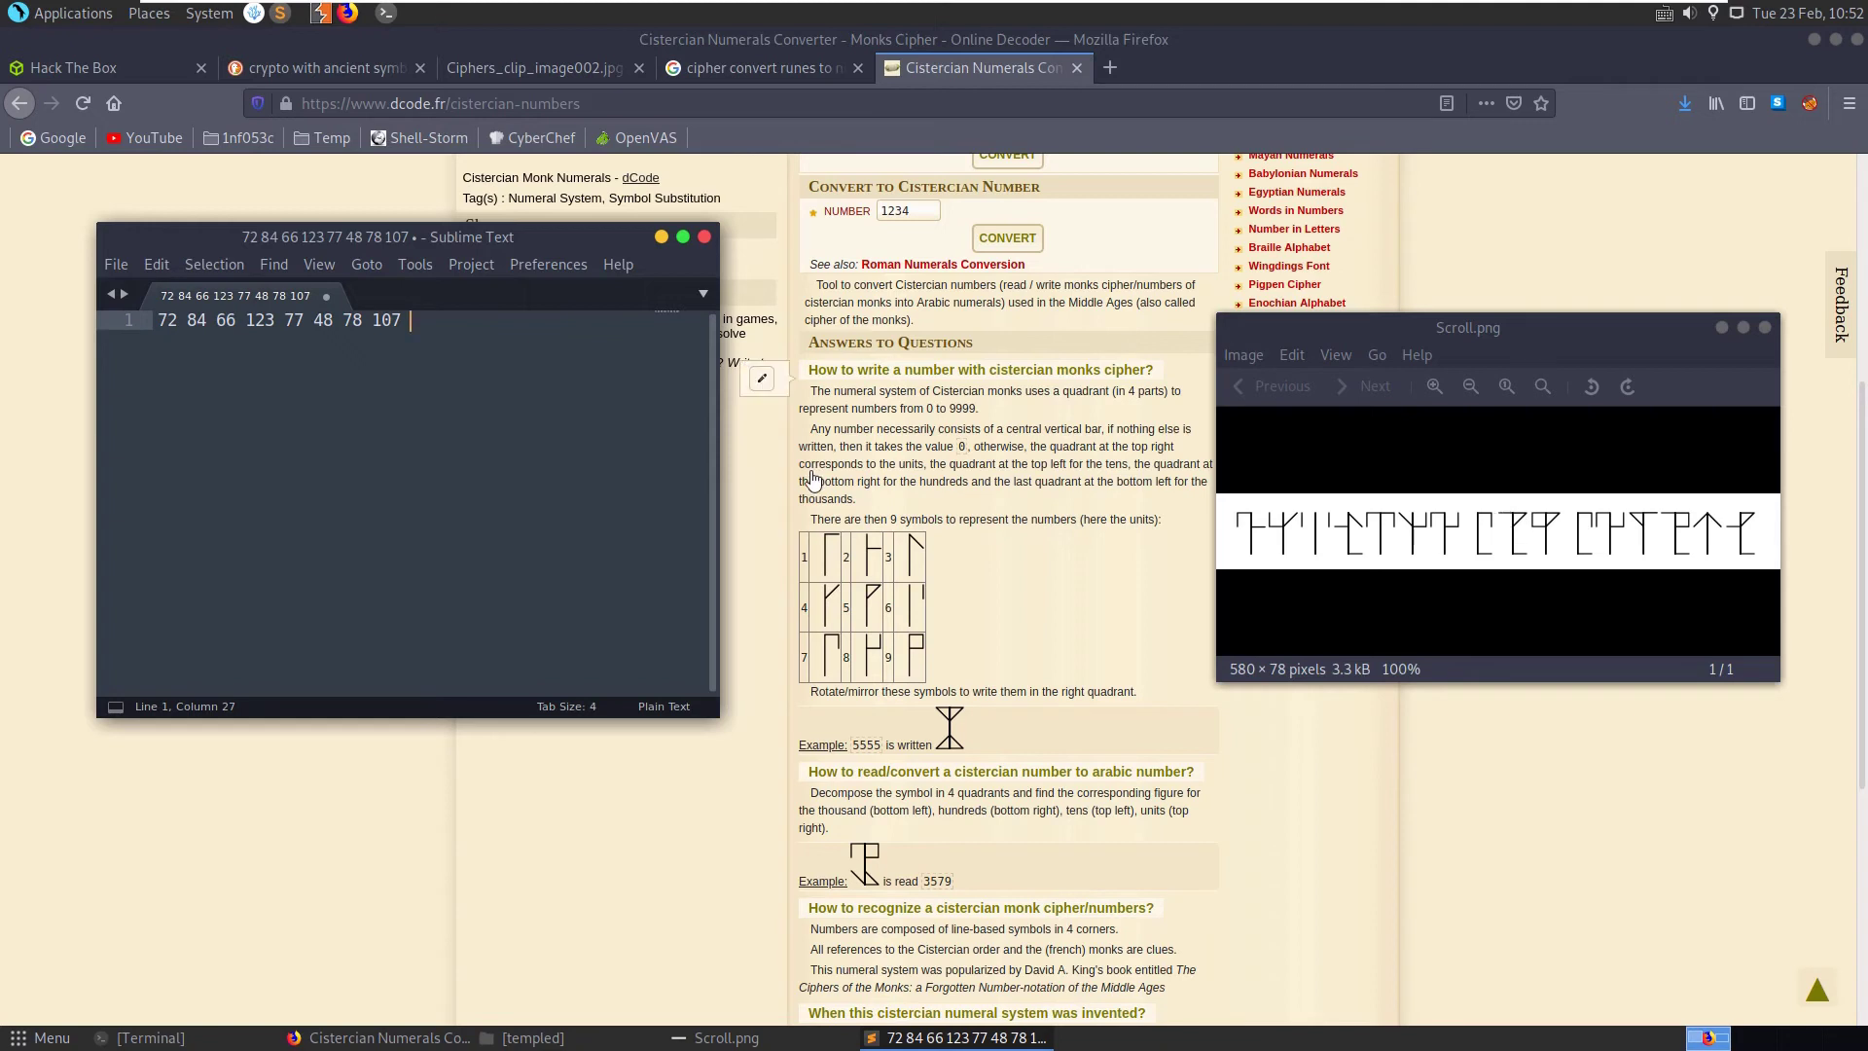
{"action": "type", "text": "1"}
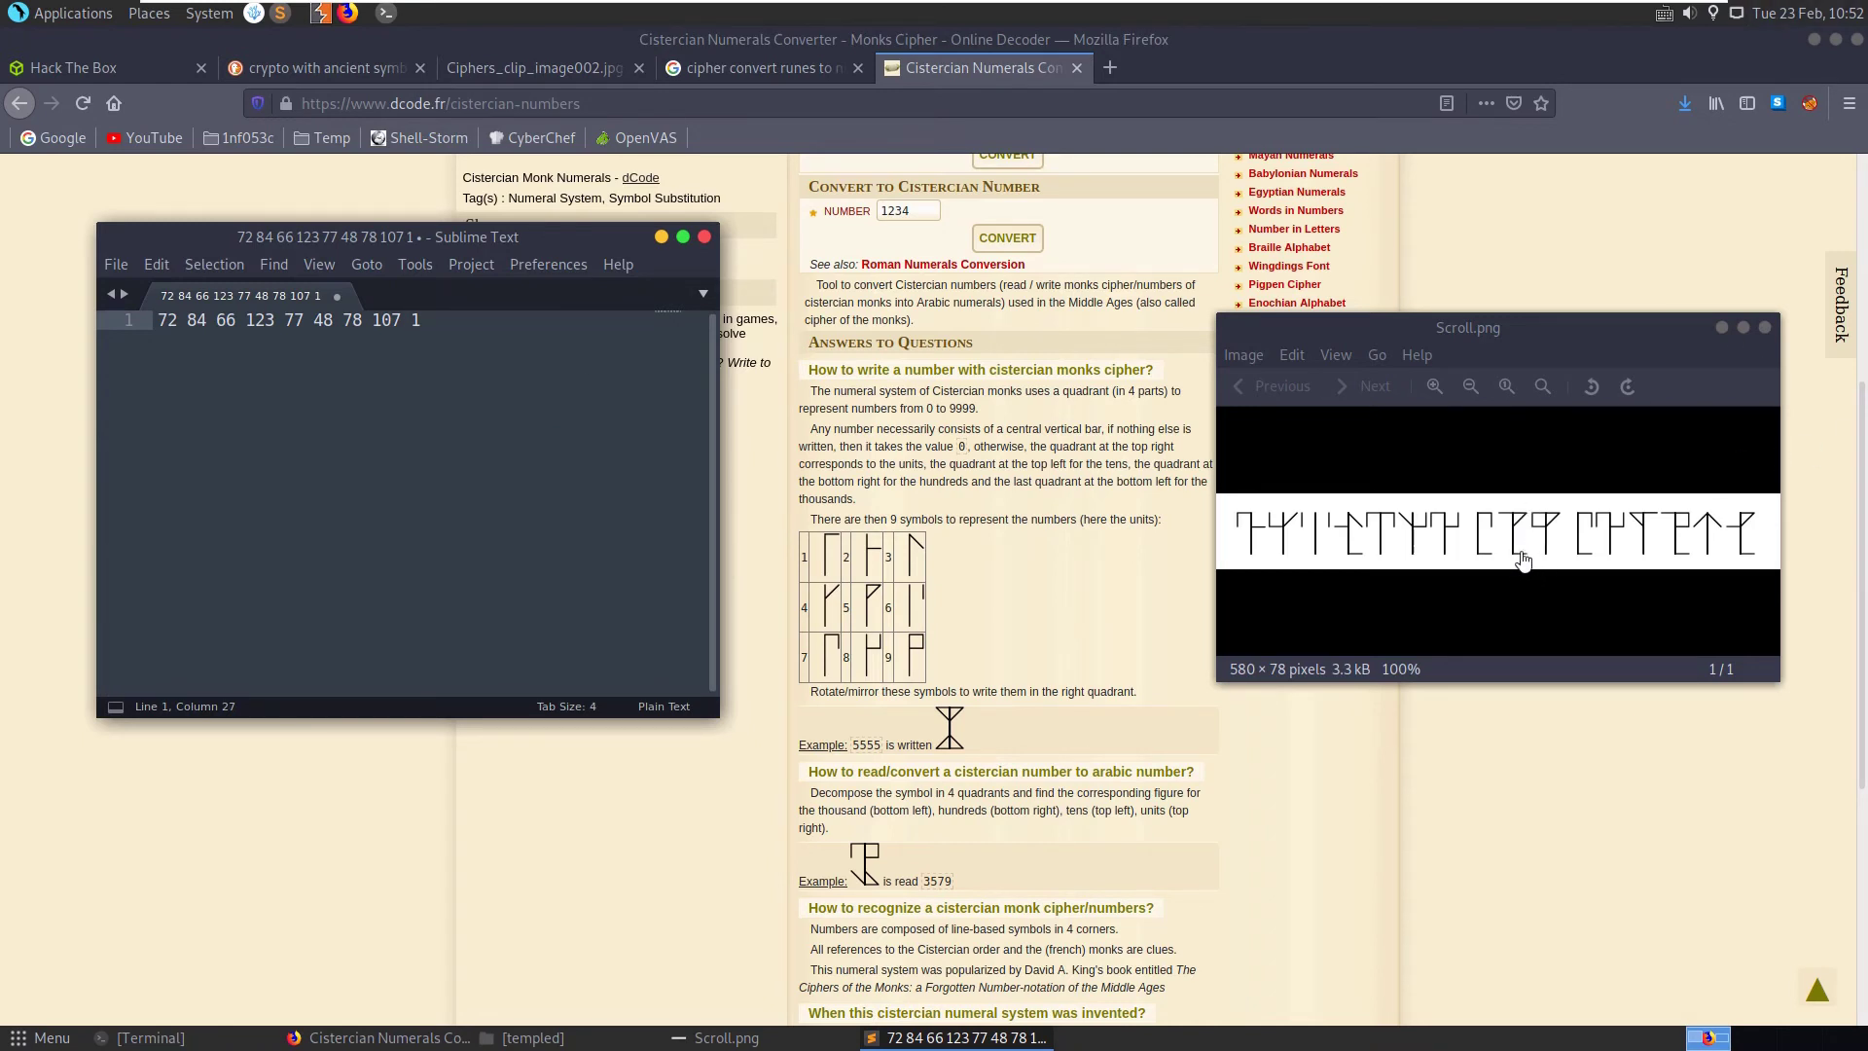
{"action": "type", "text": "1"}
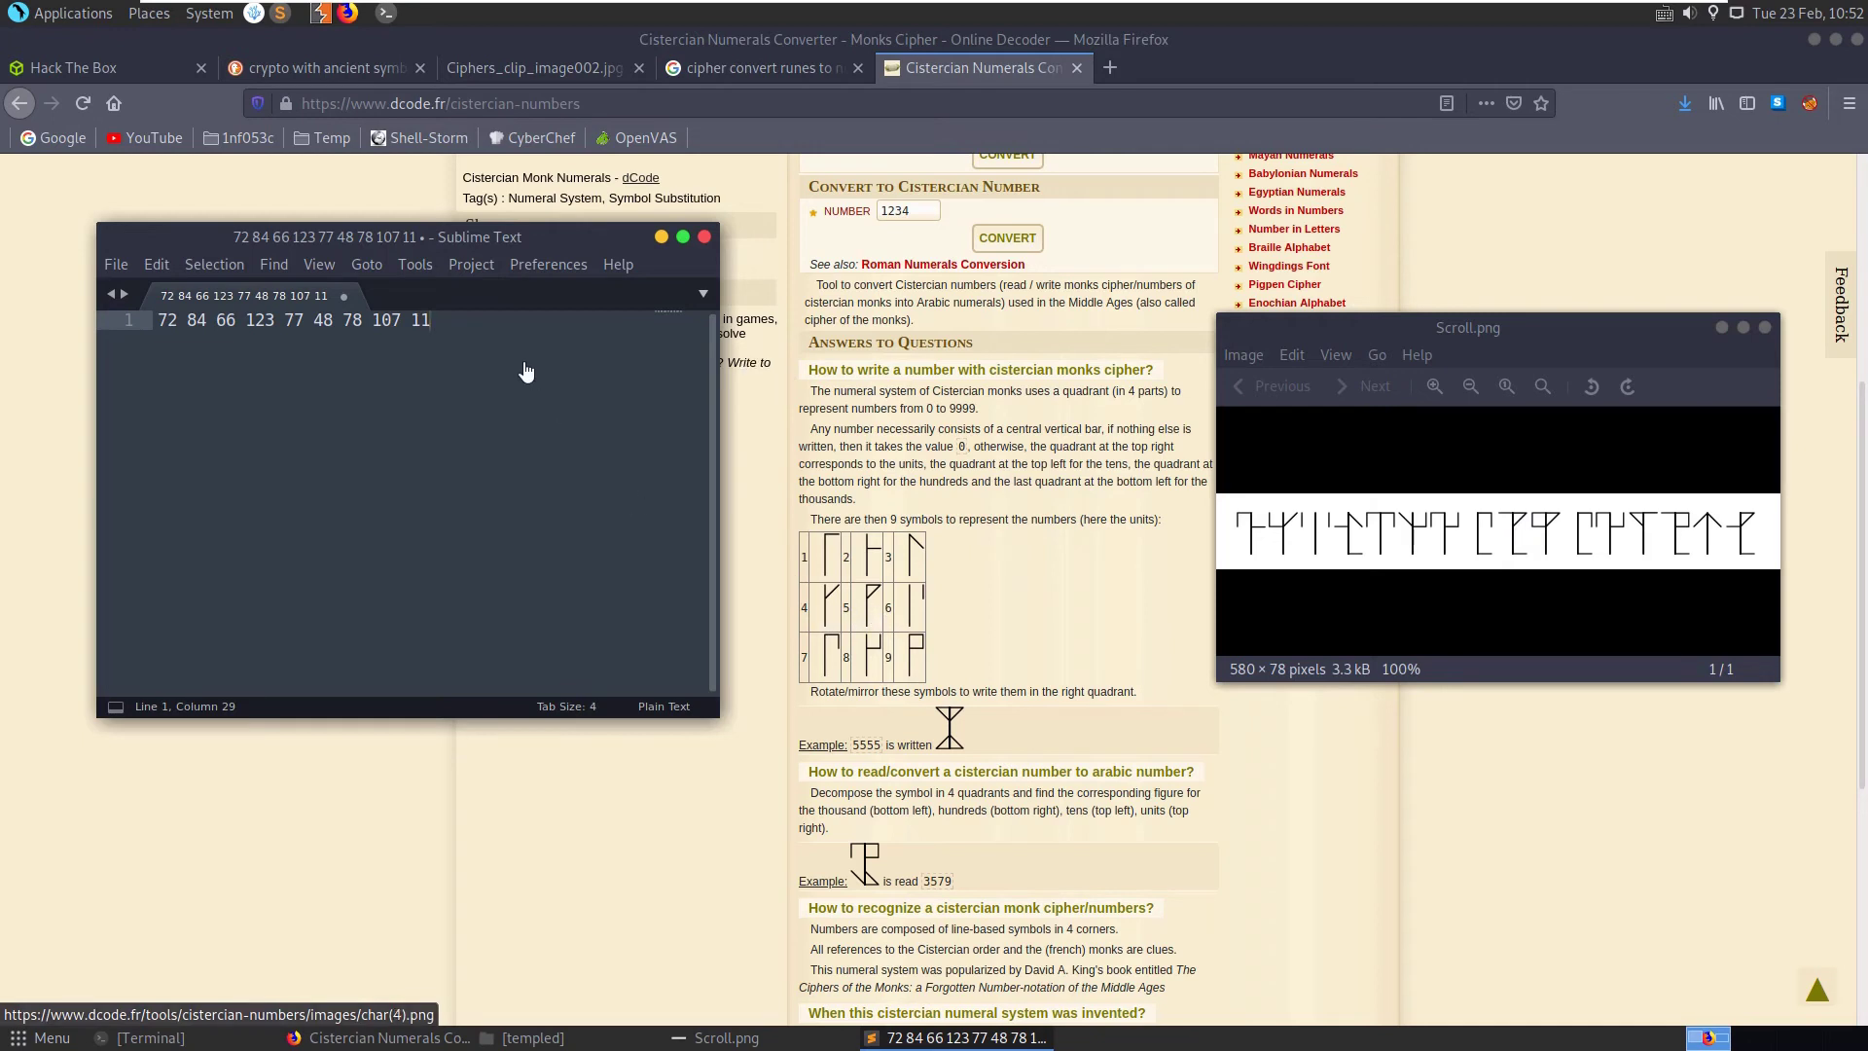
{"action": "type", "text": "5"}
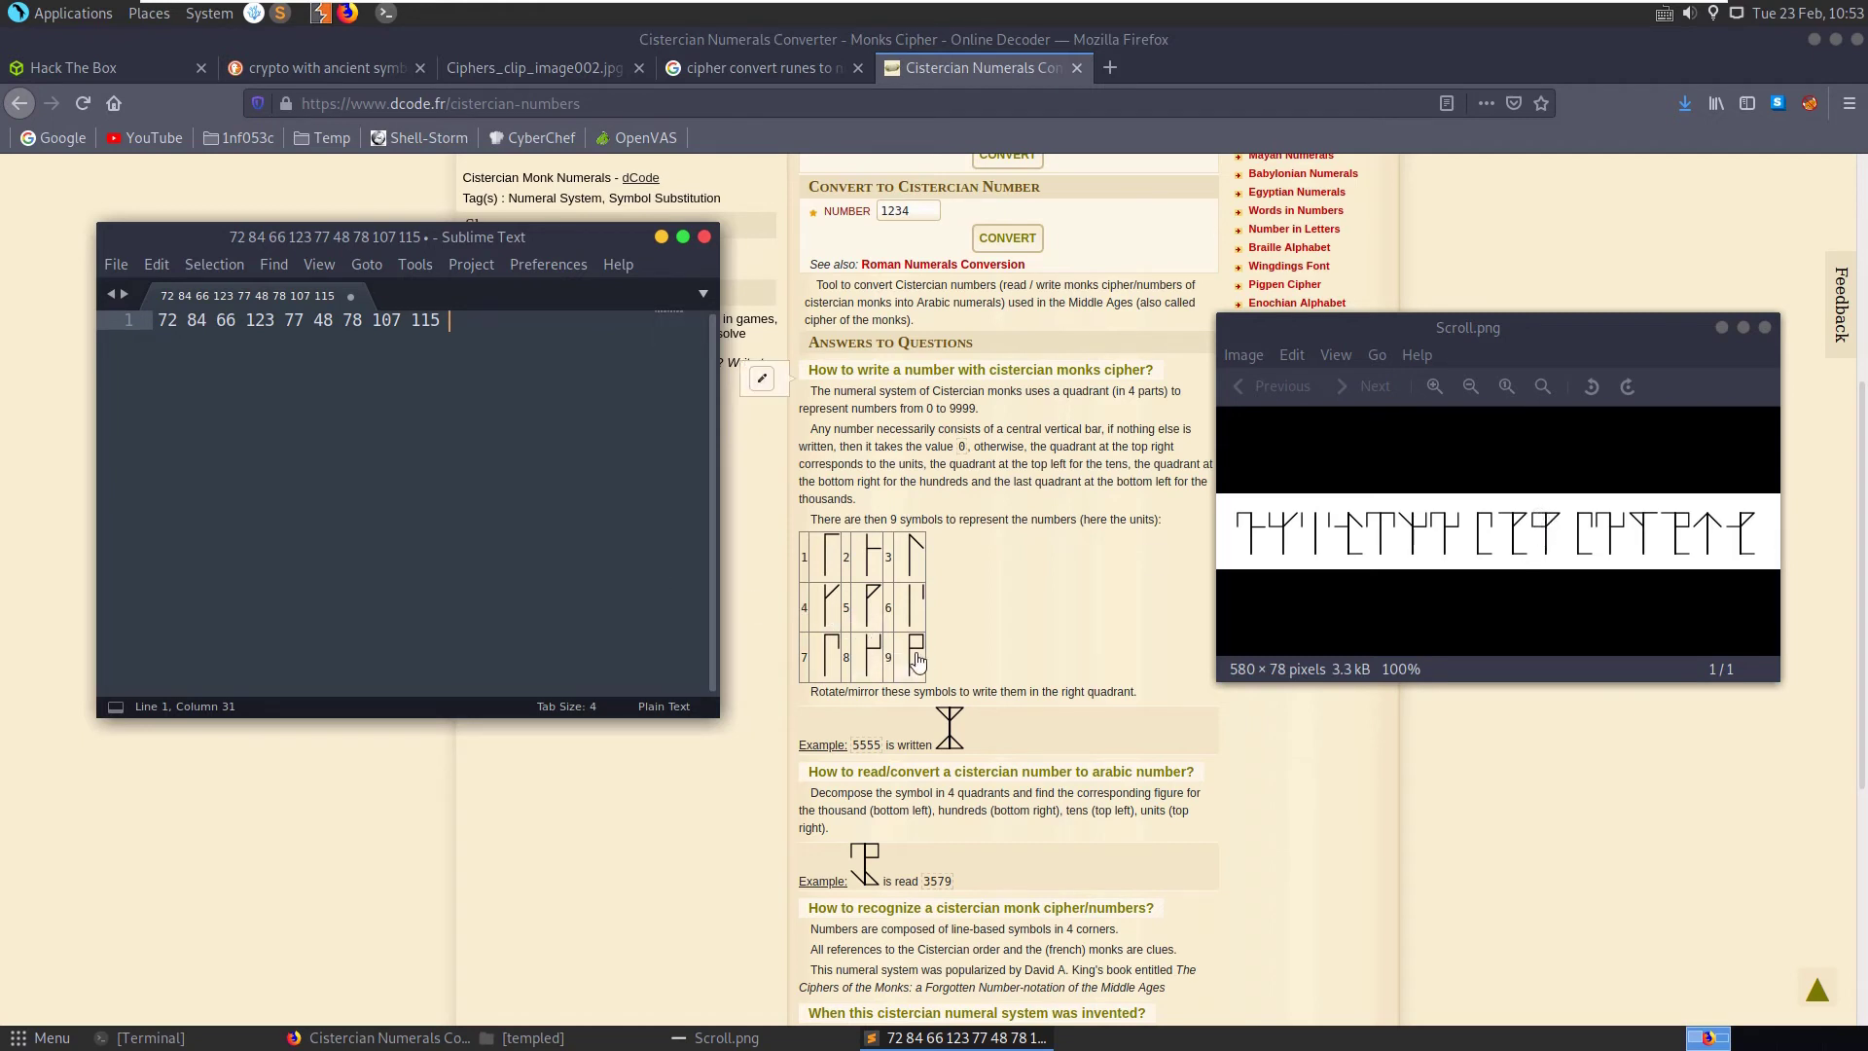
{"action": "type", "text": "9"}
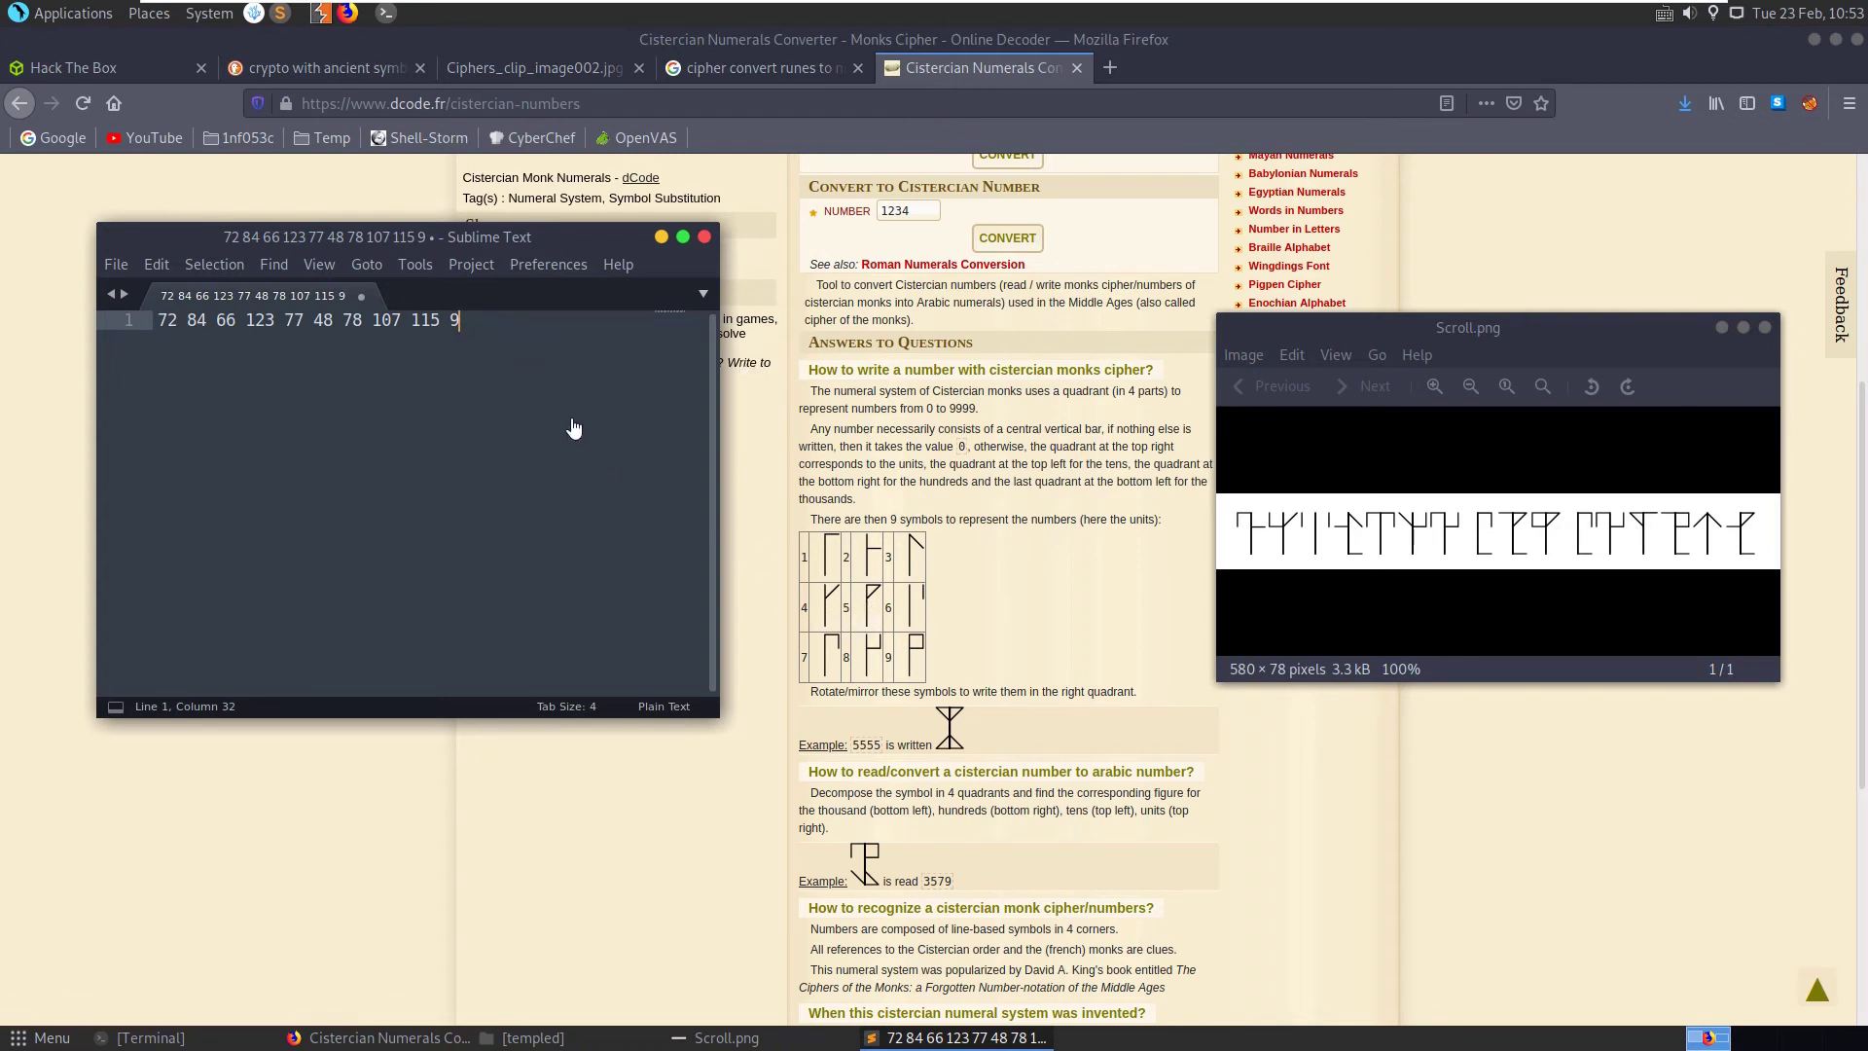
Complete the list with 95, 107, 78, 51, 33 and 135, fixing the last digit
{"action": "type", "text": "5"}
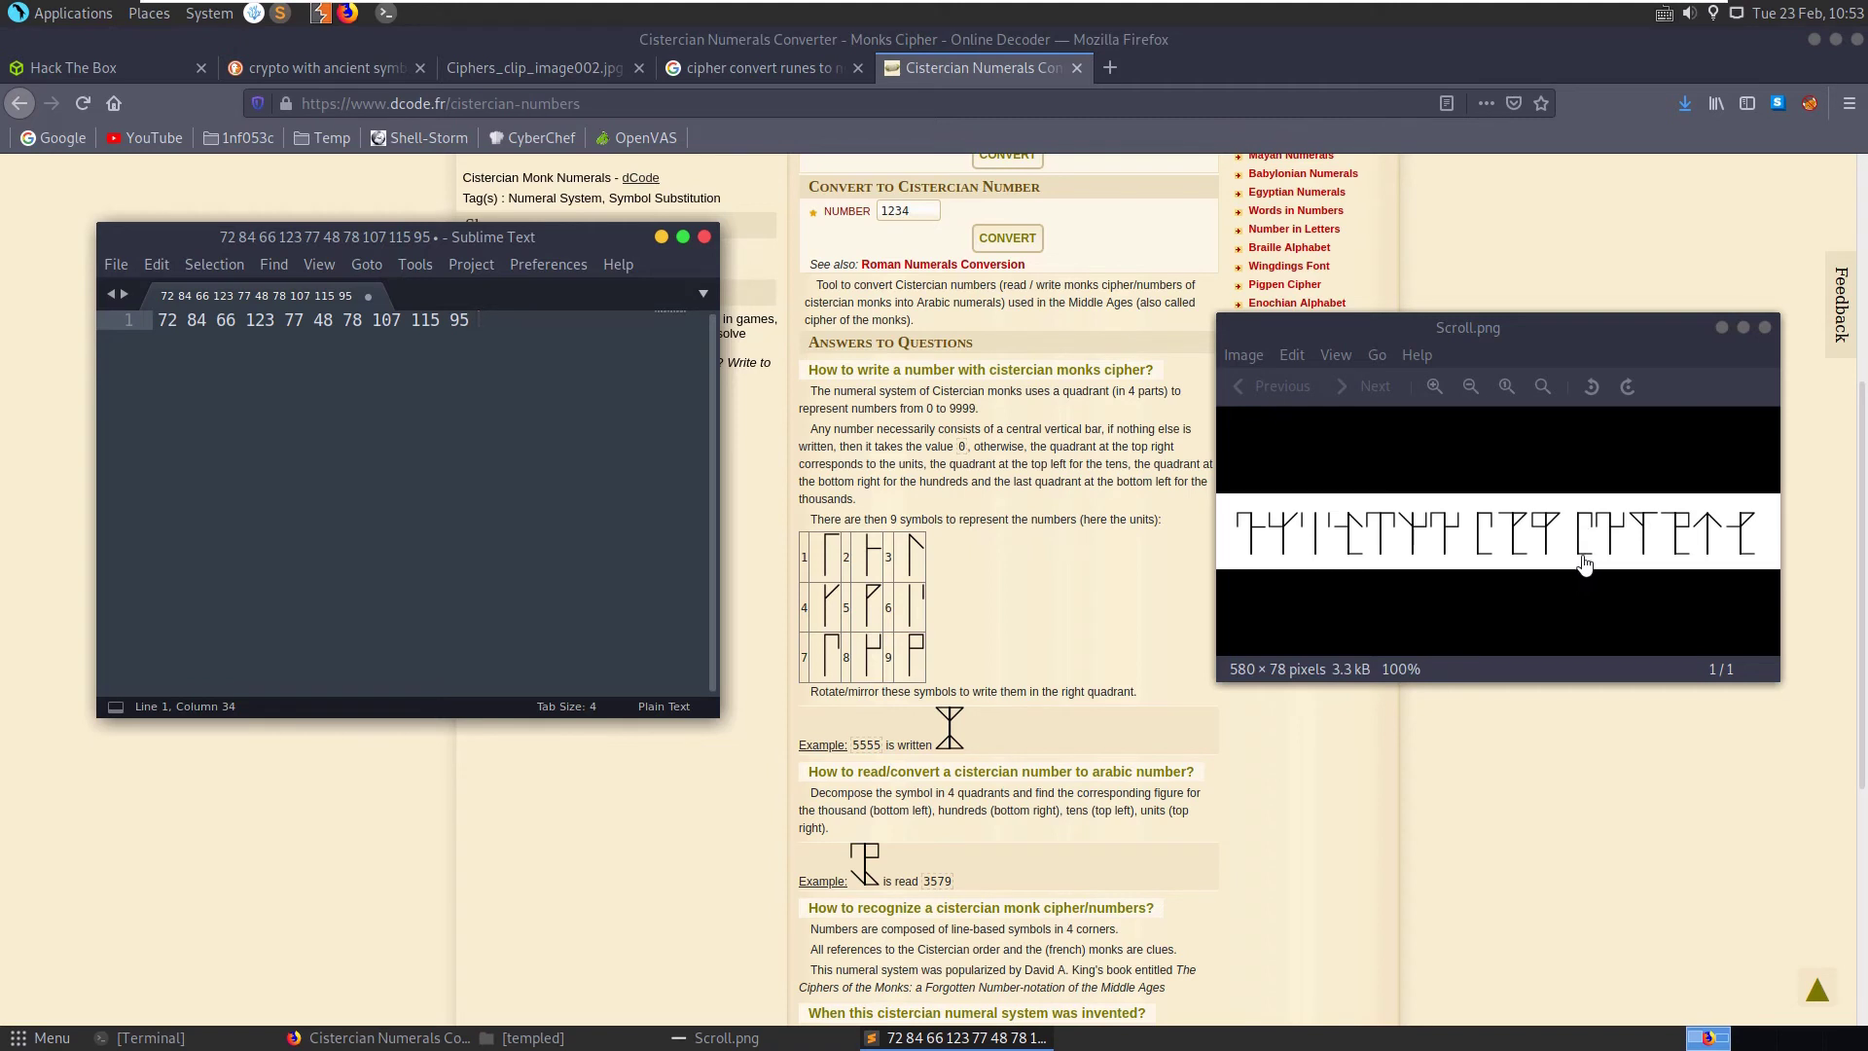
{"action": "type", "text": "10"}
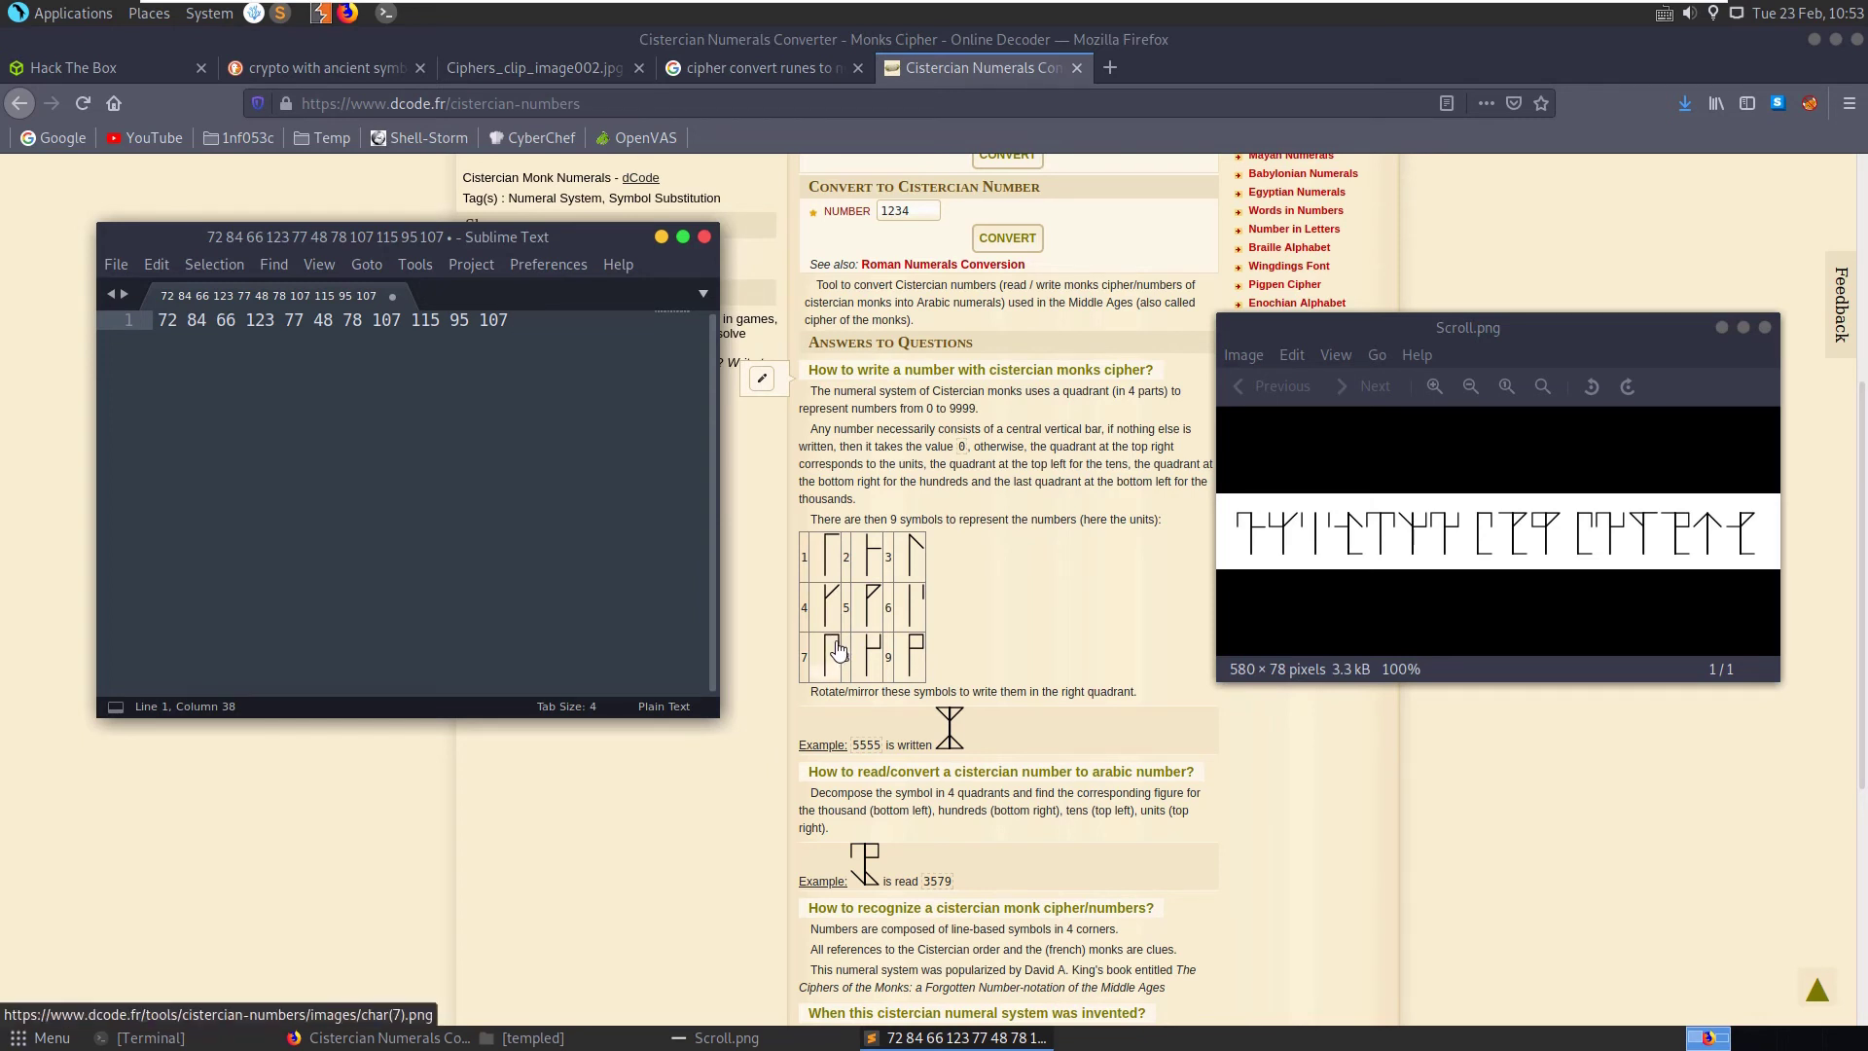
{"action": "type", "text": "7"}
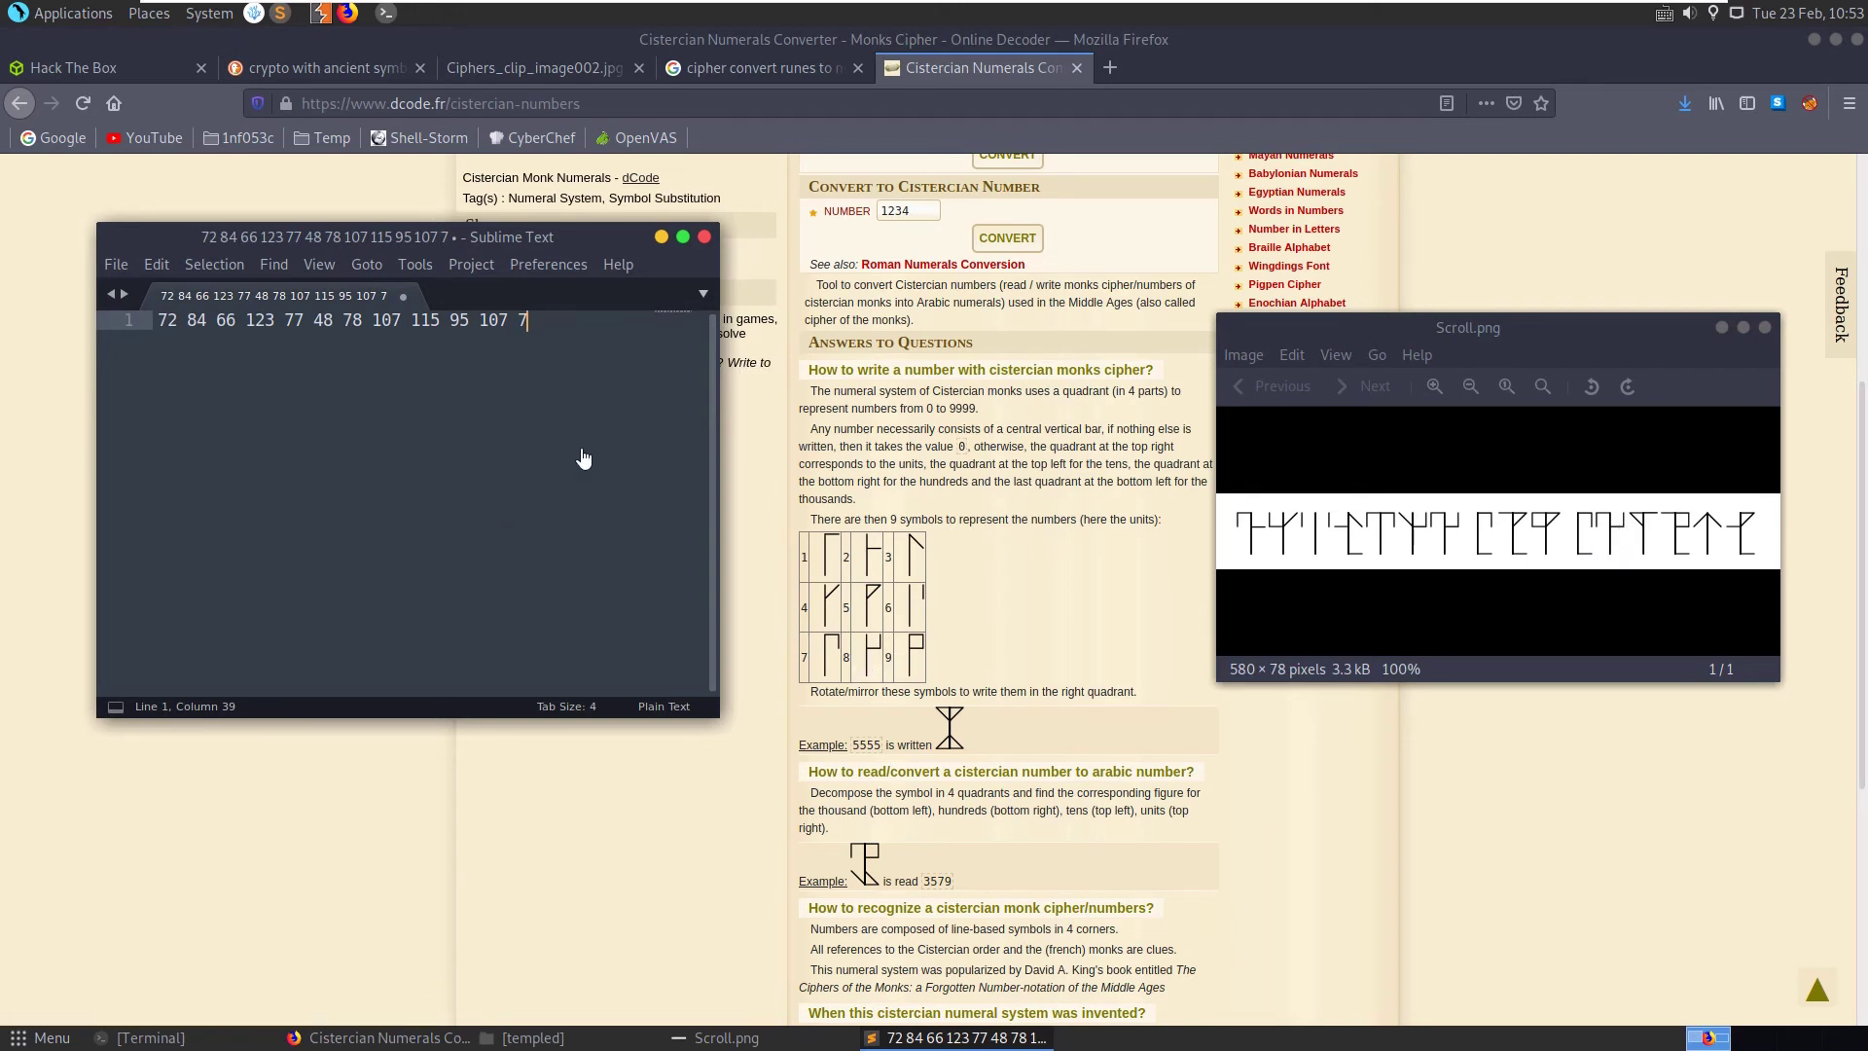
{"action": "type", "text": "8"}
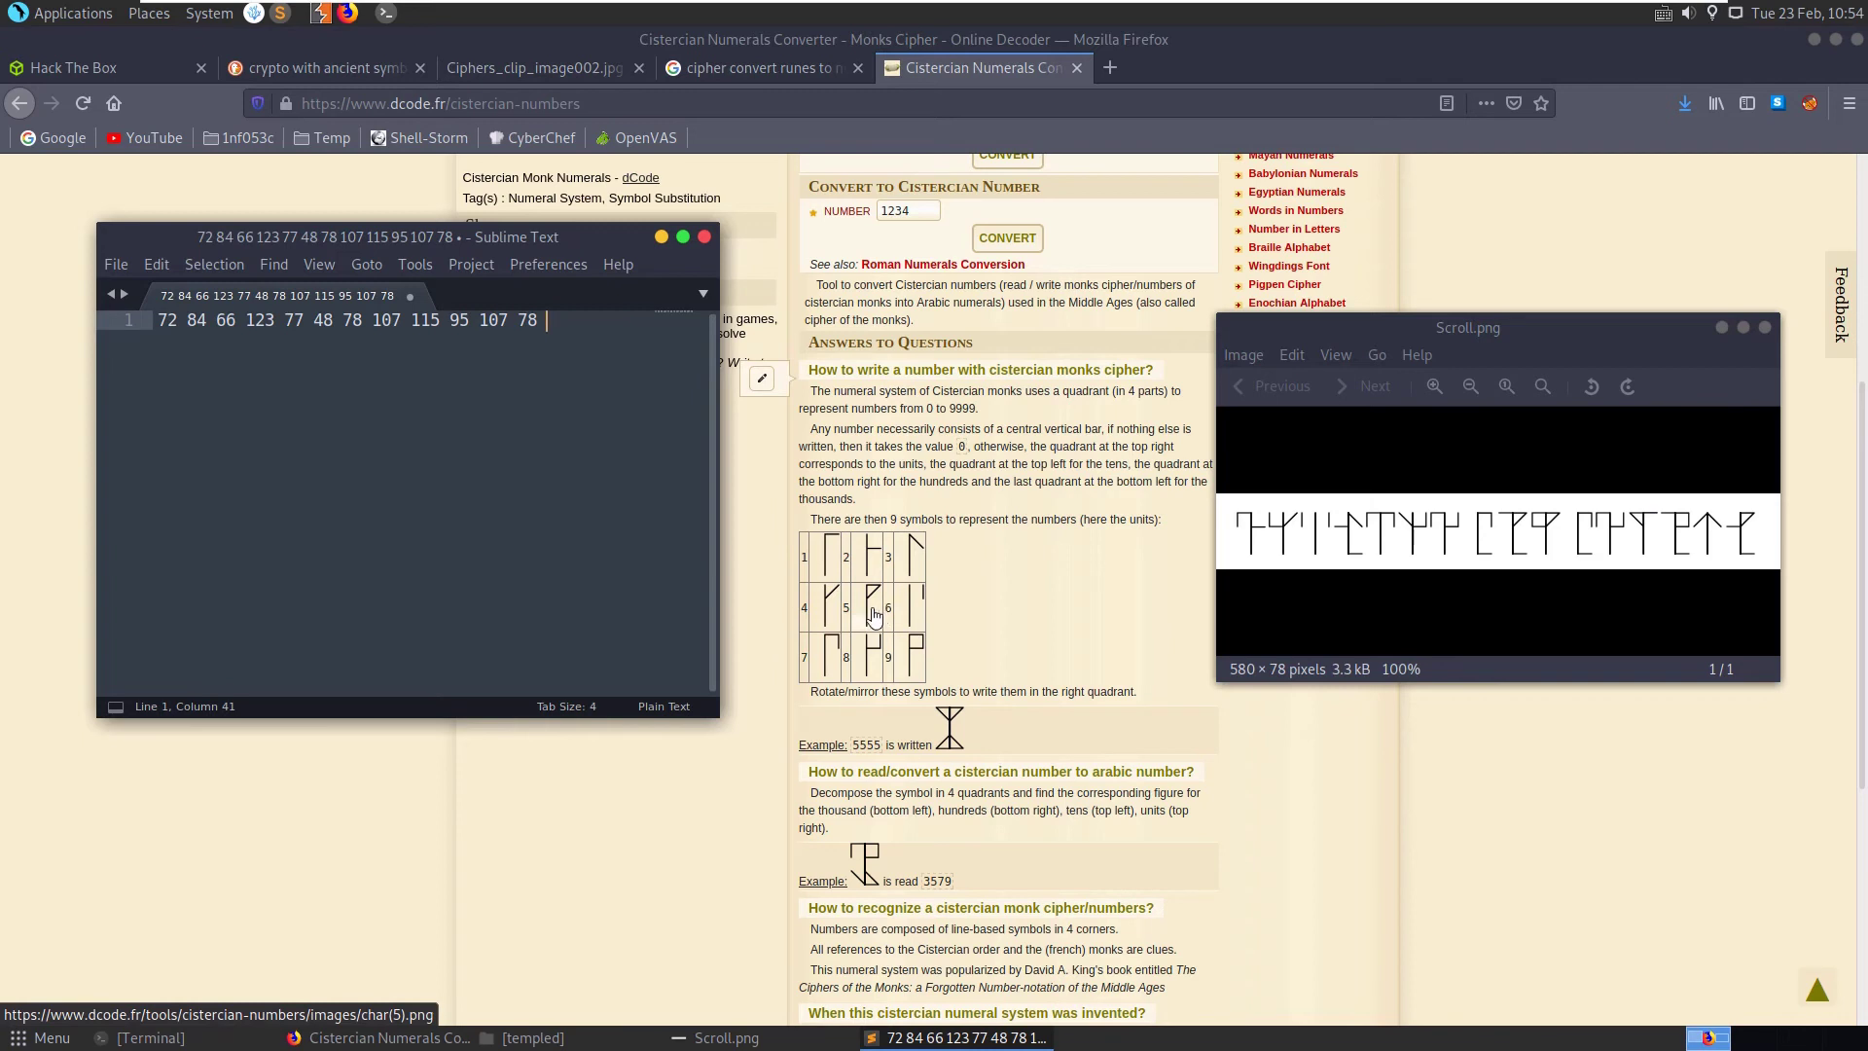
{"action": "type", "text": "5"}
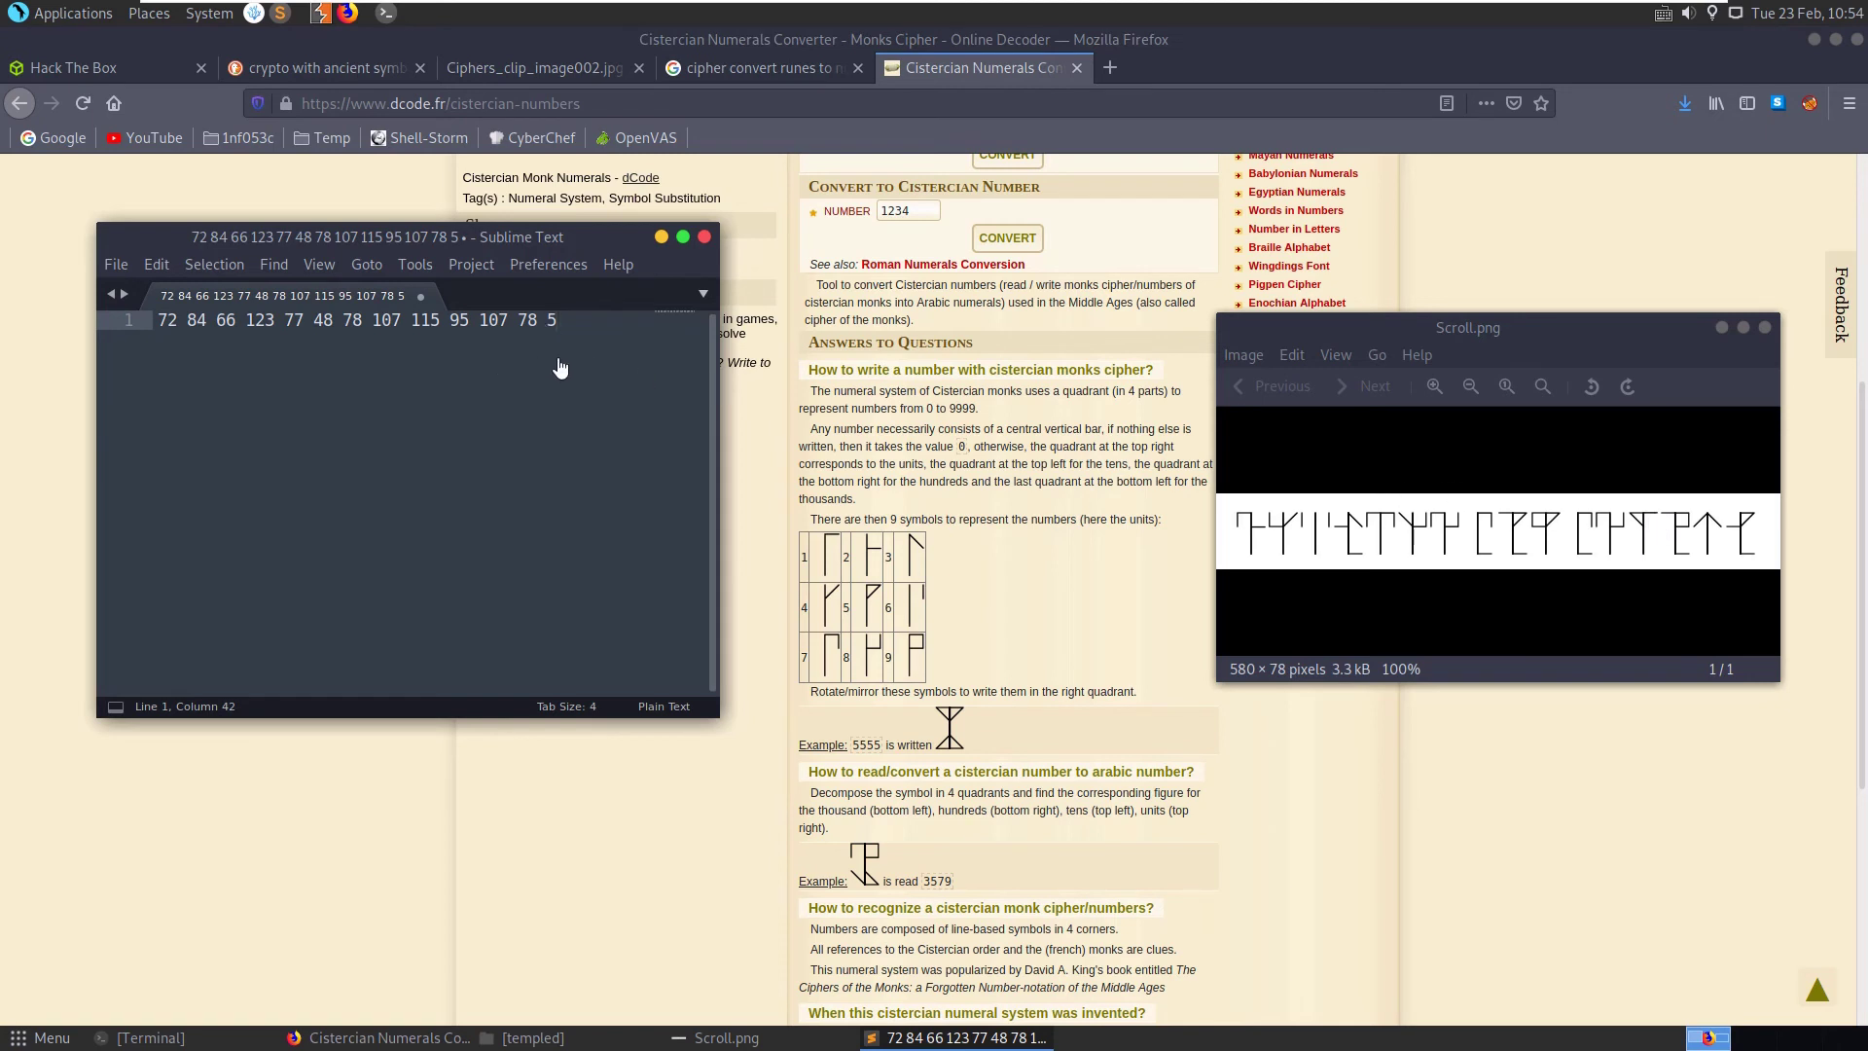
{"action": "type", "text": "1"}
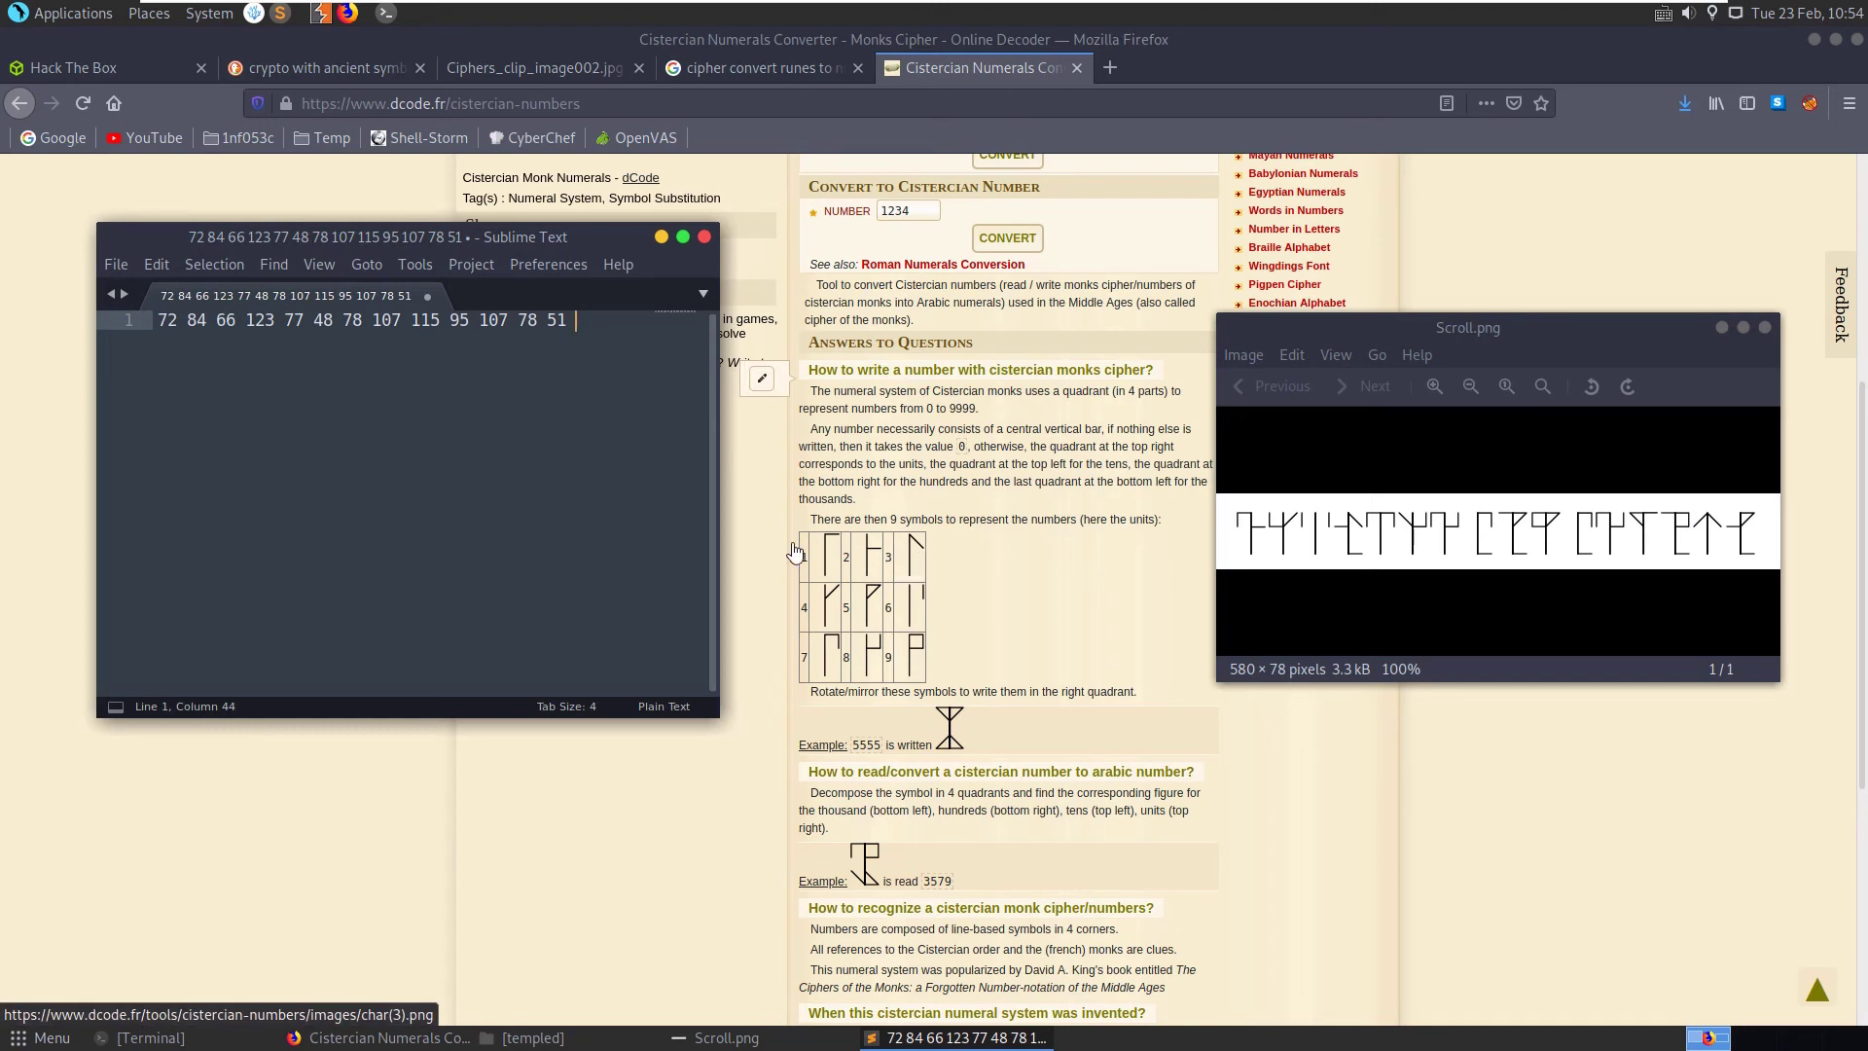
{"action": "type", "text": "33"}
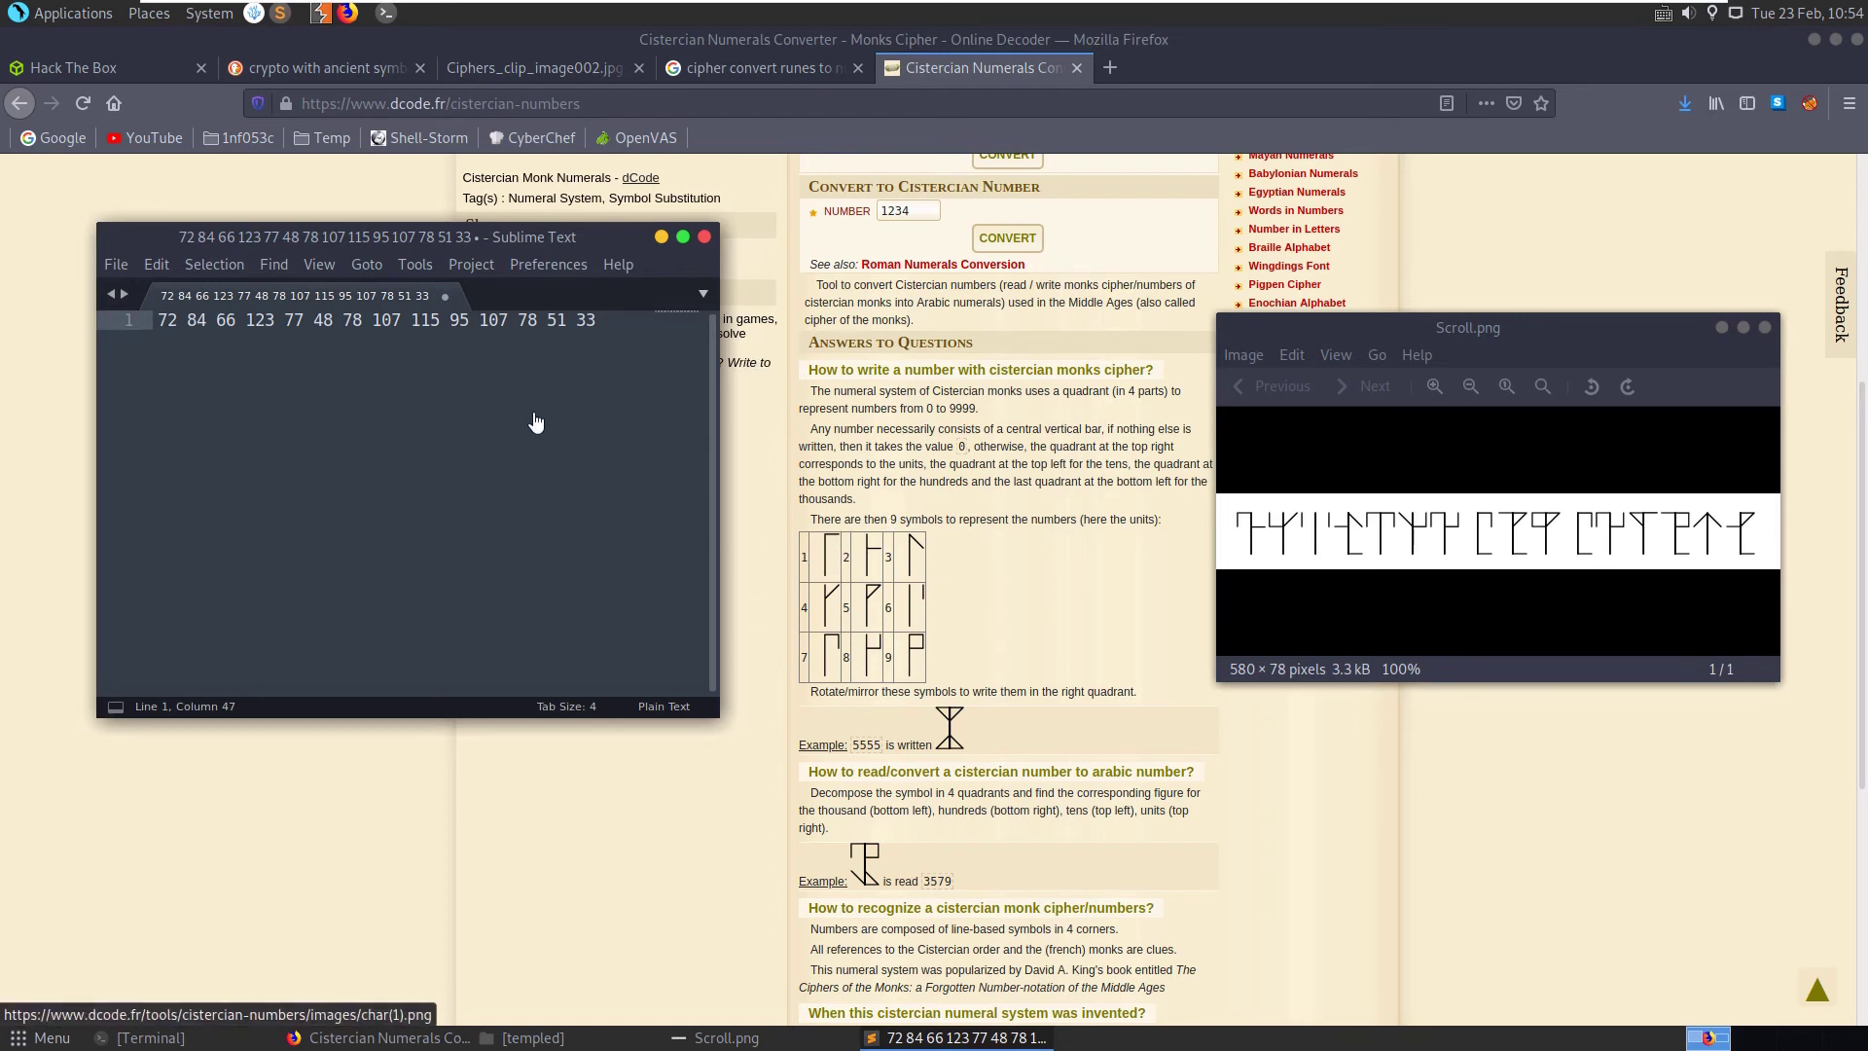
{"action": "type", "text": "1"}
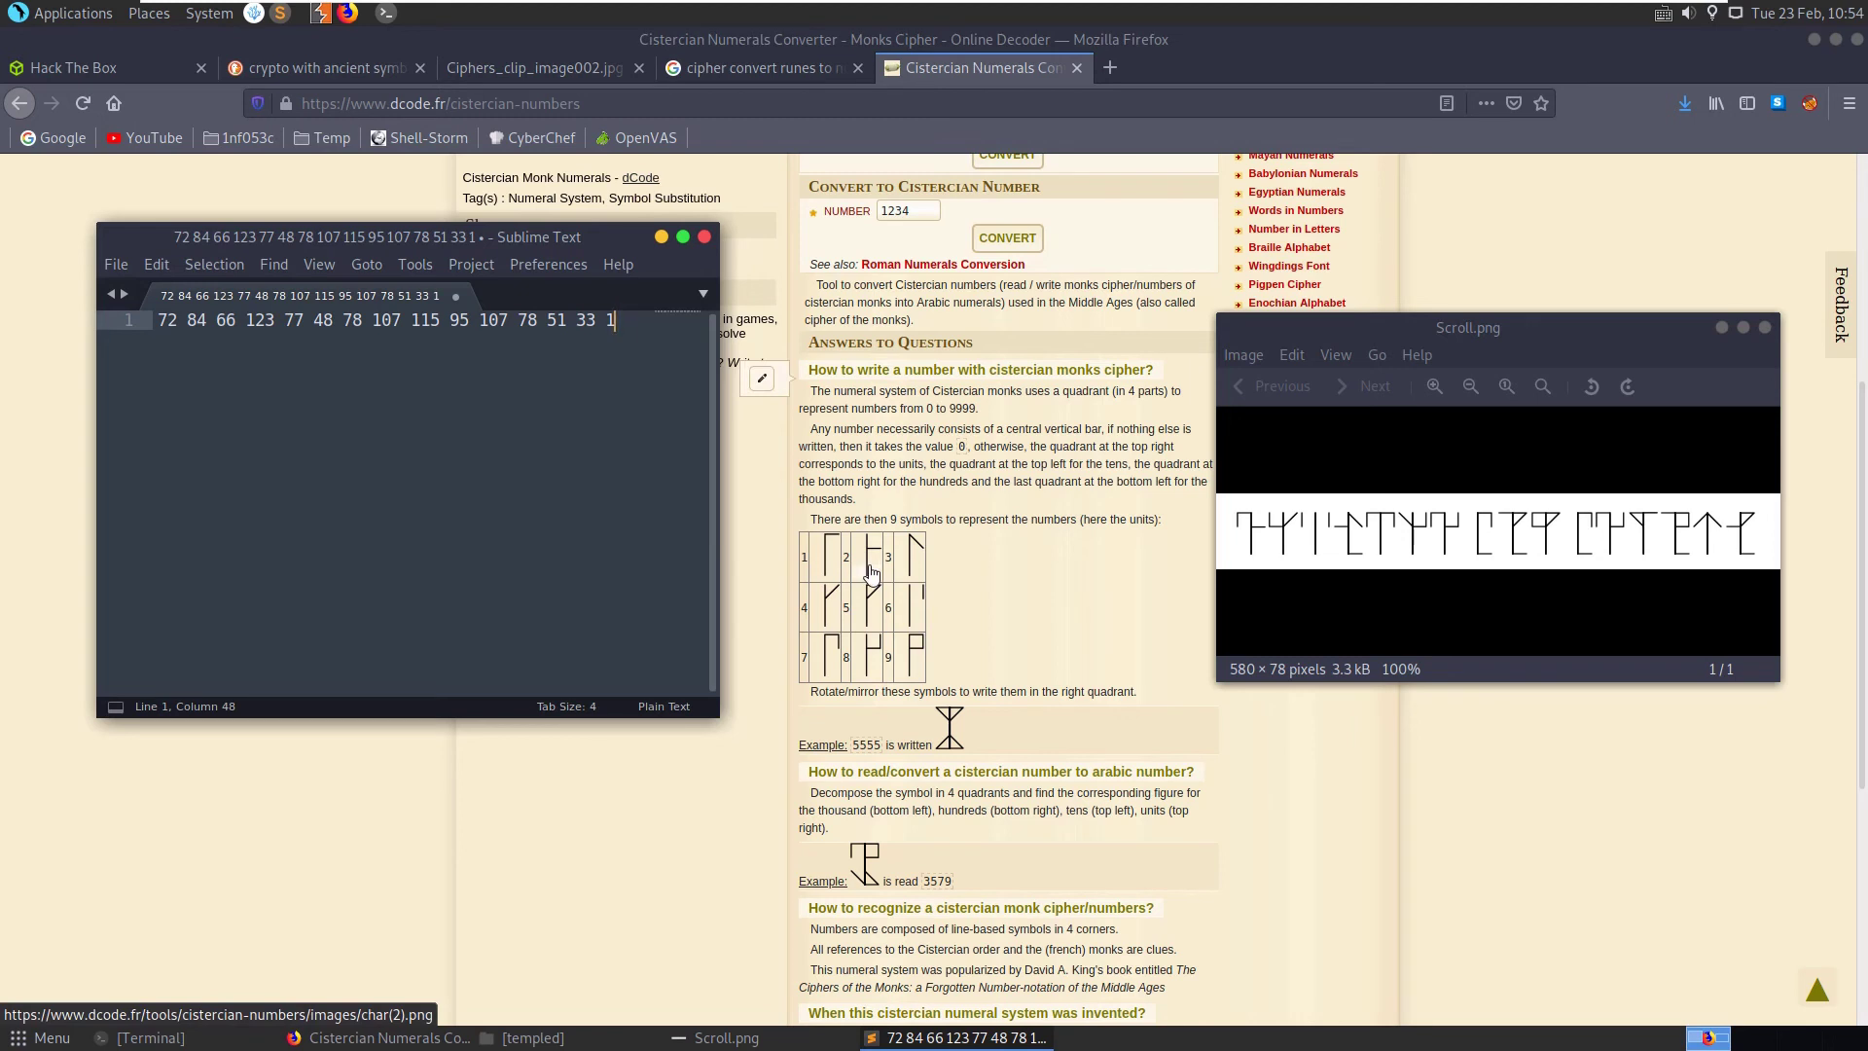
{"action": "type", "text": "3"}
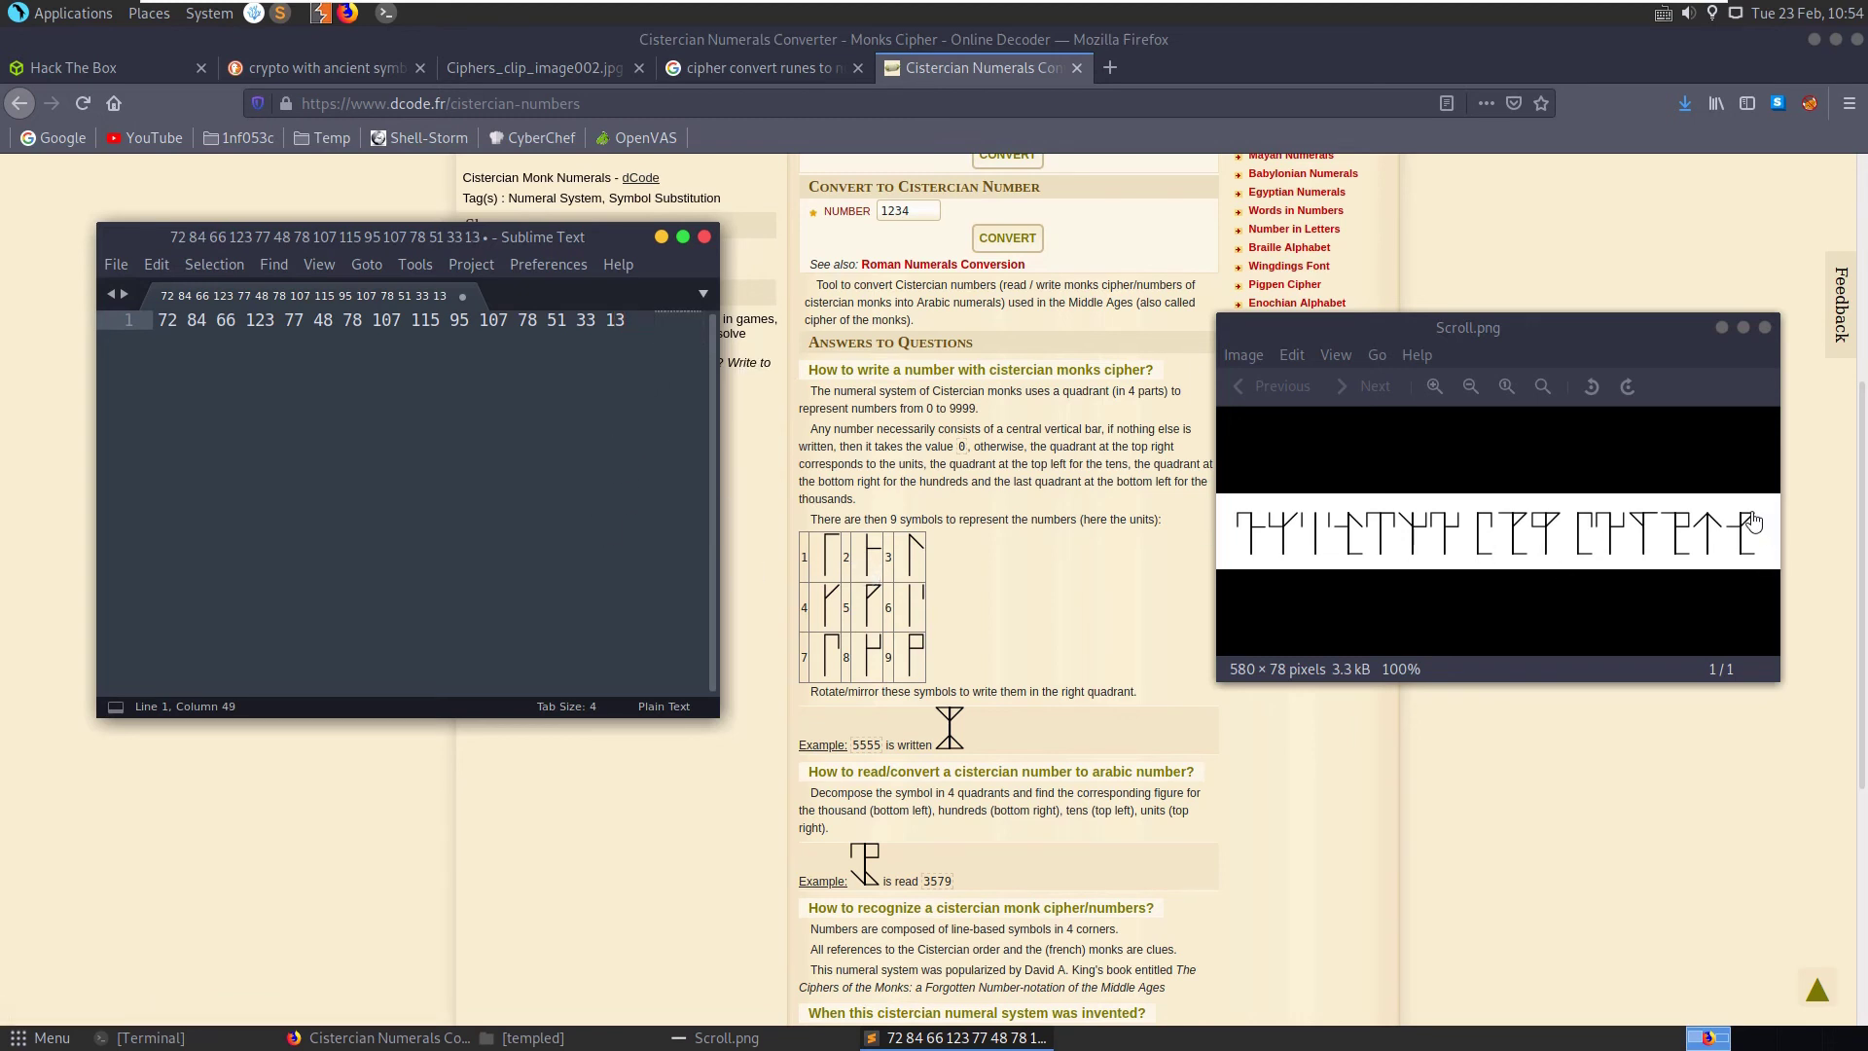
{"action": "type", "text": "4"}
{"action": "key", "text": "BackSpace"}
{"action": "type", "text": "5"}
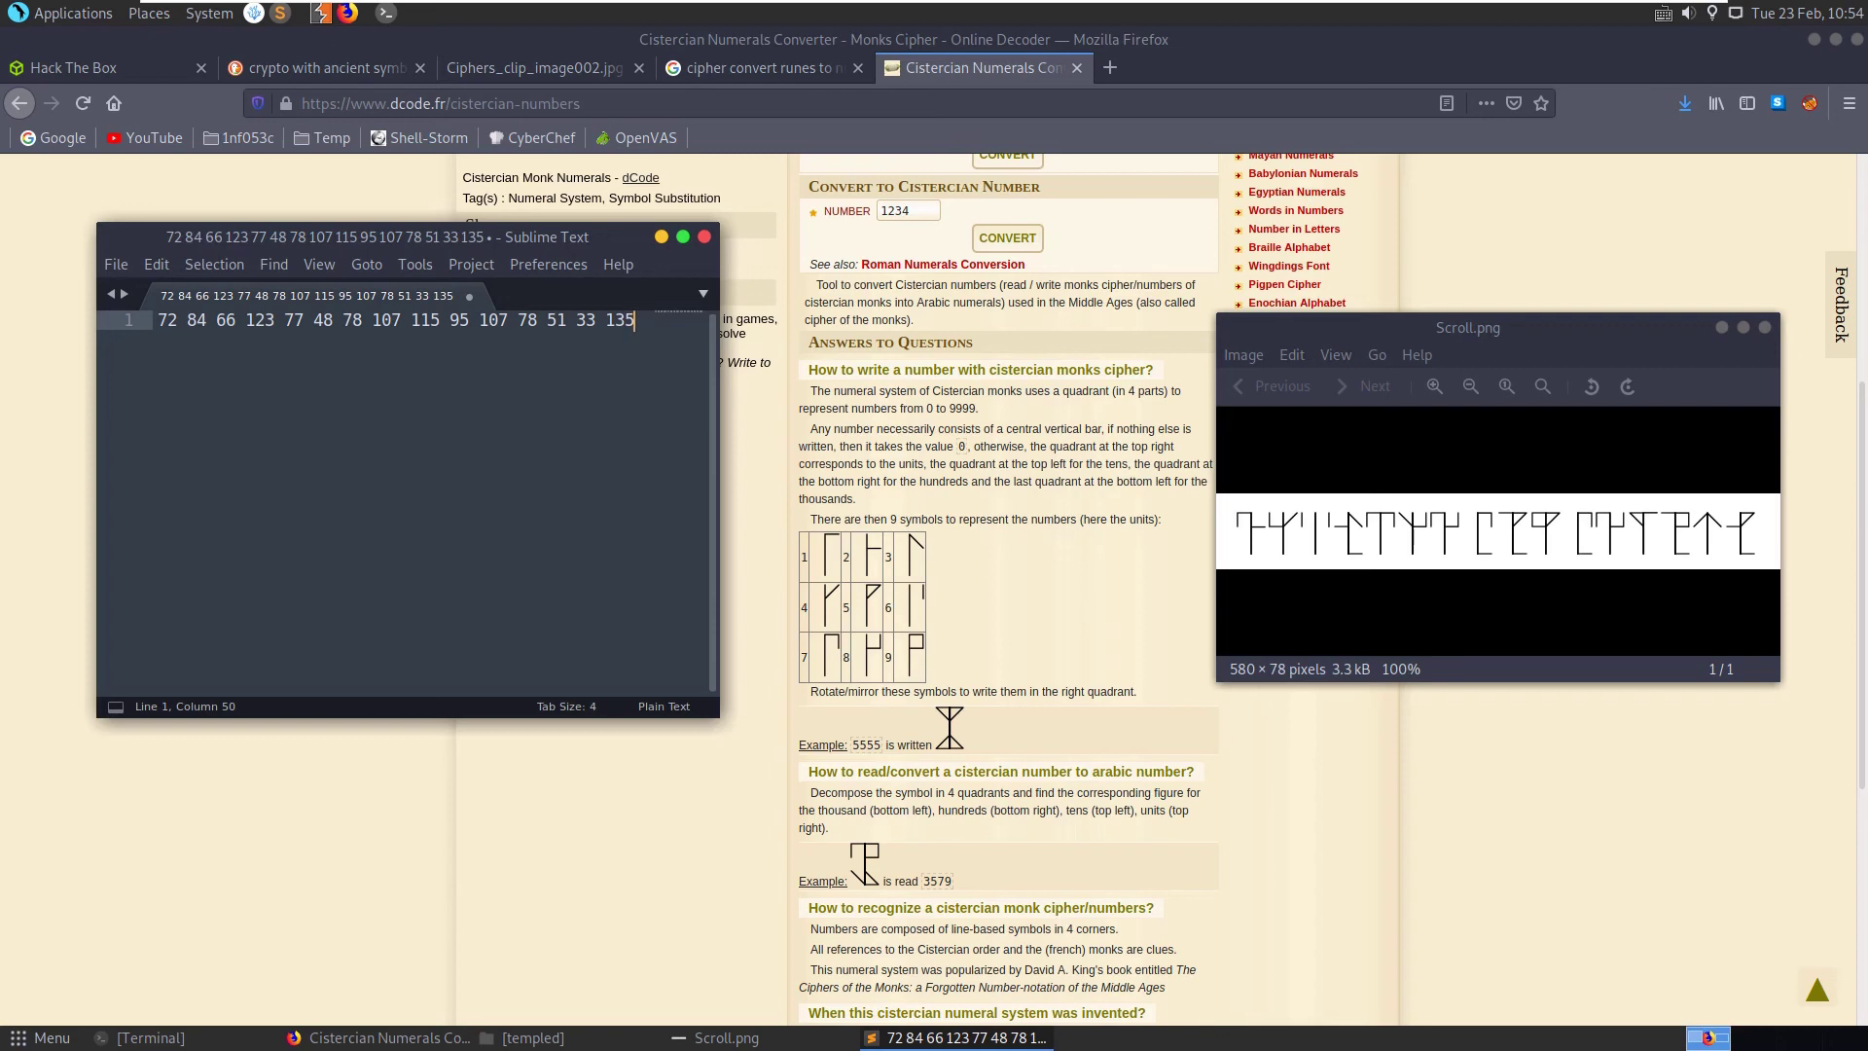
Copy the code list and convert it from Decimal on asciitohex.com
{"action": "key", "text": "ctrl+a"}
{"action": "key", "text": "ctrl+c"}
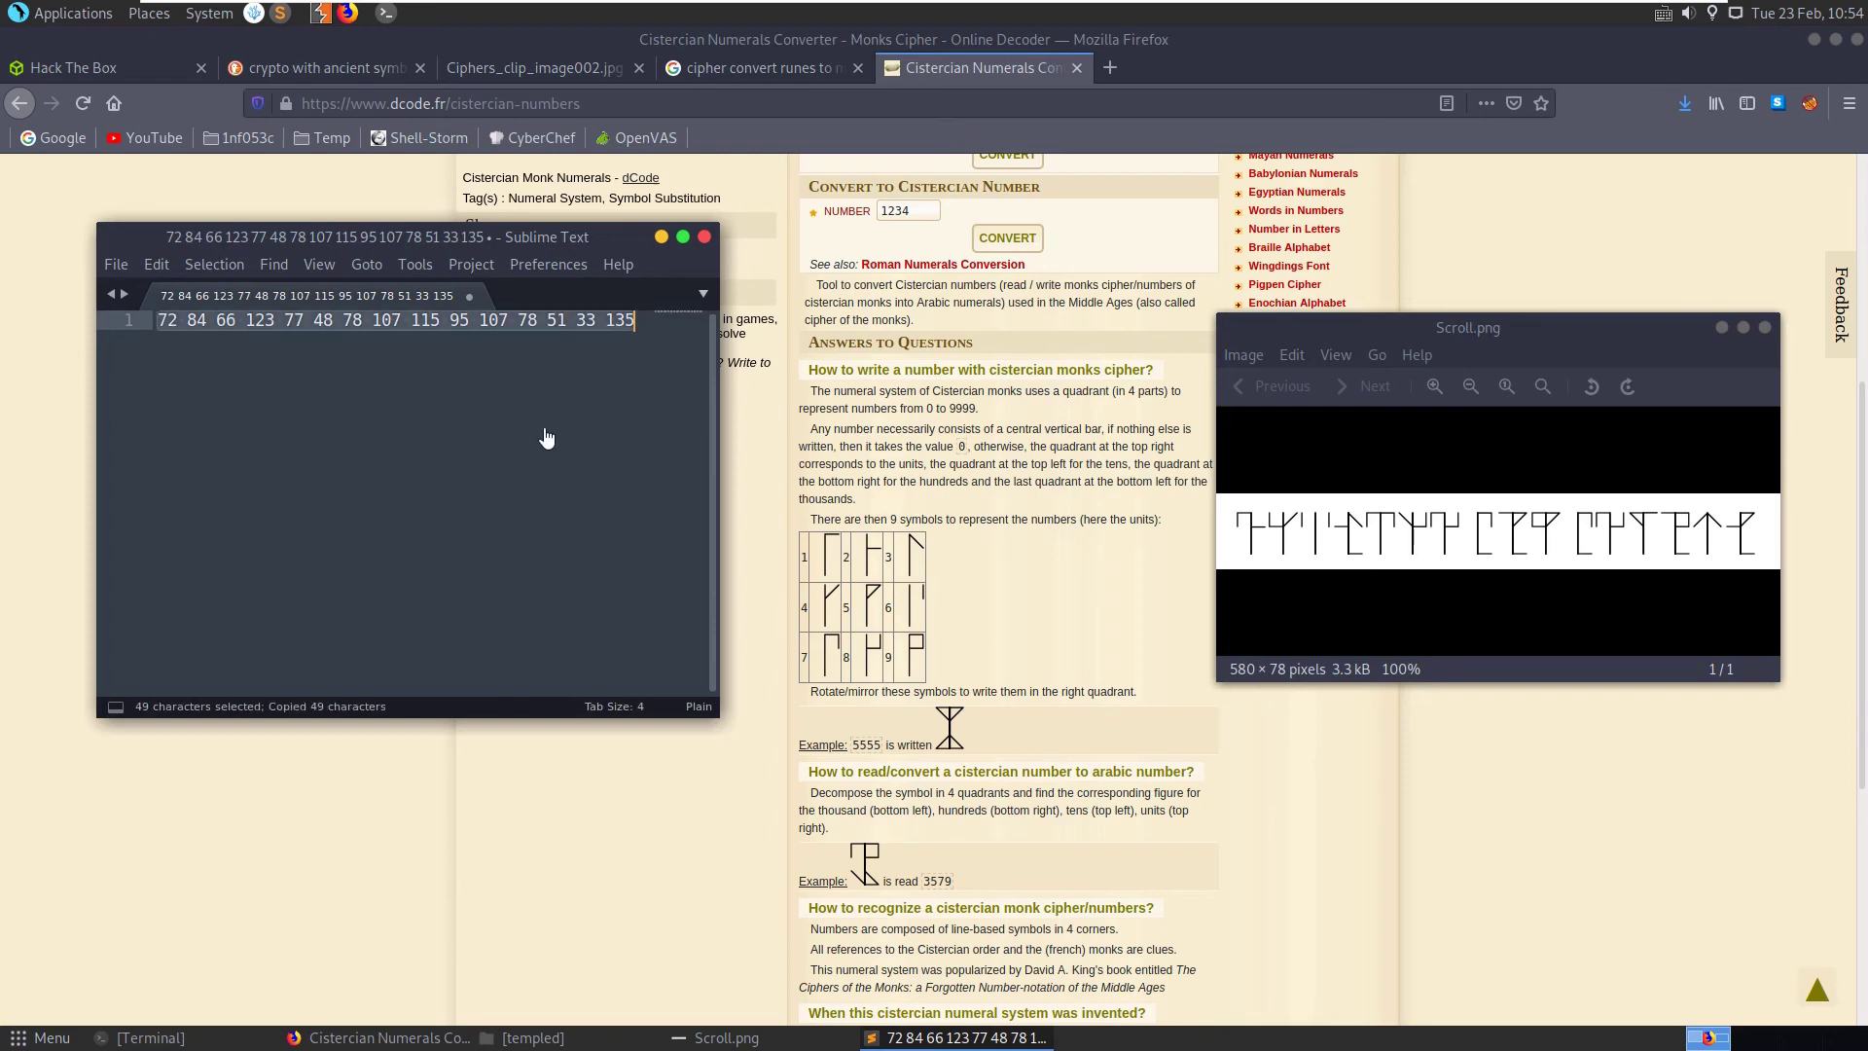
{"action": "left_click", "coordinate": [1111, 68]}
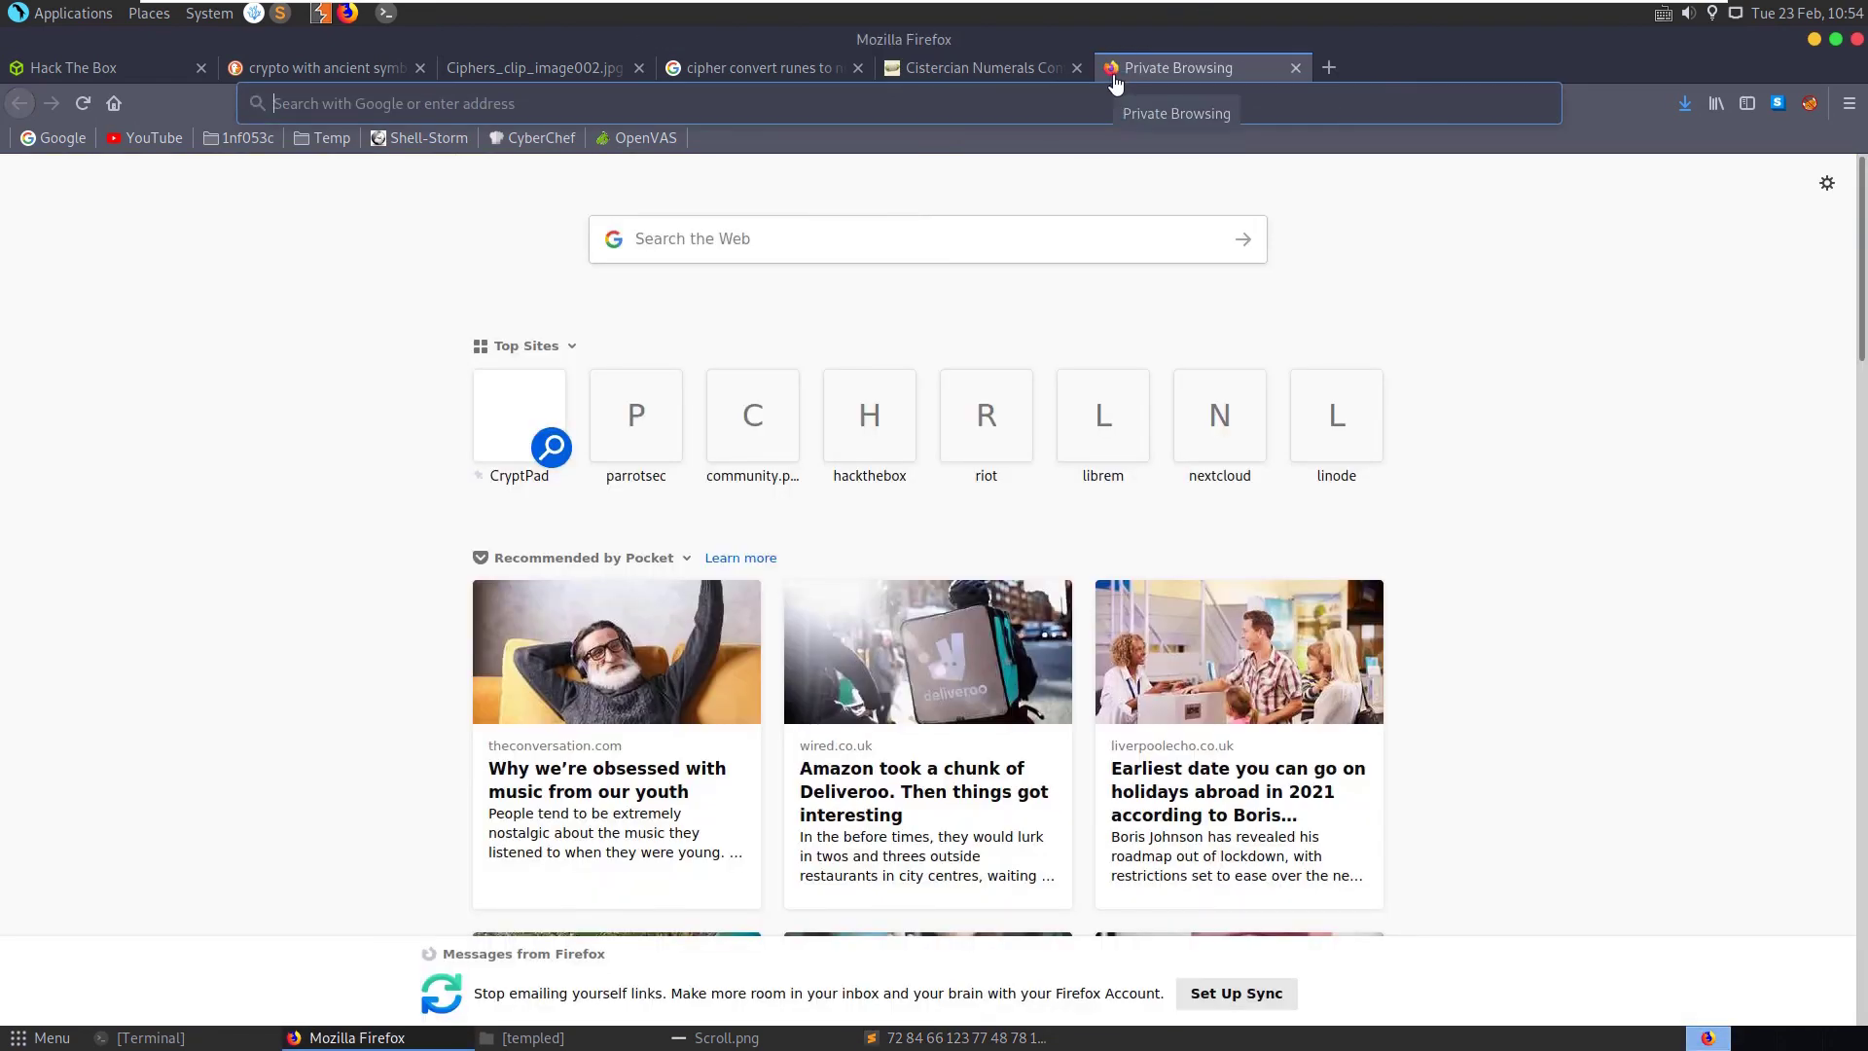
{"action": "type", "text": "asciitohex.com"}
{"action": "key", "text": "Return"}
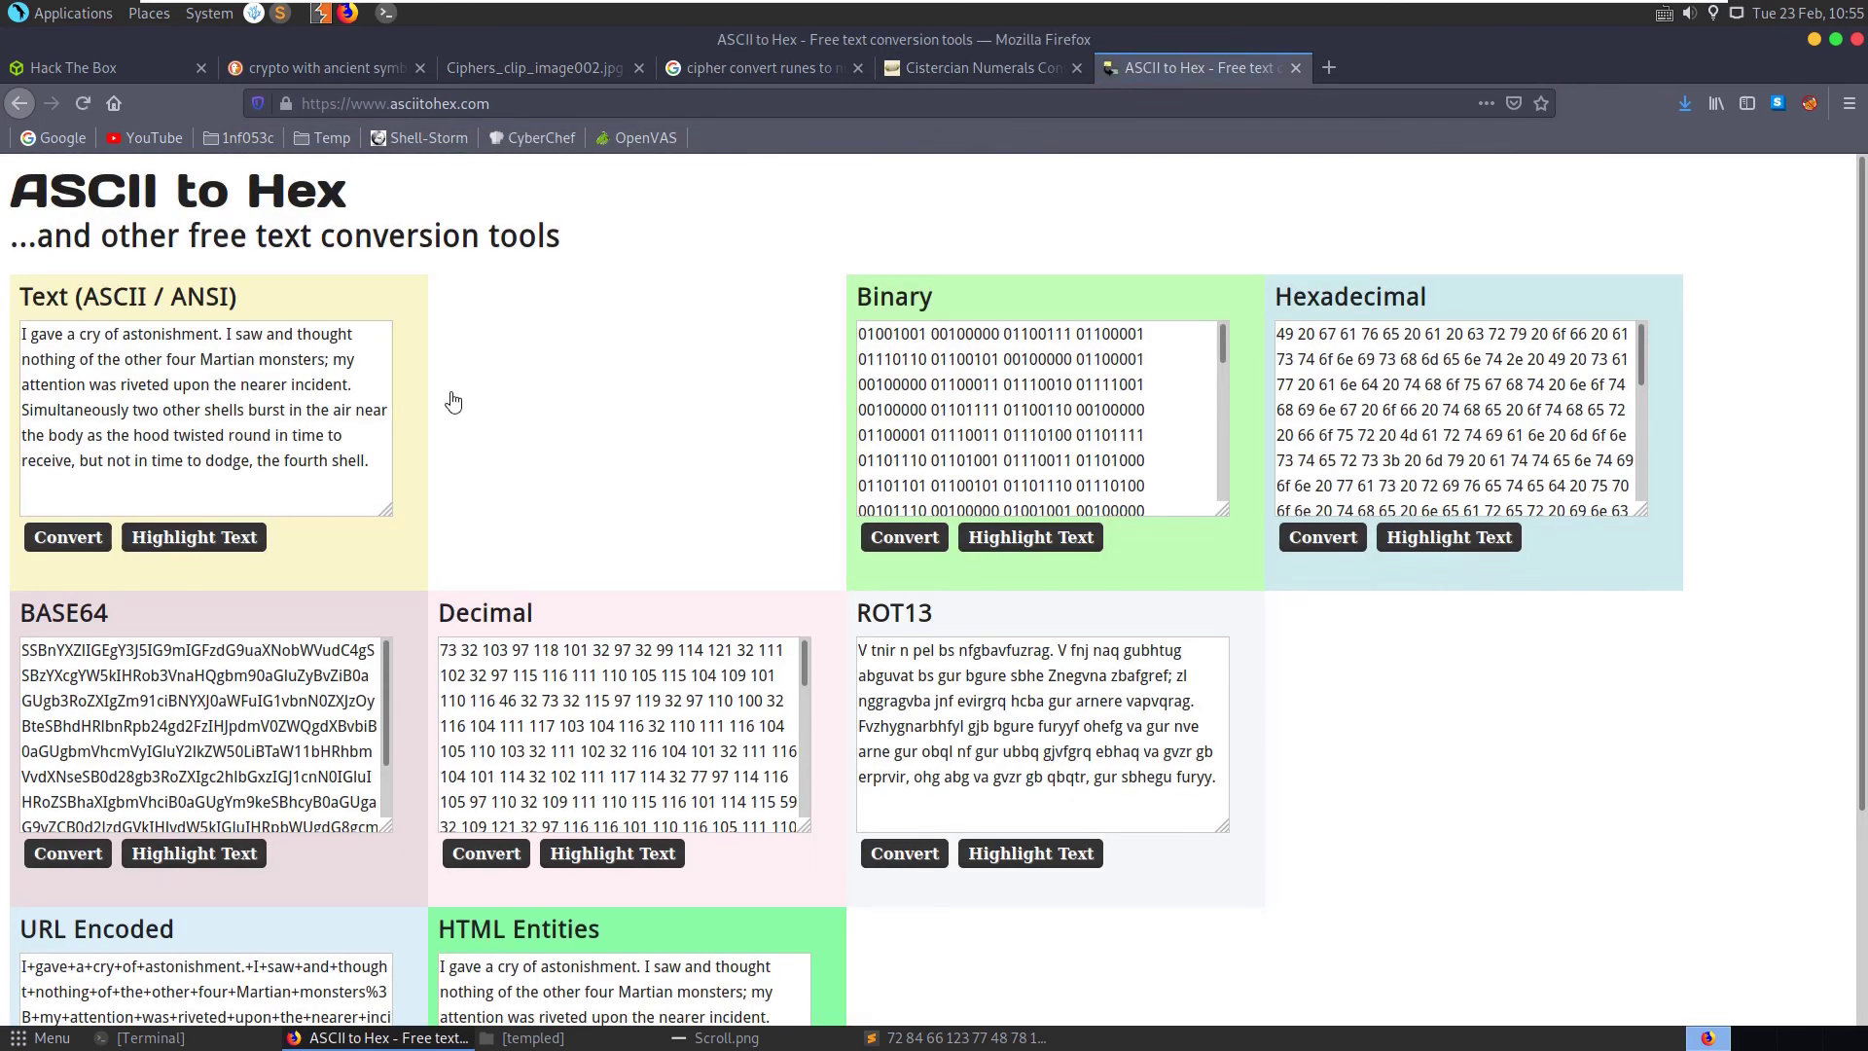
{"action": "left_click", "coordinate": [537, 689]}
{"action": "key", "text": "ctrl+a"}
{"action": "key", "text": "ctrl+v"}
{"action": "left_click", "coordinate": [485, 848]}
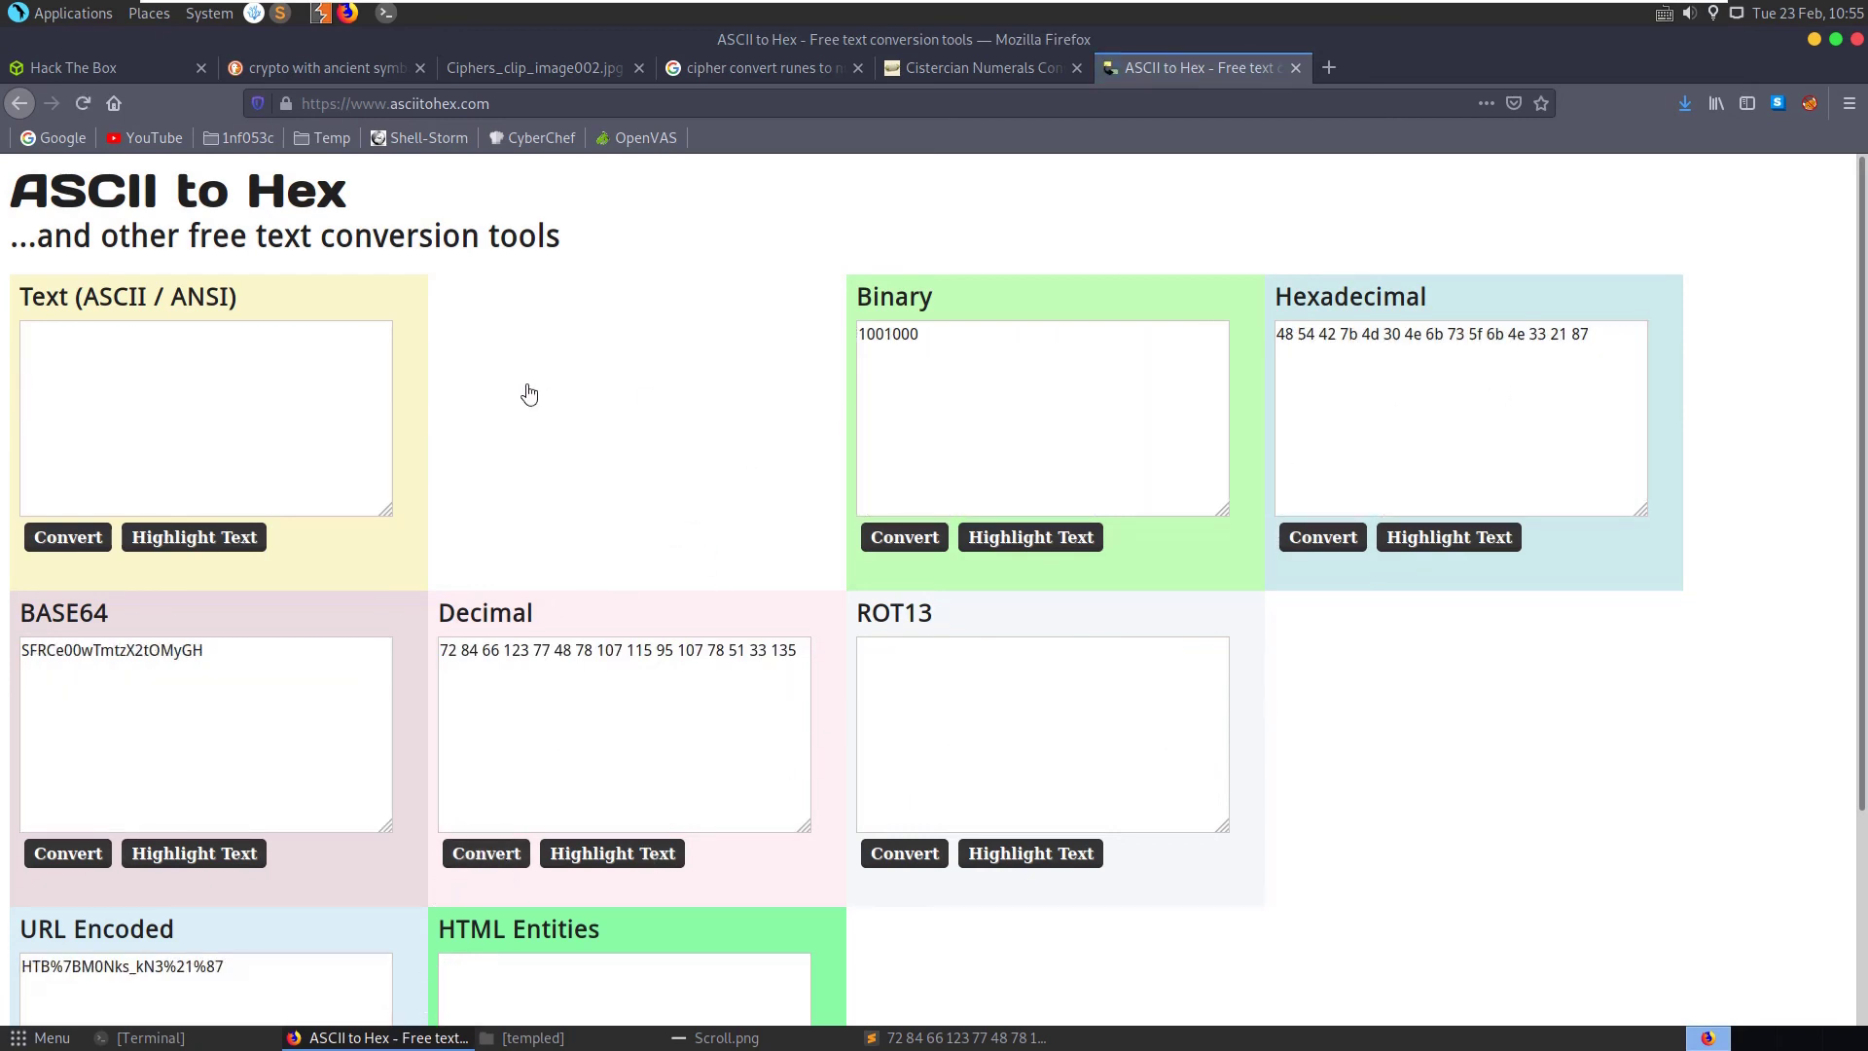
Compare the partial flag with the Cistercian numerals page, ending on dCode
{"action": "left_click", "coordinate": [951, 75]}
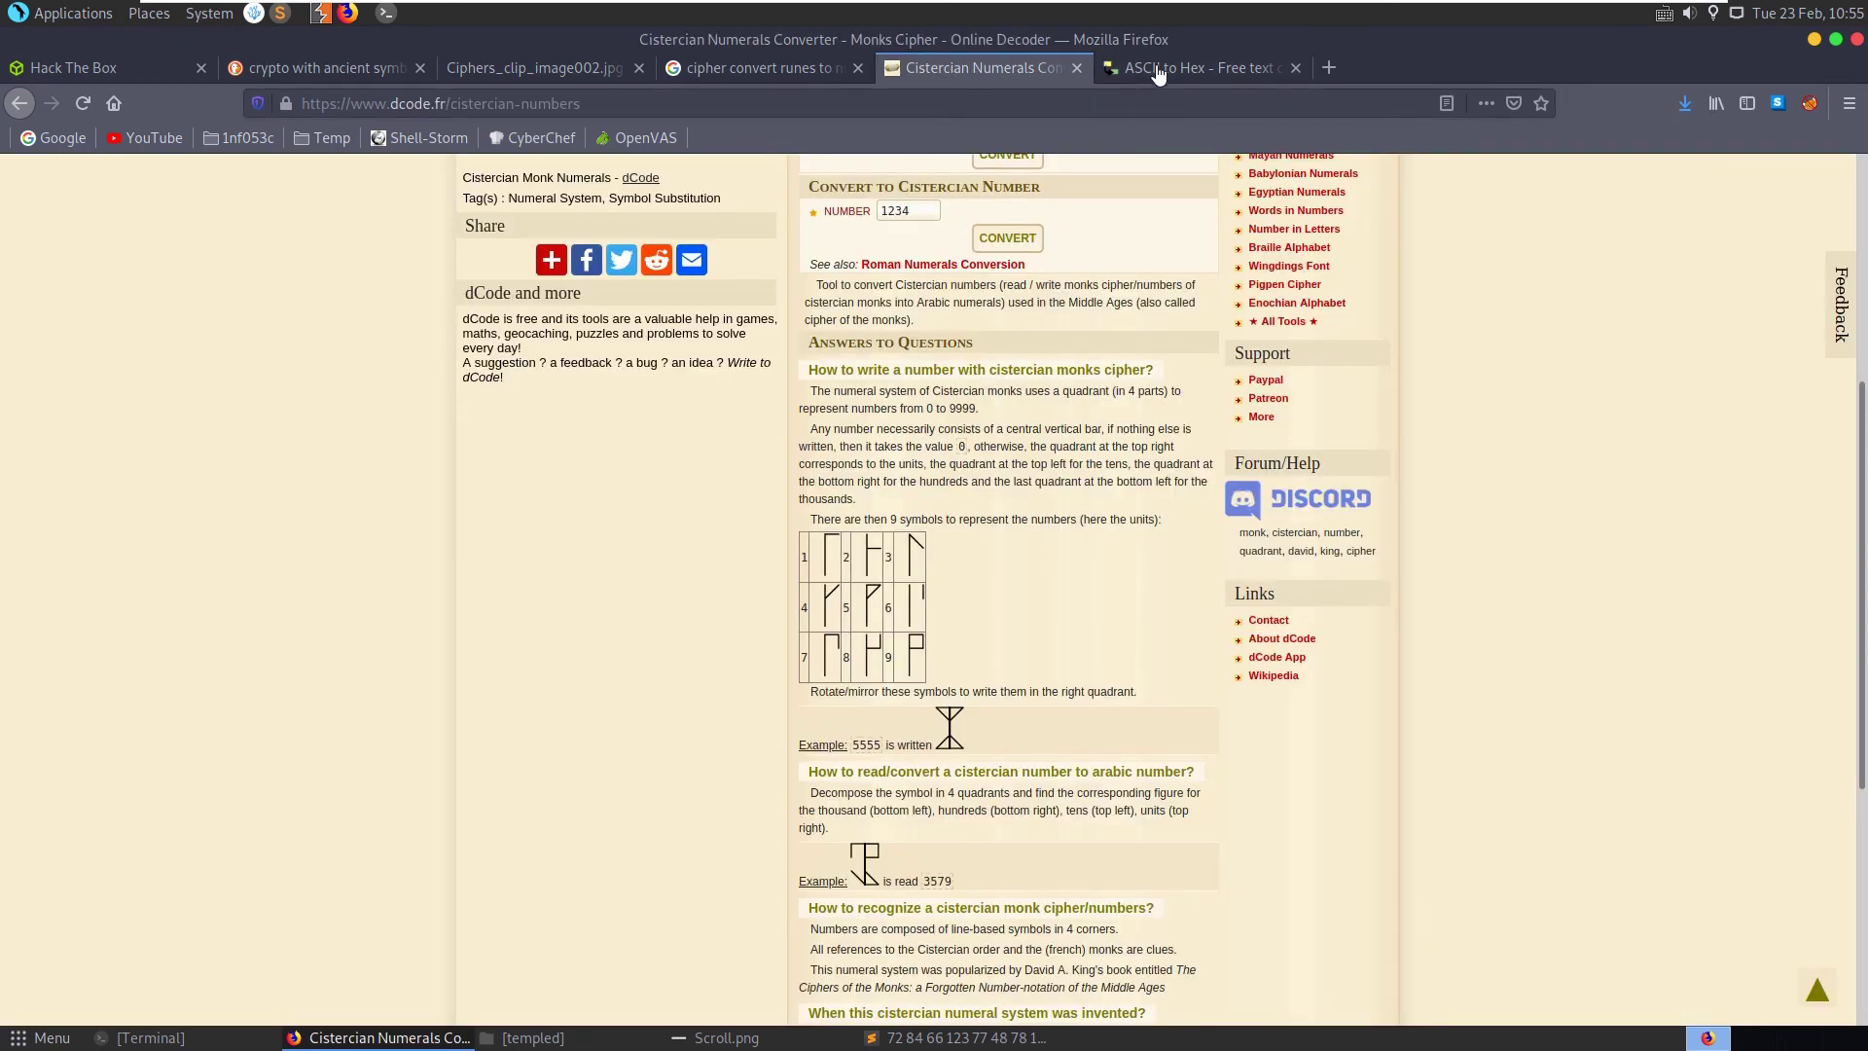
{"action": "left_click", "coordinate": [1234, 67]}
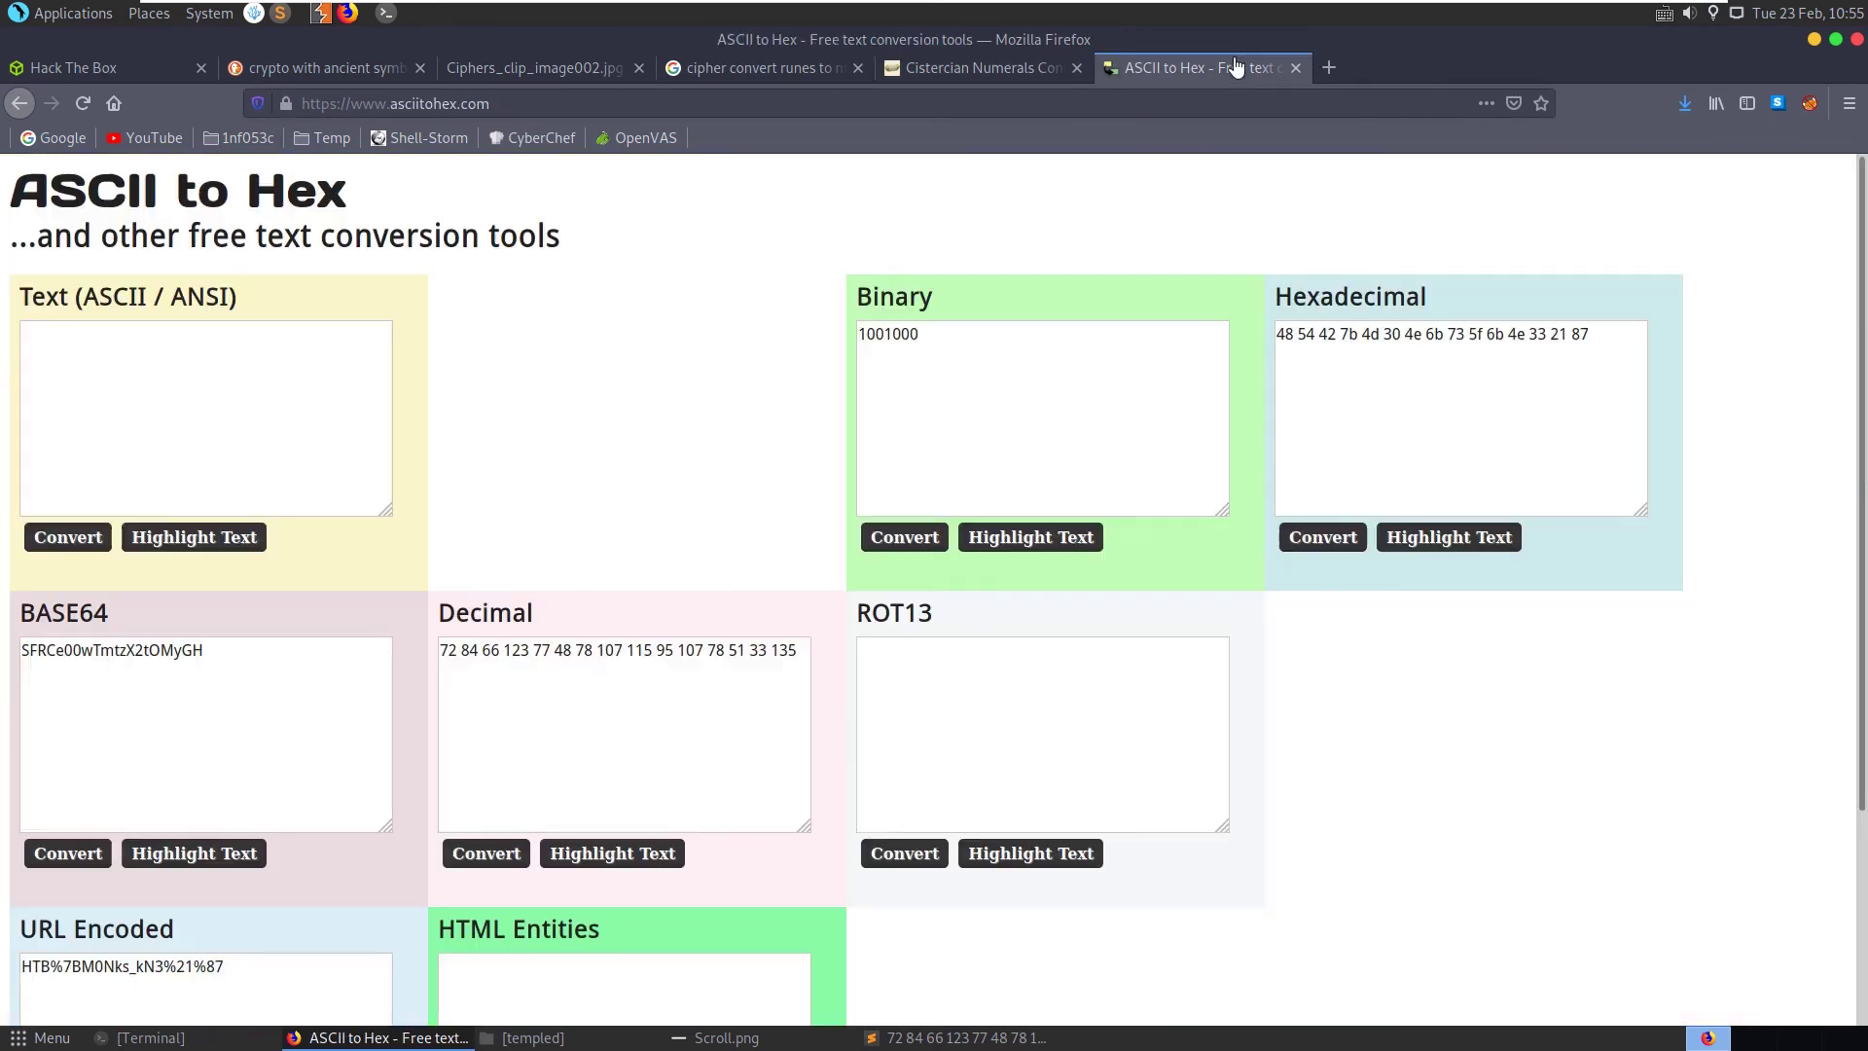
{"action": "left_click", "coordinate": [996, 67]}
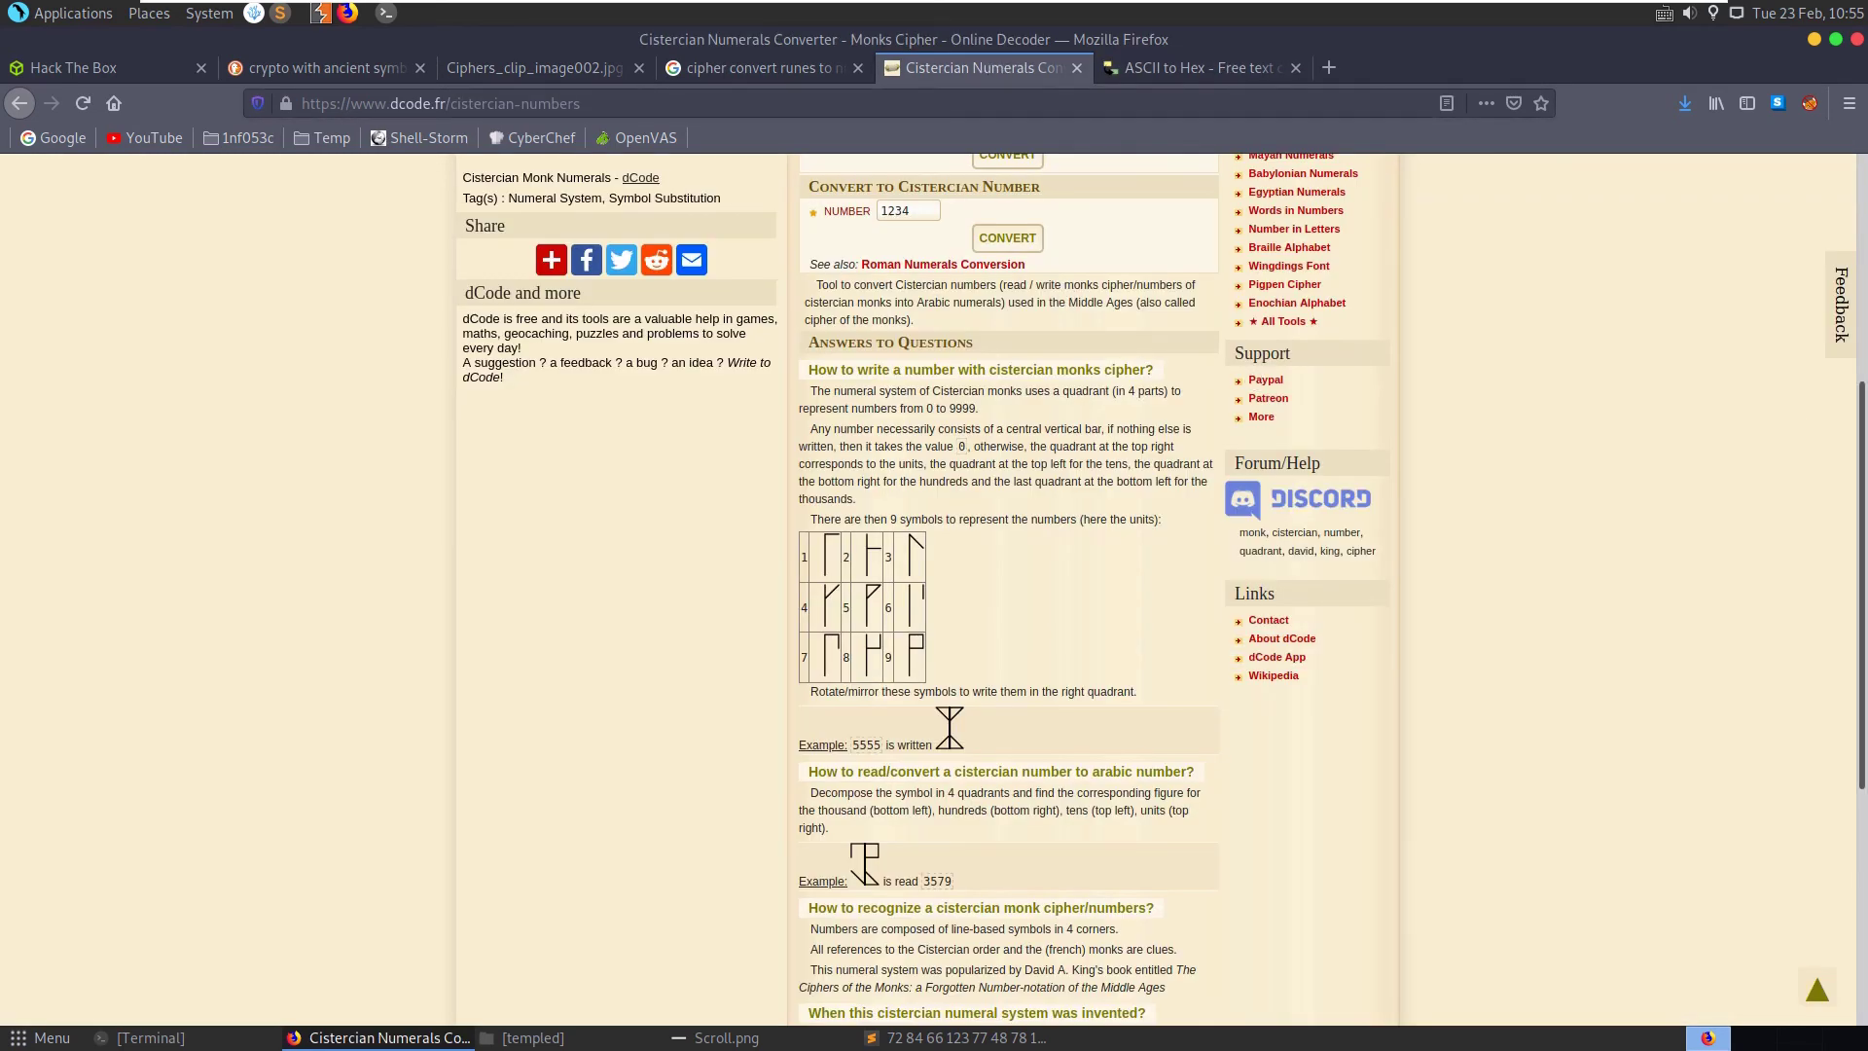
Recheck Scroll.png against the reference table and change the last code from 135 to 125
{"action": "left_click", "coordinate": [744, 1038]}
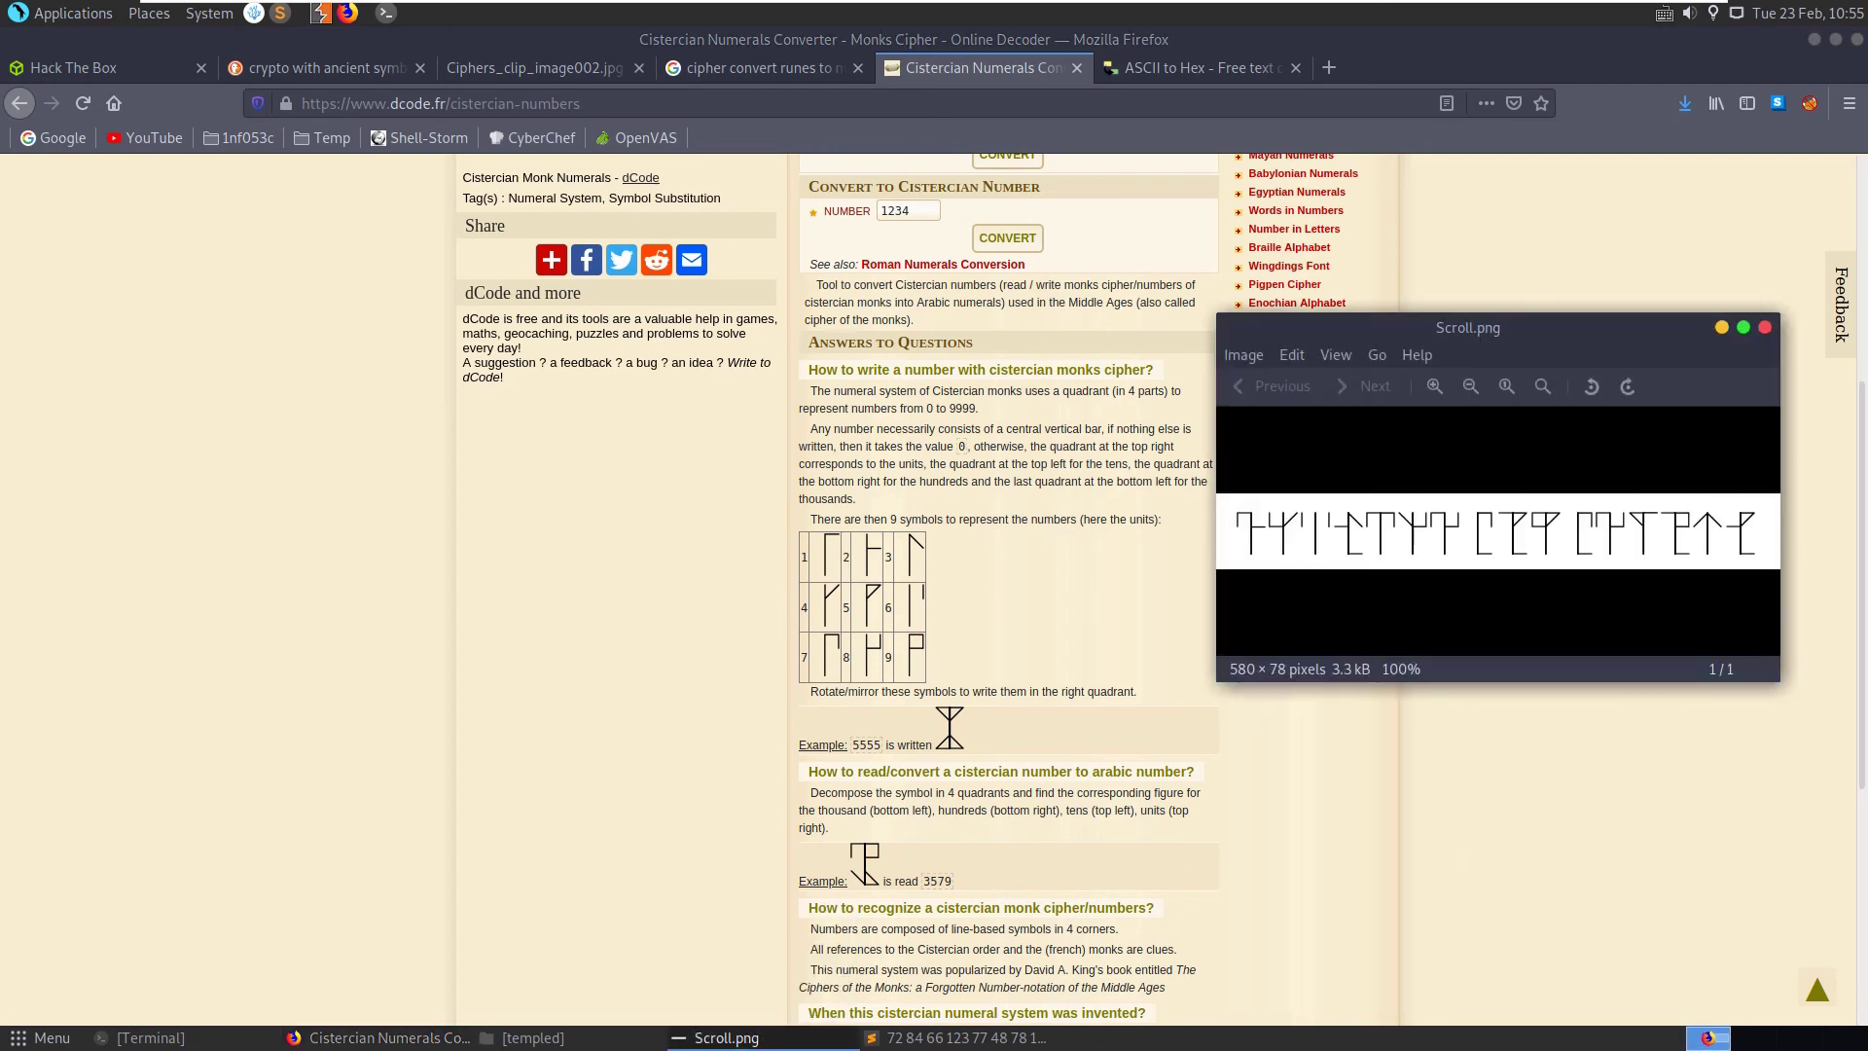
{"action": "left_click", "coordinate": [1011, 1038]}
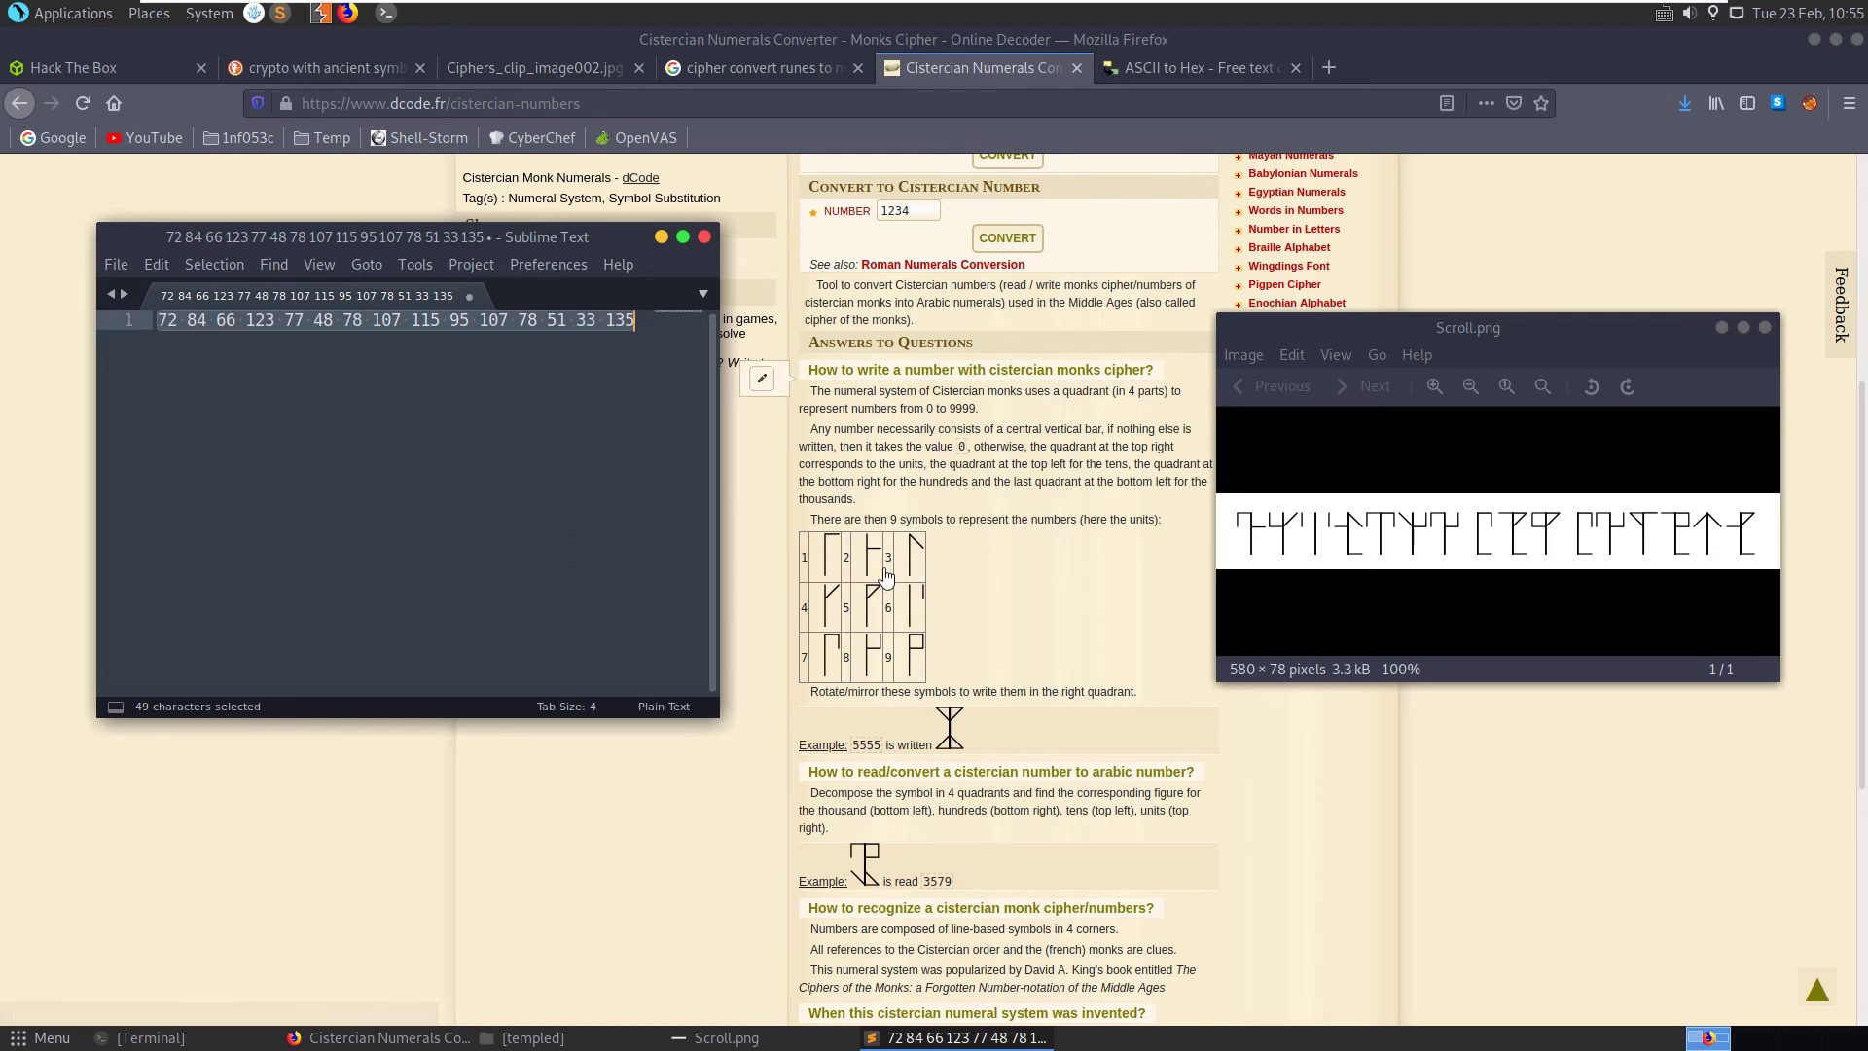
{"action": "left_click", "coordinate": [808, 562]}
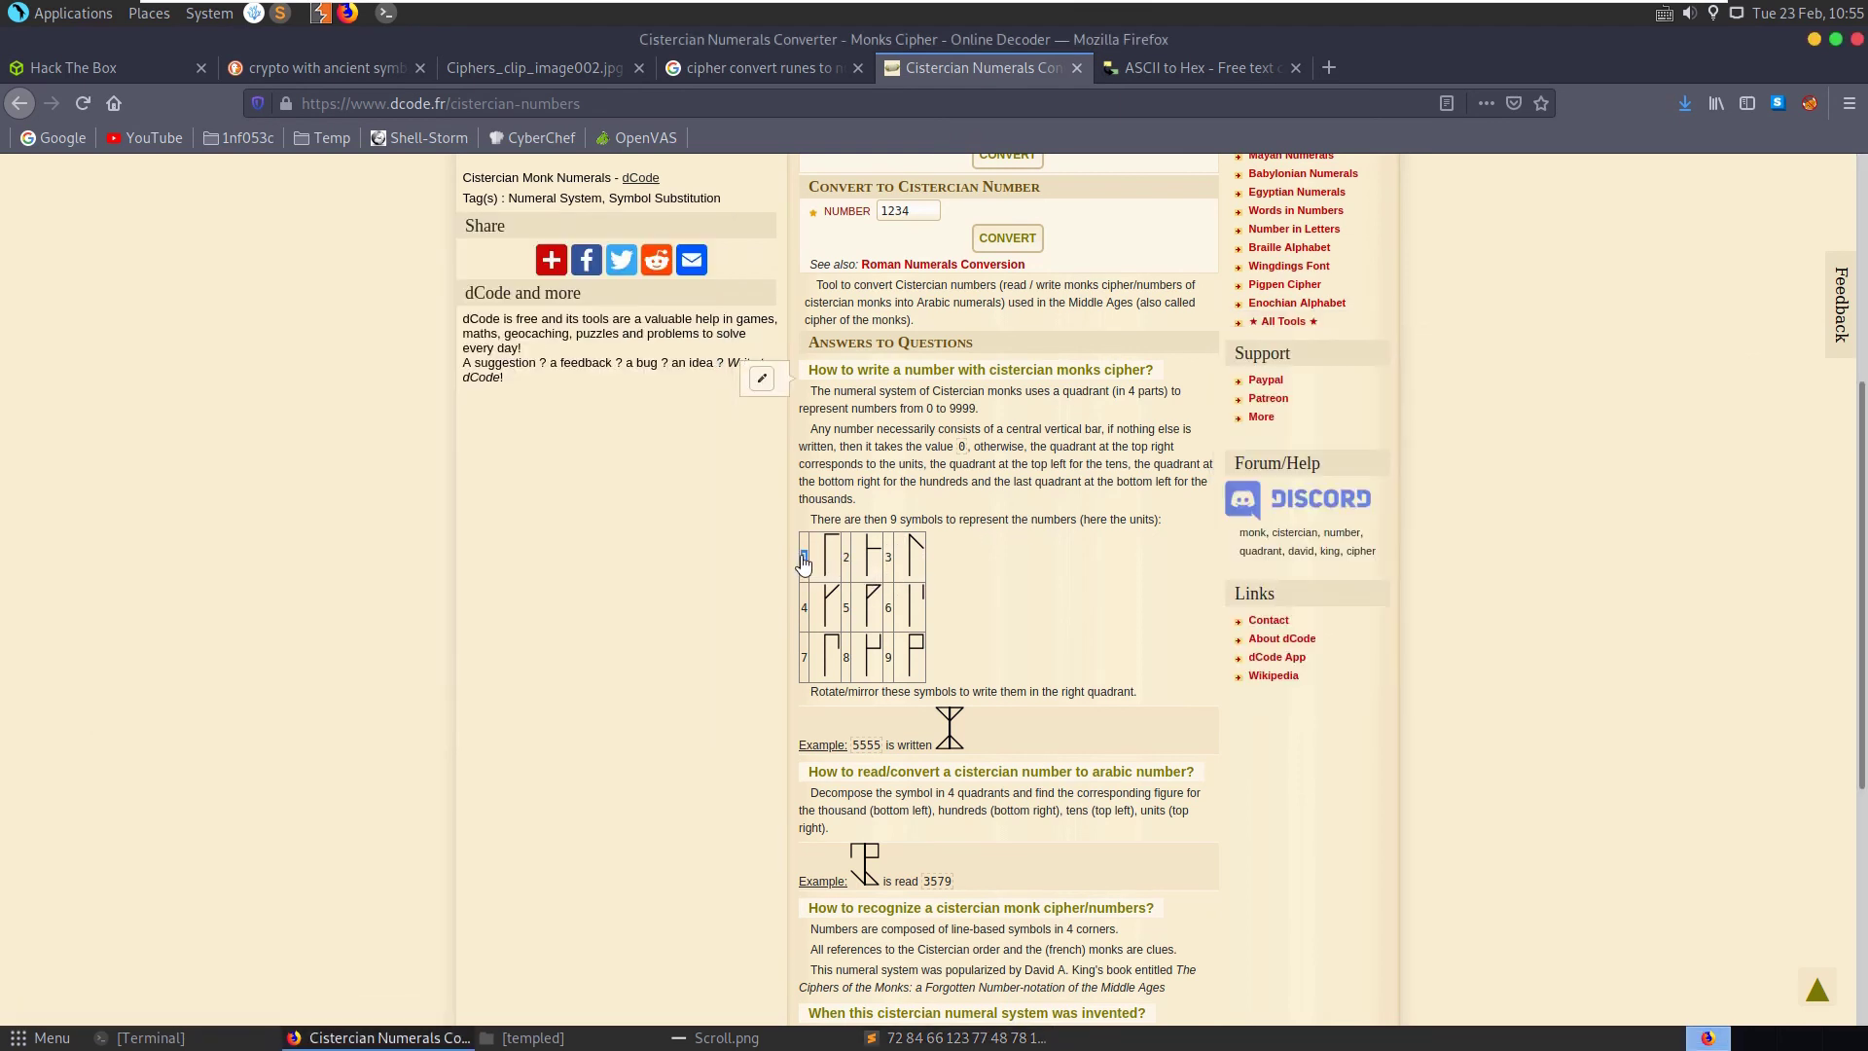
{"action": "left_click", "coordinate": [963, 1037]}
{"action": "key", "text": "BackSpace"}
{"action": "type", "text": "2"}
{"action": "key", "text": "ctrl+a"}
{"action": "key", "text": "ctrl+c"}
{"action": "left_click", "coordinate": [1206, 68]}
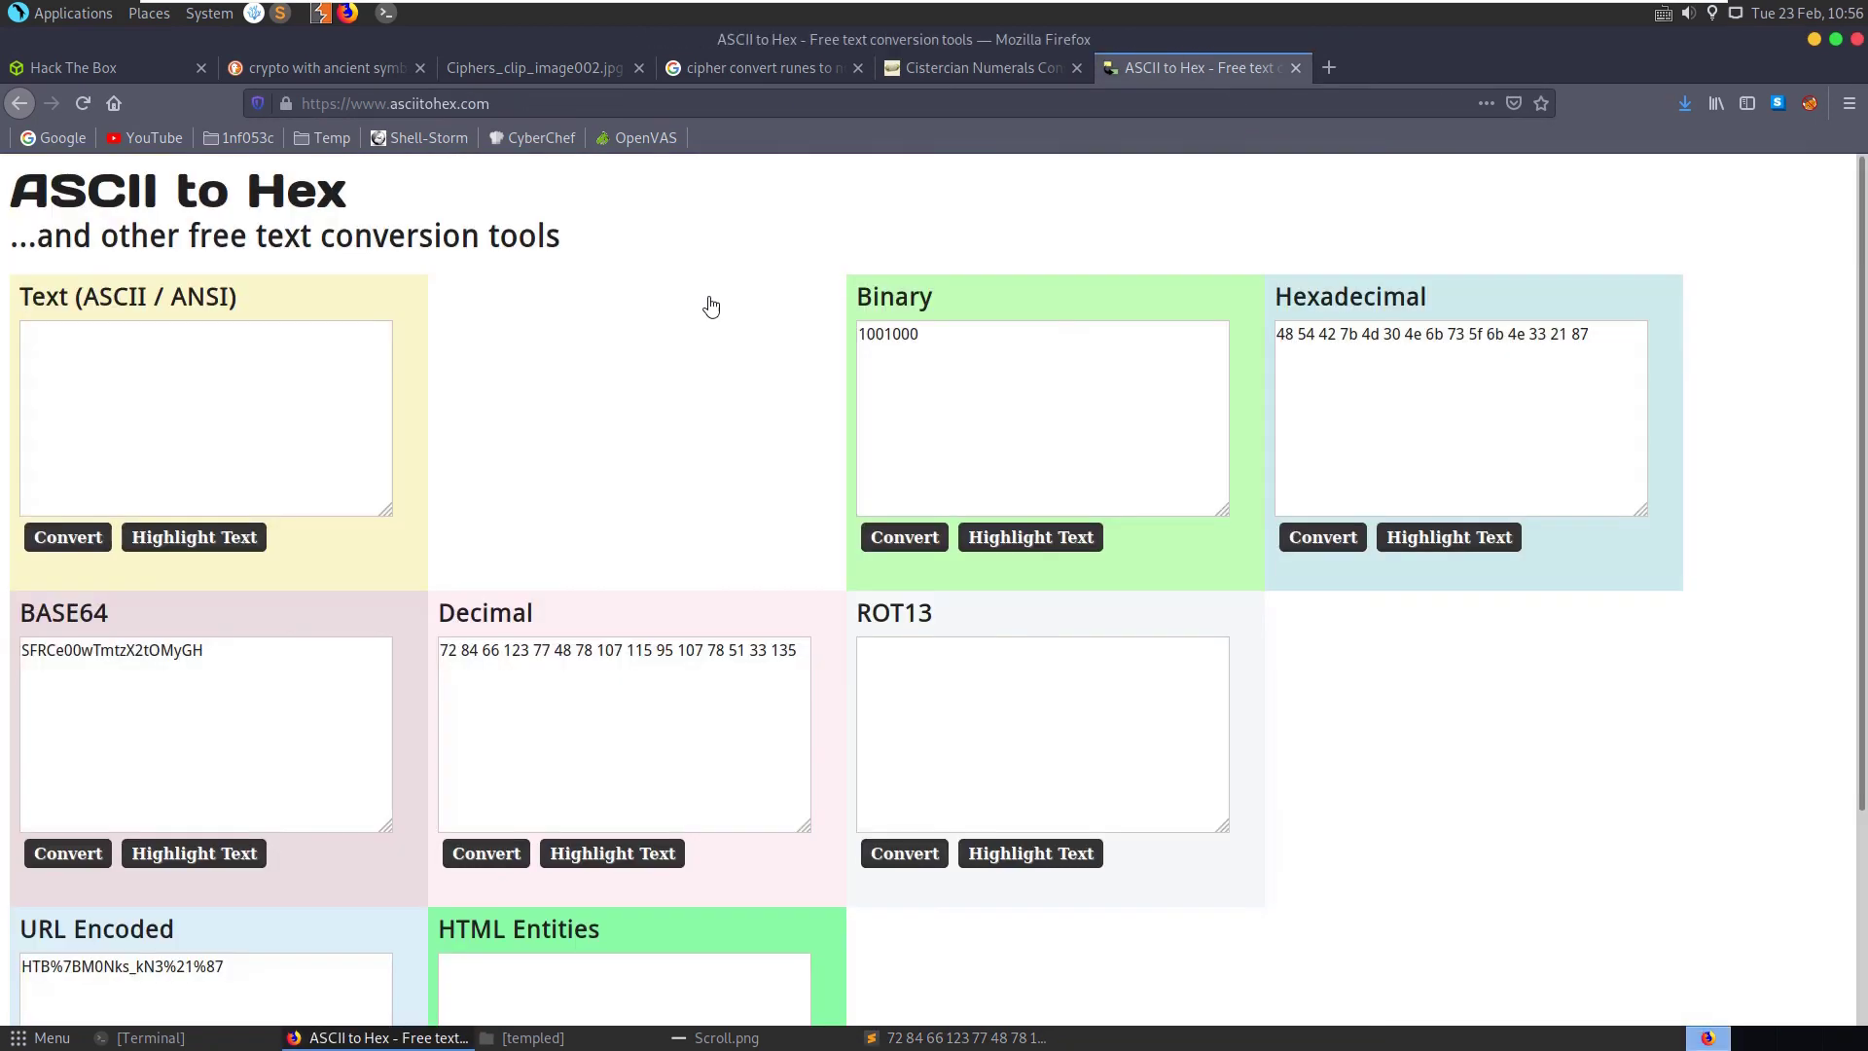
{"action": "key", "text": "ctrl+a"}
{"action": "key", "text": "ctrl+v"}
{"action": "left_click", "coordinate": [487, 853]}
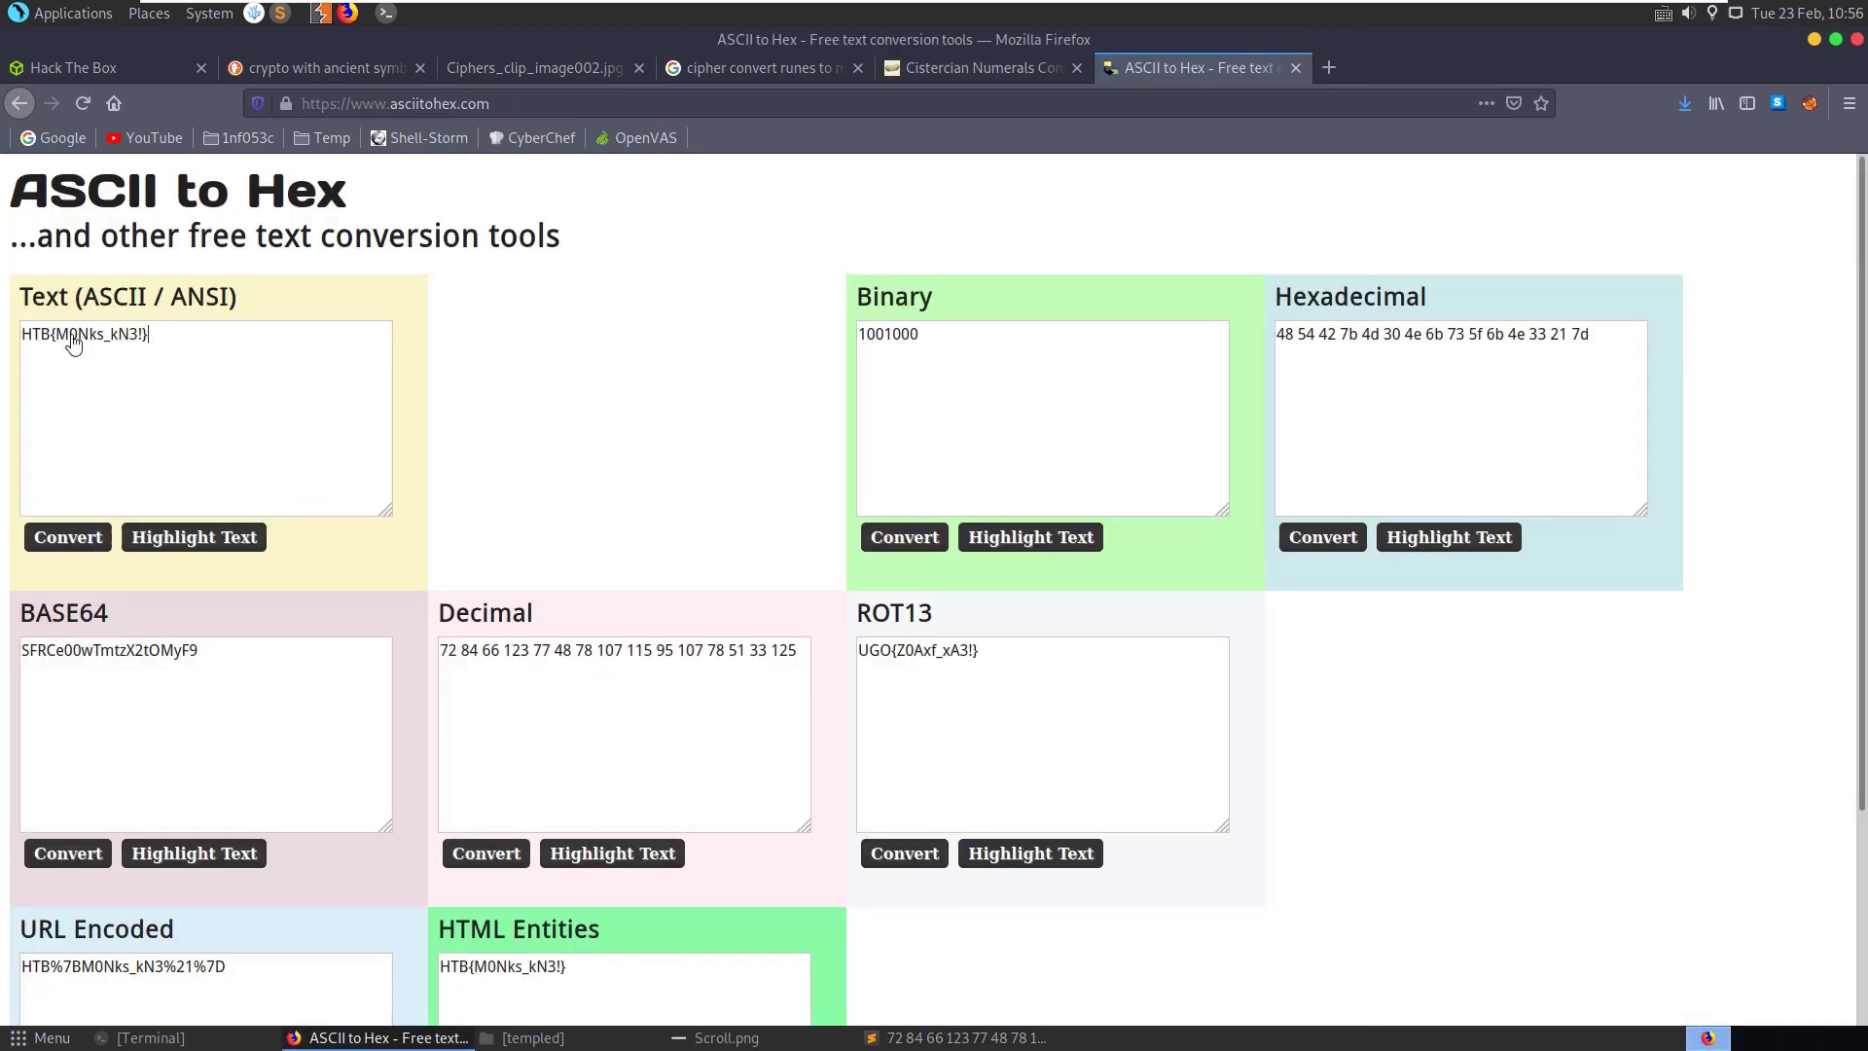
{"action": "left_click_drag", "start_coordinate": [70, 350], "coordinate": [6, 337]}
{"action": "left_click", "coordinate": [188, 401]}
Set the final code back to 135 and reconvert to compare the result
{"action": "left_click_drag", "start_coordinate": [807, 660], "coordinate": [784, 653]}
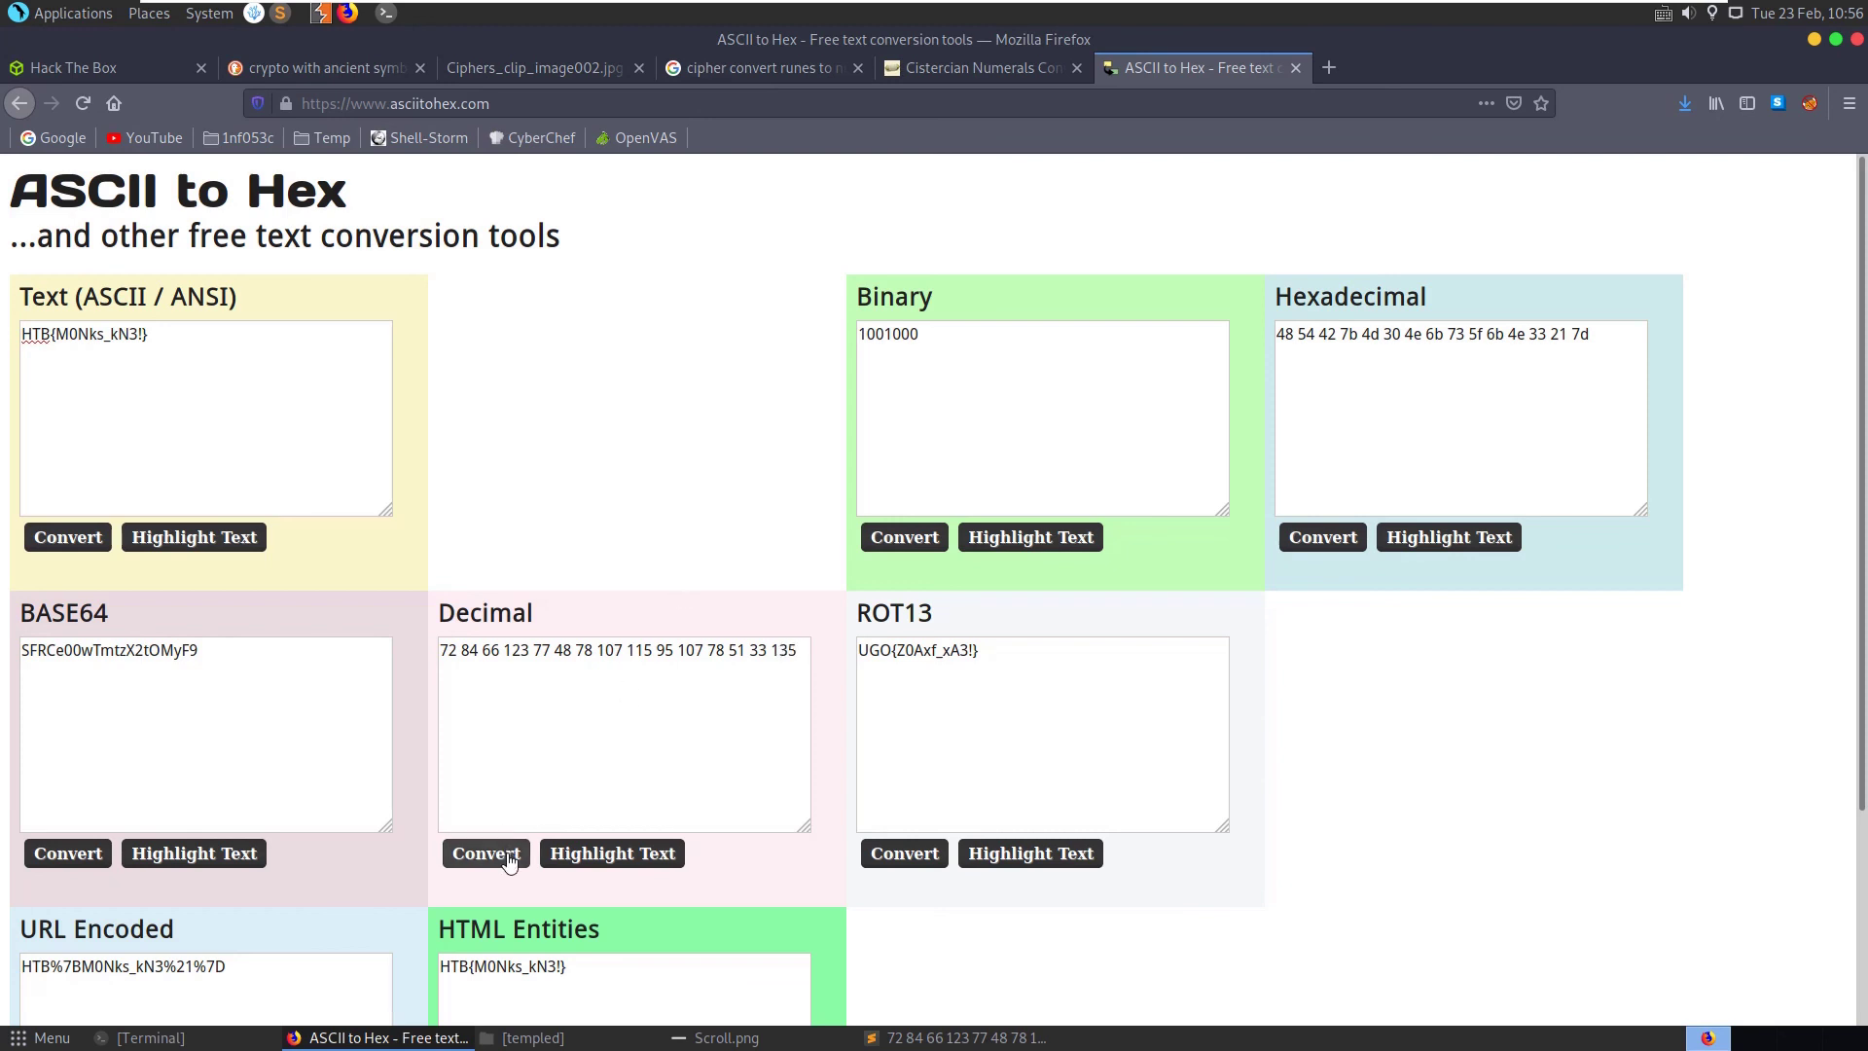
{"action": "left_click", "coordinate": [477, 854]}
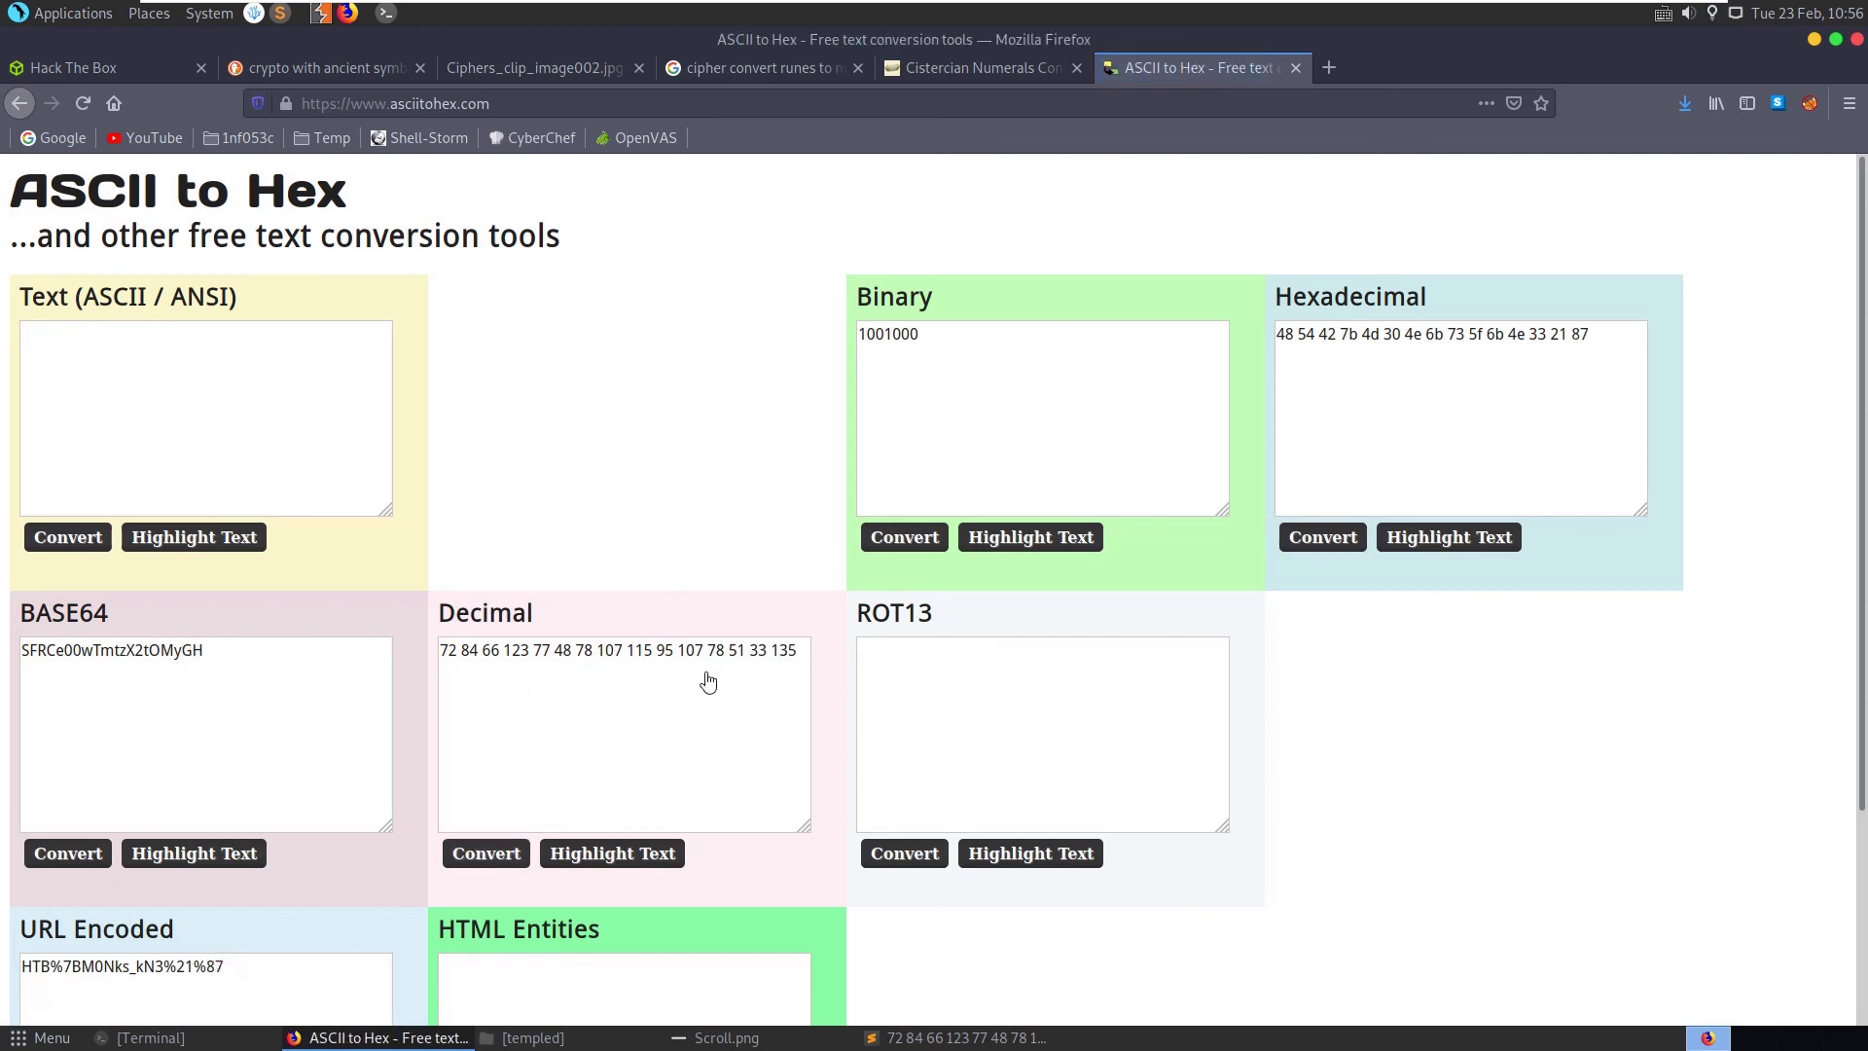
{"action": "left_click", "coordinate": [914, 111]}
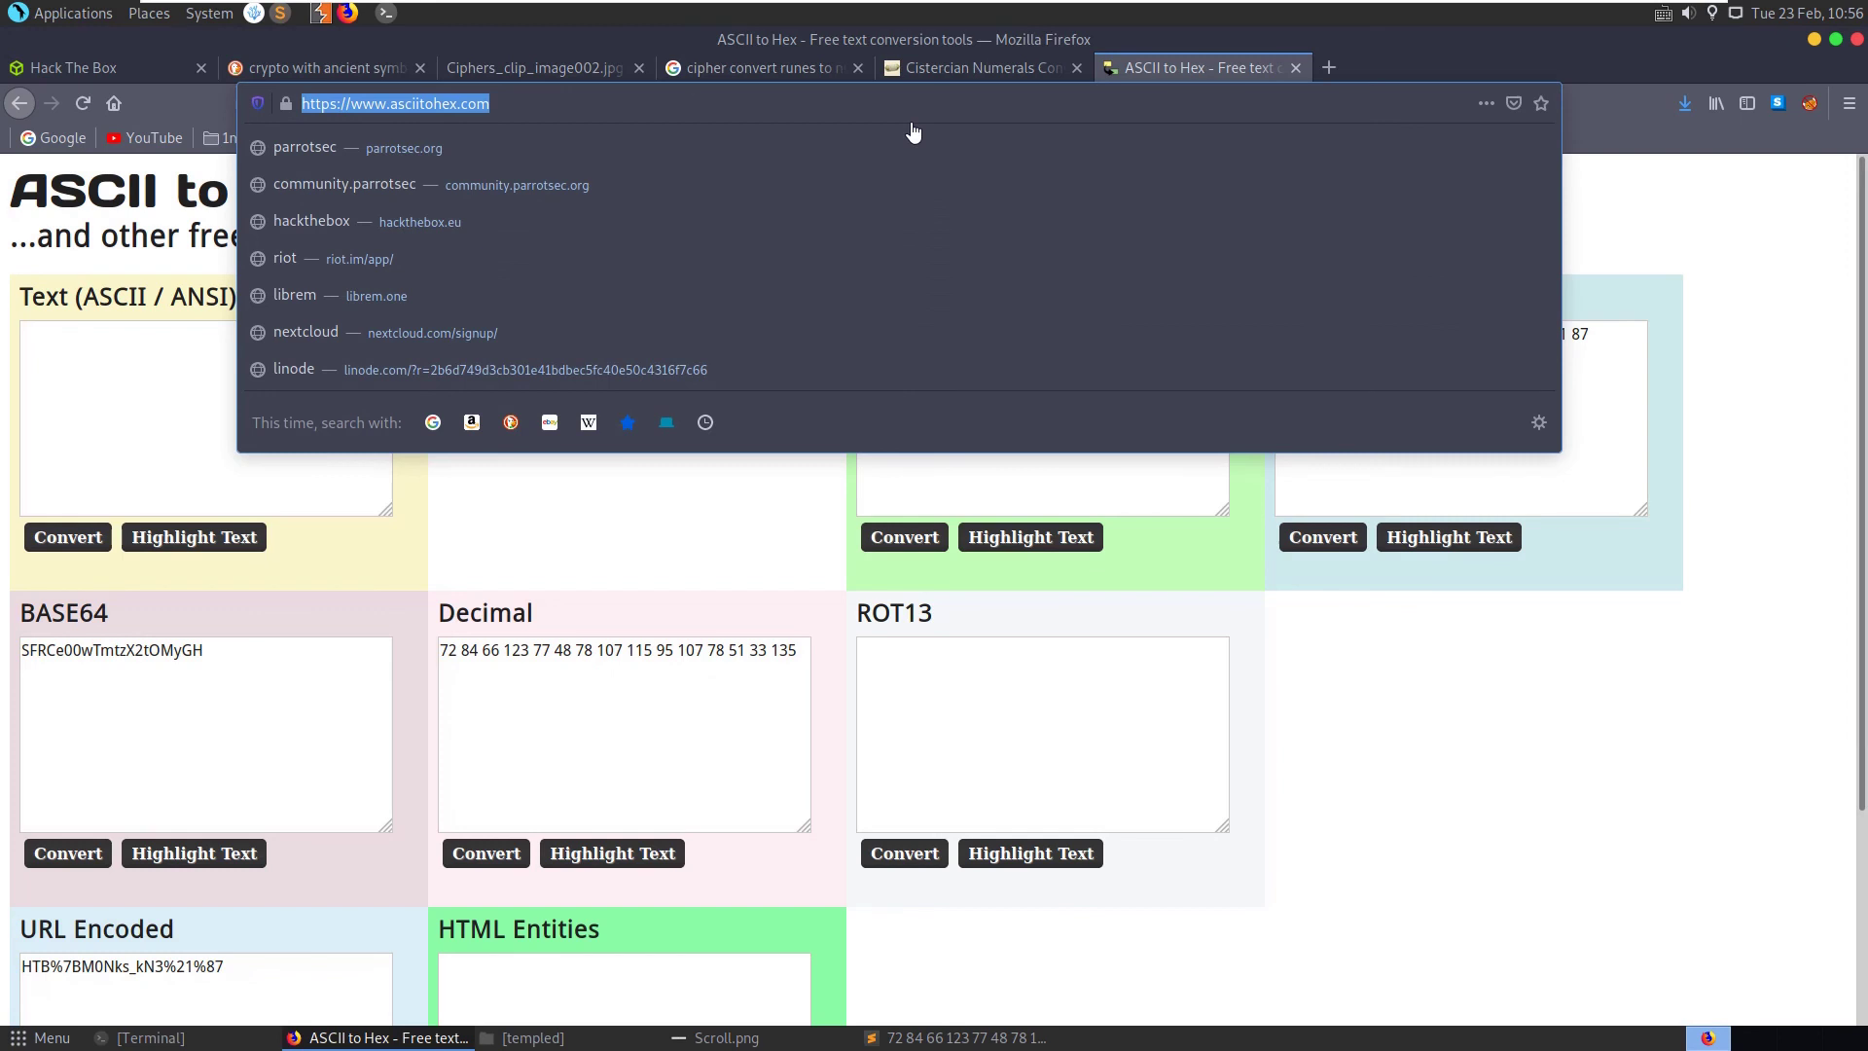
Load CyberChef and paste the decimal codes into its Input
{"action": "type", "text": "cyb"}
{"action": "key", "text": "Down"}
{"action": "key", "text": "Return"}
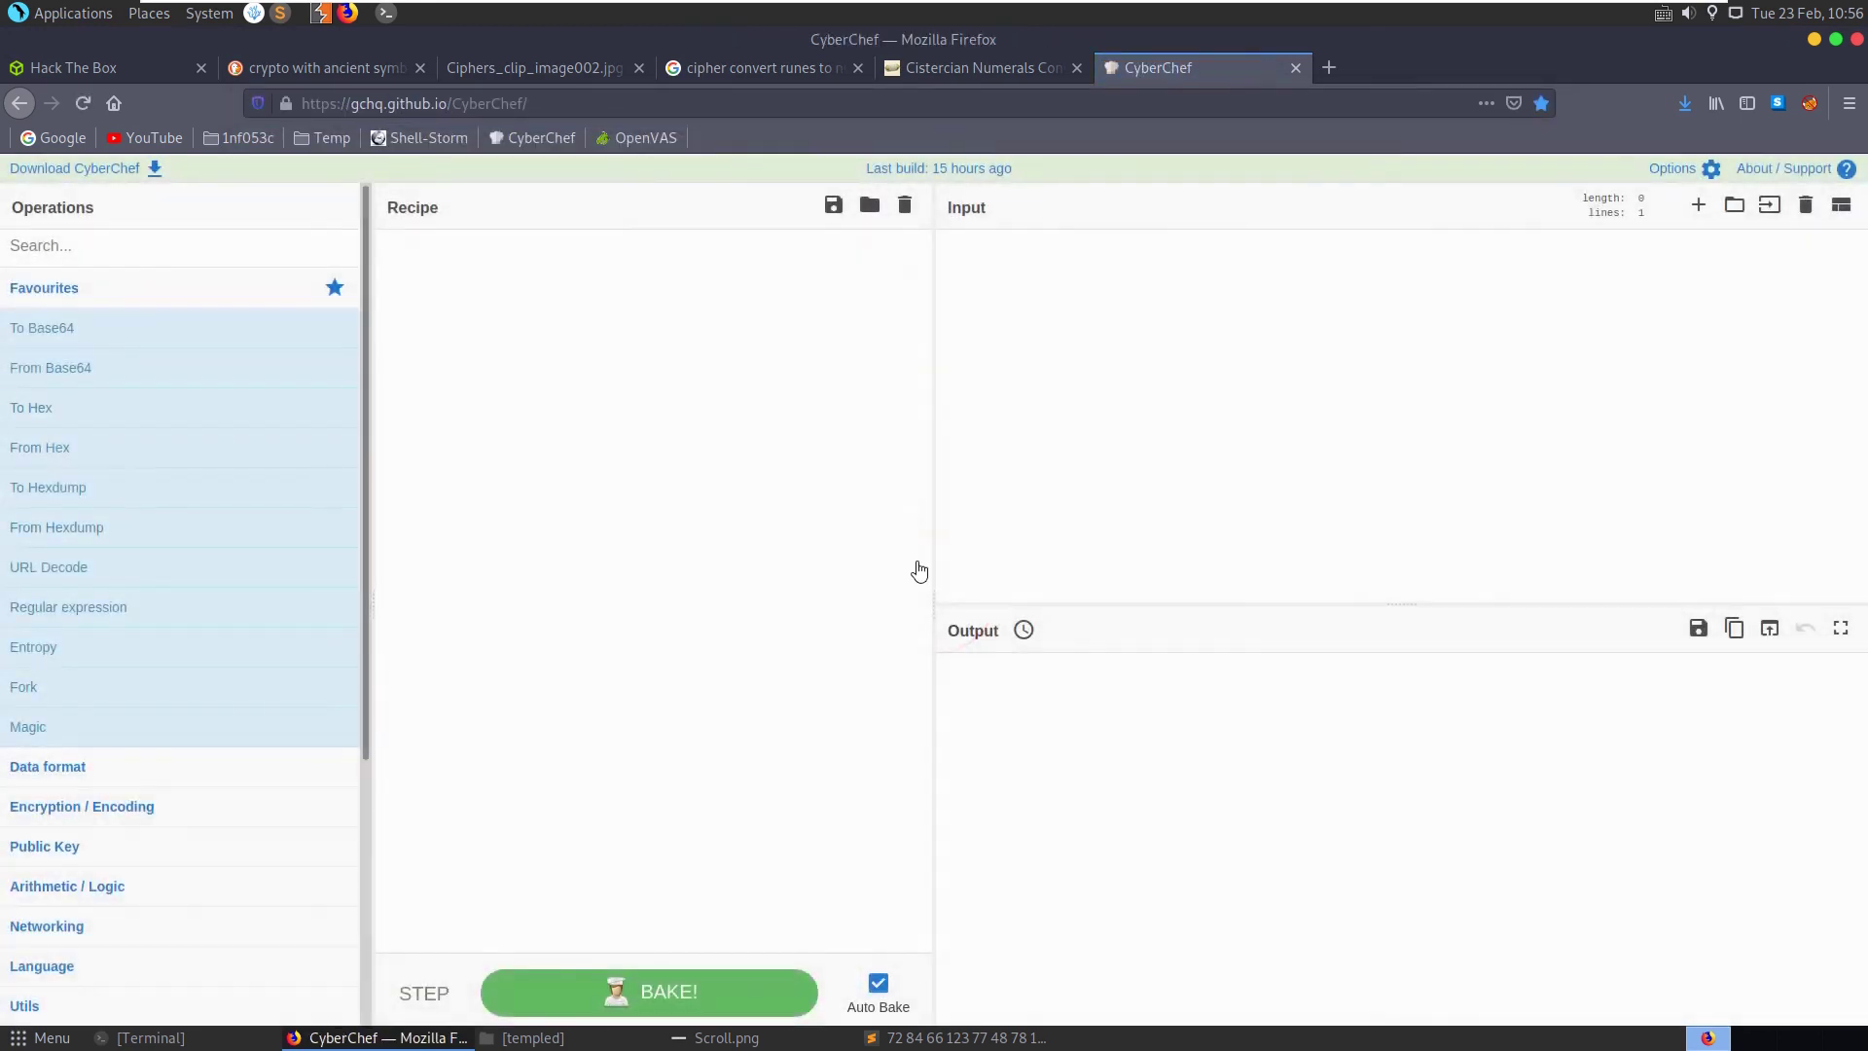
{"action": "key", "text": "ctrl+v"}
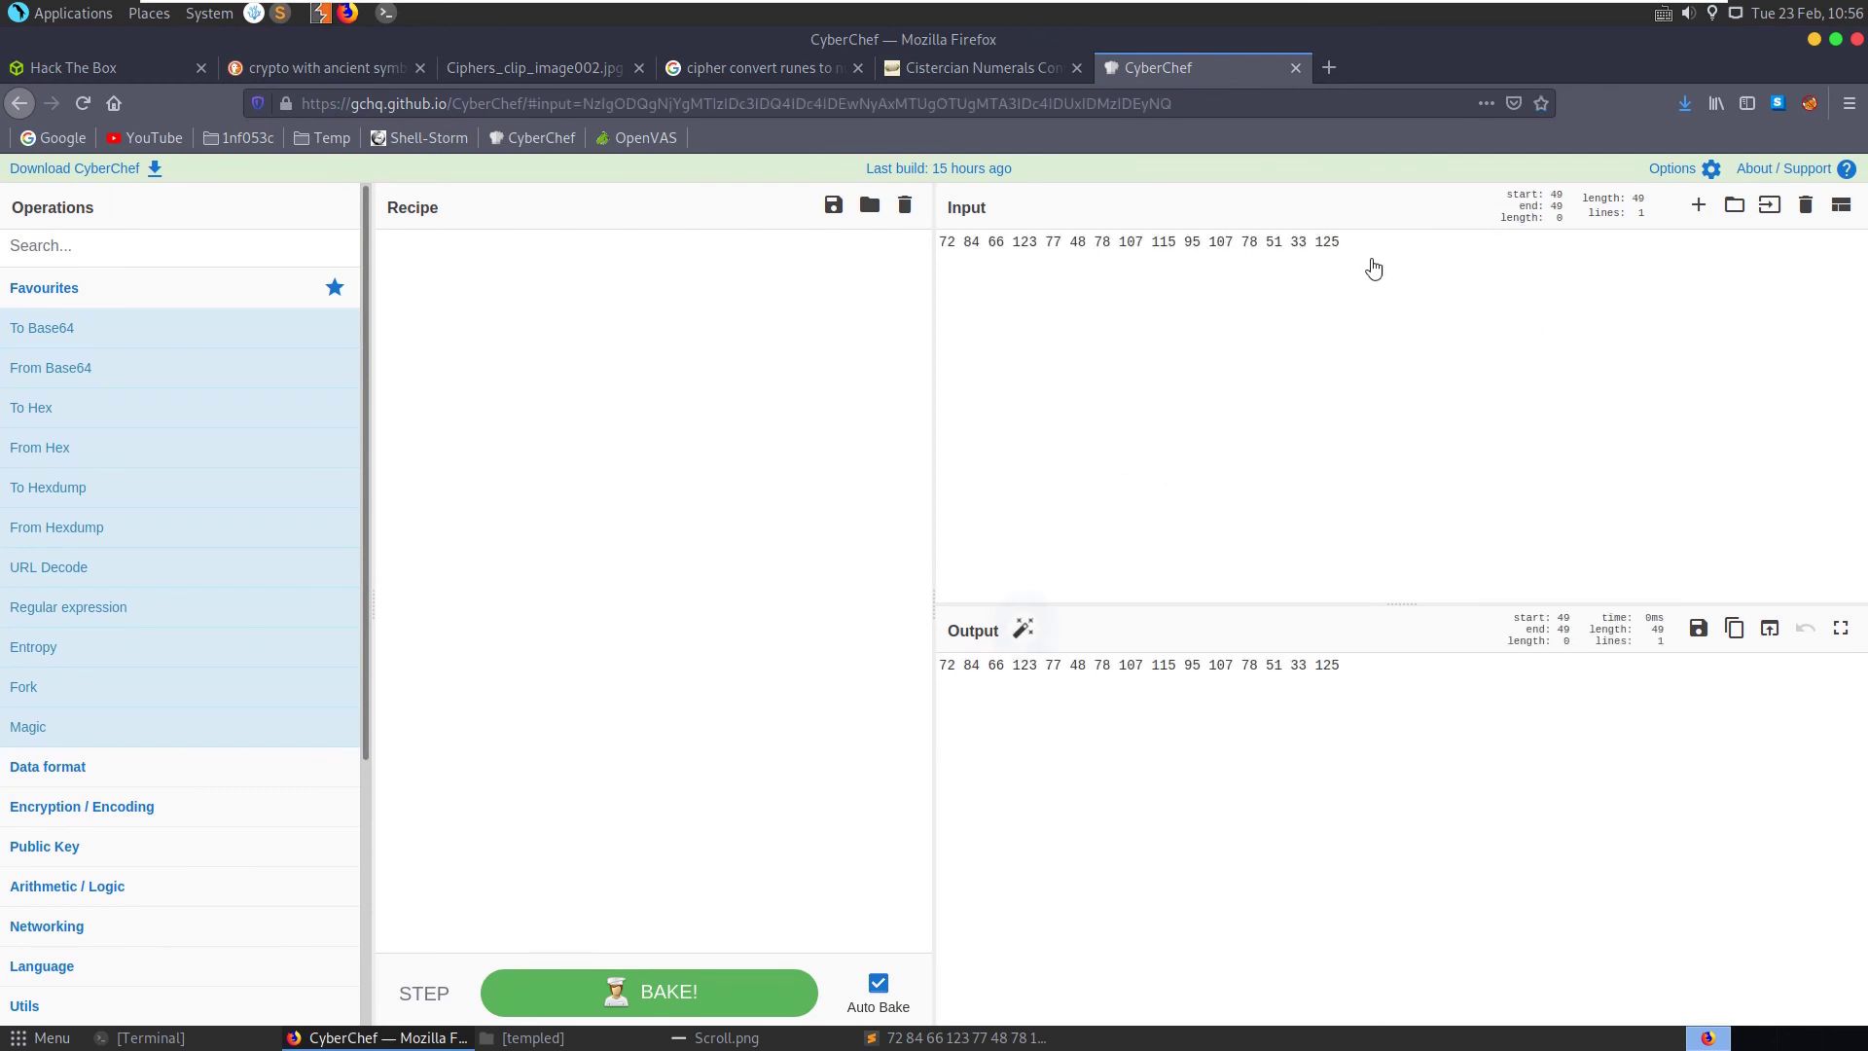
Add the From Decimal operation to the recipe to decode the codes
{"action": "left_click", "coordinate": [79, 261]}
{"action": "type", "text": "hex"}
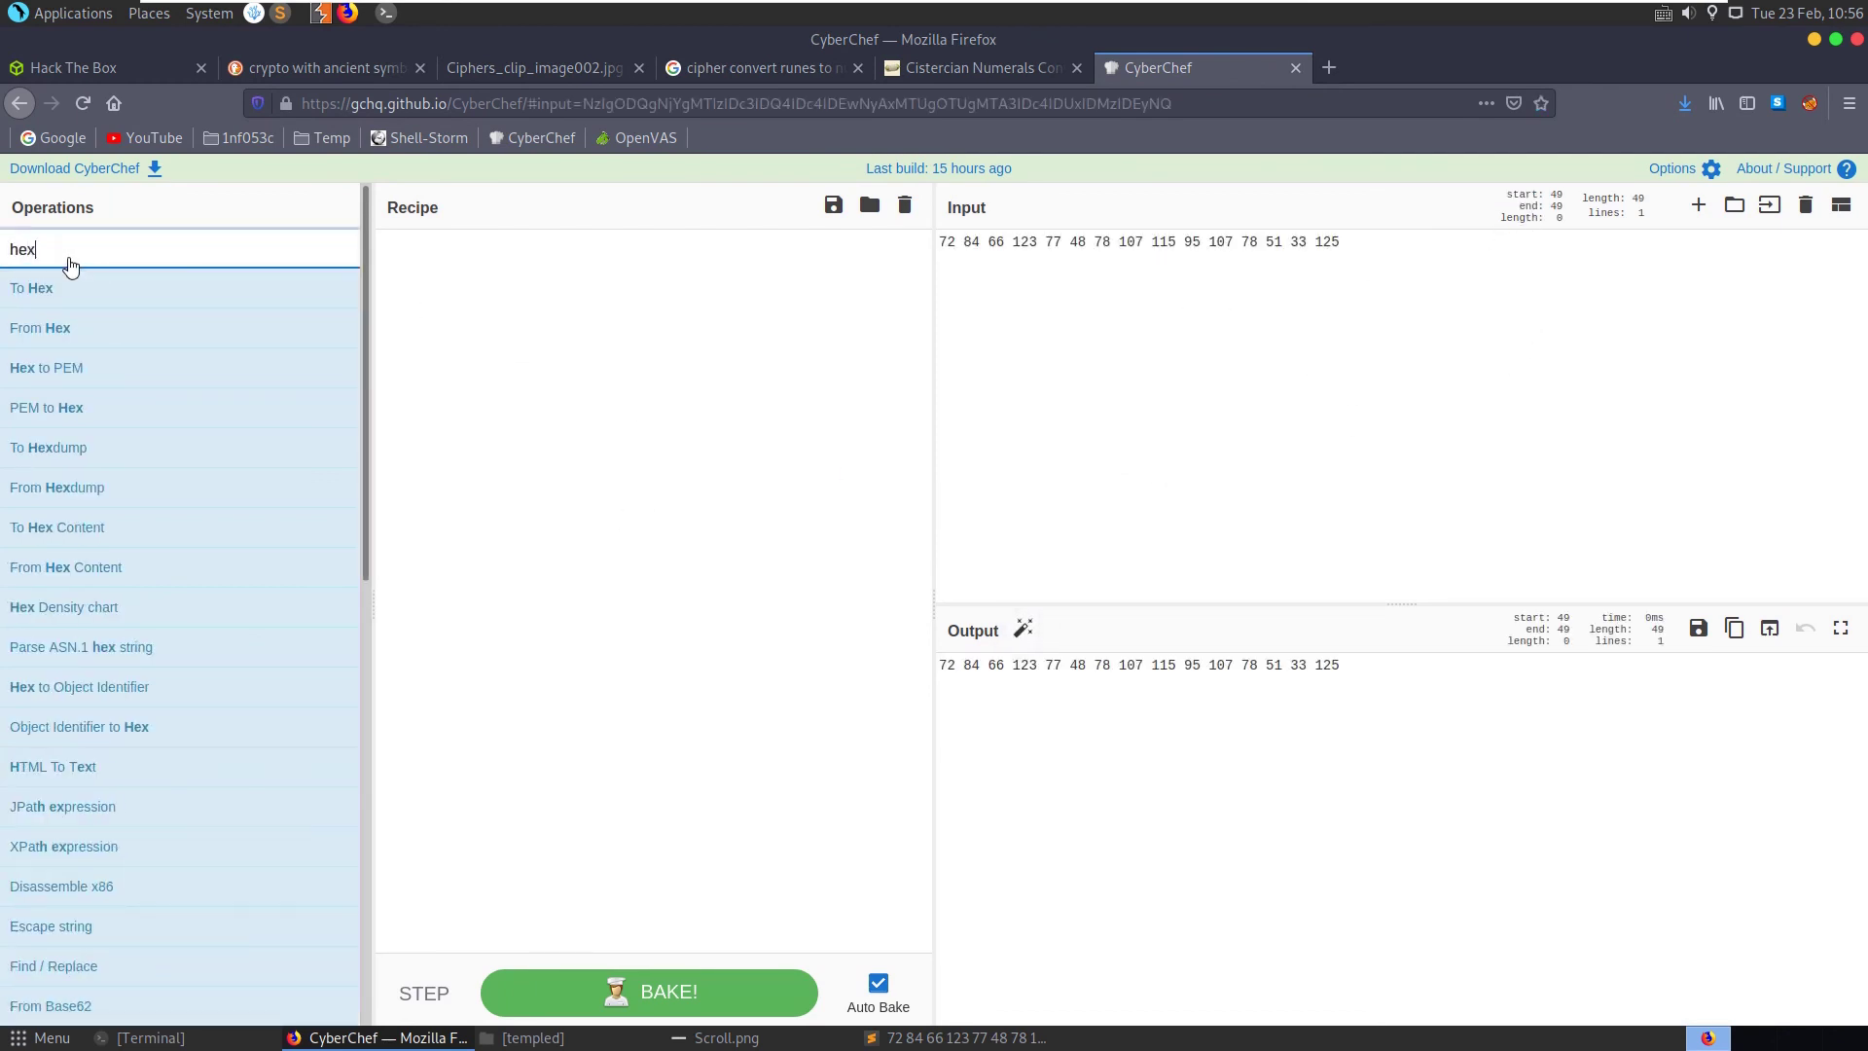
{"action": "mouse_move", "coordinate": [108, 335]}
{"action": "left_mouse_down"}
{"action": "mouse_move", "coordinate": [760, 297]}
{"action": "mouse_move", "coordinate": [112, 334]}
{"action": "left_mouse_up"}
{"action": "double_click", "coordinate": [11, 251]}
{"action": "type", "text": "from dec"}
{"action": "double_click", "coordinate": [100, 253]}
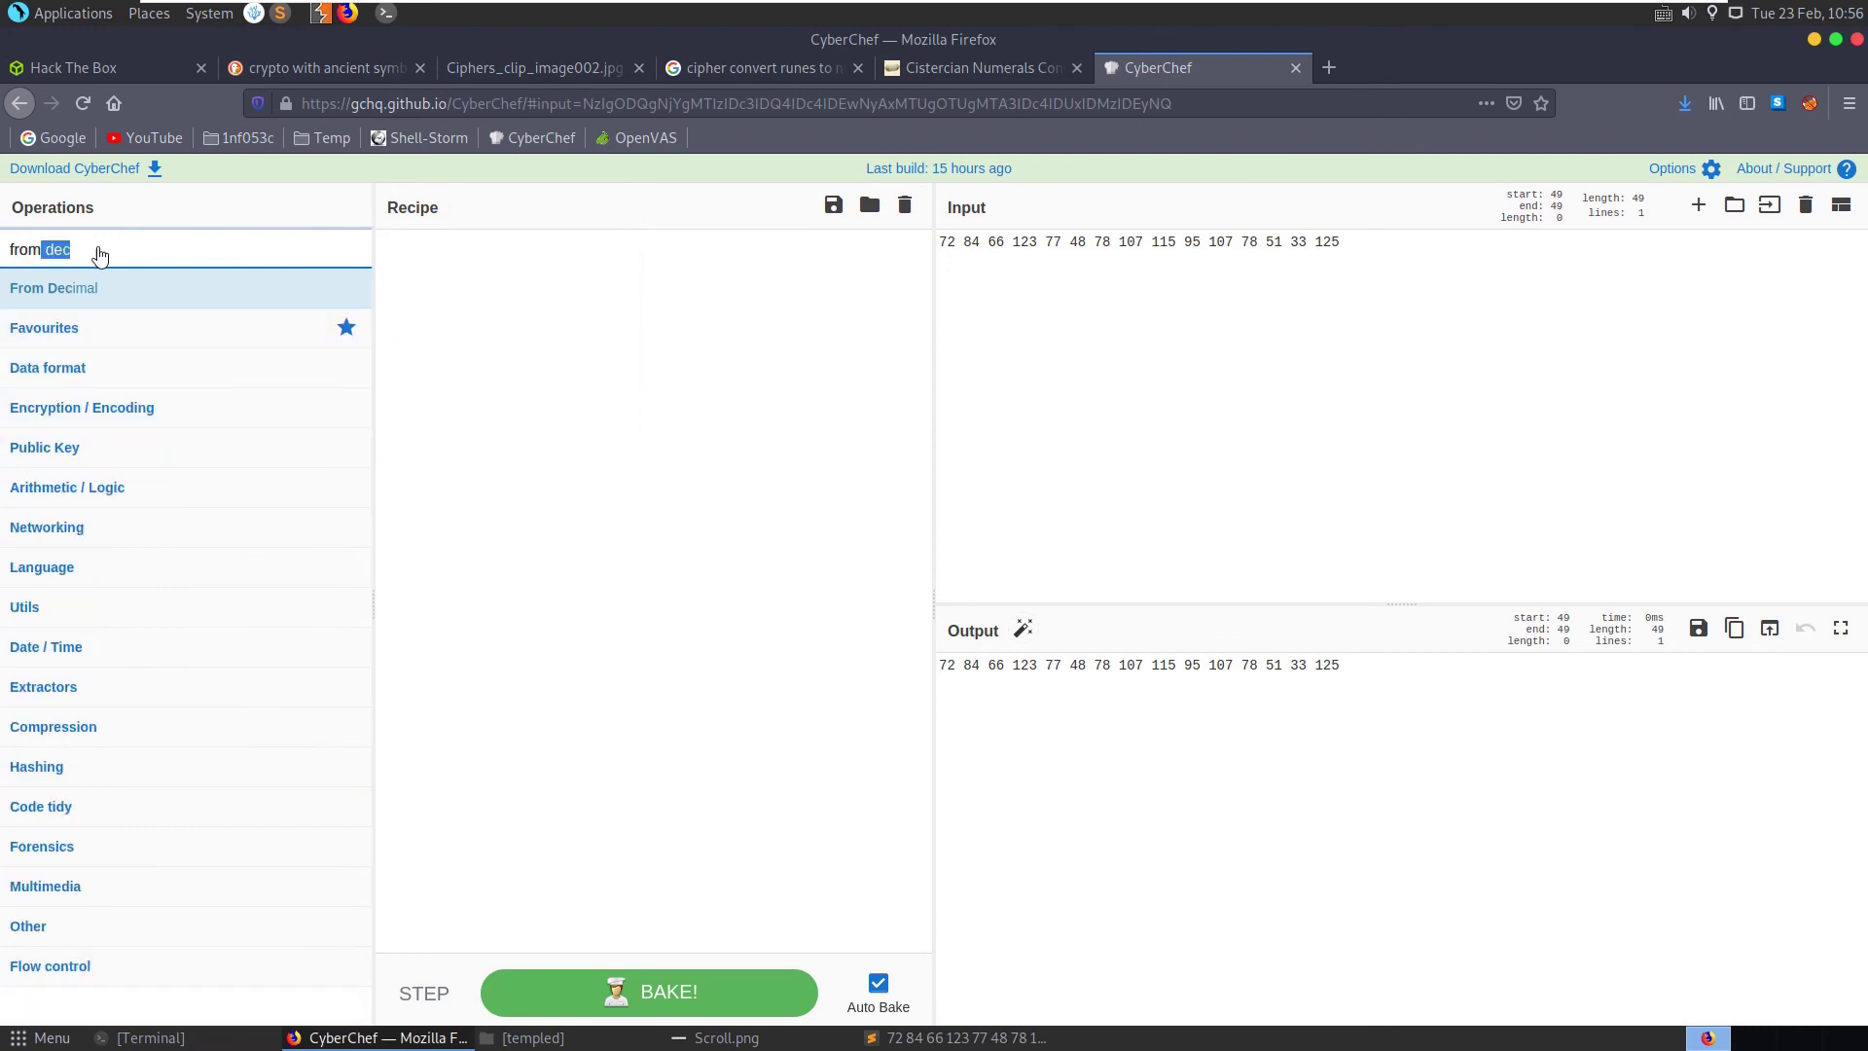
{"action": "left_click_drag", "start_coordinate": [91, 296], "coordinate": [658, 341]}
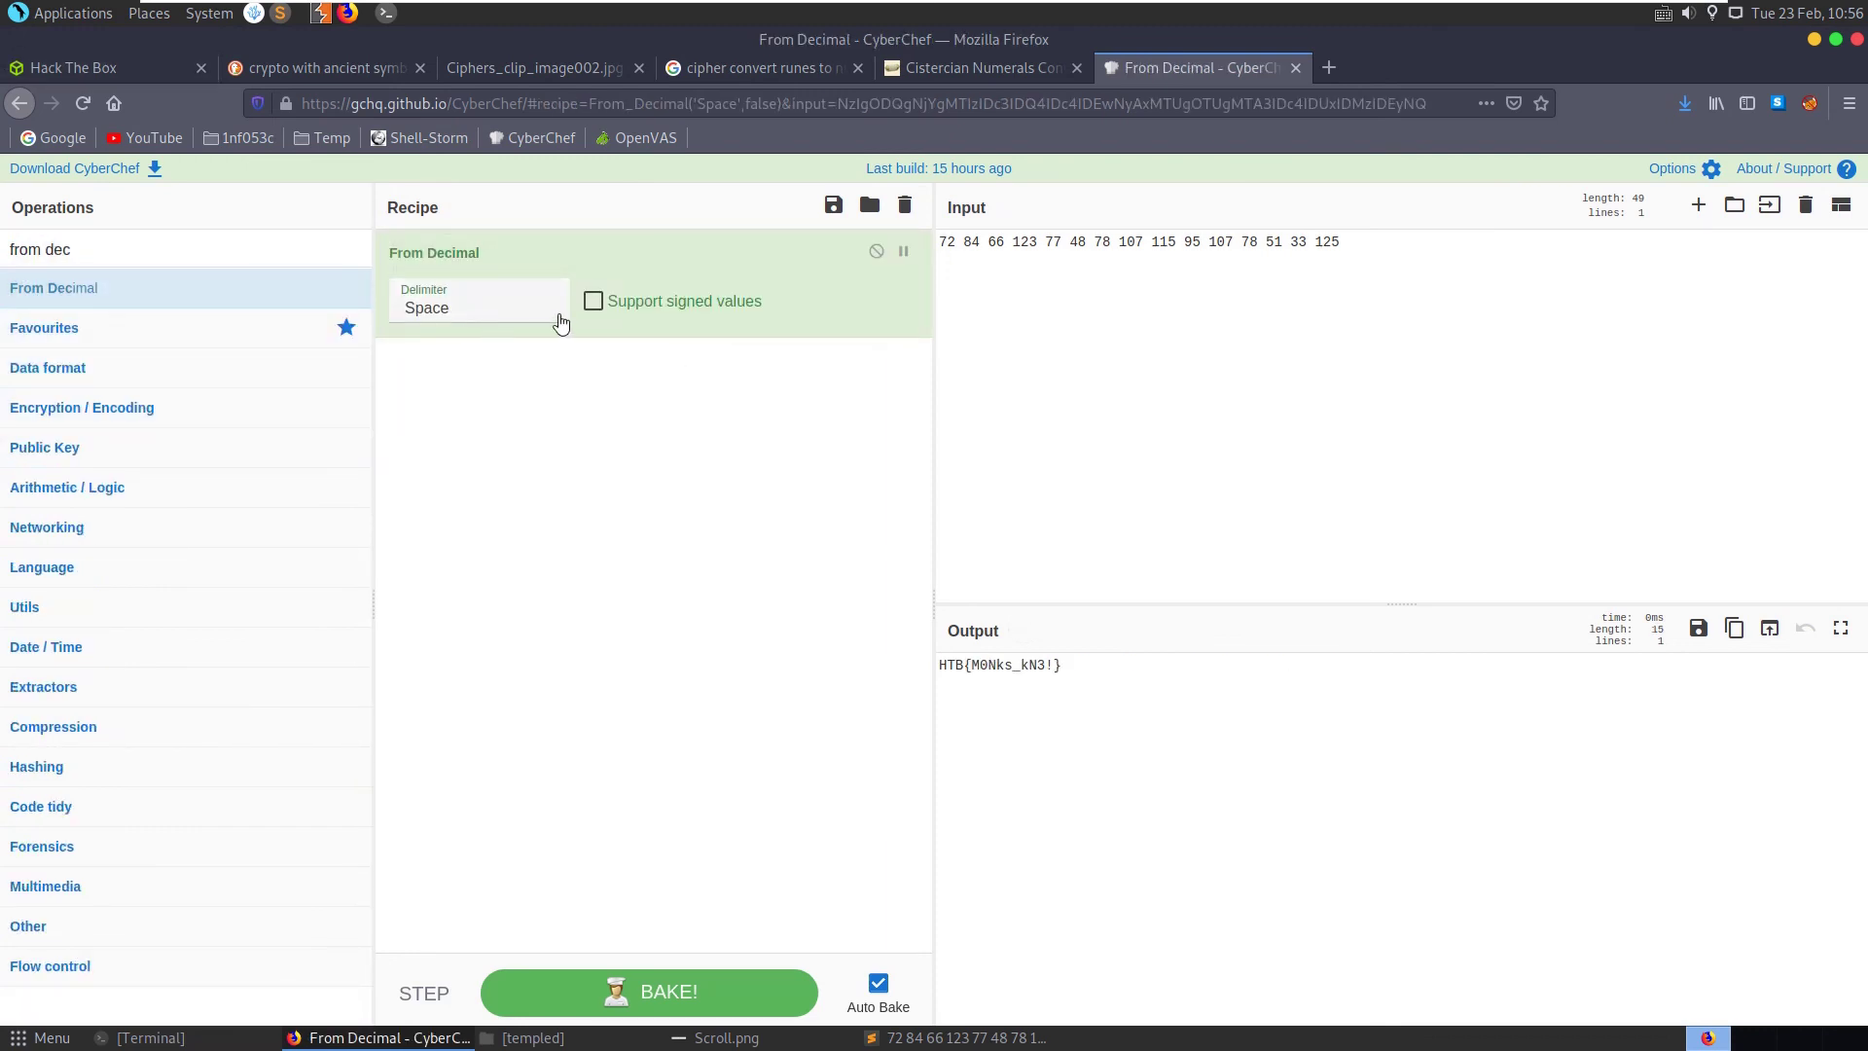
Change the last input code to 135 and inspect the decoded output
{"action": "left_click", "coordinate": [1222, 426]}
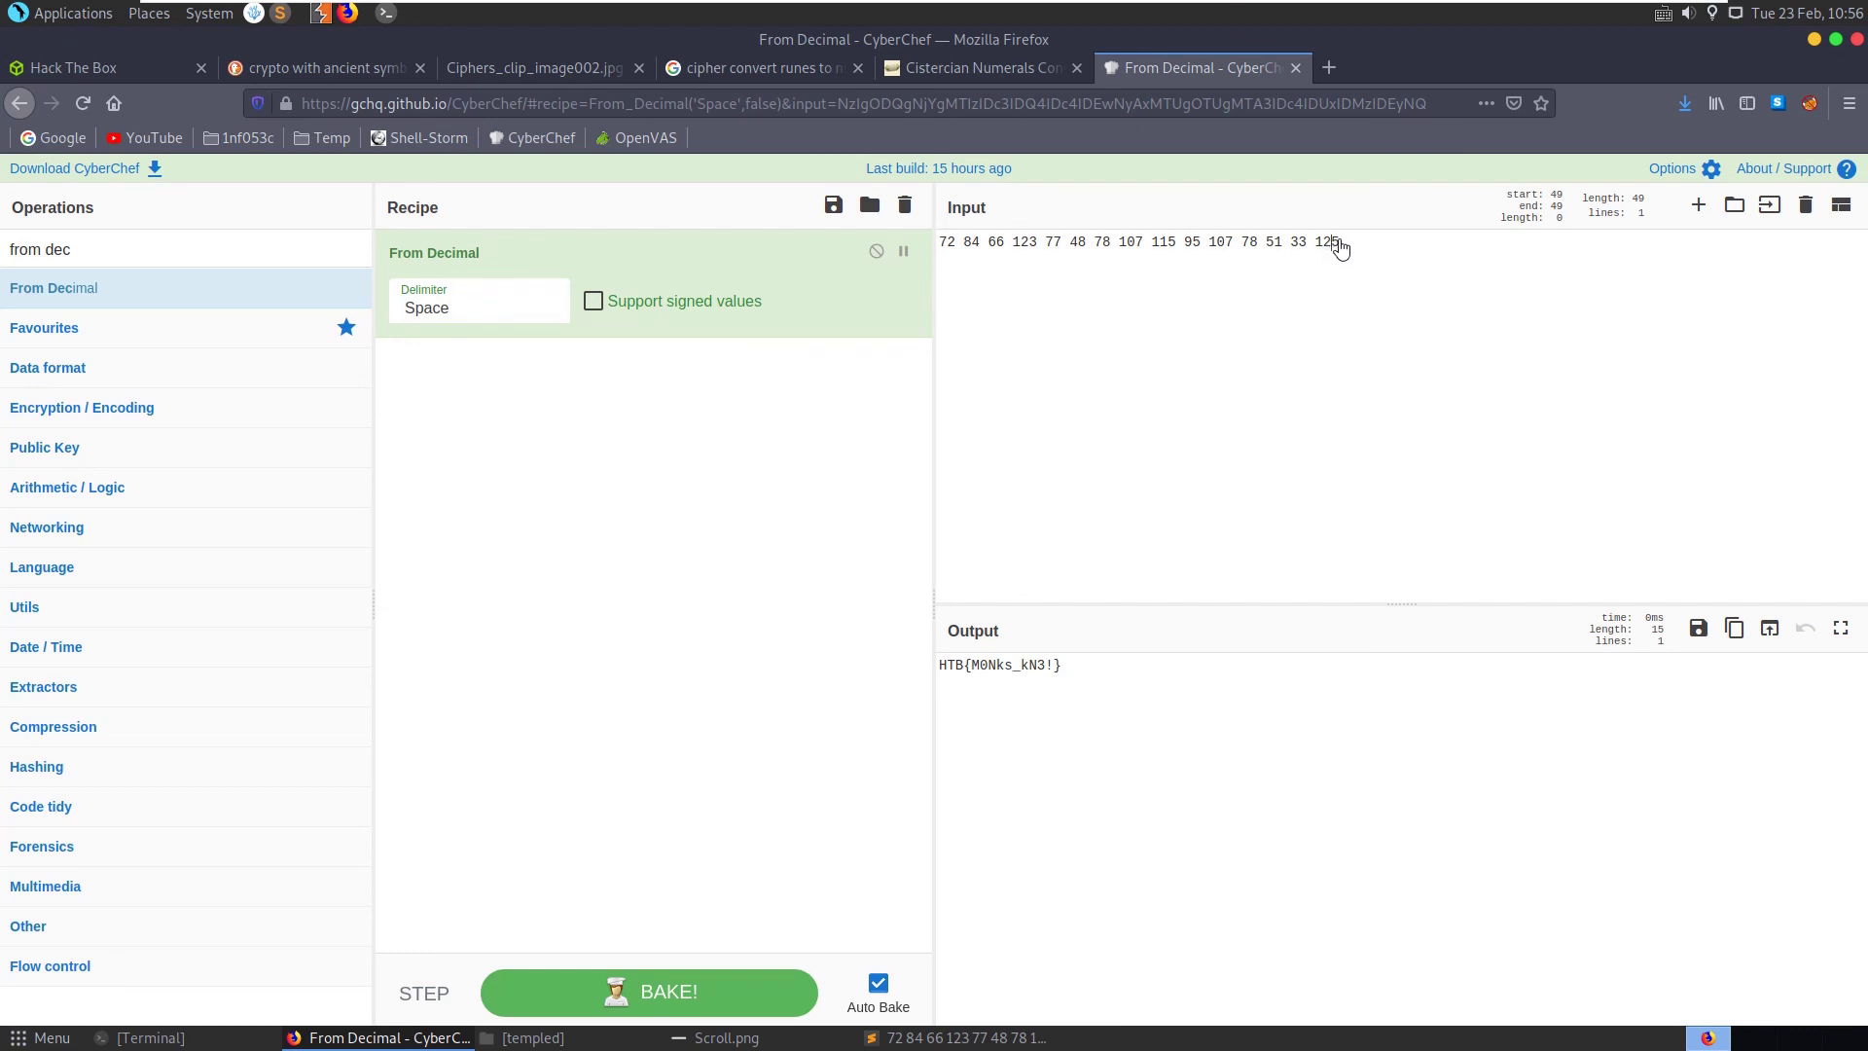
{"action": "key", "text": "BackSpace"}
{"action": "key", "text": "BackSpace"}
{"action": "type", "text": "35"}
{"action": "left_click_drag", "start_coordinate": [1089, 709], "coordinate": [938, 670]}
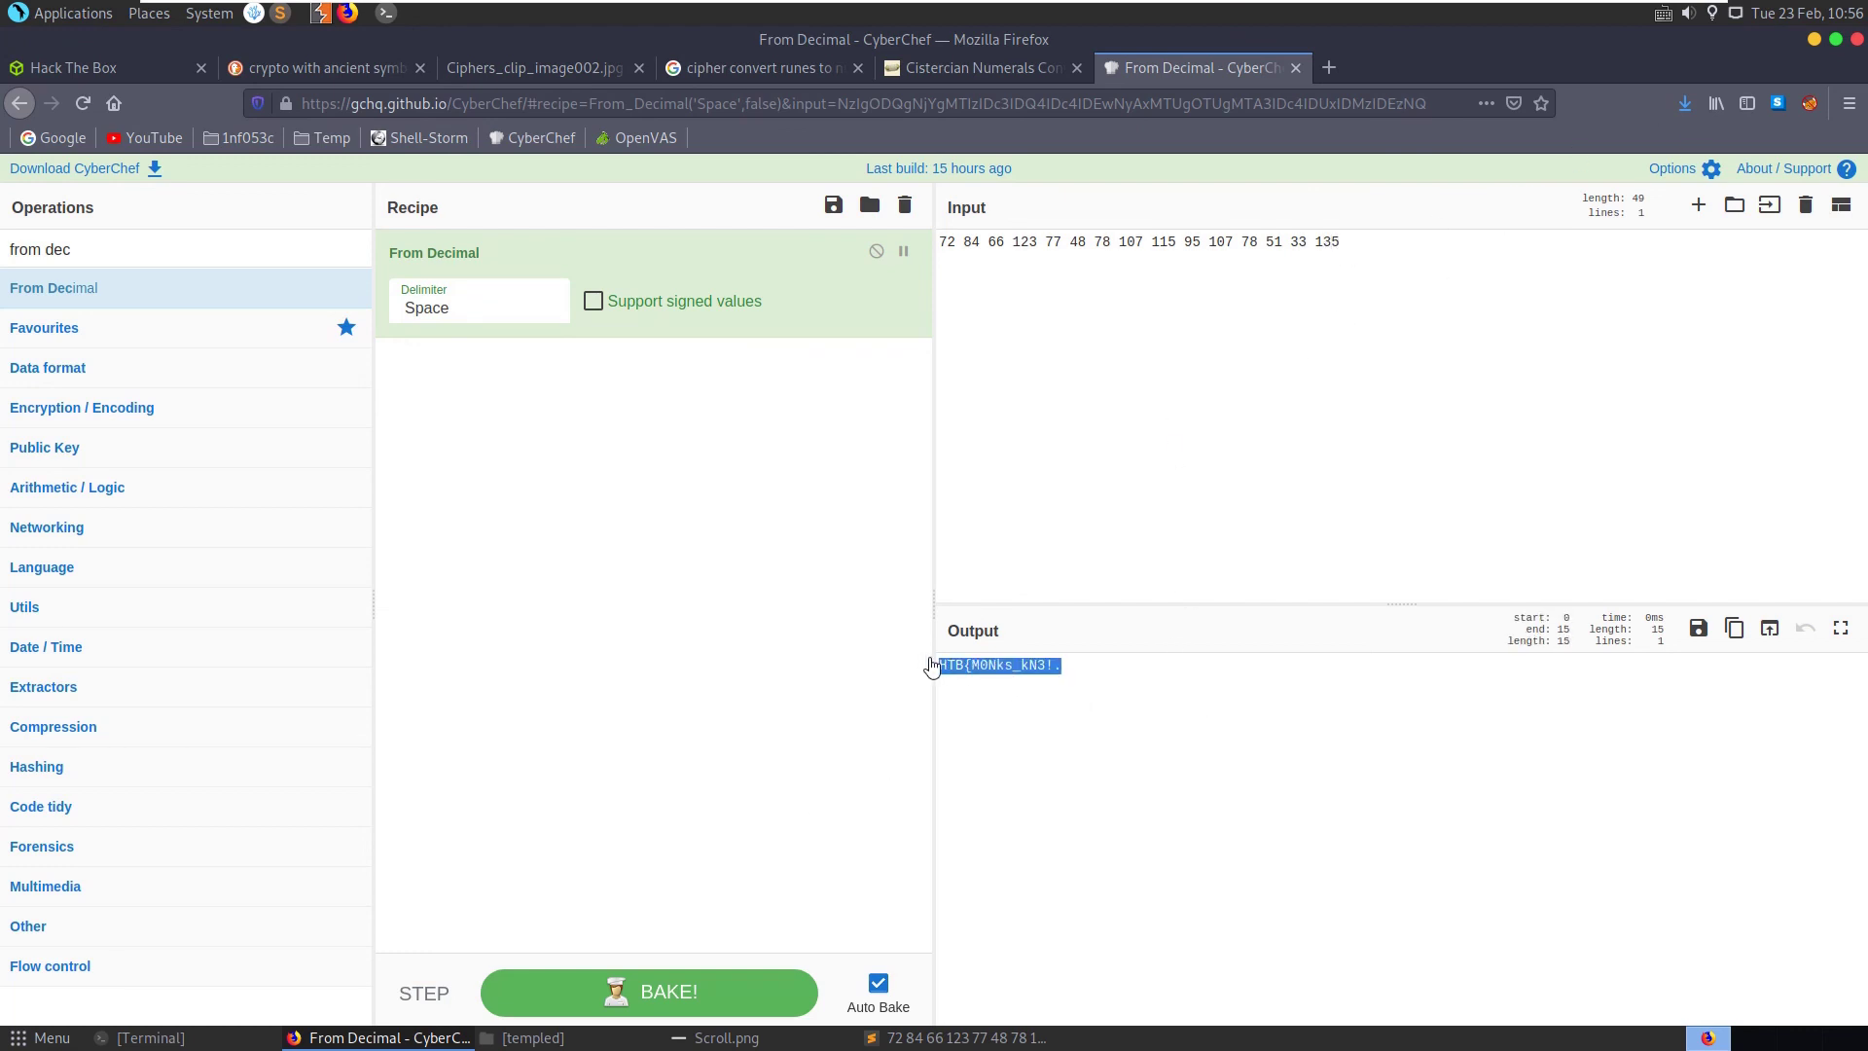
{"action": "left_click_drag", "start_coordinate": [1128, 675], "coordinate": [924, 662]}
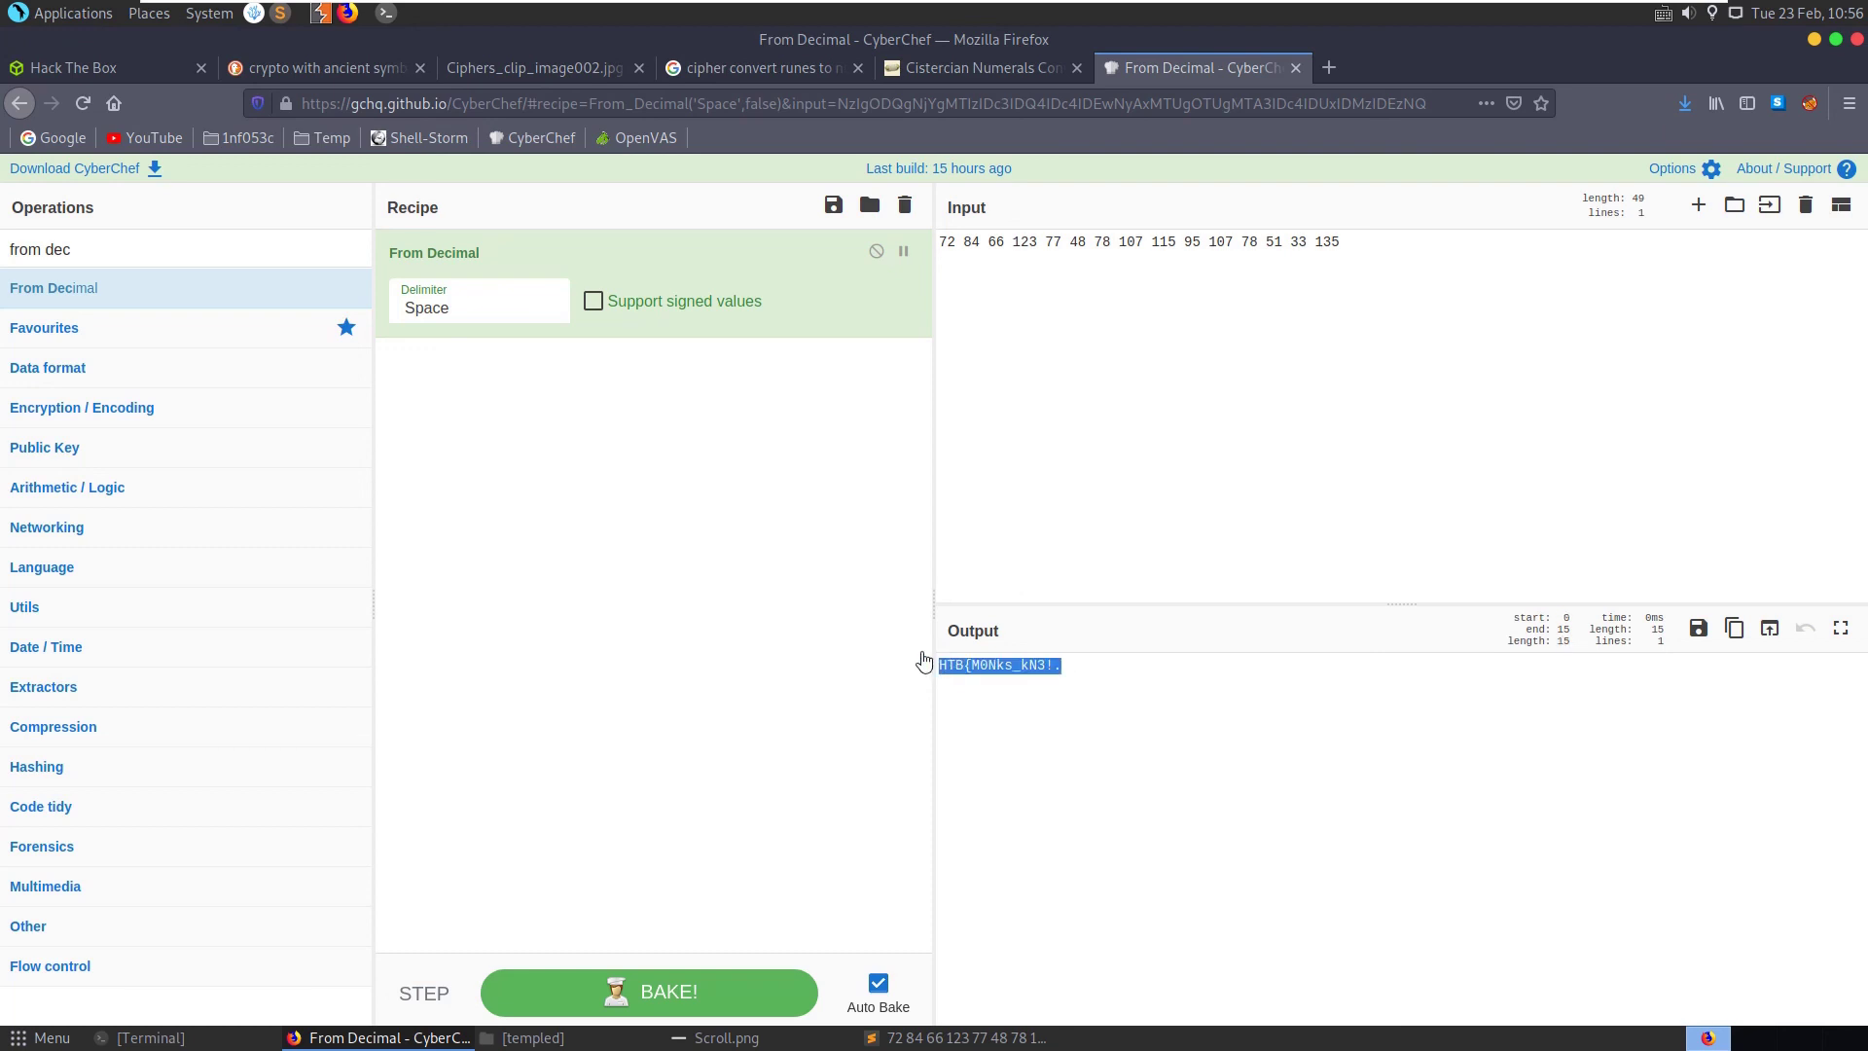
{"action": "left_click", "coordinate": [1112, 701]}
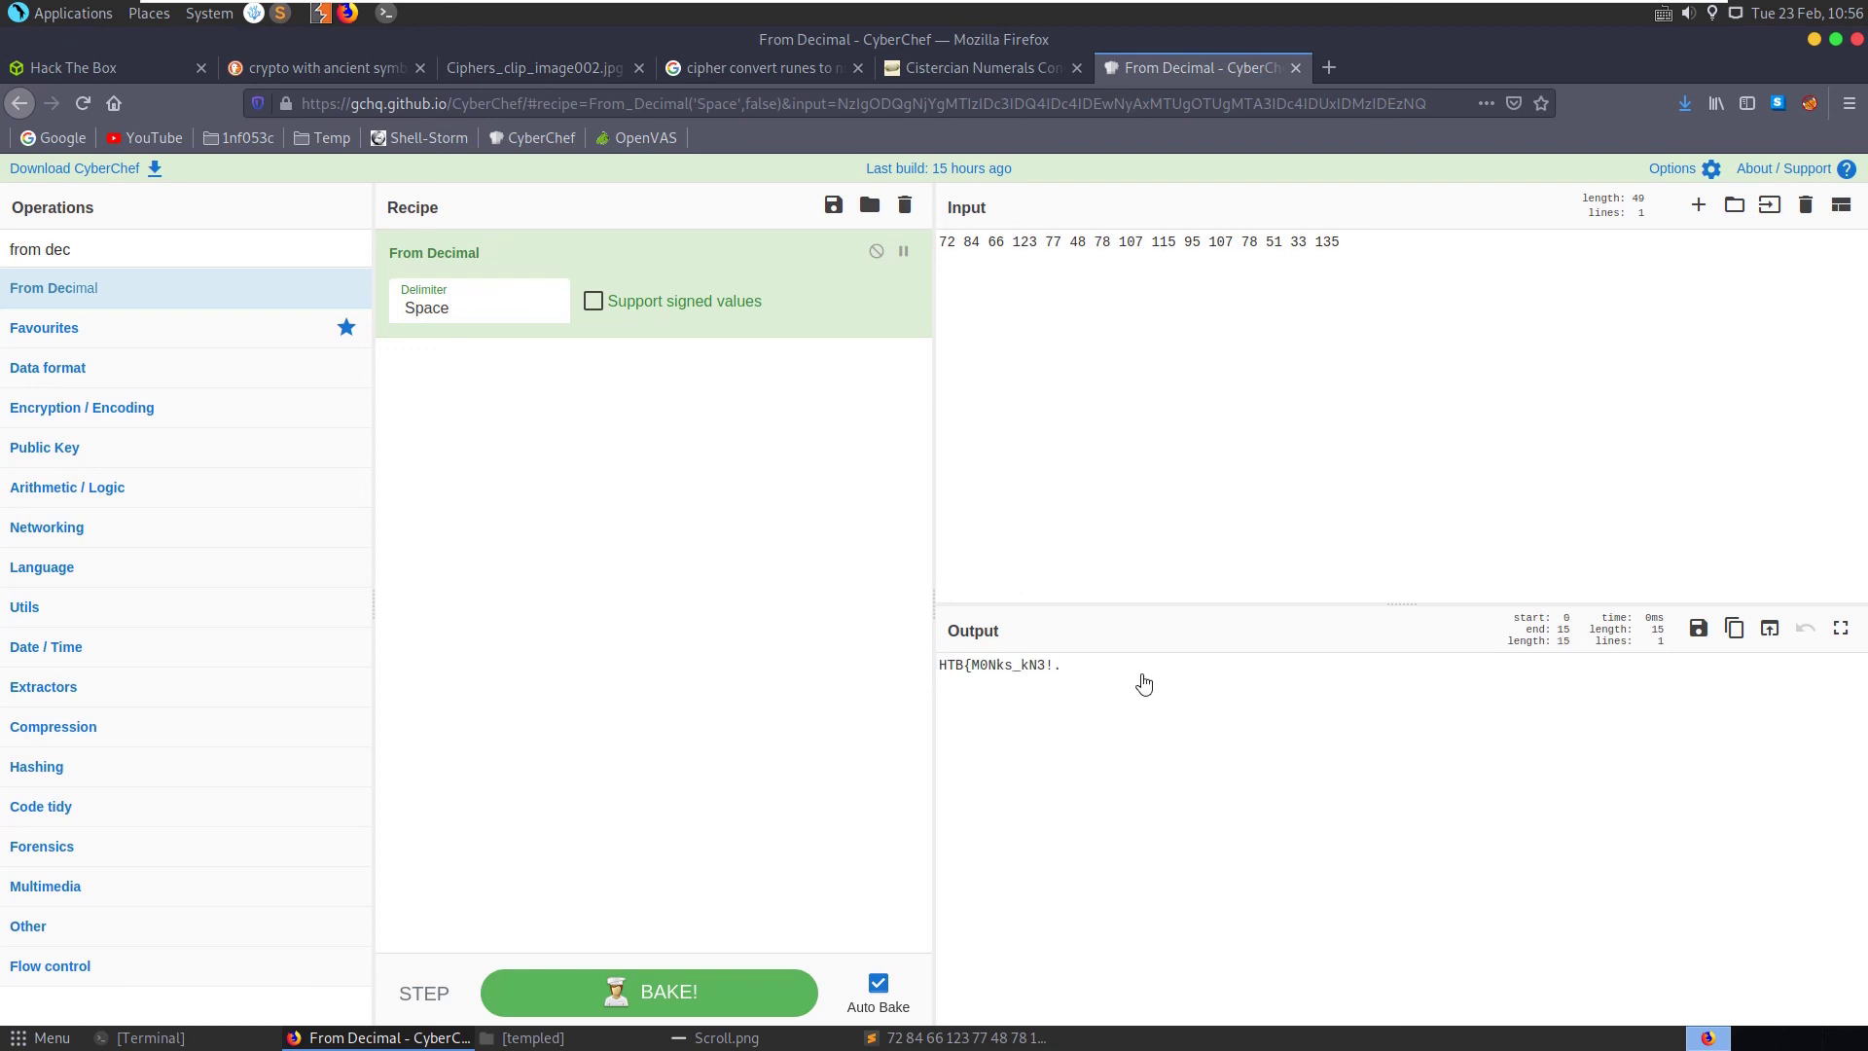
{"action": "left_click", "coordinate": [1423, 318]}
Close the CyberChef tab and return to the top of dCode's Cistercian numerals page
{"action": "left_click", "coordinate": [1294, 68]}
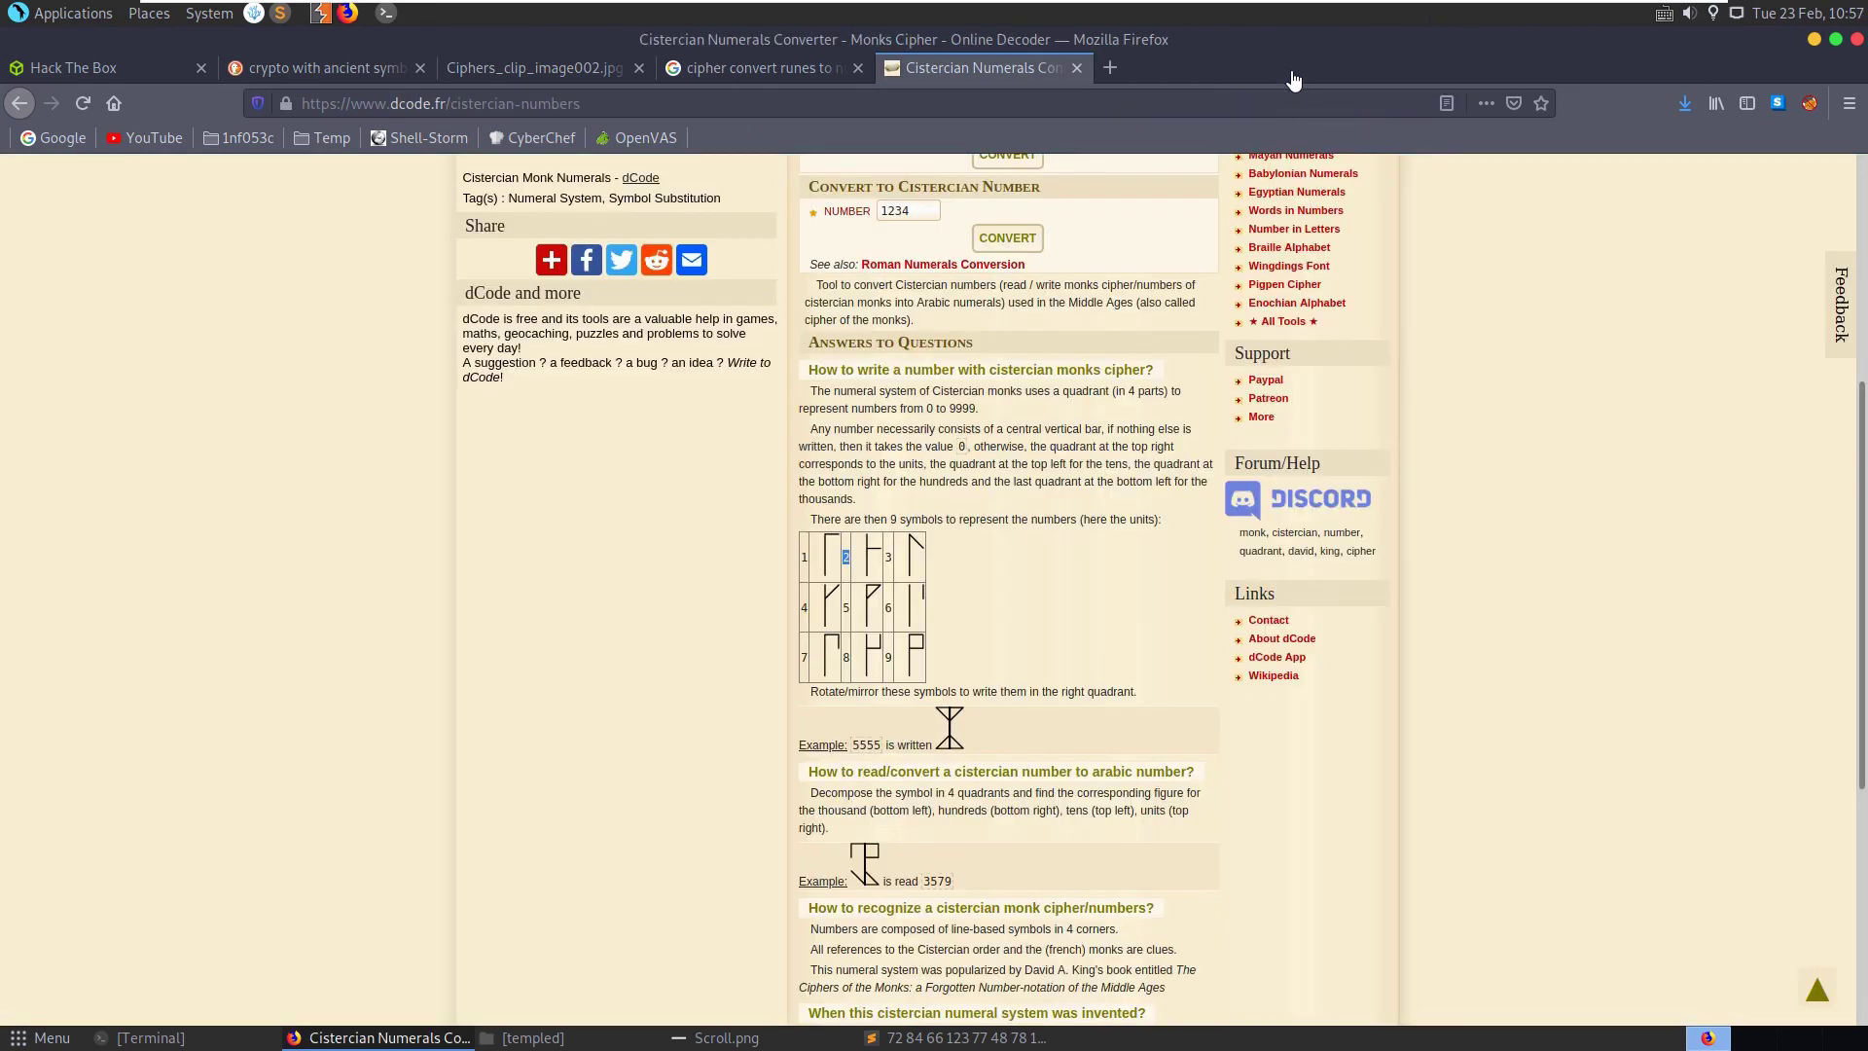
{"action": "left_click", "coordinate": [1033, 569]}
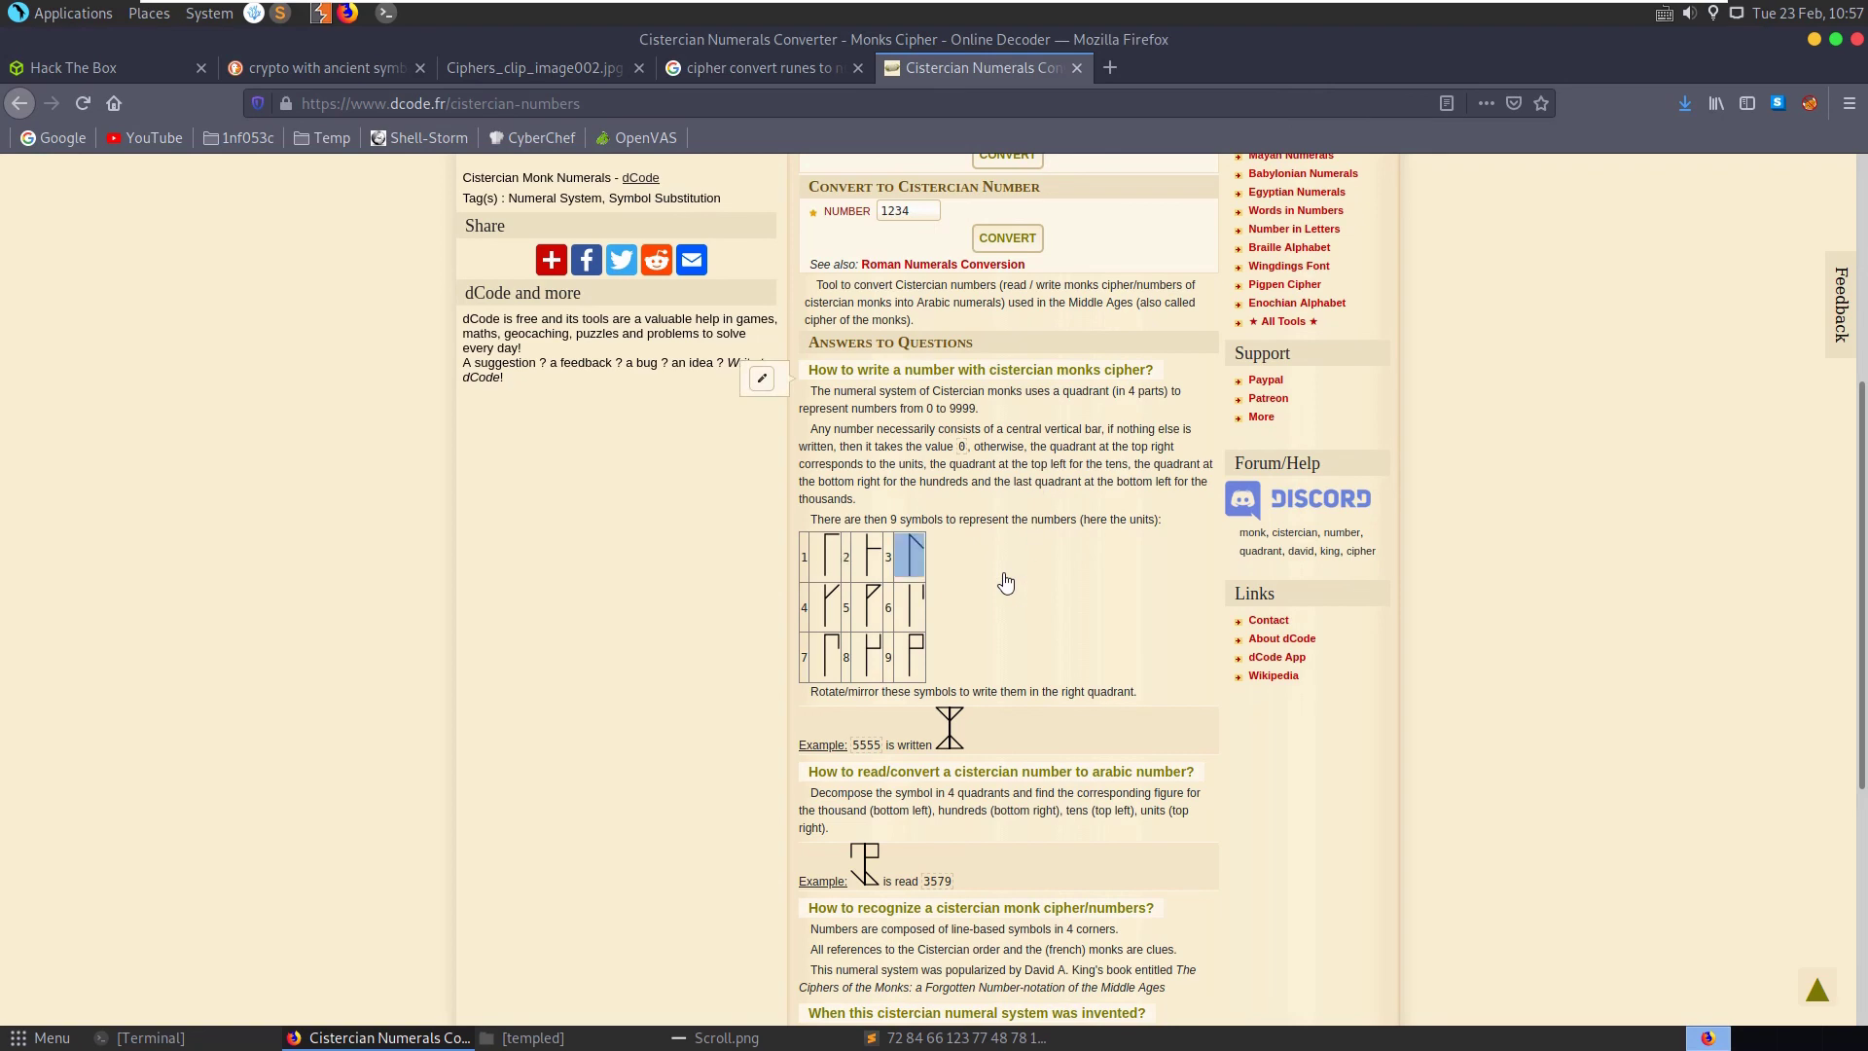
{"action": "scroll", "coordinate": [1025, 588], "scroll_direction": "up", "scroll_amount": 5}
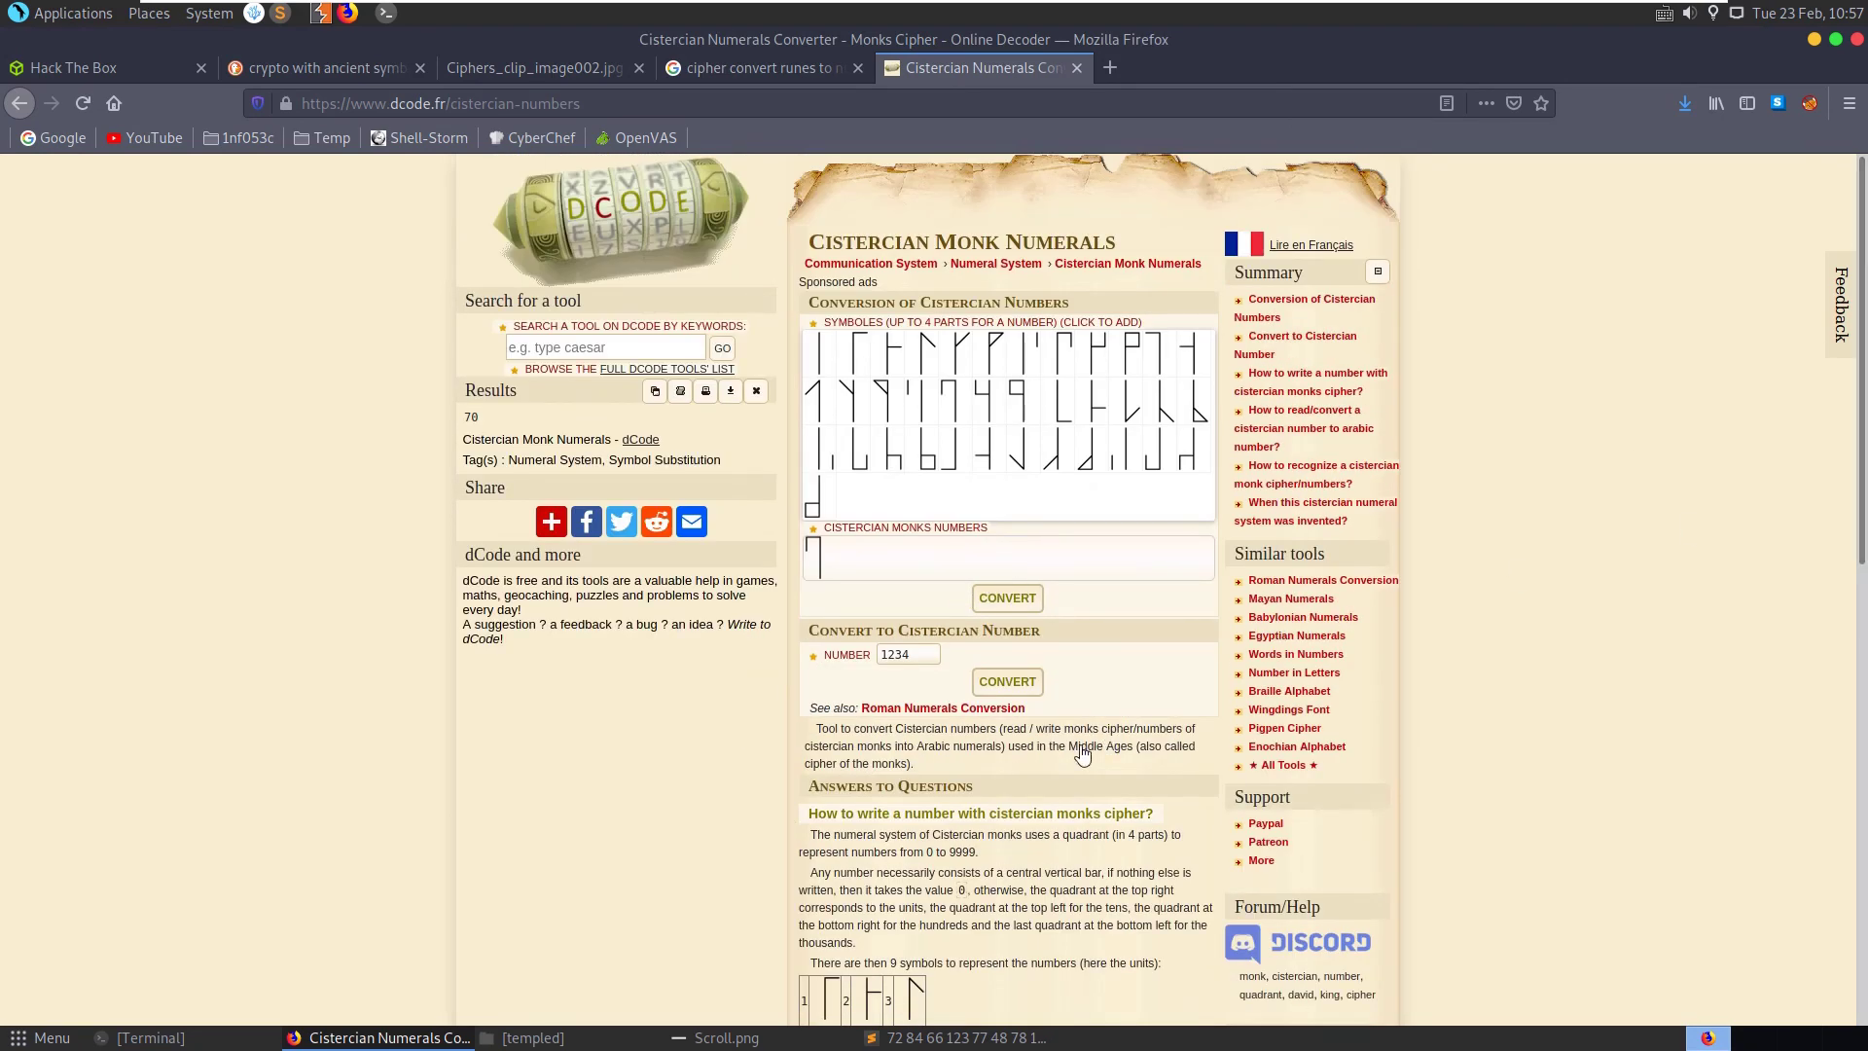
Delete the scratch list of codes in Sublime Text and close it
{"action": "left_click", "coordinate": [958, 1037]}
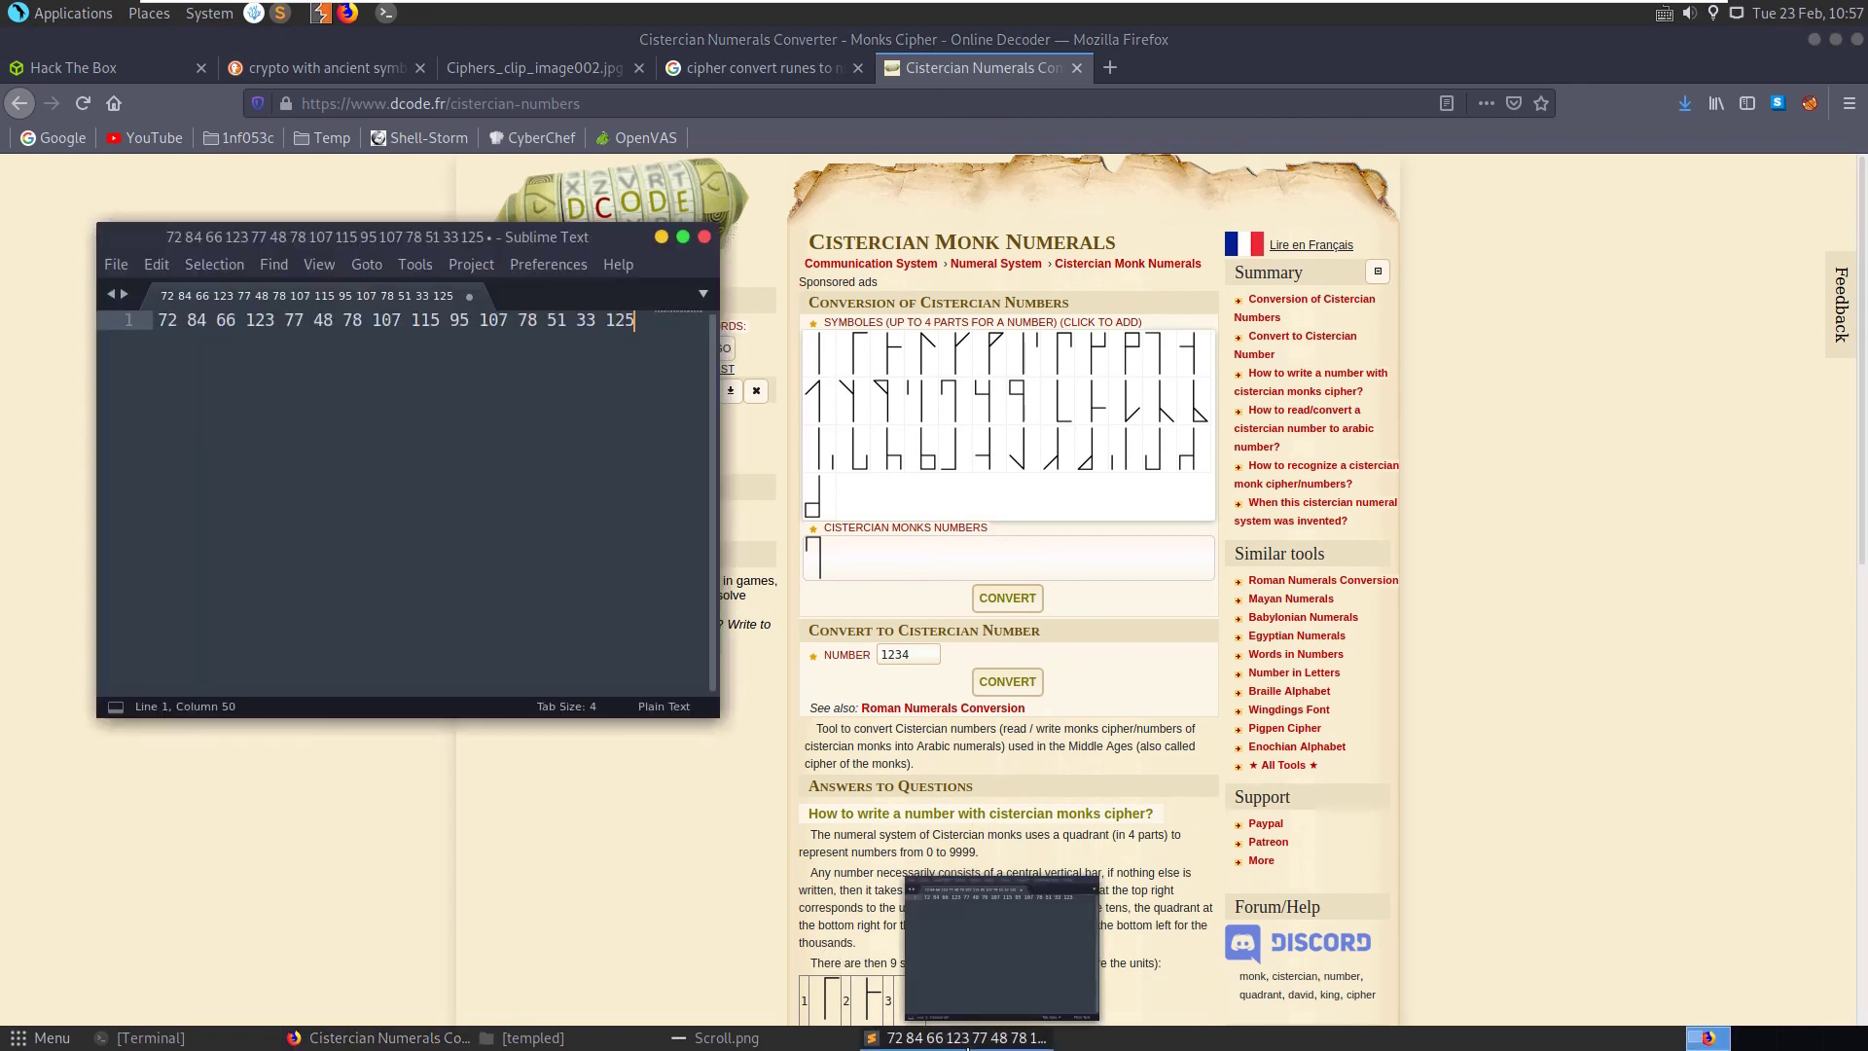
{"action": "key", "text": "ctrl+a"}
{"action": "key", "text": "ctrl+x"}
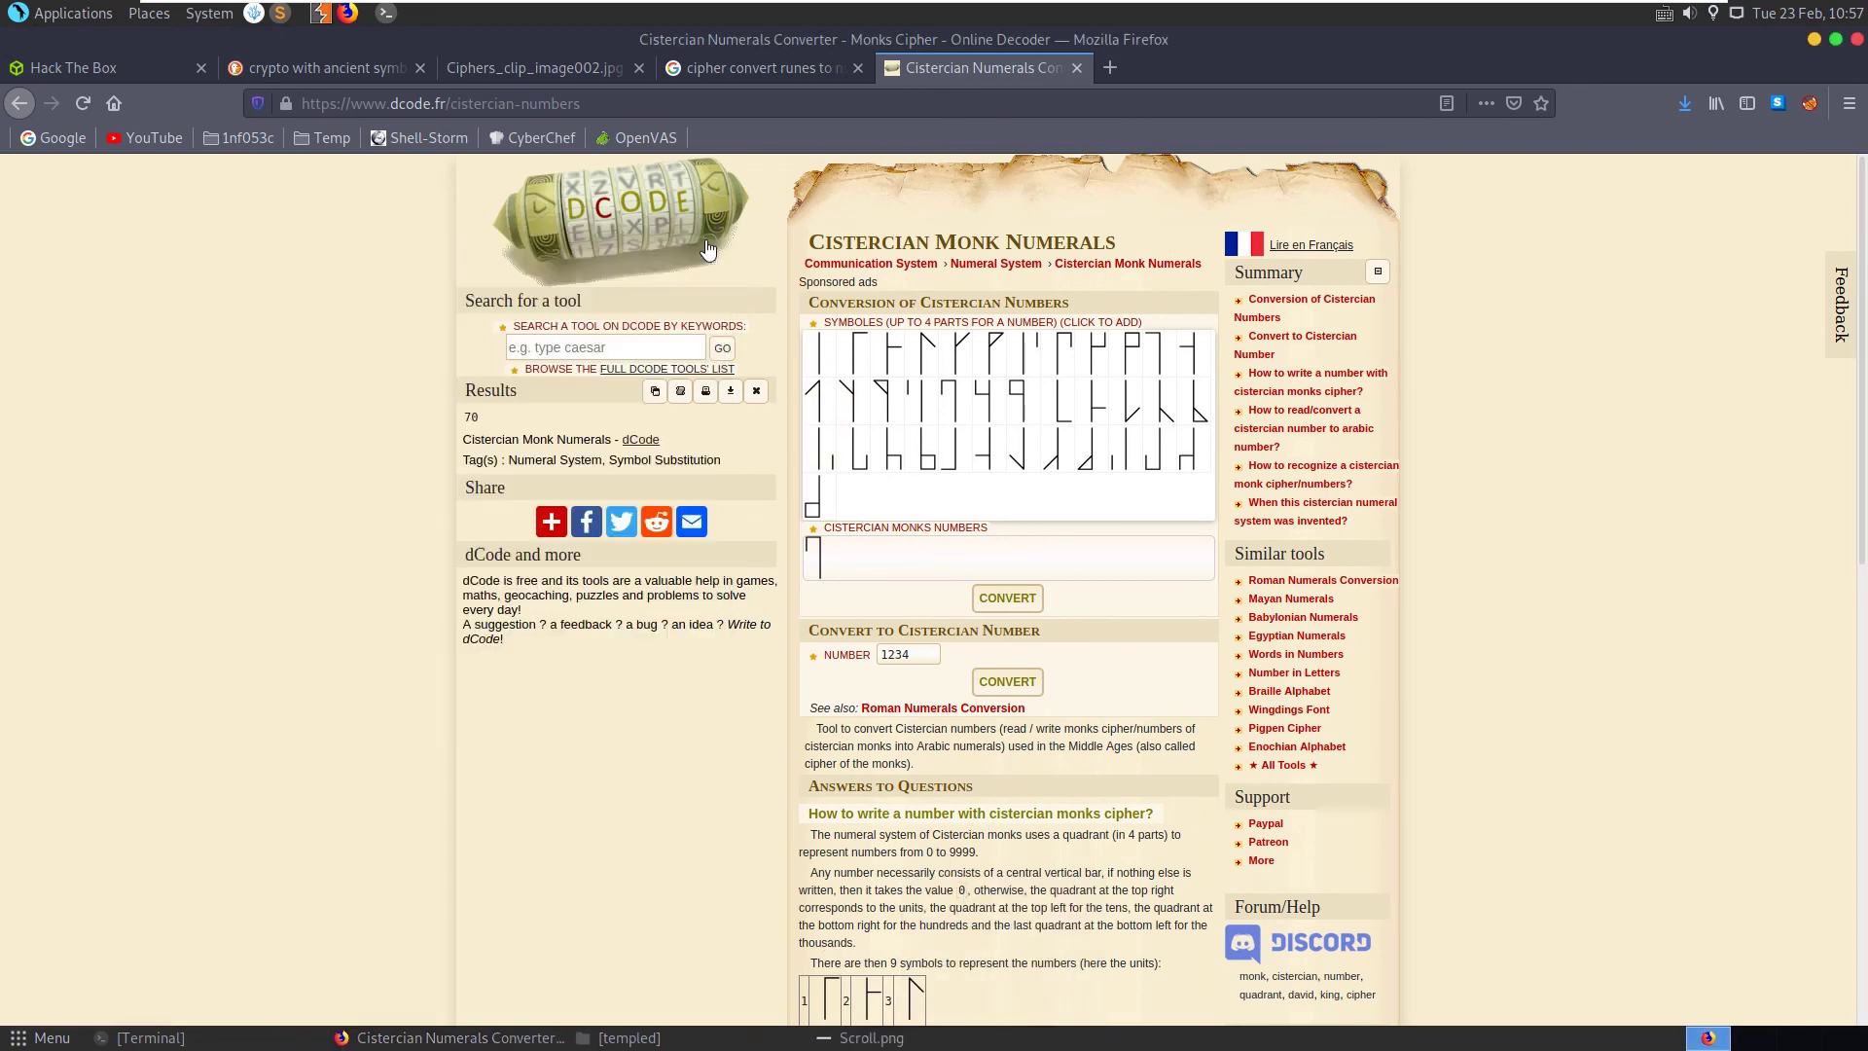
{"action": "left_click", "coordinate": [704, 237]}
{"action": "scroll", "coordinate": [1070, 681], "scroll_direction": "down", "scroll_amount": 5}
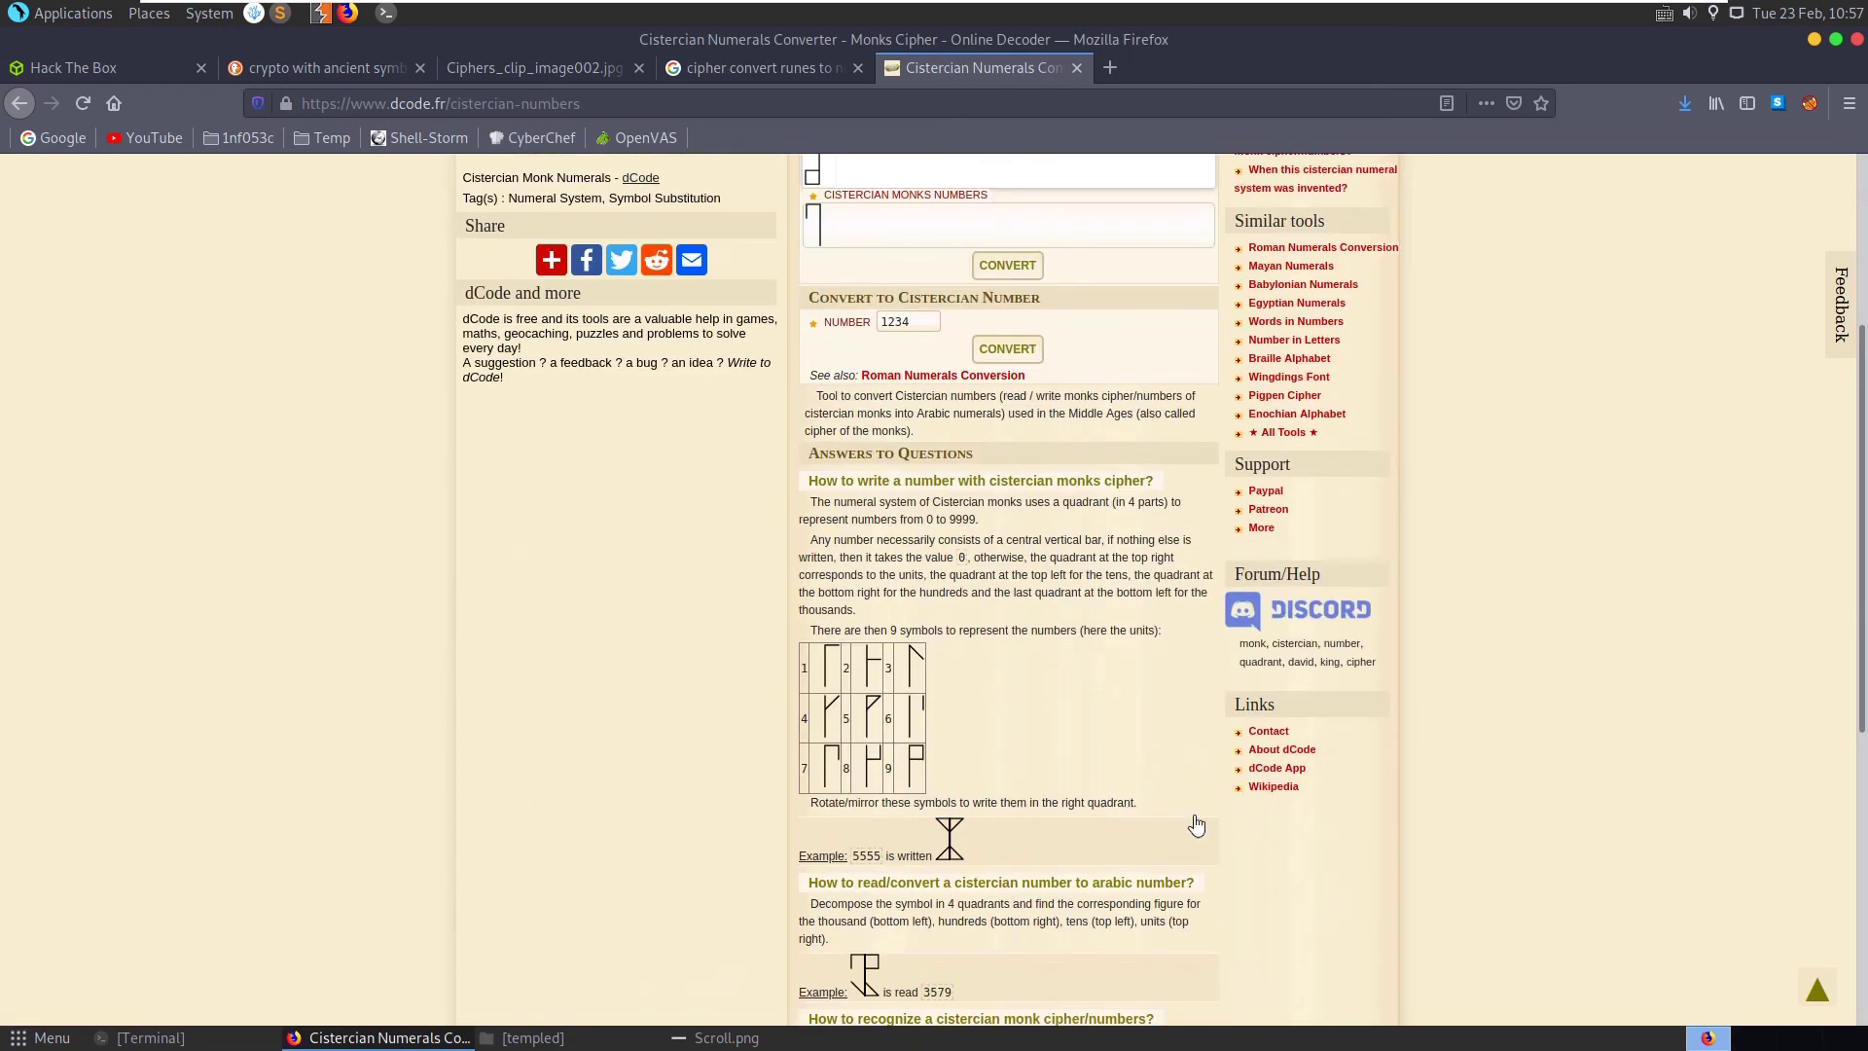
{"action": "scroll", "coordinate": [1114, 562], "scroll_direction": "down", "scroll_amount": 8}
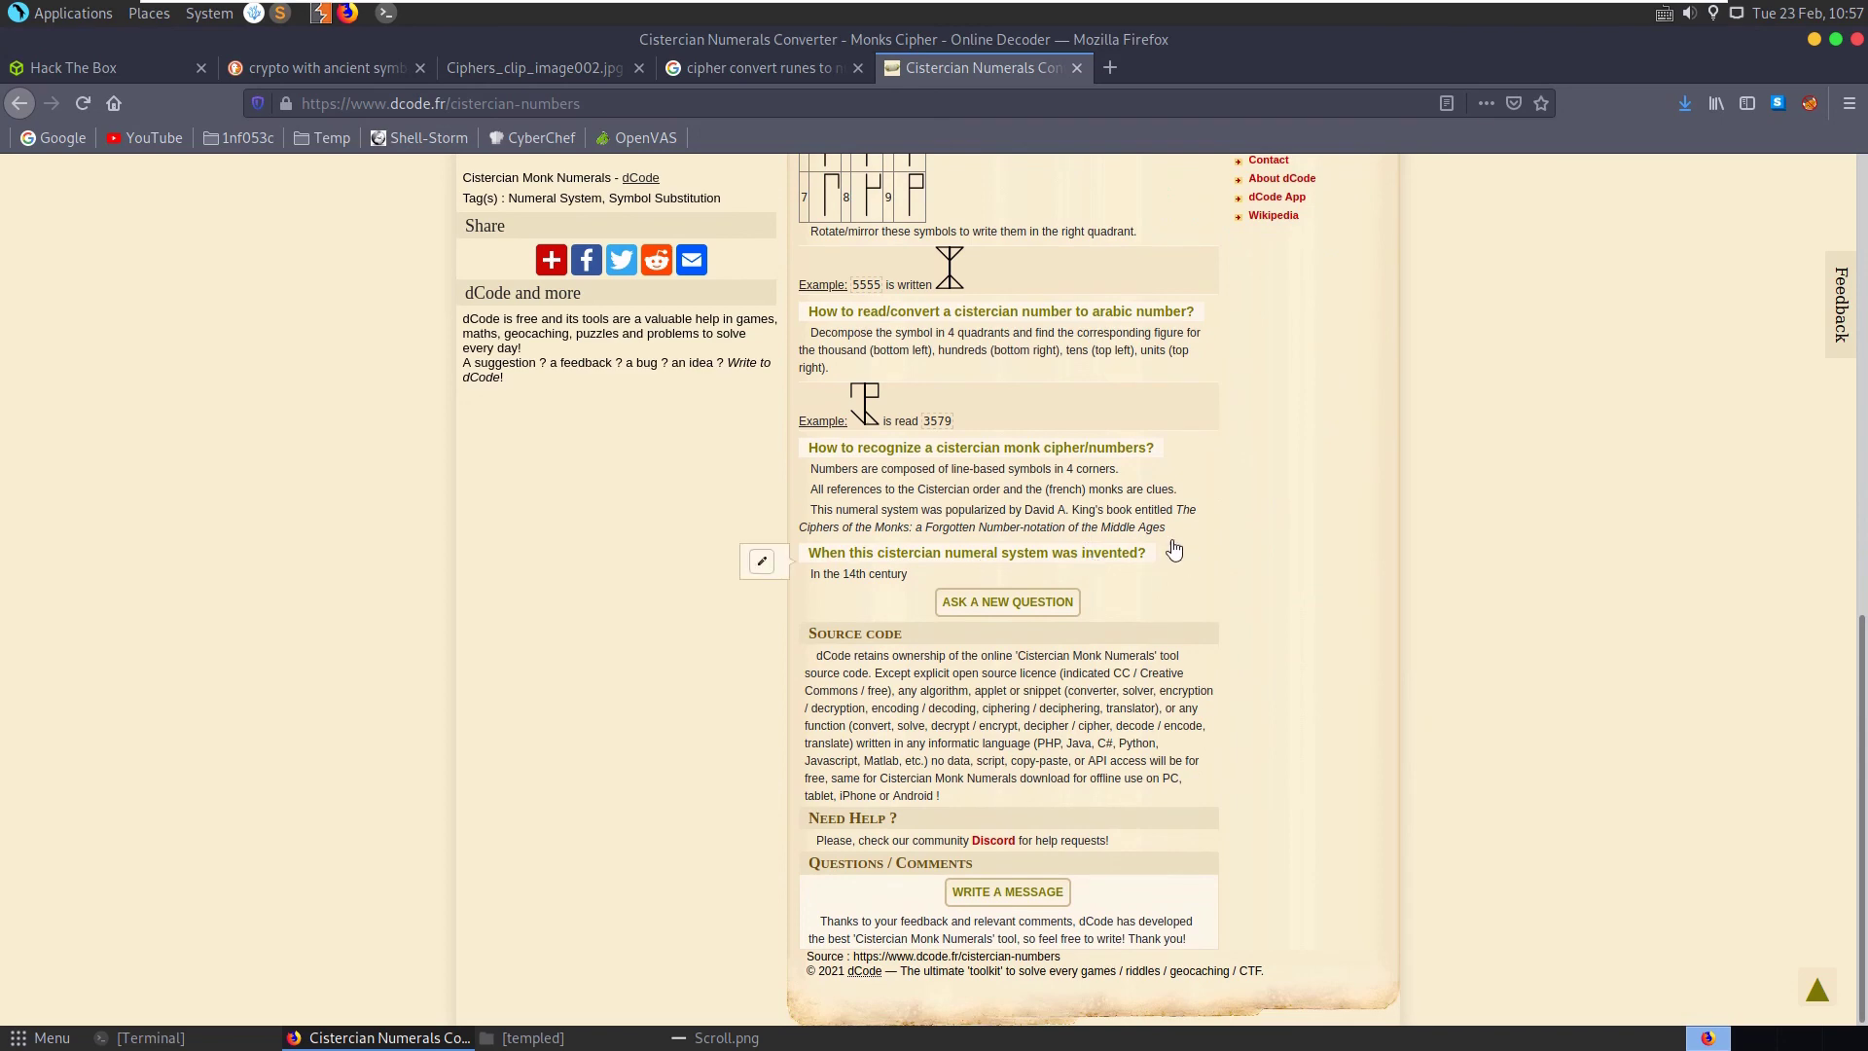
{"action": "scroll", "coordinate": [1168, 541], "scroll_direction": "up", "scroll_amount": 13}
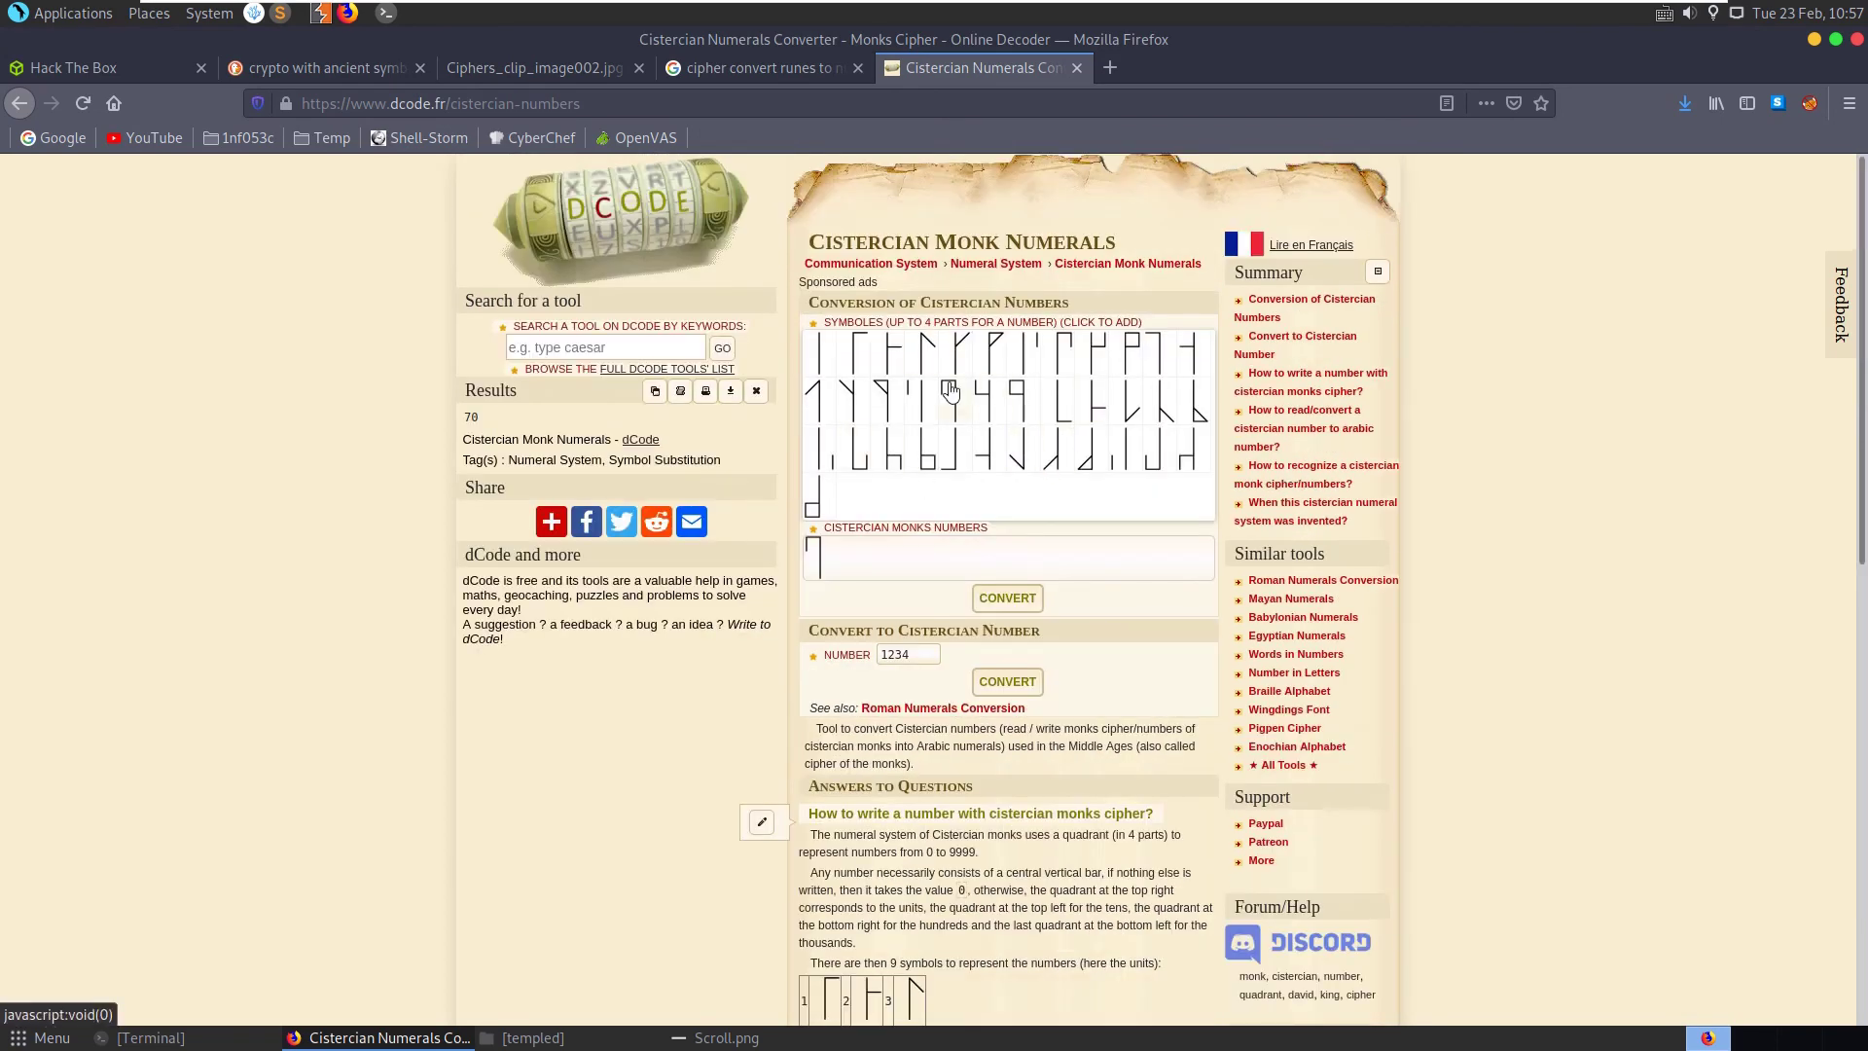